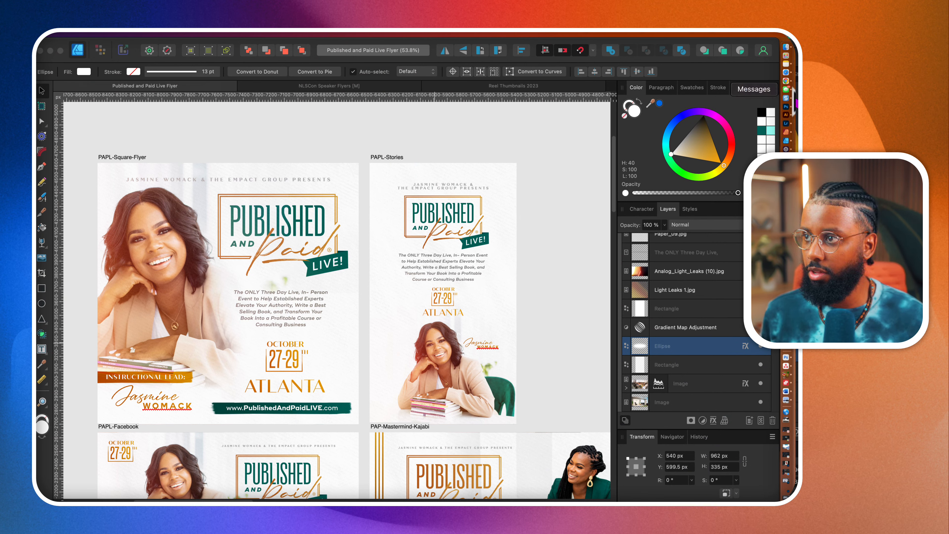
- Switch to Adobe Illustrator, deselect the Next Level Speakers Conference artwork and close the Image Trace panel
left_click(786, 115)
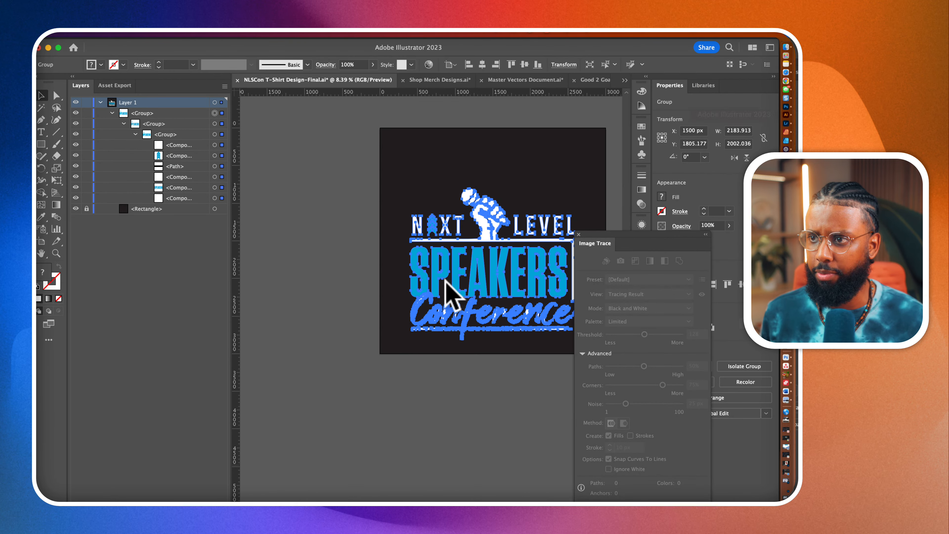
left_click(386, 435)
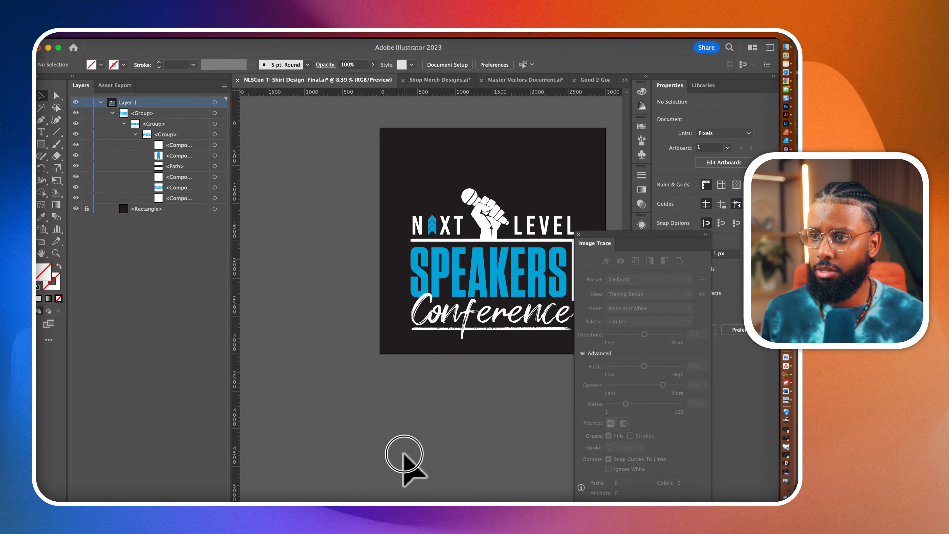
scroll(347, 142, "right", 2)
scroll(348, 141, "down", 1)
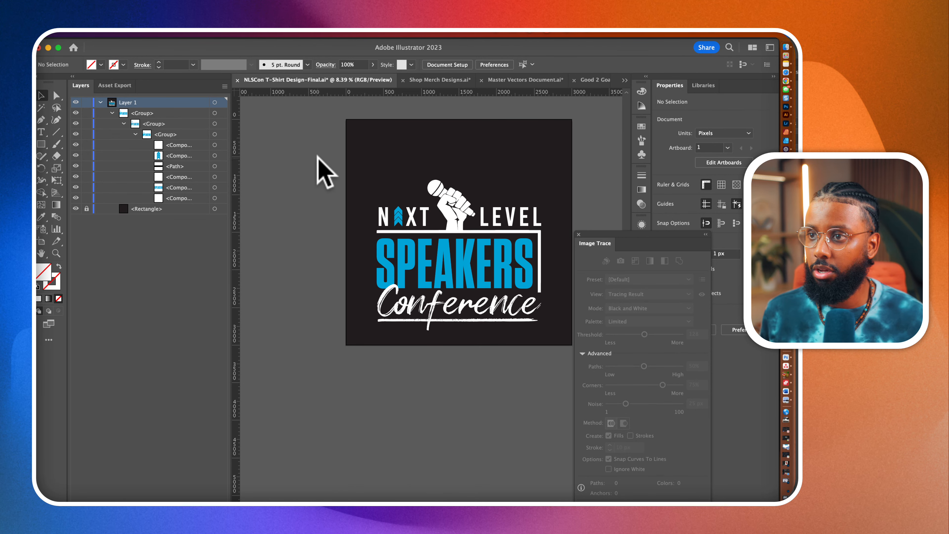
scroll(318, 157, "right", 3)
scroll(317, 157, "up", 3)
scroll(340, 197, "up", 5)
scroll(340, 197, "down", 2)
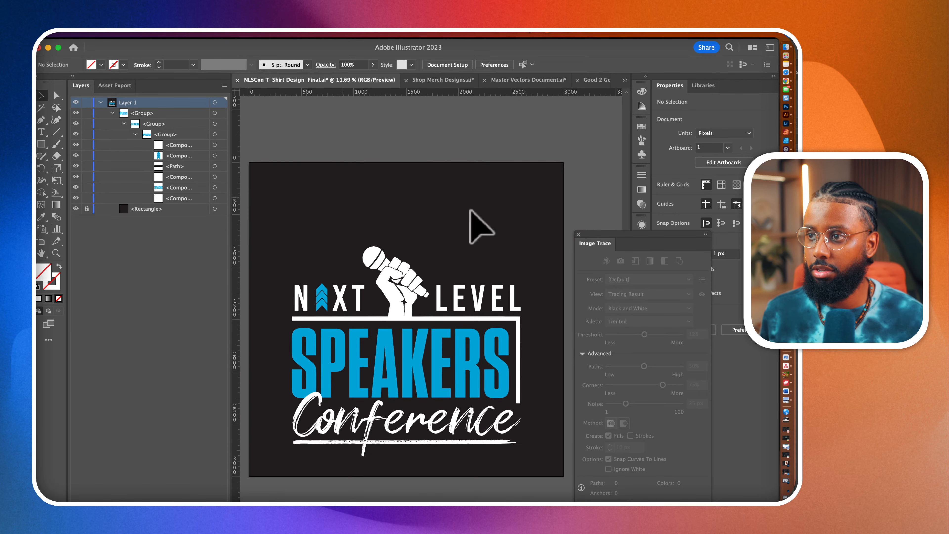
left_click(578, 234)
scroll(523, 241, "left", 2)
scroll(523, 242, "down", 1)
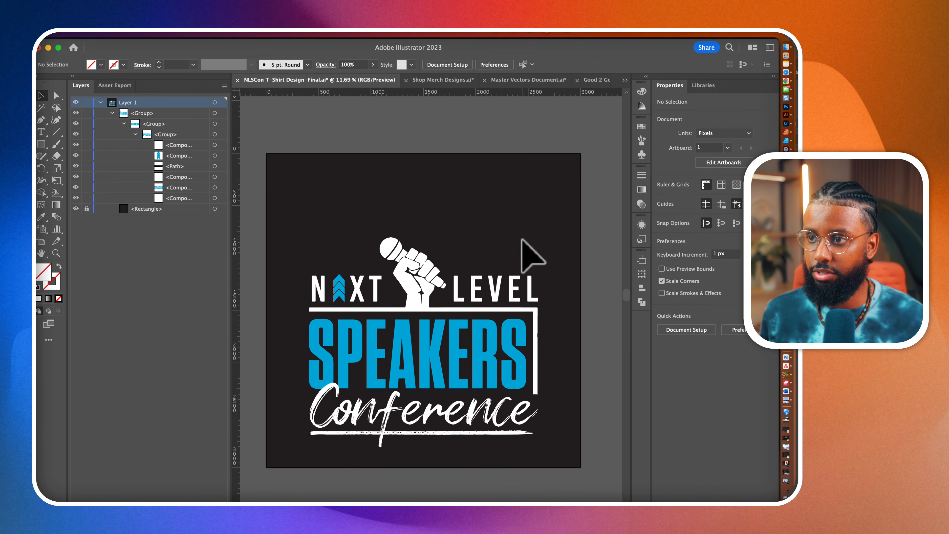
left_click(101, 37)
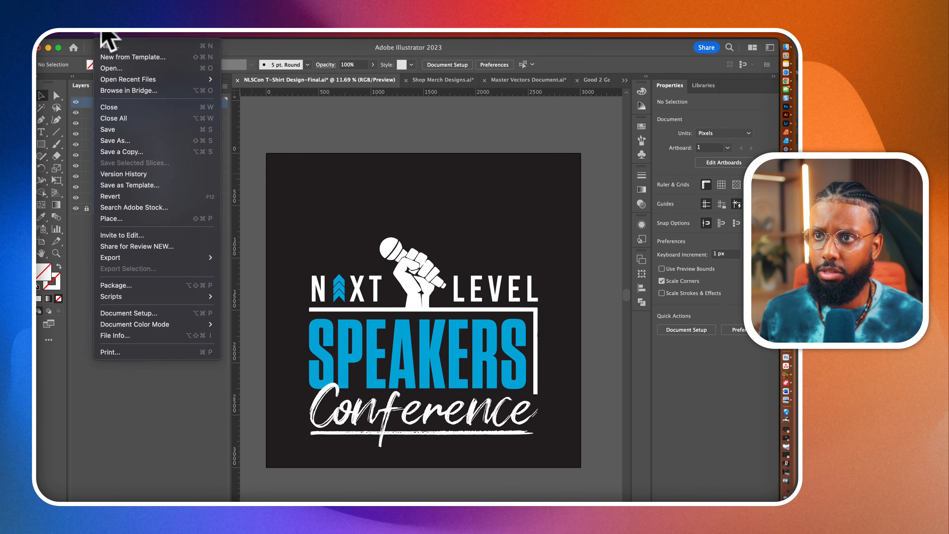
left_click(118, 46)
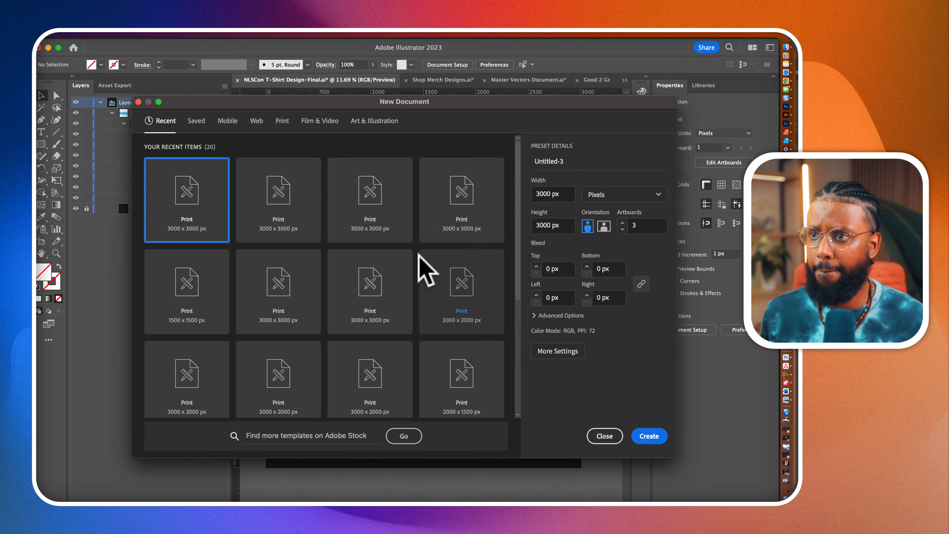
left_click(601, 435)
- Open the recent file Frenzy Logo Template New.ai and look over its artboards
left_click(103, 34)
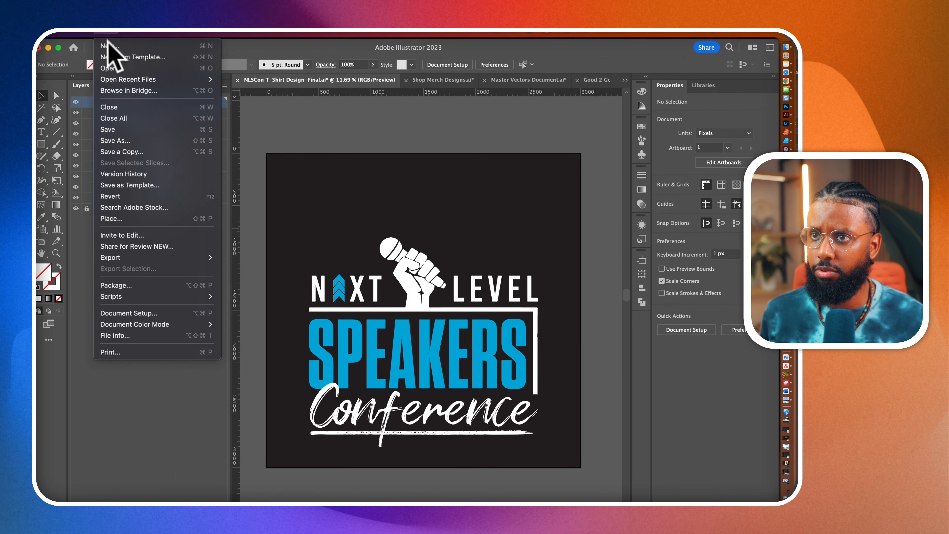
mouse_move(150, 79)
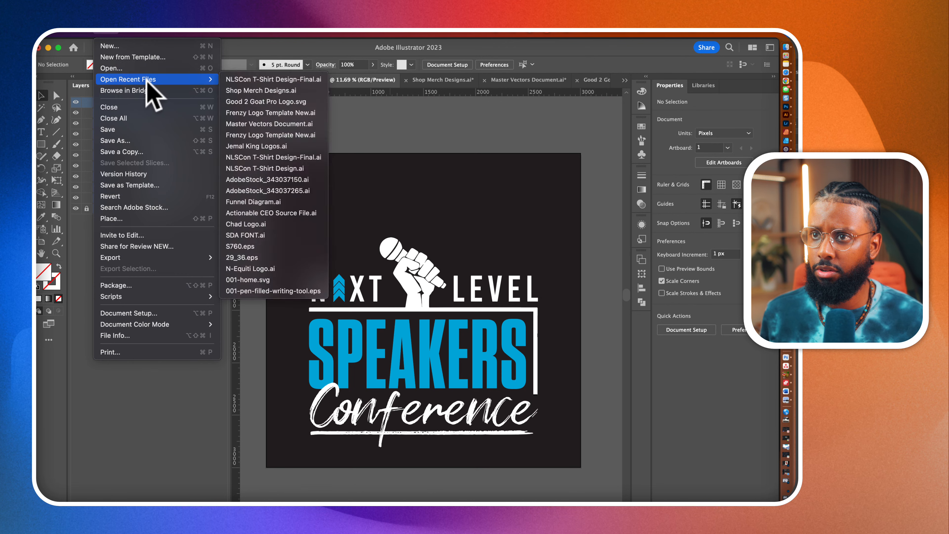
left_click(291, 113)
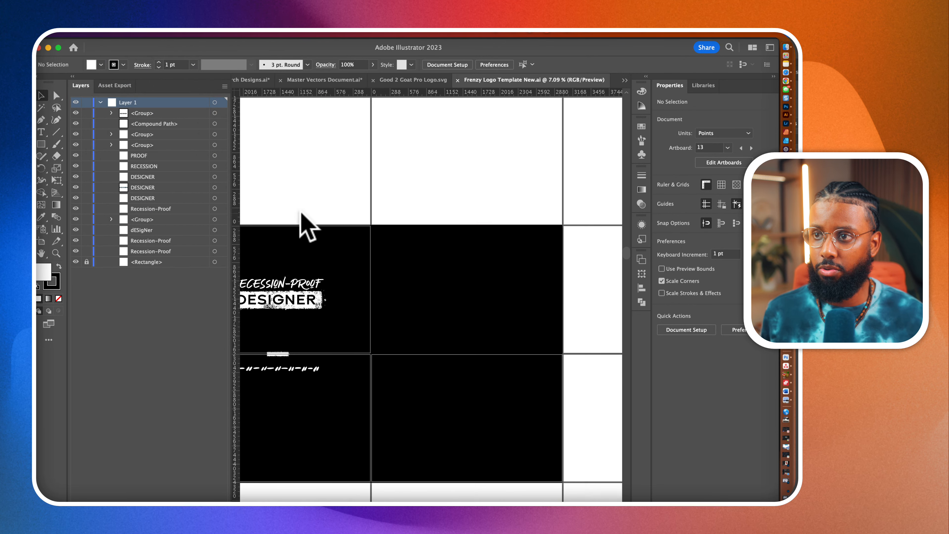
scroll(313, 213, "up", 4)
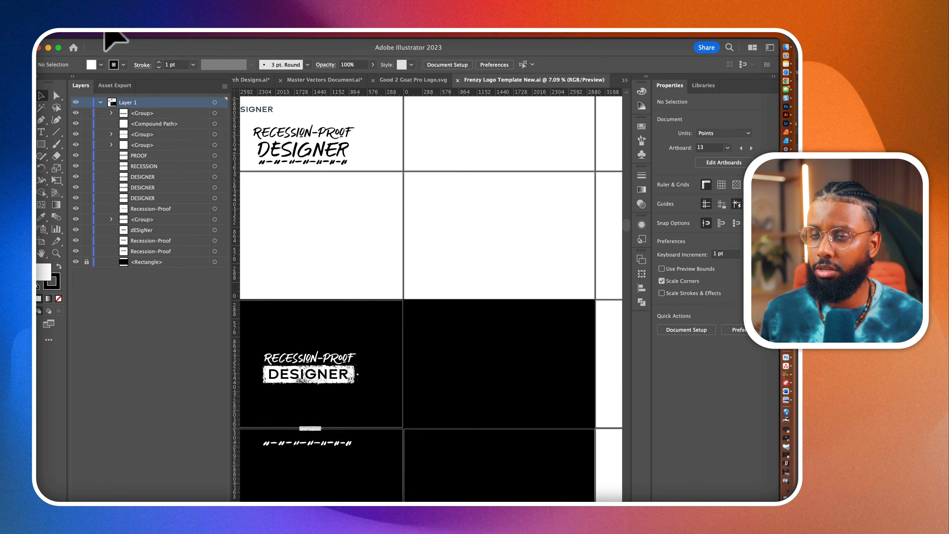
scroll(303, 186, "up", 4)
scroll(302, 186, "left", 2)
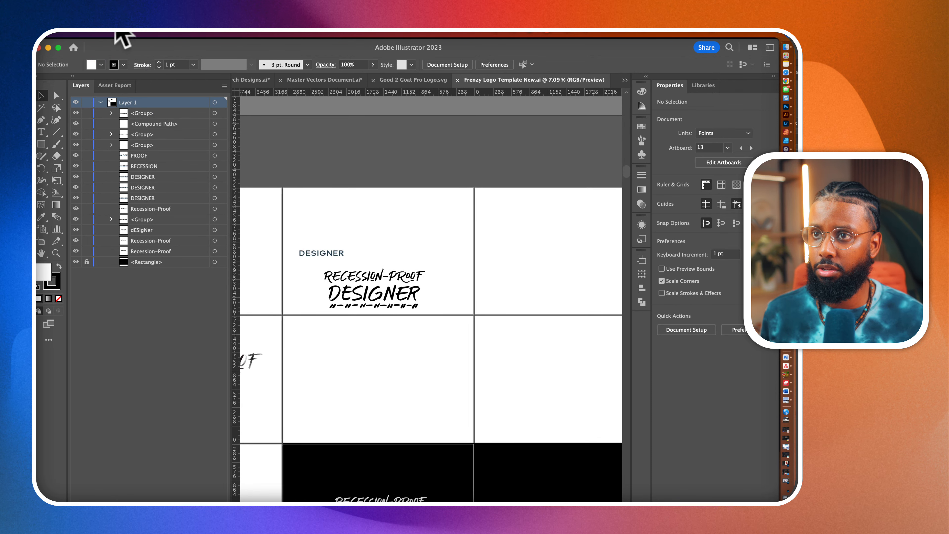
scroll(265, 230, "right", 10)
scroll(265, 230, "down", 5)
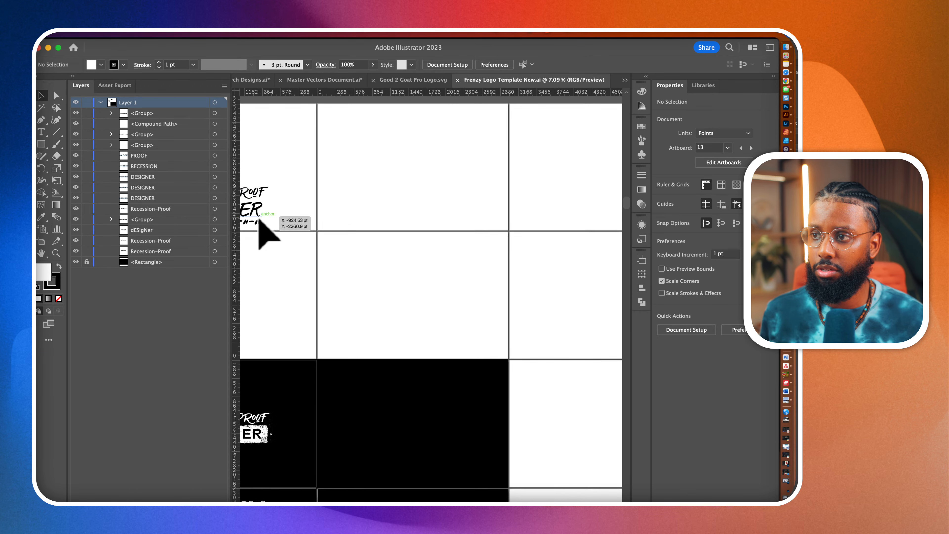
- Create a new 3000 x 3000 px document with 9 artboards
left_click(110, 34)
left_click(110, 44)
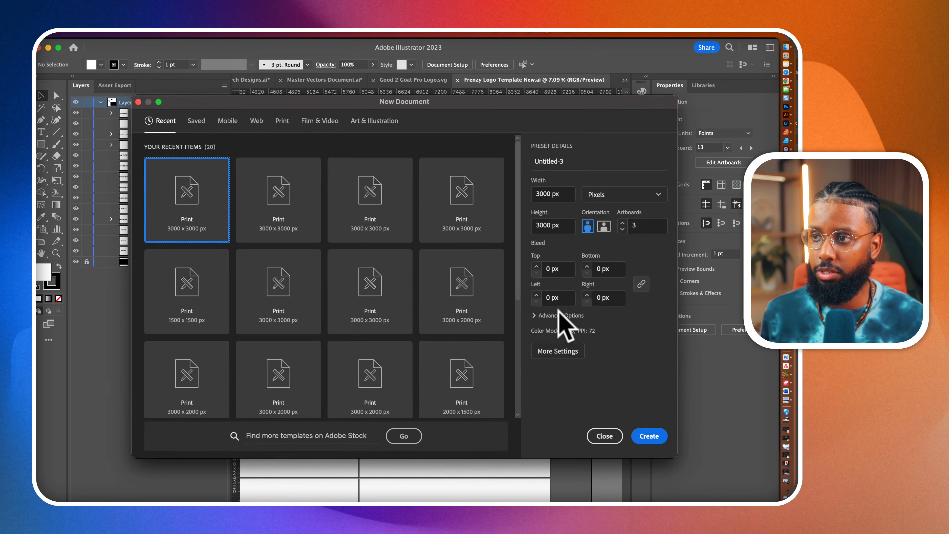
left_click(622, 223)
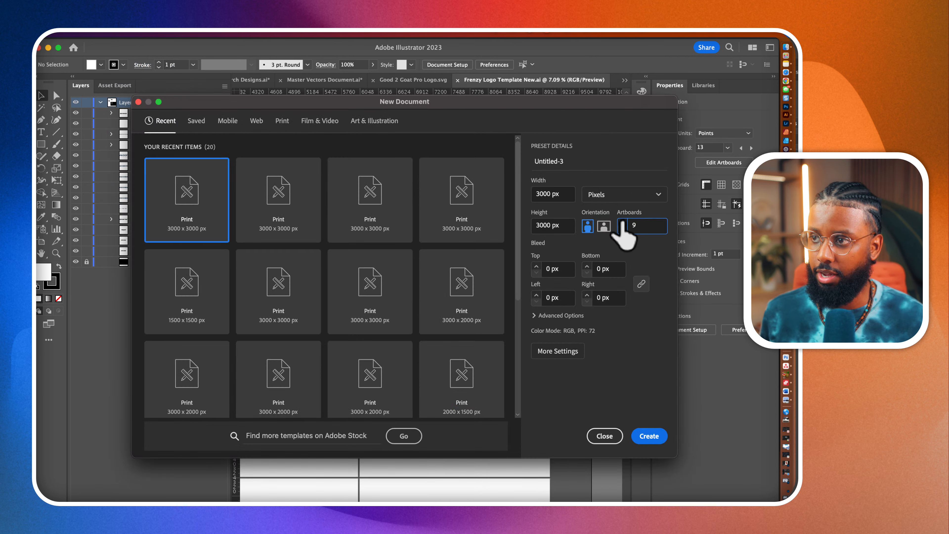
left_click(647, 437)
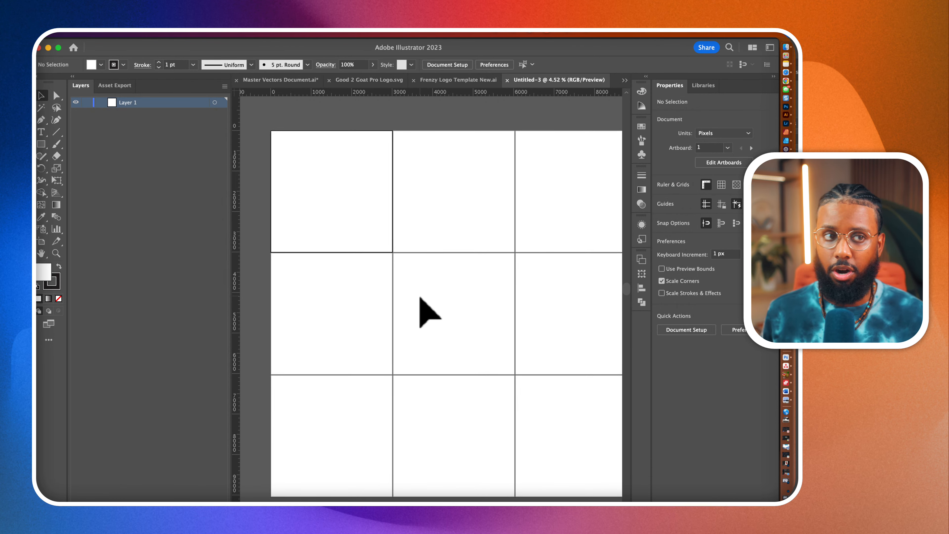
scroll(309, 164, "up", 5)
scroll(309, 165, "up", 1)
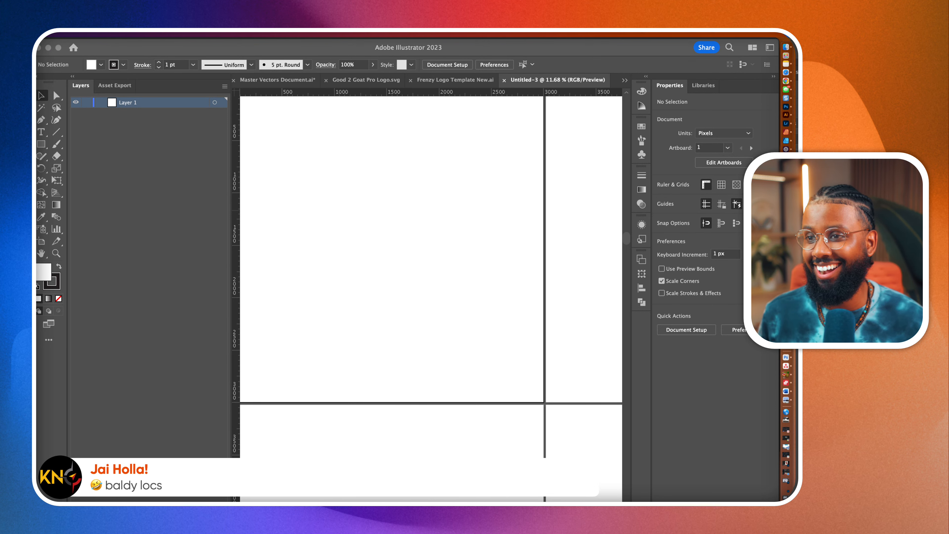
left_click(356, 323)
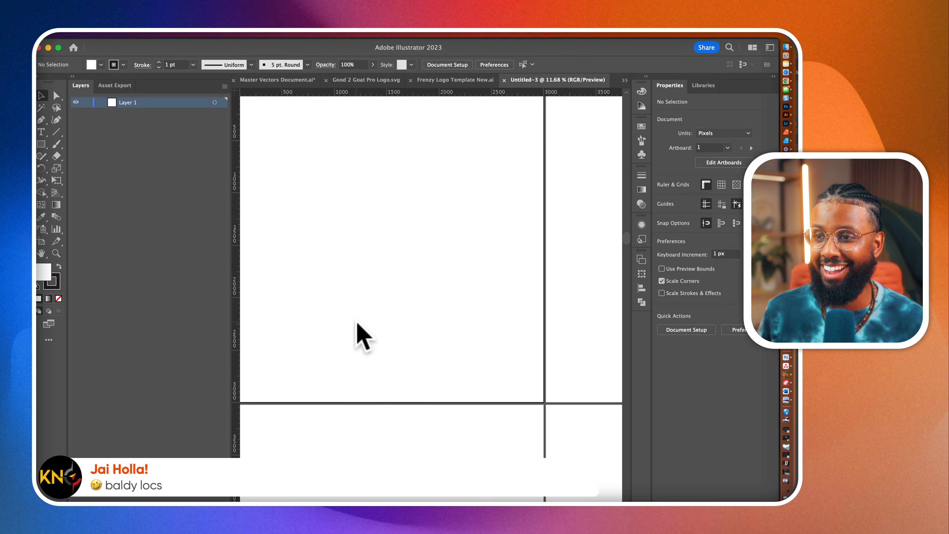
scroll(356, 323, "down", 3)
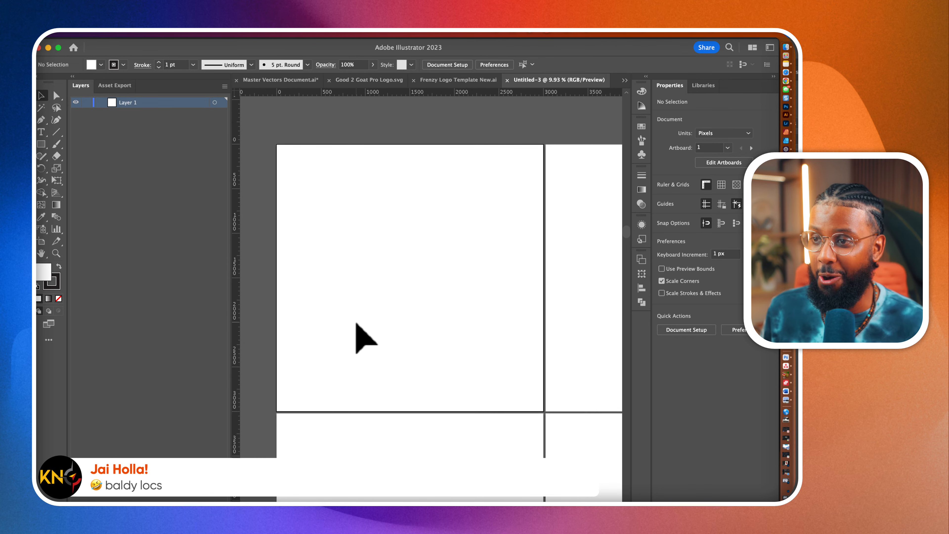
scroll(348, 242, "up", 1)
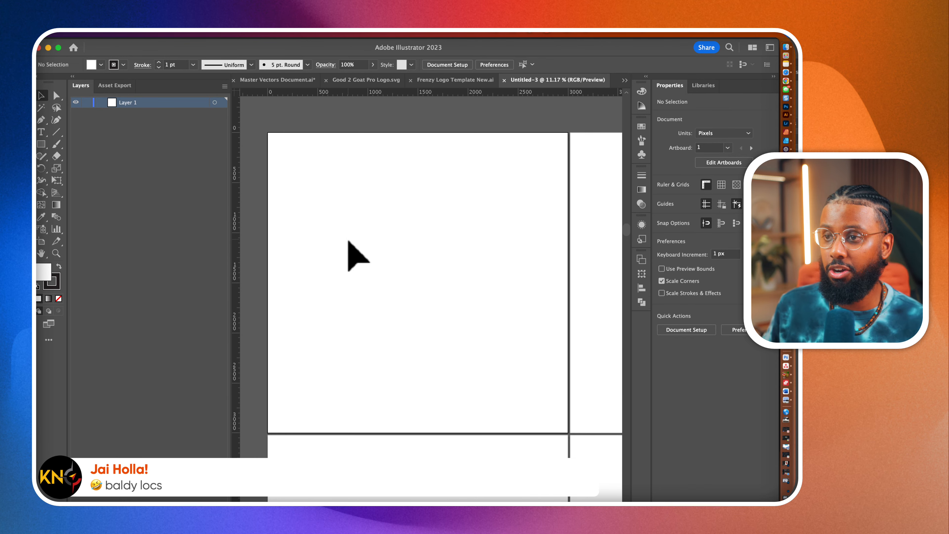
- Open a new Safari window and search the web for "simply aubs"
right_click(788, 74)
left_click(733, 83)
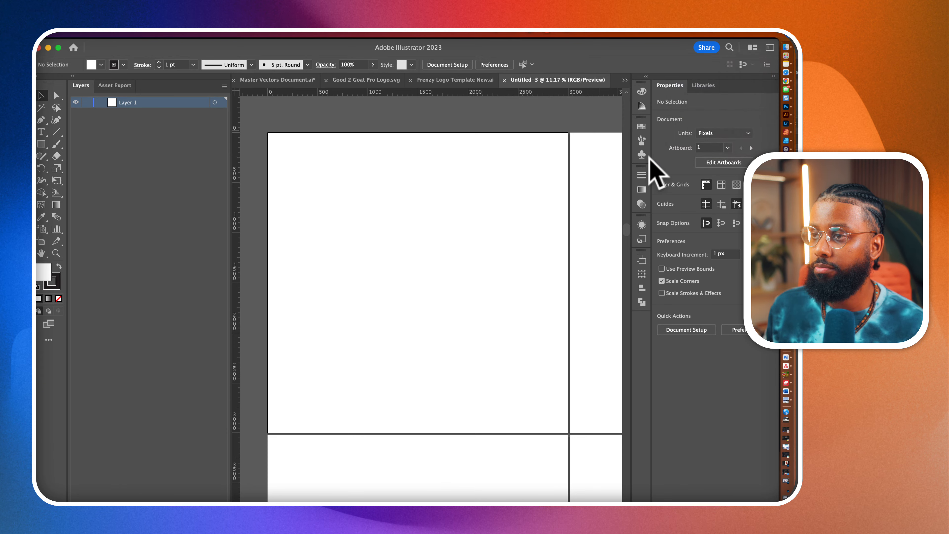
type("simply ")
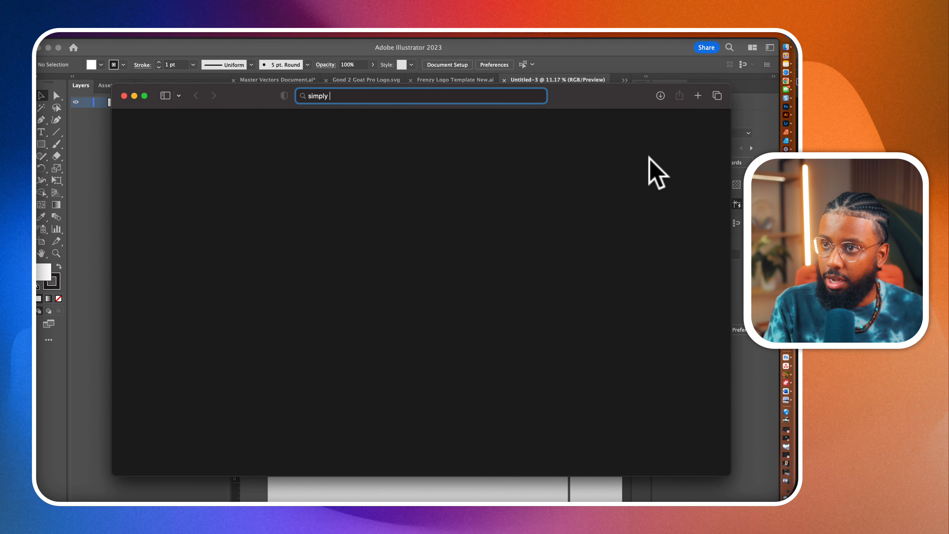
type("aub")
key("BackSpace")
type("ubs")
key("Return")
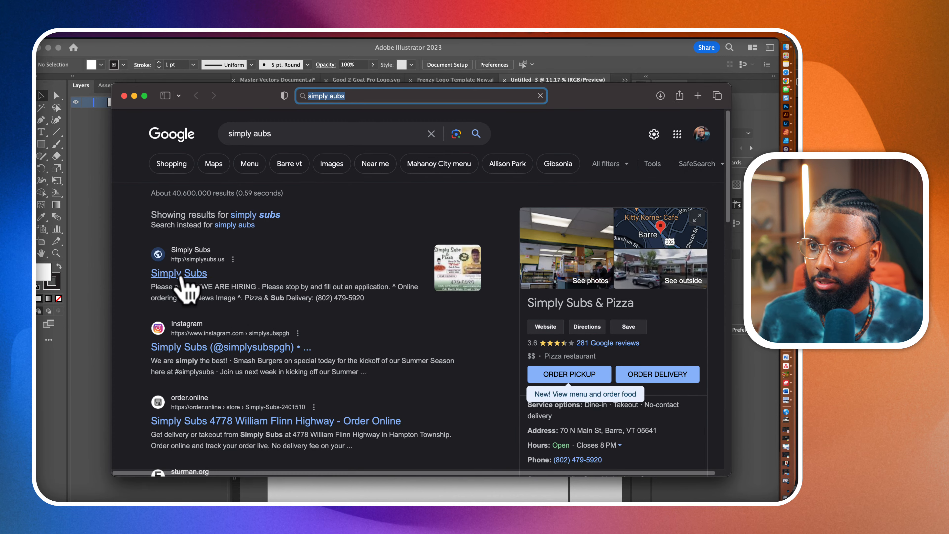
left_click(265, 134)
type("\"")
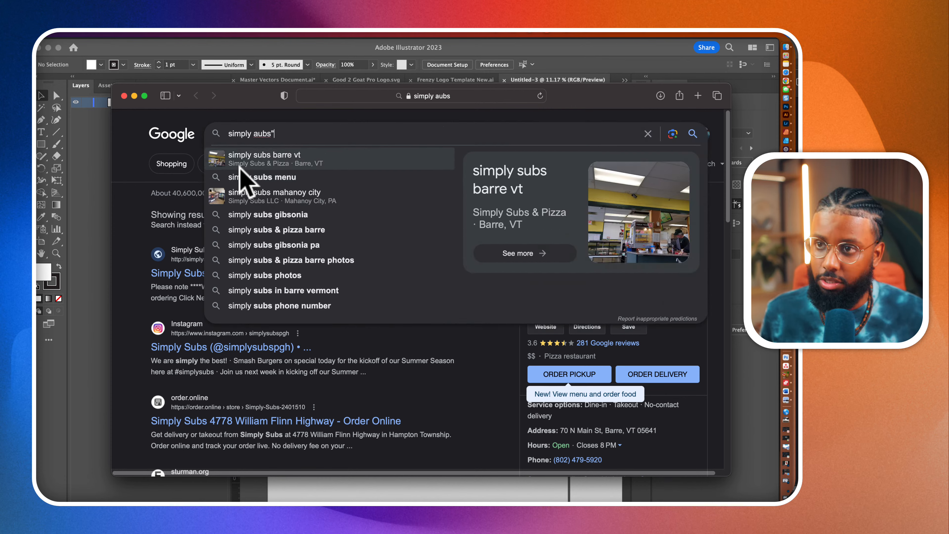
left_click(229, 133)
type("\"")
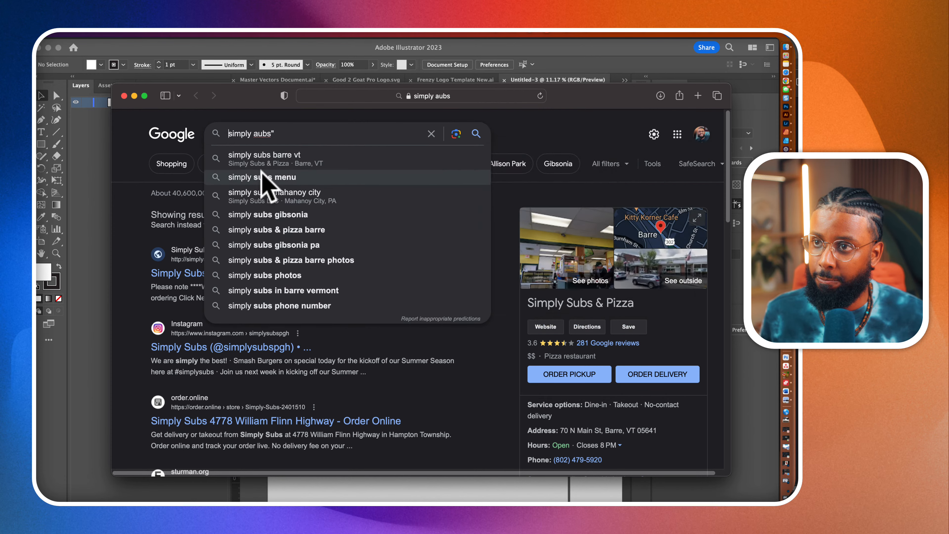
left_click(256, 134)
key("BackSpace")
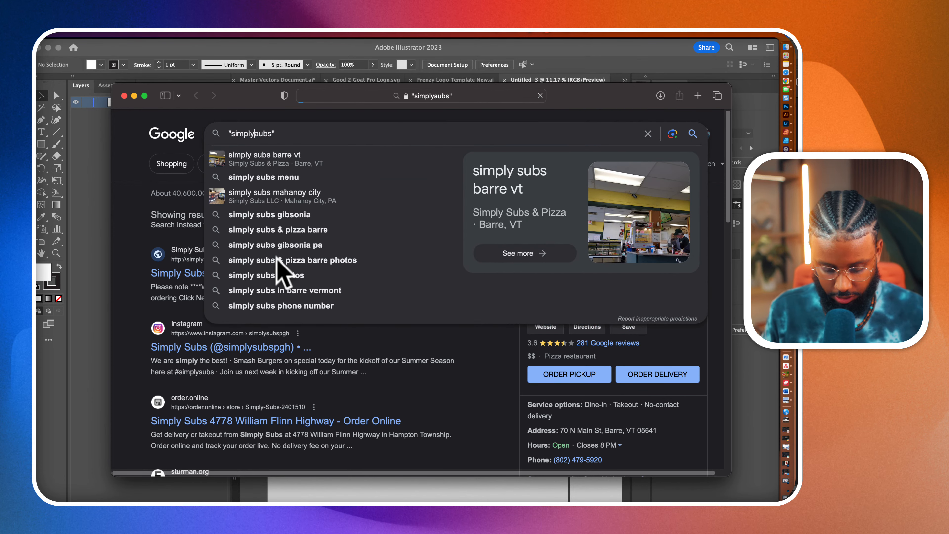
key("Return")
scroll(263, 251, "down", 12)
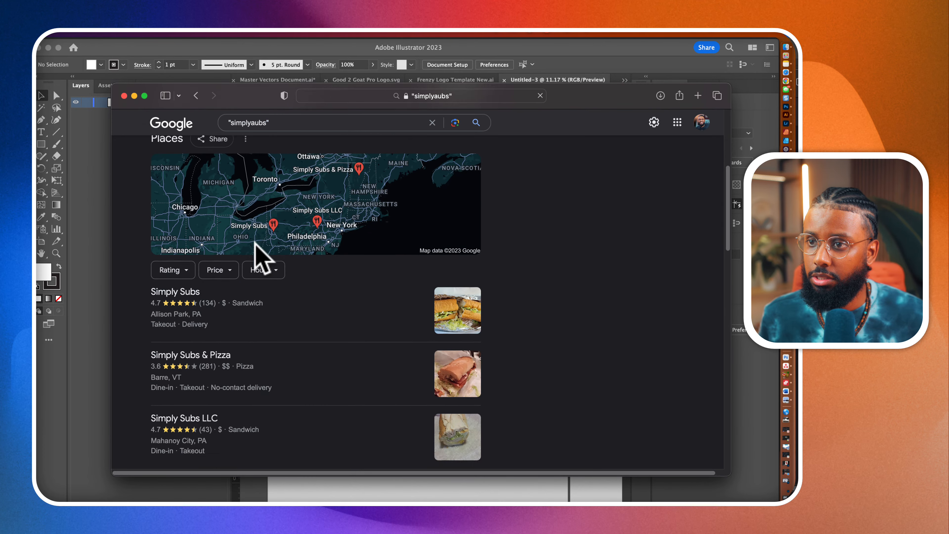
scroll(261, 261, "down", 10)
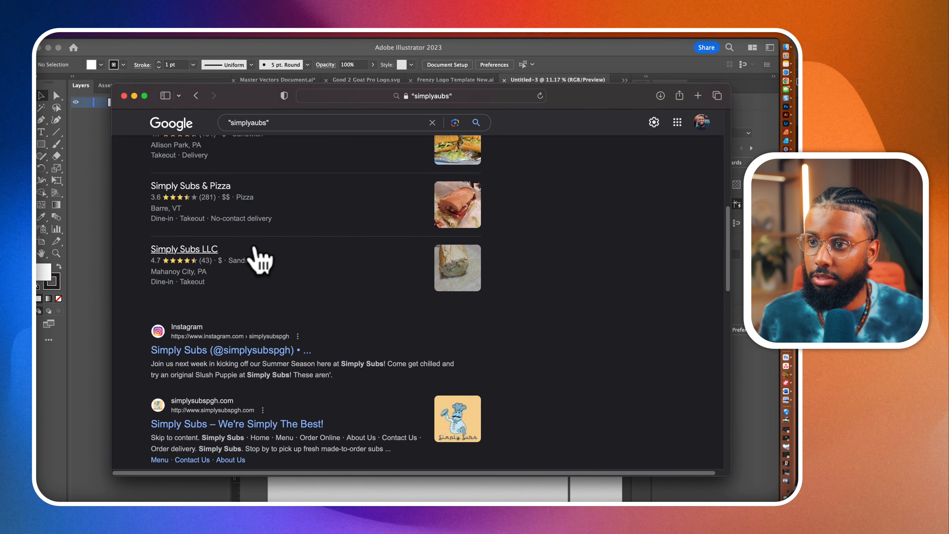
scroll(253, 285, "down", 9)
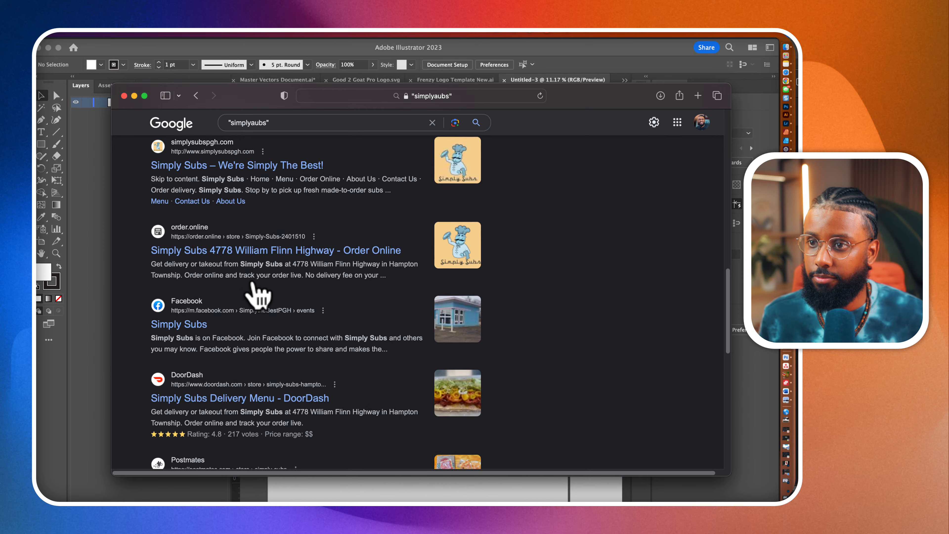
left_click(384, 97)
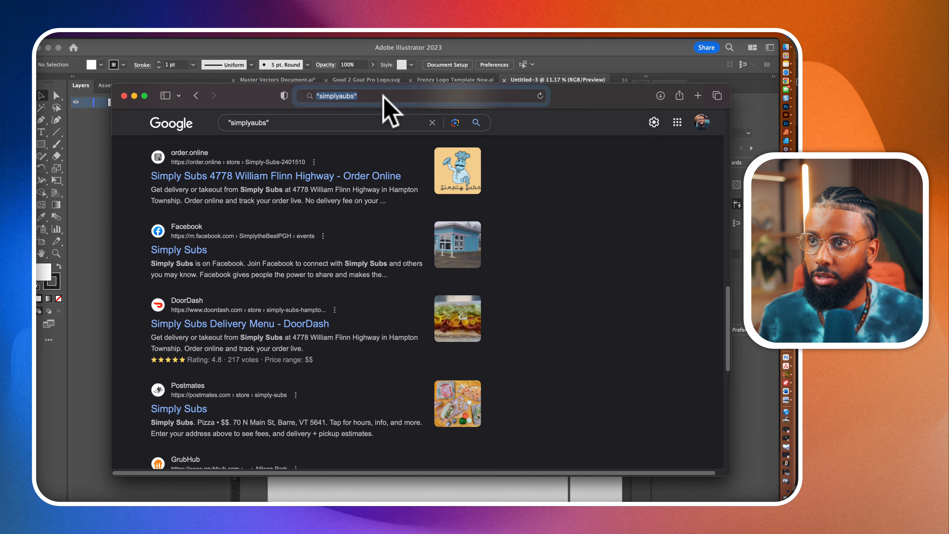
type("fa")
key("Return")
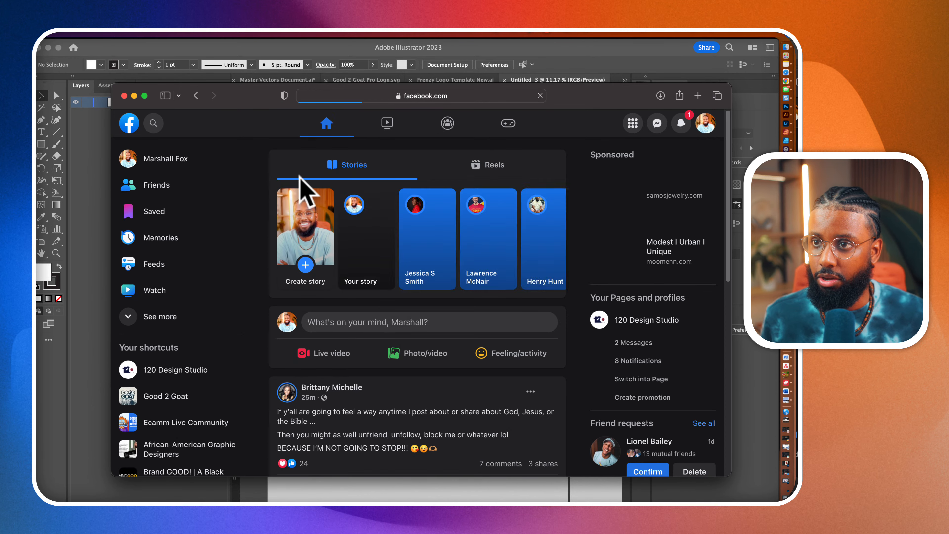
left_click(157, 125)
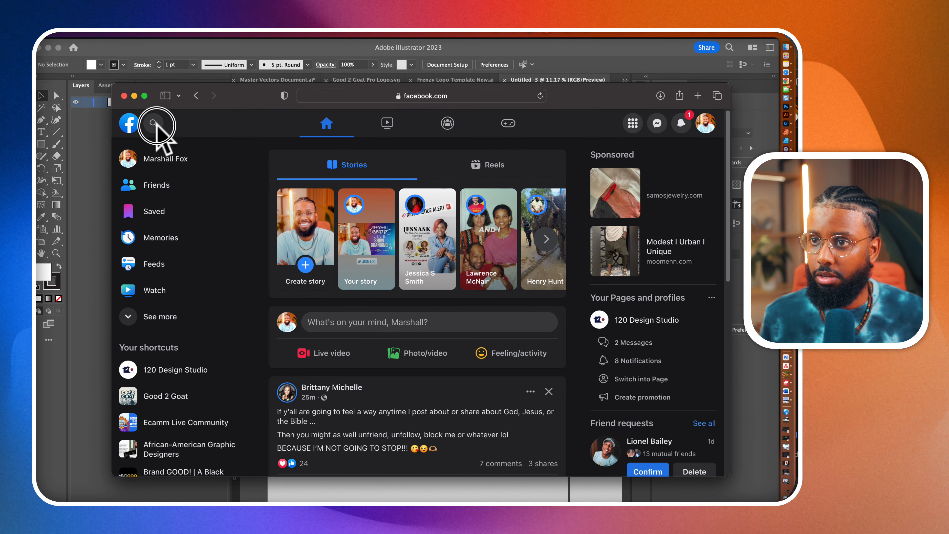
type("simp")
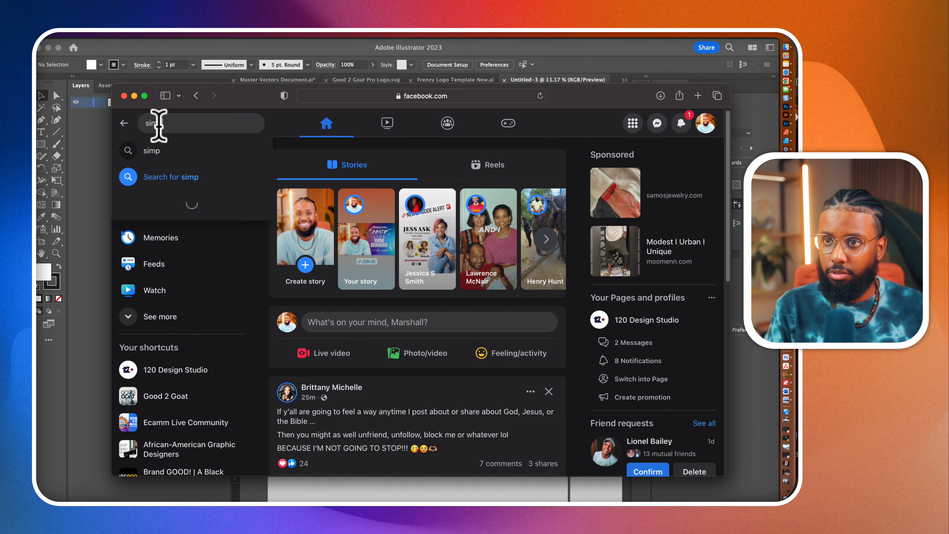
type("lyaubs")
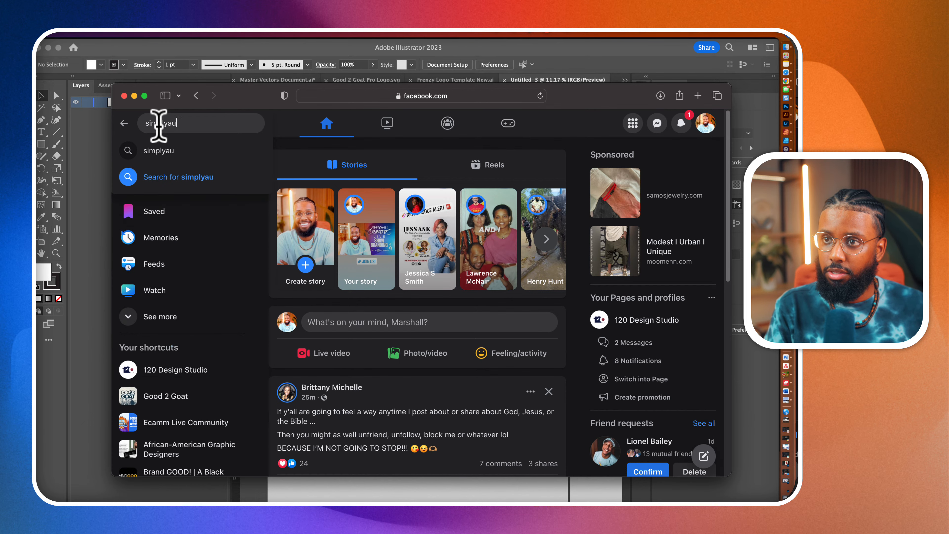
key("Return")
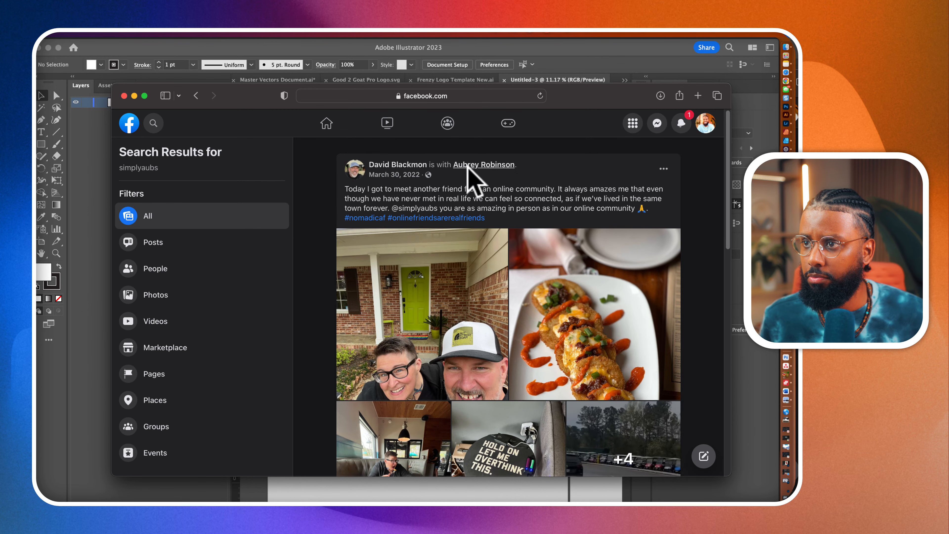
mouse_move(468, 169)
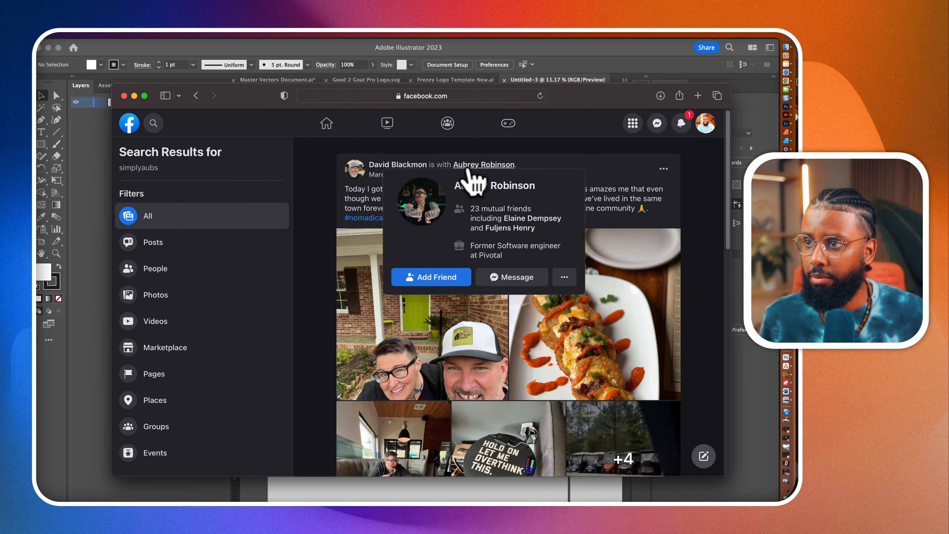
left_click(468, 168)
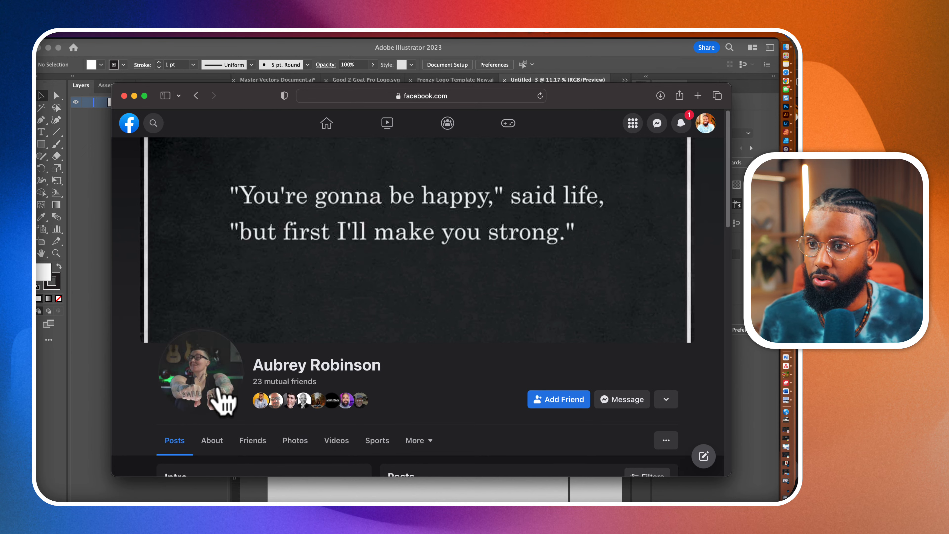
left_click(286, 438)
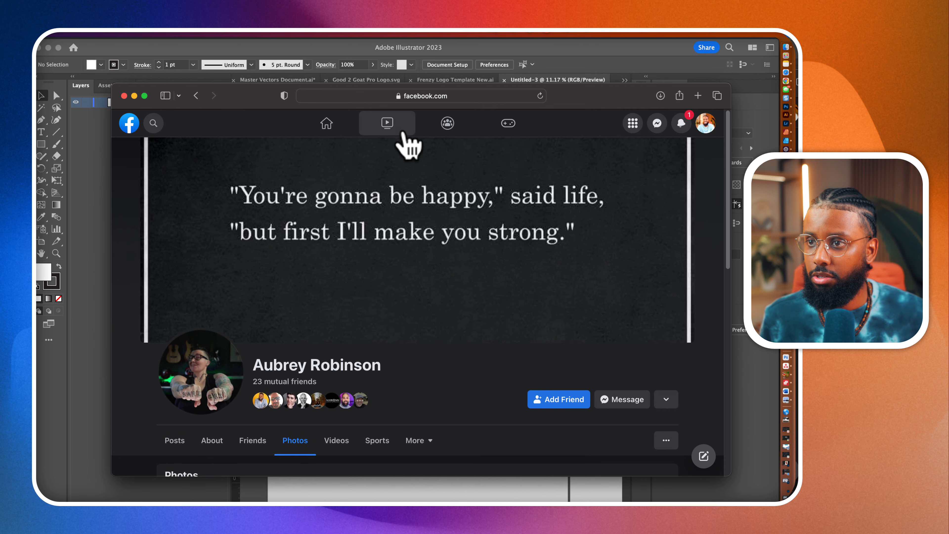
- Reposition the browser window and open the SimplyAubs channel from the YouTube search results
left_click_drag(430, 96, 352, 96)
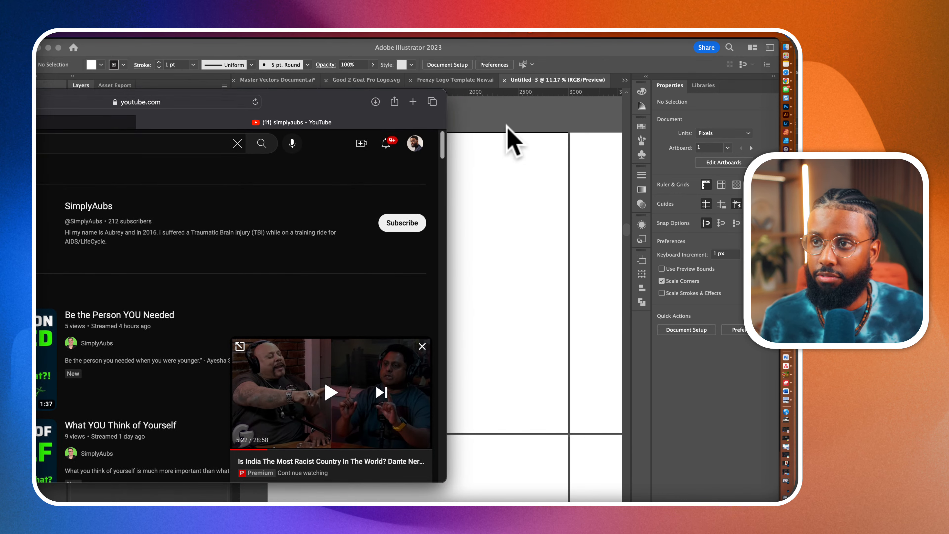
left_click_drag(365, 94, 572, 93)
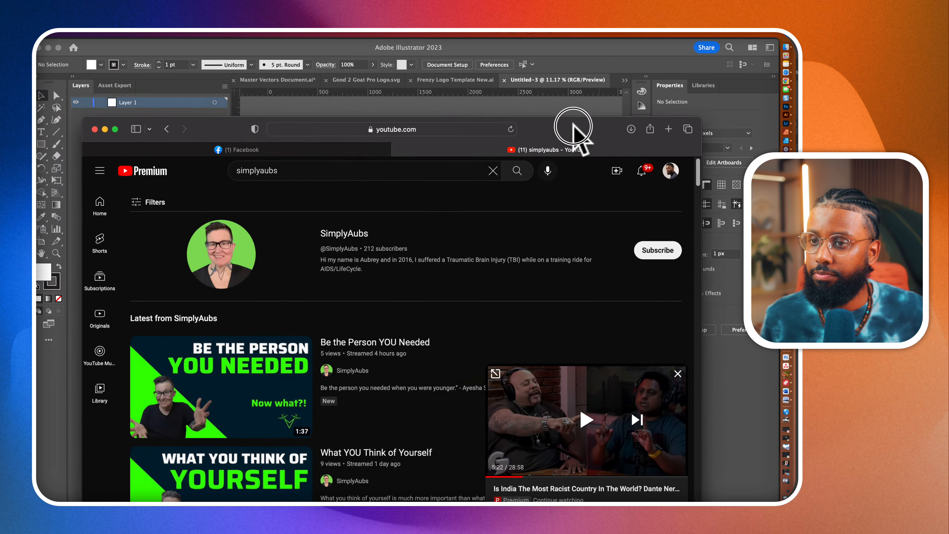
left_click(225, 226)
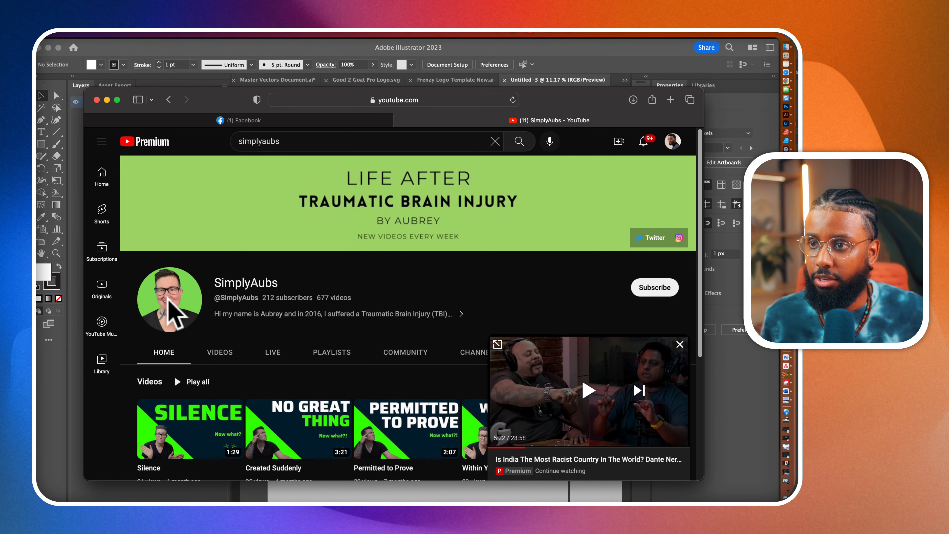
- Copy the SimplyAubs channel's profile picture link and open the image by itself in a new browser tab
right_click(171, 307)
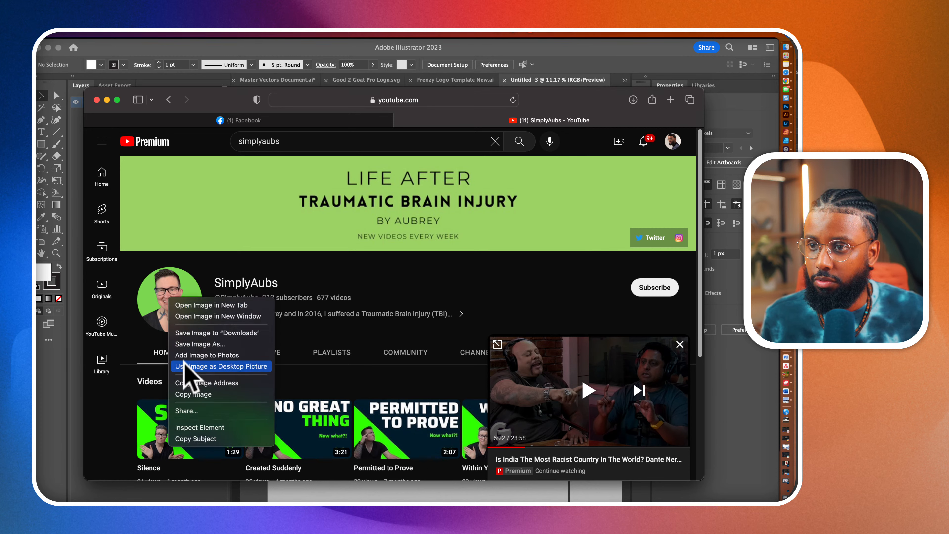
left_click(193, 395)
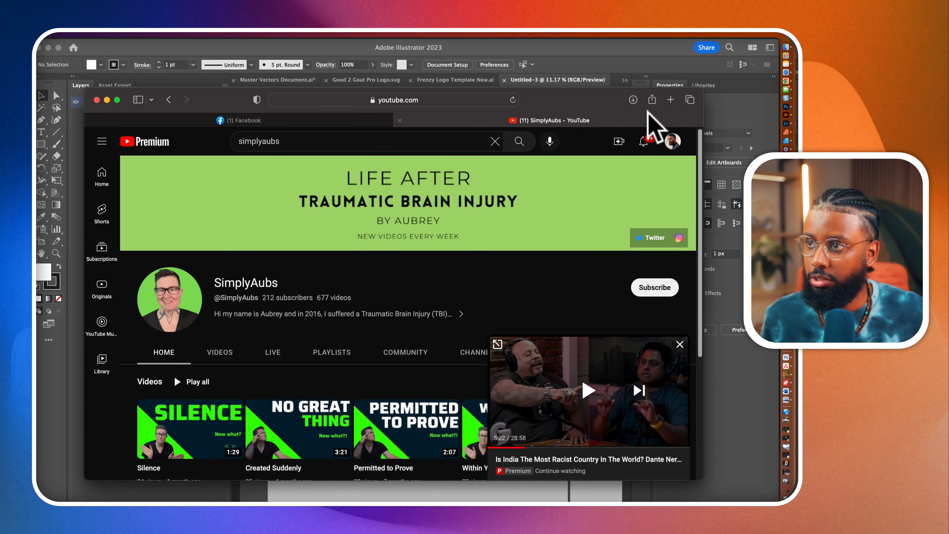
left_click(671, 100)
key("super+v")
key("Return")
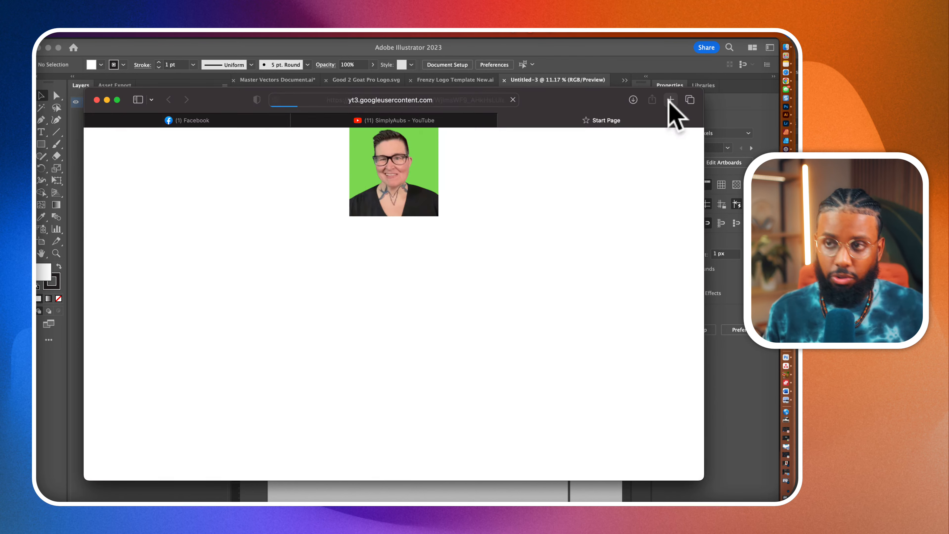
scroll(388, 170, "up", 5)
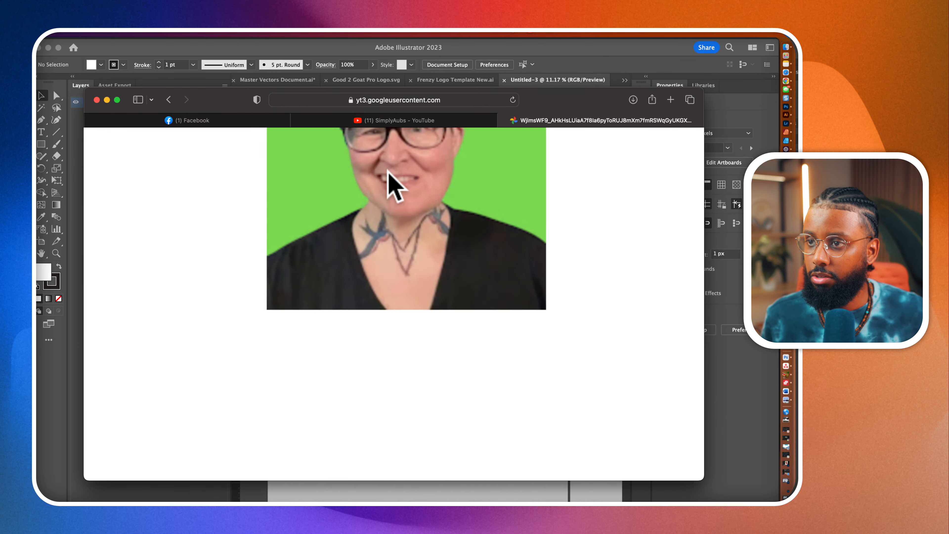
scroll(389, 171, "up", 3)
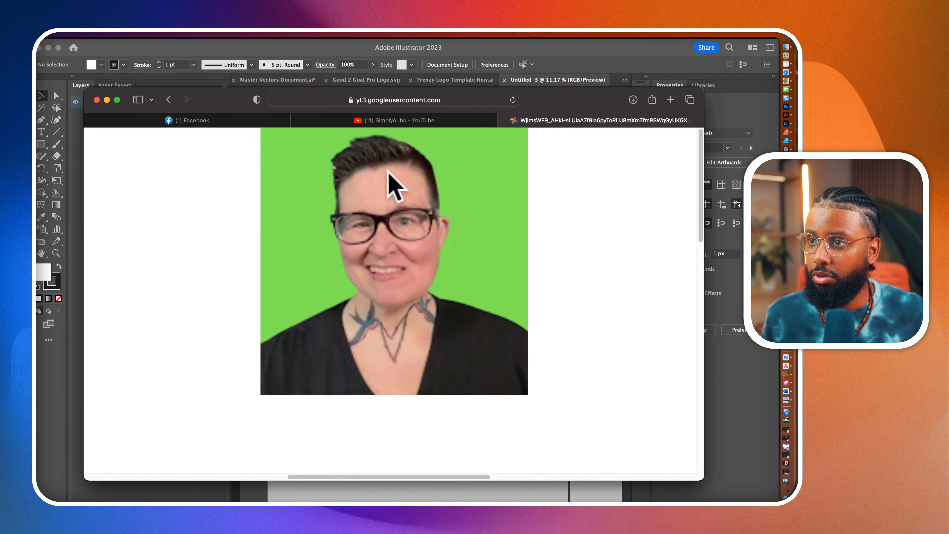
right_click(405, 211)
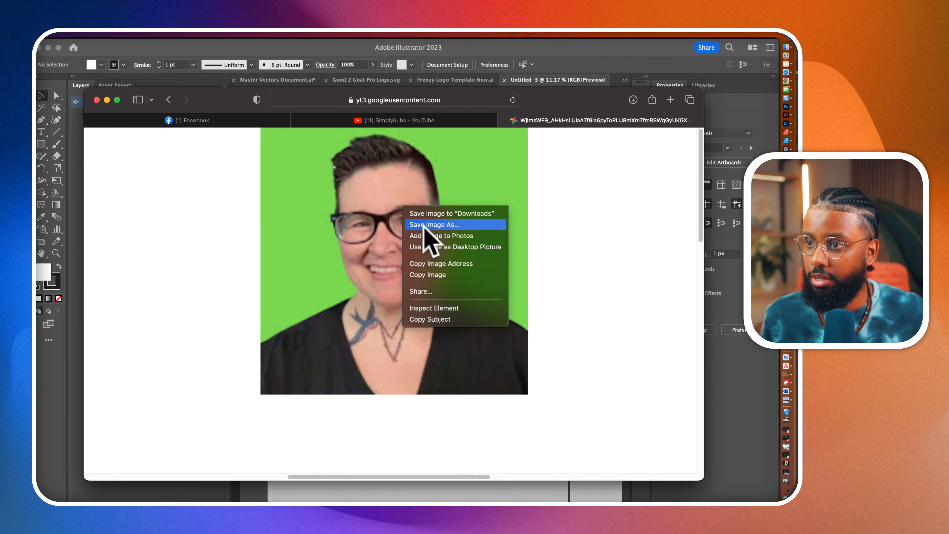
left_click(382, 95)
left_click(387, 98)
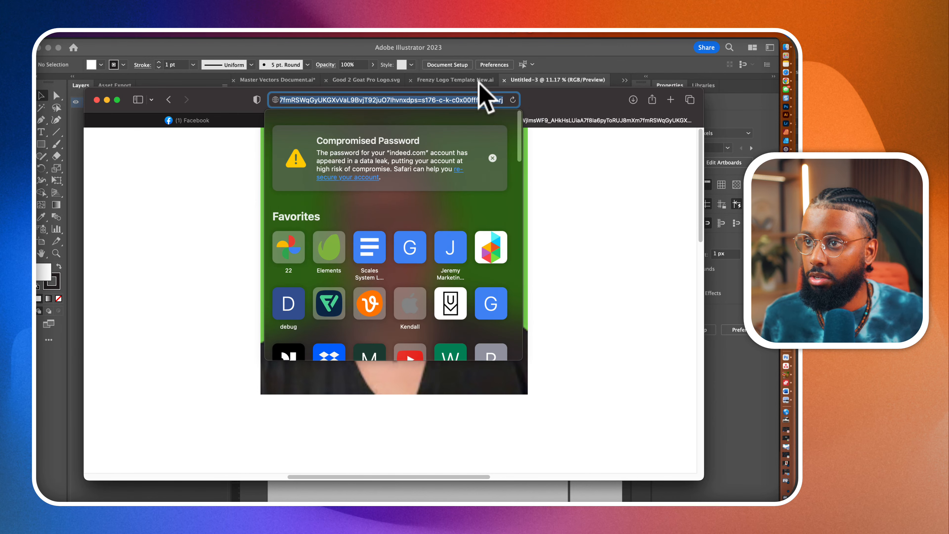
left_click(433, 102)
left_click_drag(433, 102, 551, 102)
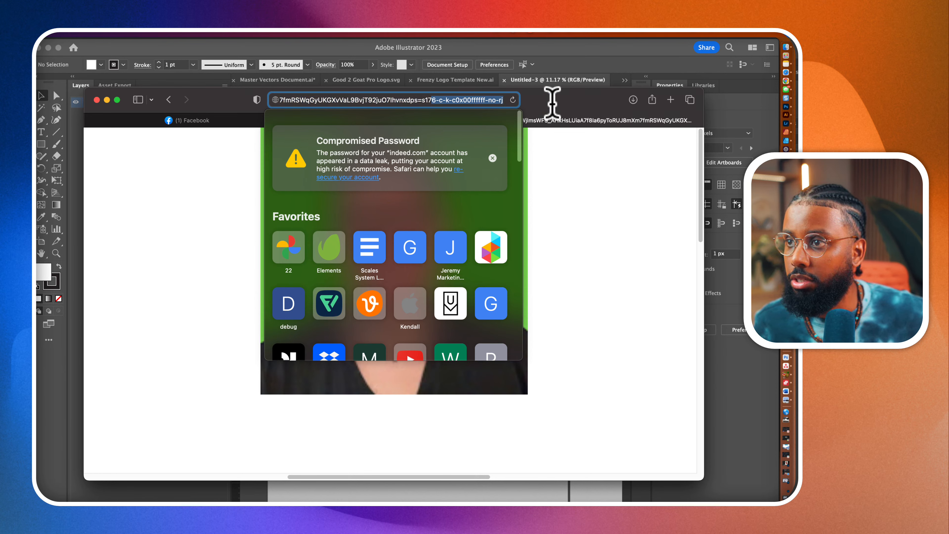
left_click(458, 101)
left_click_drag(462, 100, 250, 96)
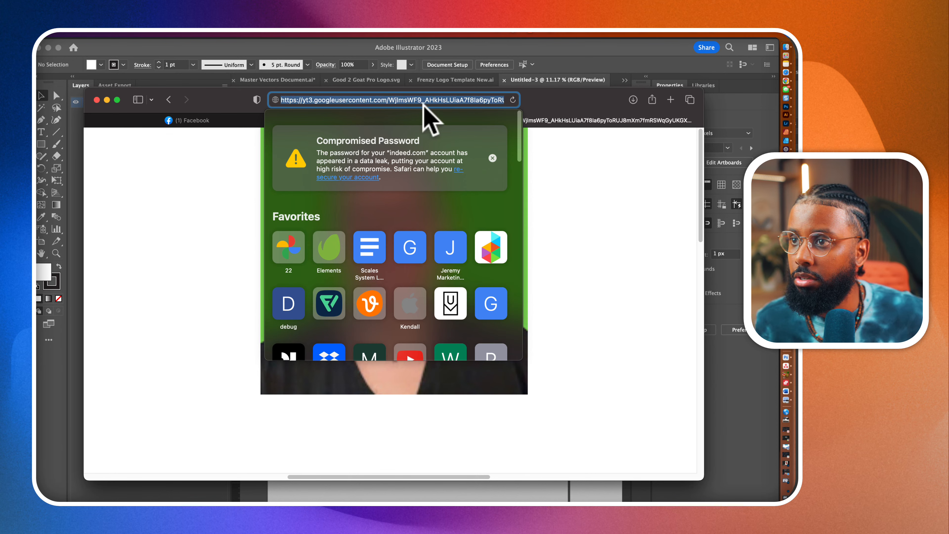
left_click_drag(424, 105, 630, 106)
left_click(433, 99)
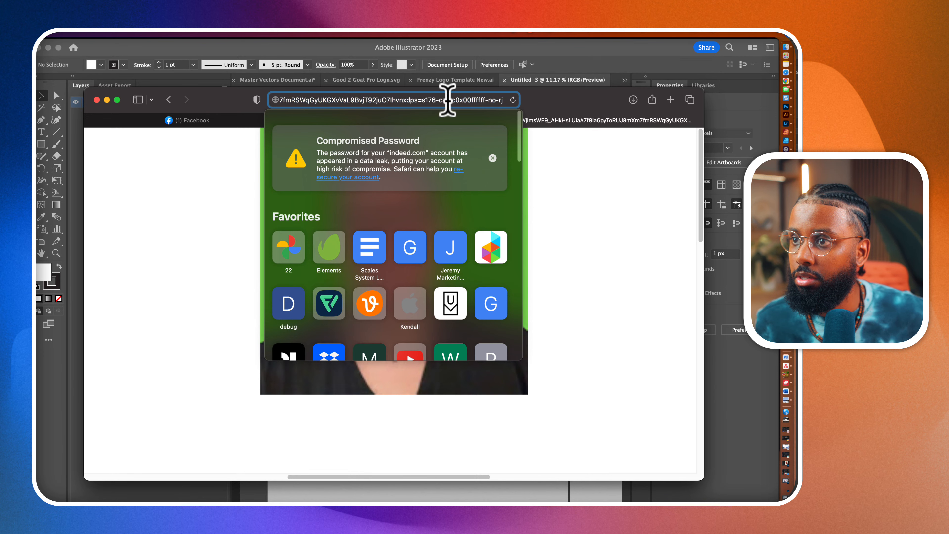
left_click(457, 100)
left_click_drag(458, 100, 585, 107)
left_click(584, 110)
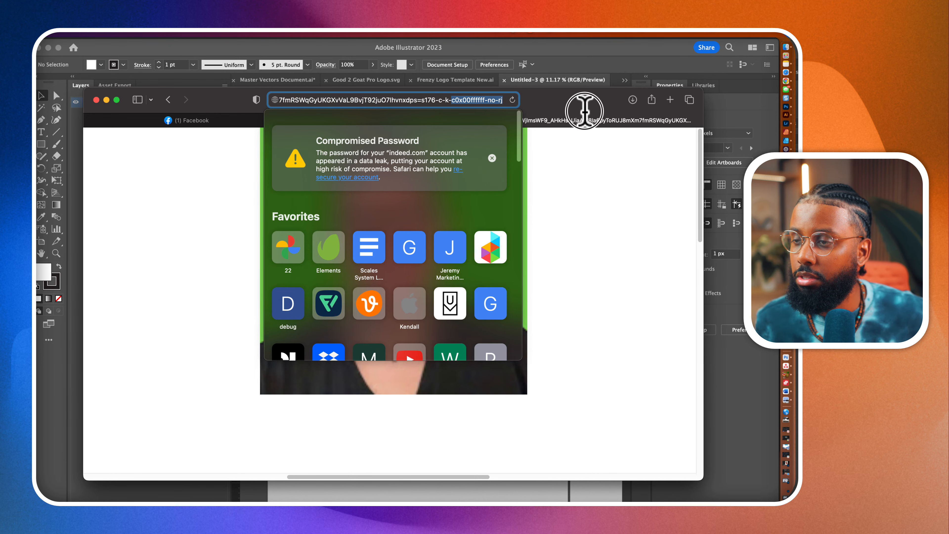
left_click(555, 222)
- Start saving the portrait image as a file and go to the Clients folder in the 120 Design Studio Dropbox
right_click(339, 221)
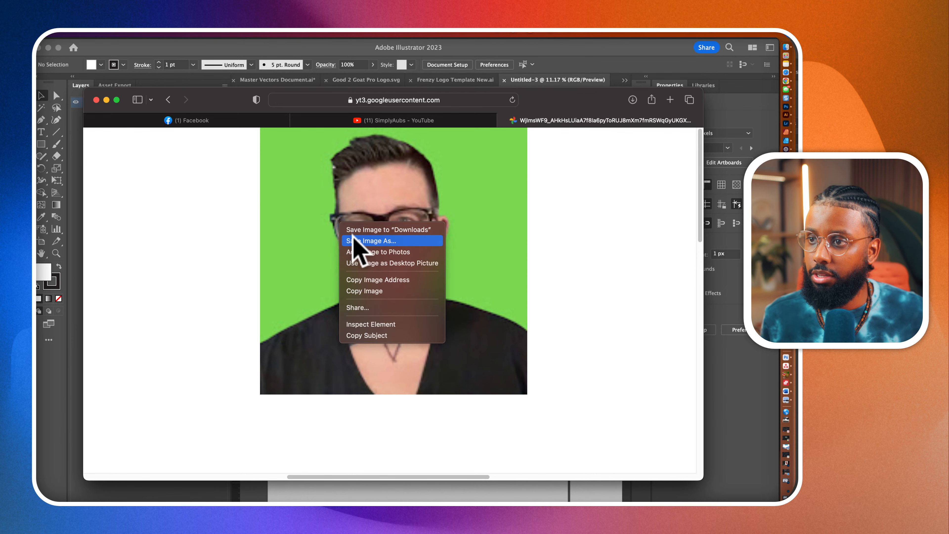
left_click(354, 241)
key("super+s")
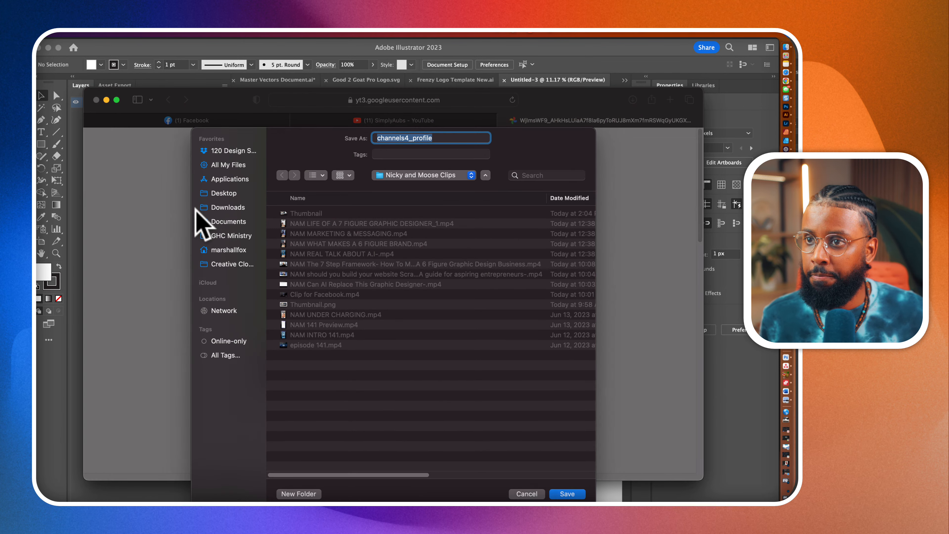
left_click(233, 150)
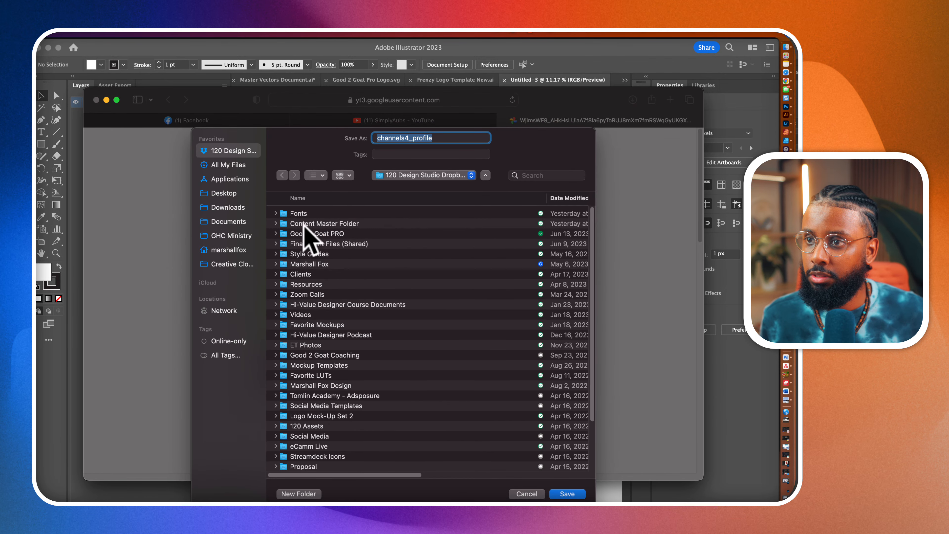
double_click(304, 274)
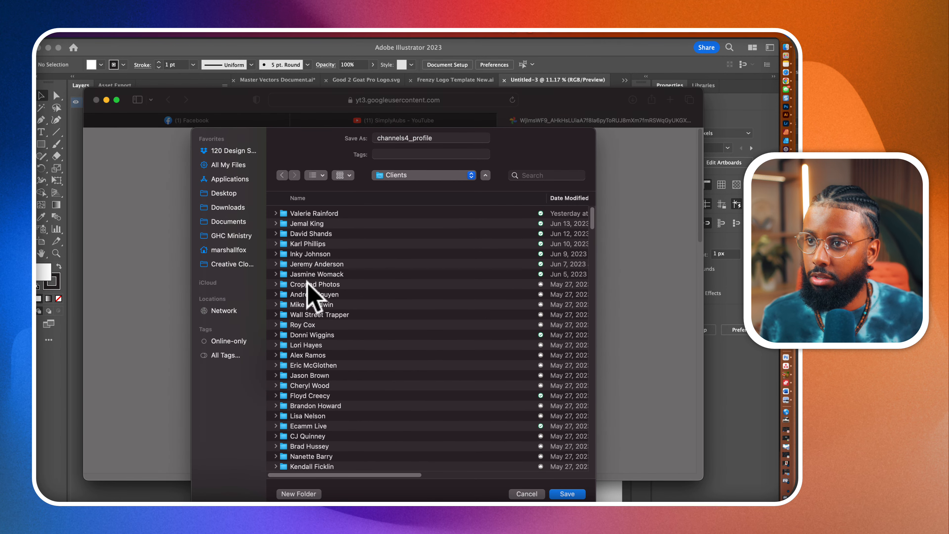
- Sort the client folders by name and open the Ecamm Live folder as the save location
left_click(311, 187)
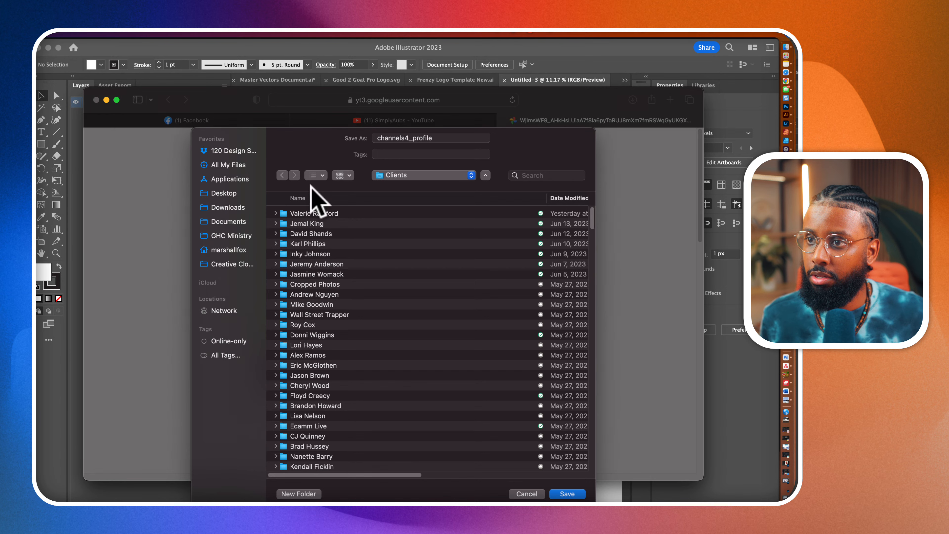
left_click(311, 197)
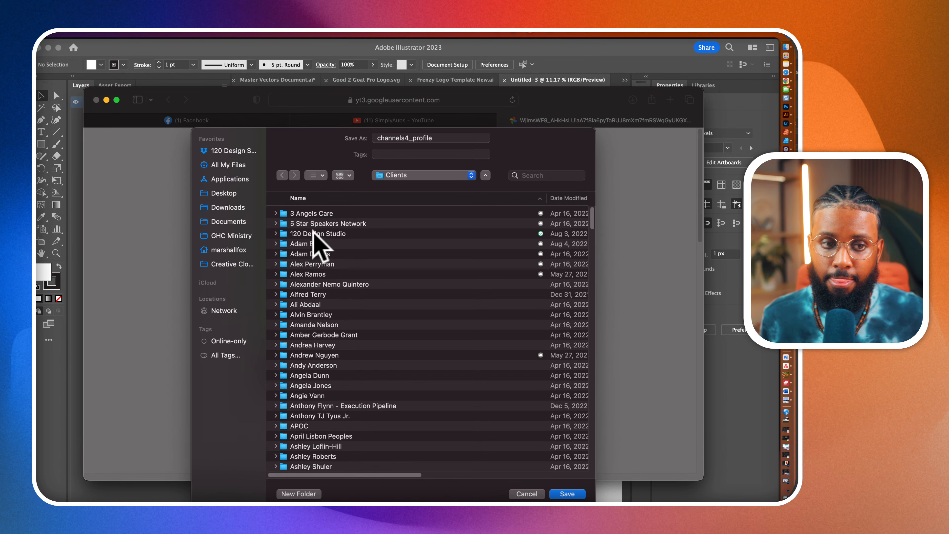
scroll(321, 254, "down", 10)
scroll(316, 255, "down", 20)
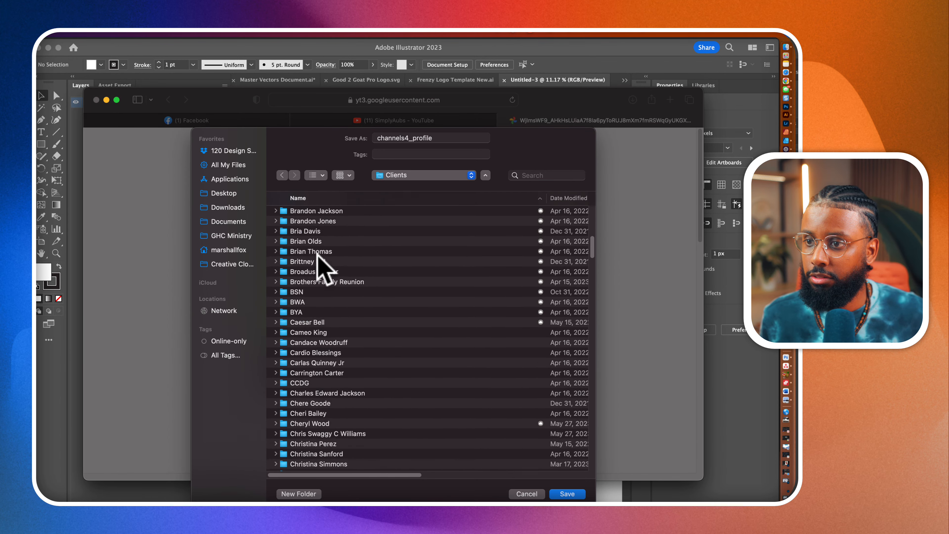
scroll(317, 260, "down", 10)
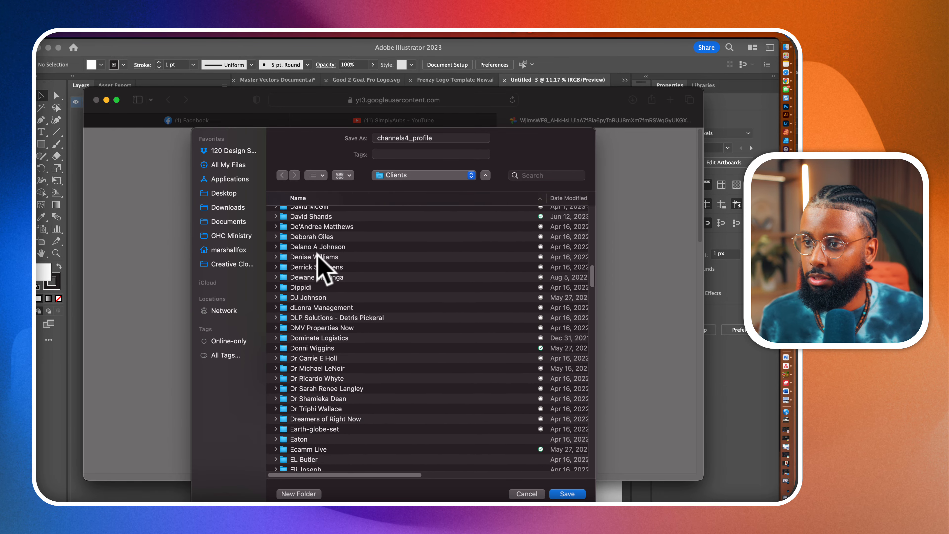
left_click(301, 362)
double_click(301, 361)
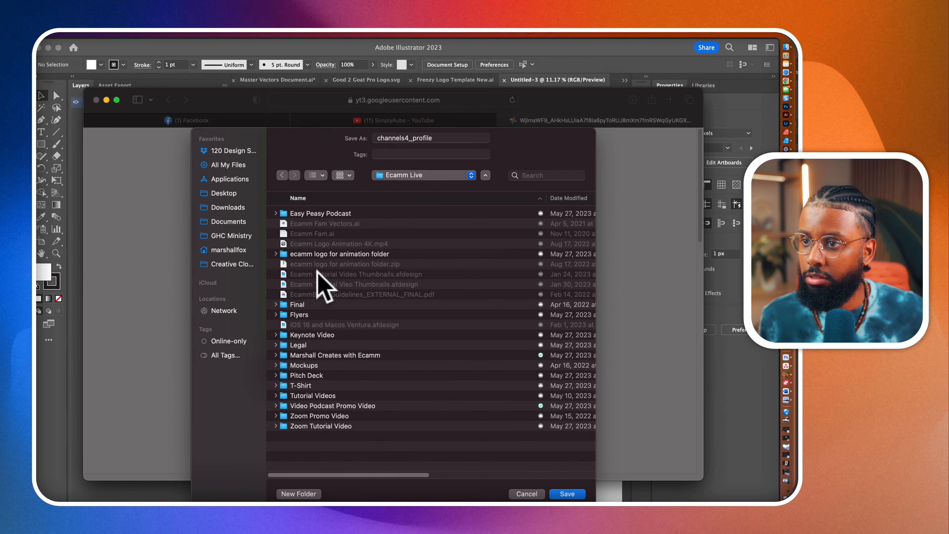
- Save the image as Aubs in the Episode 15 folder of Marshall Creates with Ecamm, Season 2
left_click(561, 198)
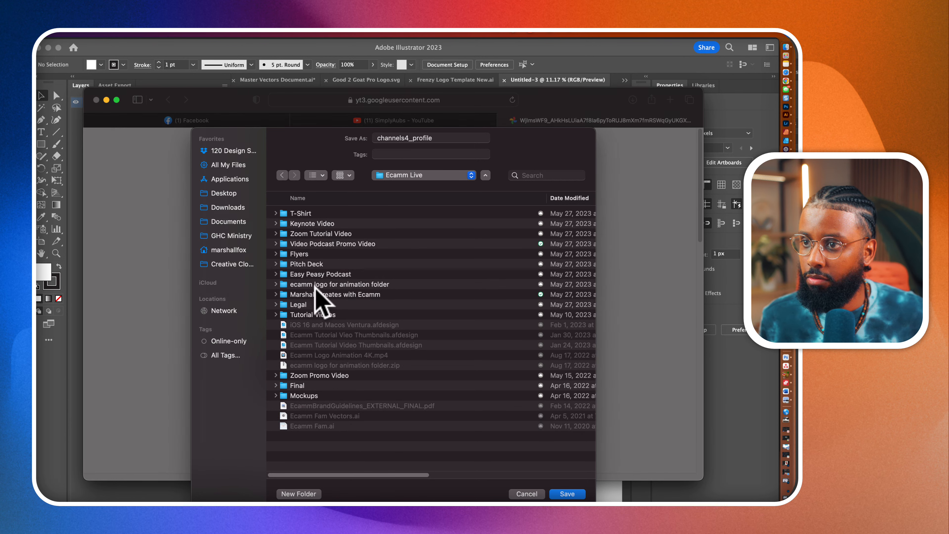
double_click(315, 294)
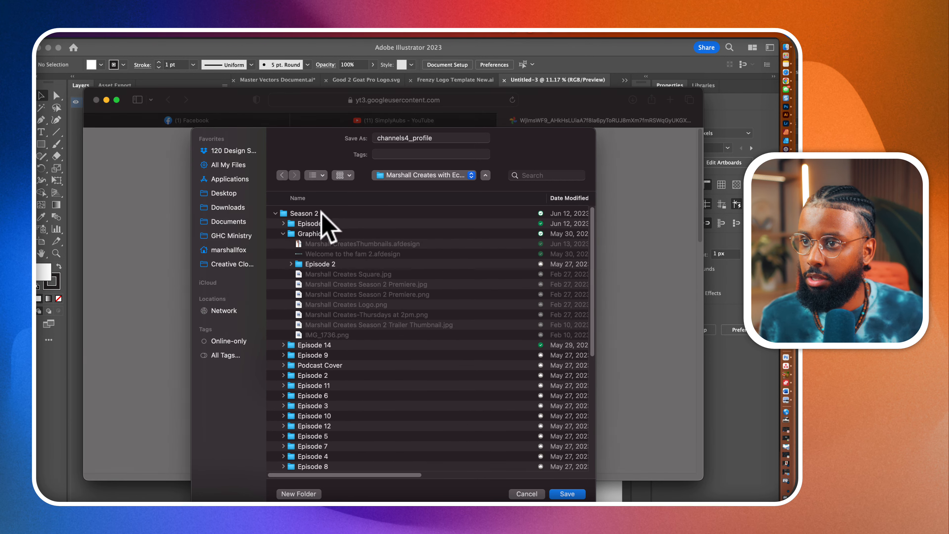
double_click(325, 223)
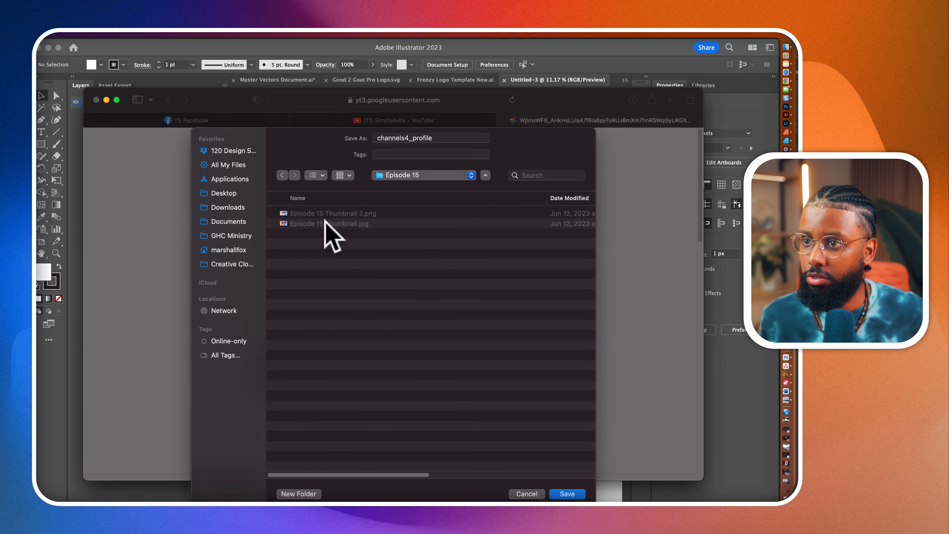
left_click(440, 139)
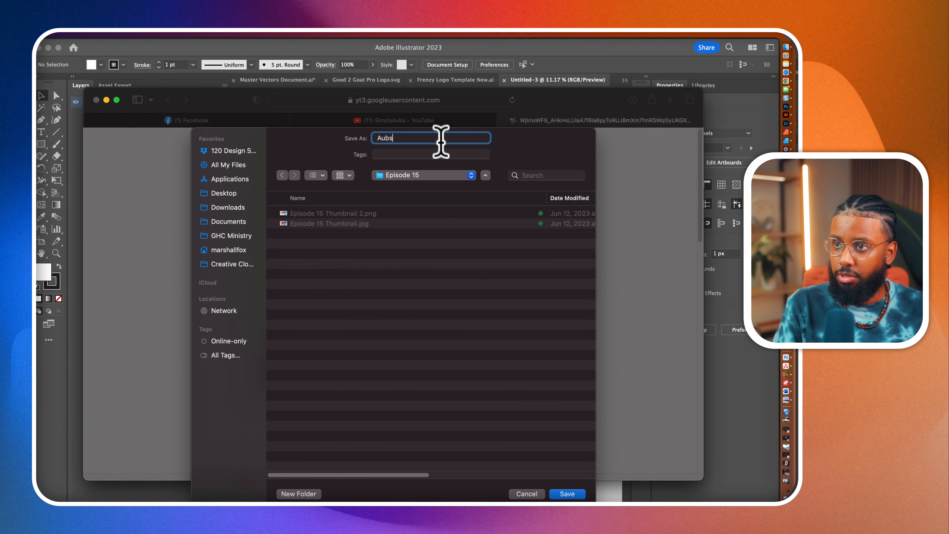
key("Return")
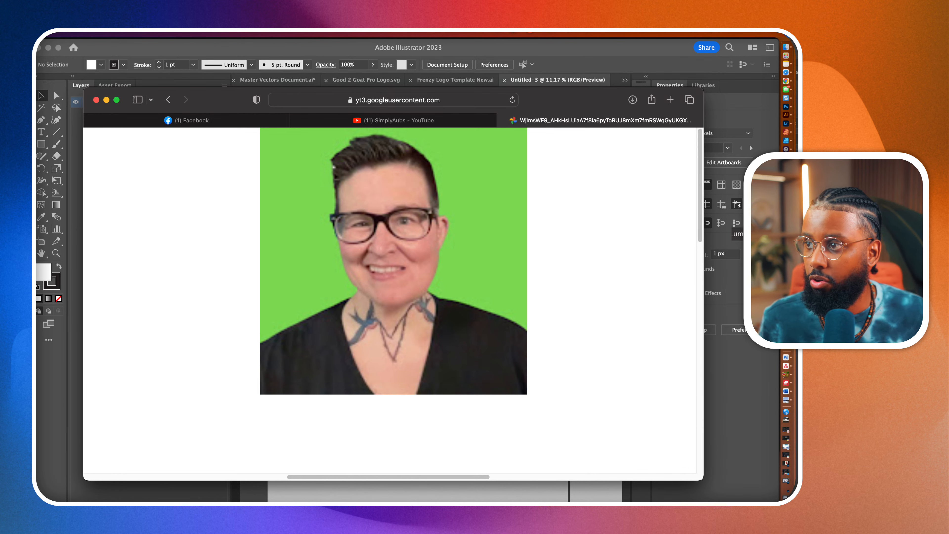
- Switch to Topaz Gigapixel AI, remove the previously processed image, and open Aubs.jpeg from the Episode 15 folder
left_click(786, 200)
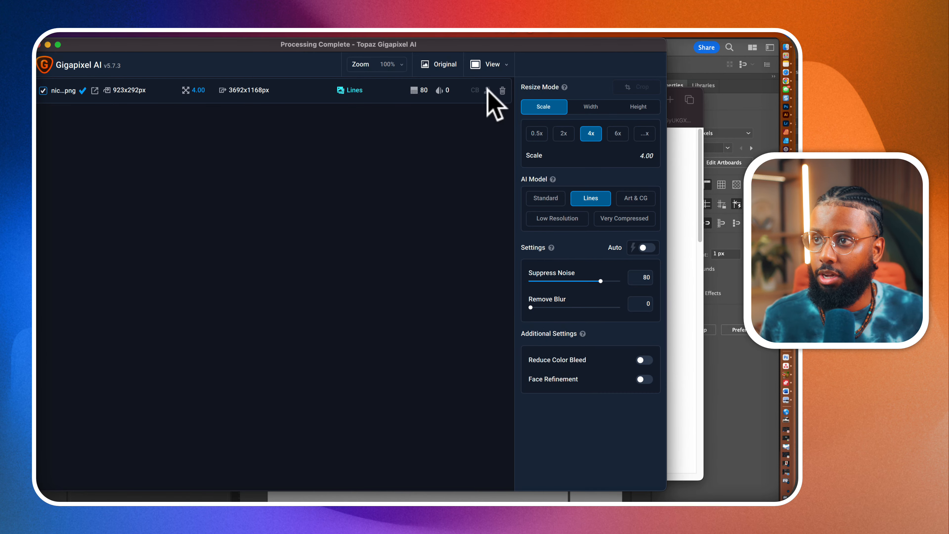
left_click(503, 91)
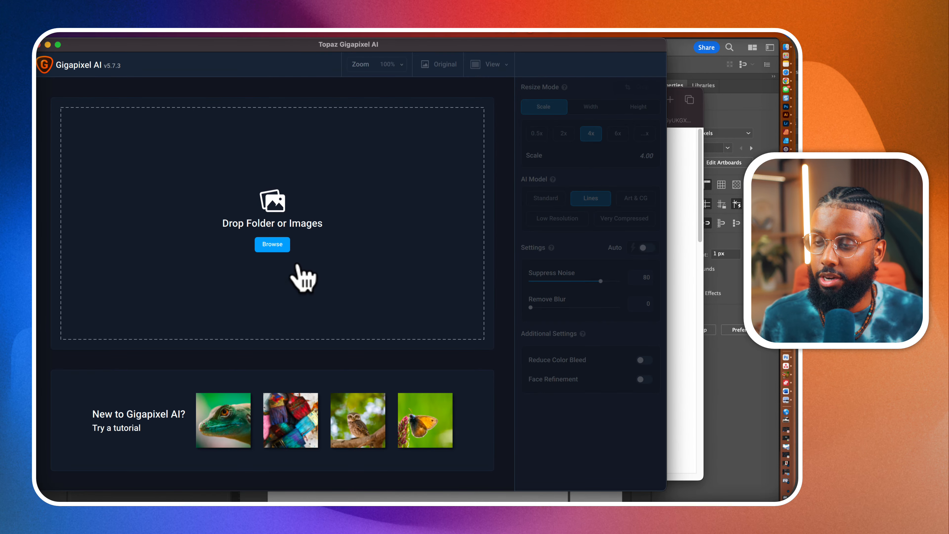
left_click(315, 263)
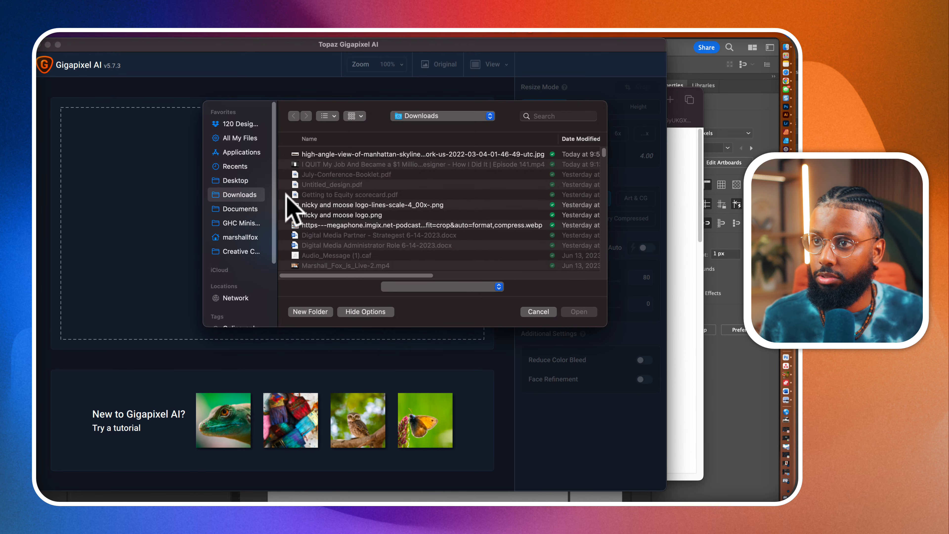
left_click(415, 116)
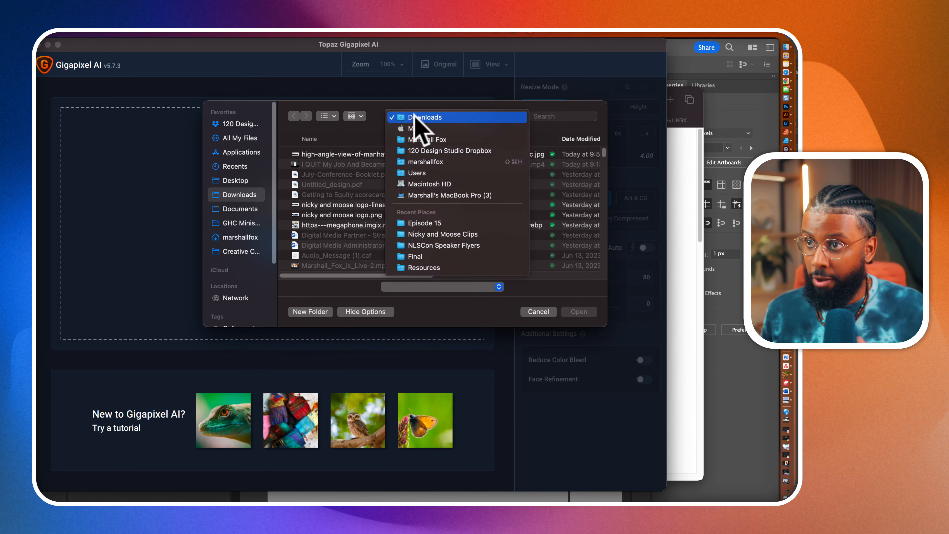
left_click(424, 223)
left_click(329, 154)
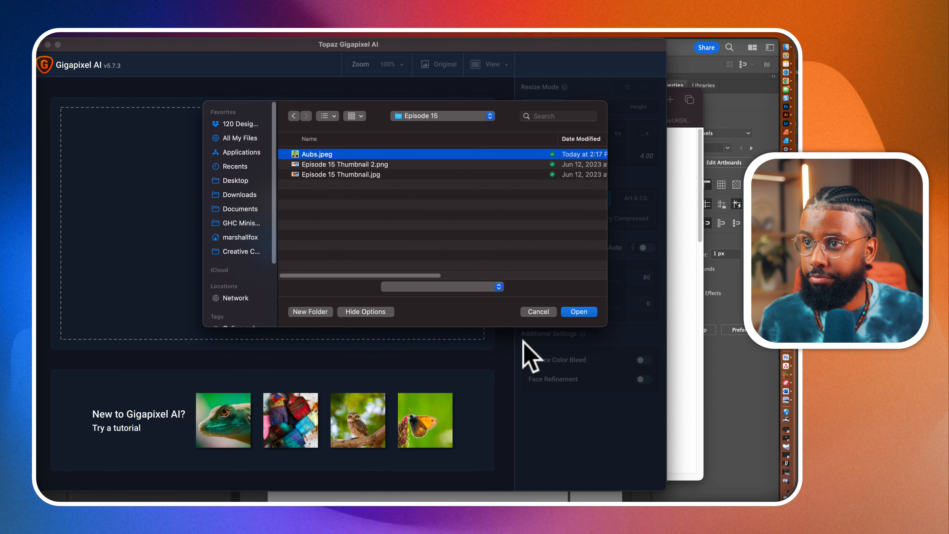
left_click(580, 312)
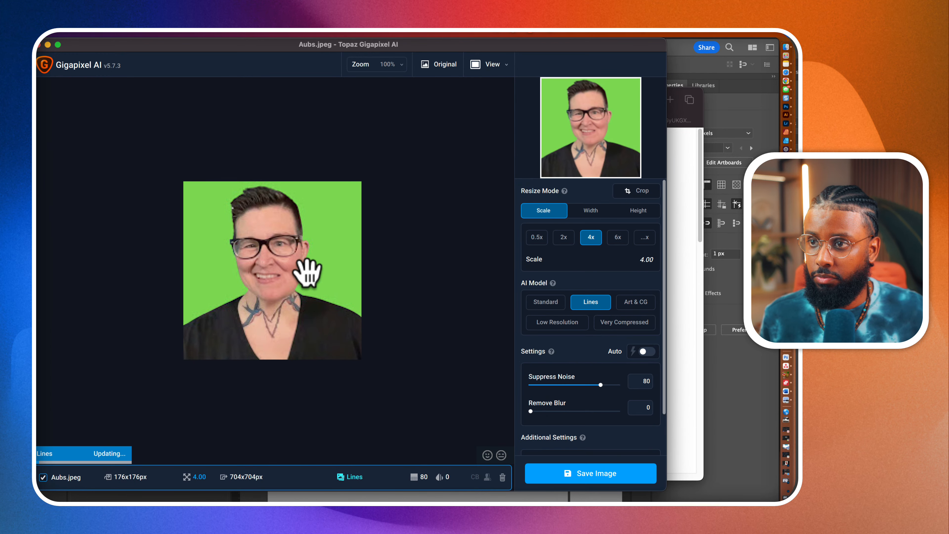
- Preview Aubs.jpeg with the Standard, Low Resolution and Very Compressed AI models, and return to Low Resolution
scroll(254, 263, "up", 5)
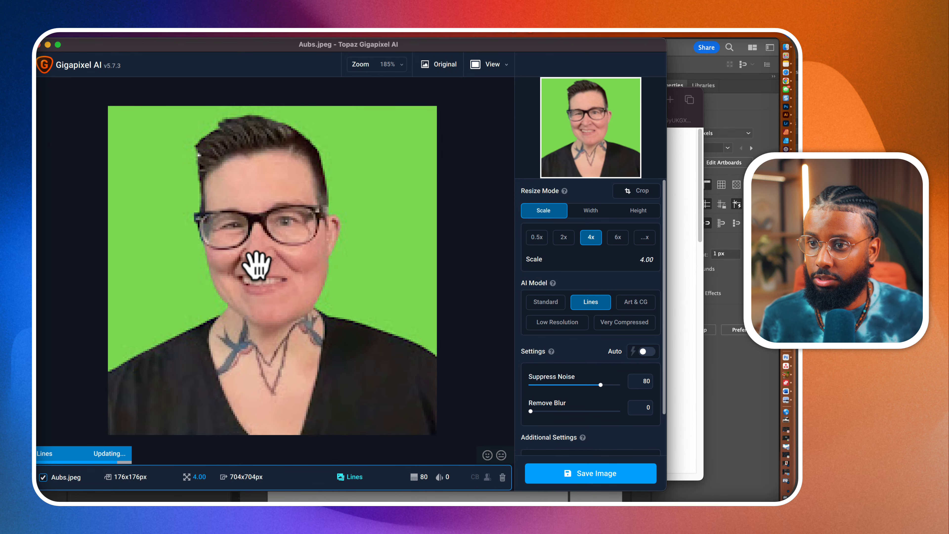
scroll(256, 266, "down", 1)
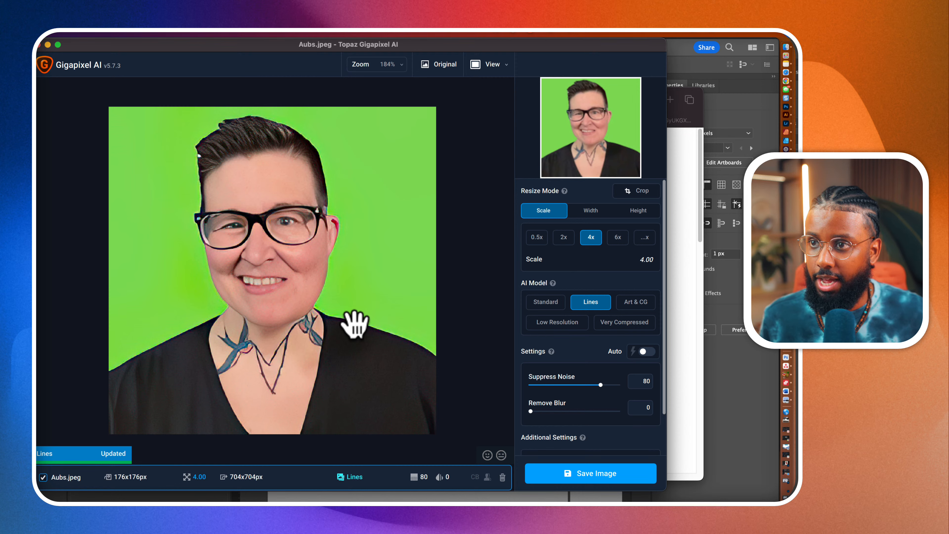
left_click(546, 303)
left_click(554, 322)
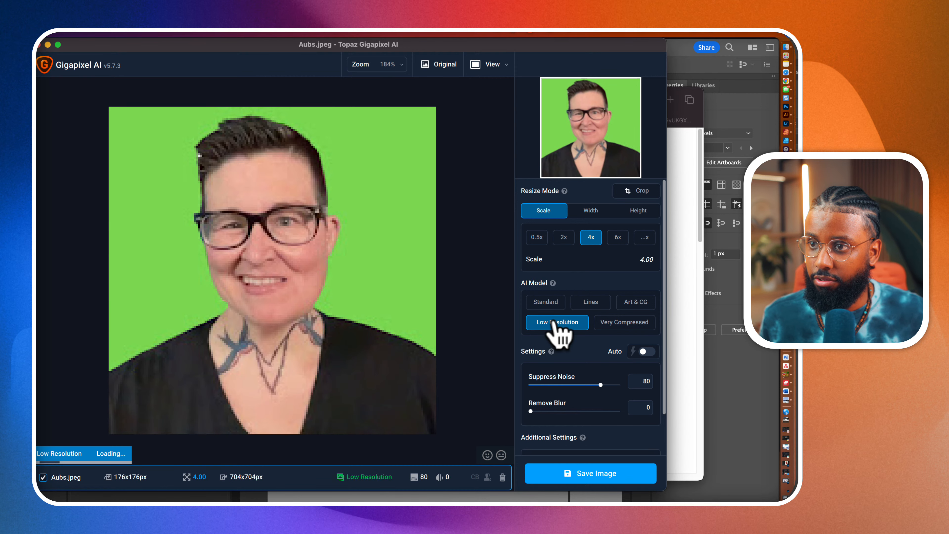
left_click(622, 324)
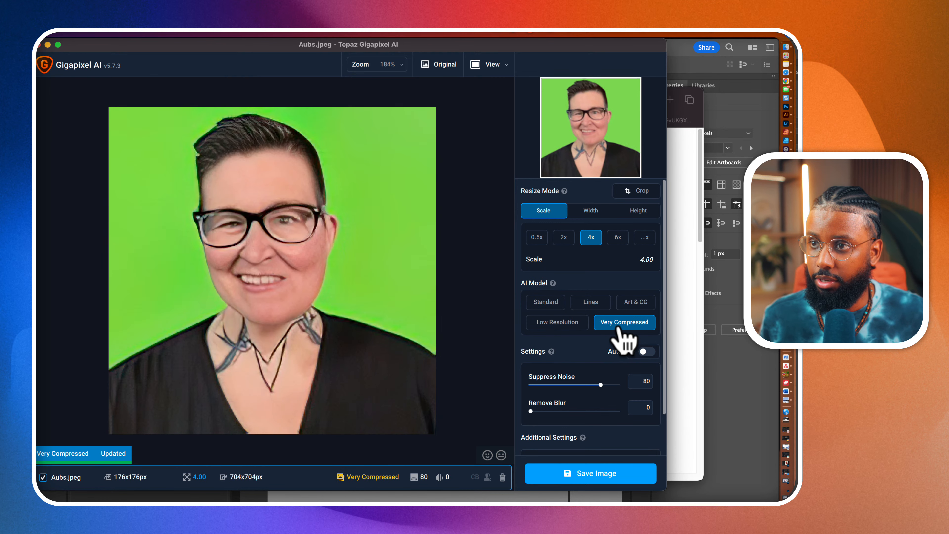
left_click(564, 324)
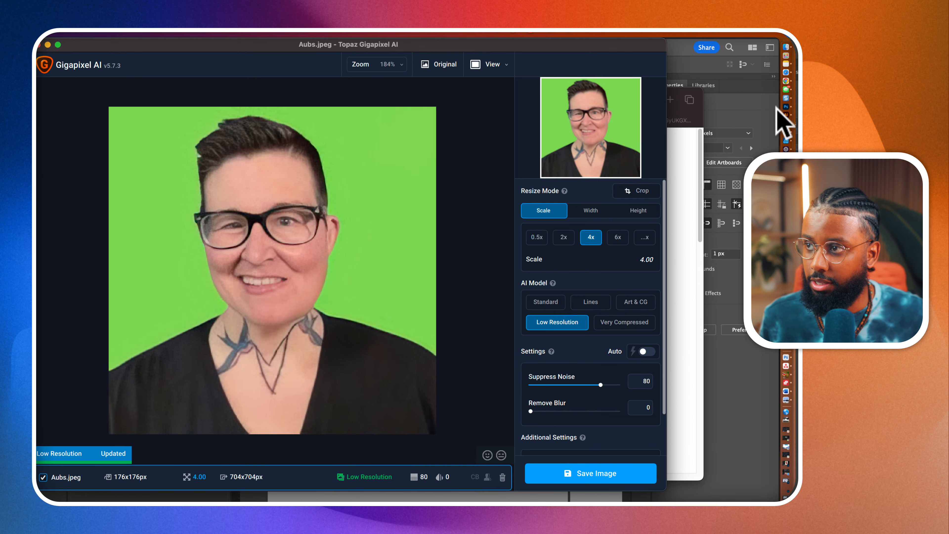
- Switch to the browser, remove the size suffix "=s176-c-k-c0x00ffffff-no-rj" from the portrait's image address, and load the shortened address
left_click(791, 71)
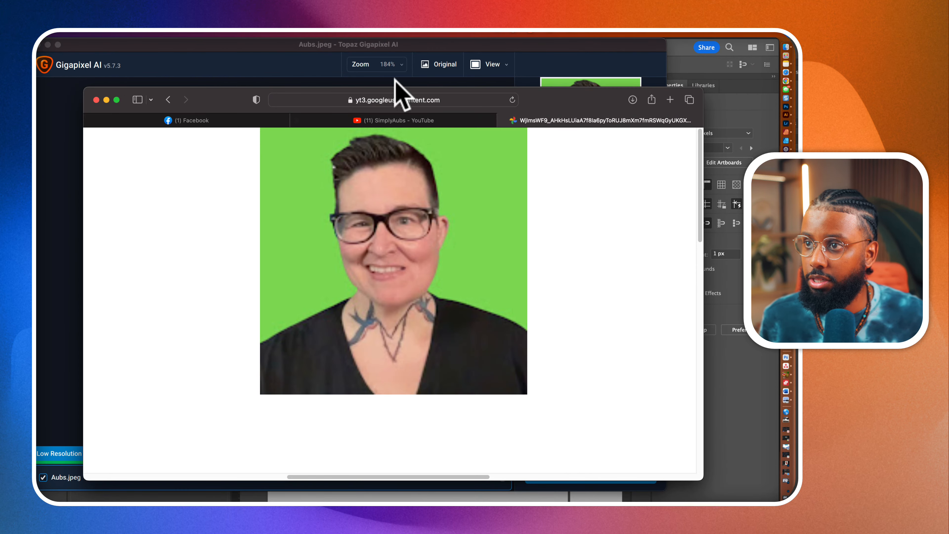
left_click(417, 100)
left_click_drag(418, 99, 672, 105)
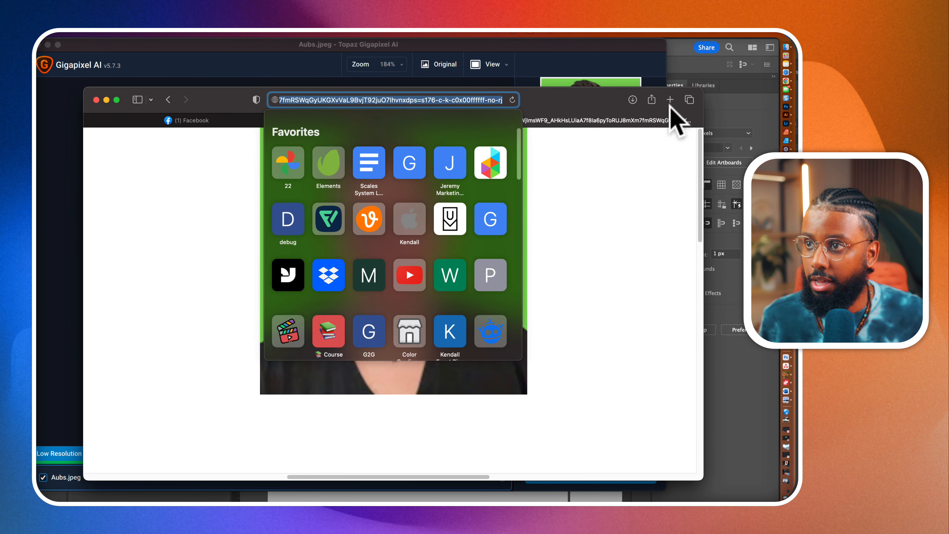
left_click(423, 100)
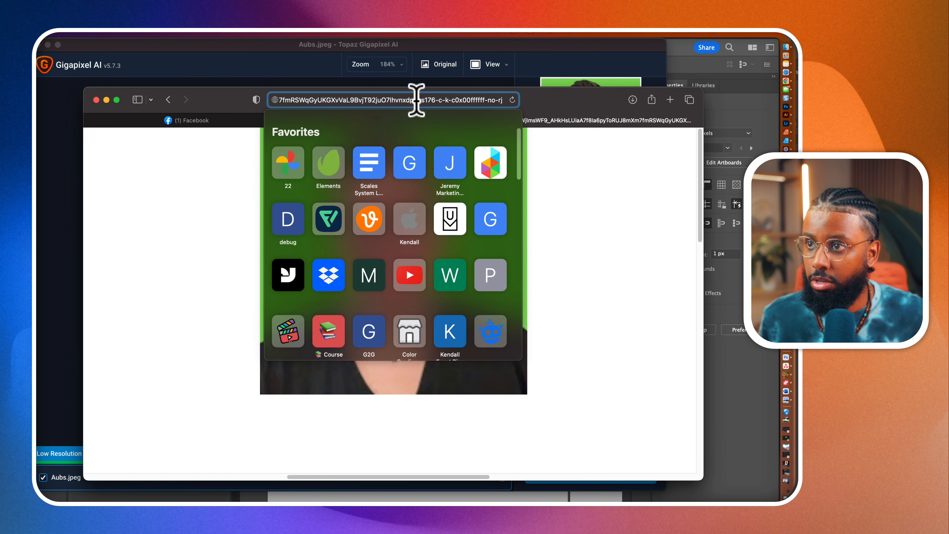
left_click_drag(417, 99, 437, 100)
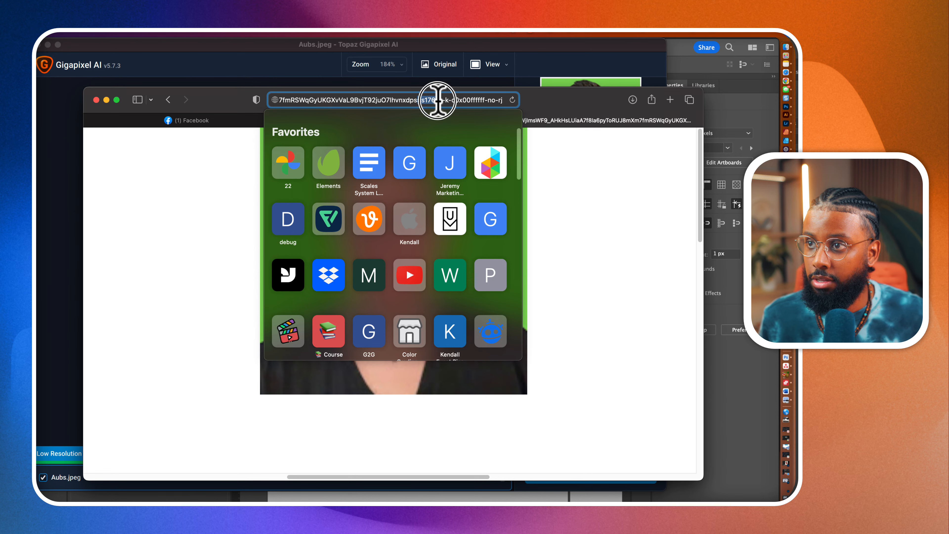
left_click_drag(437, 100, 666, 100)
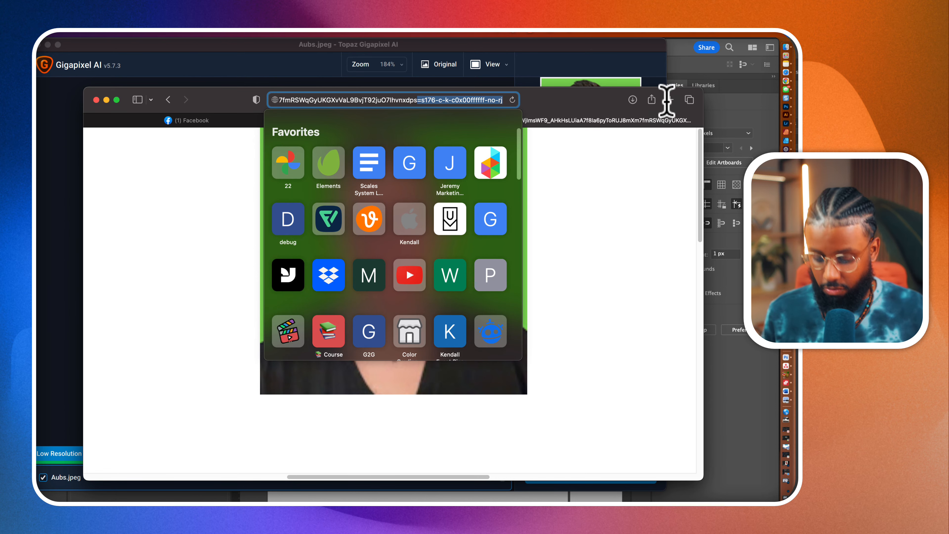
key("BackSpace")
key("Return")
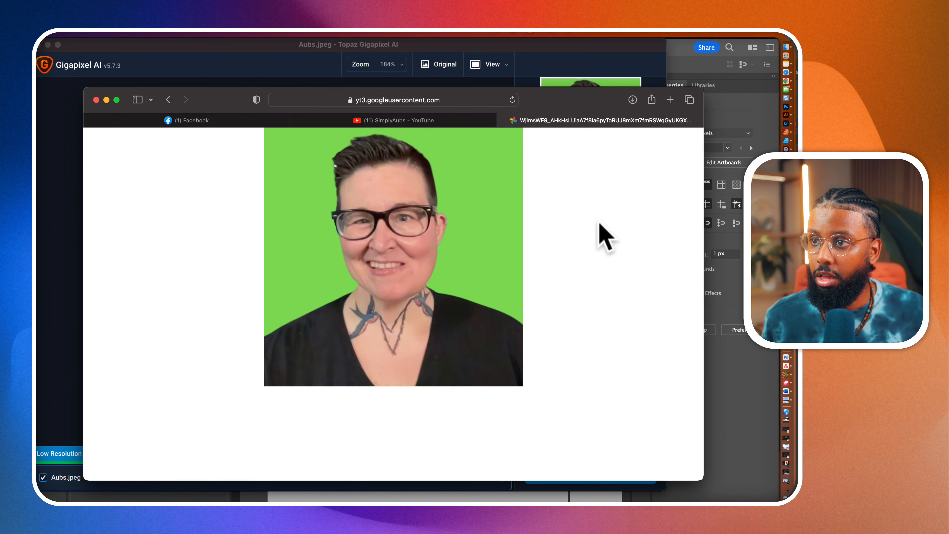
- Save the reloaded portrait image as Aubs 2 in the Episode 15 folder
right_click(417, 222)
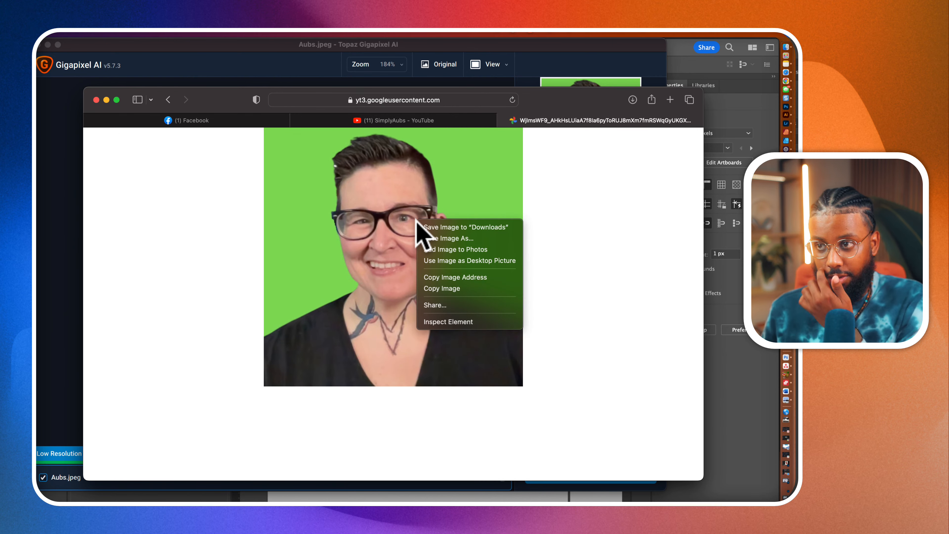
left_click(440, 235)
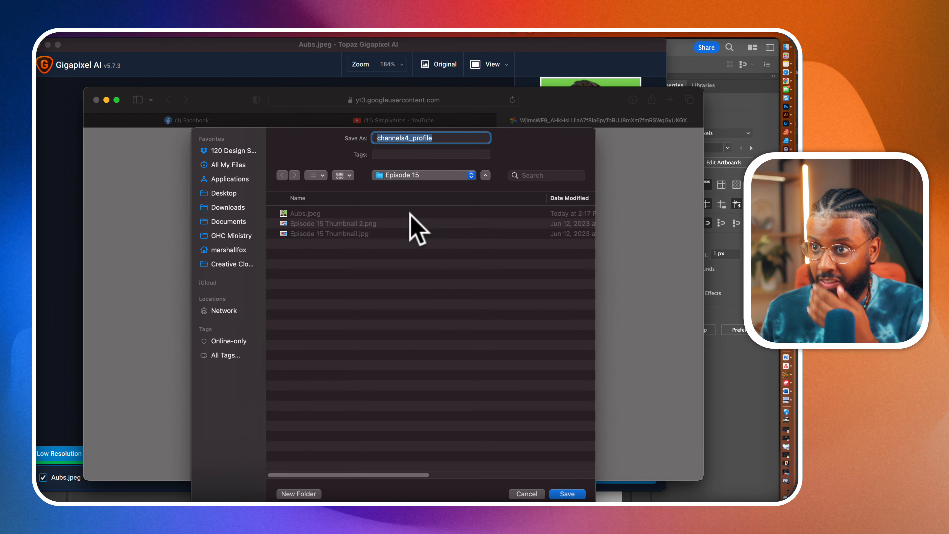
left_click(297, 210)
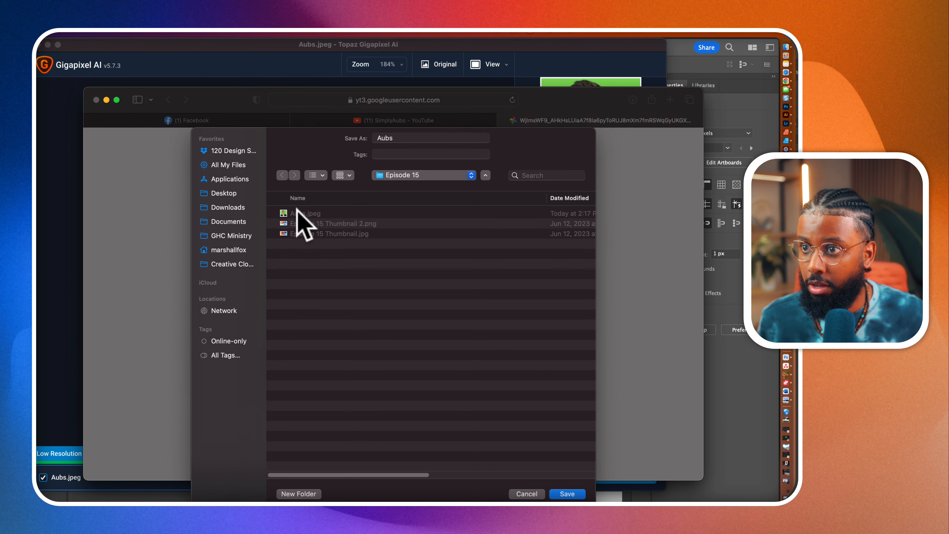
left_click(423, 139)
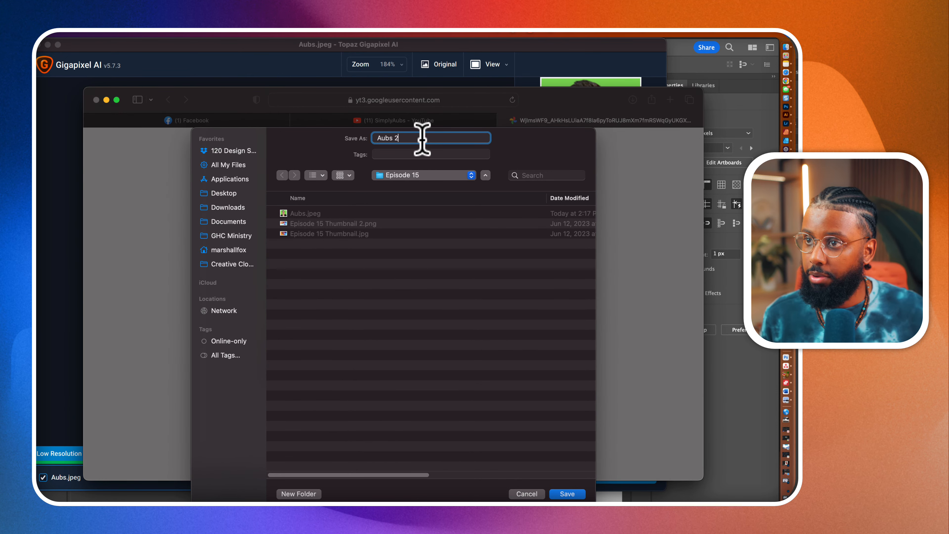
key("Return")
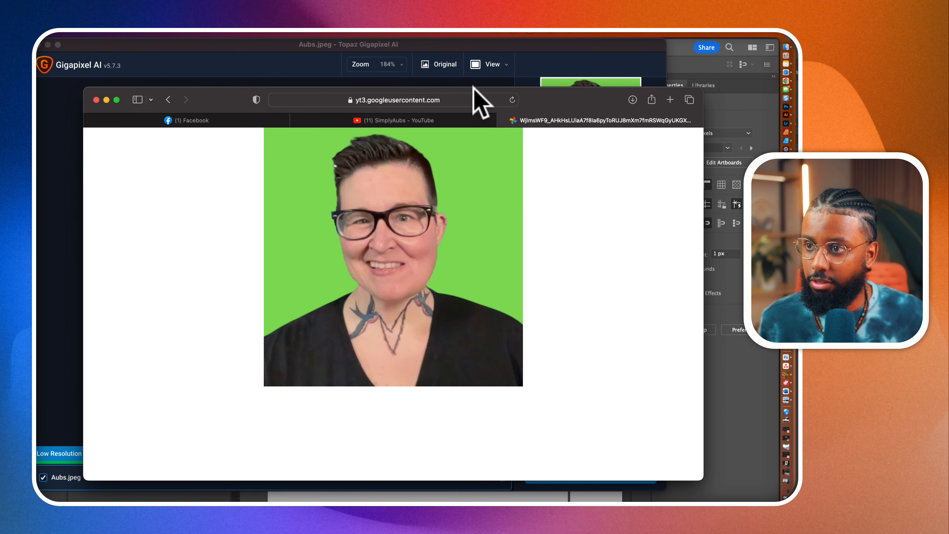
- Return to Topaz Gigapixel AI, close Aubs.jpeg without saving, and open Aubs 2.jpeg from the Episode 15 folder
left_click(542, 56)
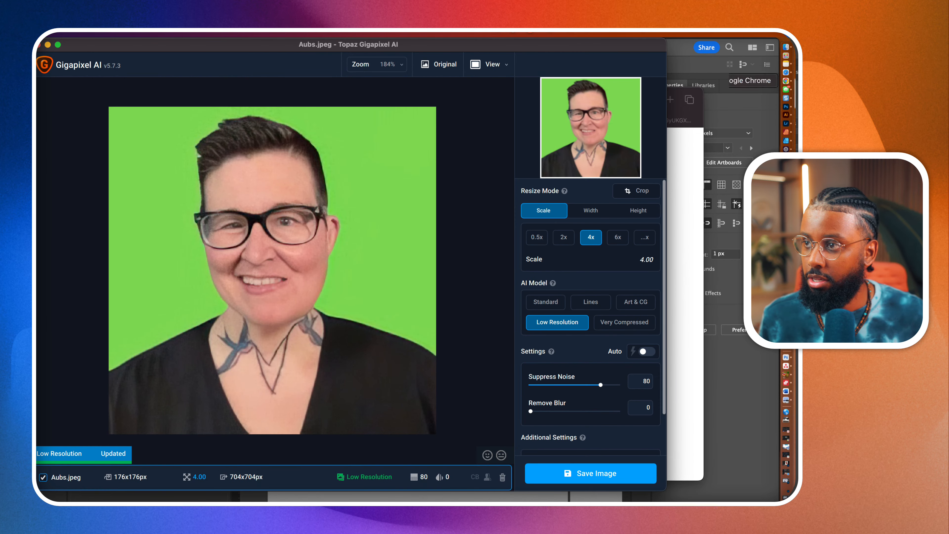
left_click(502, 477)
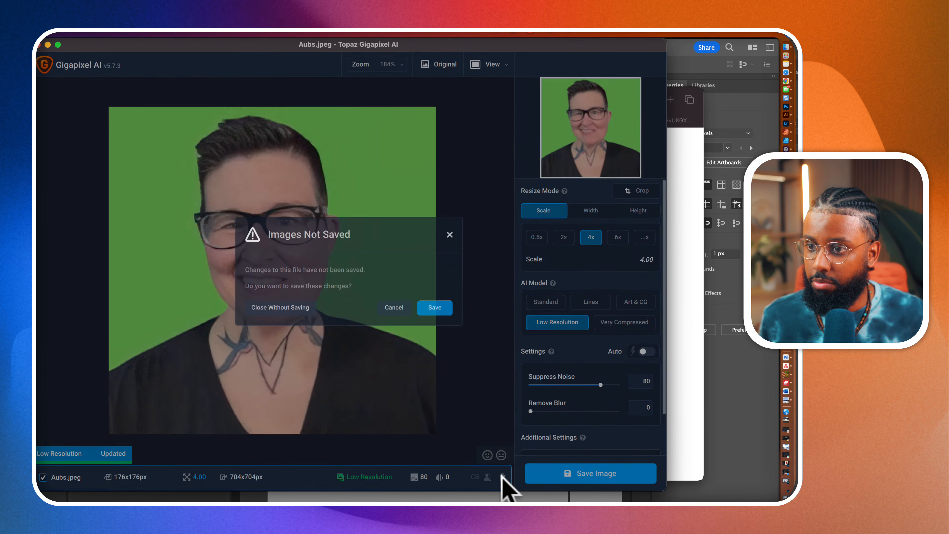
left_click(289, 309)
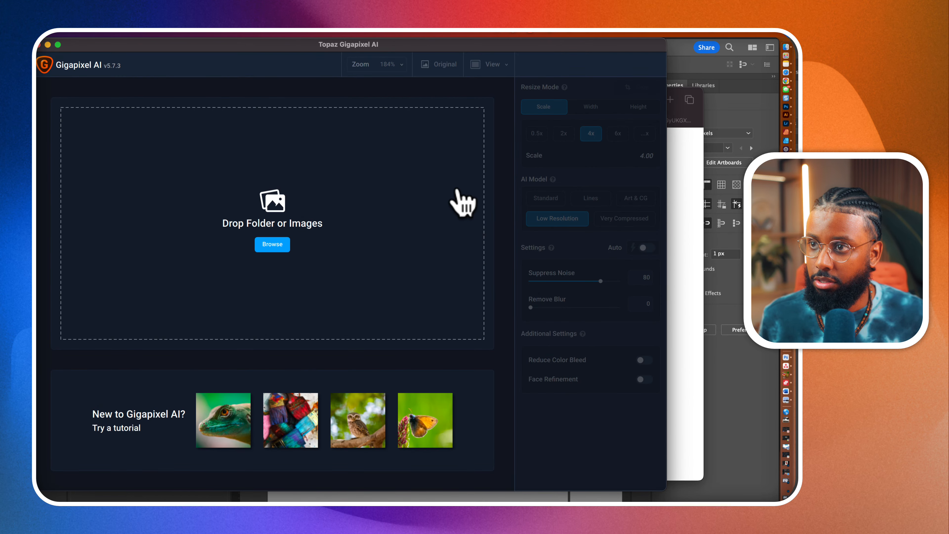
left_click(279, 247)
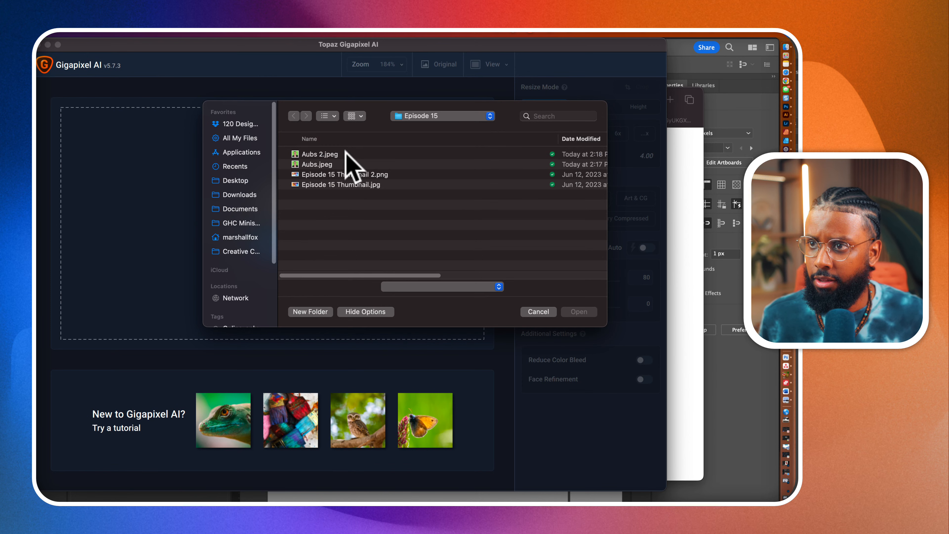
left_click(346, 153)
left_click(579, 312)
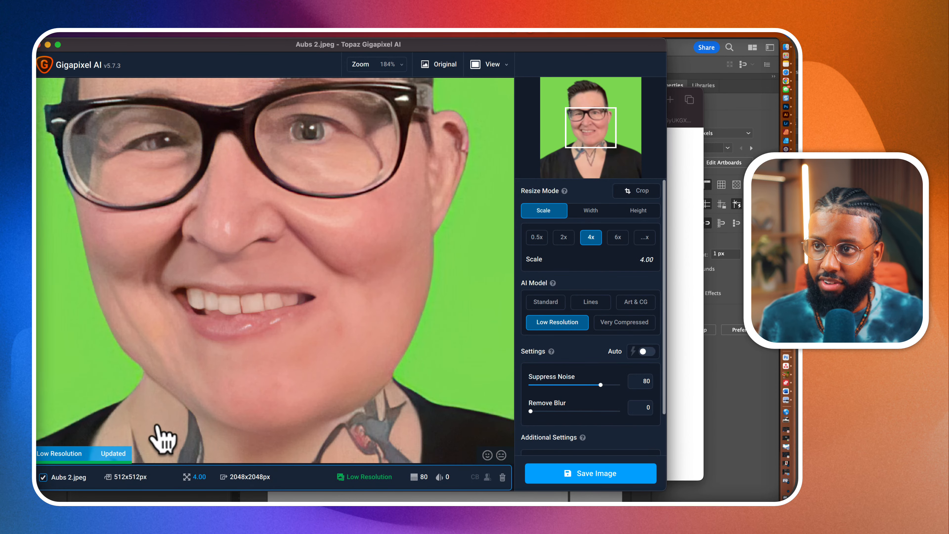
- Compare the whole Aubs 2 portrait under the Standard, Low Resolution, Art & CG and Very Compressed AI models, leaving Very Compressed selected
scroll(197, 387, "down", 1)
scroll(196, 387, "down", 6)
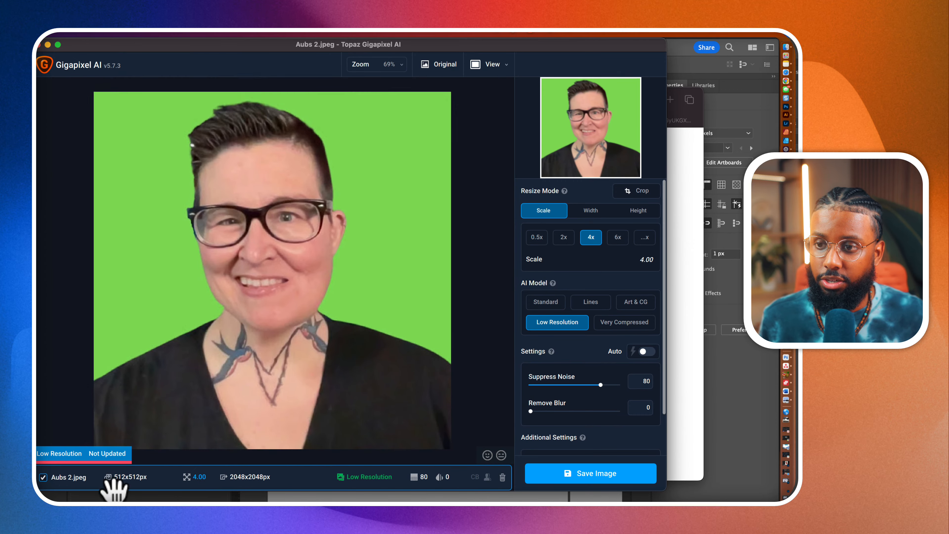
scroll(335, 297, "up", 1)
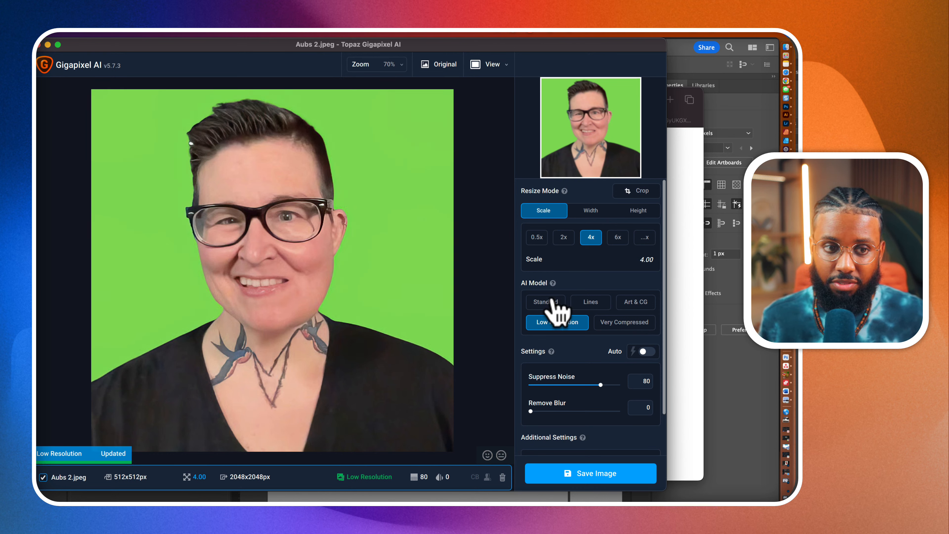
left_click(539, 304)
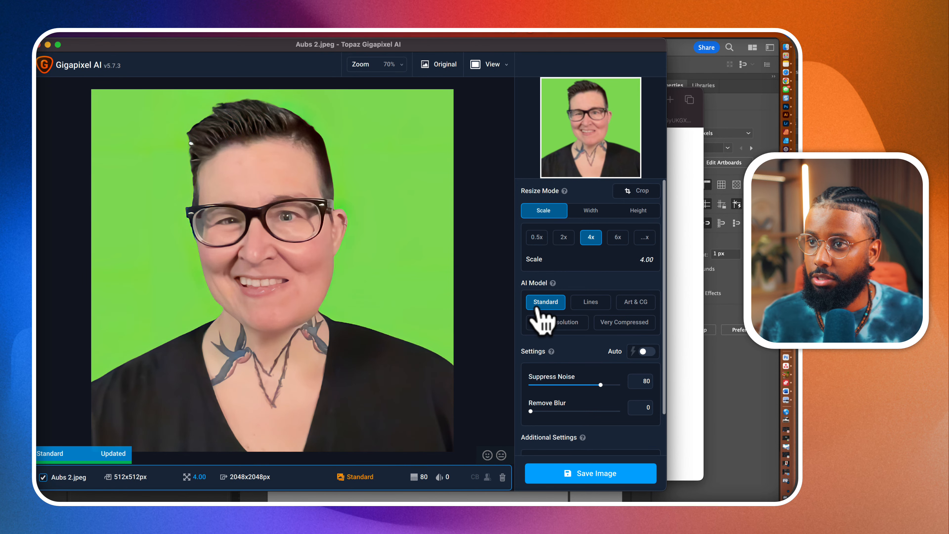
left_click(619, 323)
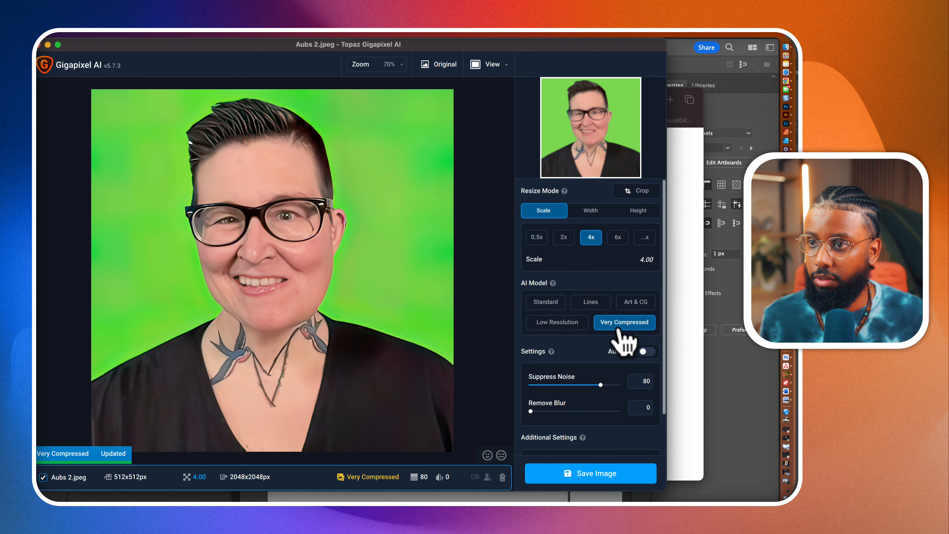
left_click(570, 323)
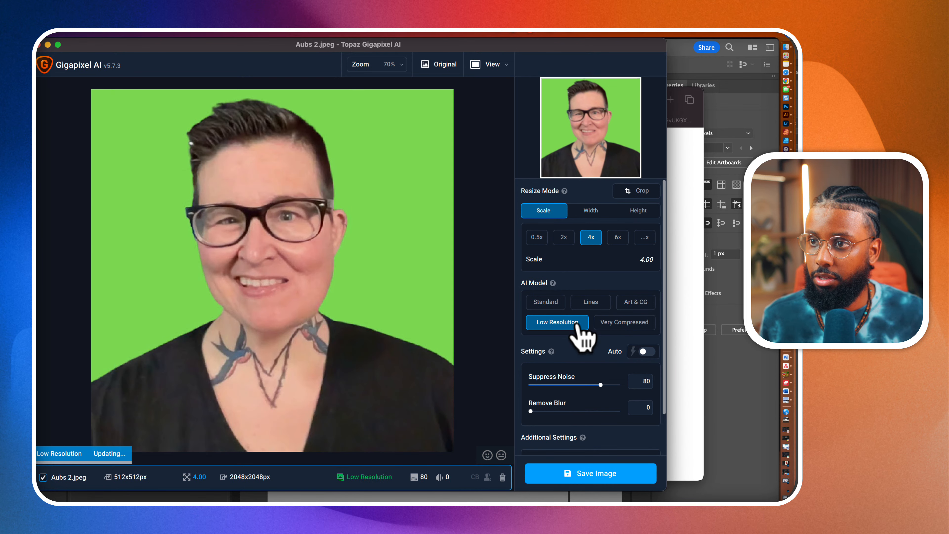
left_click(542, 303)
left_click(631, 307)
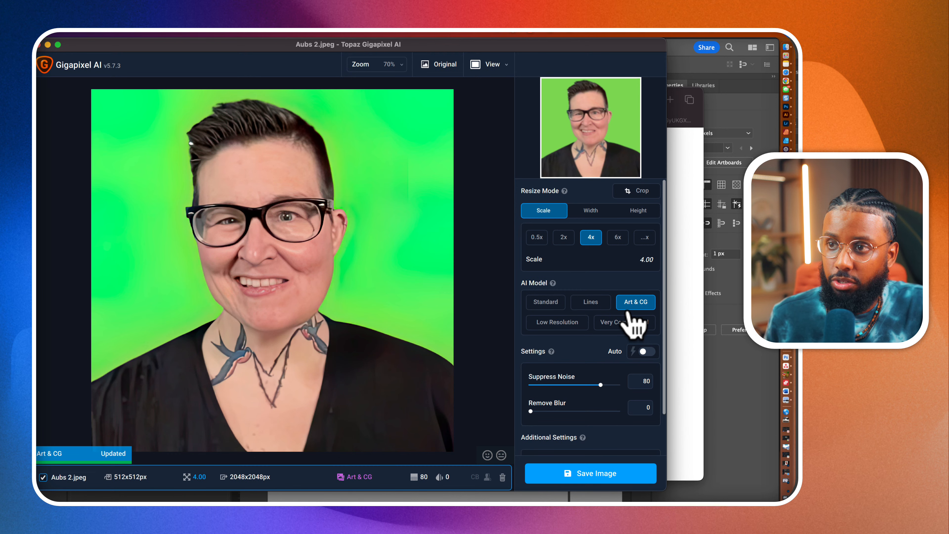
left_click(629, 328)
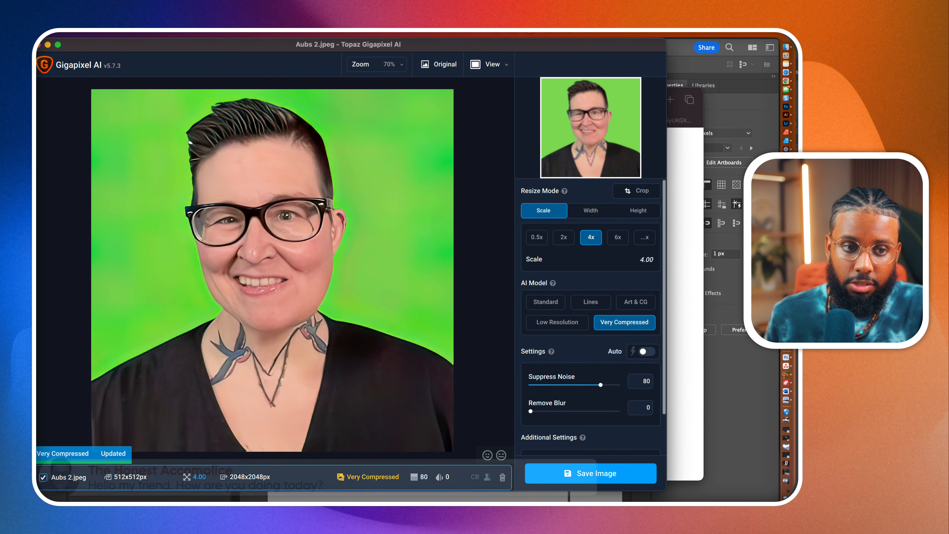
left_click(442, 415)
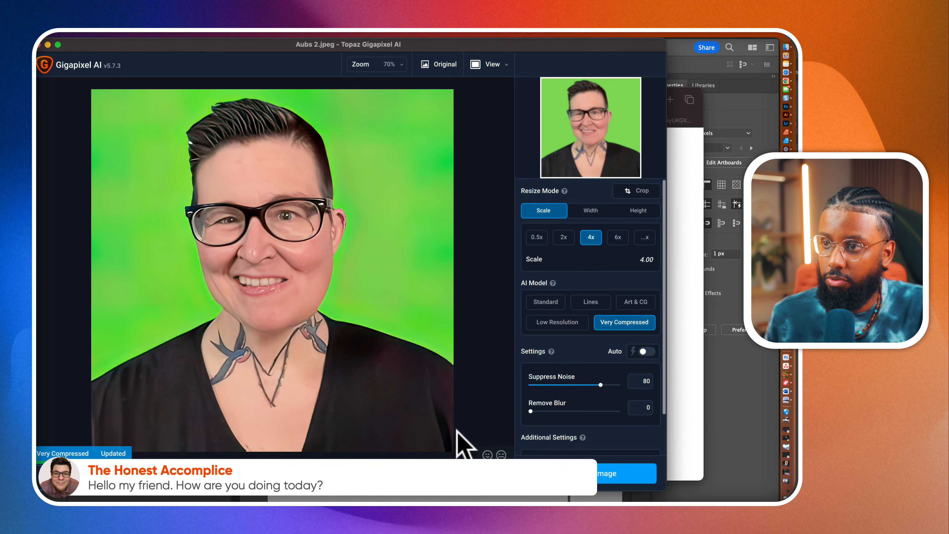
- Save the Very Compressed 4x upscale of Aubs 2 in the source folder, preserving the source format and the suggested filename
left_click(610, 477)
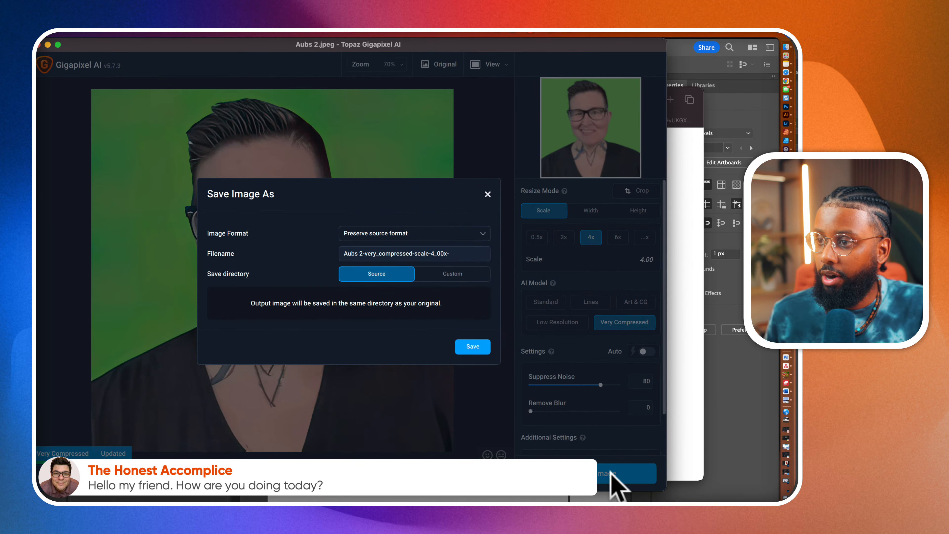
left_click(473, 346)
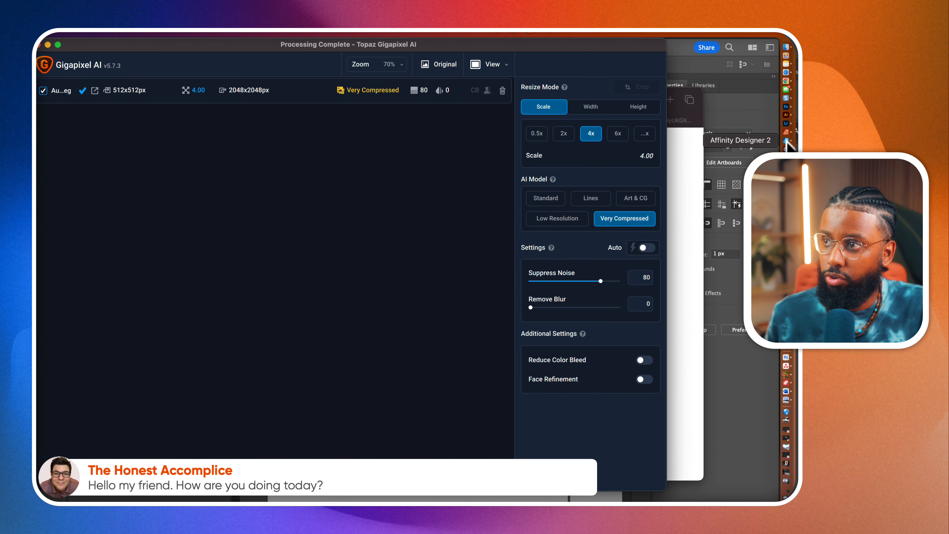
- Switch to Illustrator and place Aubs 2-very_compressed-scale-4_00x-.jpeg from the Episode 15 folder on the first artboard at its original size
left_click(786, 115)
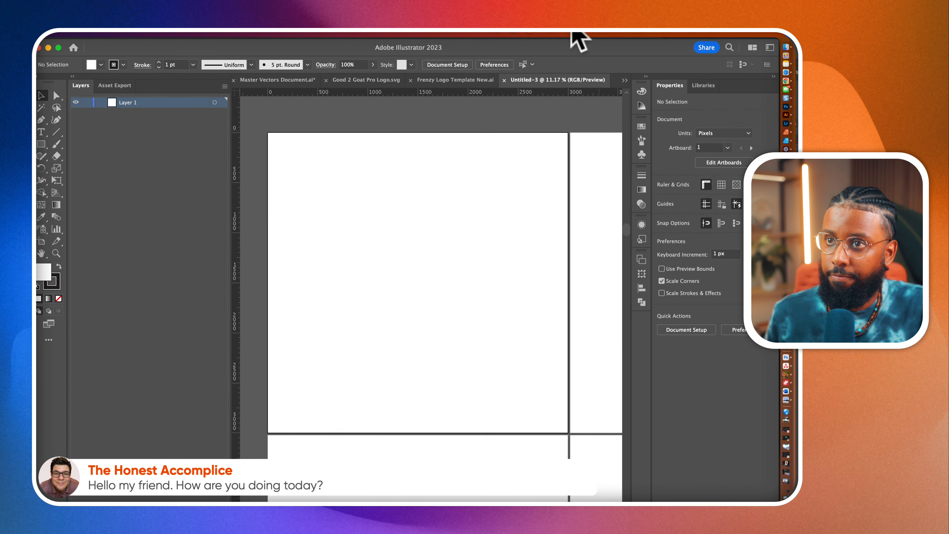
left_click(107, 37)
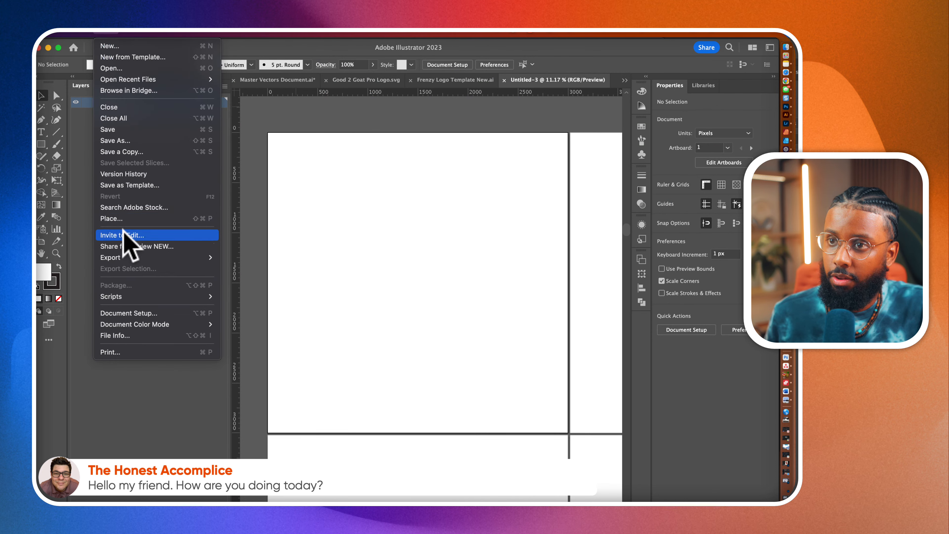
left_click(123, 218)
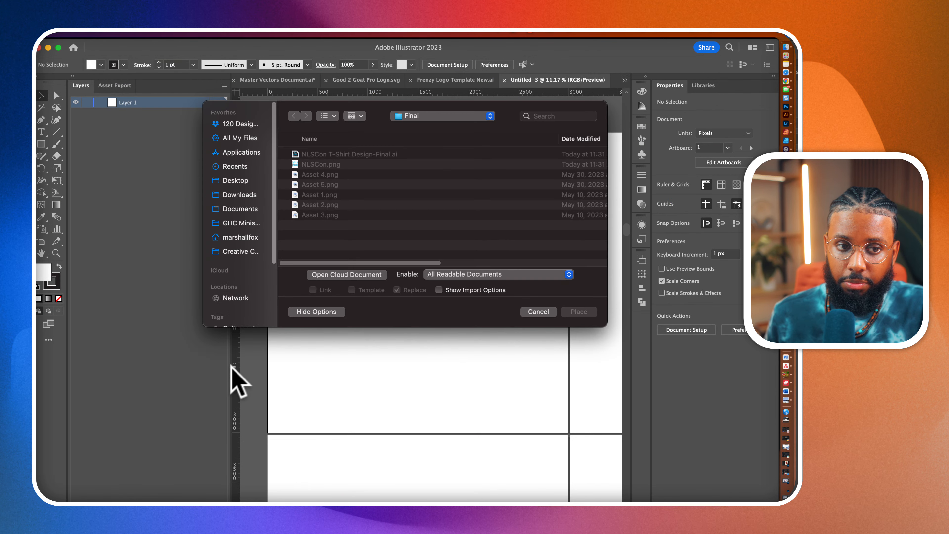
left_click(430, 115)
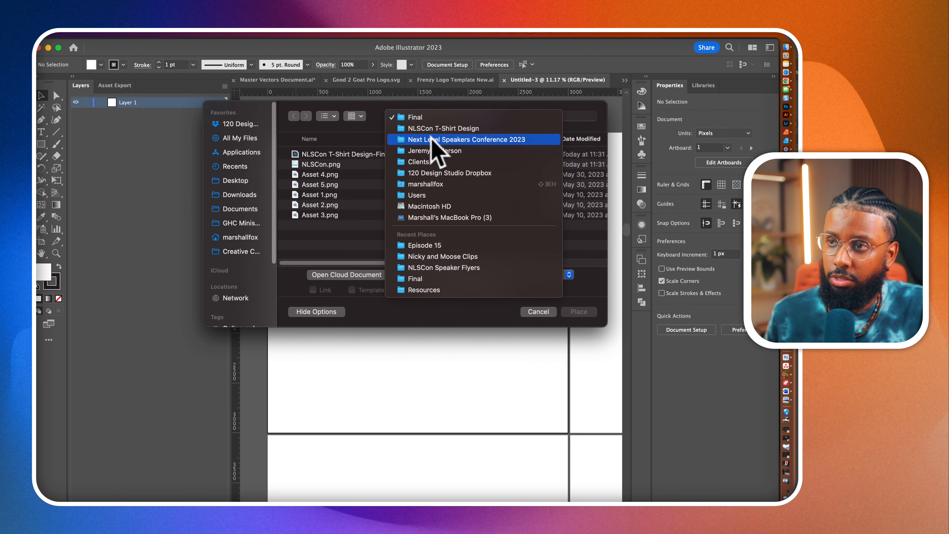
left_click(430, 245)
left_click(370, 154)
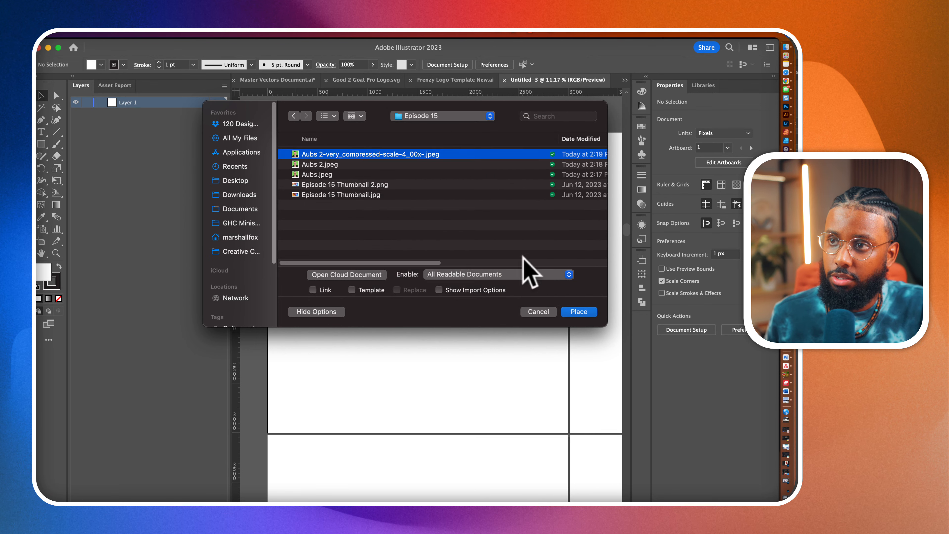
left_click(578, 311)
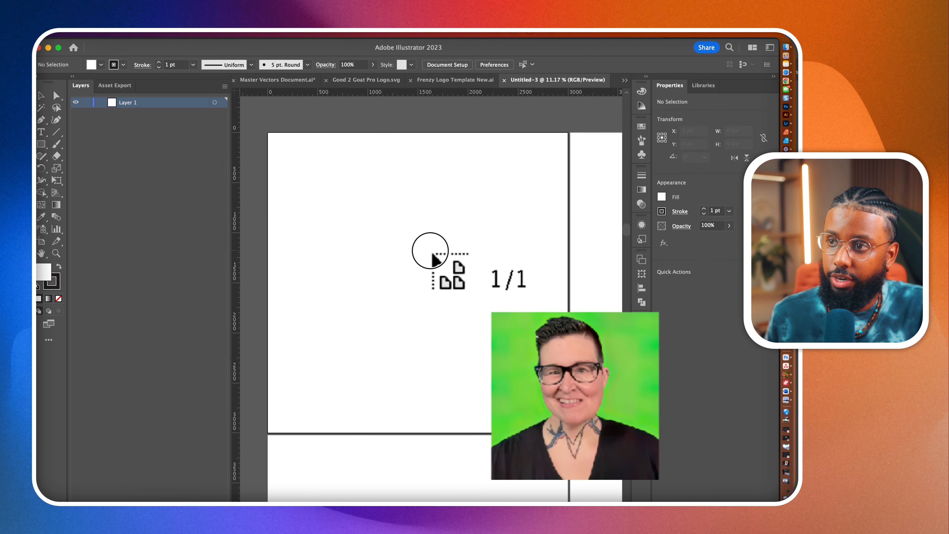
left_click(405, 296)
- Move the portrait to the centre of the artboard below and duplicate it back onto the centre of the first artboard
scroll(390, 277, "down", 5)
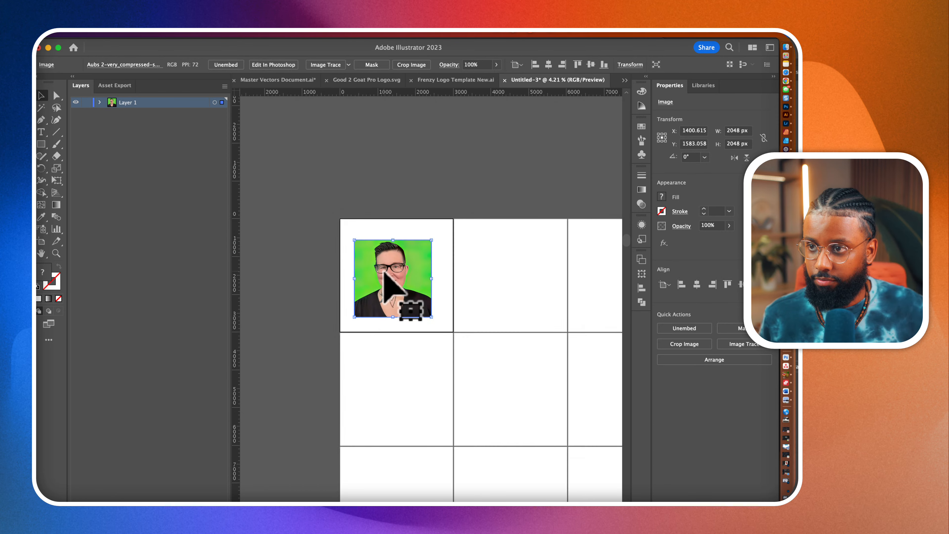
left_click_drag(384, 272, 390, 407)
left_click_drag(390, 407, 387, 273, "alt")
- Image-trace the portrait on the first artboard with the default preset and open its detailed tracing options
scroll(387, 273, "up", 3)
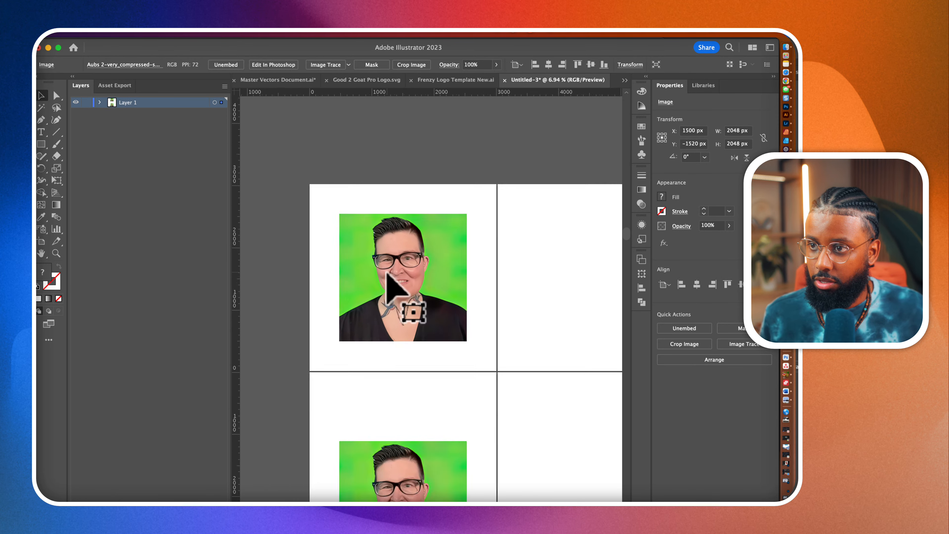
scroll(388, 280, "up", 5)
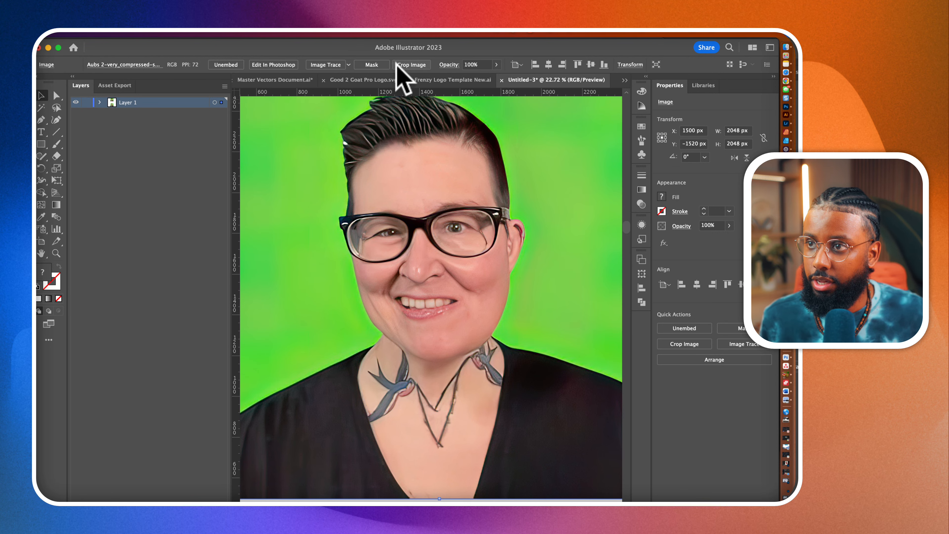
left_click(321, 65)
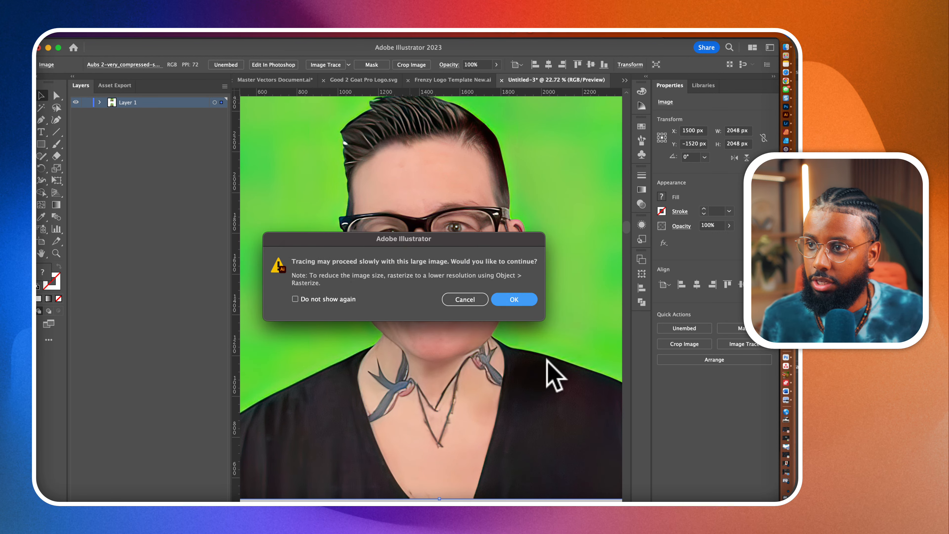
key("Return")
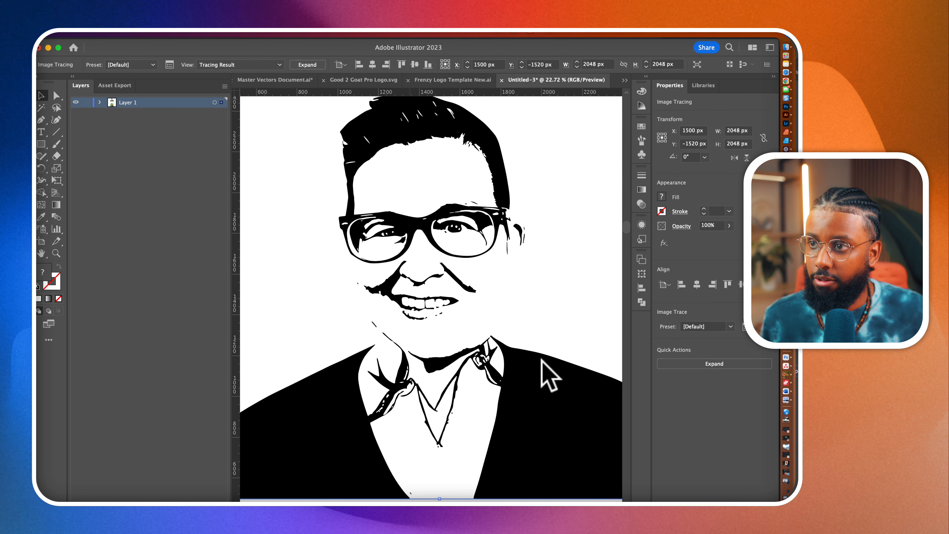
scroll(540, 374, "down", 2)
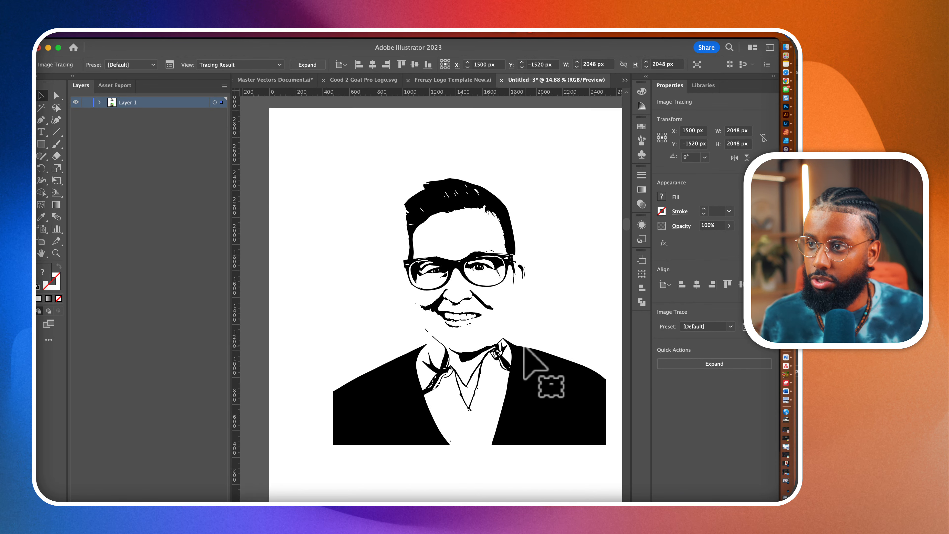
scroll(525, 347, "down", 1)
scroll(525, 346, "right", 2)
left_click(749, 329)
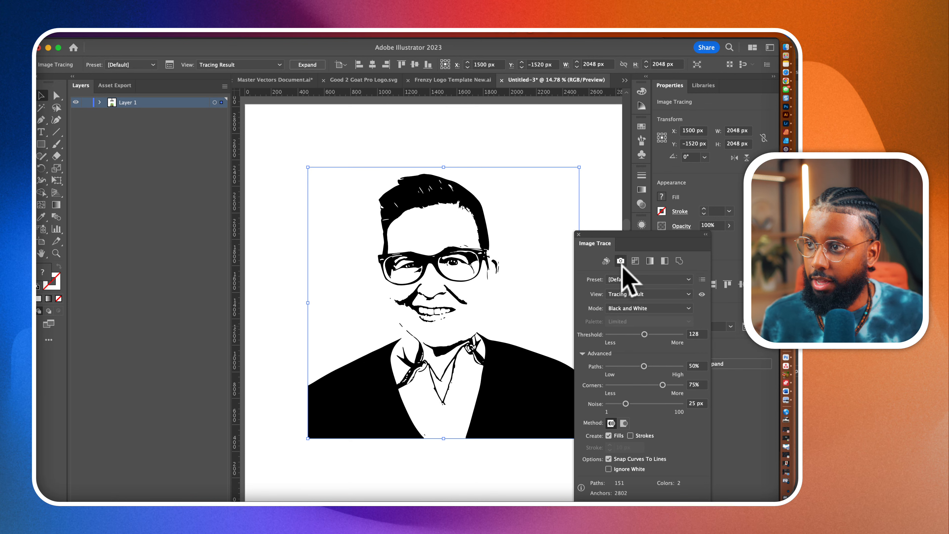
- Try the Auto-Color tracing preset on the portrait with the number of colors at 46
left_click(606, 262)
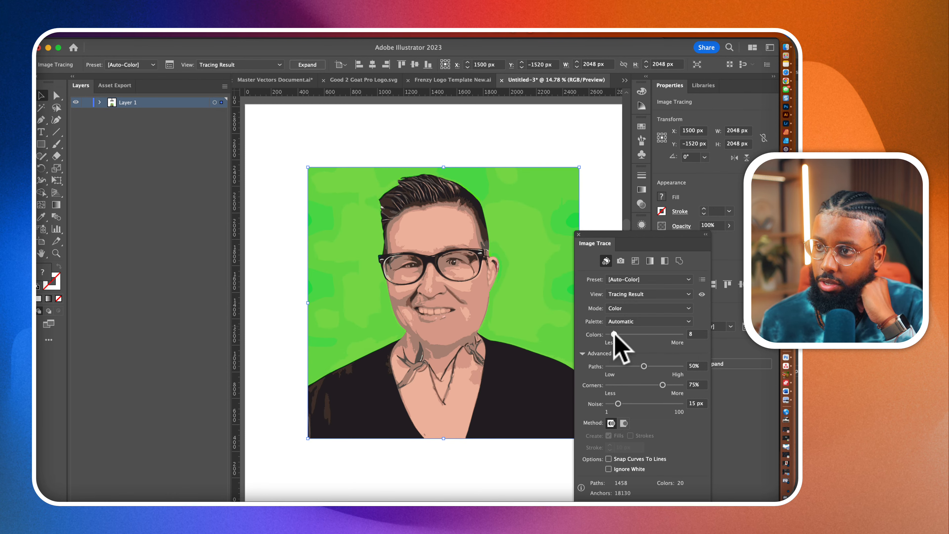
left_click(667, 365)
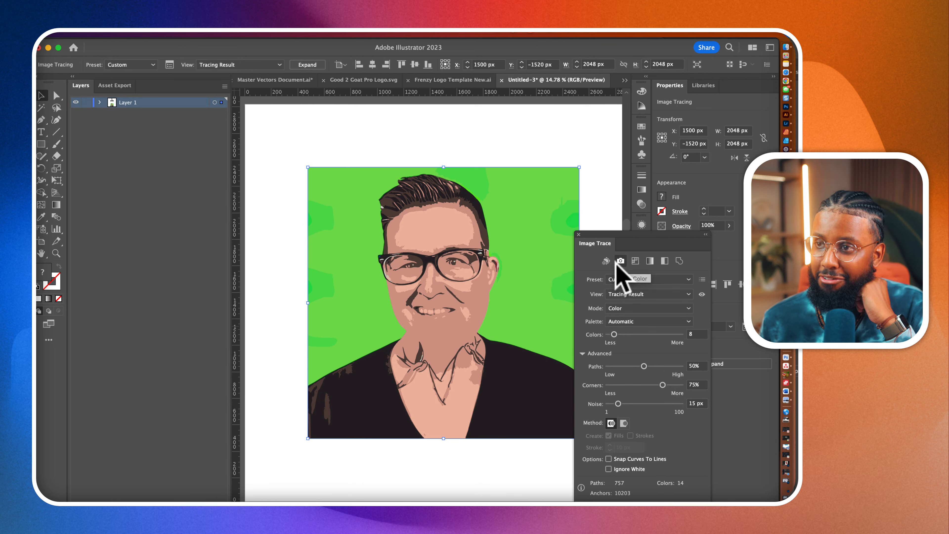
left_click_drag(614, 334, 641, 335)
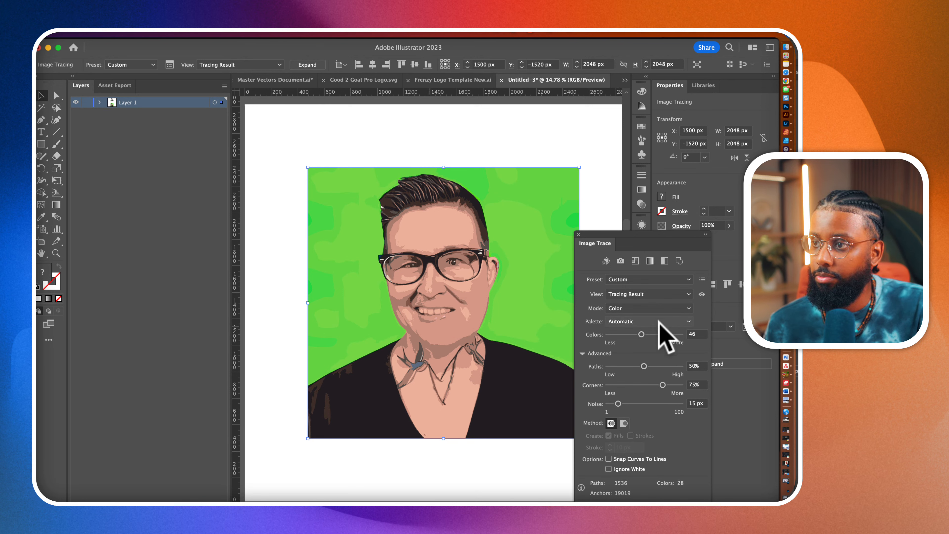
- Apply the Black & White tracing preset to the portrait and set its Threshold to 144
left_click(664, 262)
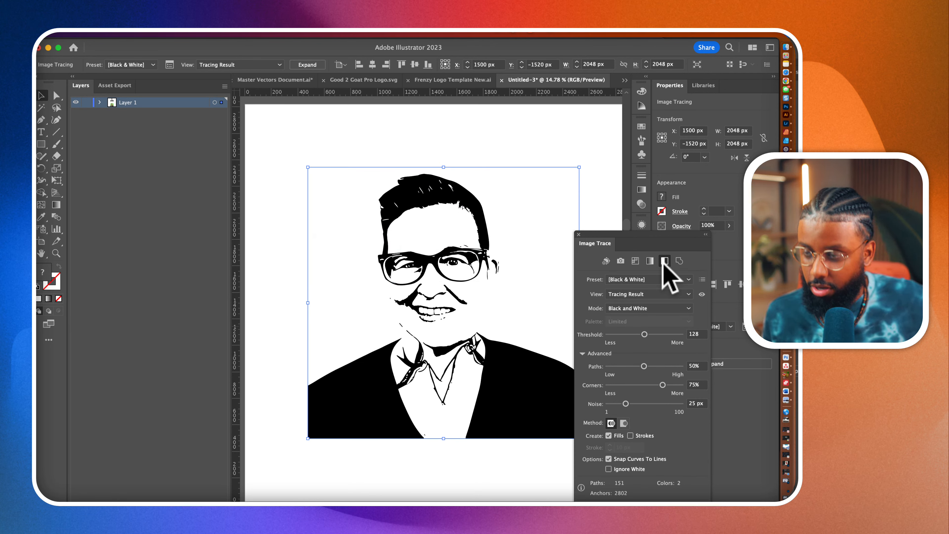
left_click(658, 334)
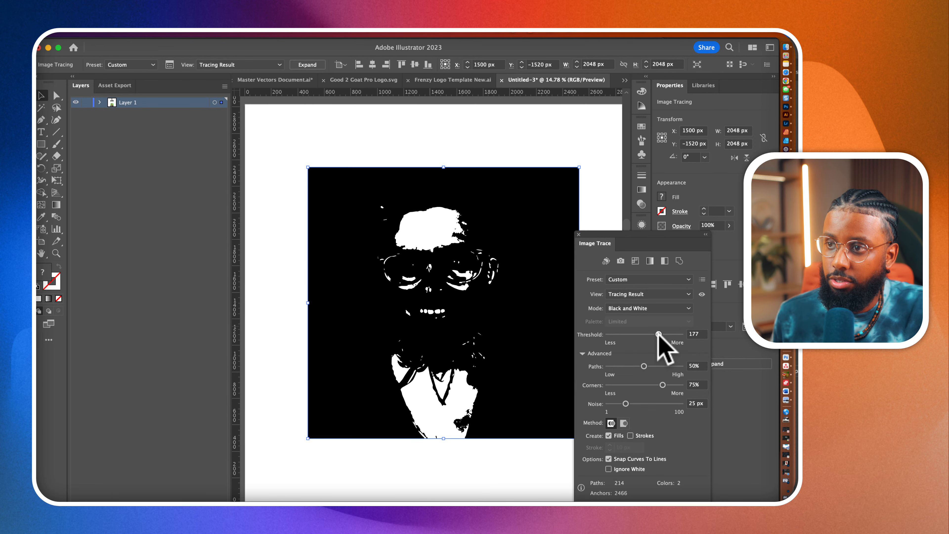
left_click(648, 334)
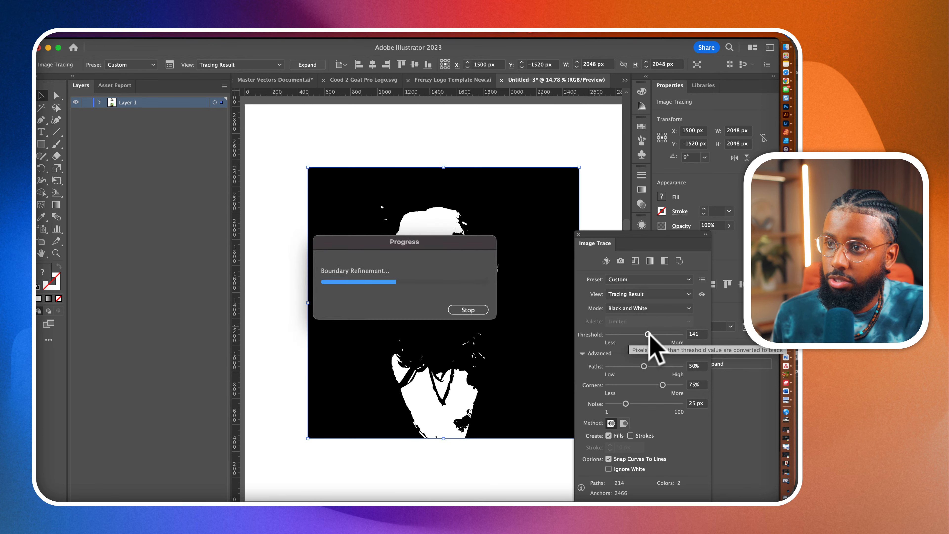
left_click(651, 334)
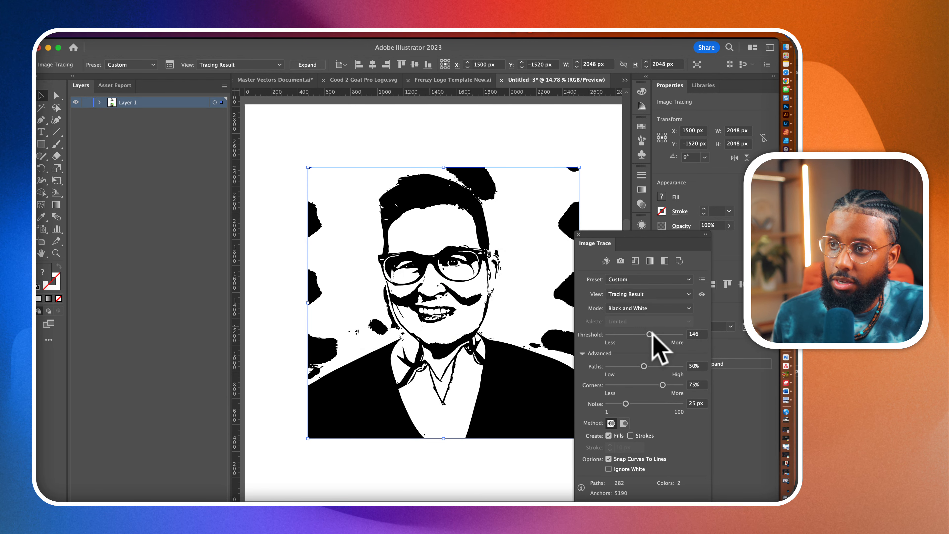
left_click_drag(653, 334, 650, 334)
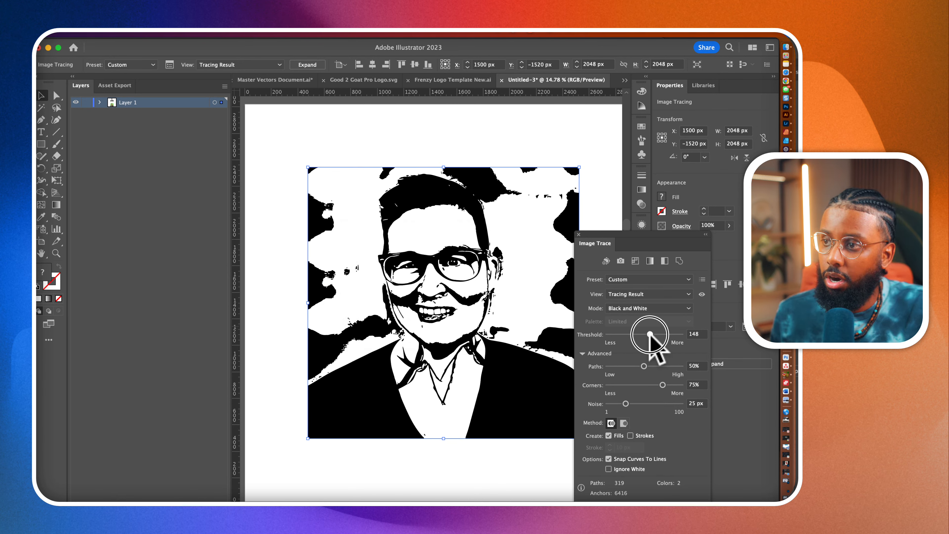
left_click_drag(650, 334, 649, 334)
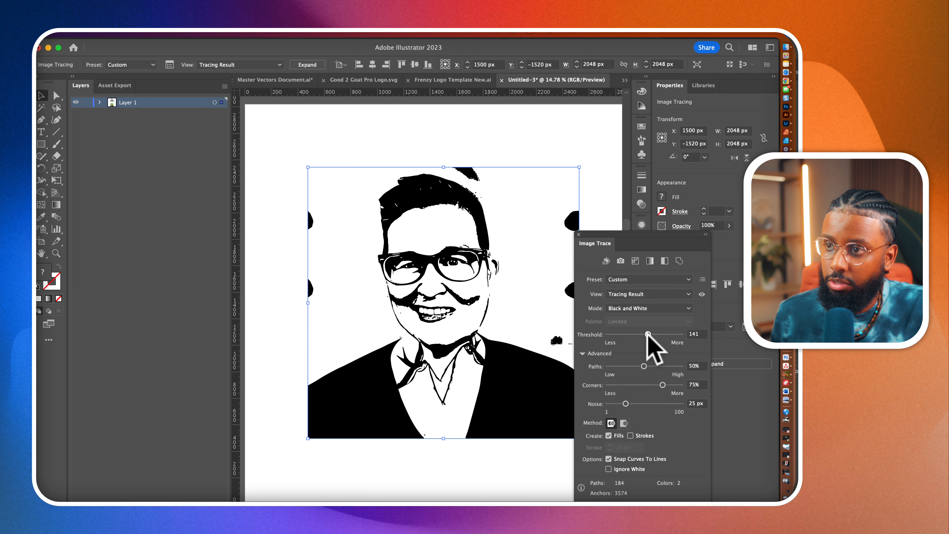
left_click_drag(648, 334, 649, 334)
- Fine-tune the portrait's trace to Paths 71%, Corners 23% and Noise 10 px, with Threshold at 144
left_click(658, 366)
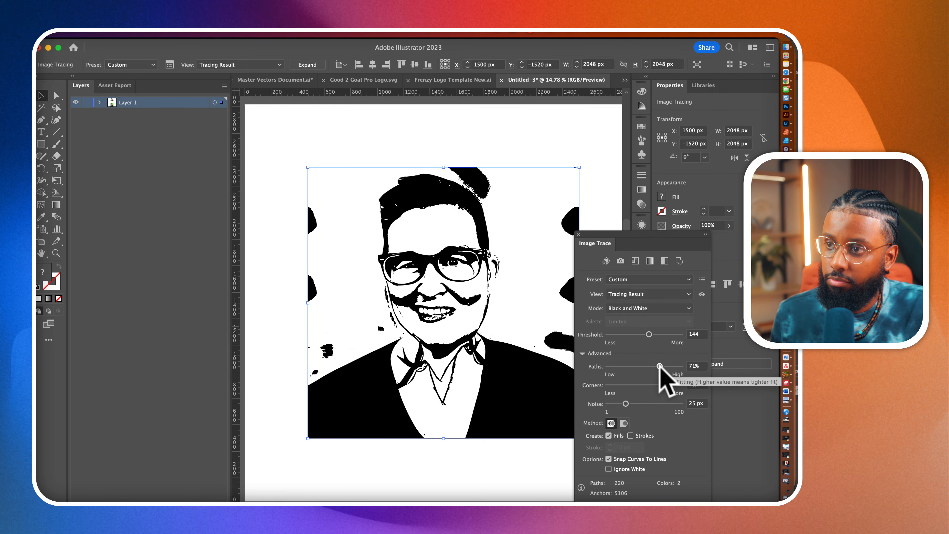
left_click_drag(661, 385, 667, 385)
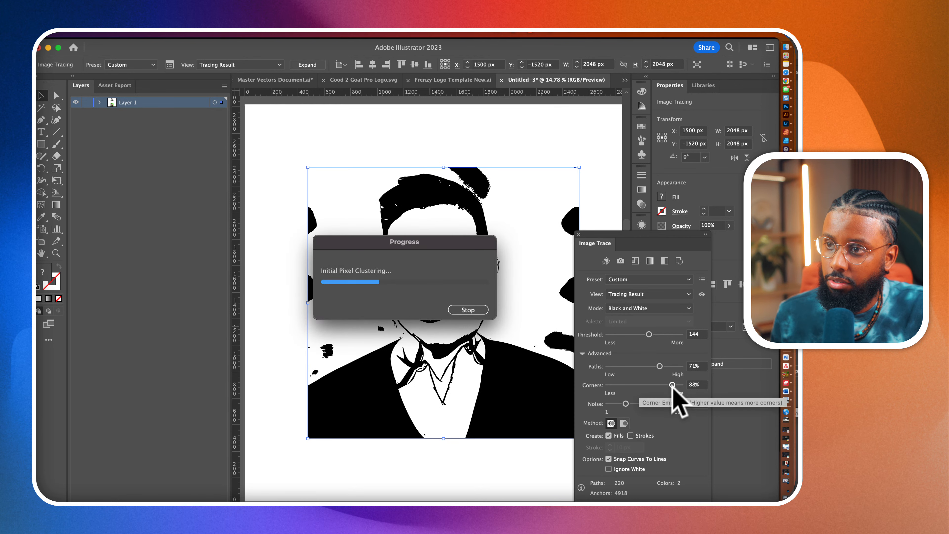
left_click_drag(673, 386, 633, 385)
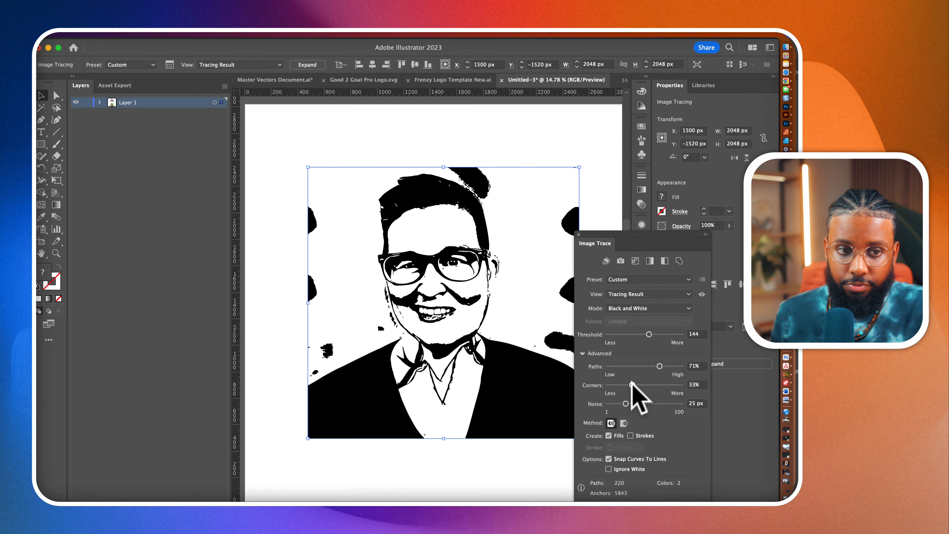
mouse_move(633, 385)
left_mouse_down()
mouse_move(661, 404)
mouse_move(614, 403)
left_mouse_up()
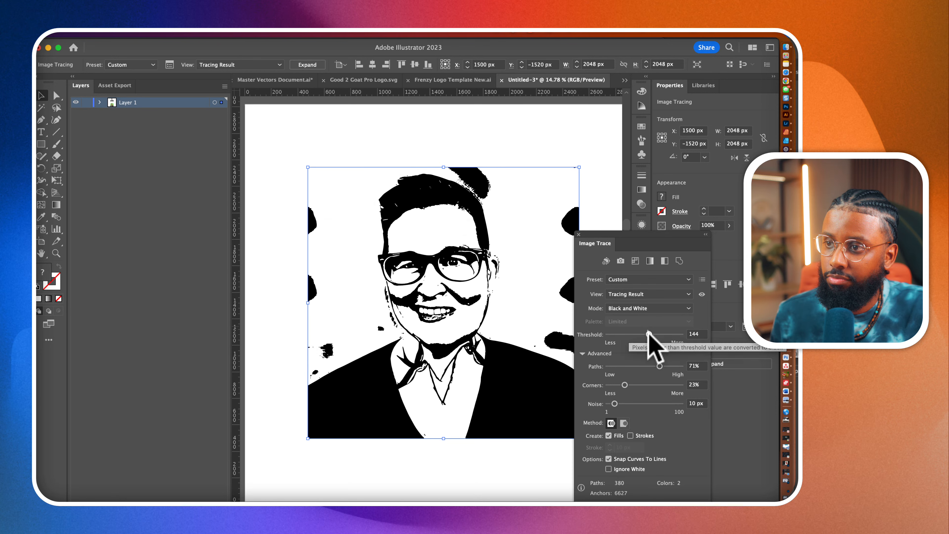
left_click_drag(648, 333, 650, 334)
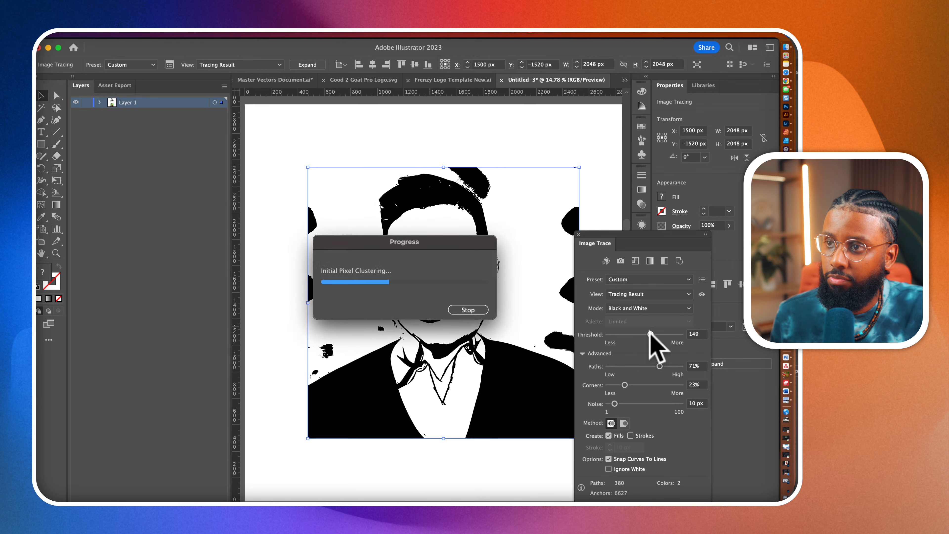
left_click_drag(650, 333, 649, 333)
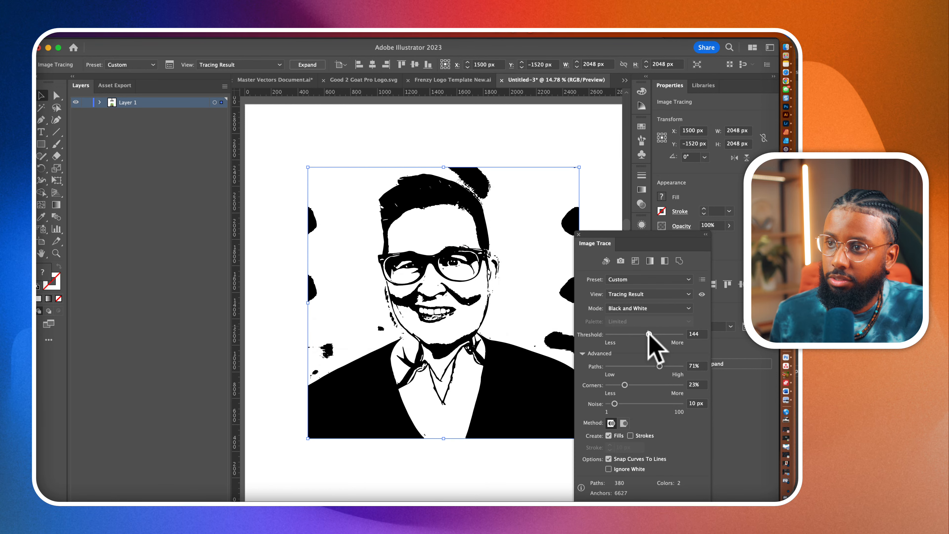
- Switch to Affinity Designer and open Aubs 2-very_compressed-scale-4_00x-.jpeg from the Episode 15 folder
scroll(503, 307, "down", 3)
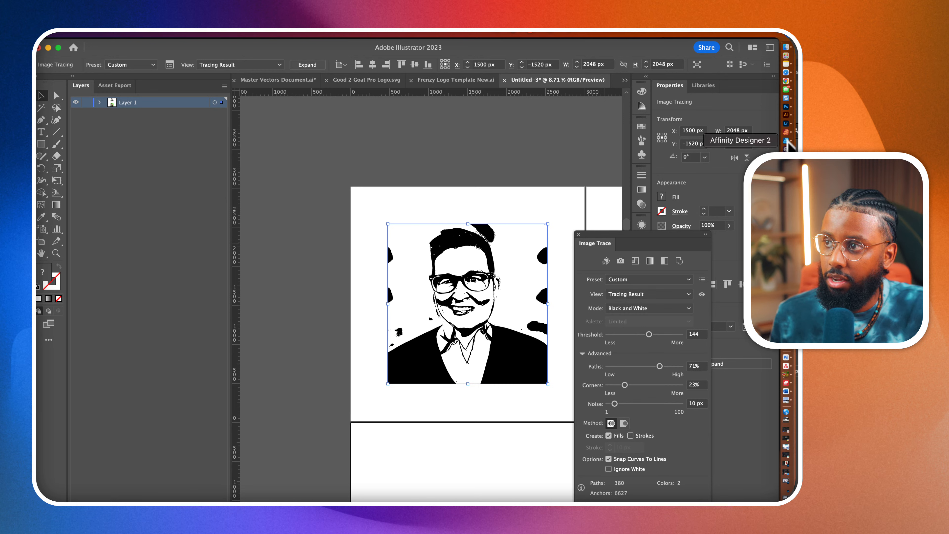
left_click(786, 141)
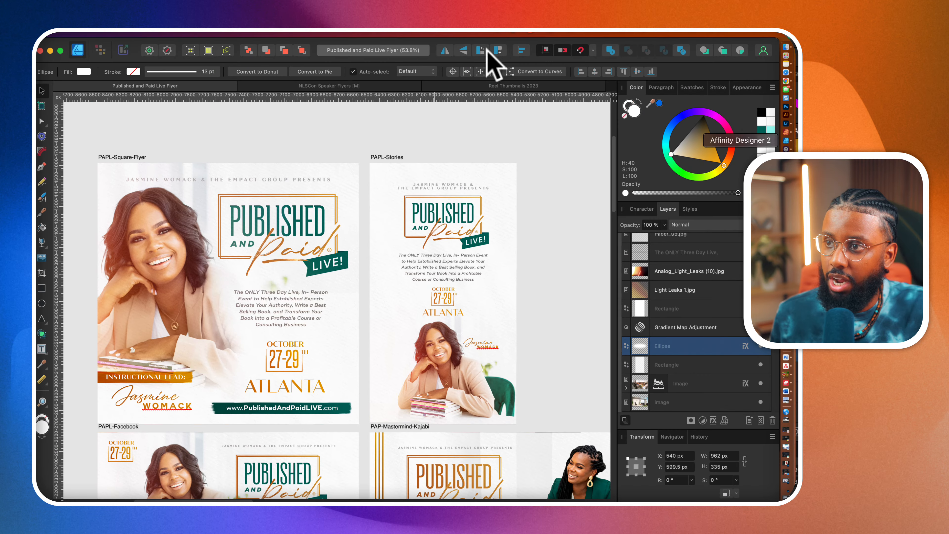
left_click(133, 32)
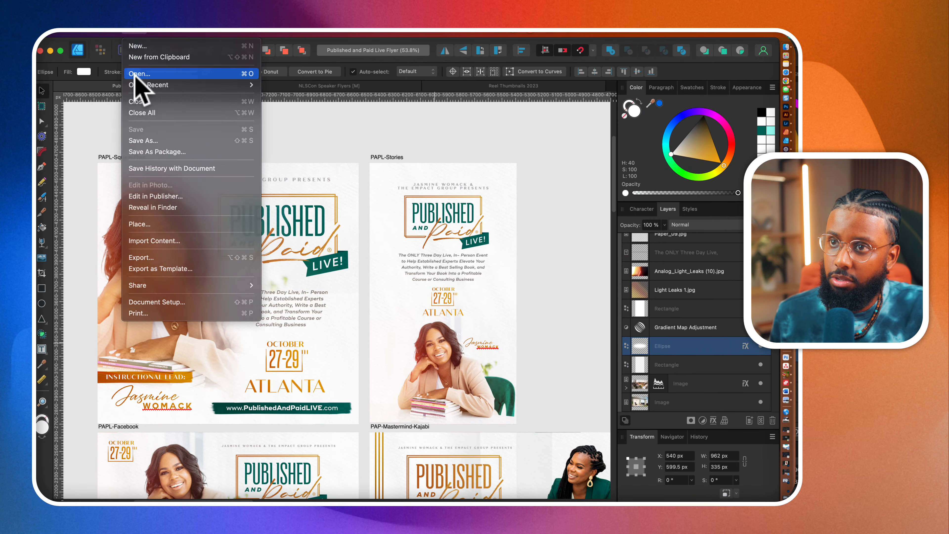
left_click(133, 85)
left_click(443, 113)
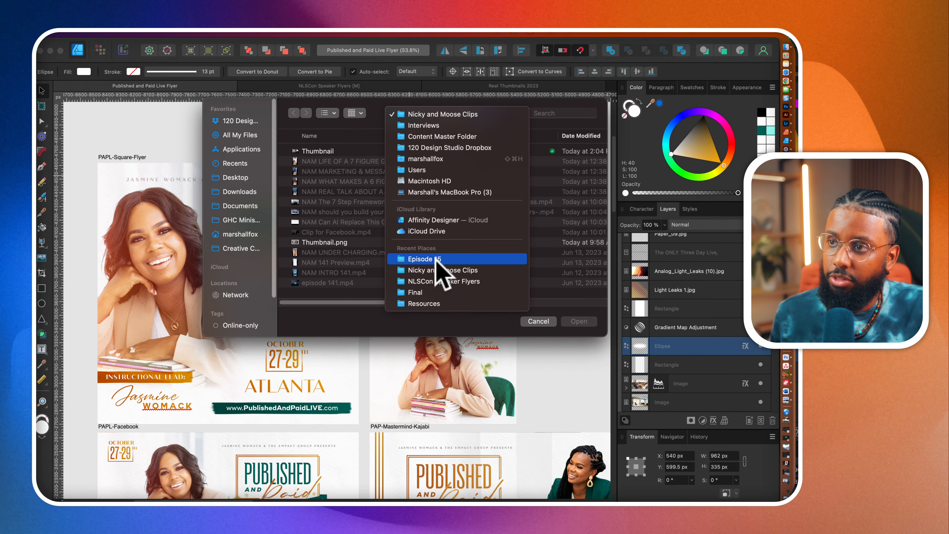
left_click(434, 258)
left_click(411, 152)
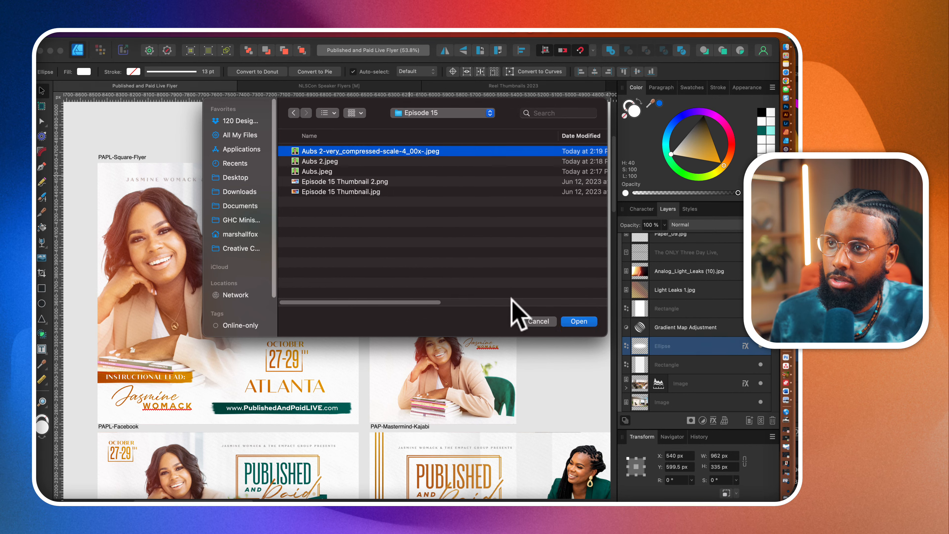
left_click(587, 322)
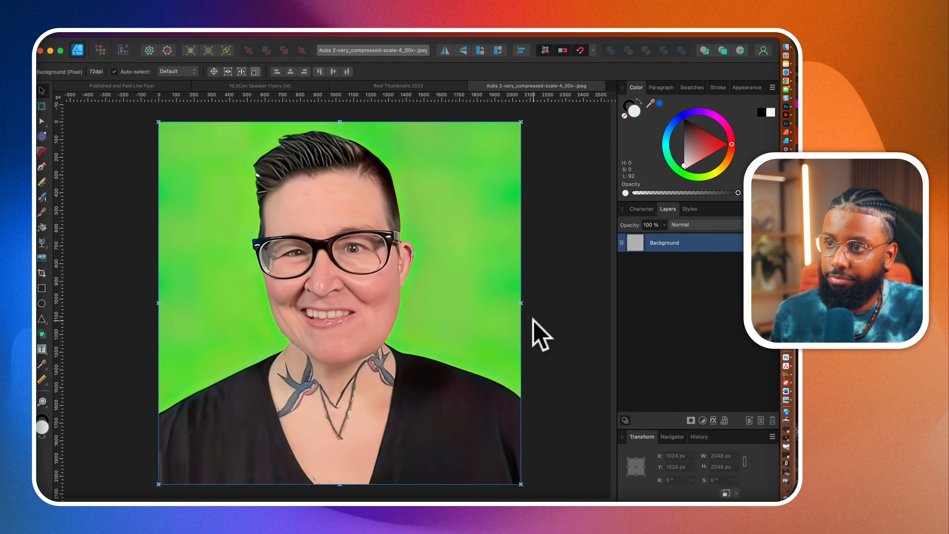
- Add a Brightness / Contrast adjustment to the portrait with Brightness at 28% and Contrast at 78%
left_click(702, 421)
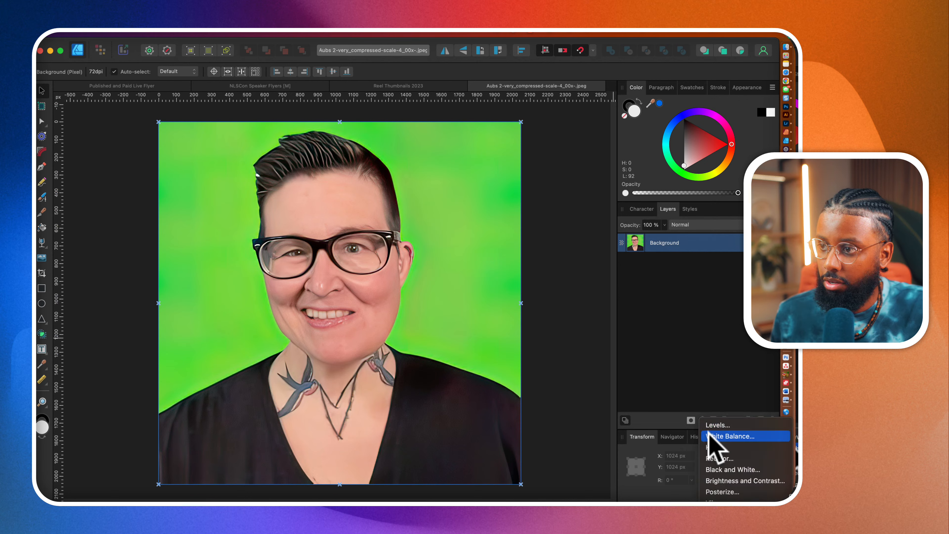
left_click(726, 403)
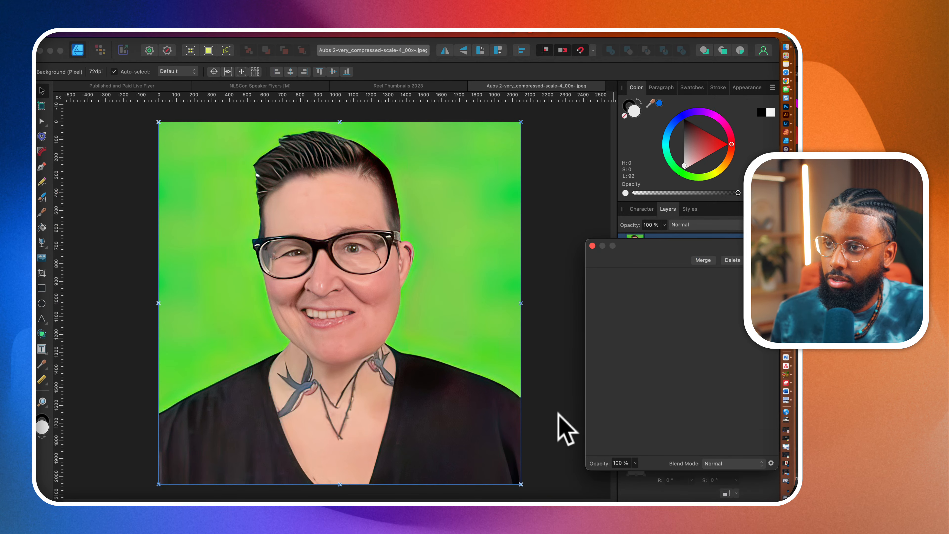
left_click_drag(666, 411, 685, 411)
left_click(592, 373)
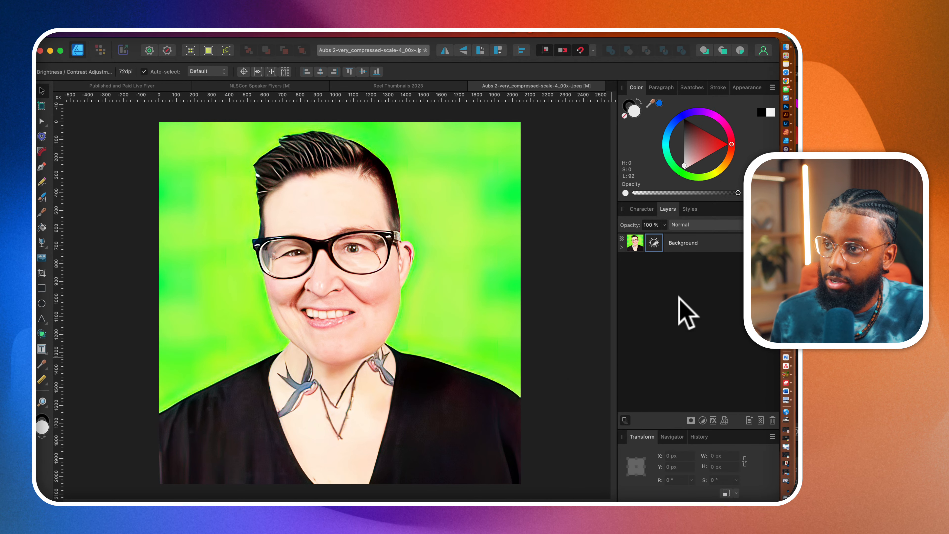
- Add a Levels adjustment over the portrait, raising the Black Level to 28% and lowering the White Level
left_click(702, 420)
left_click(713, 475)
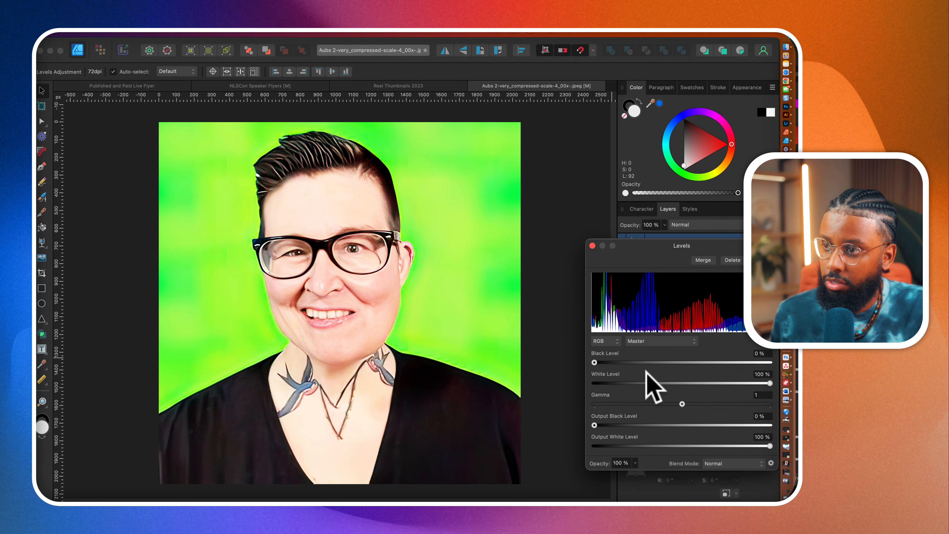
left_click_drag(594, 362, 644, 368)
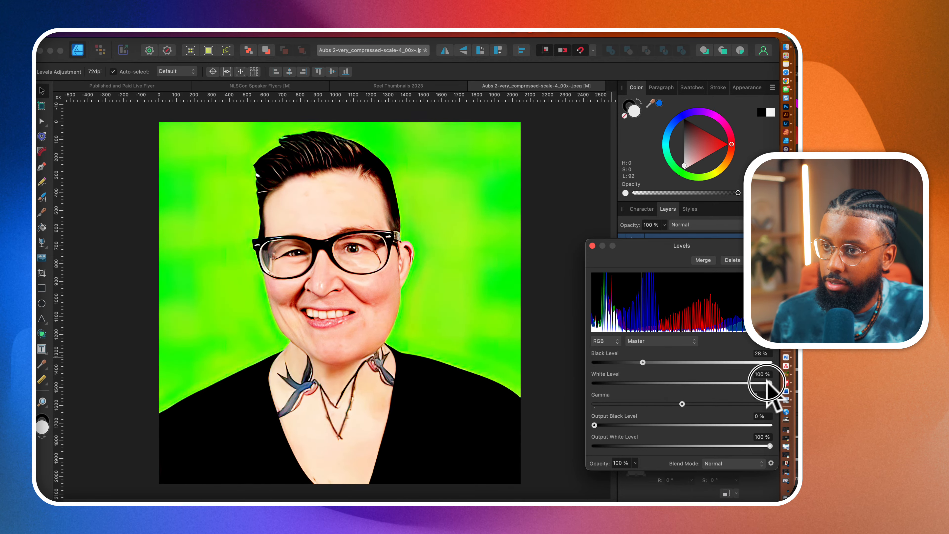
left_click_drag(769, 382, 746, 383)
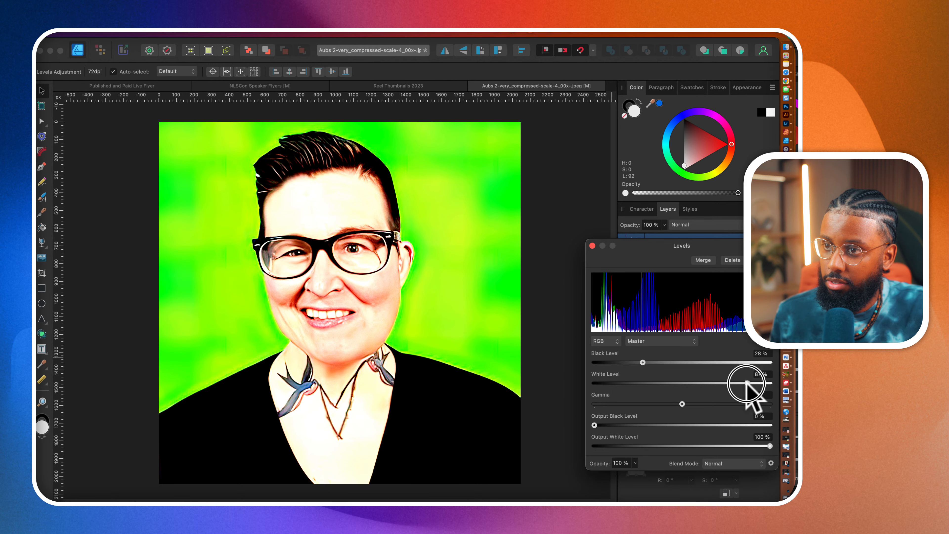
left_click(592, 245)
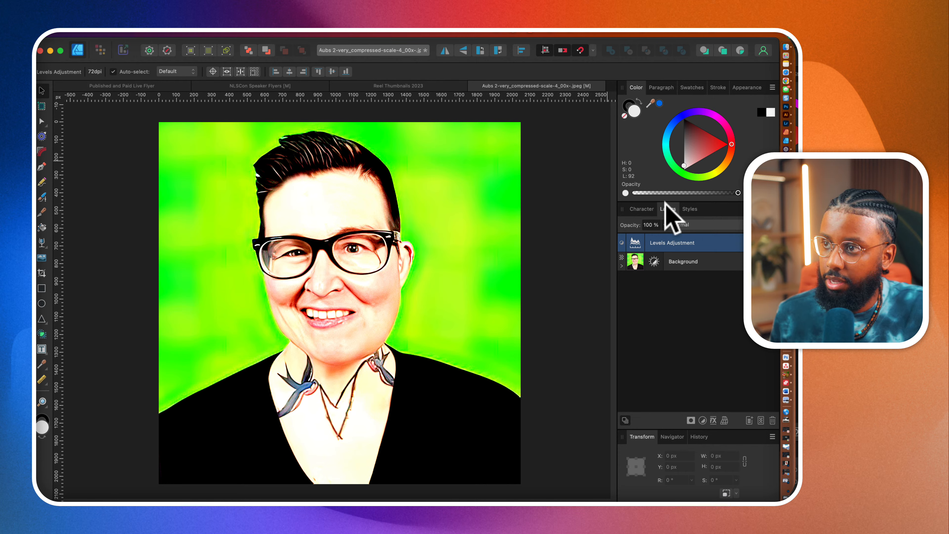
- Add a Gradient Map adjustment inside the Background layer and delete the gradient's green middle stop
left_click(653, 261)
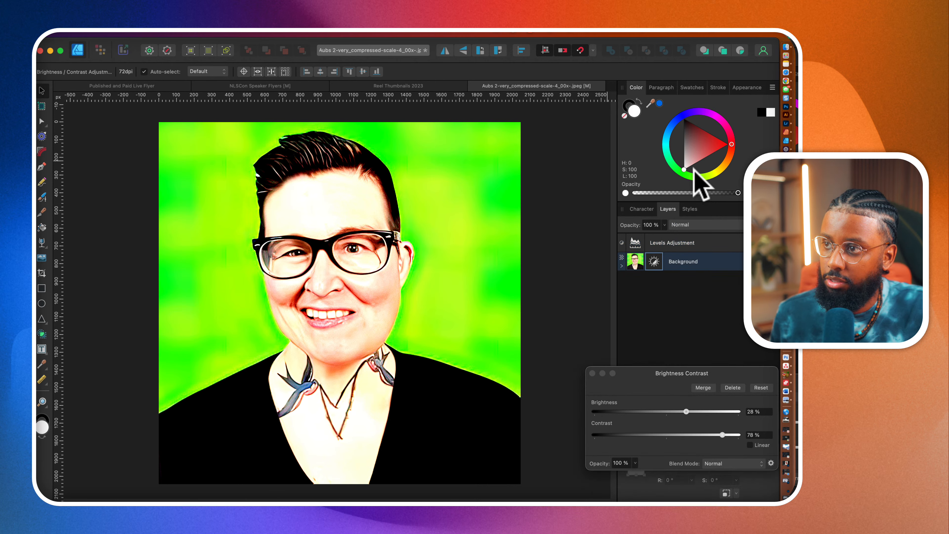
left_click(621, 266)
left_click(631, 261)
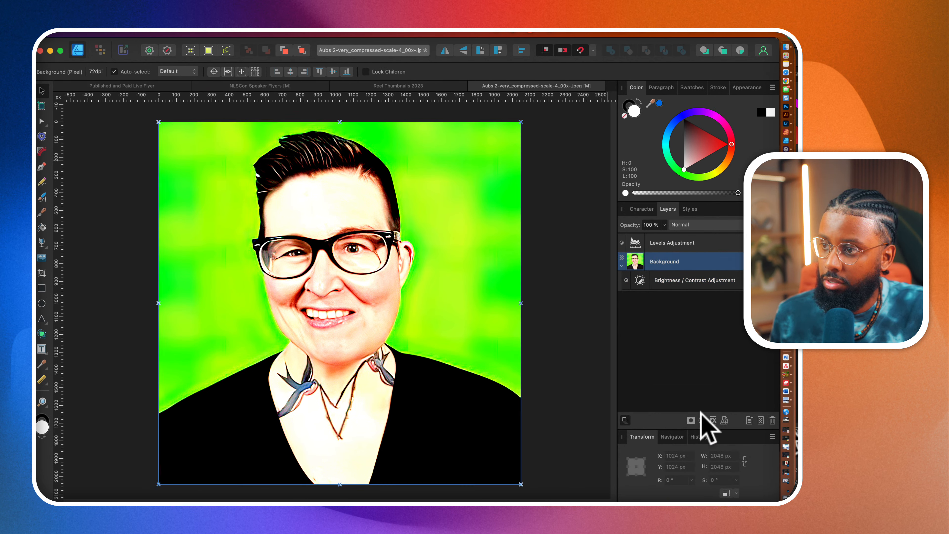
left_click(703, 421)
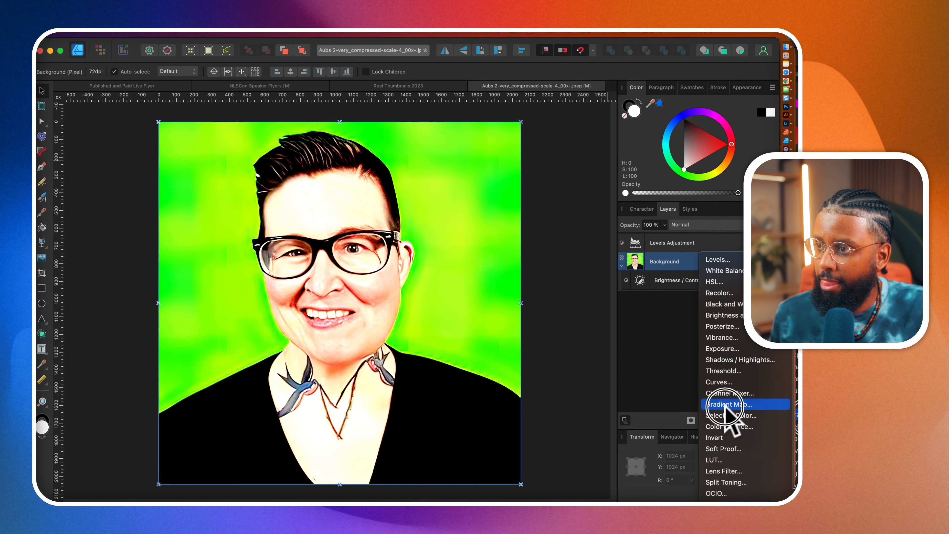
left_click(730, 406)
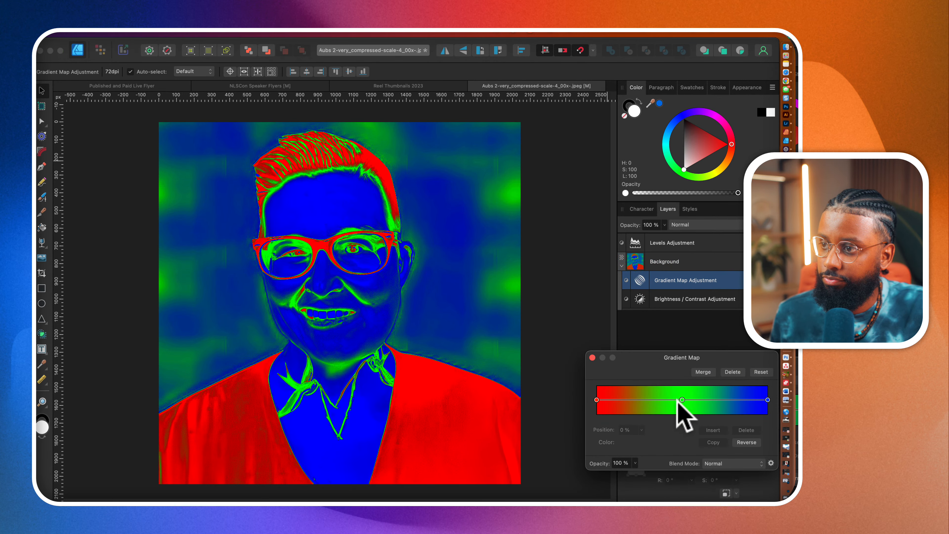
left_click(680, 400)
left_click(746, 430)
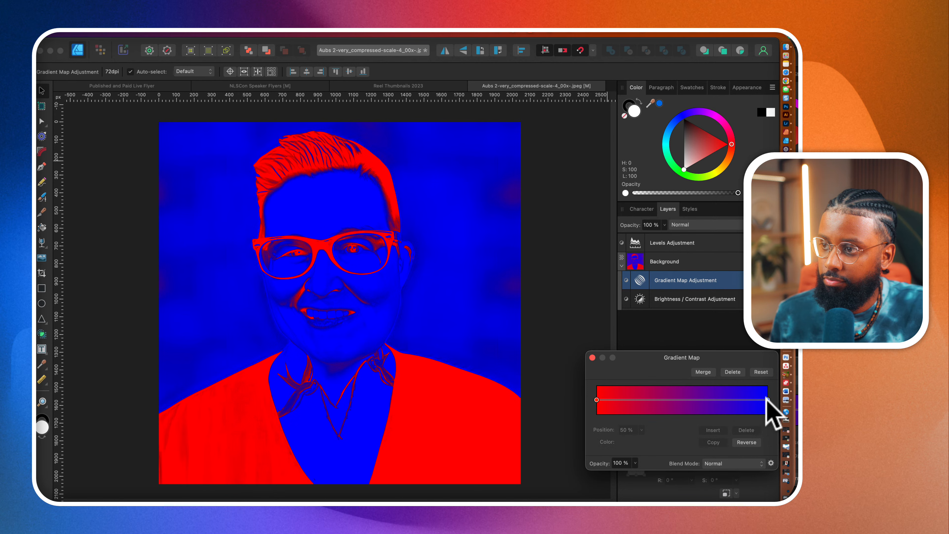
- Recolor the gradient map's blue stop black and its red stop white, and reverse the gradient
left_click(634, 442)
left_click_drag(661, 387, 629, 421)
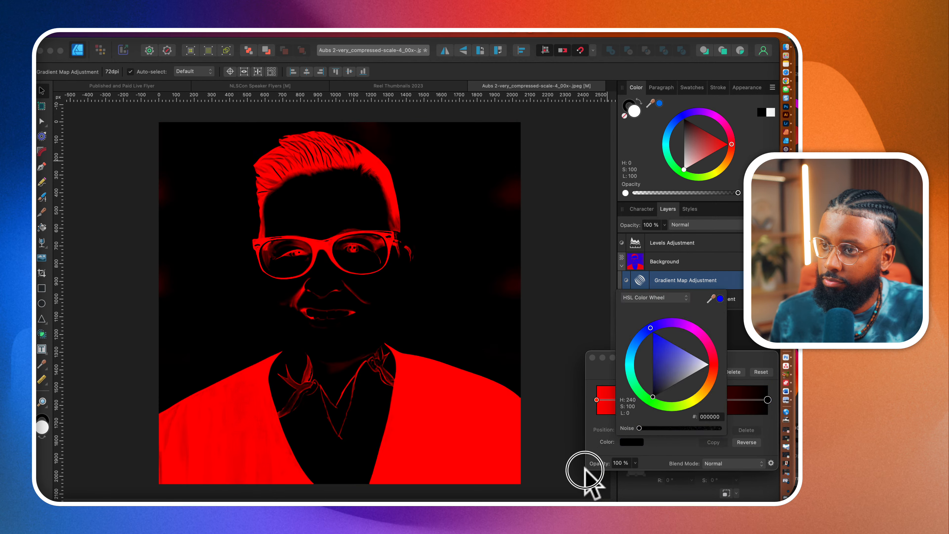
left_click(597, 400)
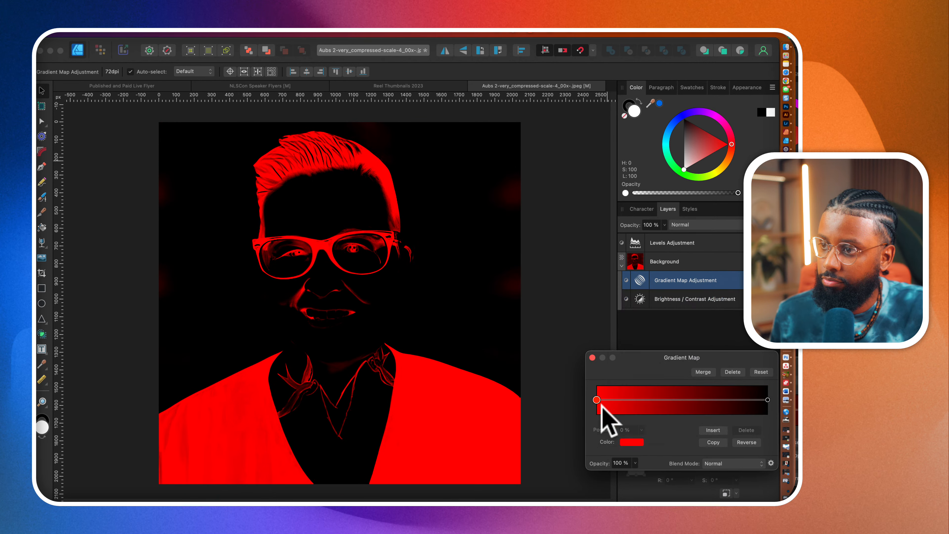
left_click(633, 443)
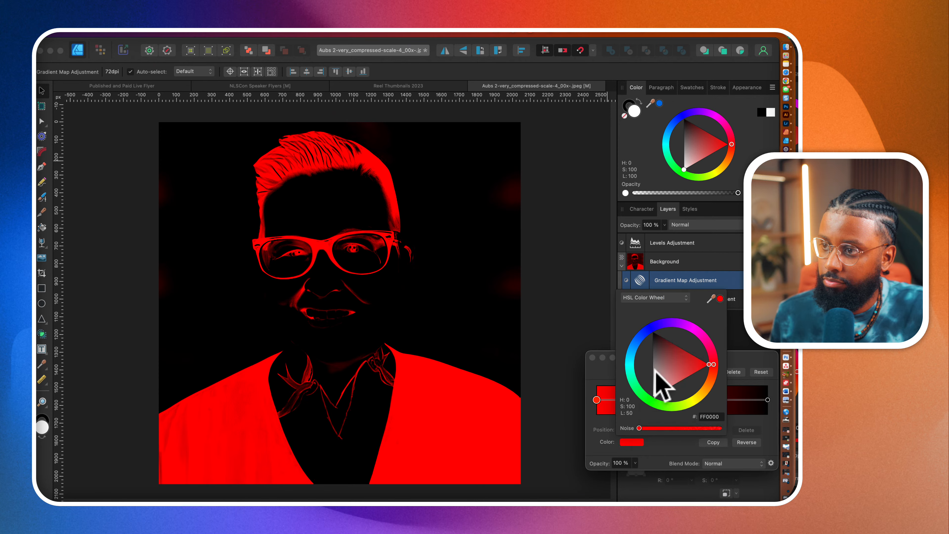
left_click_drag(664, 387, 572, 497)
left_click(746, 442)
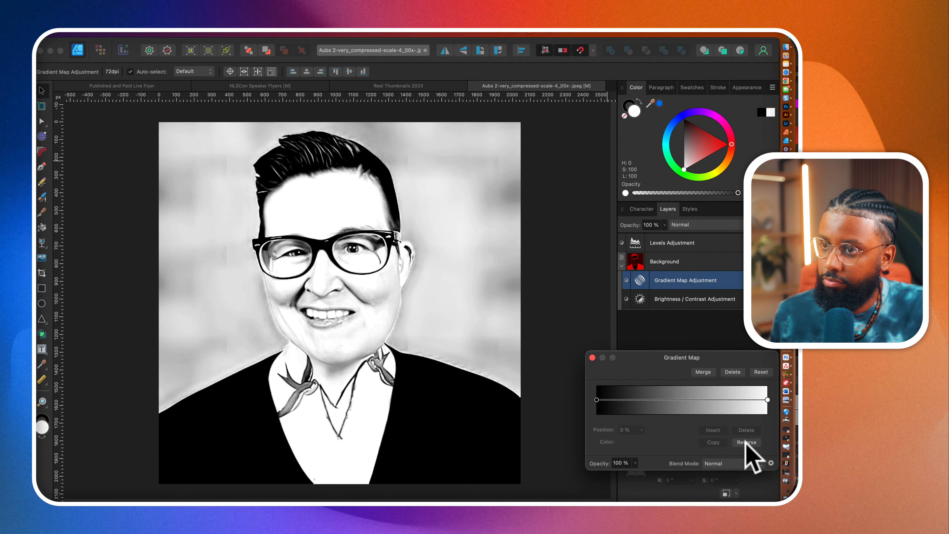
left_click(598, 302)
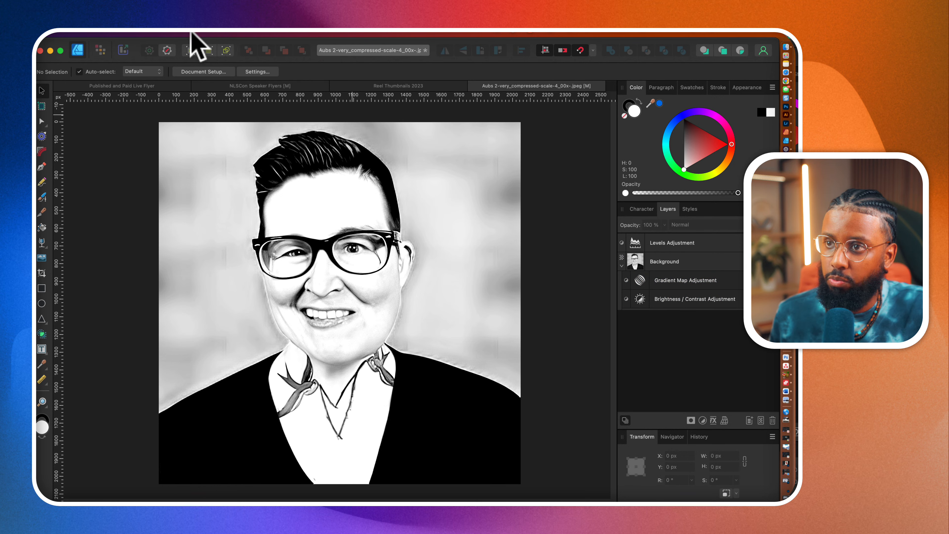
left_click(133, 32)
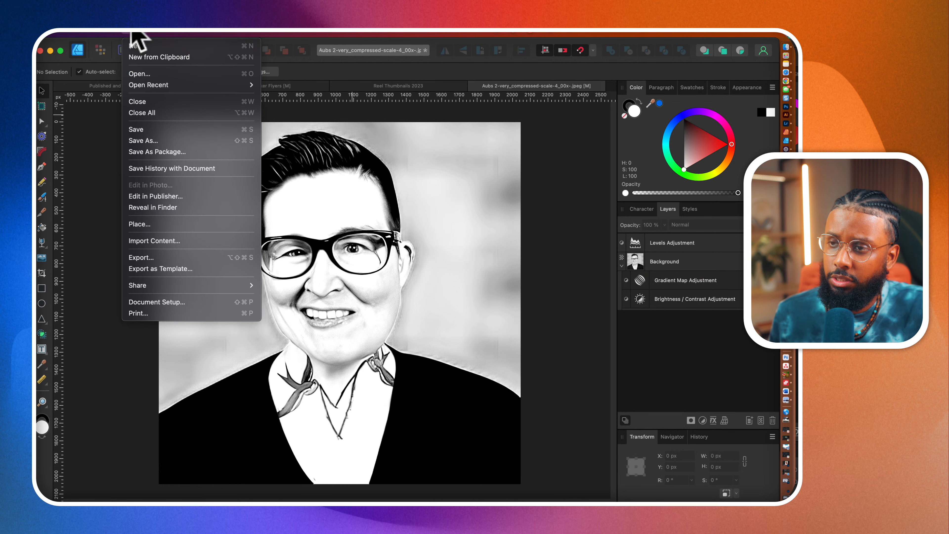
left_click(137, 257)
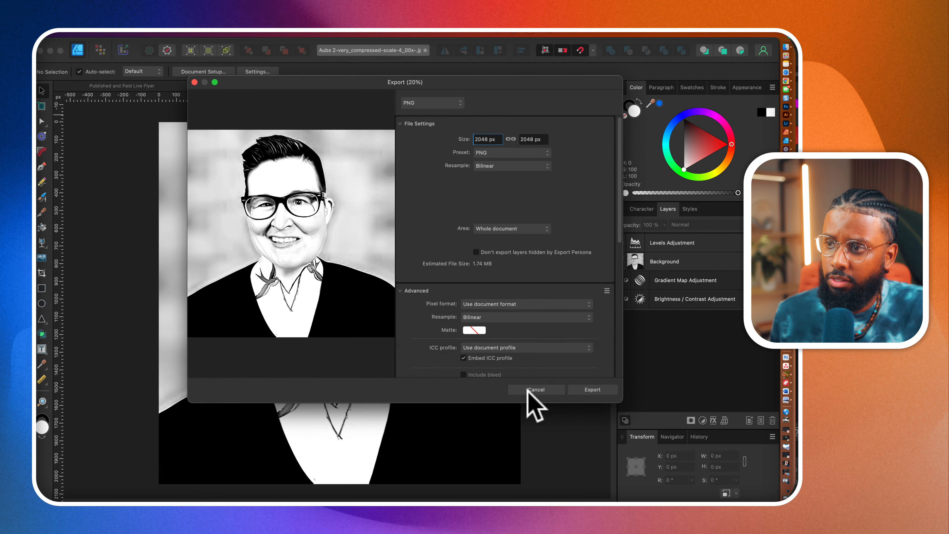
left_click(534, 389)
- Try a Pen tool curve along the cheek from the edge of the glasses towards the collar, and undo it
scroll(309, 324, "up", 6)
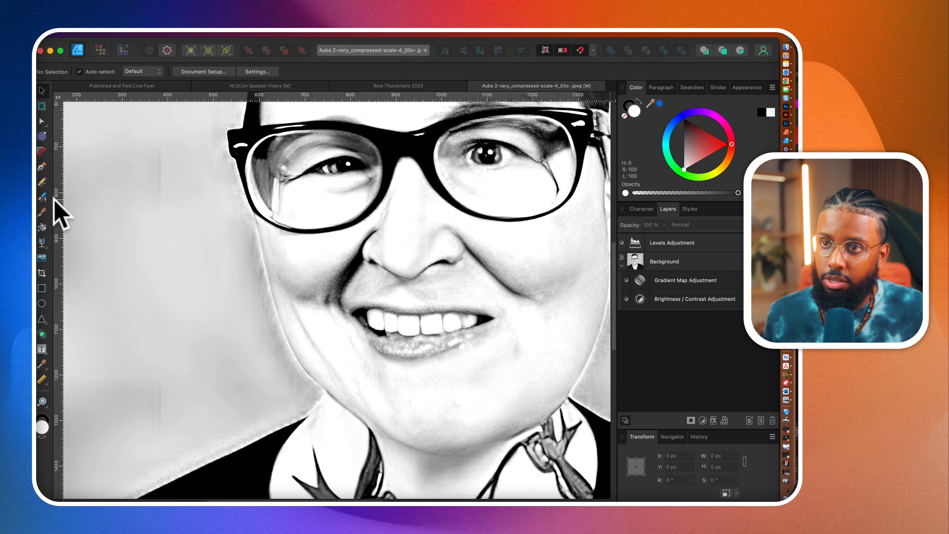
left_click(42, 166)
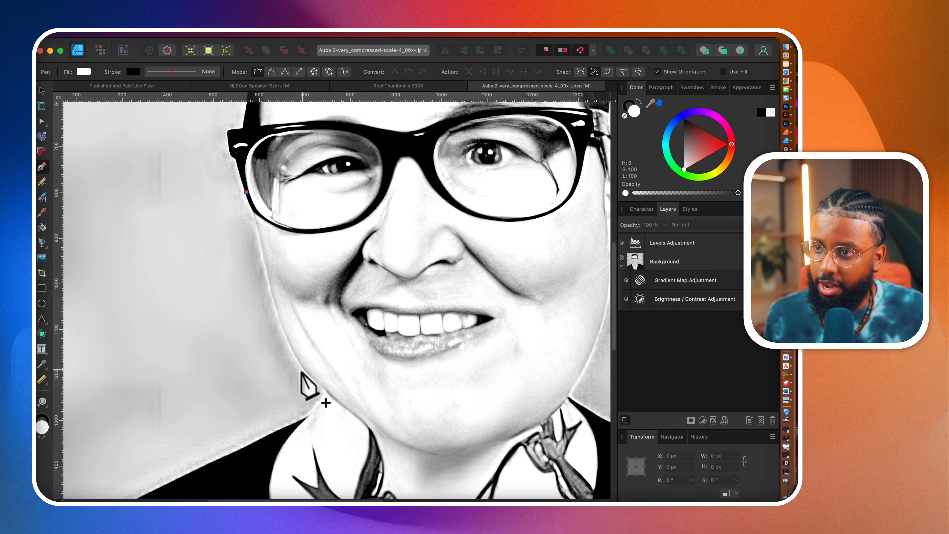
left_click_drag(303, 369, 347, 432)
key("super+z")
key("super+z")
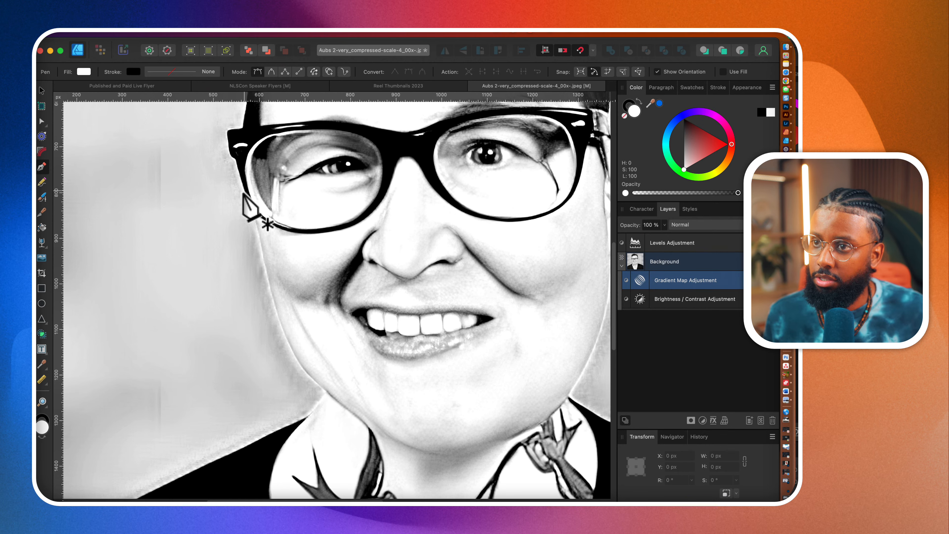
- Start a Pen tool path at the outer edge of the glasses, curve it down along the cheek and remove the last node's outgoing handle
left_click(244, 187)
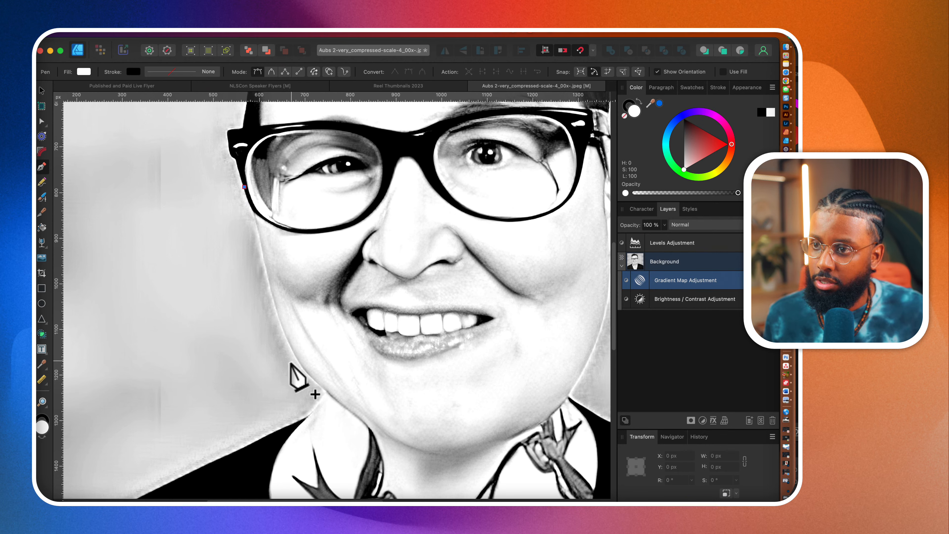
mouse_move(292, 358)
left_mouse_down()
mouse_move(307, 398)
mouse_move(335, 420)
mouse_move(322, 398)
left_mouse_up()
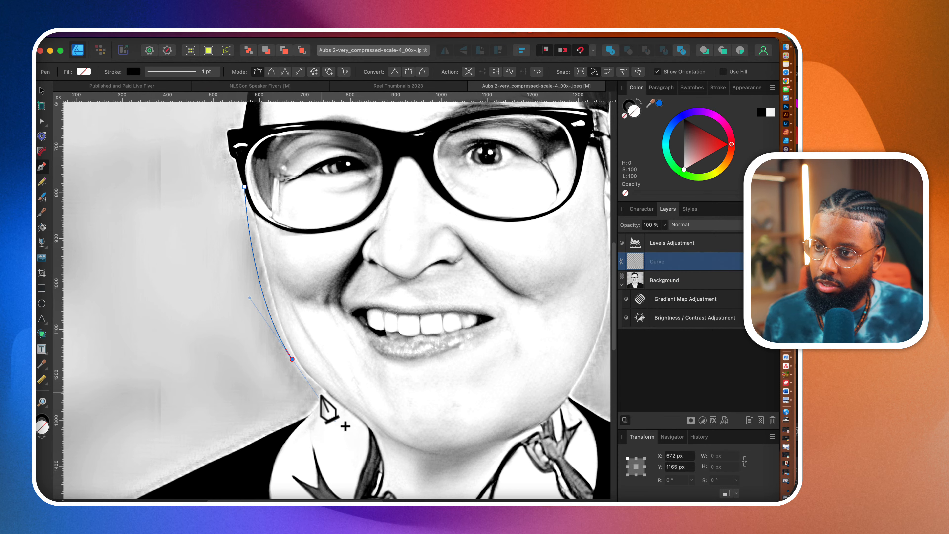
scroll(320, 395, "up", 10)
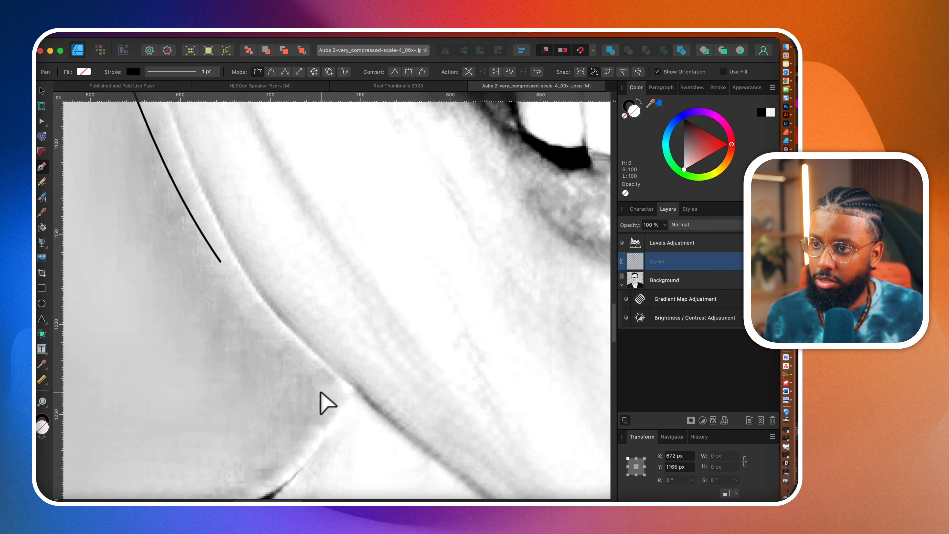
scroll(338, 400, "down", 3)
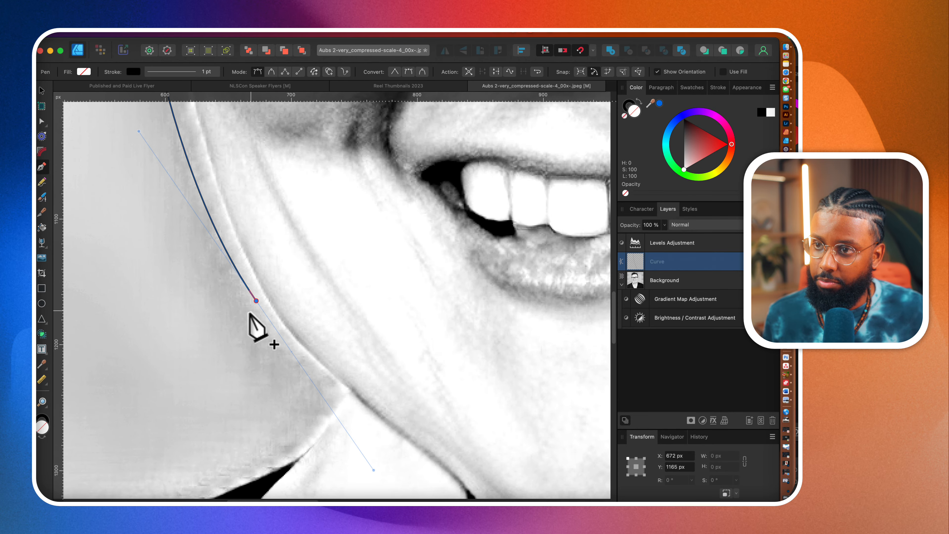
left_click(256, 301, "alt")
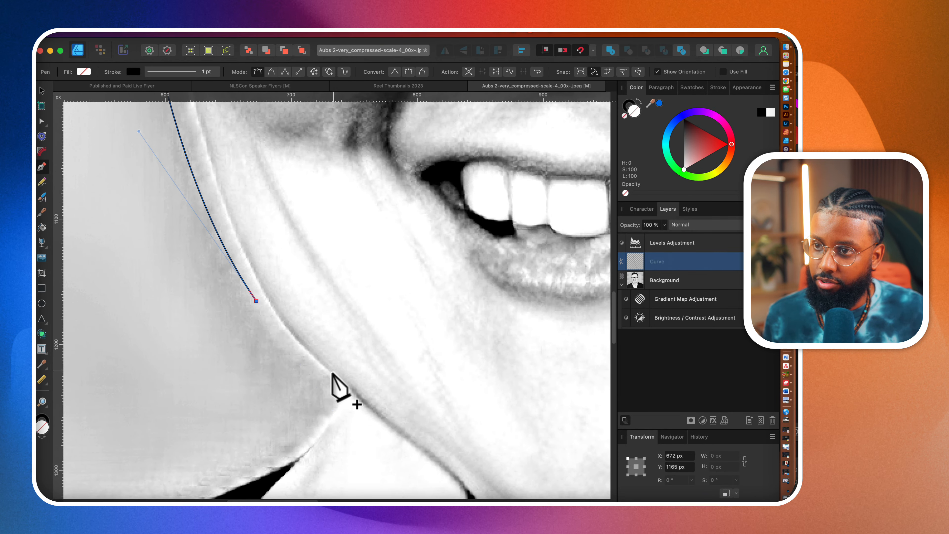
- Continue the cheek path with corner nodes down to the collar tip, along the collar to the jacket, and back up to the jaw
left_click(338, 393)
scroll(338, 396, "down", 3)
scroll(338, 397, "left", 2)
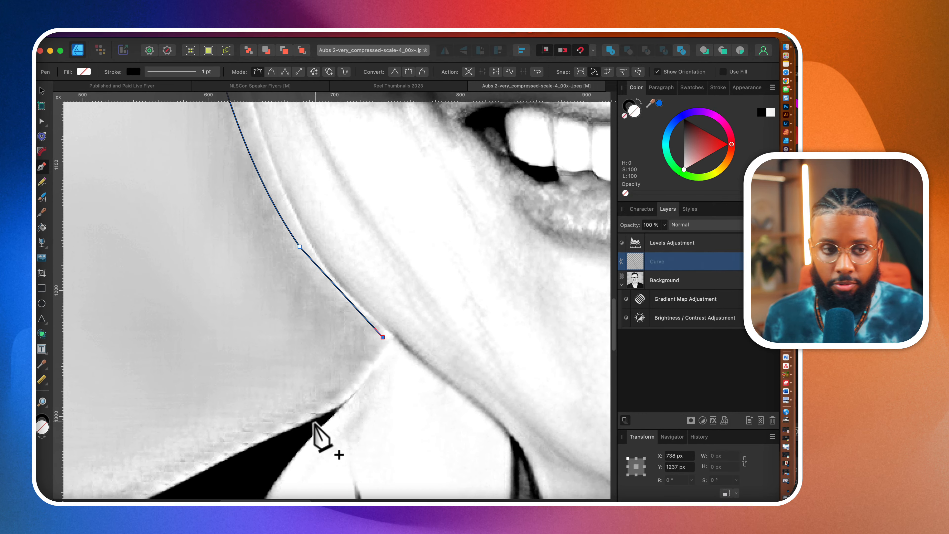
left_click(315, 421)
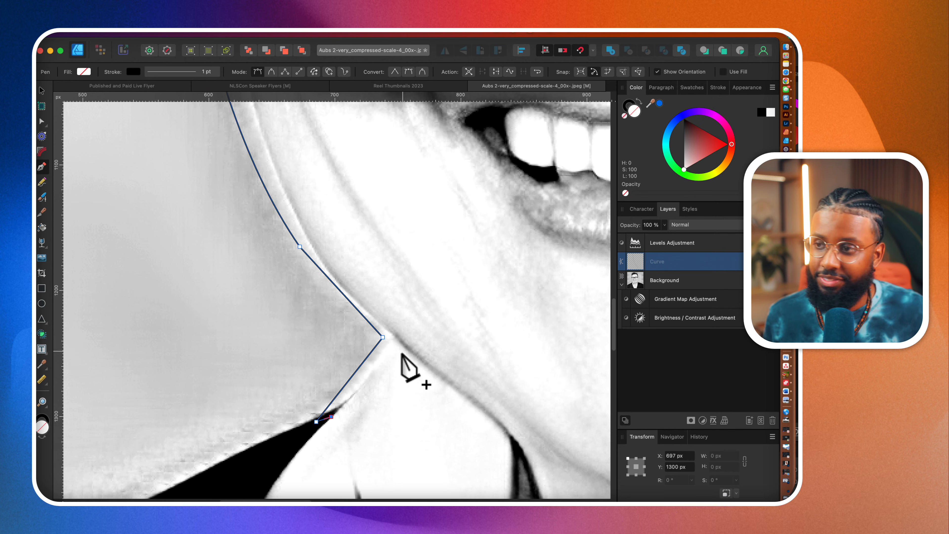
left_click(398, 337)
scroll(399, 336, "up", 2)
scroll(399, 336, "left", 1)
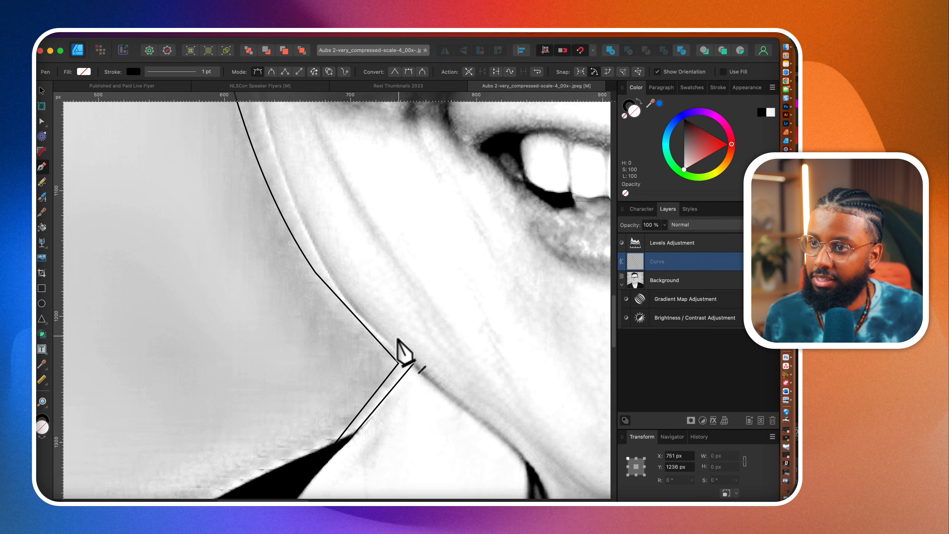
- Curve the path back up along the cheek just inside the first edge and close it at the starting node on the glasses
left_click(314, 239)
left_click_drag(306, 204, 261, 152)
scroll(291, 248, "up", 10)
scroll(291, 248, "left", 1)
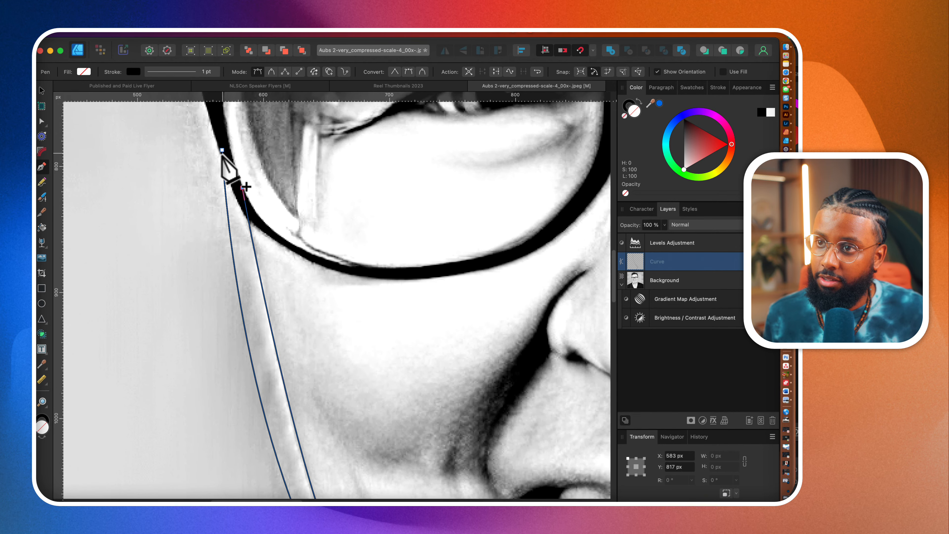
left_click(222, 151)
- Fill the closed cheek shape with black and remove its stroke
scroll(222, 150, "down", 10)
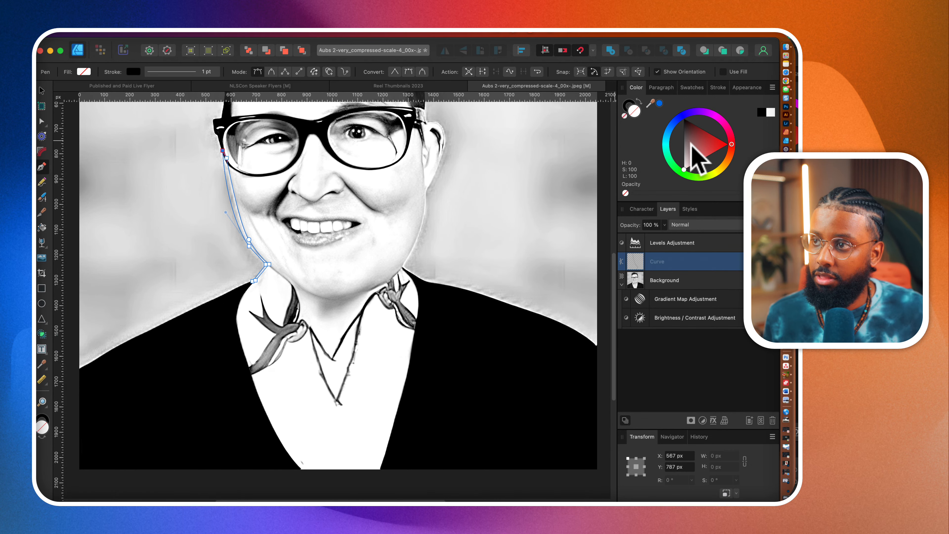
left_click_drag(689, 142, 650, 66)
left_click(625, 116)
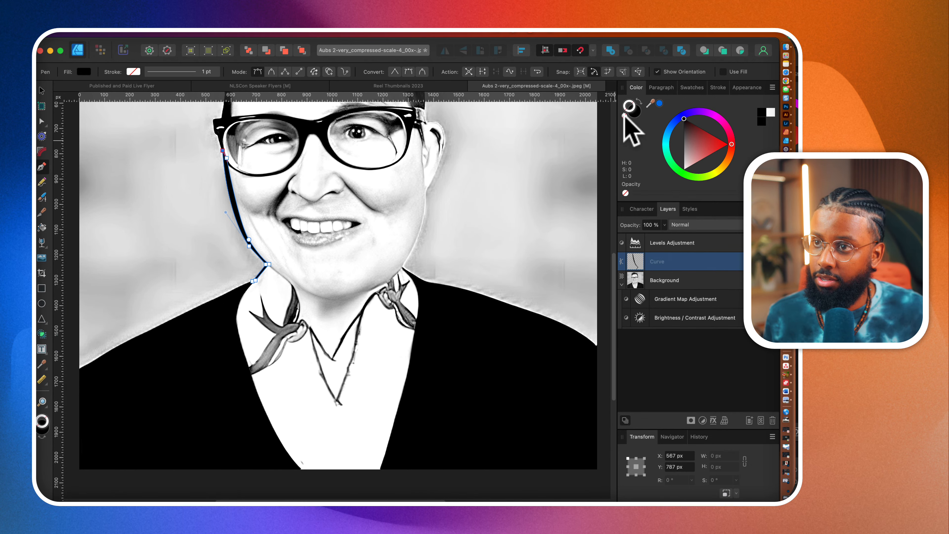
- Start a new Pen tool path above the ear and trace the outer edge around the ear and down the jaw to the collar
scroll(422, 239, "up", 4)
scroll(415, 258, "up", 4)
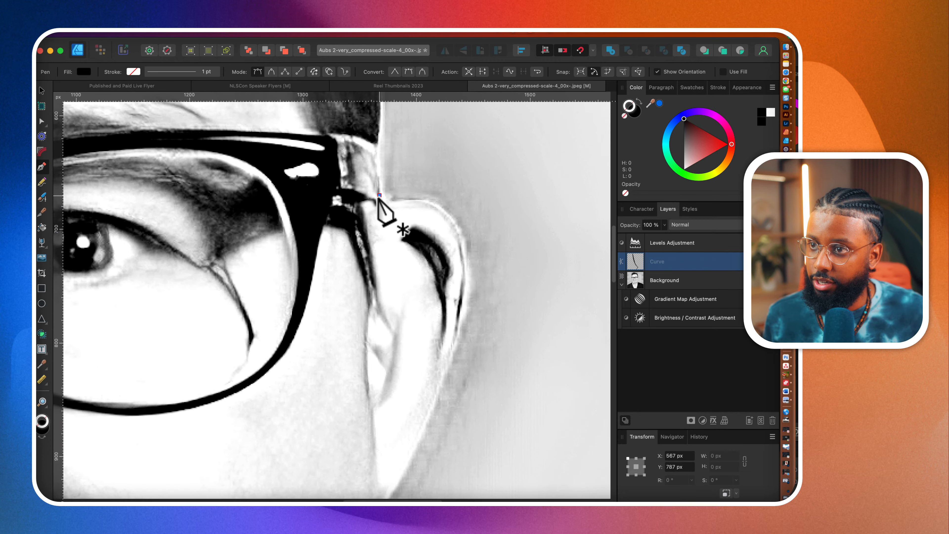
left_click_drag(448, 202, 462, 304)
scroll(476, 272, "down", 2)
scroll(468, 315, "down", 5)
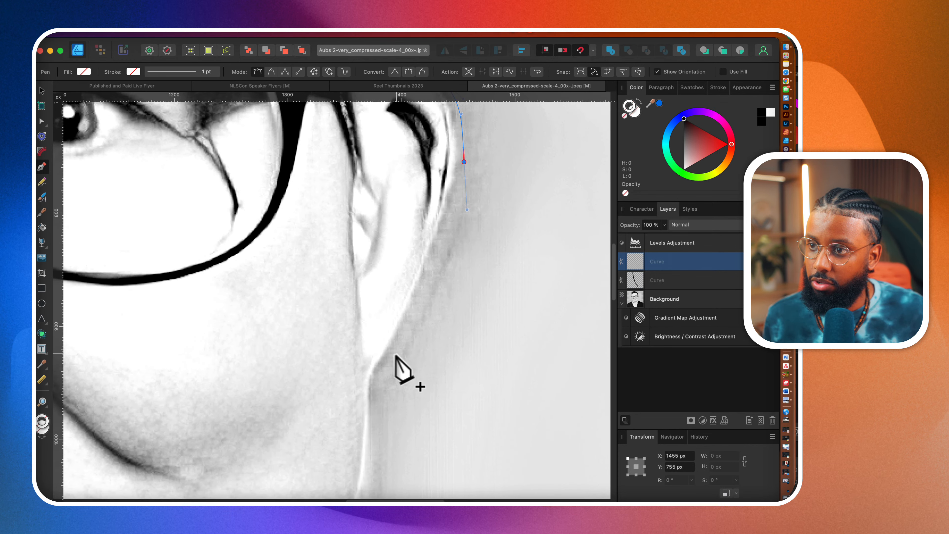
left_click_drag(395, 354, 388, 418)
scroll(380, 378, "down", 2)
scroll(387, 418, "down", 6)
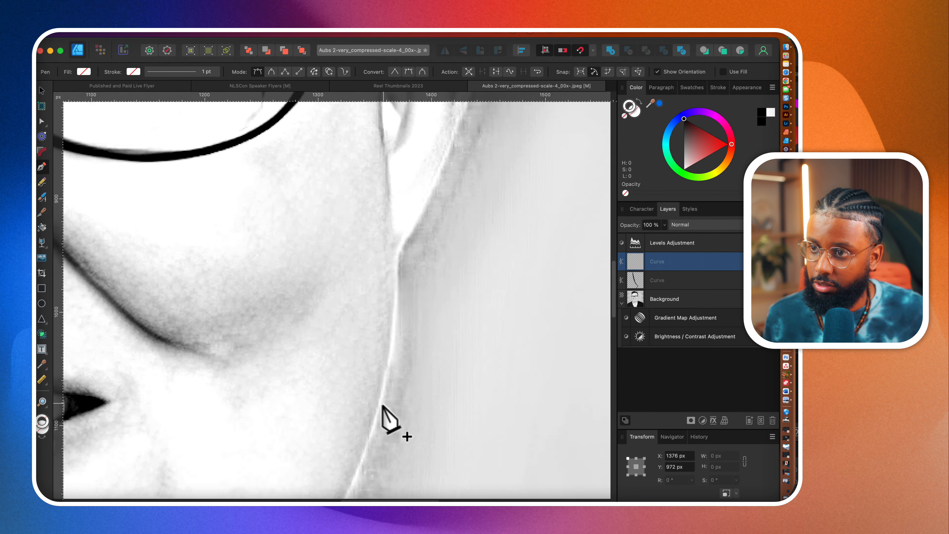
left_click_drag(291, 331, 201, 395)
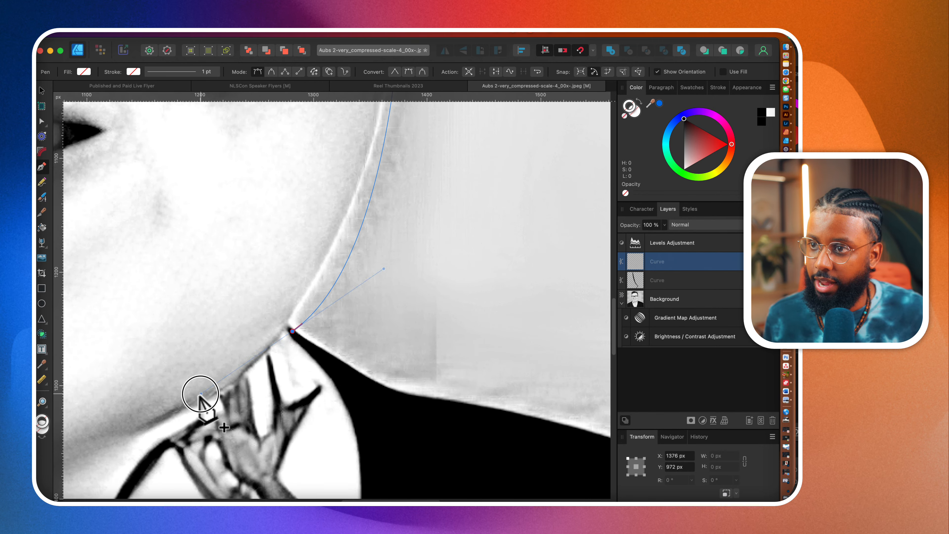
- Trace the path's inner edge from the collar back up the jaw to below the earlobe, undoing the extra node placed there
left_click(286, 323)
scroll(290, 332, "up", 3)
left_click_drag(341, 260, 347, 240)
scroll(355, 233, "up", 5)
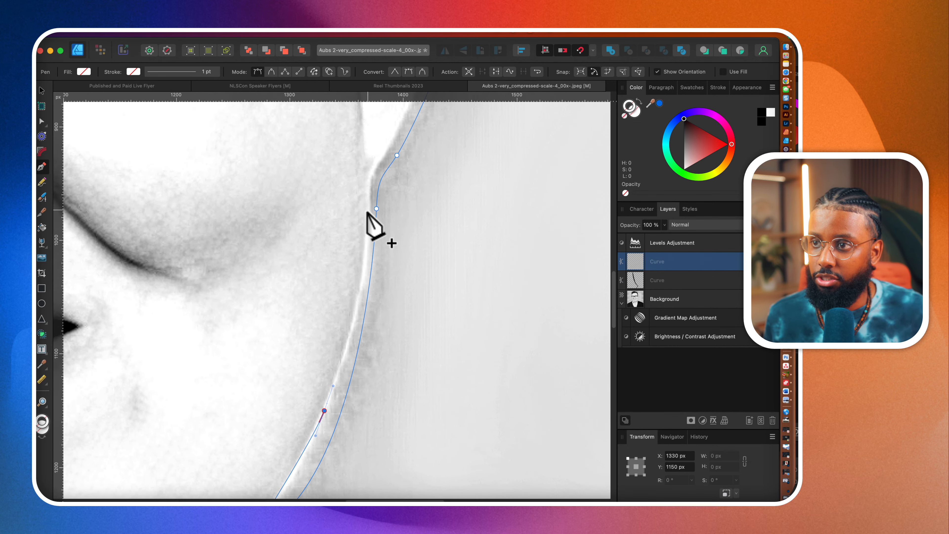
left_click_drag(368, 208, 372, 123)
scroll(375, 134, "up", 4)
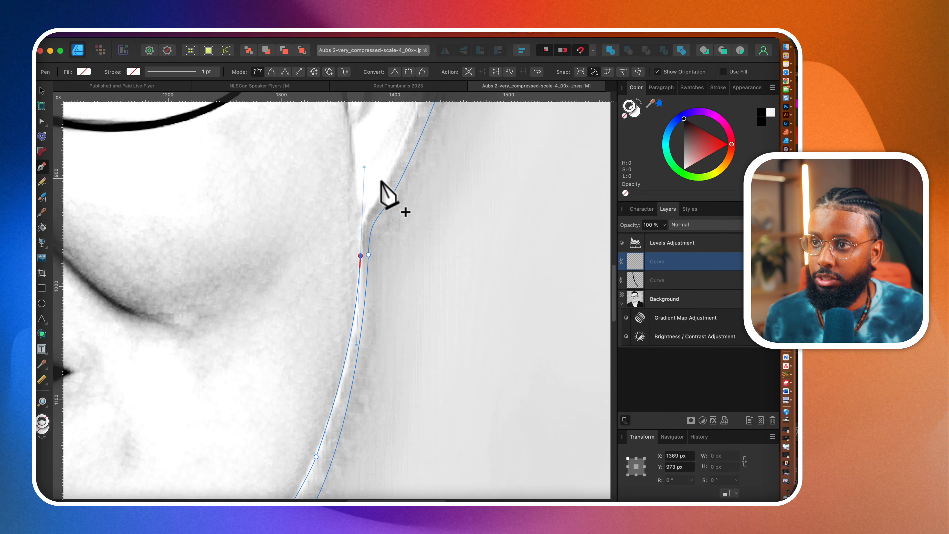
left_click(388, 186)
key("super+z")
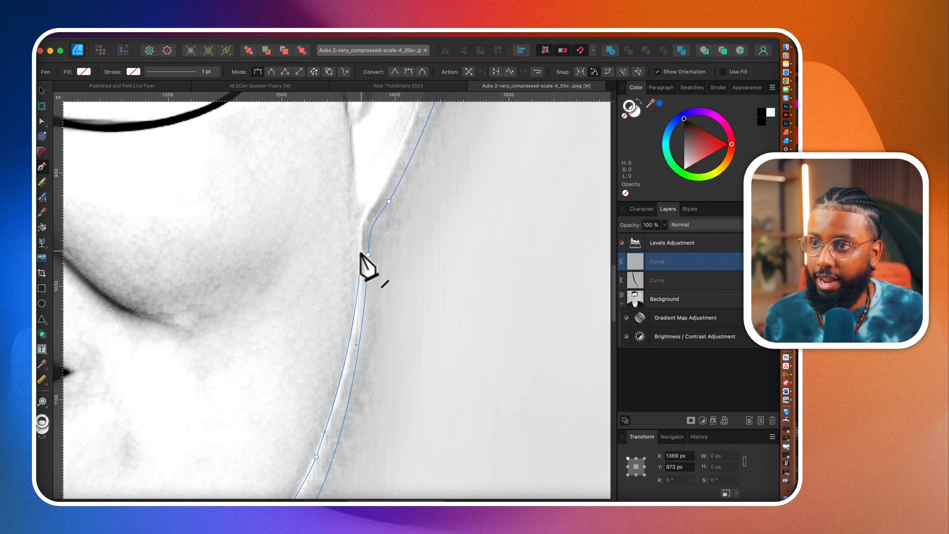
- Continue the inner edge up and over the ear and close the path at its starting node beside the glasses
left_click_drag(375, 202, 404, 141)
scroll(394, 174, "up", 5)
scroll(388, 176, "up", 5)
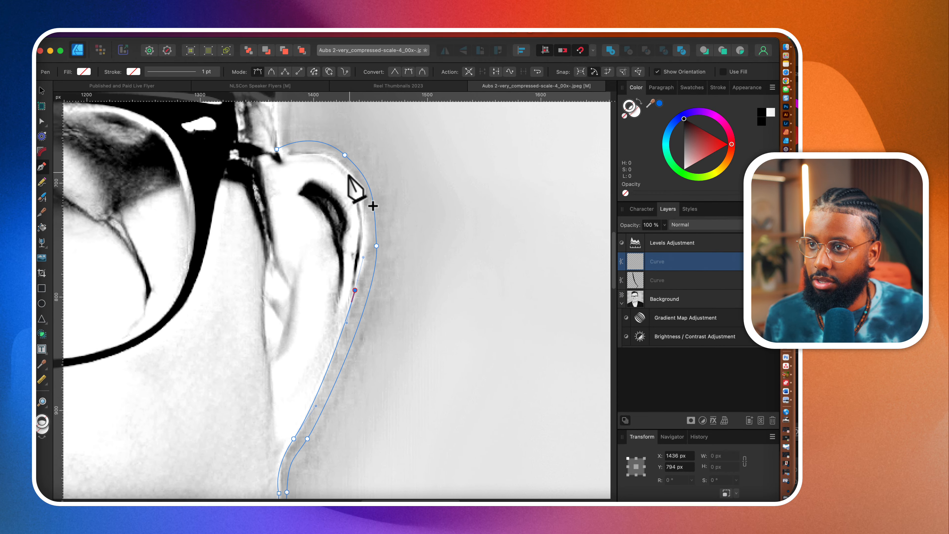
left_click_drag(350, 172, 322, 129)
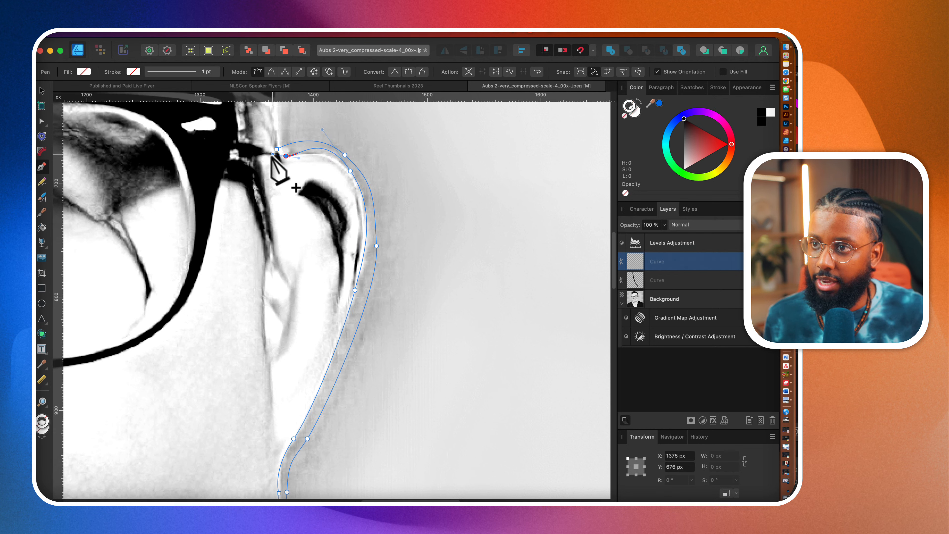
left_click_drag(292, 154, 254, 166)
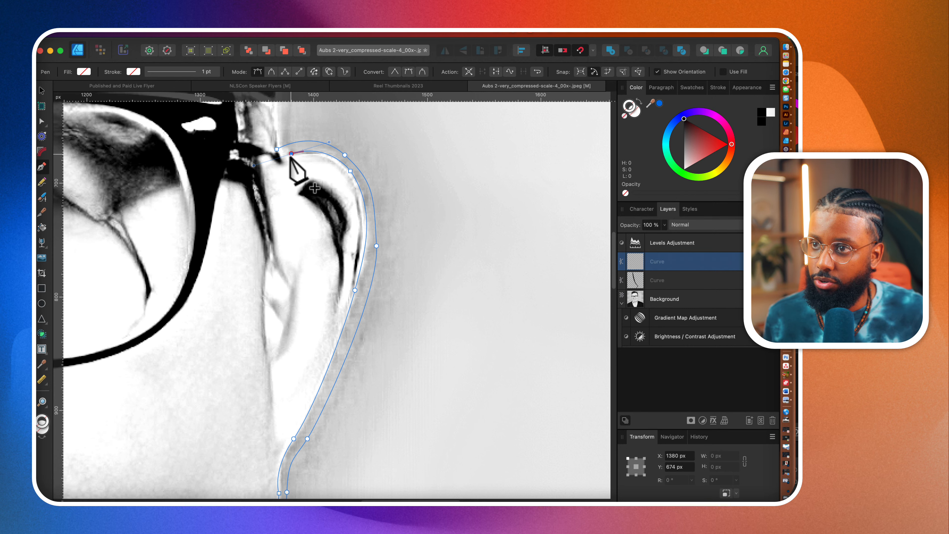
left_click(276, 150)
- Fill the closed ear and jaw shape with black and leave it without a stroke
scroll(303, 195, "down", 5)
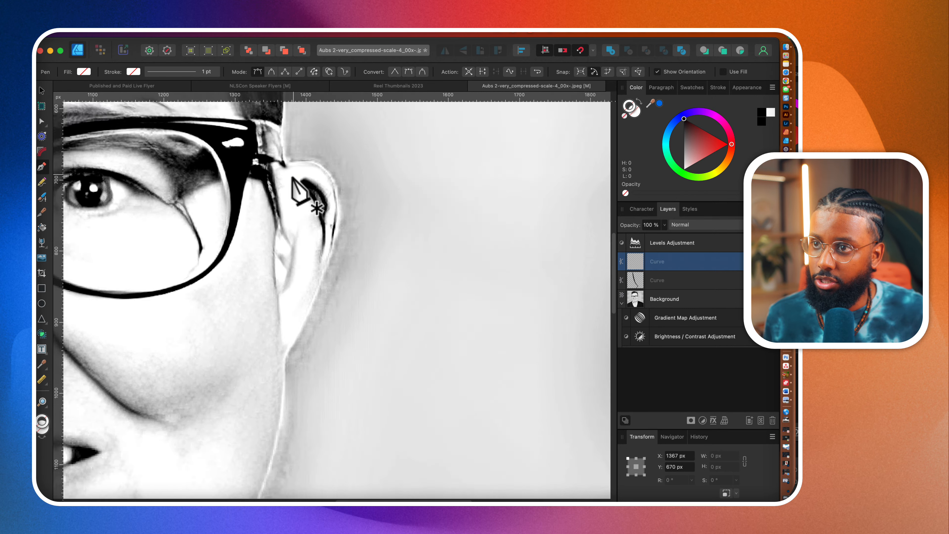
left_click_drag(695, 150, 626, 234)
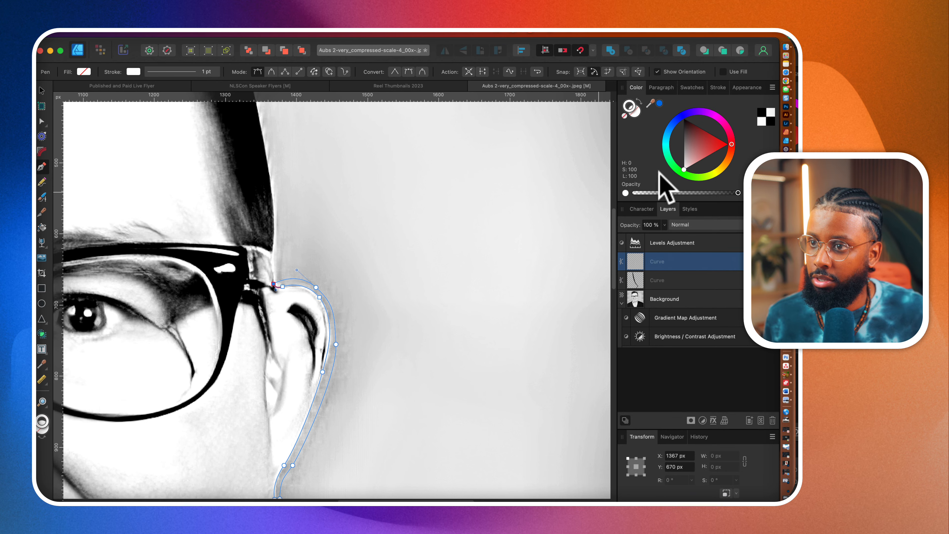
left_click(639, 102)
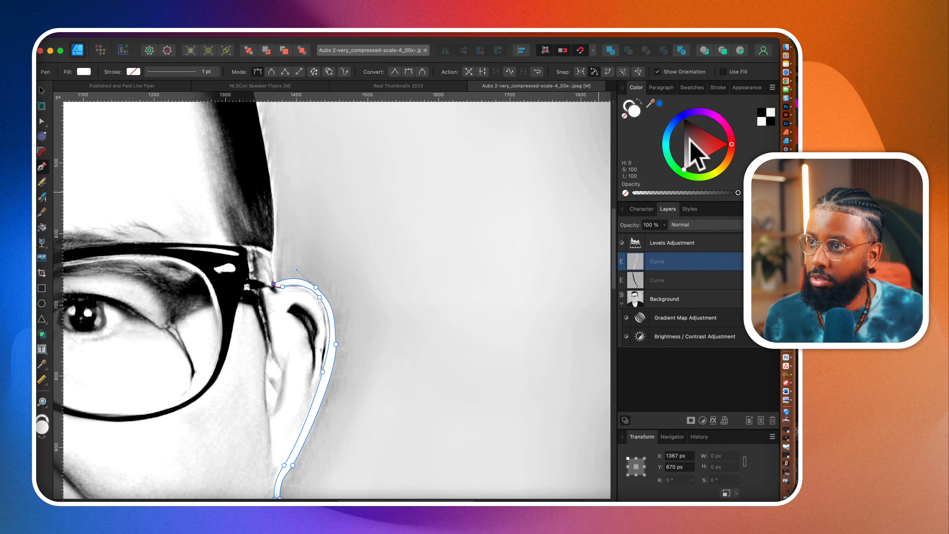
left_click_drag(689, 138, 644, 51)
scroll(409, 316, "down", 8)
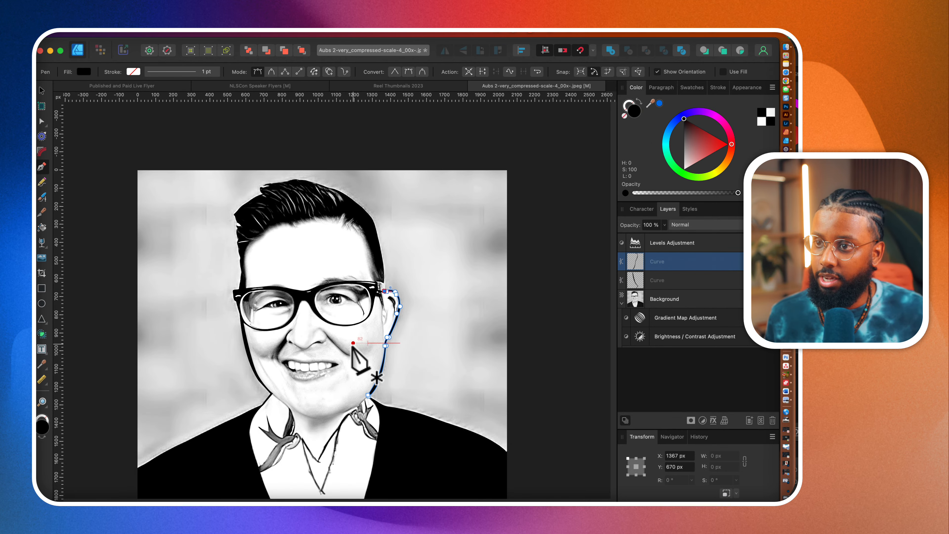
- Draw a closed crescent along the lower lid of the wide-open eye nearest the traced ear and fill it with black
scroll(353, 344, "up", 5)
scroll(353, 345, "down", 4)
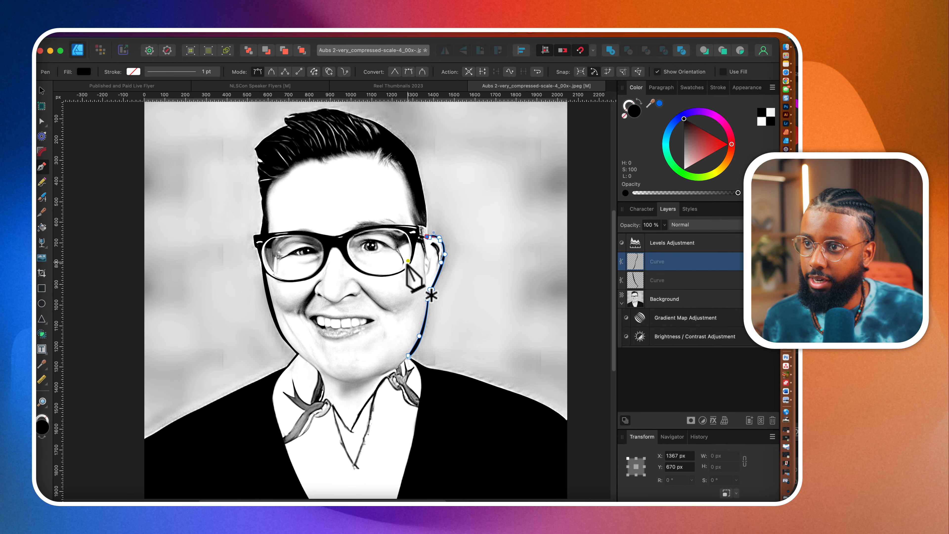
scroll(363, 256, "up", 5)
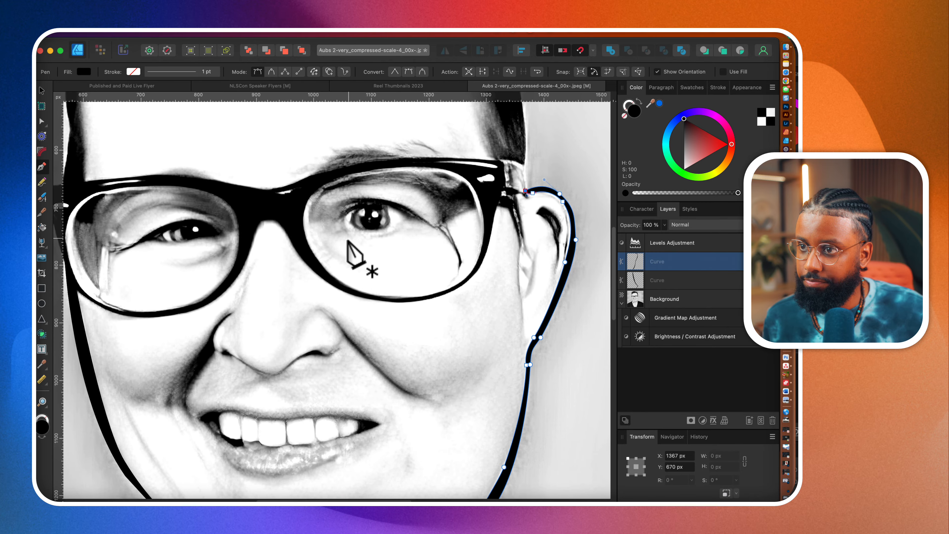
scroll(348, 241, "up", 3)
left_click(342, 194)
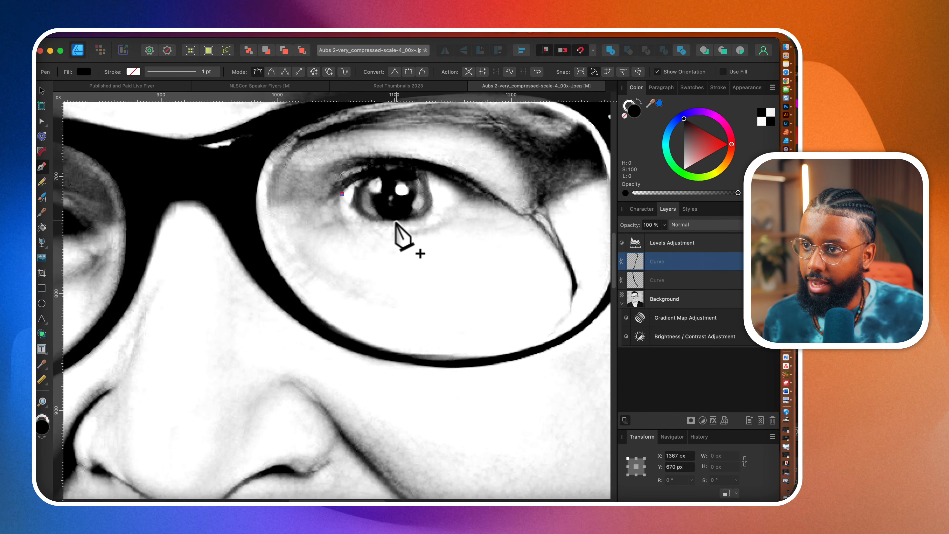
left_click_drag(396, 220, 449, 215)
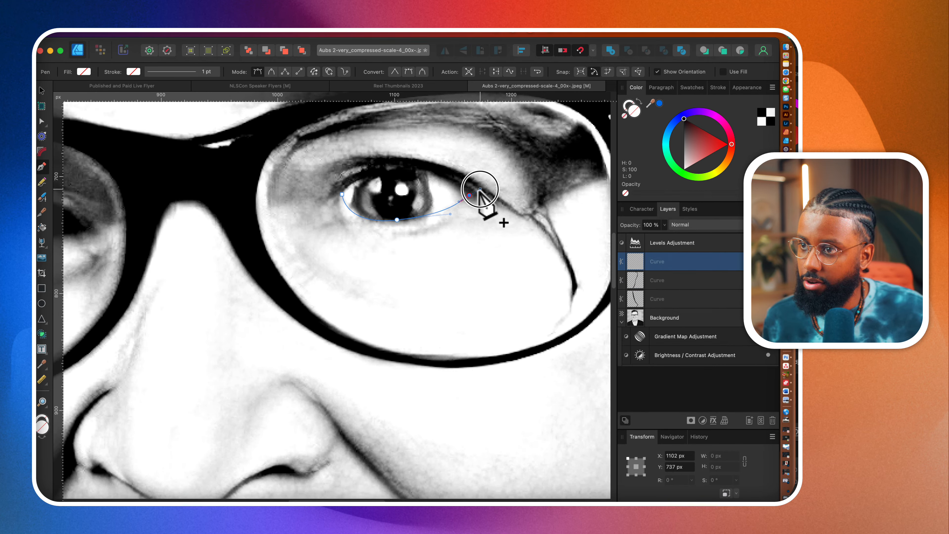
left_click(470, 195)
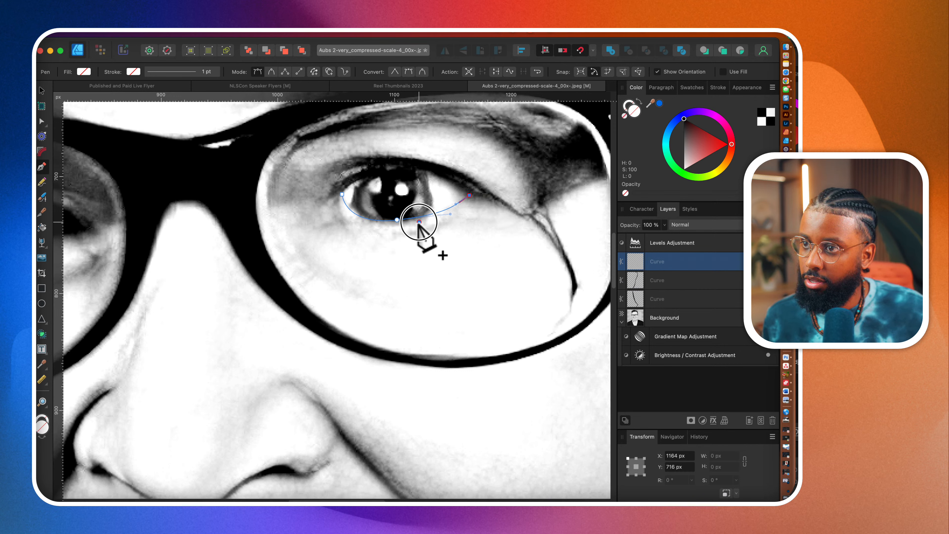
left_click_drag(419, 222, 373, 227)
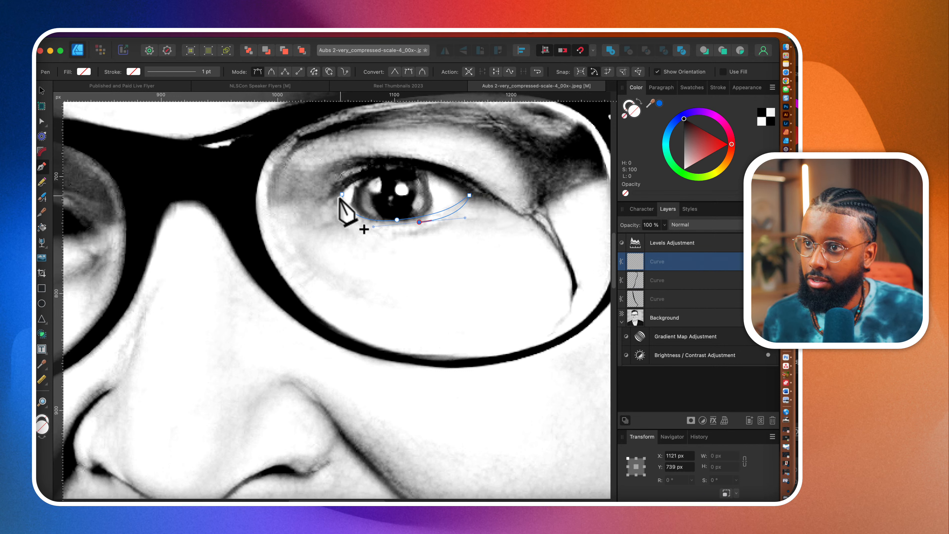
left_click_drag(342, 194, 331, 154)
left_click_drag(694, 151, 625, 33)
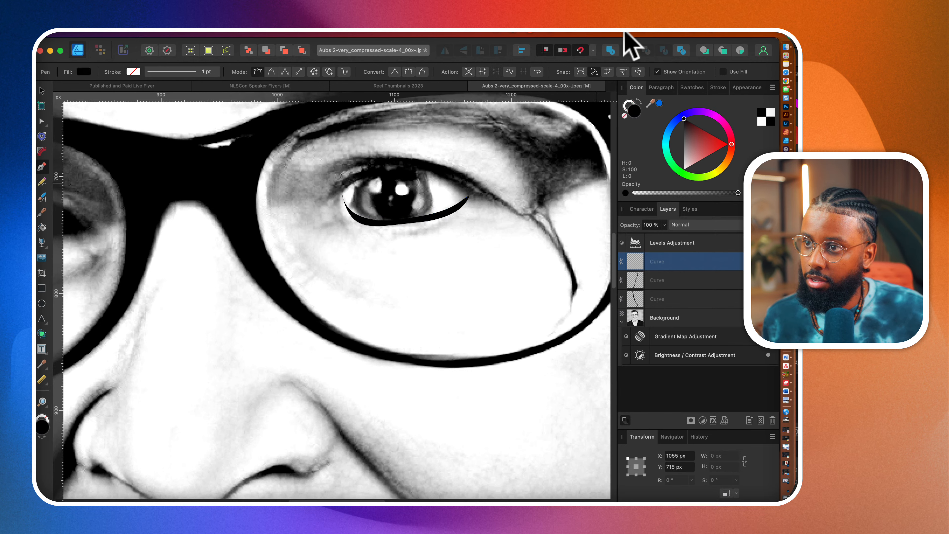
- Draw a closed, two-pointed crease shape beneath the inner corner of the other eye and fill it with black
scroll(431, 236, "down", 5)
scroll(432, 236, "left", 5)
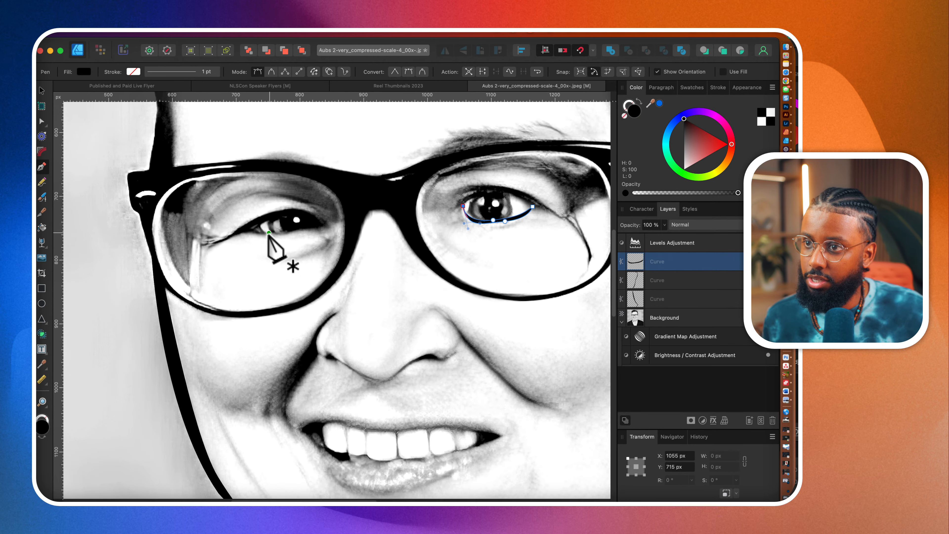
scroll(302, 258, "down", 3)
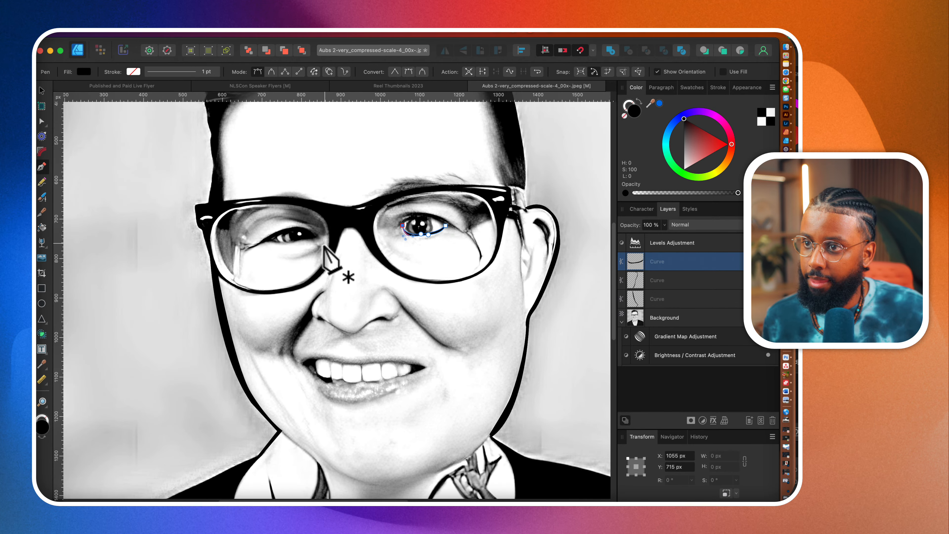
scroll(324, 246, "up", 5)
left_click(313, 248)
left_click_drag(253, 277, 207, 278)
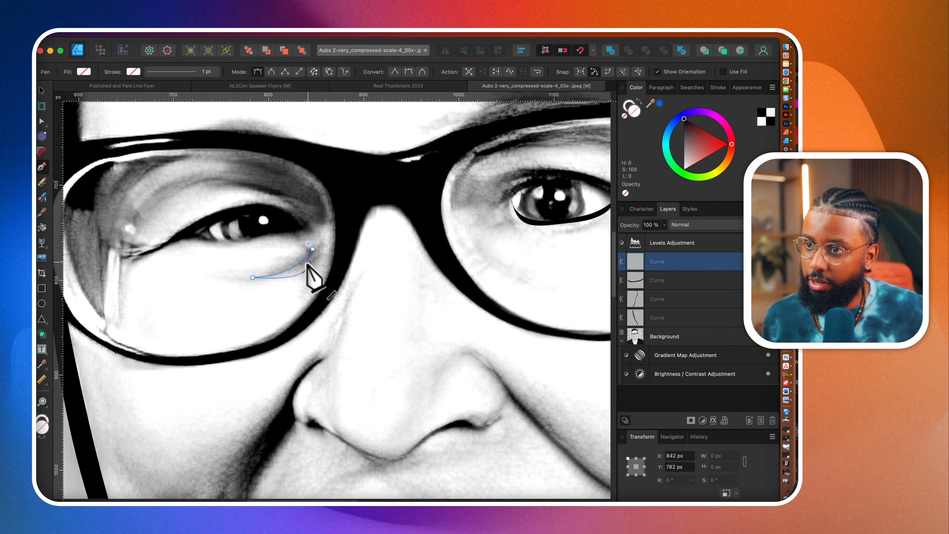
left_click_drag(304, 288, 293, 305)
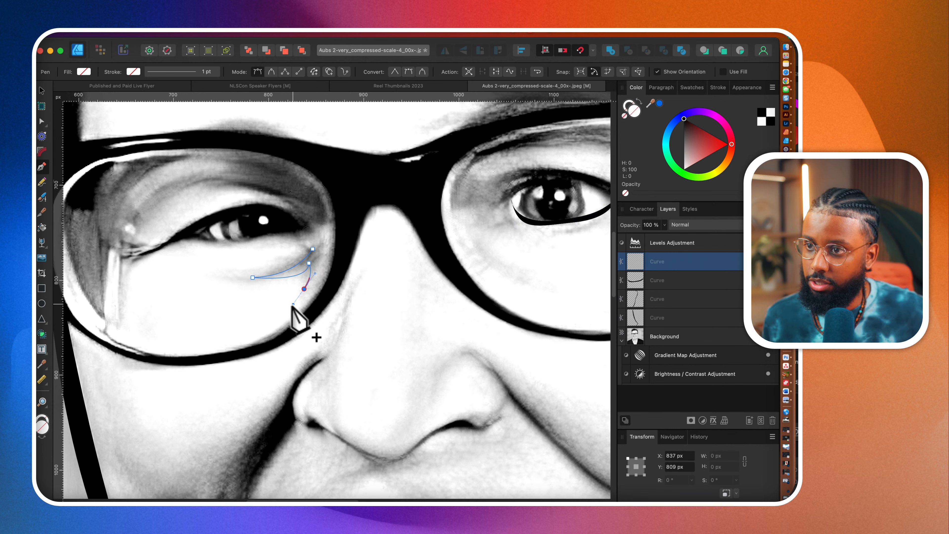
left_click_drag(313, 249, 301, 208)
left_click(689, 142)
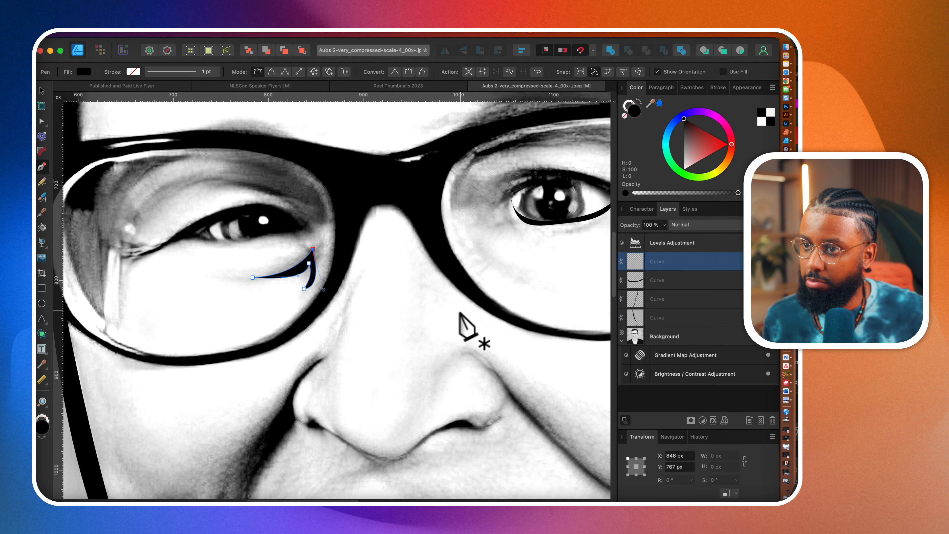
scroll(411, 337, "down", 5)
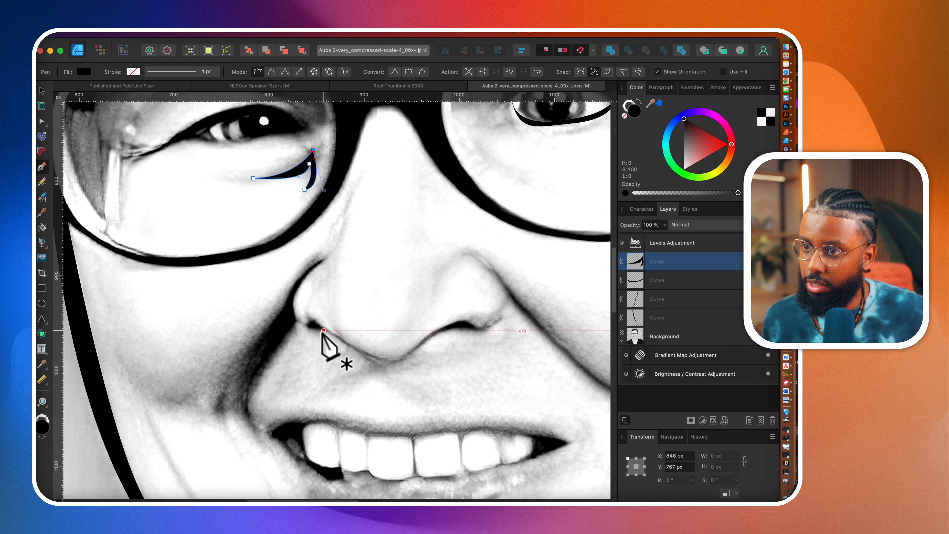
scroll(412, 355, "down", 3)
scroll(411, 357, "down", 3)
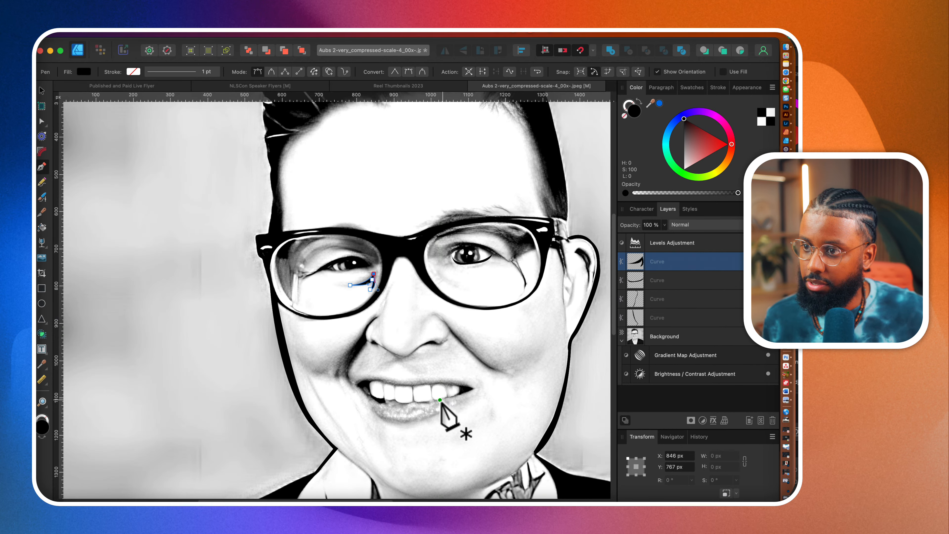
scroll(445, 402, "down", 5)
scroll(442, 411, "down", 3)
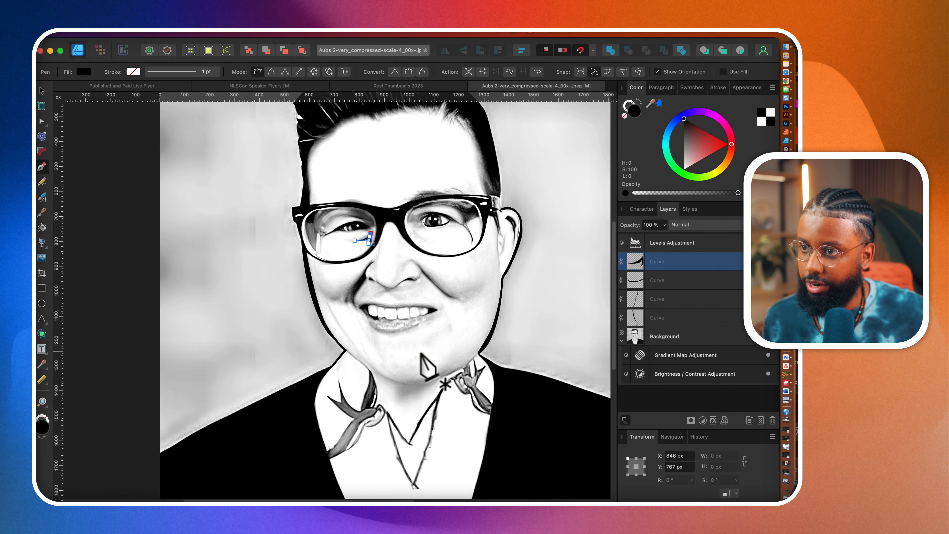
scroll(429, 388, "down", 3)
scroll(434, 370, "down", 2)
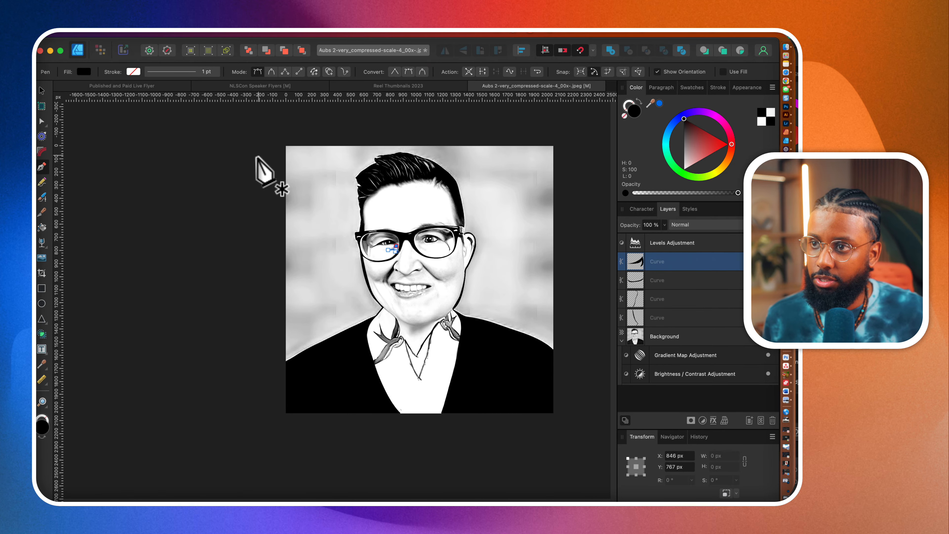
left_click(149, 34)
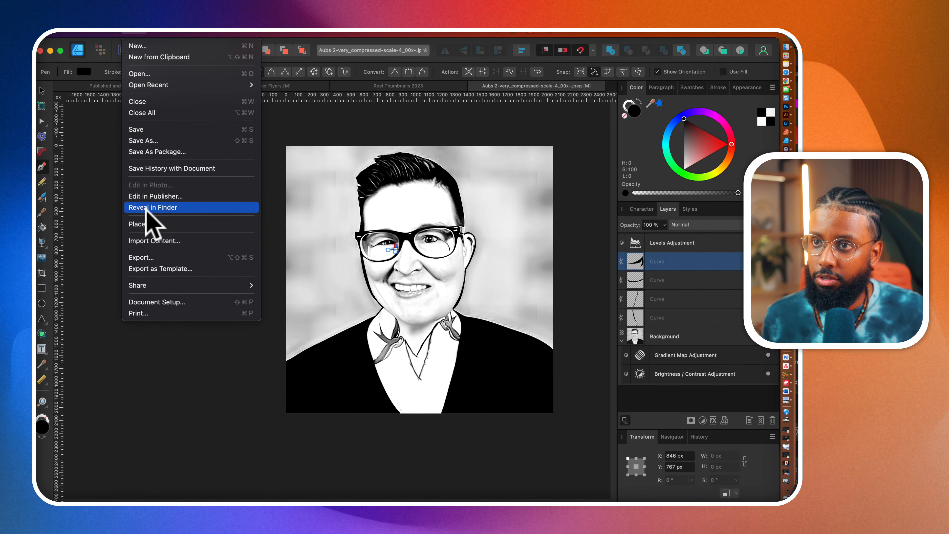
left_click(148, 250)
left_click(581, 389)
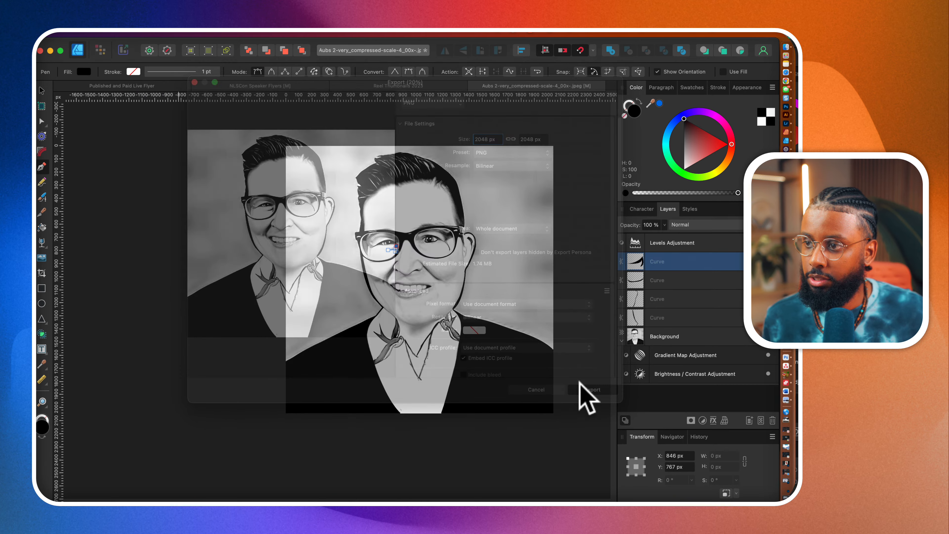
left_click(548, 375)
- Set up a PNG export of the whole document at 3000 × 3000 px
left_click(144, 34)
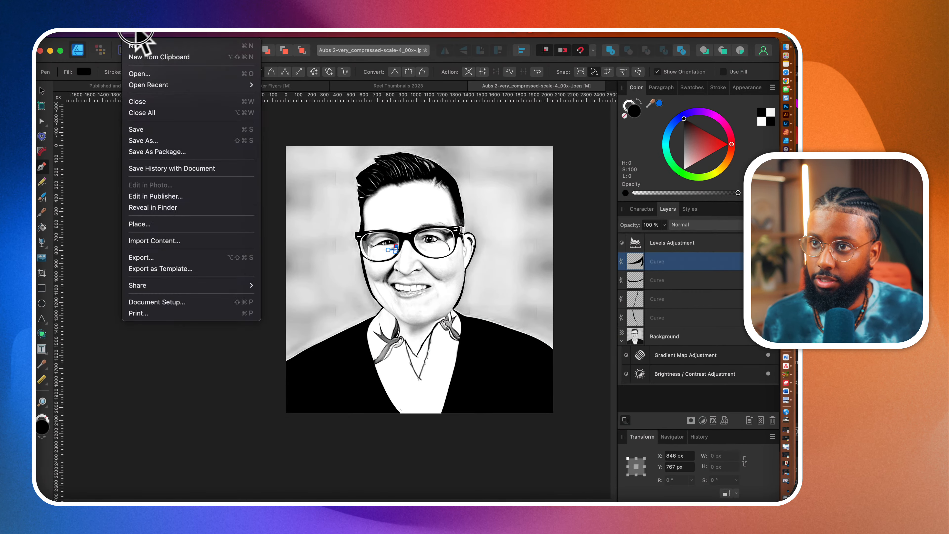
left_click(155, 257)
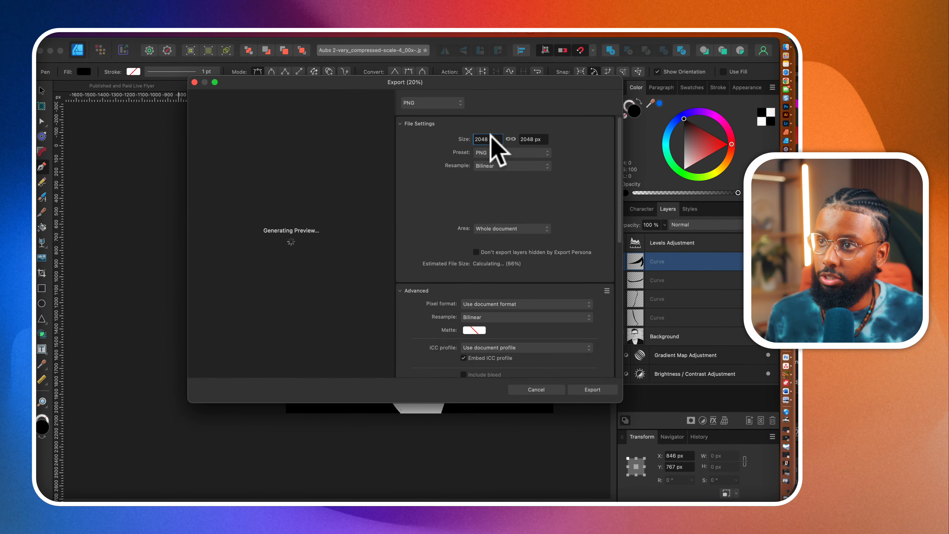
left_click(485, 138)
type("3000")
key("Tab")
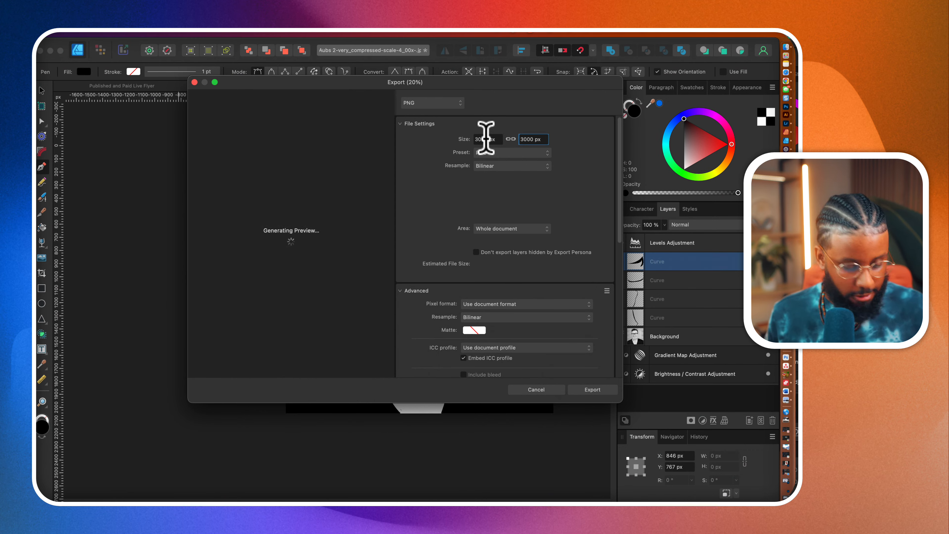
- Export the PNG to the Episode 15 folder under the file name "Aubs Updated"
left_click(586, 388)
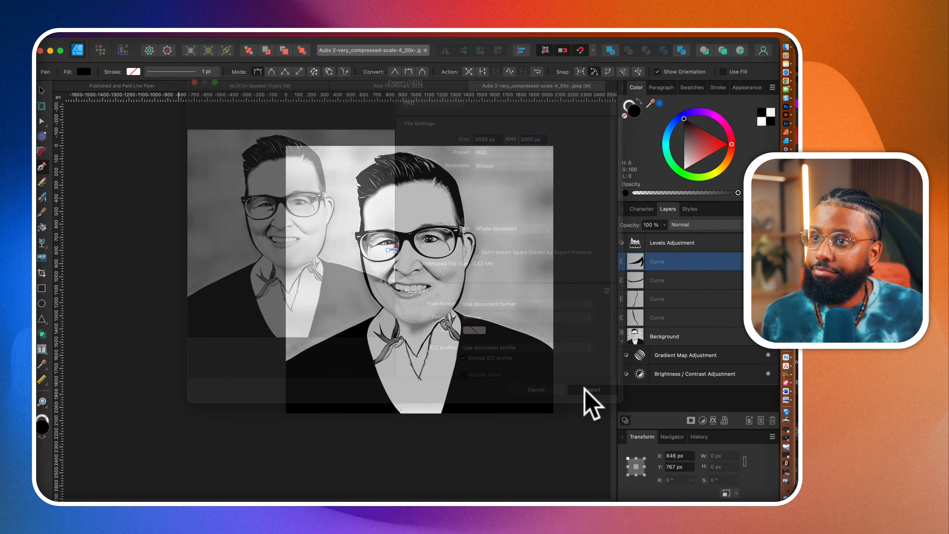
left_click(406, 213)
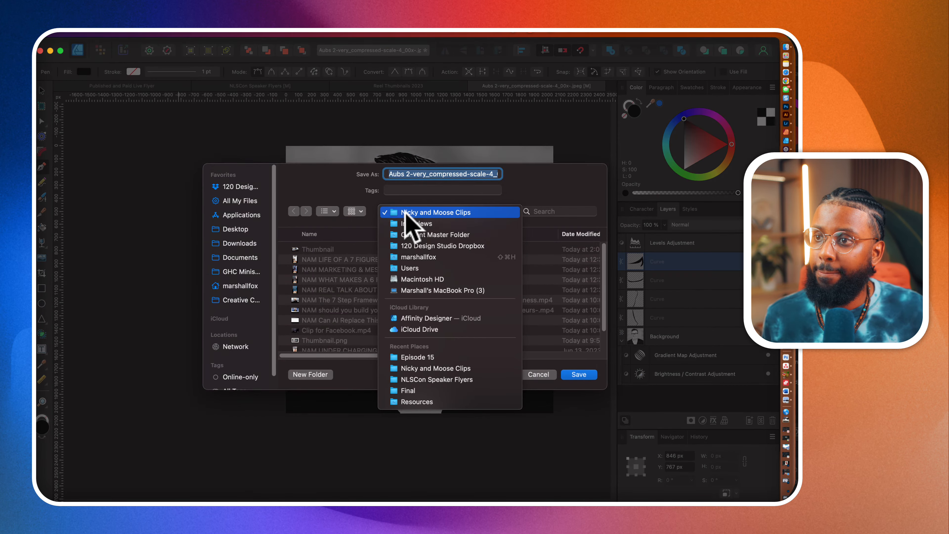
left_click(418, 358)
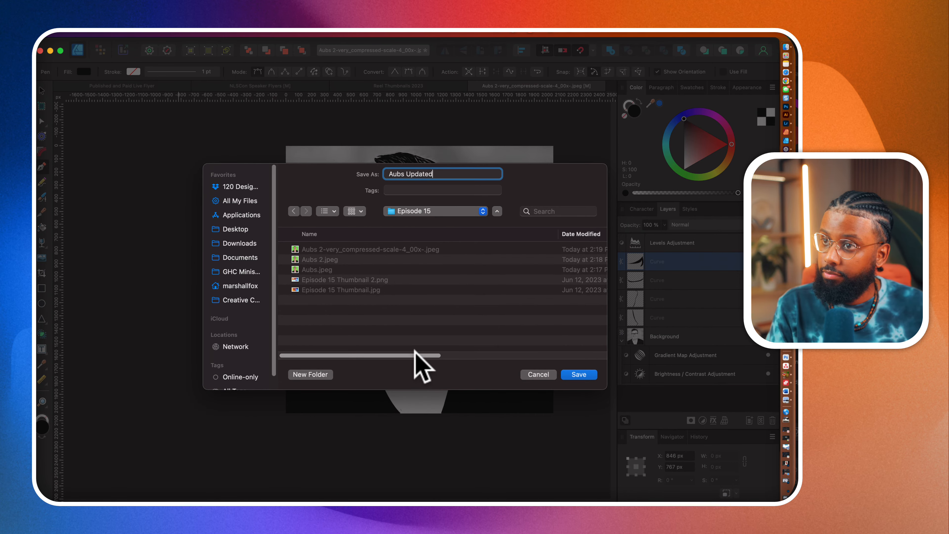
key("Return")
- Switch to Adobe Illustrator and delete the old traced portrait from the artboard above the colour photo
key("super+Tab")
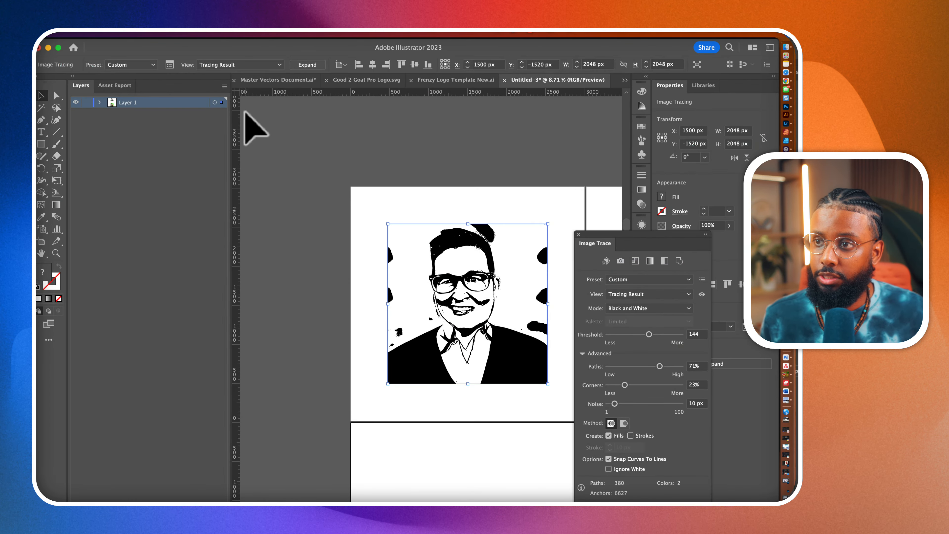
scroll(245, 113, "right", 6)
scroll(245, 112, "down", 2)
key("Delete")
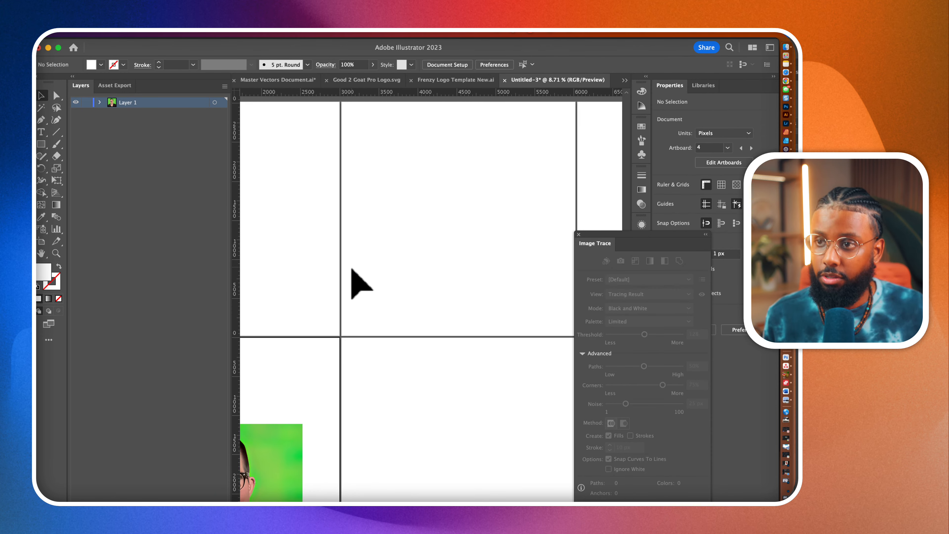
- Place Aubs Updated.png from the Episode 15 folder and position it over the empty artboard above the colour photo
scroll(299, 239, "left", 4)
left_click(112, 32)
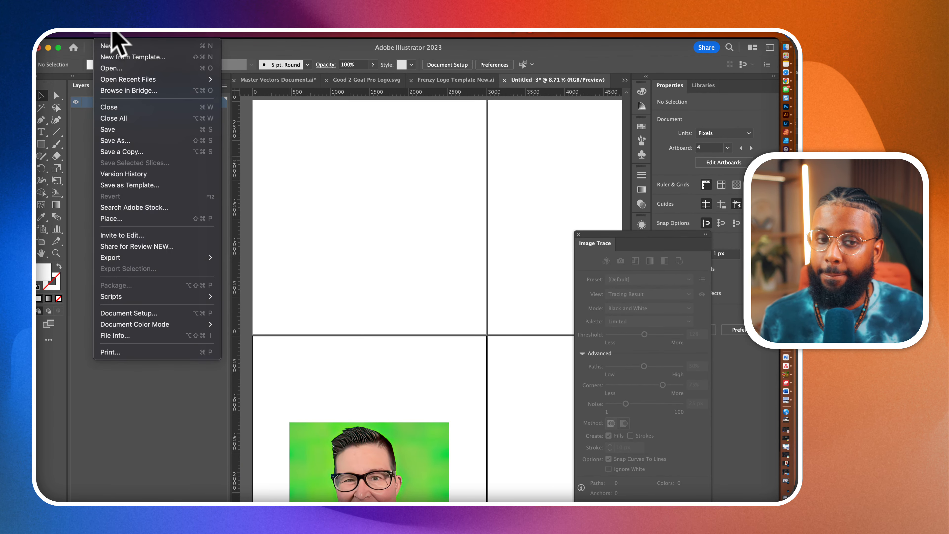
left_click(141, 217)
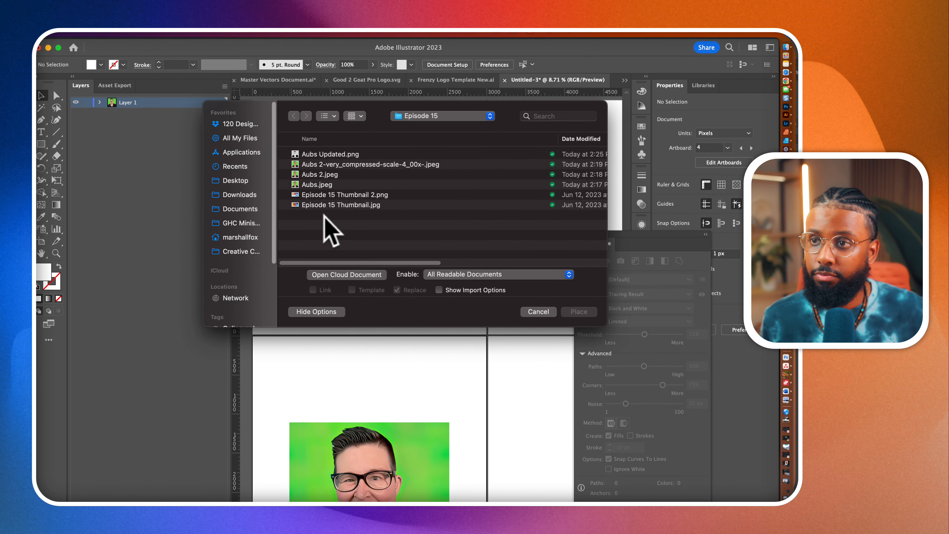
left_click(361, 156)
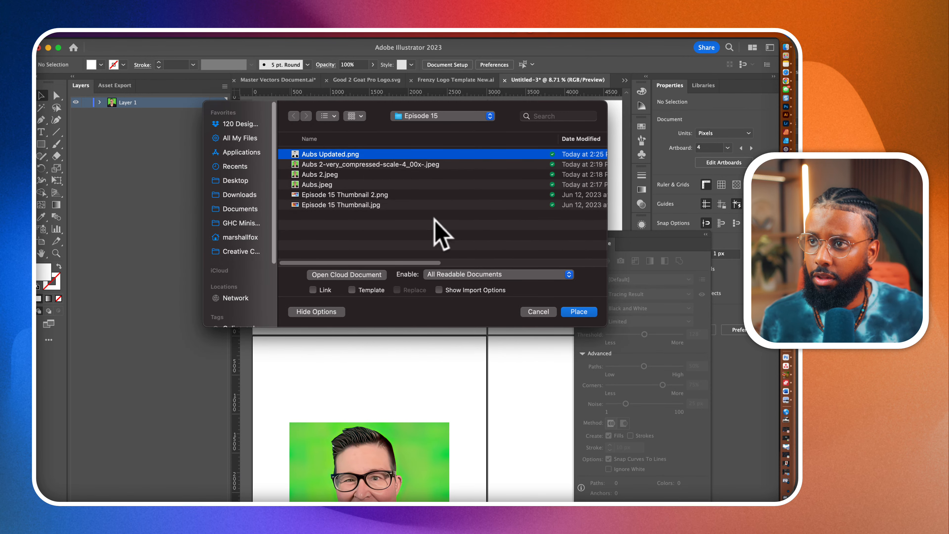
left_click(578, 313)
left_click(370, 242)
left_click_drag(360, 217, 347, 201)
scroll(348, 201, "up", 1)
scroll(348, 201, "left", 1)
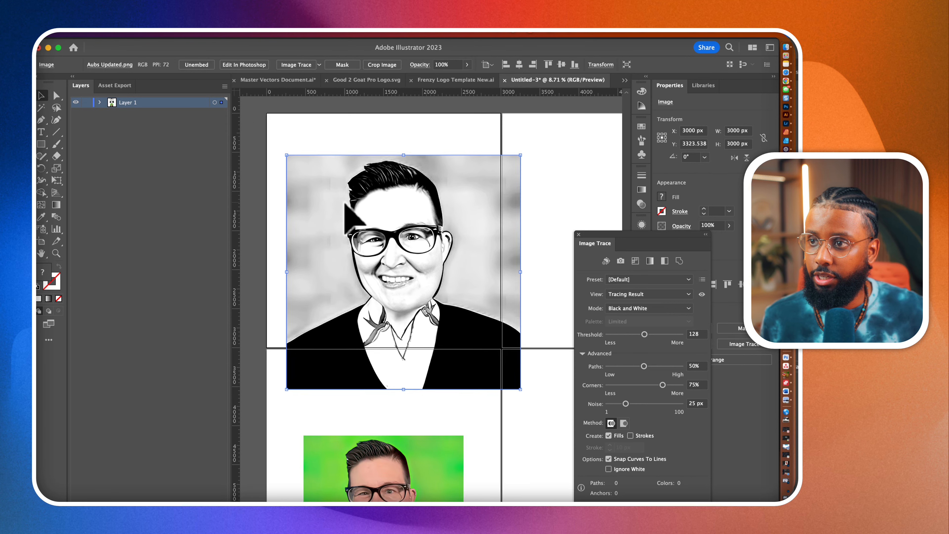
left_click_drag(402, 253, 387, 235)
- Run Image Trace on the placed portrait with the default black-and-white settings, accepting the large image size
scroll(428, 232, "up", 3)
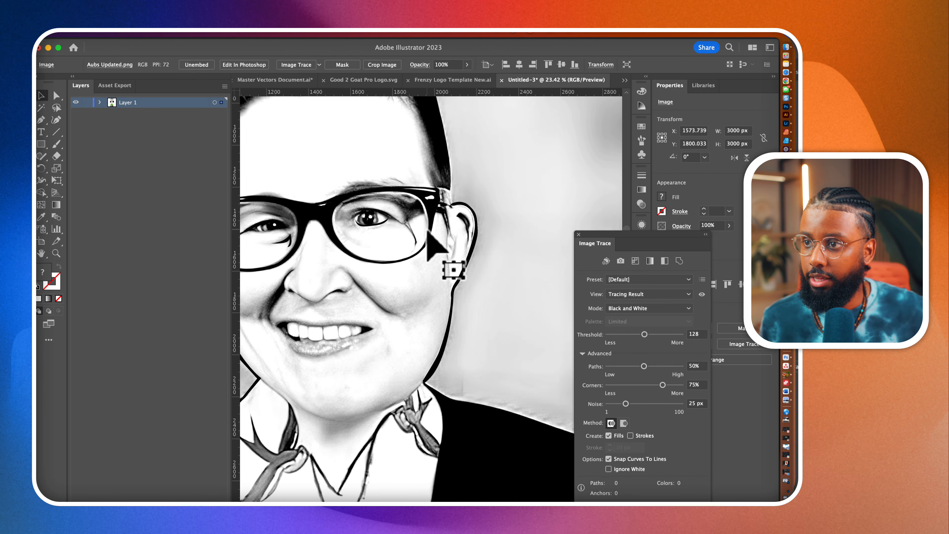
scroll(427, 240, "down", 2)
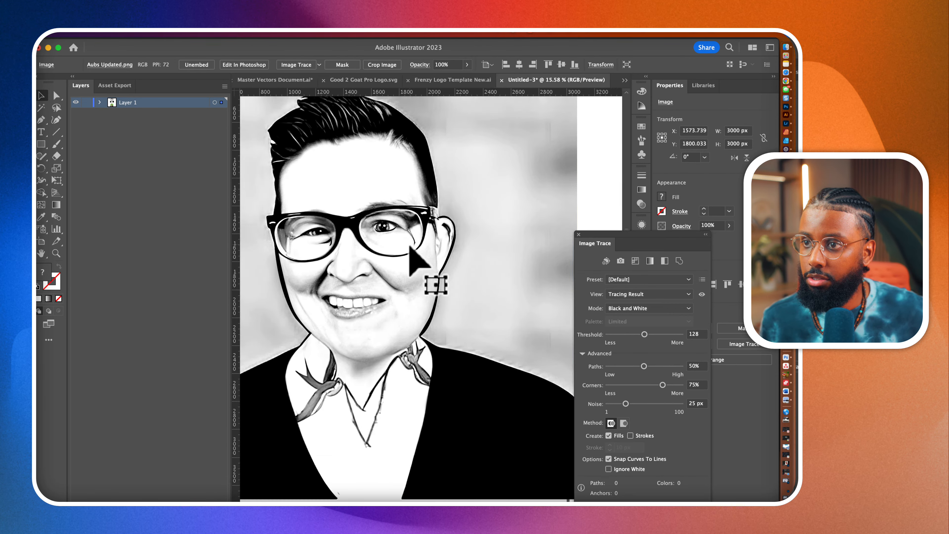
scroll(418, 254, "up", 4)
scroll(421, 232, "down", 4)
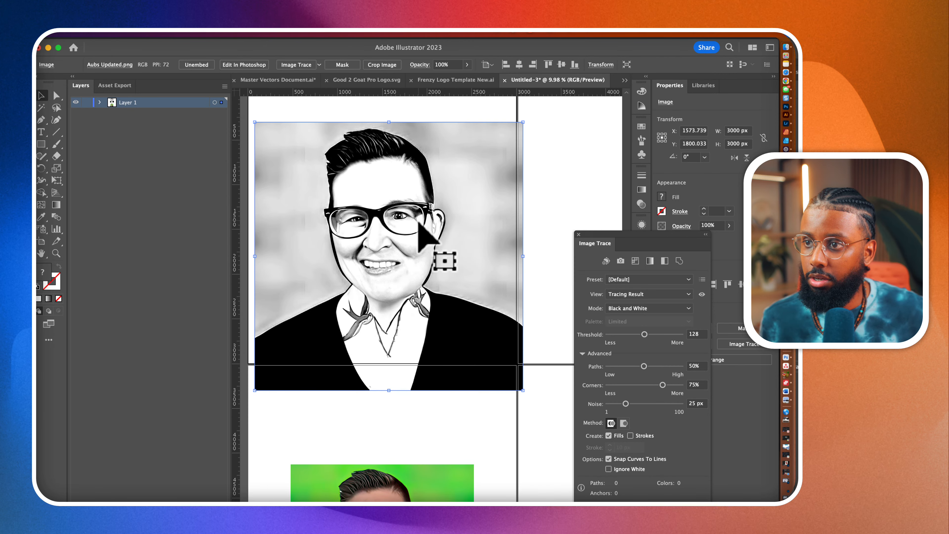
left_click(299, 64)
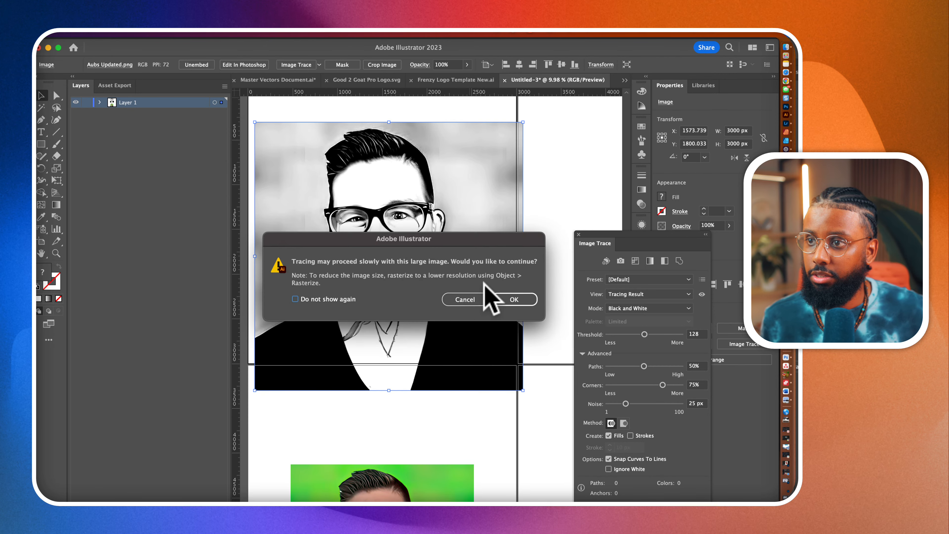
left_click(505, 297)
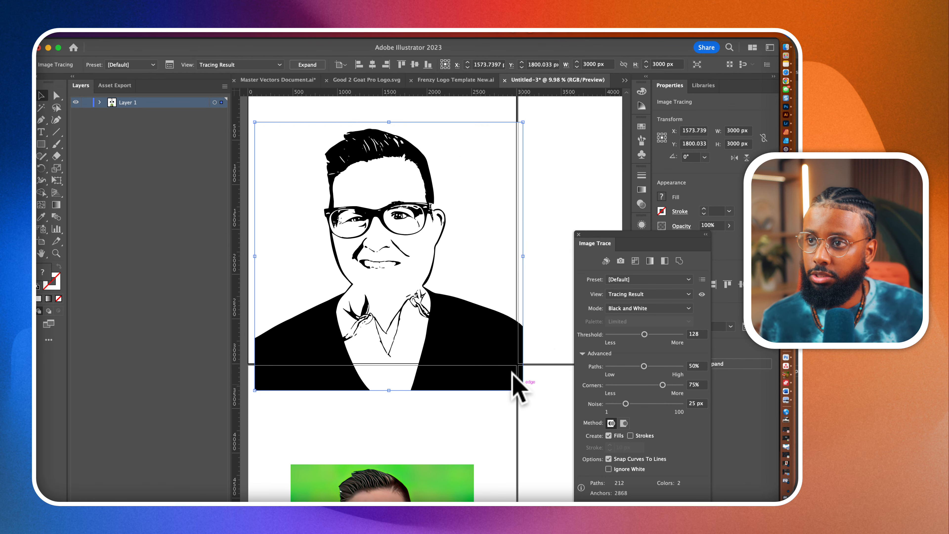
- Raise the tracing threshold to 182 and expand the traced portrait into editable vector paths
left_click_drag(644, 334, 653, 334)
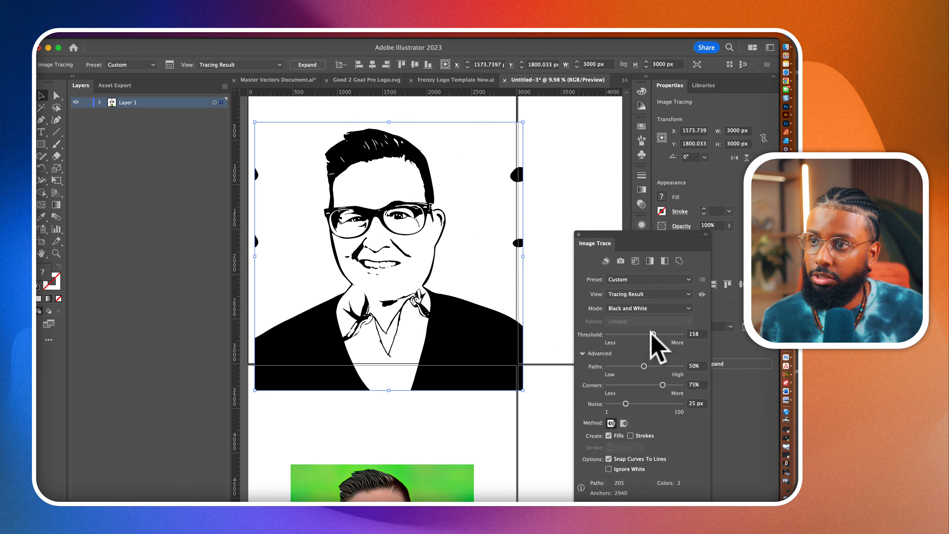
left_click(665, 334)
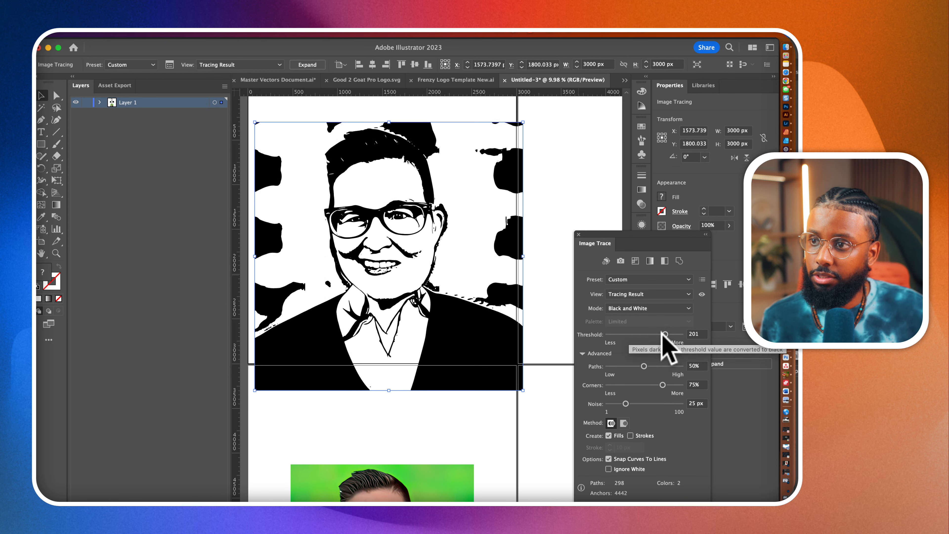
left_click(661, 333)
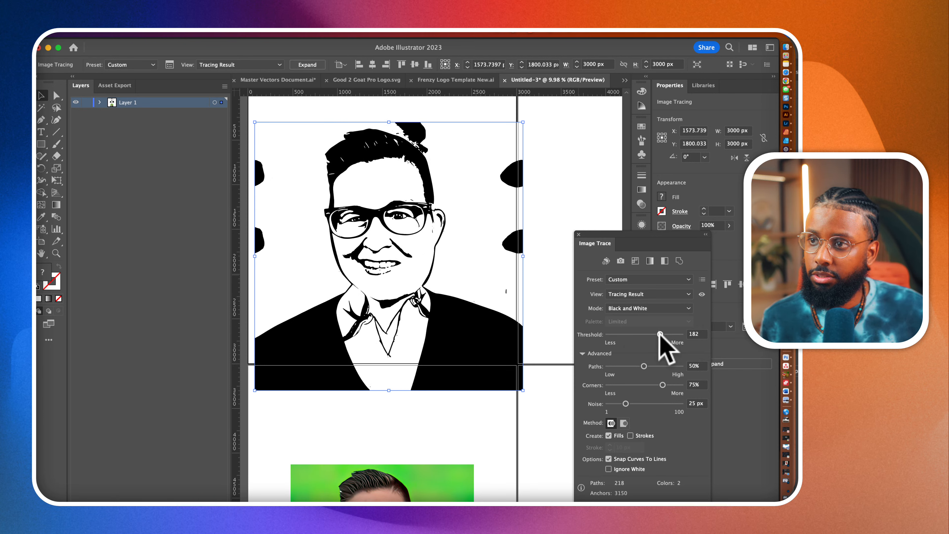
scroll(519, 321, "down", 2)
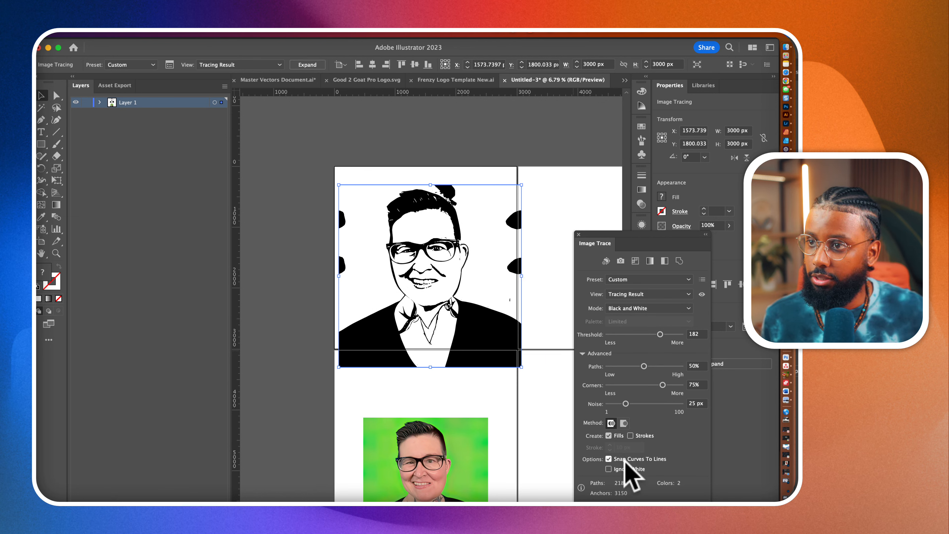
left_click_drag(660, 247, 662, 132)
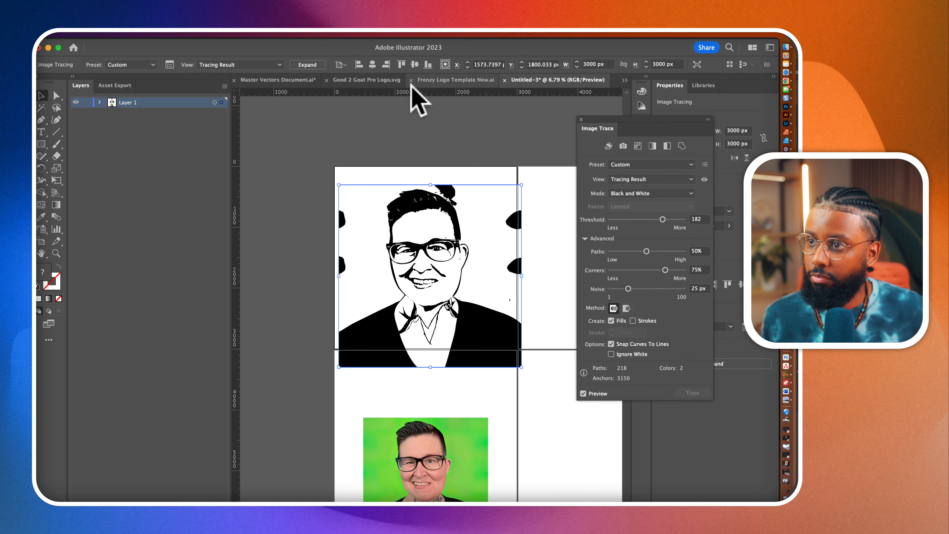
left_click(316, 64)
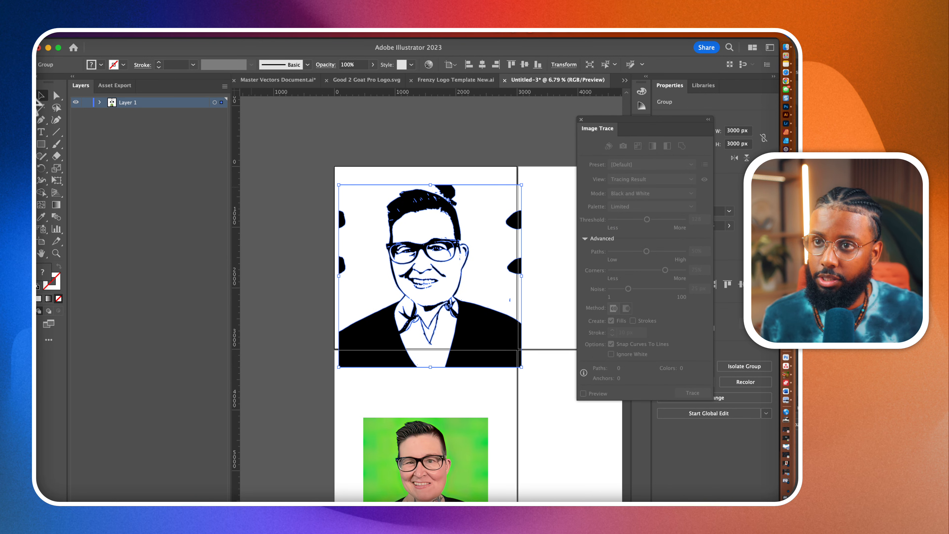
- Cover the traced portrait with a green-filled rectangle about 3999 × 4405 px and move it beneath the traced group
left_click(41, 146)
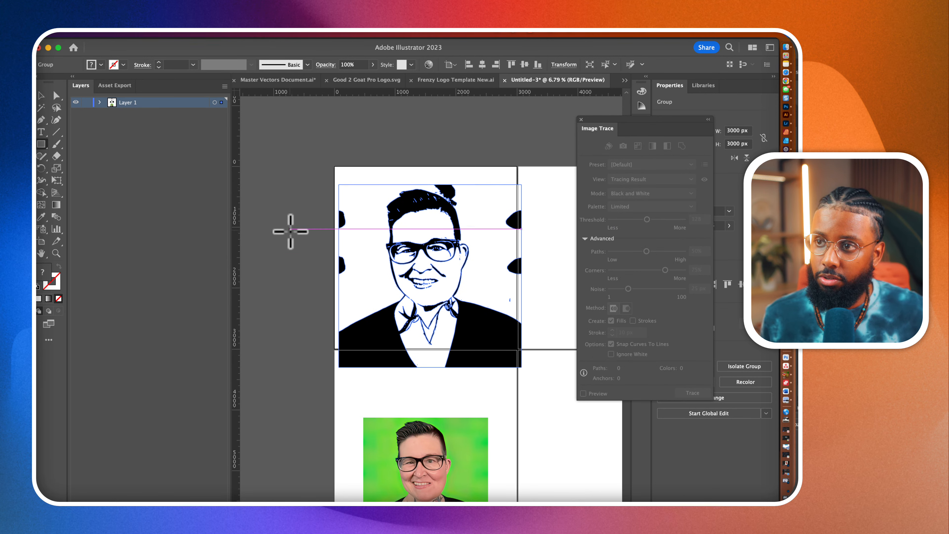
mouse_move(307, 149)
left_mouse_down()
mouse_move(328, 201)
mouse_move(550, 417)
left_mouse_up()
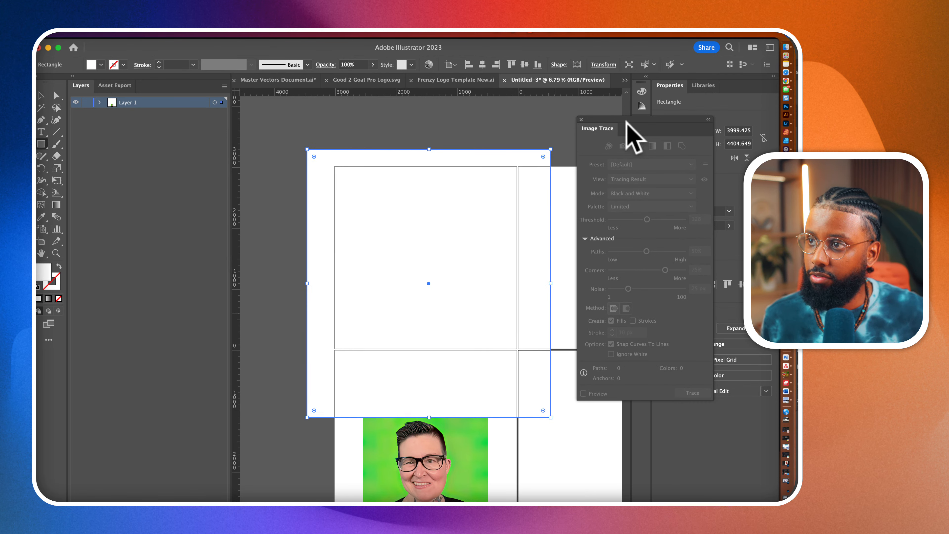
left_click_drag(627, 121, 510, 143)
left_click(662, 197)
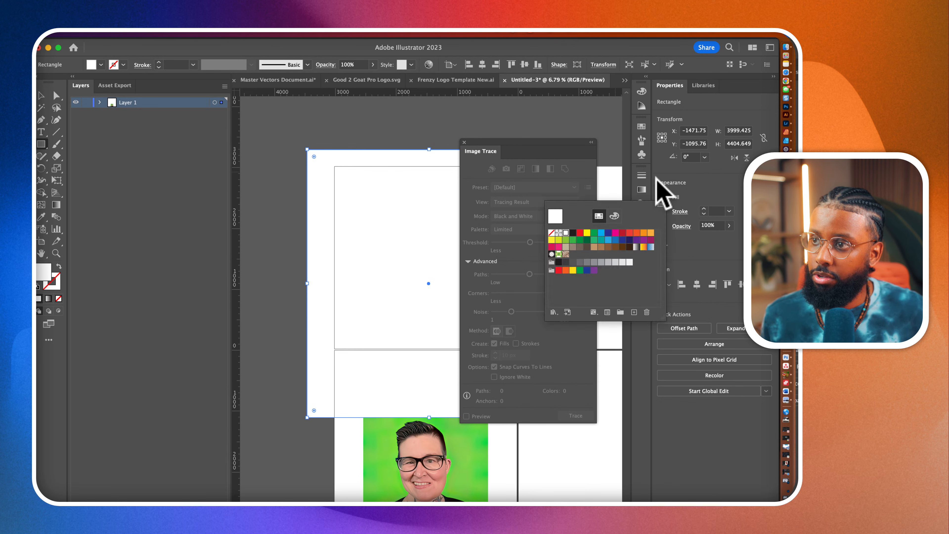
left_click(580, 233)
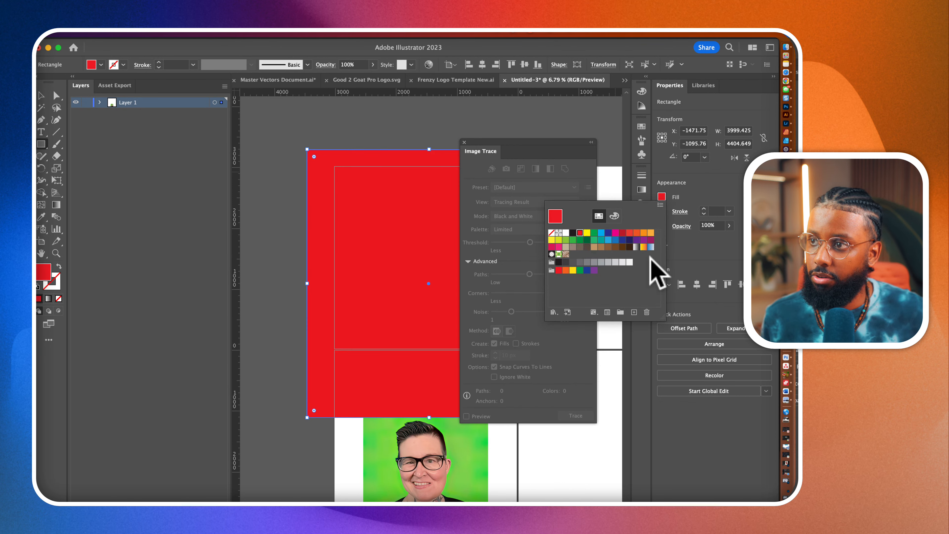
left_click(573, 240)
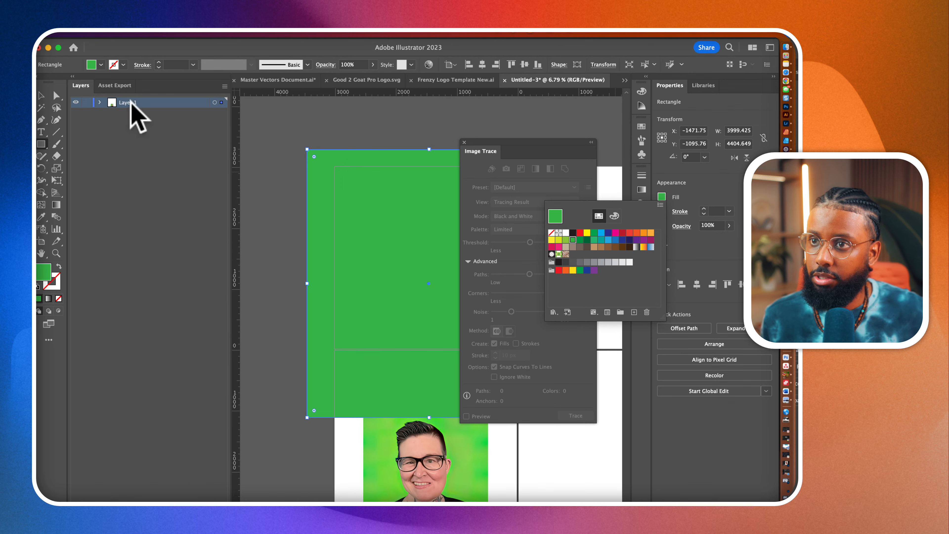
left_click(100, 102)
left_click_drag(142, 114, 139, 133)
- Close the Image Trace panel and delete the white background area to the right of the traced head
left_click(56, 96)
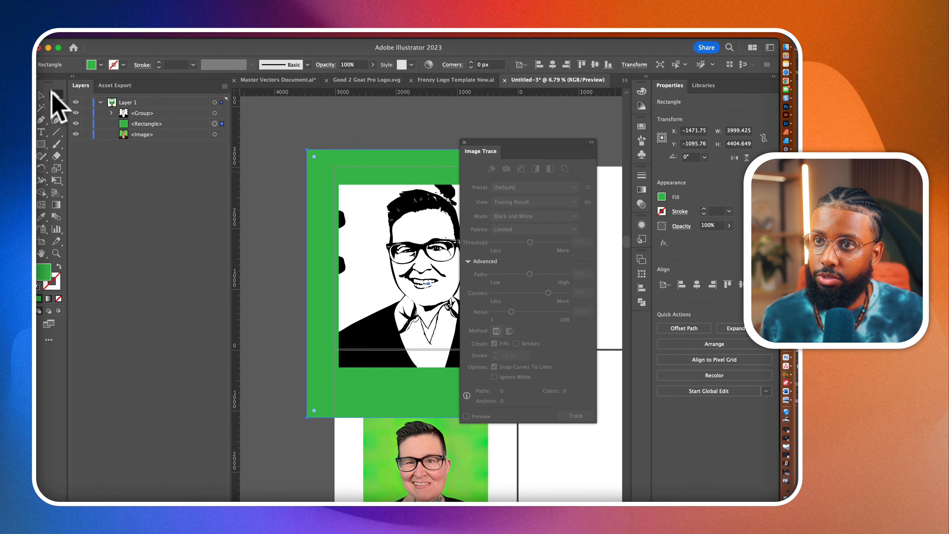
left_click(463, 143)
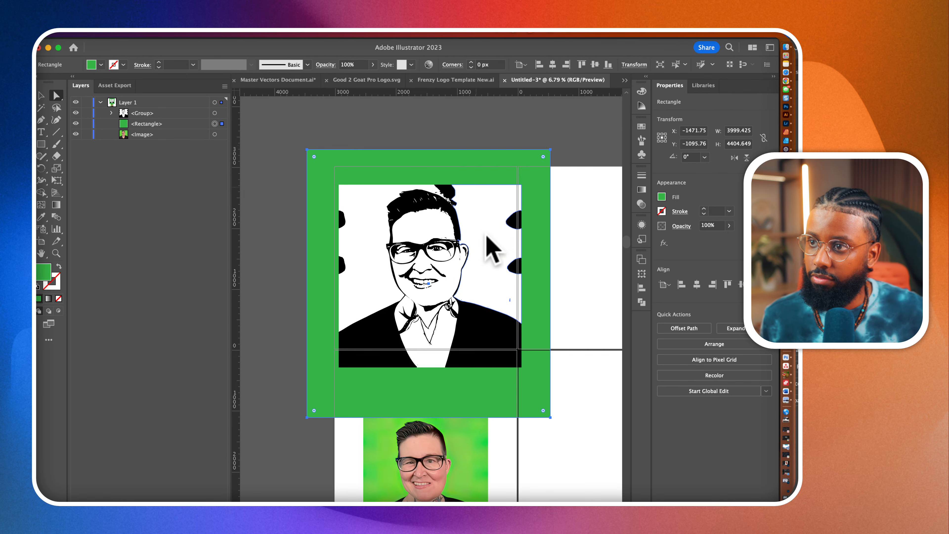
scroll(491, 262, "up", 5)
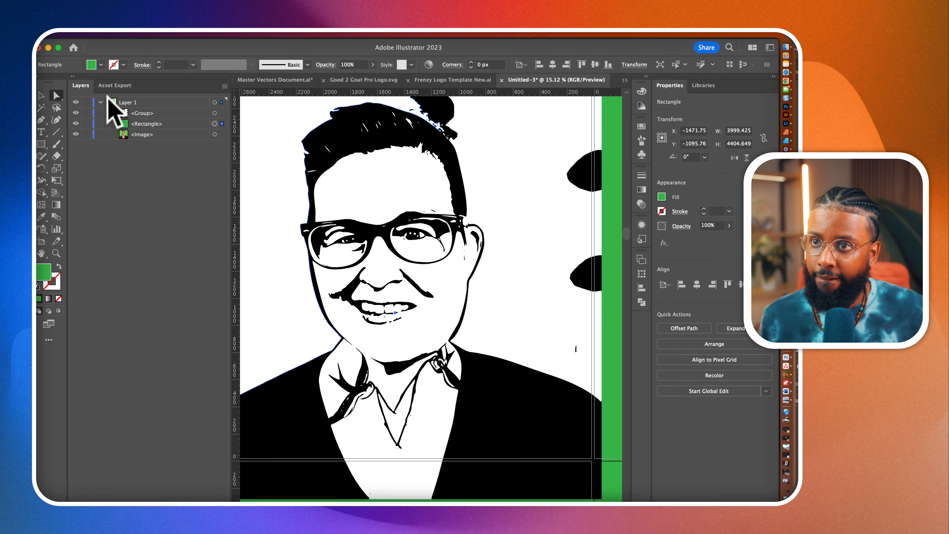
scroll(349, 275, "down", 2)
left_click(478, 251)
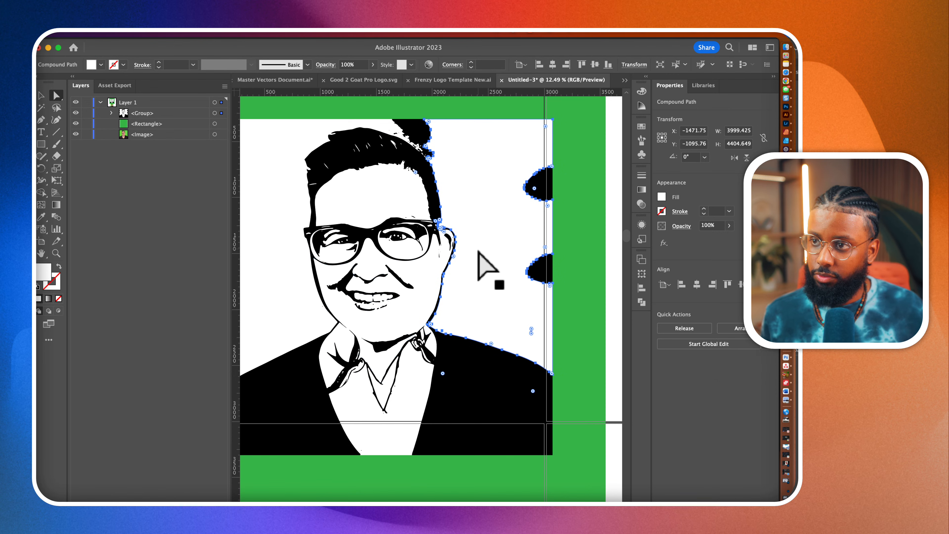
key("Delete")
- Lock the green rectangle and delete the black background blobs and small speck to the right of the portrait
left_click_drag(505, 181, 583, 331)
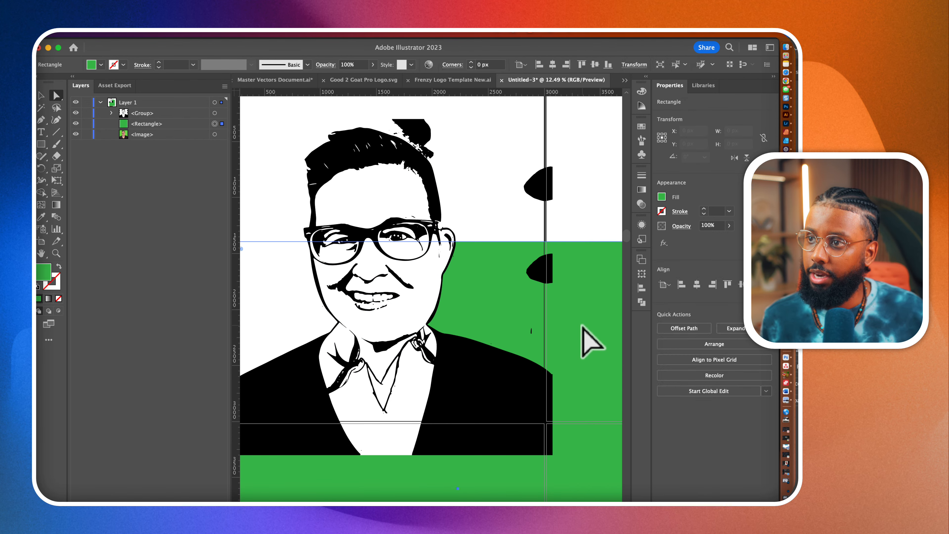
key("super+z")
left_click(87, 124)
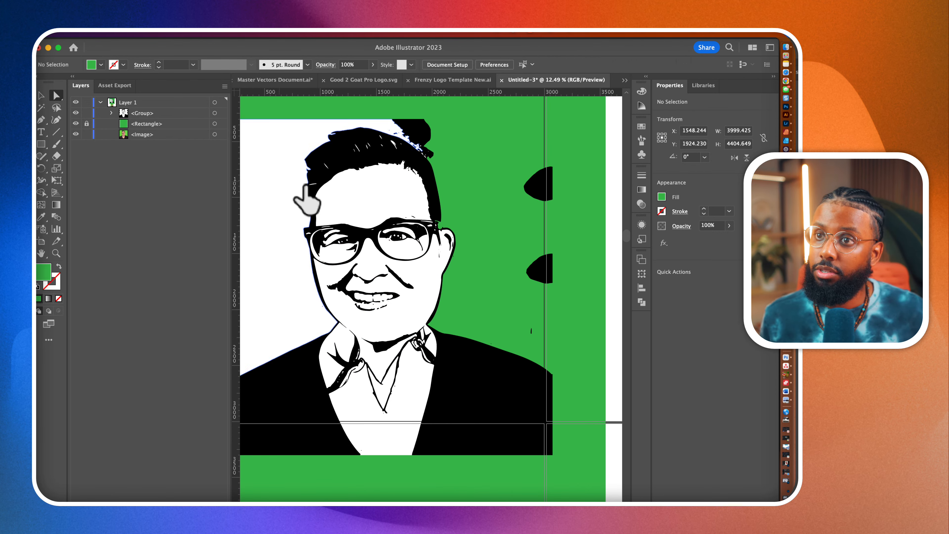
scroll(441, 191, "up", 1)
left_click_drag(523, 168, 589, 363)
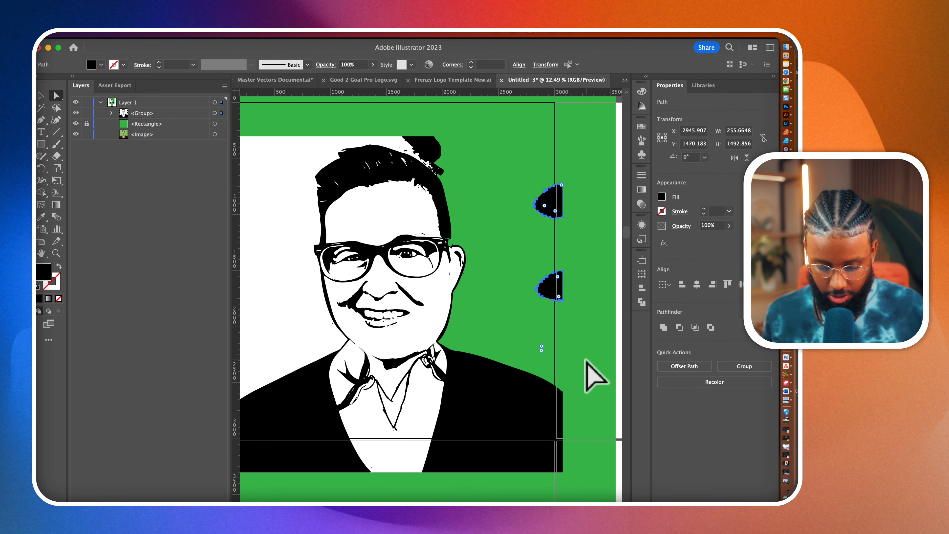
key("Delete")
- Delete the white background area to the left of the traced head
scroll(452, 228, "left", 2)
scroll(452, 194, "up", 1)
left_click(443, 161)
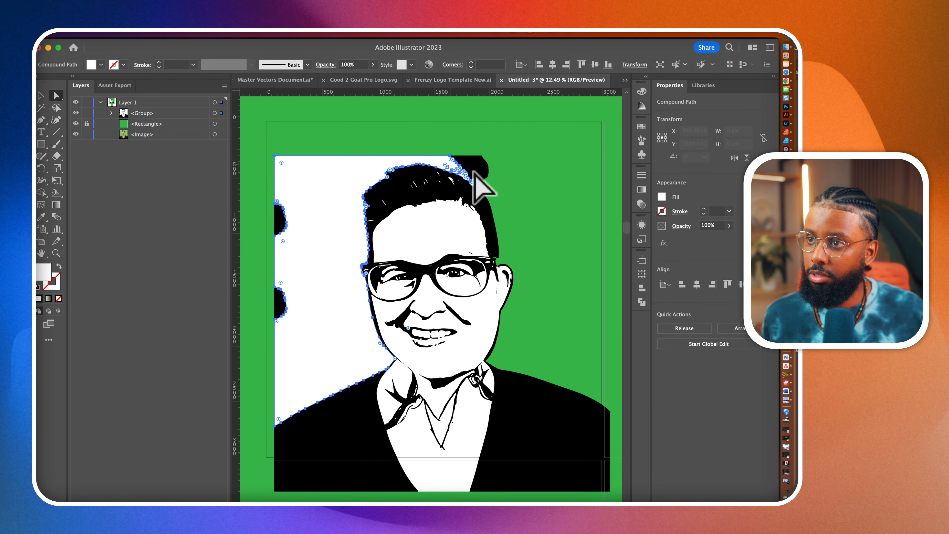
key("Delete")
- Try to delete the black tuft behind the upper right of the head, and undo the deletion
left_click(492, 172)
key("Delete")
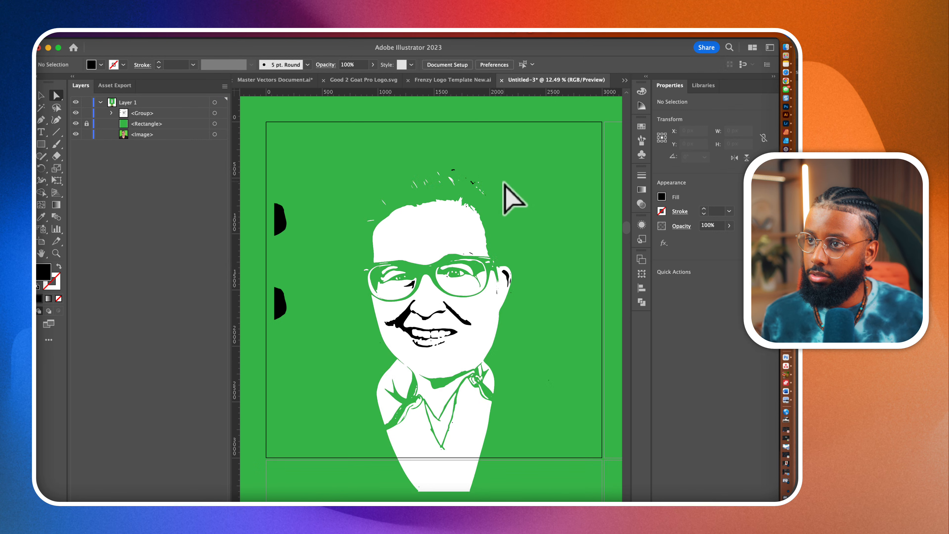
key("super+z")
left_click(487, 163)
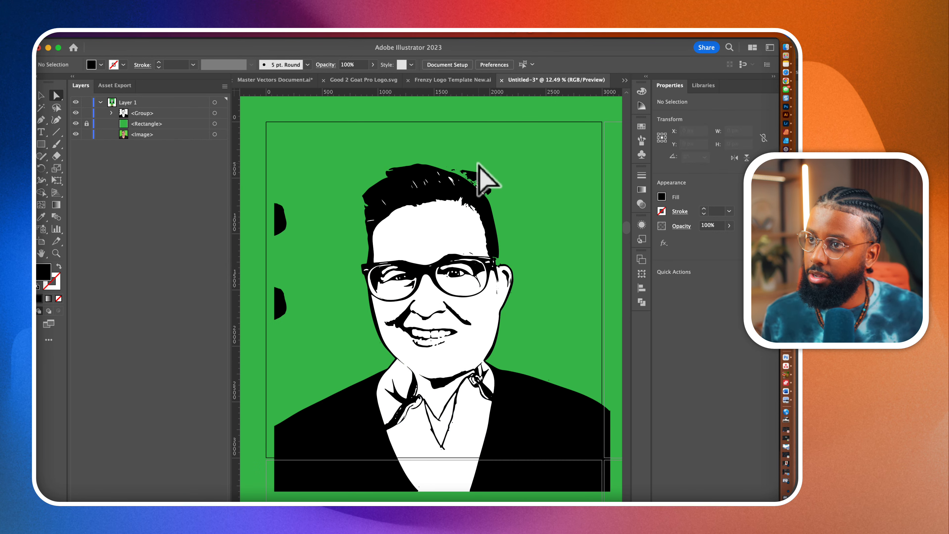
- Draw a closed black Pen shape that follows the hair's upper-right edge and encloses the unwanted tuft behind the head
scroll(483, 179, "up", 6)
scroll(502, 242, "up", 7)
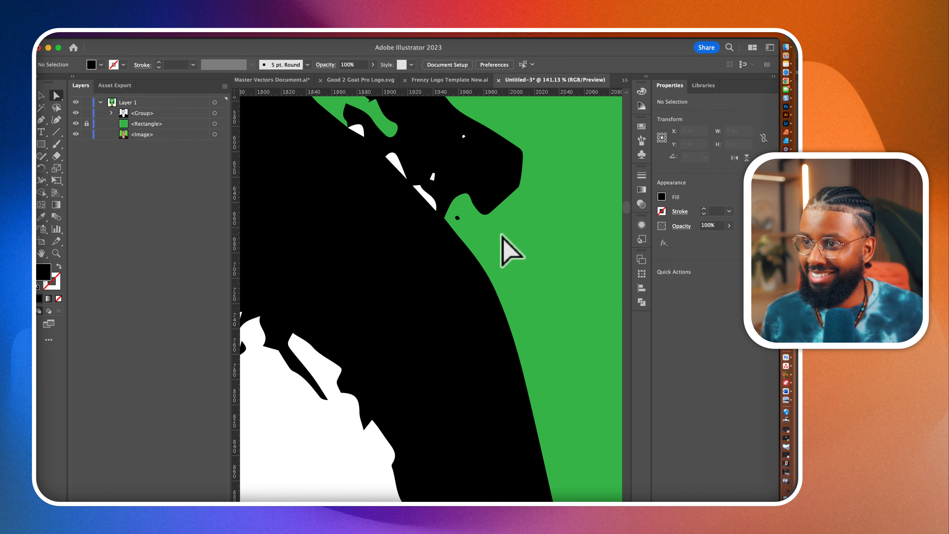
key("p")
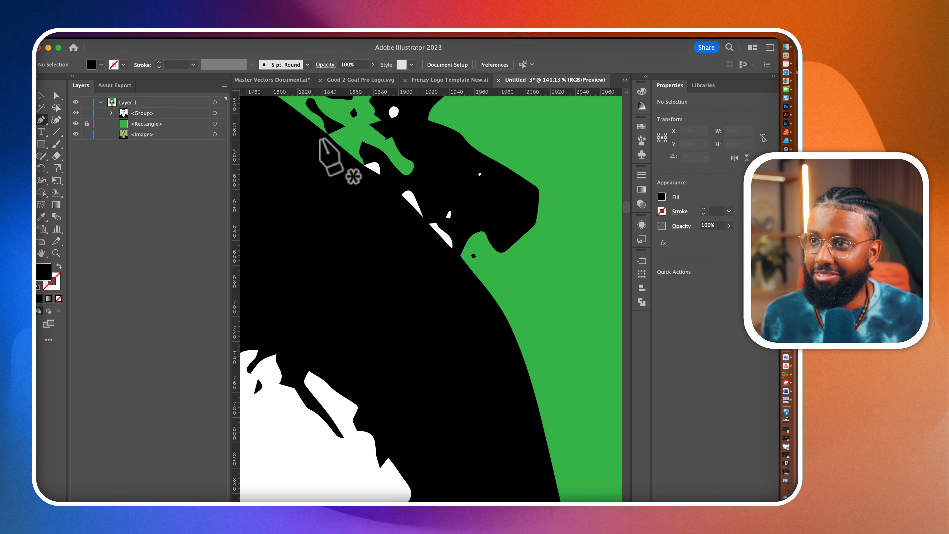
left_click(345, 147)
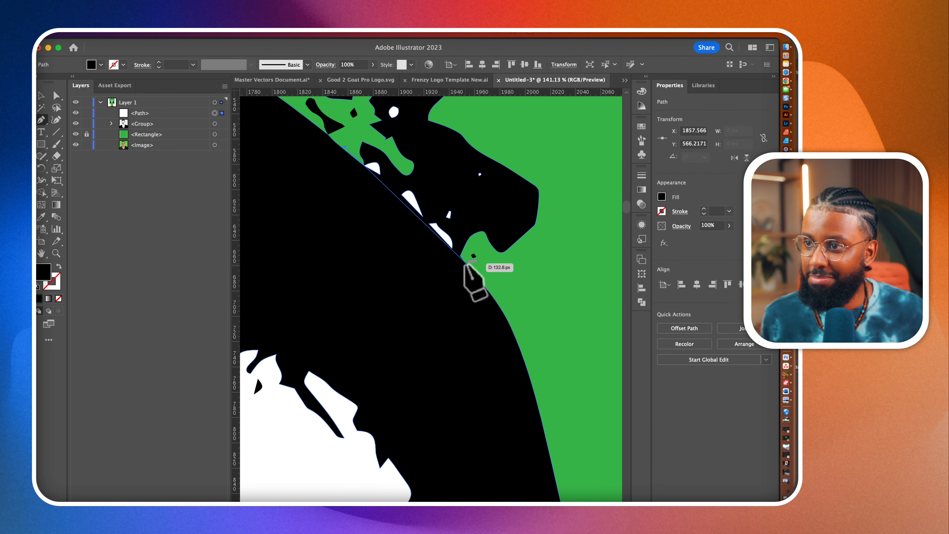
left_click_drag(466, 263, 491, 295)
scroll(490, 295, "down", 5)
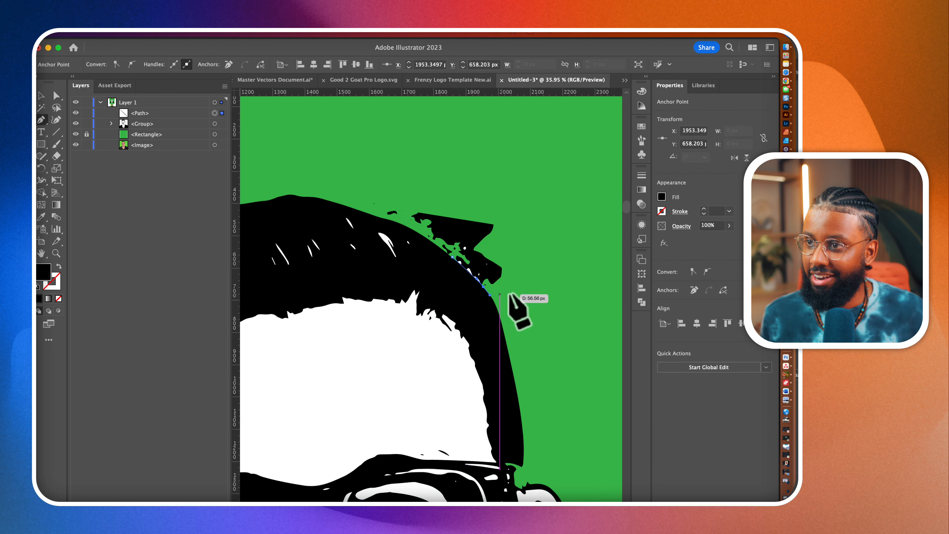
left_click(556, 277)
left_click(543, 232)
left_click(434, 144)
left_click(345, 169)
left_click(368, 206)
left_click(452, 256)
scroll(452, 257, "down", 3)
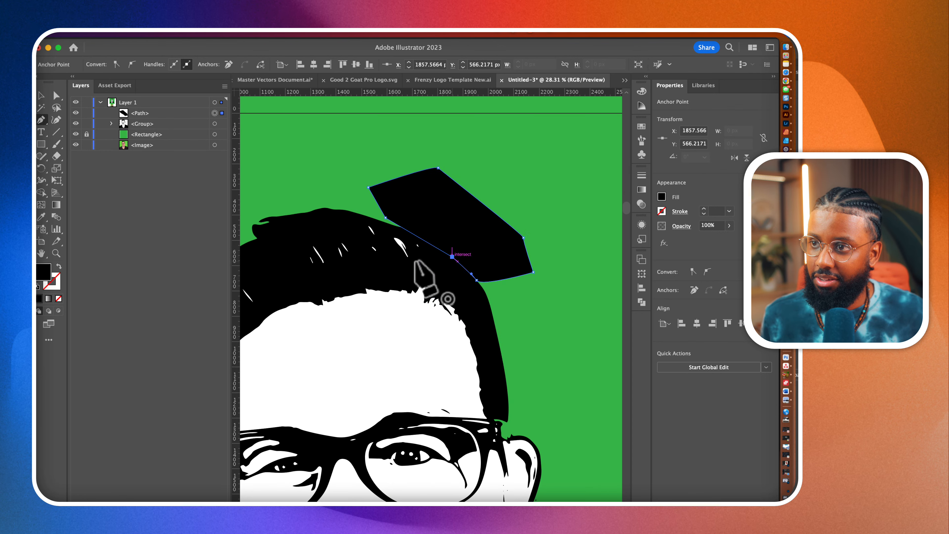
- Select the drawn shape together with the traced portrait and cut away the enclosed tuft using Shape Builder
left_click(57, 96)
scroll(335, 197, "down", 6)
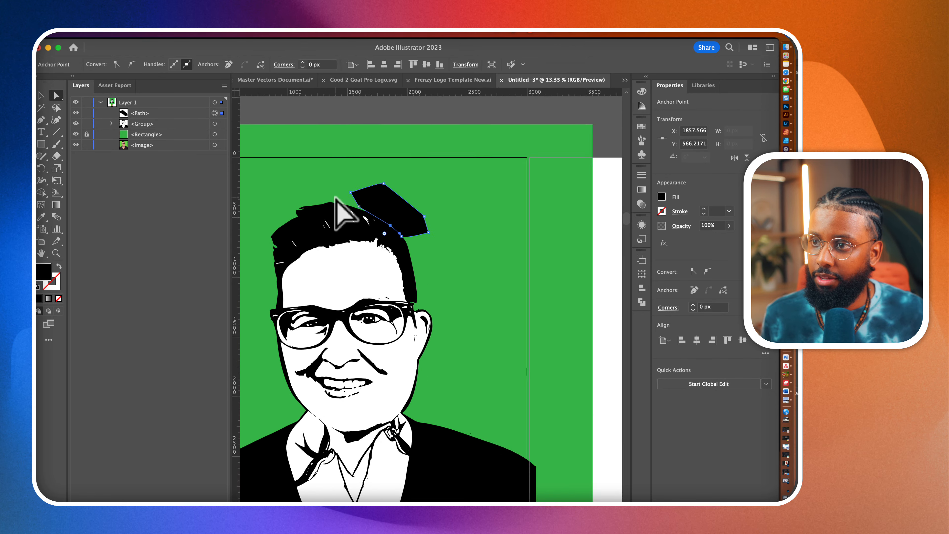
left_click(272, 136)
left_click_drag(272, 136, 528, 434)
scroll(528, 434, "up", 4)
scroll(526, 412, "left", 2)
scroll(525, 412, "up", 1)
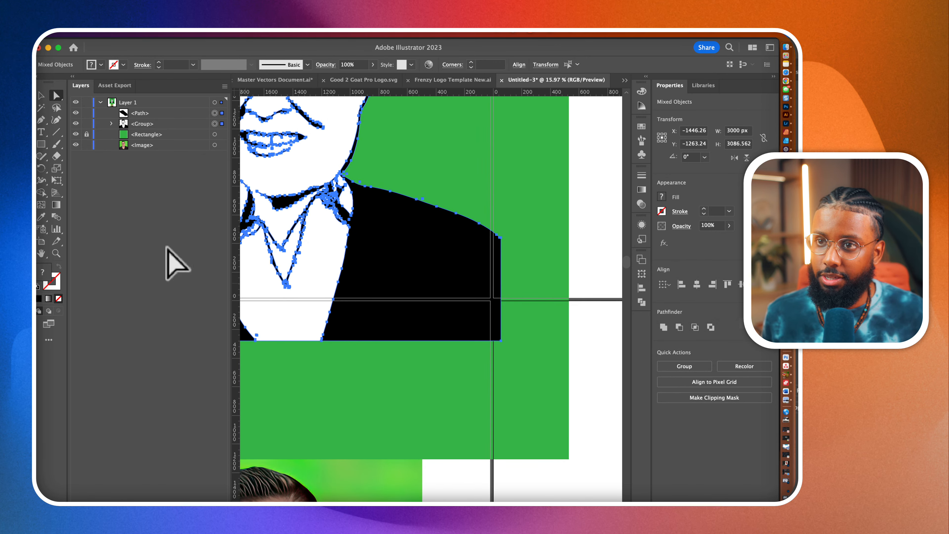
left_click(41, 192)
scroll(328, 233, "up", 10)
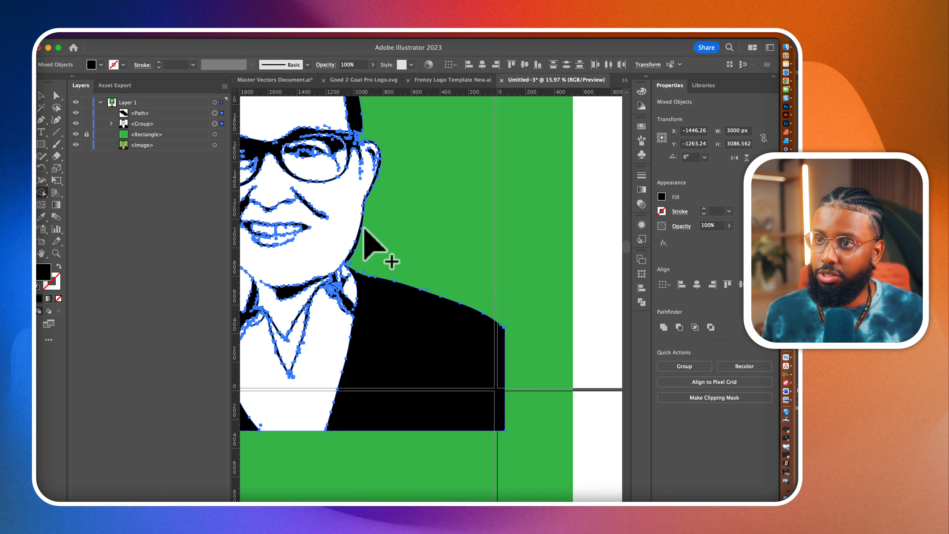
scroll(365, 230, "up", 15)
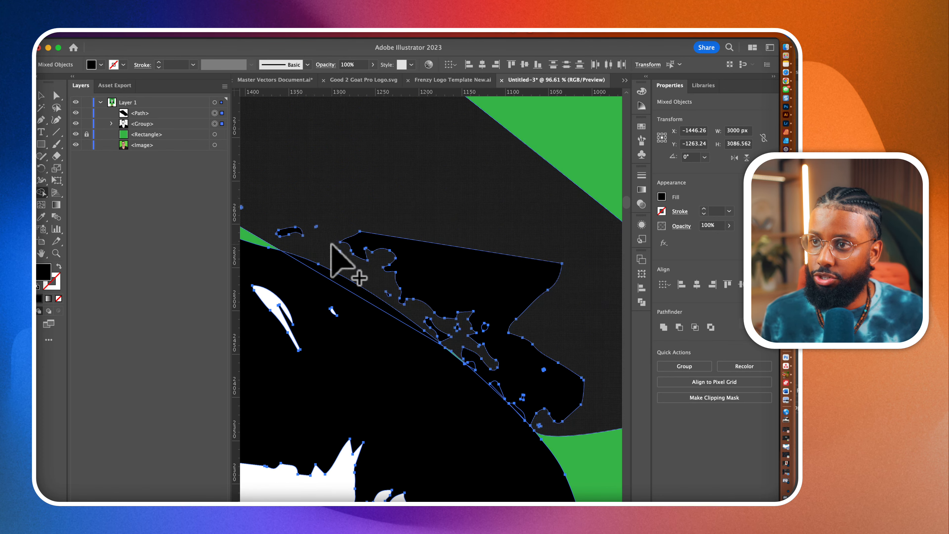
left_click_drag(331, 245, 541, 420)
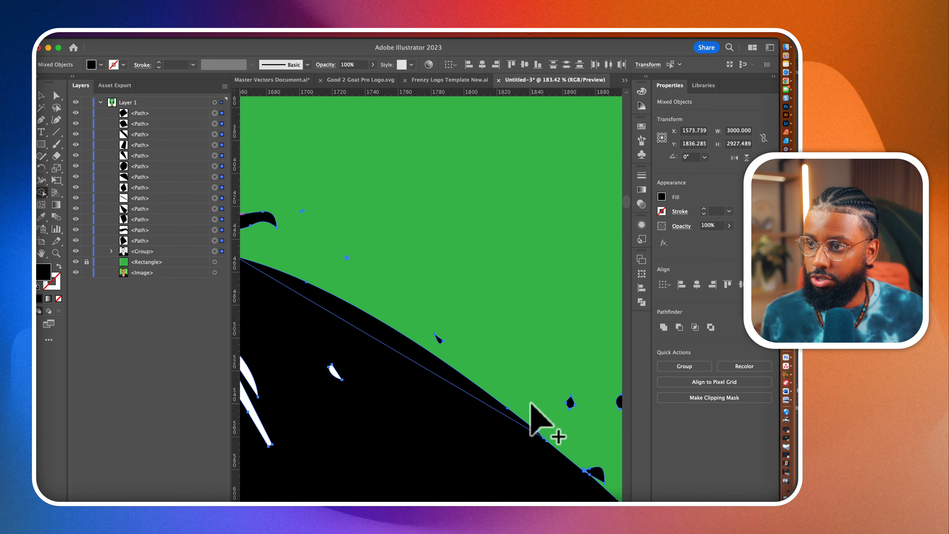
- Subtract the leftover fragments along the hair's upper-right edge using Shape Builder
scroll(516, 400, "down", 2)
scroll(516, 400, "right", 2)
left_click(538, 447, "alt")
left_click(538, 446, "alt")
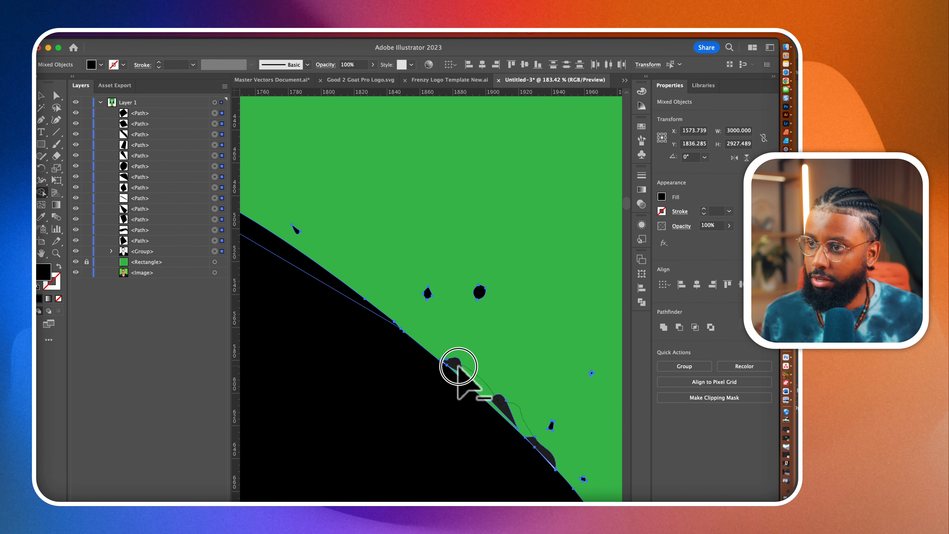
scroll(465, 314, "down", 5)
left_click(452, 306, "alt")
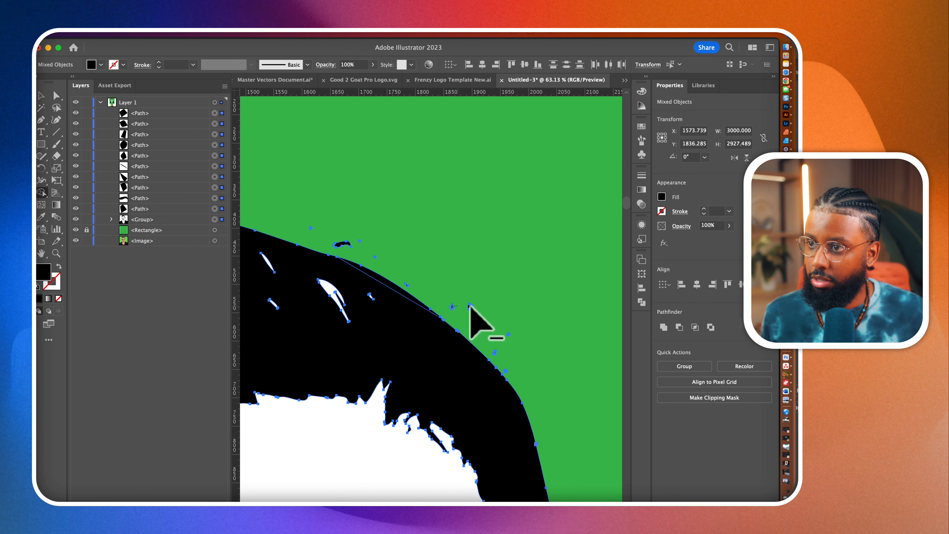
left_click(470, 306, "alt")
scroll(400, 280, "down", 3)
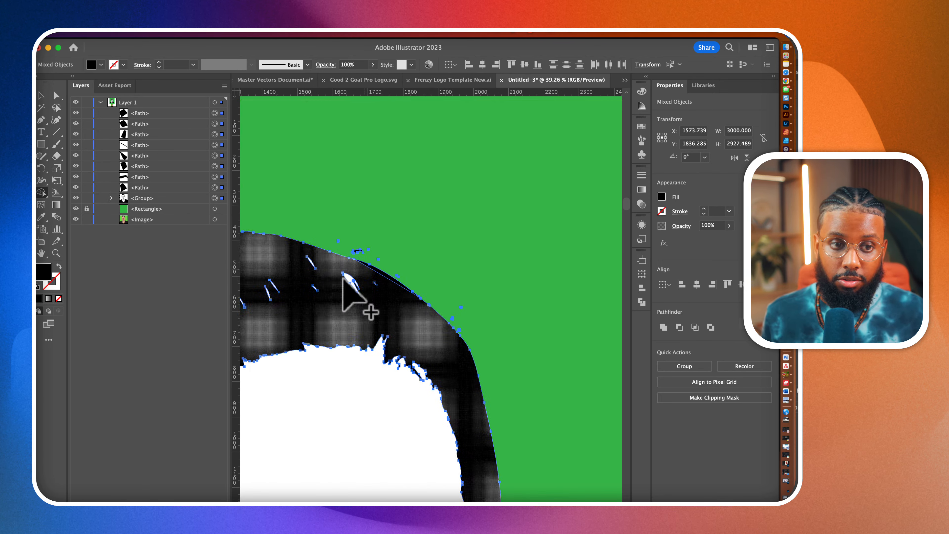
- Deselect the artwork and delete the stray black specks beside the lower part of the hair's right edge
left_click(56, 96)
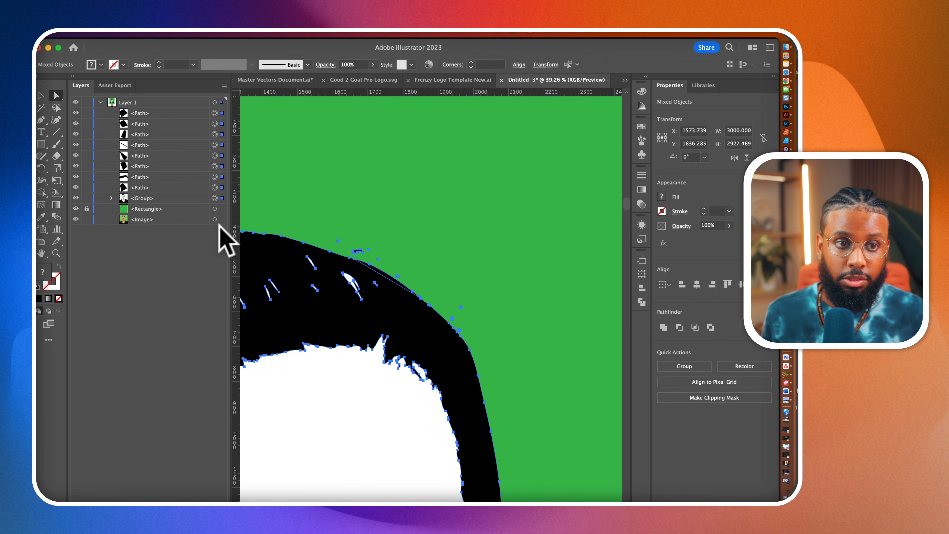
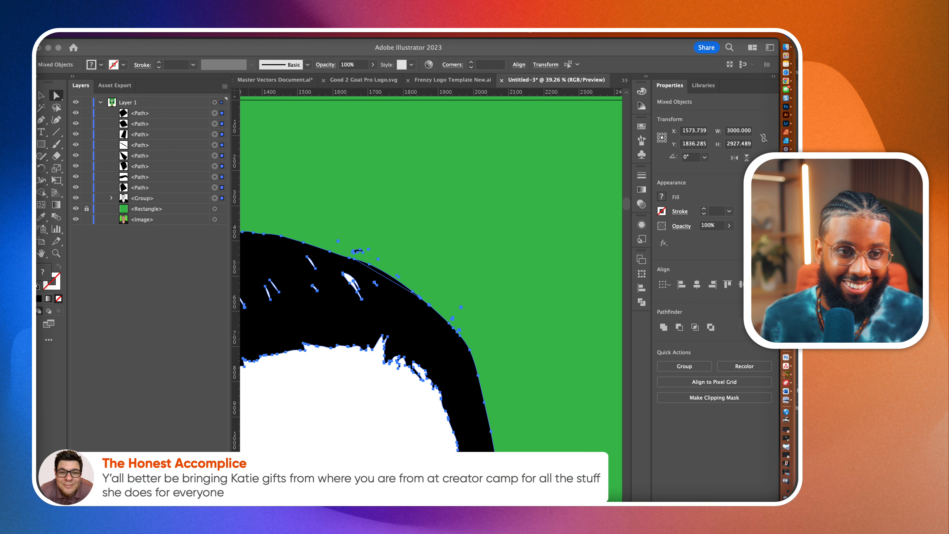
left_click(525, 377)
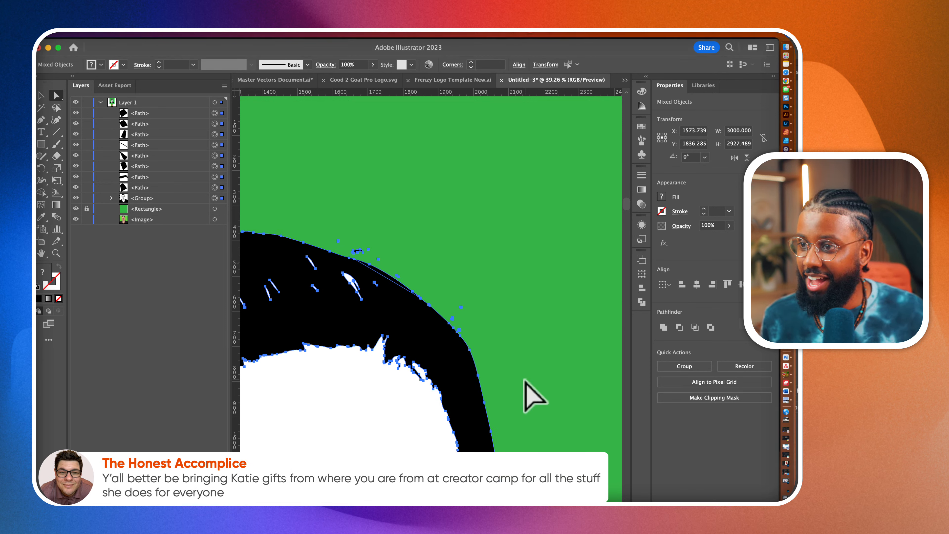
left_click(444, 286)
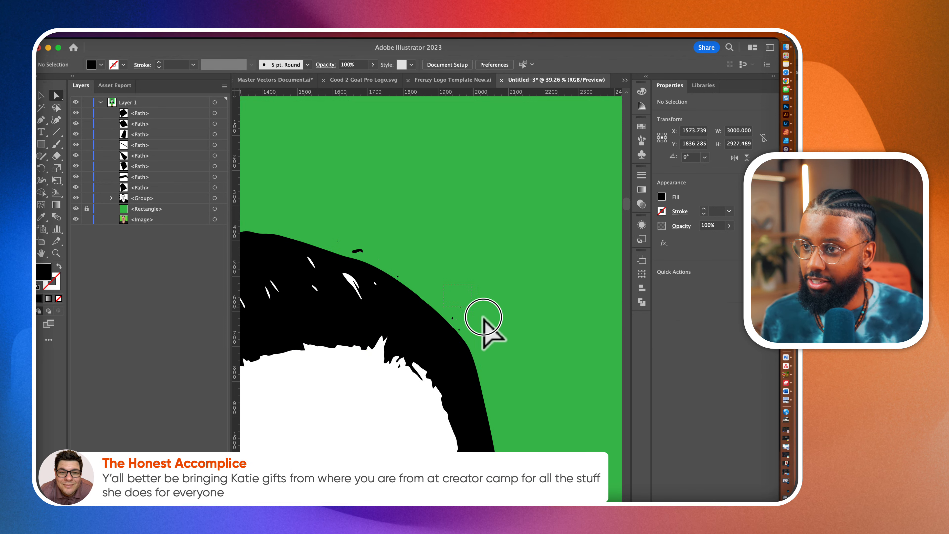
left_click(496, 321)
key("Delete")
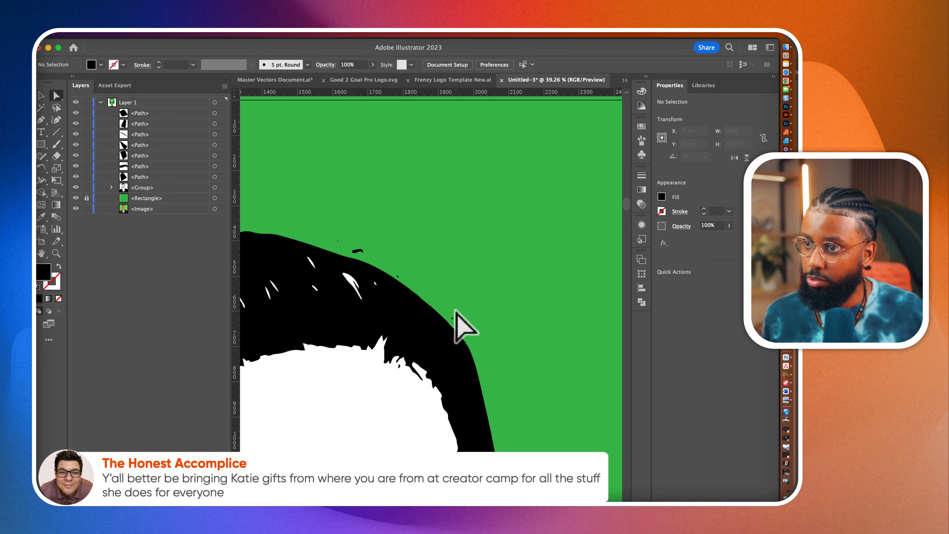
scroll(455, 311, "up", 4)
left_click_drag(446, 321, 459, 332)
key("Delete")
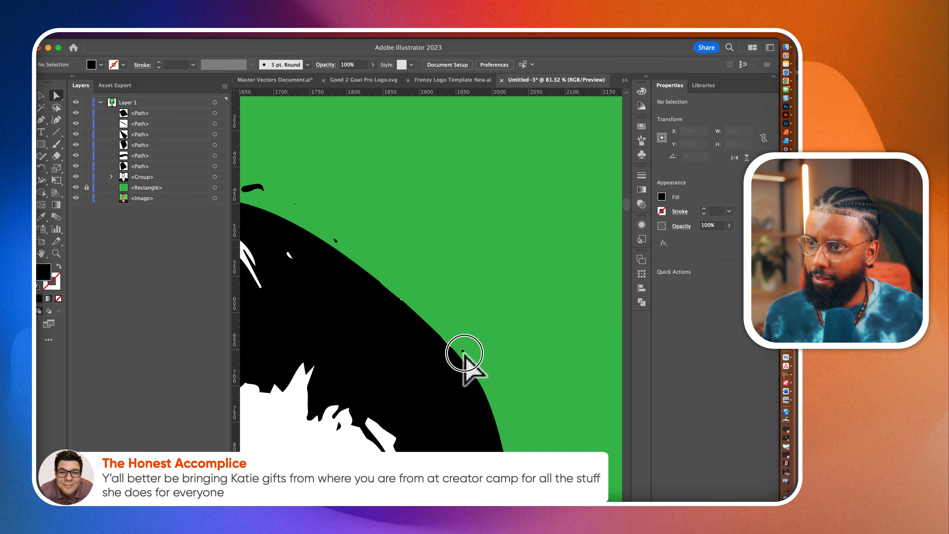
left_click(463, 353)
key("Delete")
- Delete the small curved fragment and the remaining black specks above the top of the hair
scroll(477, 372, "up", 3)
scroll(478, 372, "left", 4)
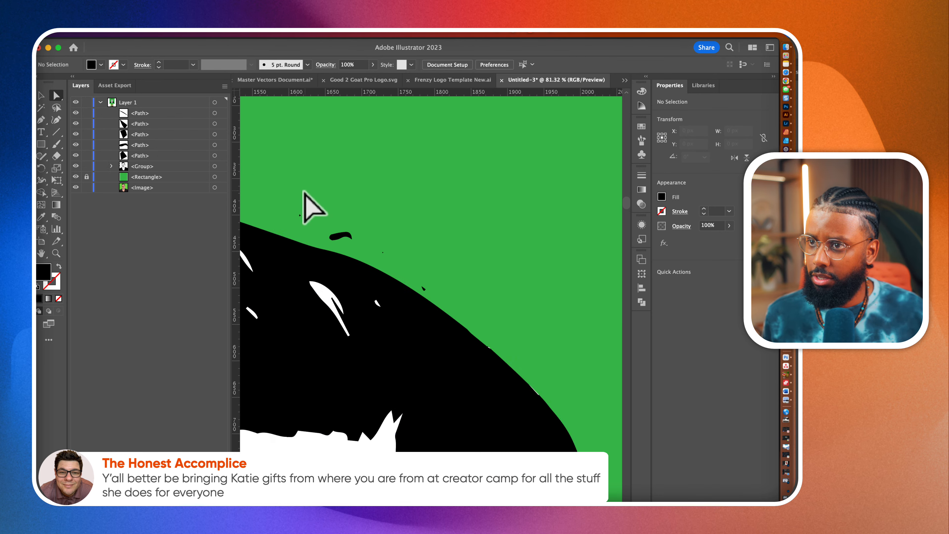
left_click(299, 215)
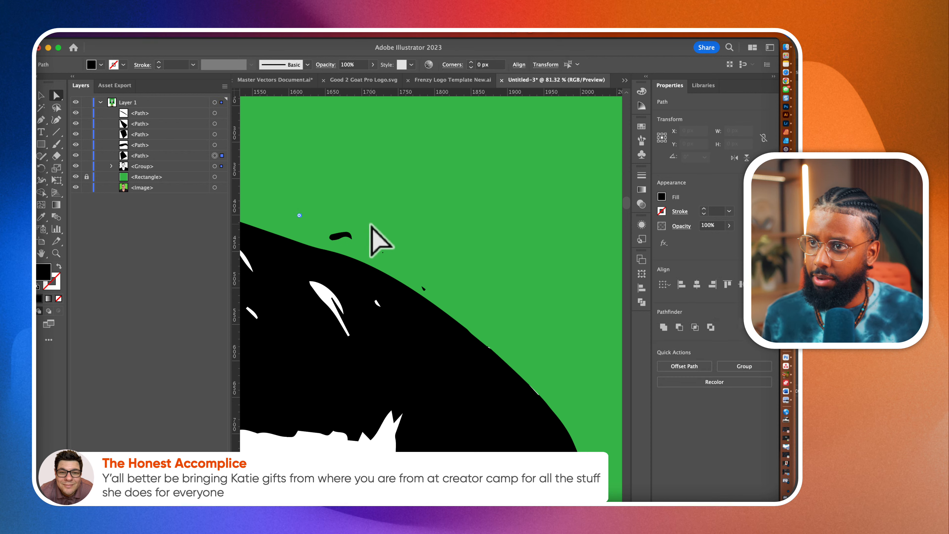
key("Delete")
left_click(340, 235)
key("Delete")
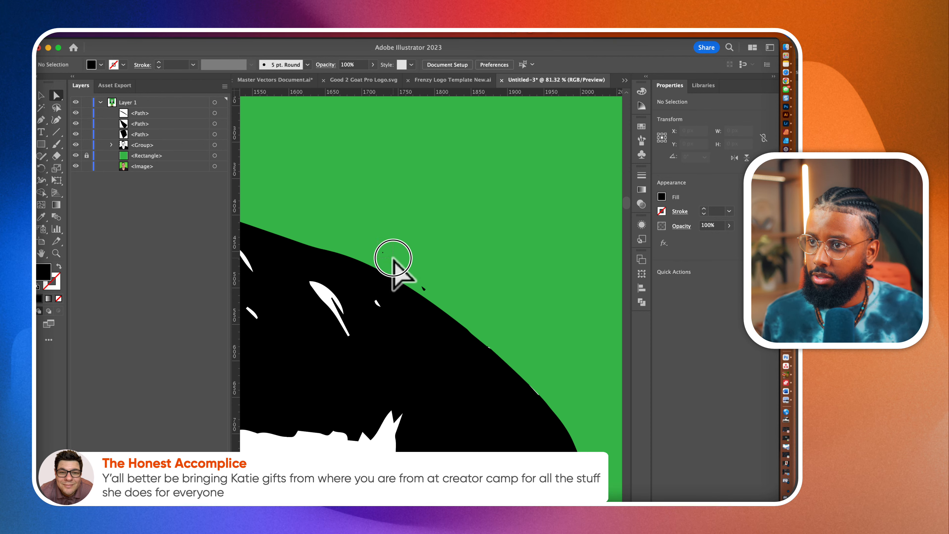
left_click(392, 258)
key("Delete")
left_click_drag(418, 278, 430, 291)
key("Delete")
- Delete the two black background blobs to the left of the portrait
scroll(430, 291, "down", 5)
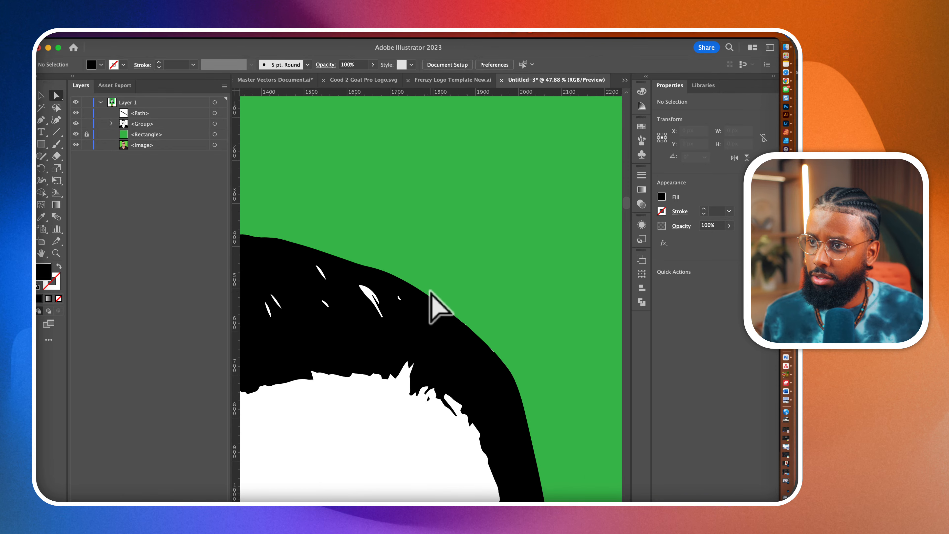
scroll(430, 291, "left", 5)
scroll(430, 291, "down", 5)
scroll(430, 291, "left", 5)
left_click_drag(333, 249, 391, 448)
key("Delete")
scroll(392, 448, "down", 3)
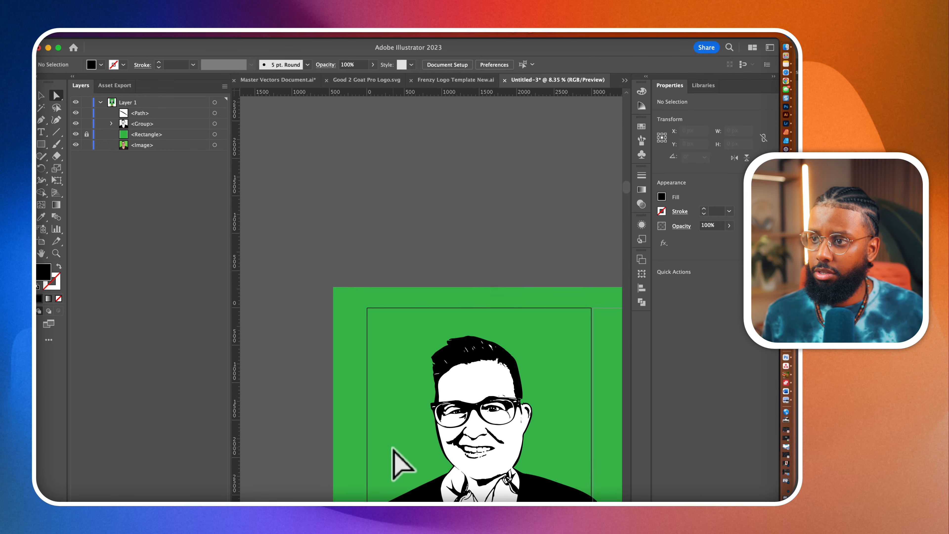
scroll(392, 449, "down", 3)
scroll(530, 409, "up", 5)
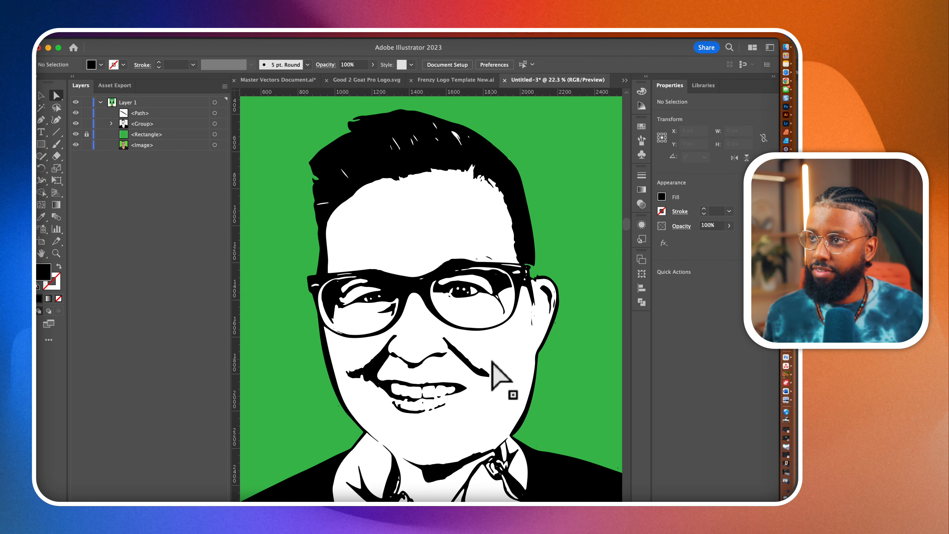
- Draw a curved path about 84 px wide and 167 px tall with the Pen tool over the left side of the hair, with a white 12 pt stroke
scroll(417, 122, "up", 1)
scroll(417, 121, "up", 2)
scroll(417, 121, "left", 1)
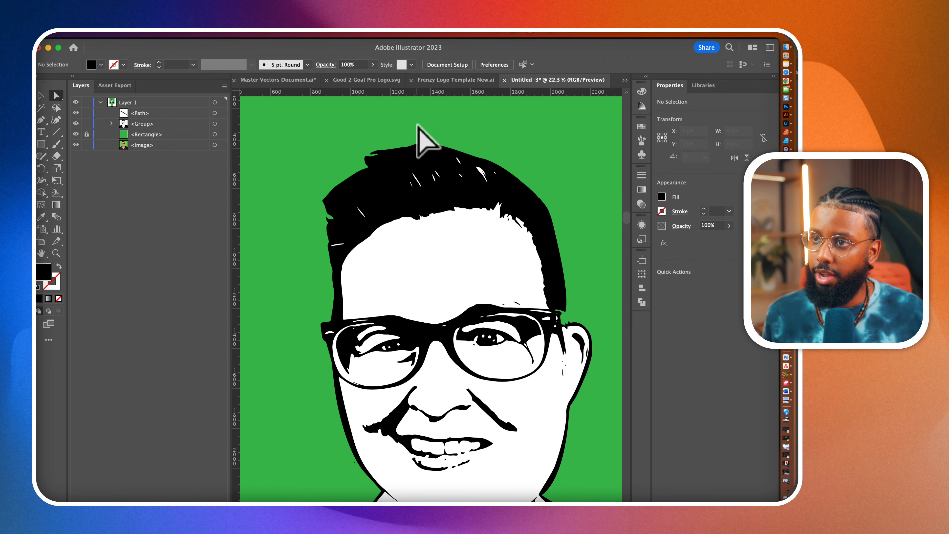
left_click(41, 120)
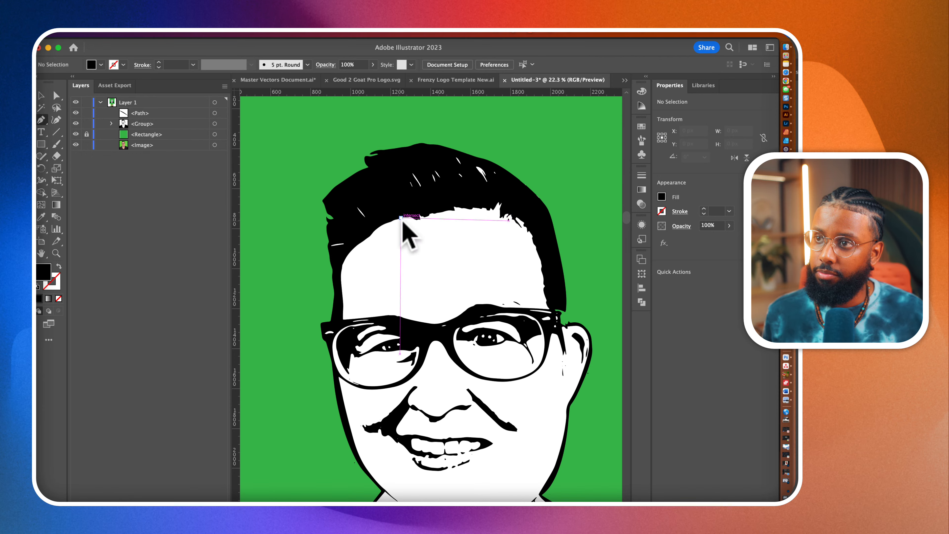
scroll(397, 265, "up", 7)
scroll(394, 215, "down", 2)
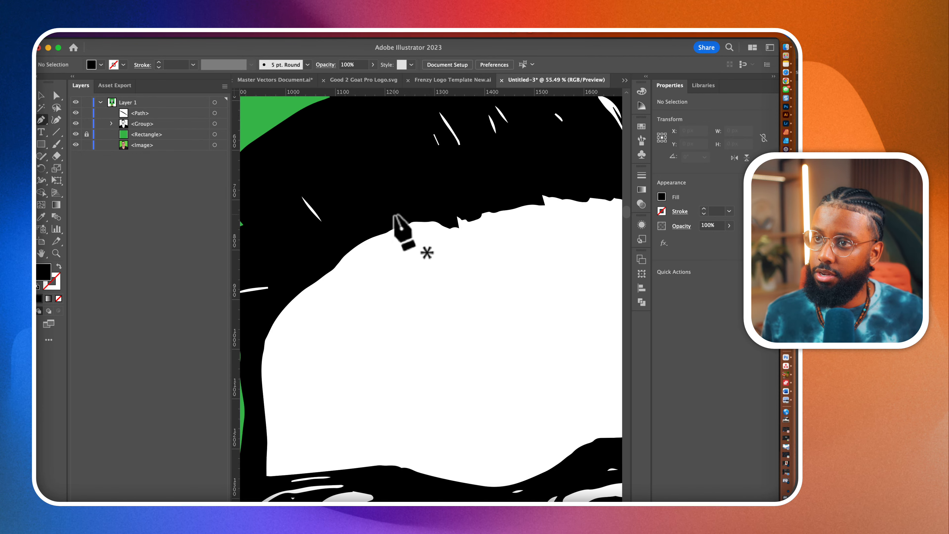
scroll(355, 202, "up", 1)
scroll(355, 202, "left", 1)
left_click_drag(307, 171, 398, 299)
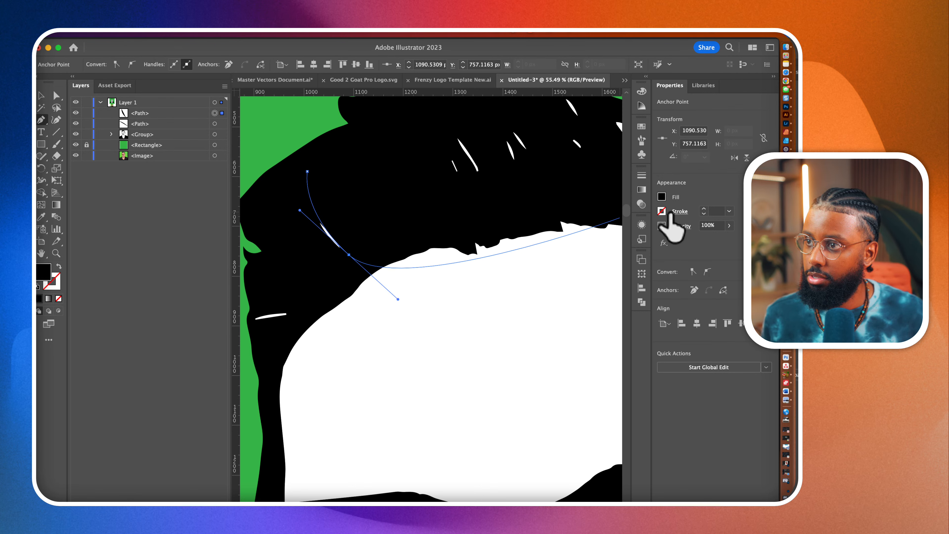
left_click(662, 212)
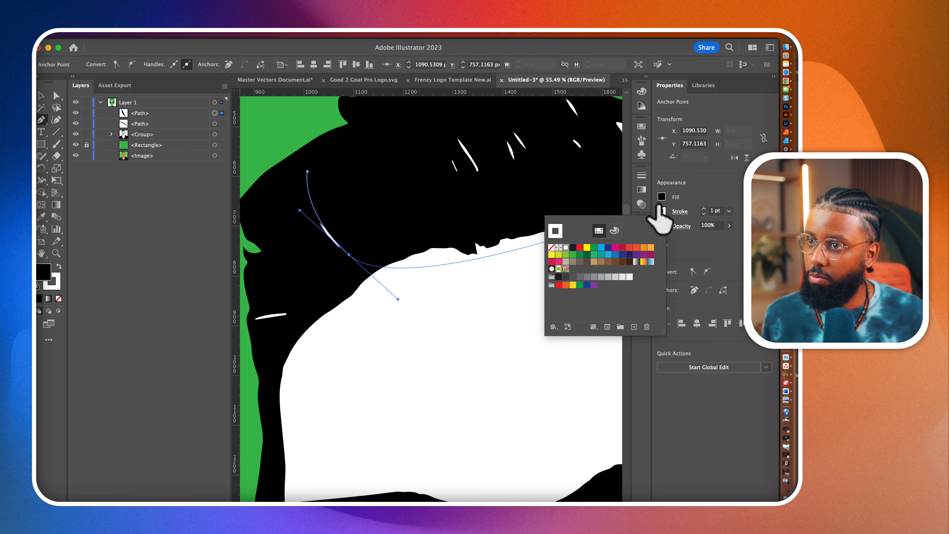
left_click(704, 210)
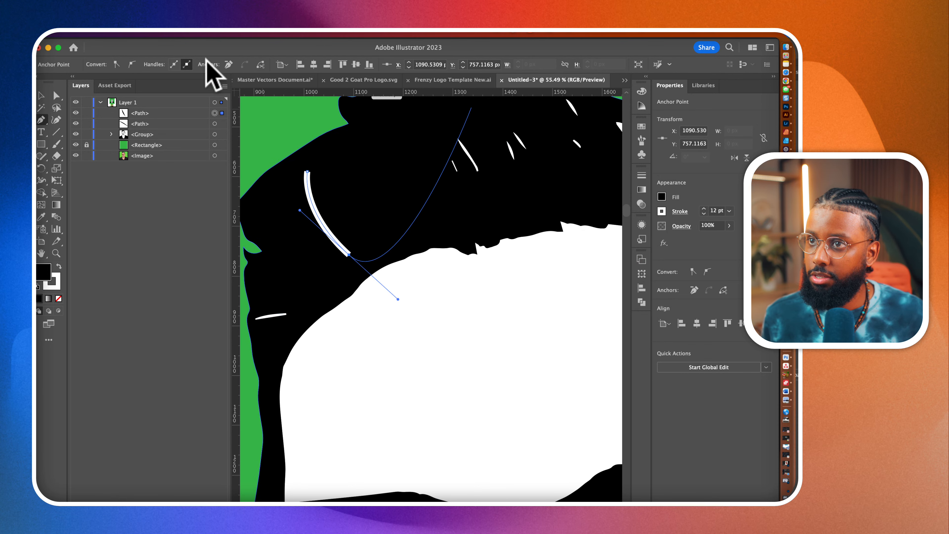
left_click(642, 141)
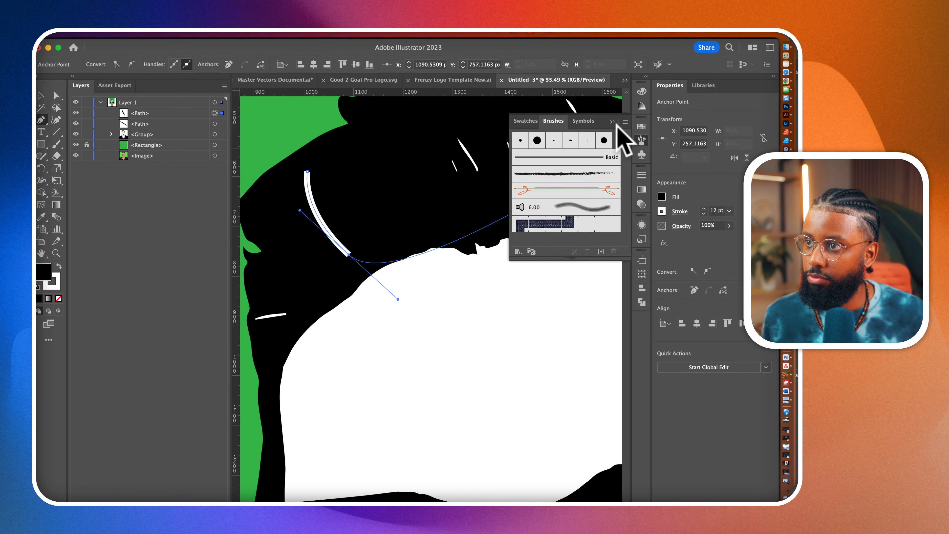
left_click(624, 122)
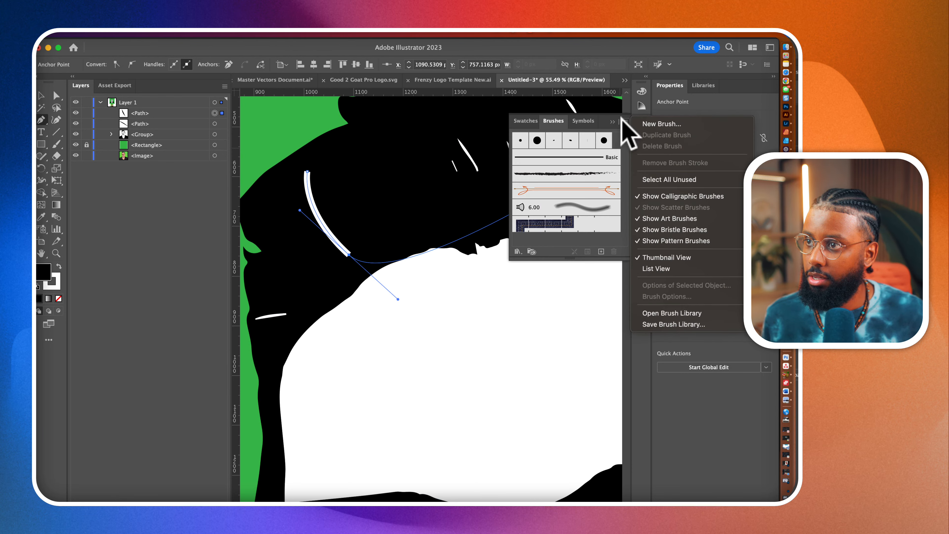
left_click(608, 244)
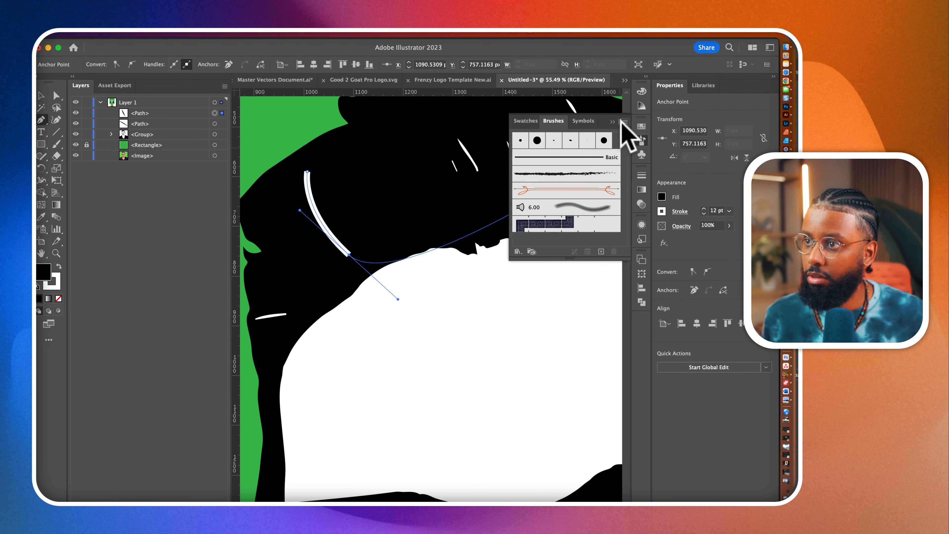
left_click(611, 122)
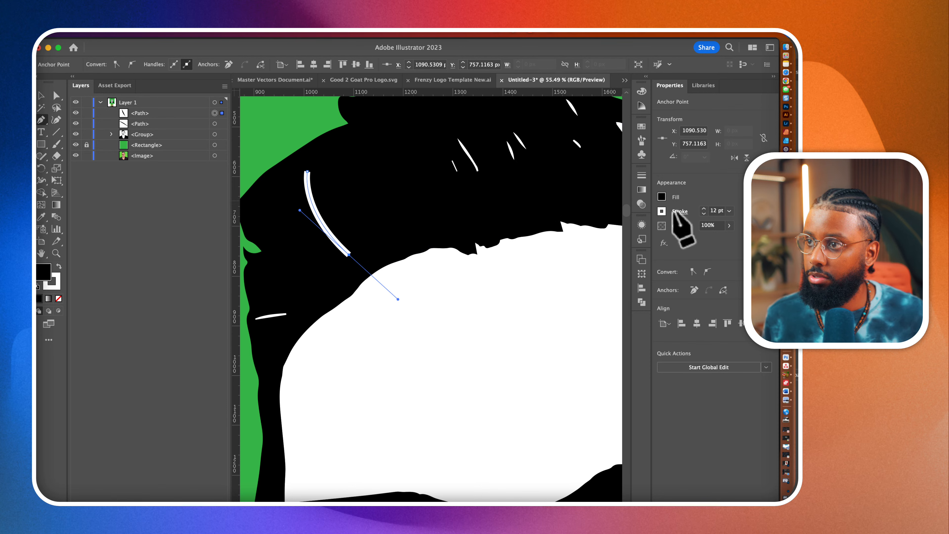
- Open the Artistic_Ink brush library and enlarge it to show more of its brushes
left_click(642, 139)
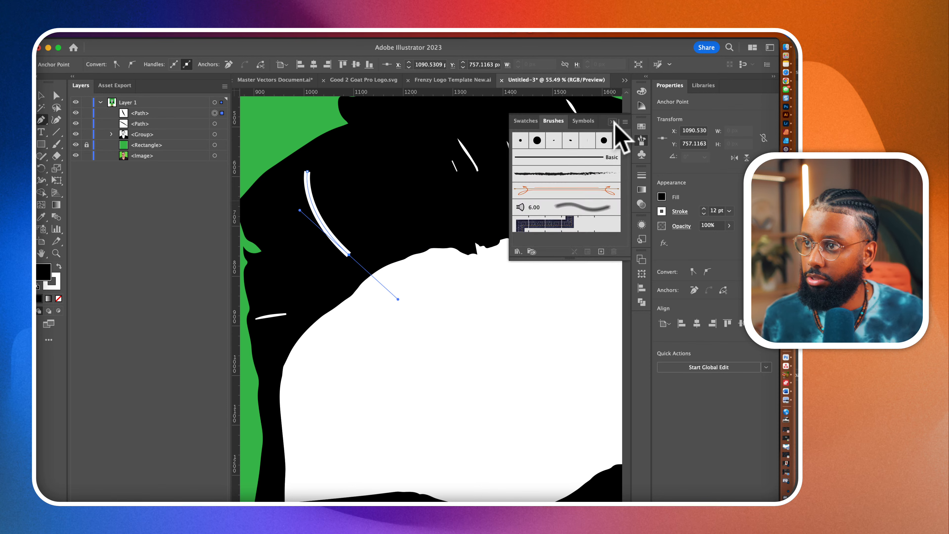
left_click(625, 121)
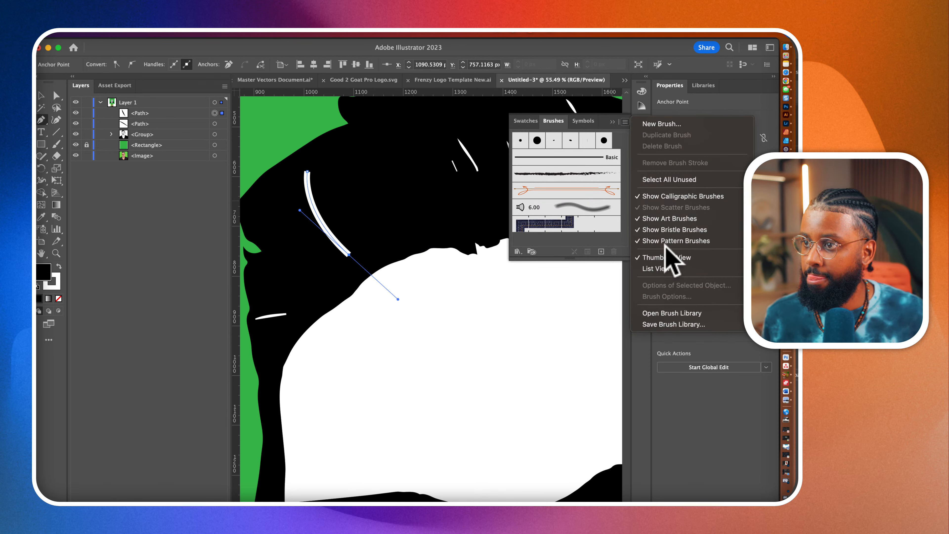
mouse_move(667, 314)
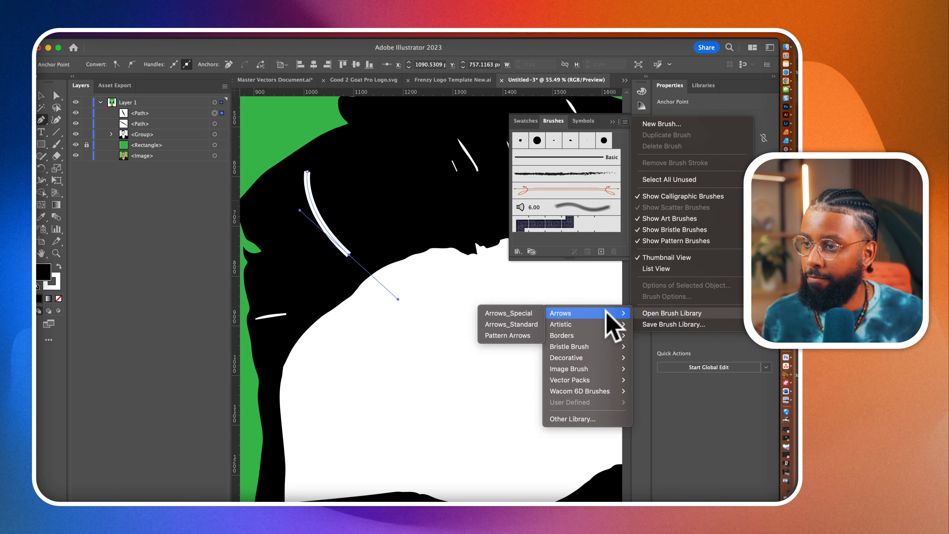
mouse_move(588, 377)
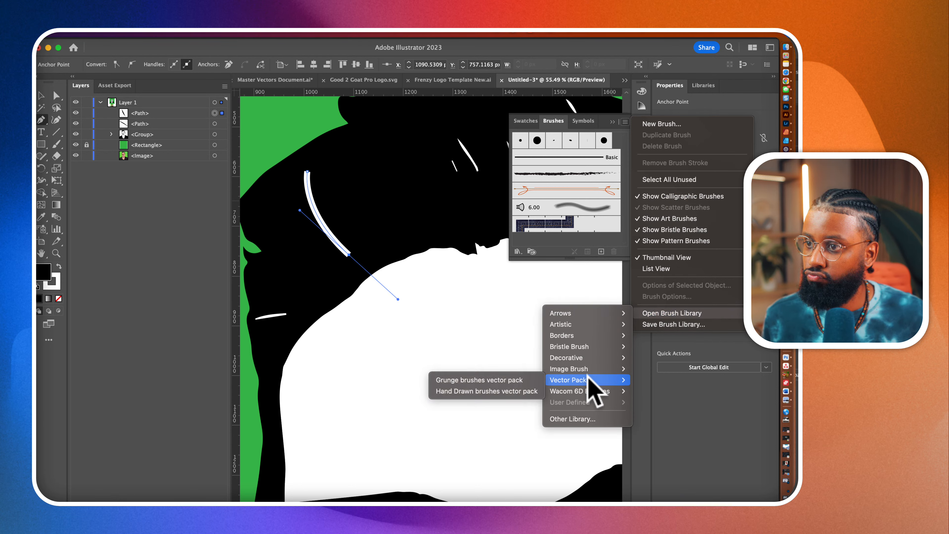
mouse_move(576, 324)
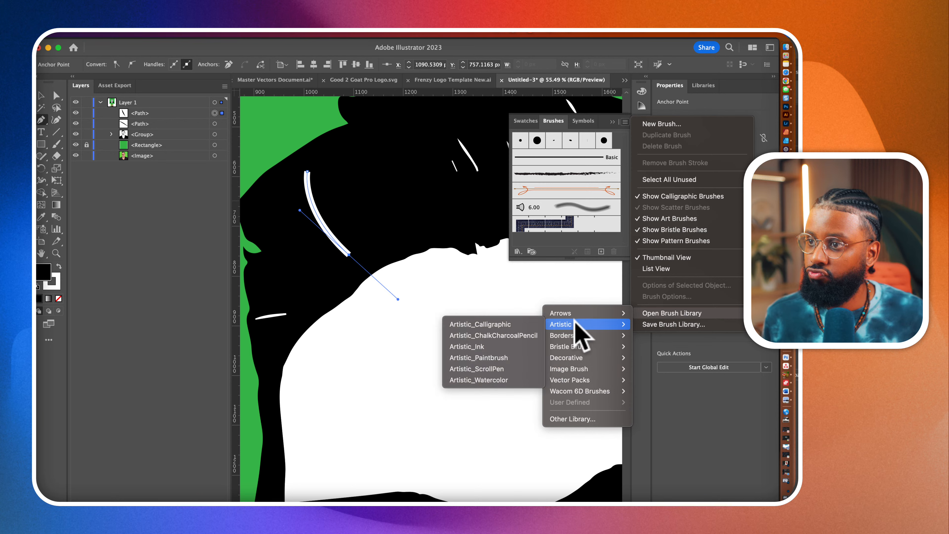
left_click(492, 347)
scroll(413, 299, "down", 2)
scroll(410, 294, "down", 3)
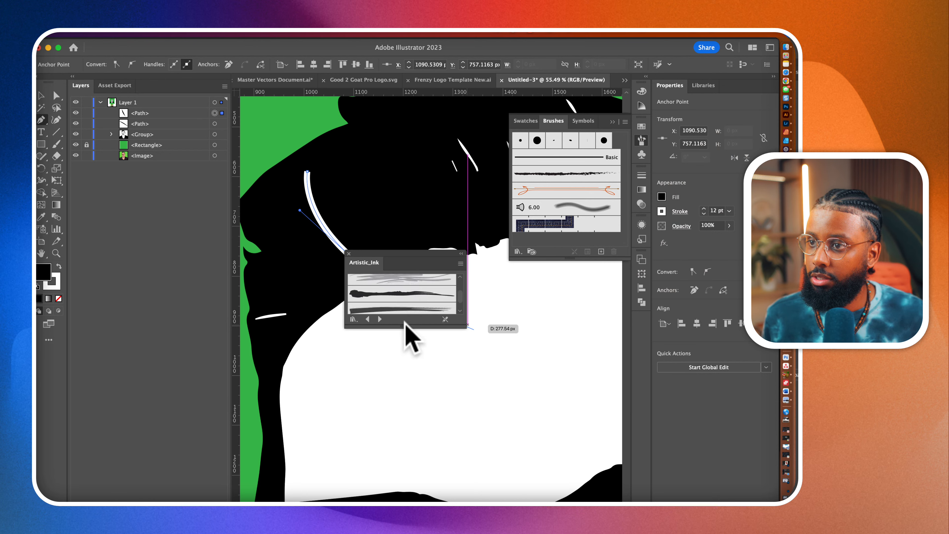
left_click_drag(403, 327, 402, 456)
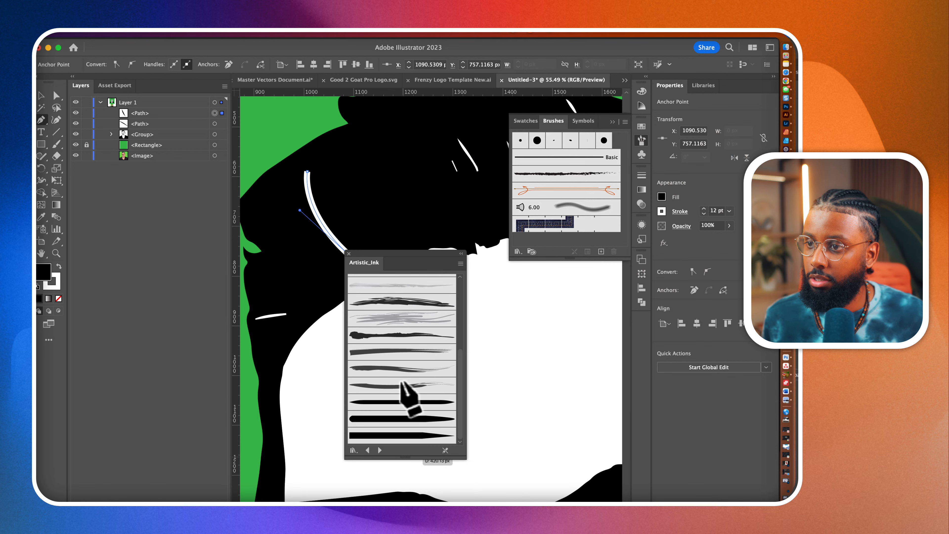
- Apply the ink brush tapered at both ends to the curved path, set its stroke to 2 pt, and collapse the brush library
left_click(397, 403)
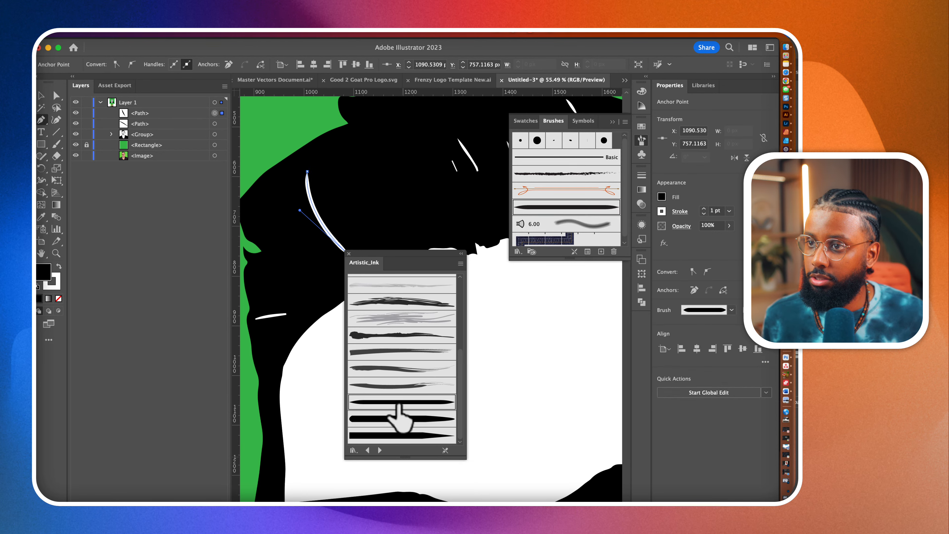
left_click(703, 213)
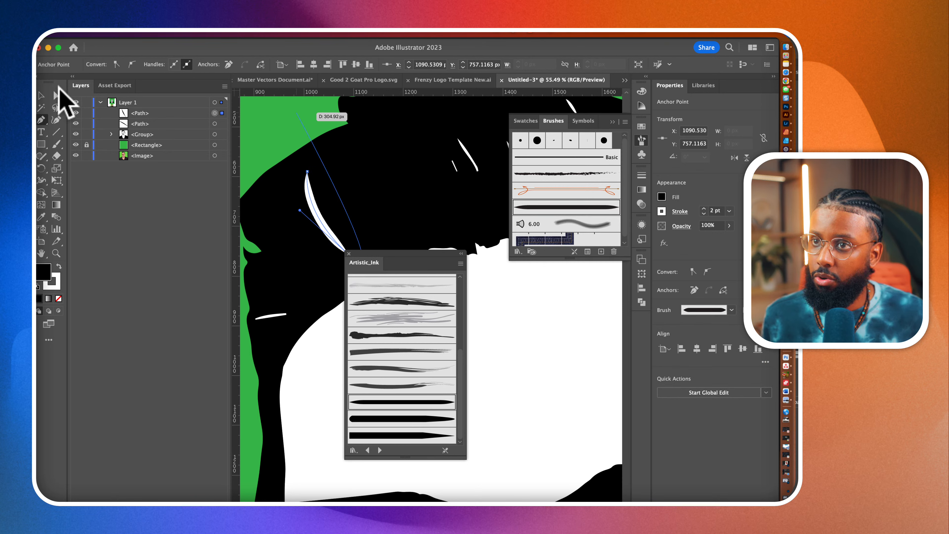
left_click(42, 96)
left_click(461, 253)
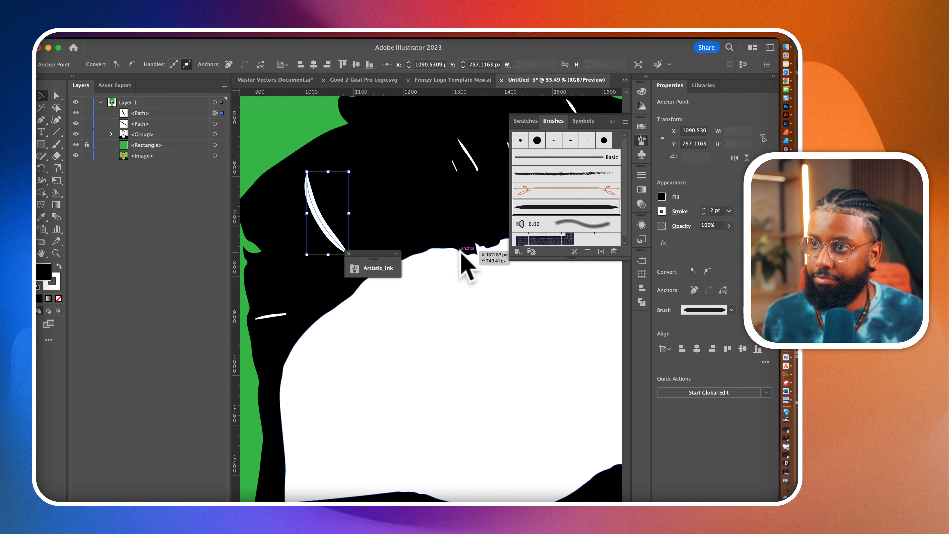
- Duplicate the tapered white highlight three times to form a row of strands across the left side of the hair, then deselect
left_click_drag(319, 222, 347, 211)
scroll(347, 210, "down", 3)
scroll(347, 210, "up", 2)
scroll(347, 209, "right", 2)
mouse_move(299, 246)
left_mouse_down()
mouse_move(331, 230)
mouse_move(281, 248)
mouse_move(276, 265)
mouse_move(266, 255)
left_mouse_up()
scroll(323, 239, "down", 2)
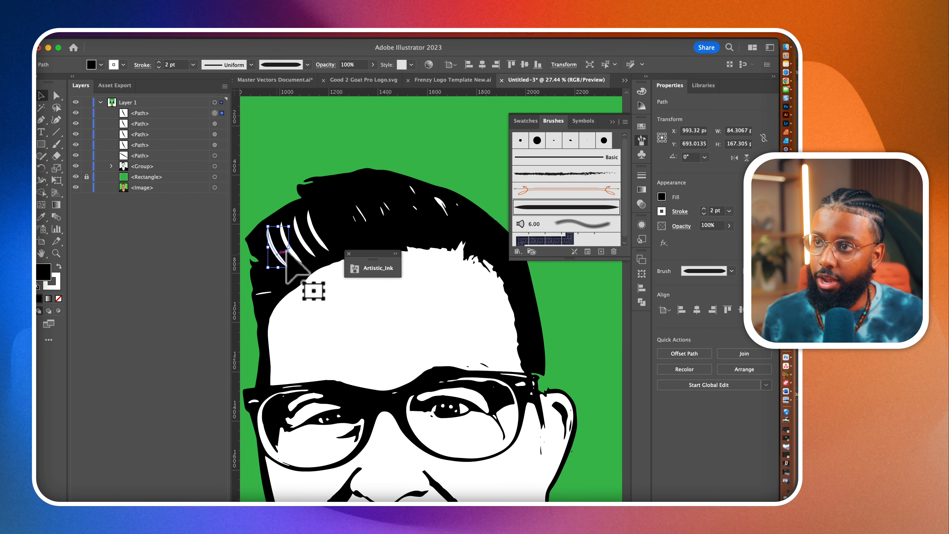
scroll(422, 217, "down", 1)
scroll(422, 217, "down", 4)
left_click(413, 148)
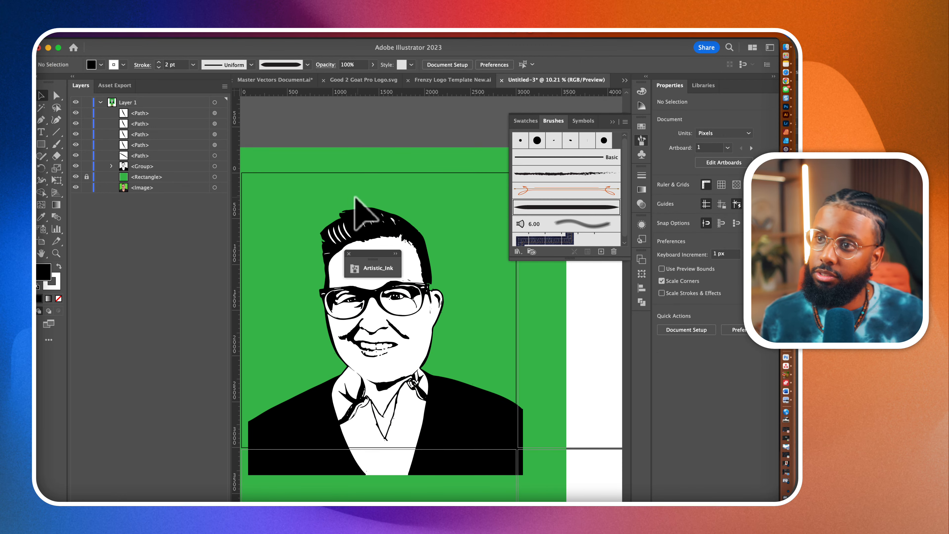
scroll(338, 224, "up", 3)
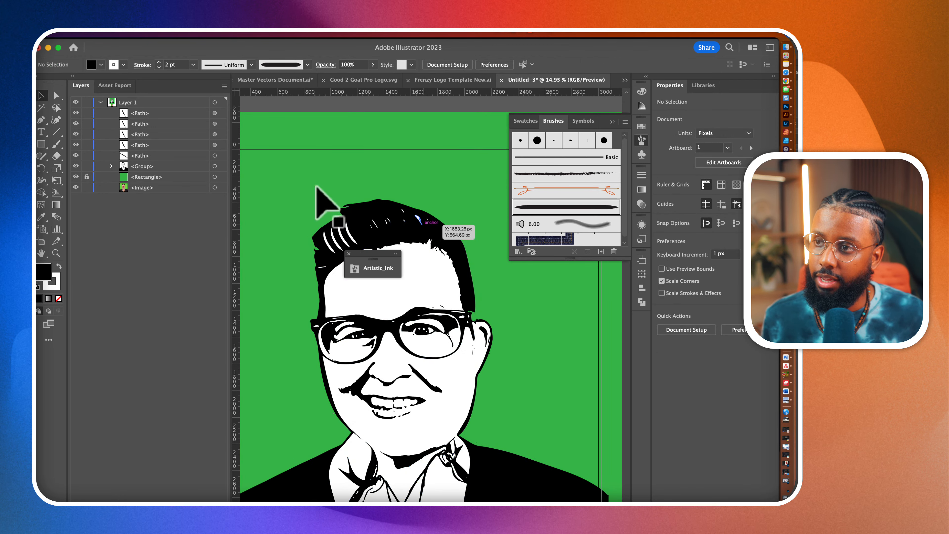
left_click(41, 120)
left_click(451, 283)
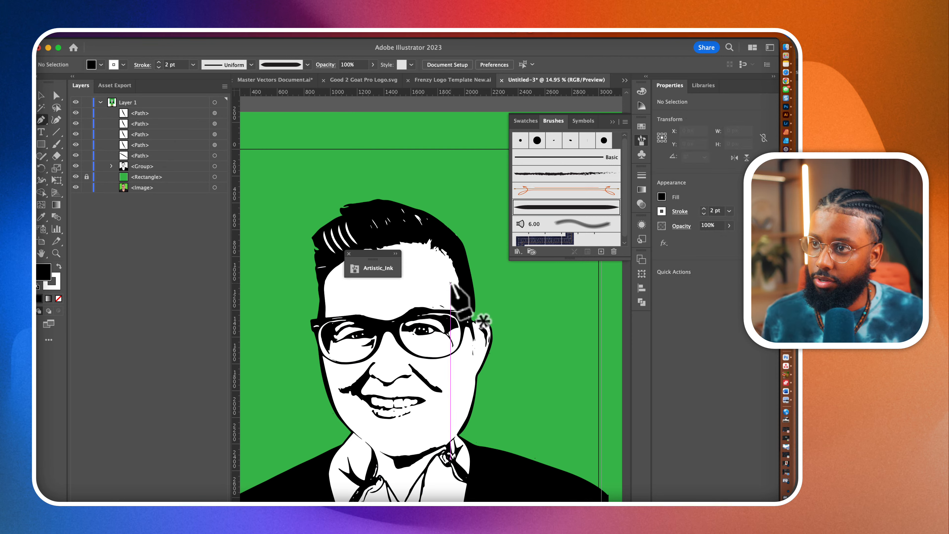
scroll(451, 283, "up", 3)
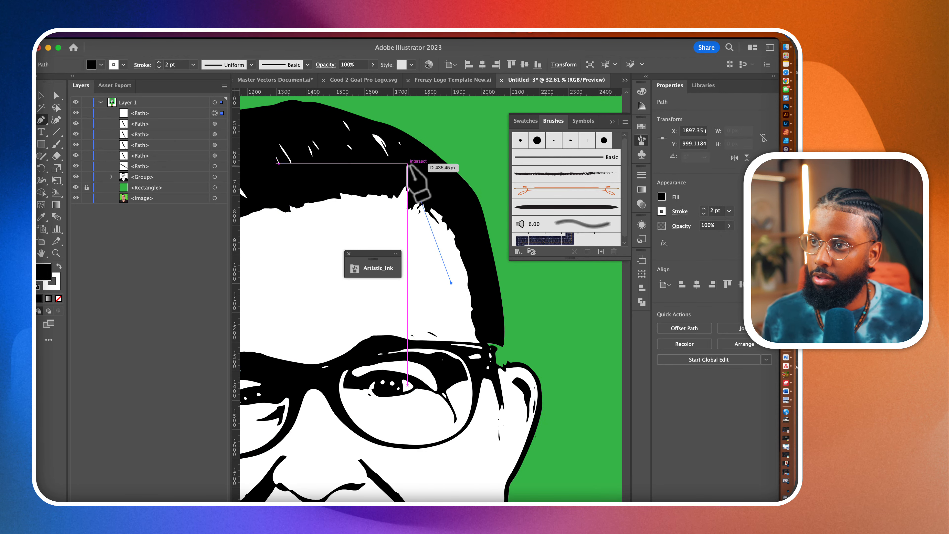
key("super+z")
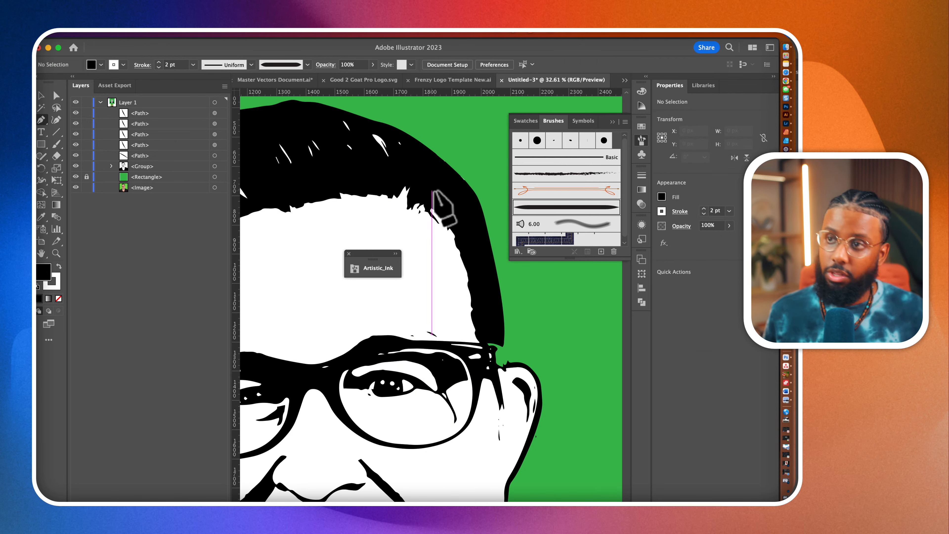
- Draw a curved white highlight along the right side of the hair with the tapered ink brush and a 3 pt stroke, then deselect it
left_click(407, 151)
left_click_drag(436, 192, 476, 271)
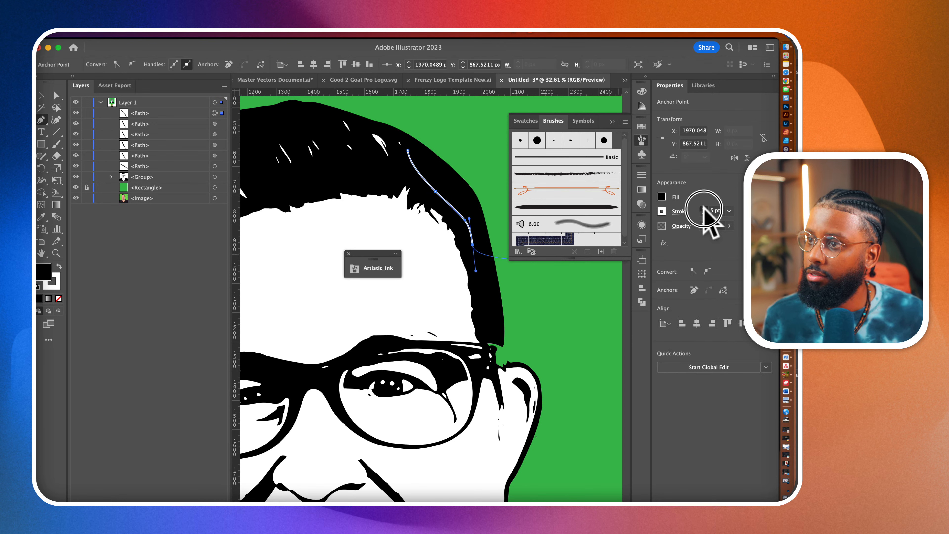
left_click(595, 207)
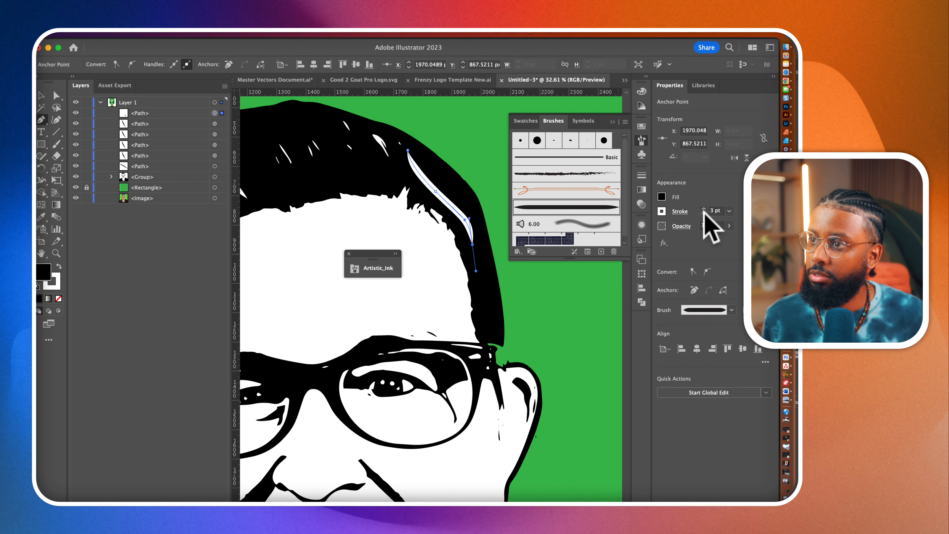
scroll(508, 272, "down", 5)
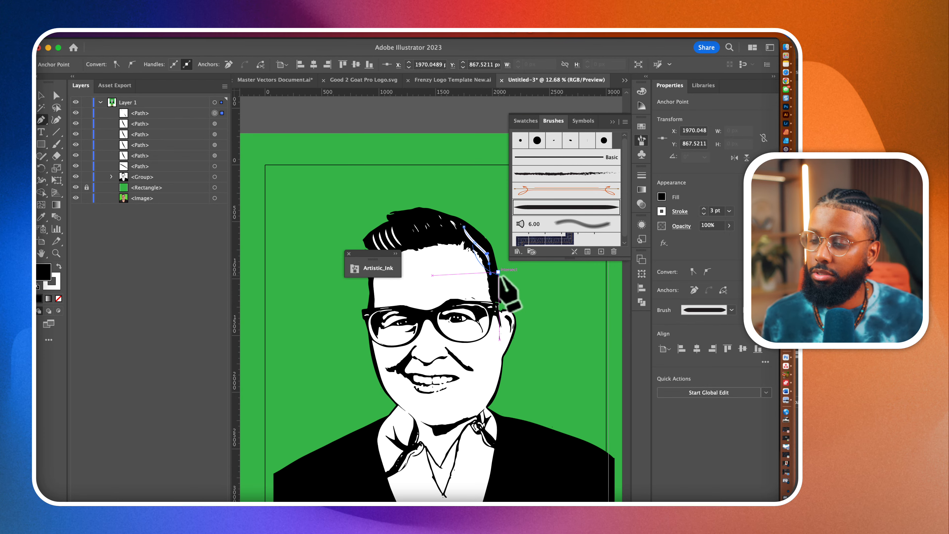
left_click(56, 96)
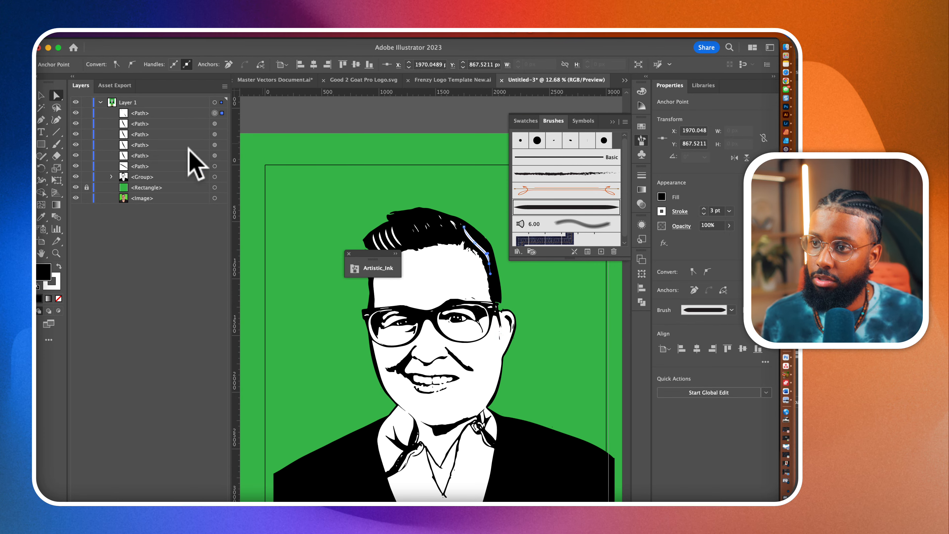
left_click(276, 175)
- Close the floating Artistic_Ink brush library that covers the portrait's face
scroll(275, 177, "down", 3)
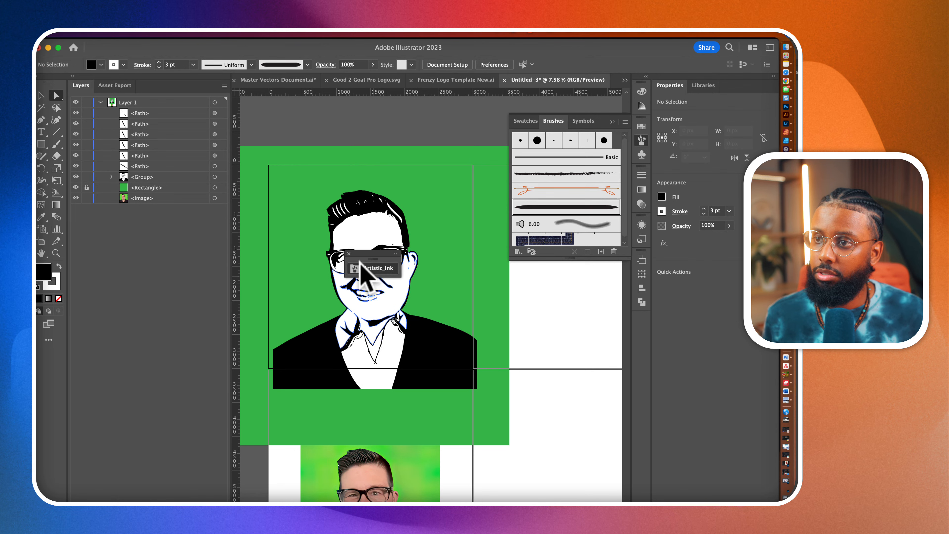
left_click(374, 268)
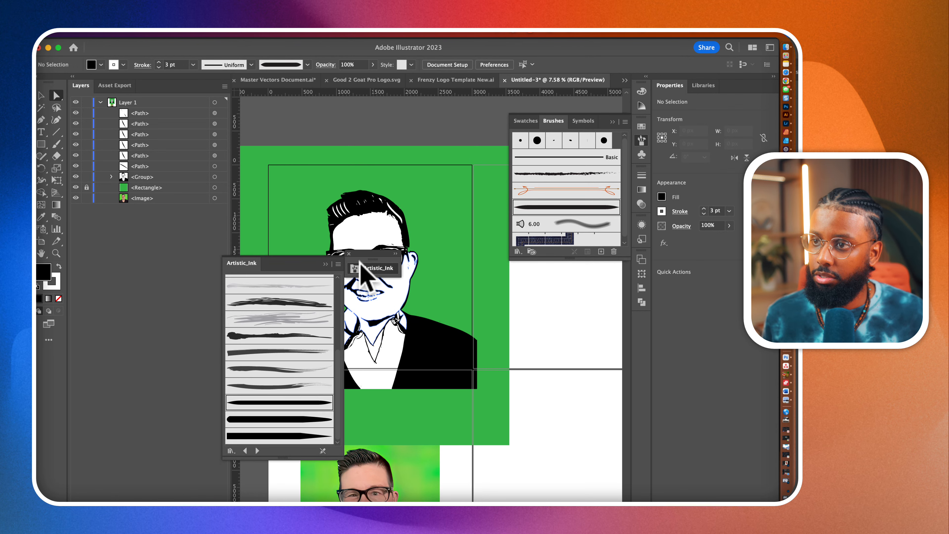
left_click(325, 263)
left_click(349, 253)
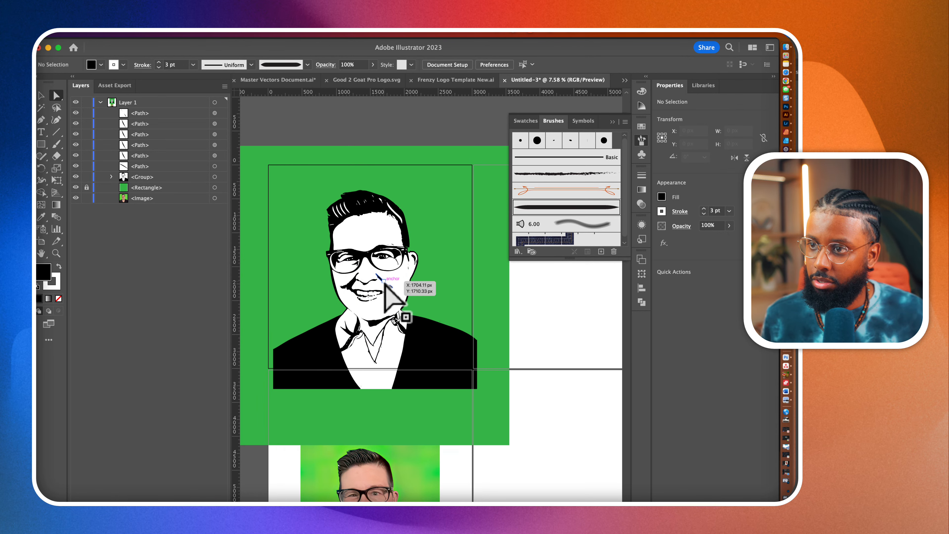
- Draw a curved open path with the Pen tool along the lower lip, running from one corner of the mouth to the other
scroll(411, 297, "up", 10)
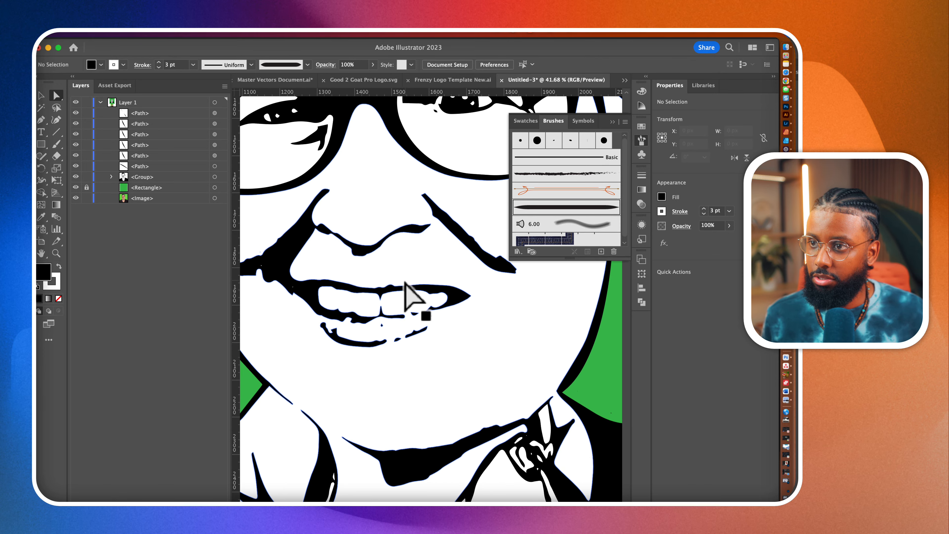
scroll(339, 344, "up", 5)
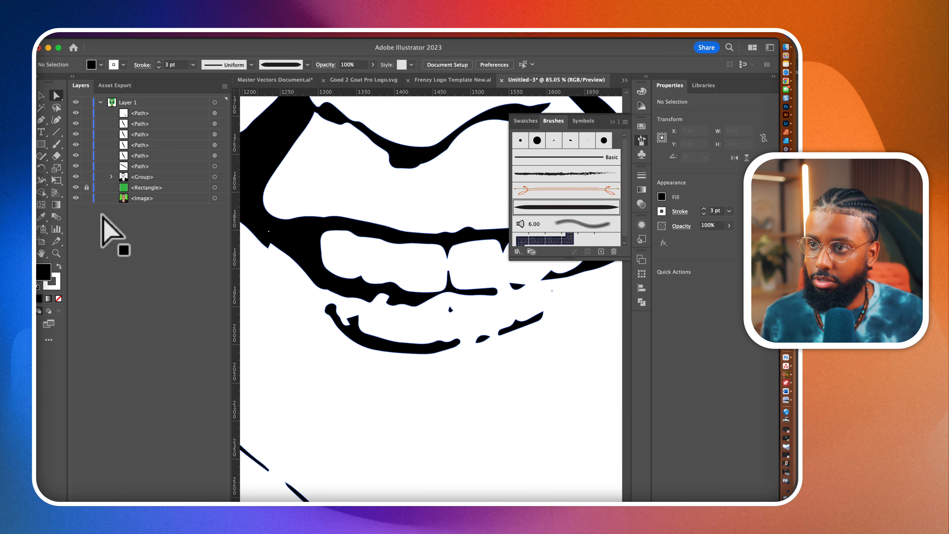
left_click(41, 120)
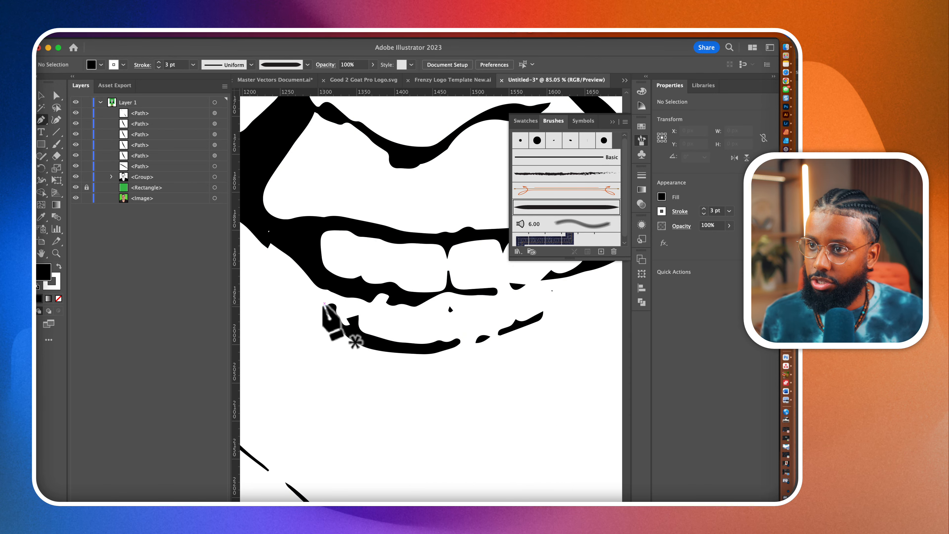
scroll(391, 344, "down", 3)
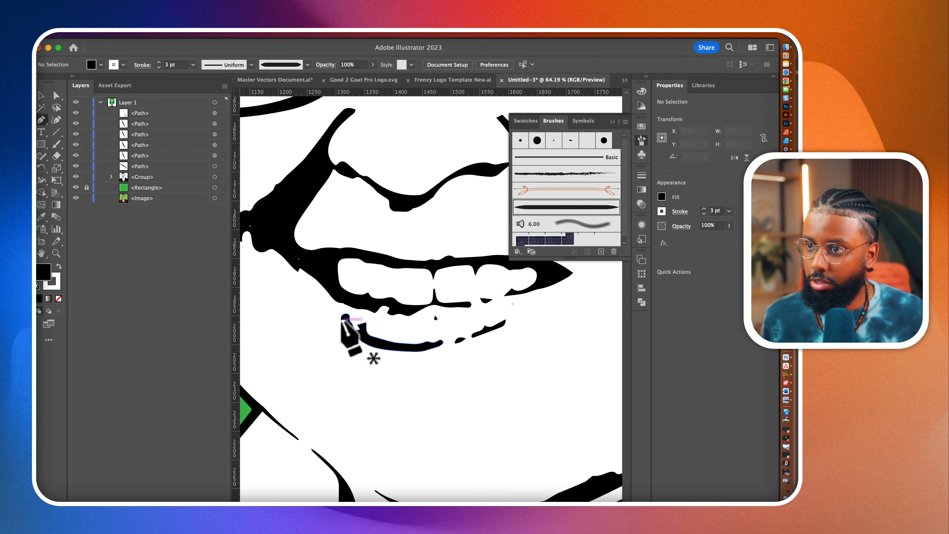
left_click(332, 313)
left_click_drag(401, 349, 454, 343)
scroll(453, 329, "right", 3)
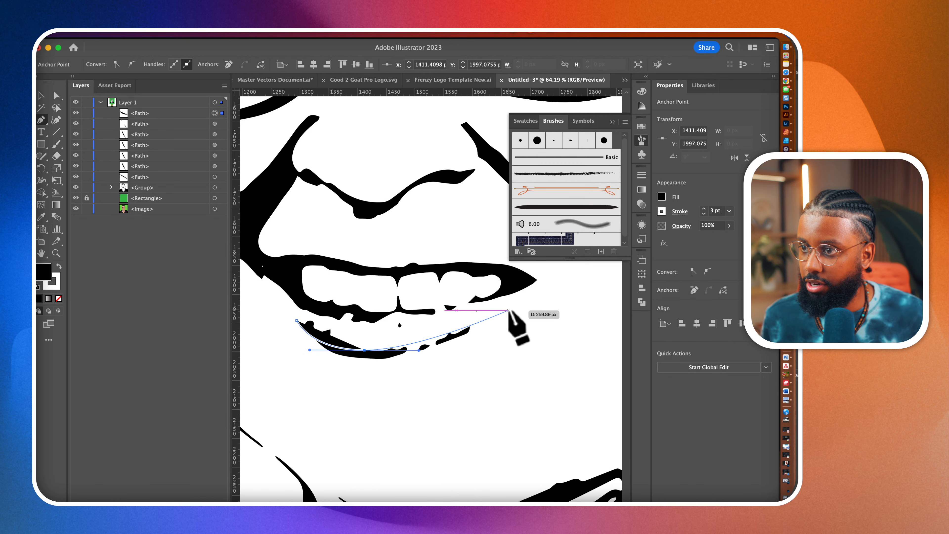
left_click_drag(508, 310, 560, 282)
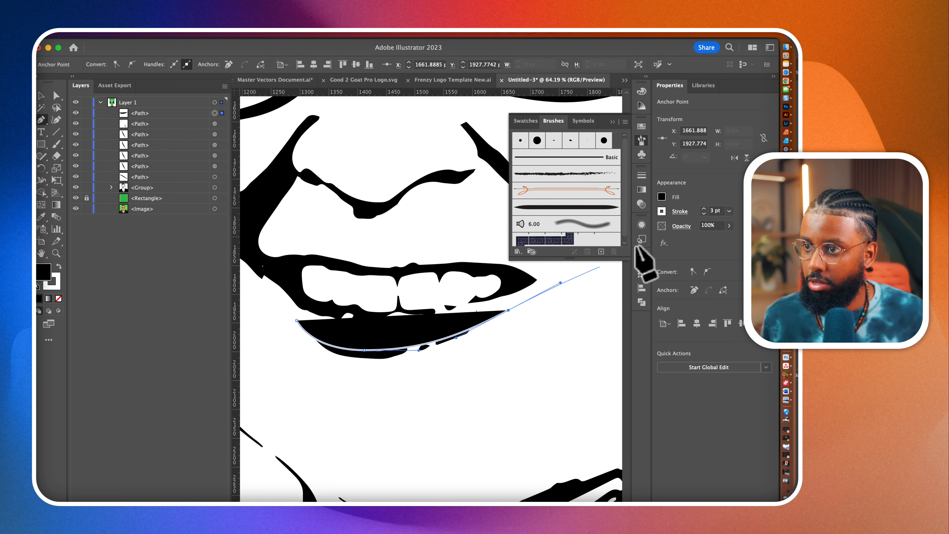
- Swap the lip path's fill and stroke for a black outline without fill, and apply the ink brush tapered at both ends at 3 pt
left_click(58, 267)
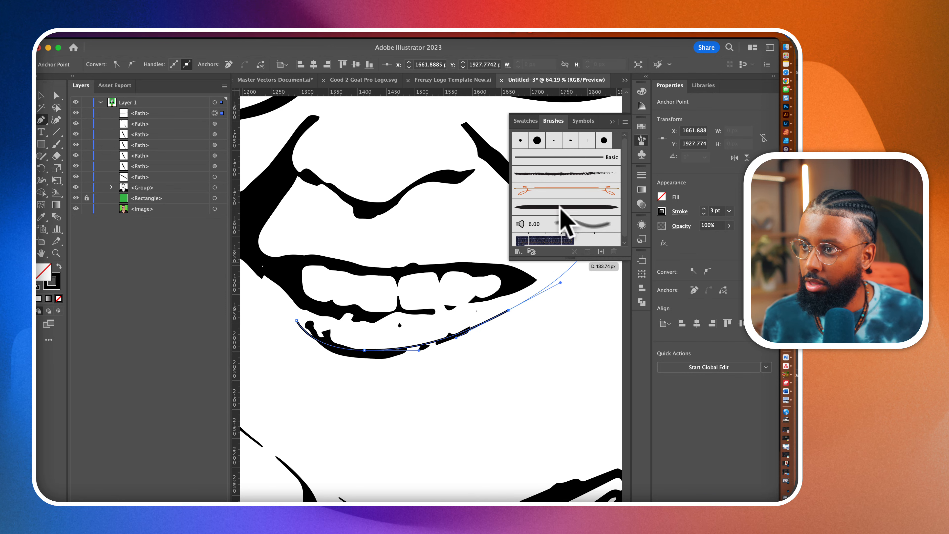
left_click(572, 208)
left_click(704, 208)
left_click(703, 208)
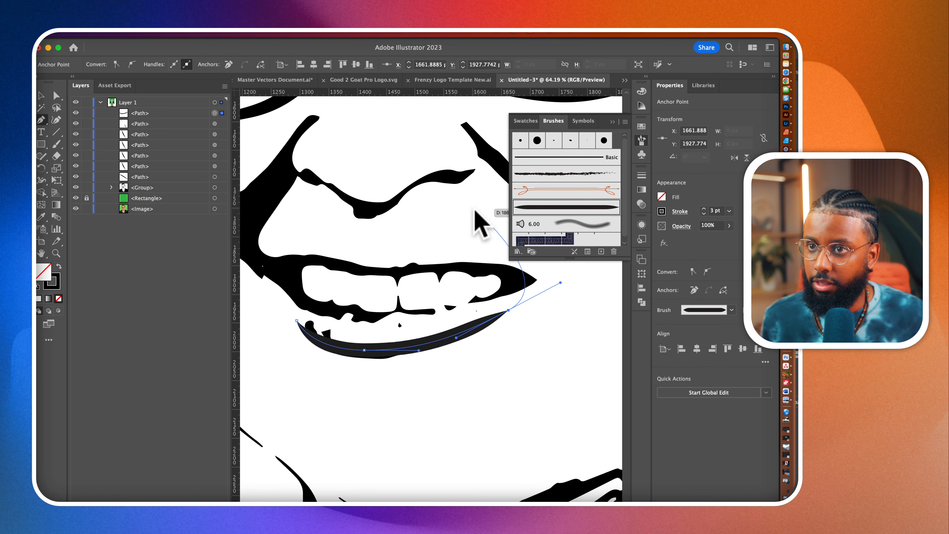
- Hide the new lip stroke and delete the three traced black fragments of the lower lip
left_click(75, 113)
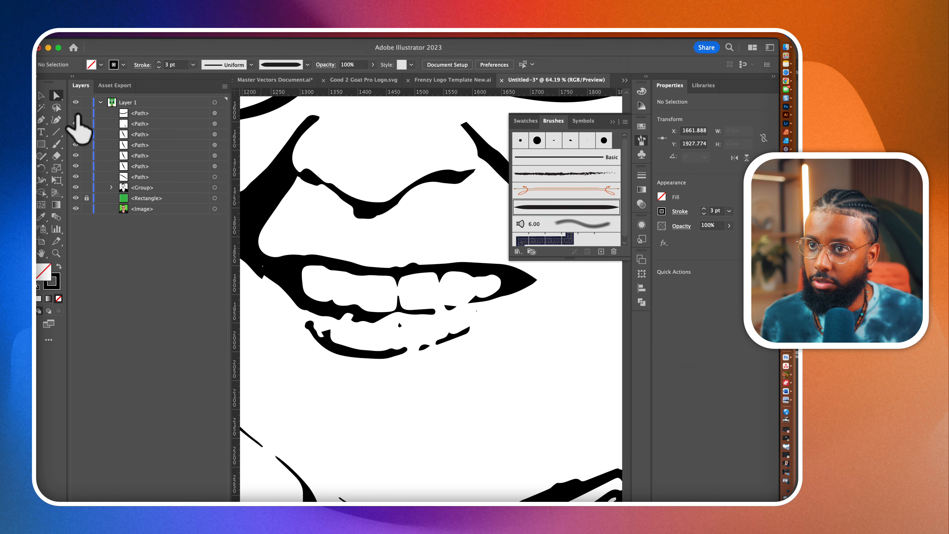
left_click(328, 345)
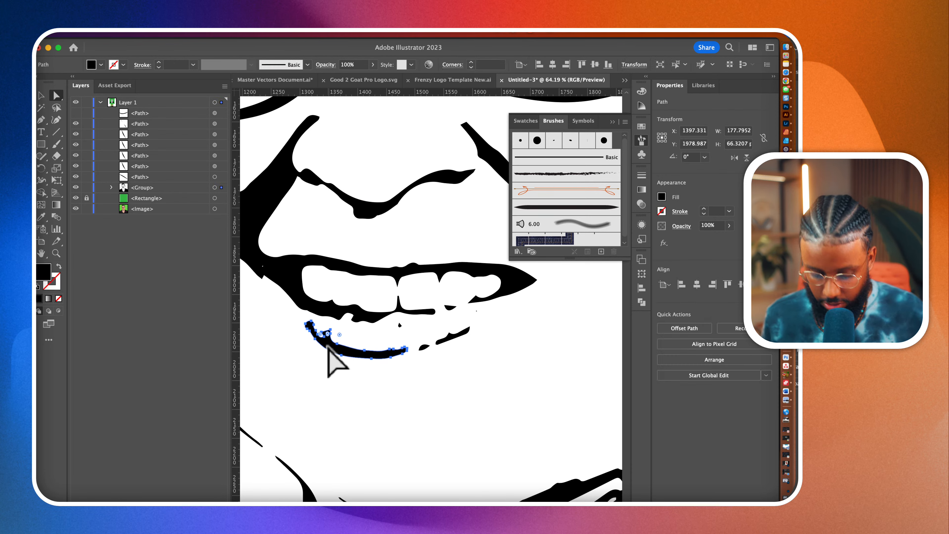
left_click(455, 371)
left_click(371, 359)
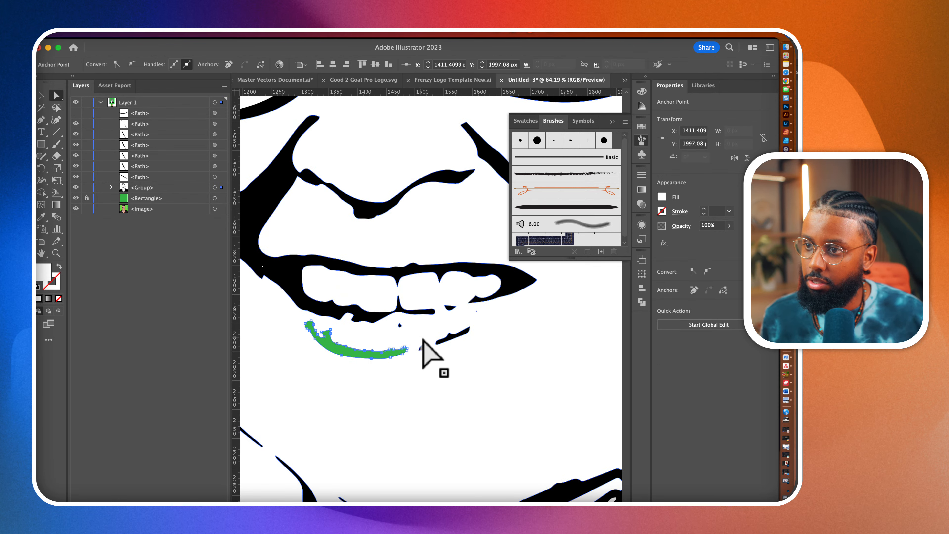
left_click(443, 340)
key("Delete")
left_click(422, 348)
key("Delete")
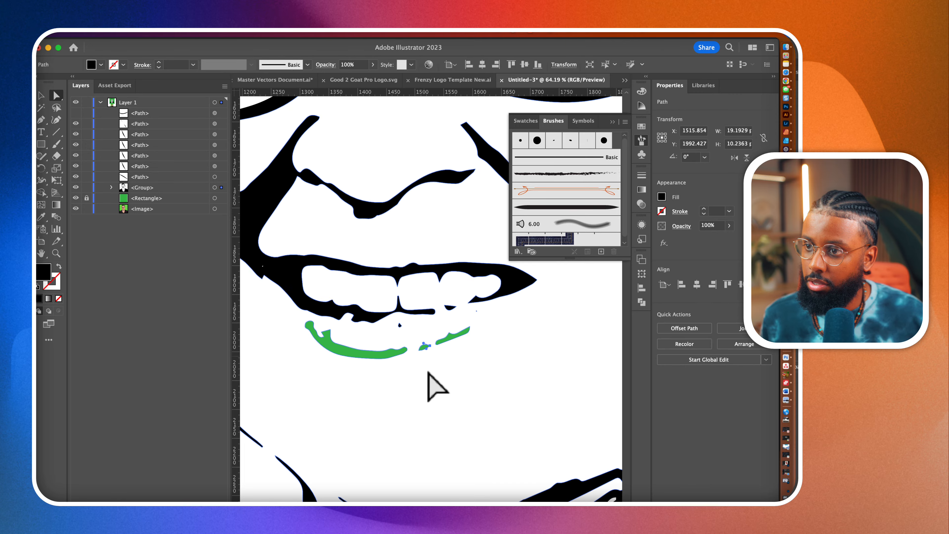
- Merge the green gaps under the mouth into the white face shape with the Shape Builder, and show the lip stroke again
left_click(429, 373)
left_click(41, 192)
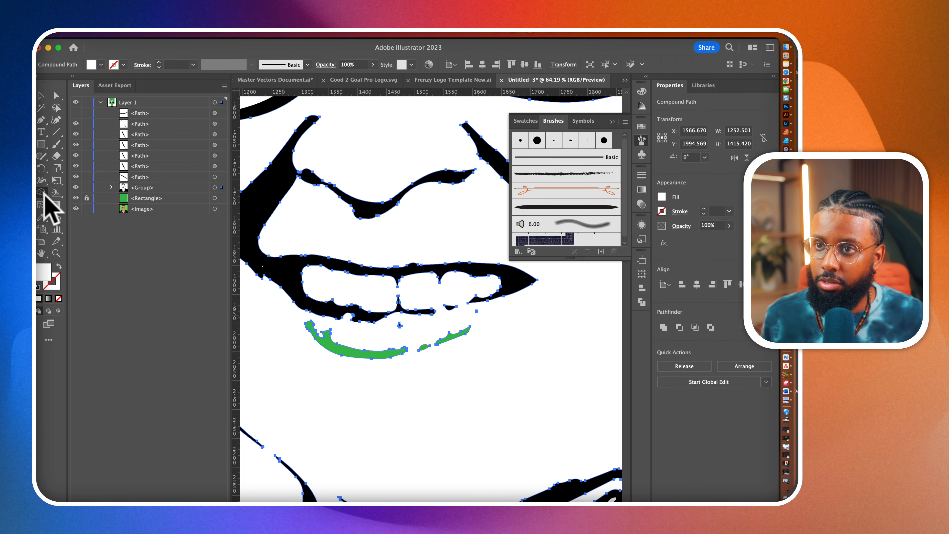
left_click(353, 358)
mouse_move(457, 350)
left_mouse_down()
mouse_move(454, 332)
mouse_move(423, 348)
left_mouse_up()
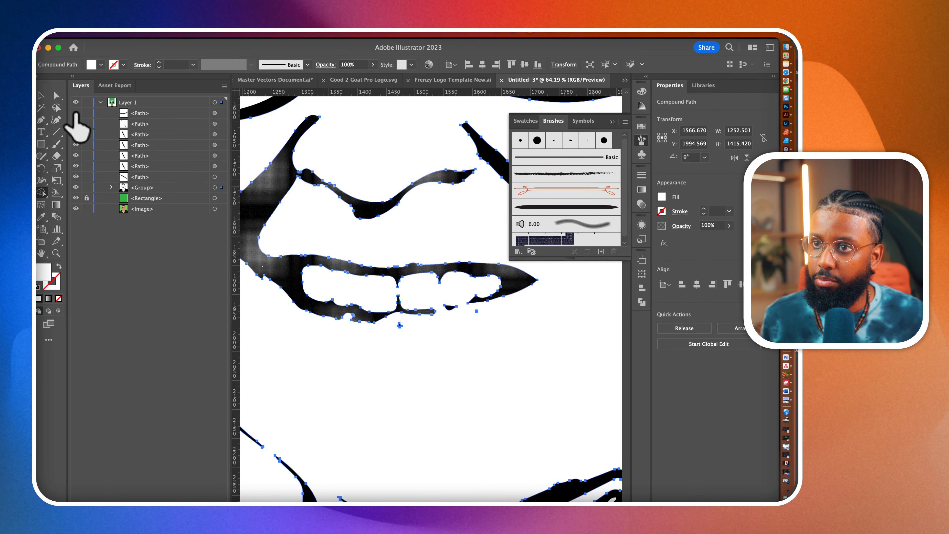
scroll(281, 322, "down", 6)
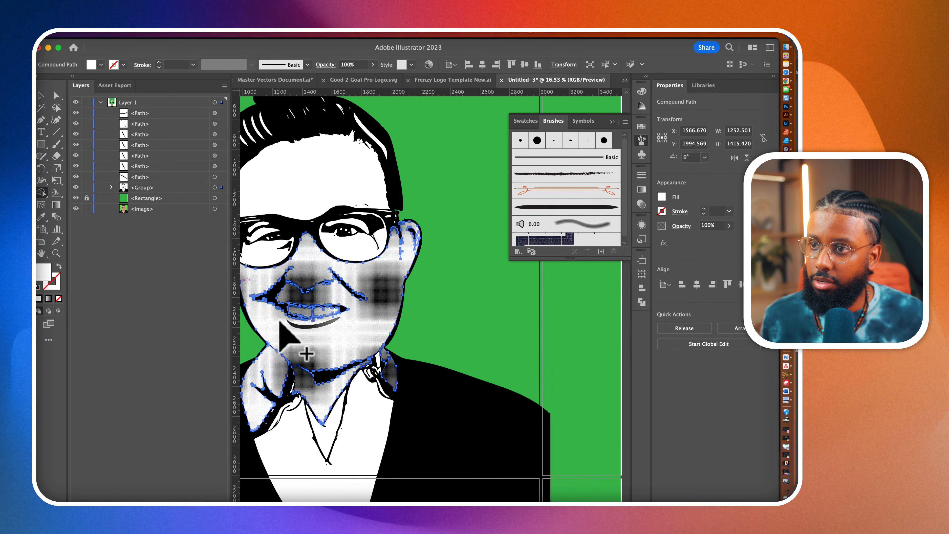
scroll(280, 322, "left", 3)
left_click(57, 96)
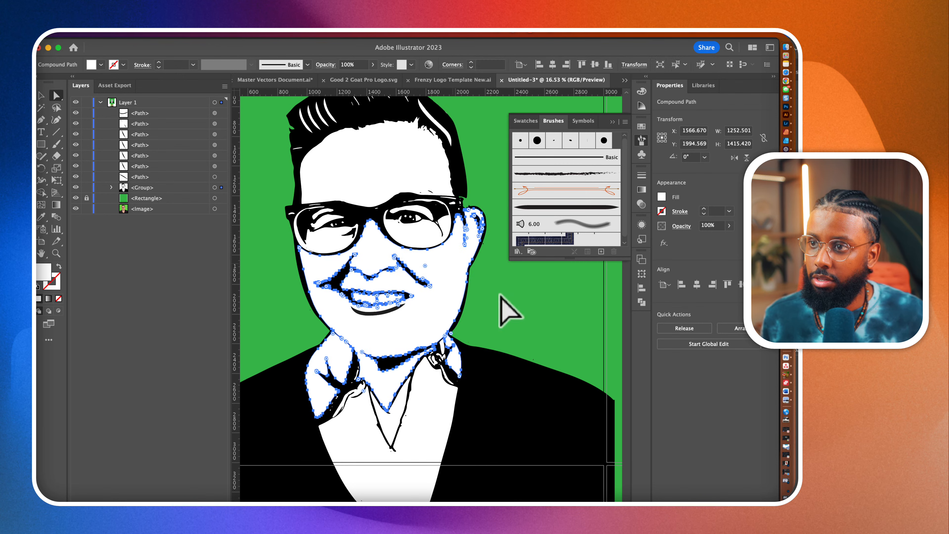
left_click(547, 329)
- Thin the lower lip stroke to 2 pt, move it slightly down from the teeth, and deselect it
scroll(371, 295, "up", 5)
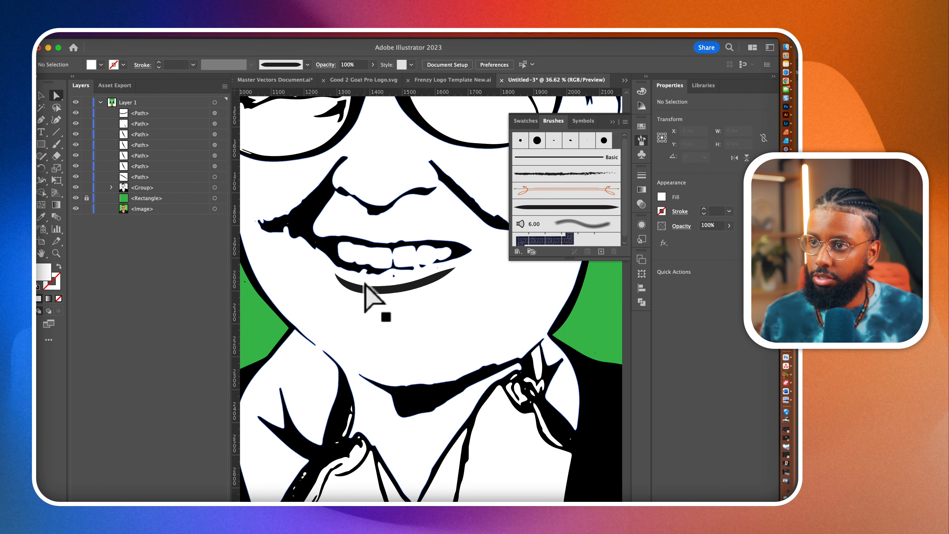
left_click(385, 302)
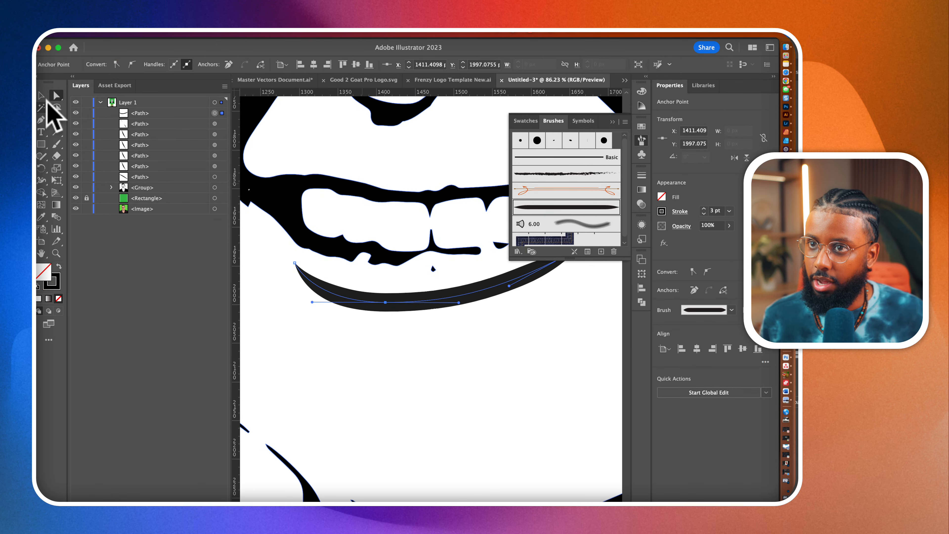
left_click(41, 96)
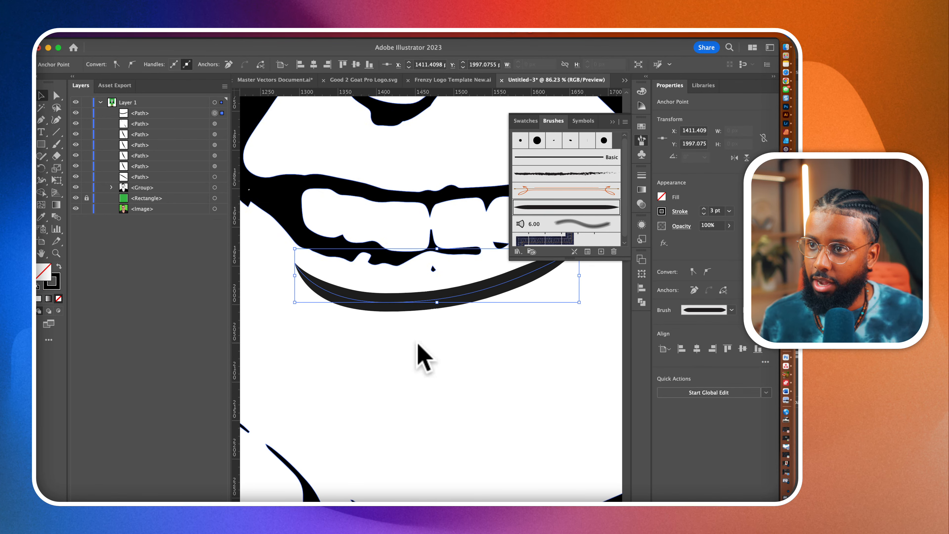
left_click(703, 213)
scroll(374, 394, "down", 3)
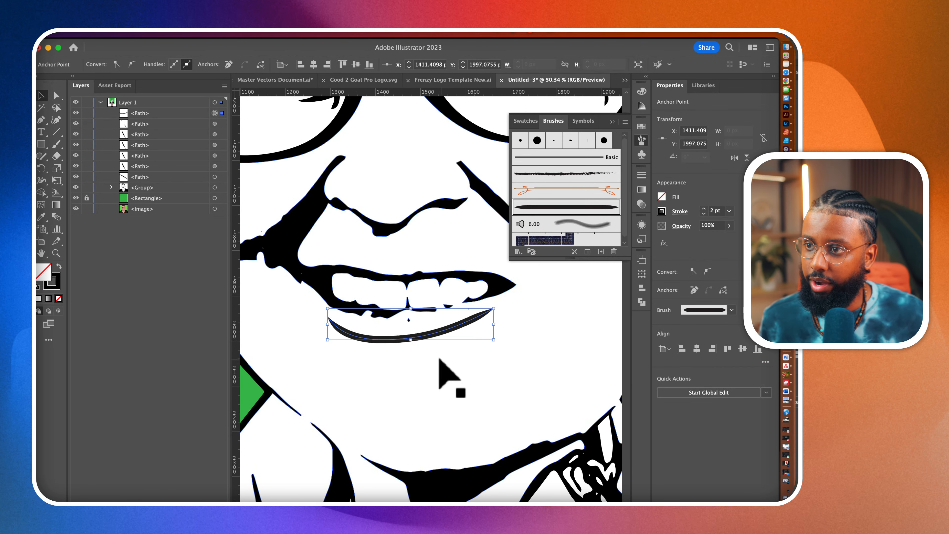
left_click_drag(433, 336, 434, 346)
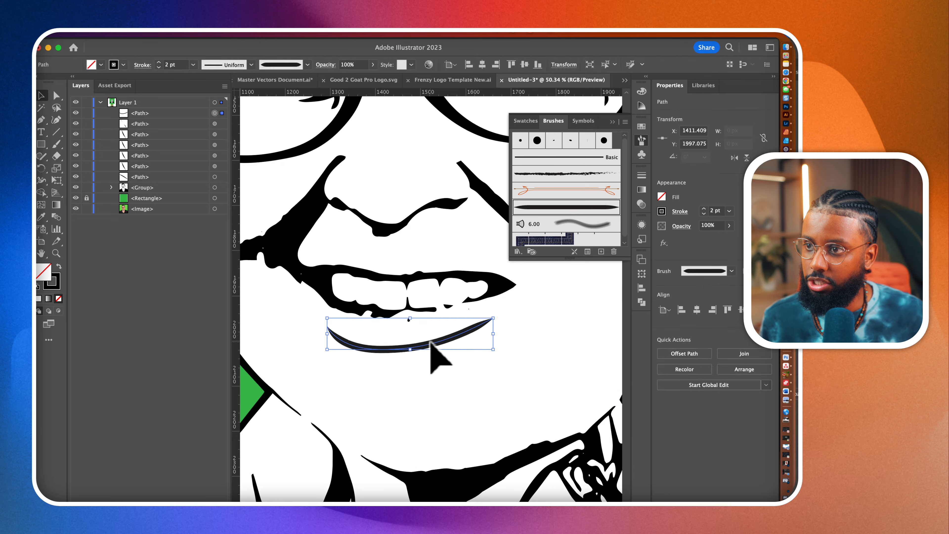
scroll(437, 353, "down", 5)
scroll(501, 347, "down", 2)
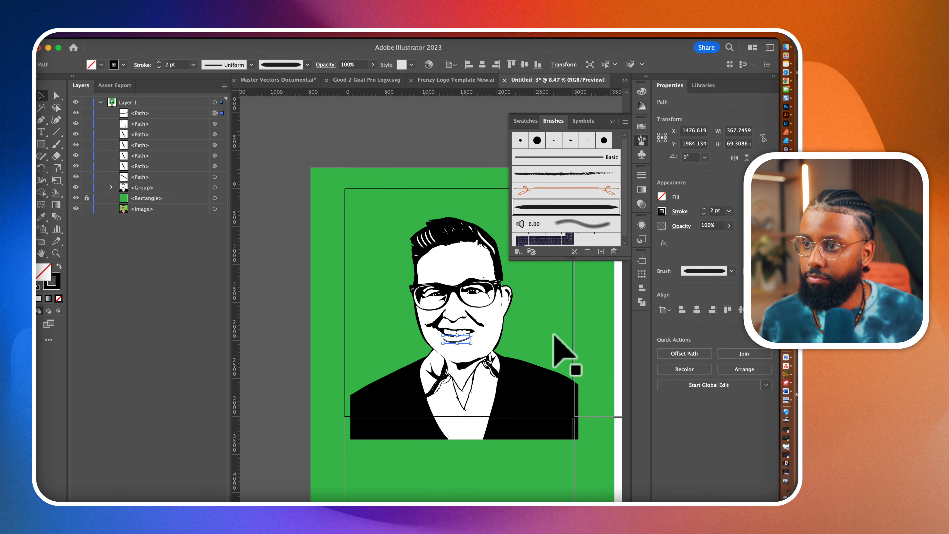
left_click(557, 333)
scroll(557, 333, "right", 2)
scroll(555, 344, "down", 3)
scroll(556, 346, "right", 2)
scroll(534, 348, "down", 1)
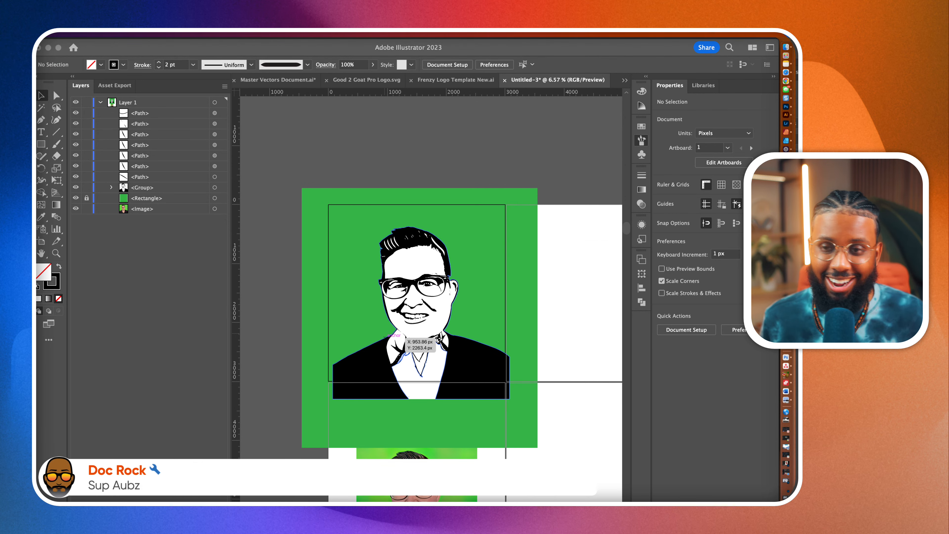
left_click(482, 472)
scroll(380, 282, "up", 3)
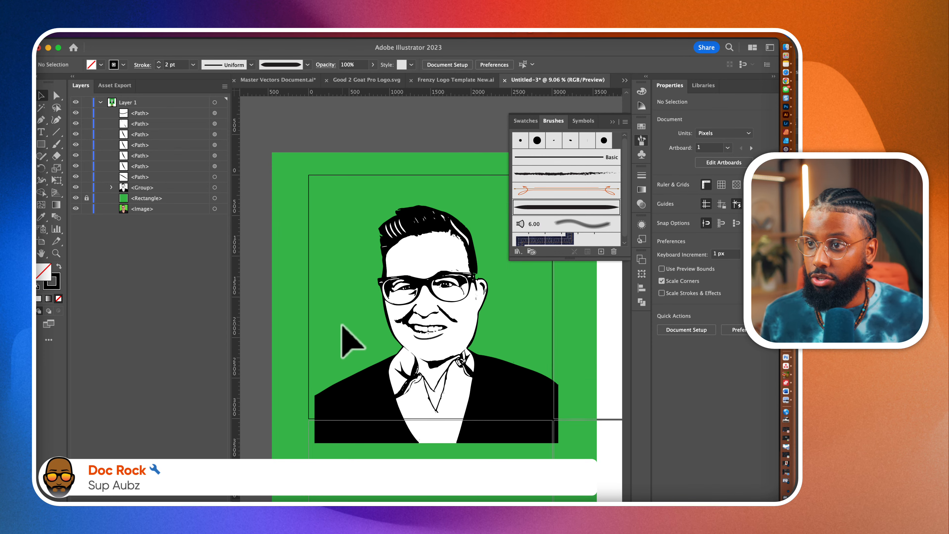
scroll(341, 324, "down", 3)
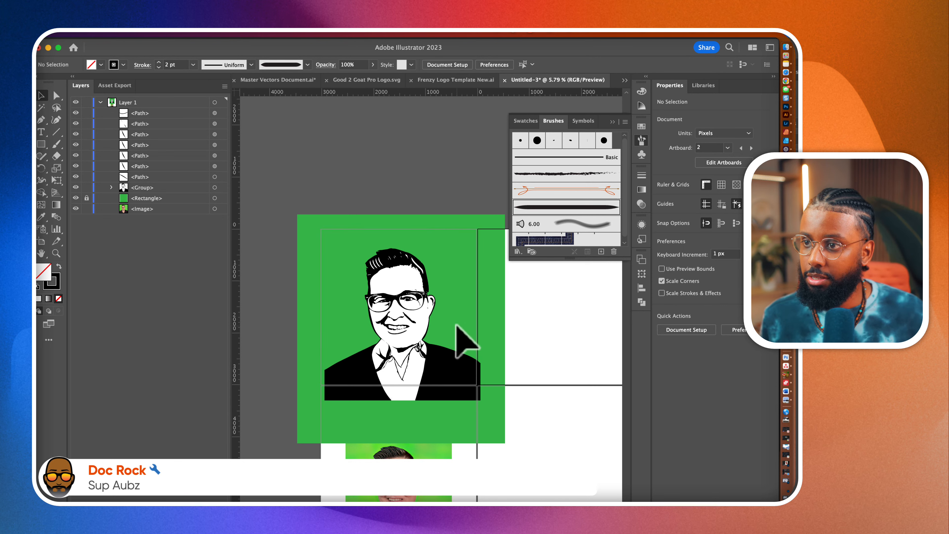
- Select the portrait with all its brush strokes and group everything into one object
left_click(315, 226)
left_click_drag(315, 226, 516, 439)
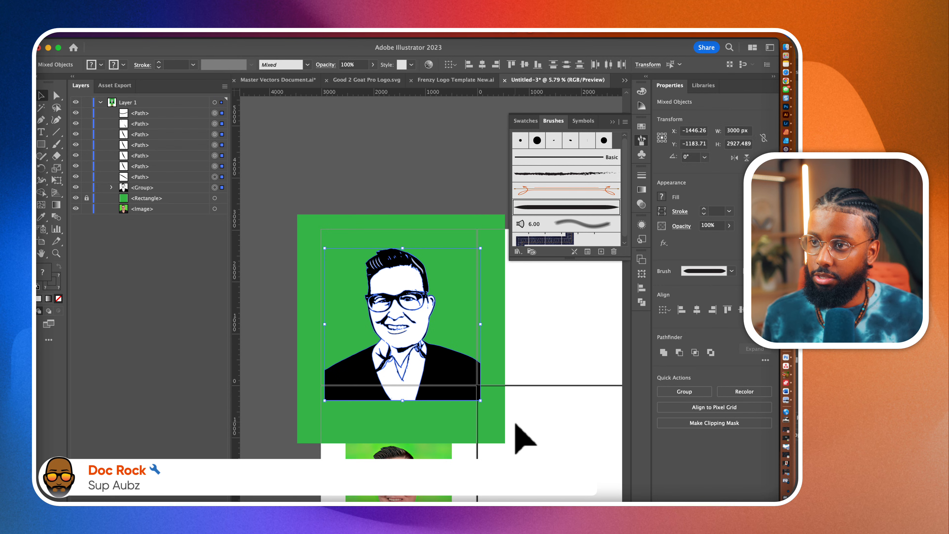
key("ctrl+g")
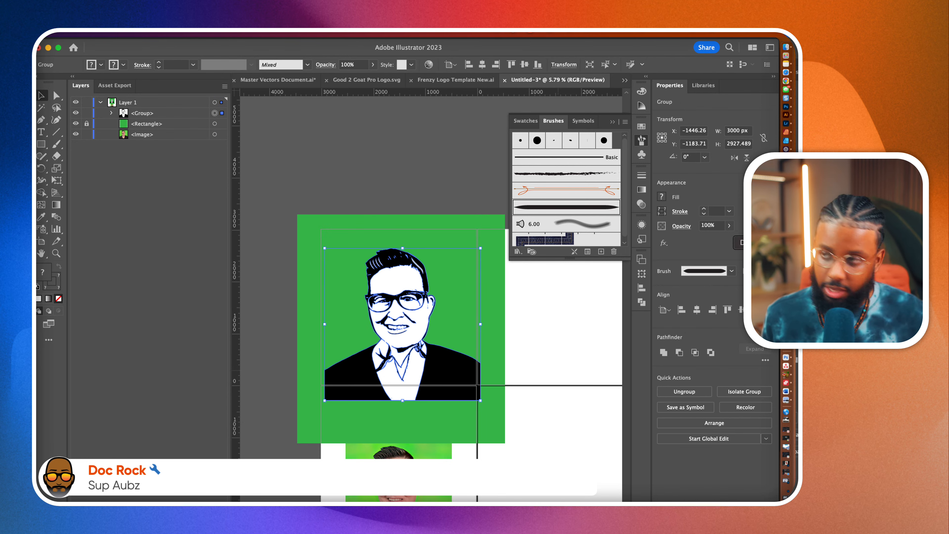
- Switch to Affinity Designer 2, create a new document from the copied portrait, and insert a document-sized artboard
left_click(786, 141)
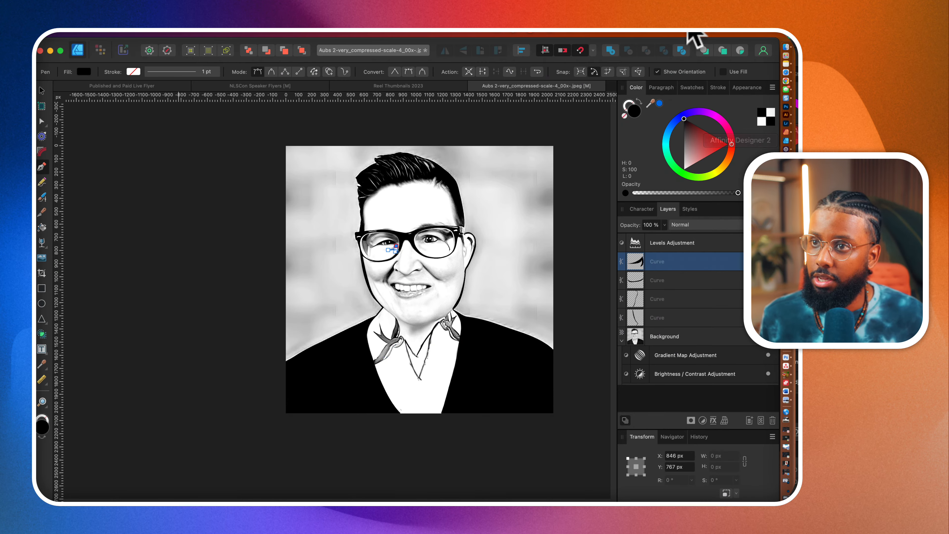
left_click(136, 31)
left_click(140, 58)
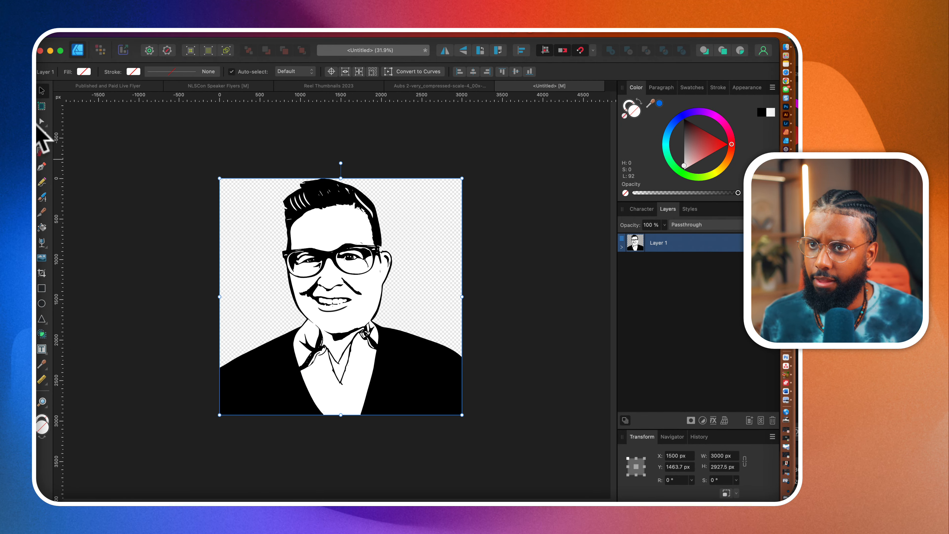
left_click(41, 106)
left_click(212, 71)
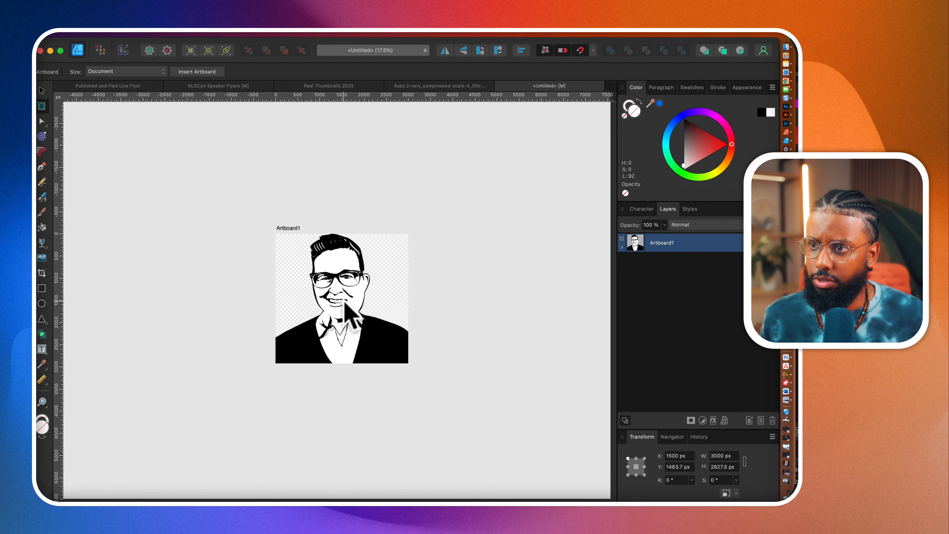
- Draw a light grey circle about 2607 px in diameter over the portrait with the Ellipse tool
left_click(42, 289)
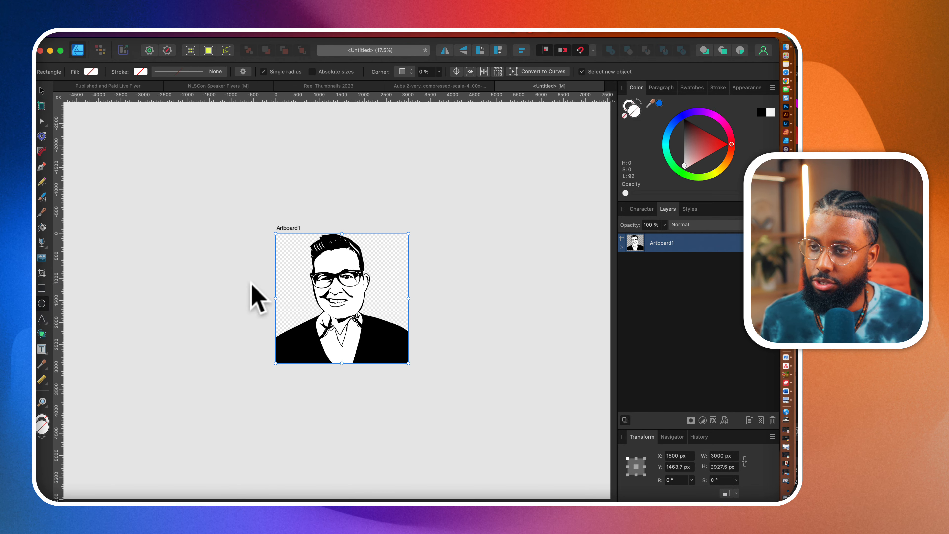
left_click_drag(286, 242, 371, 384)
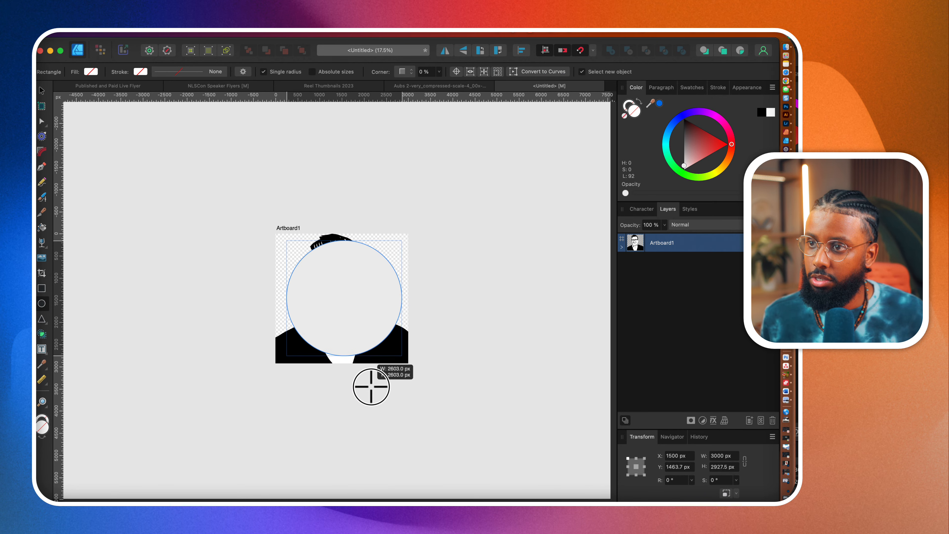
left_click(42, 91)
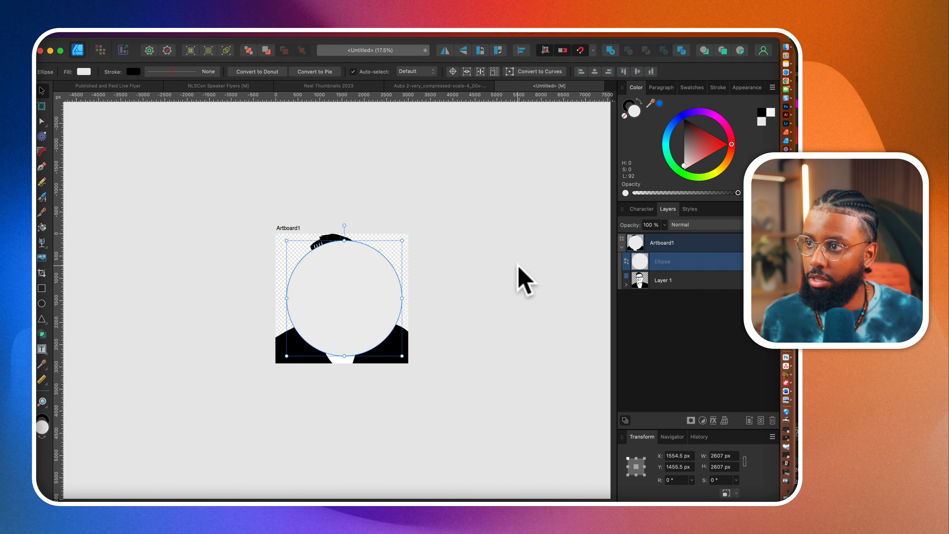
- Nest Layer 1 inside the ellipse to clip the portrait to the circle, and select the nested layer
mouse_move(657, 281)
left_mouse_down()
mouse_move(663, 262)
mouse_move(662, 273)
left_mouse_up()
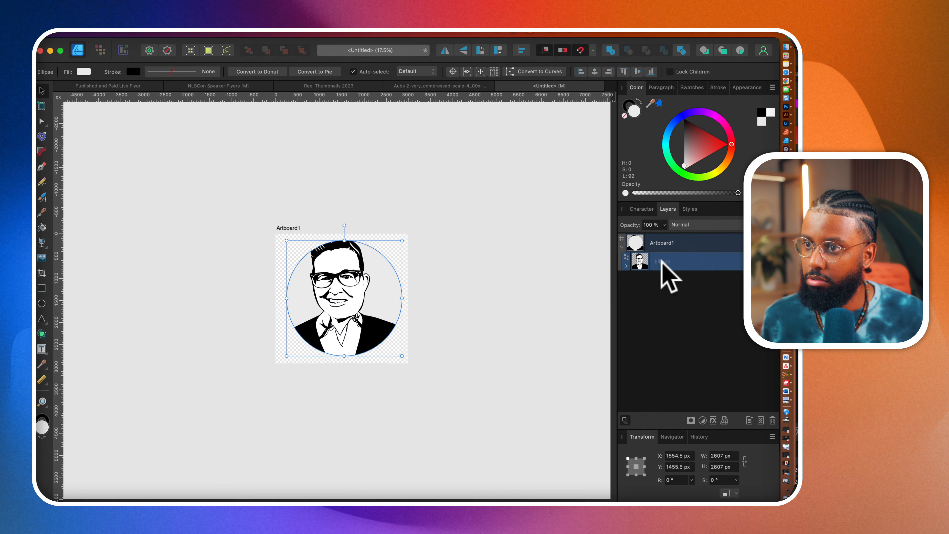
left_click(627, 266)
left_click(683, 284)
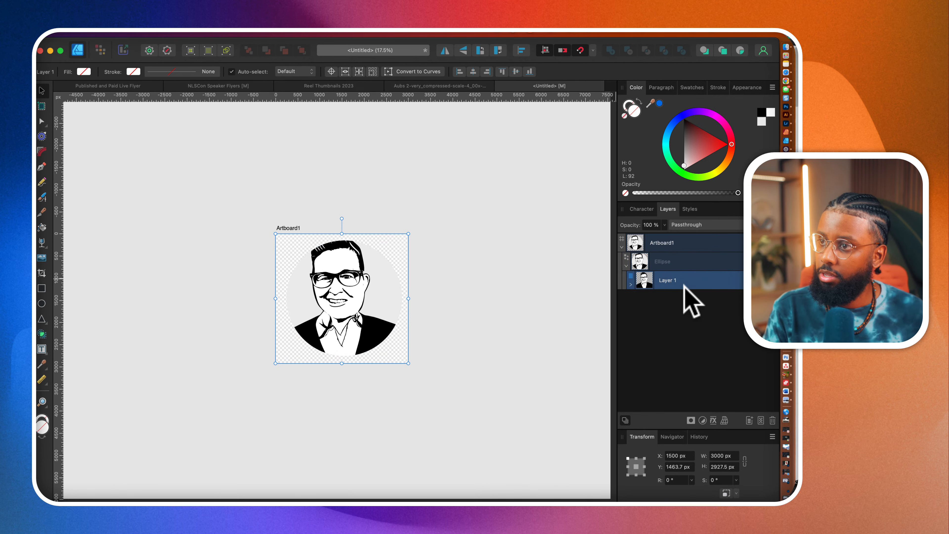
key("super+e")
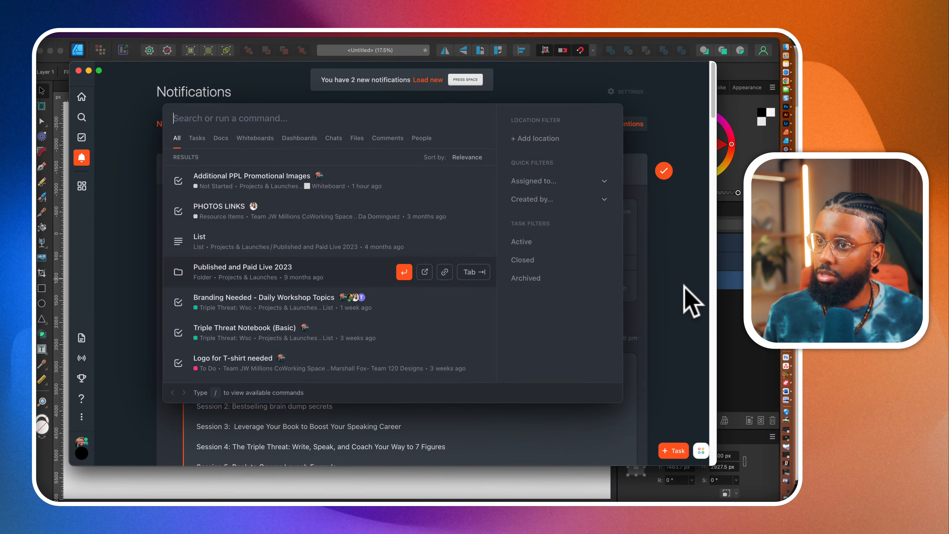
left_click(88, 70)
right_click(785, 338)
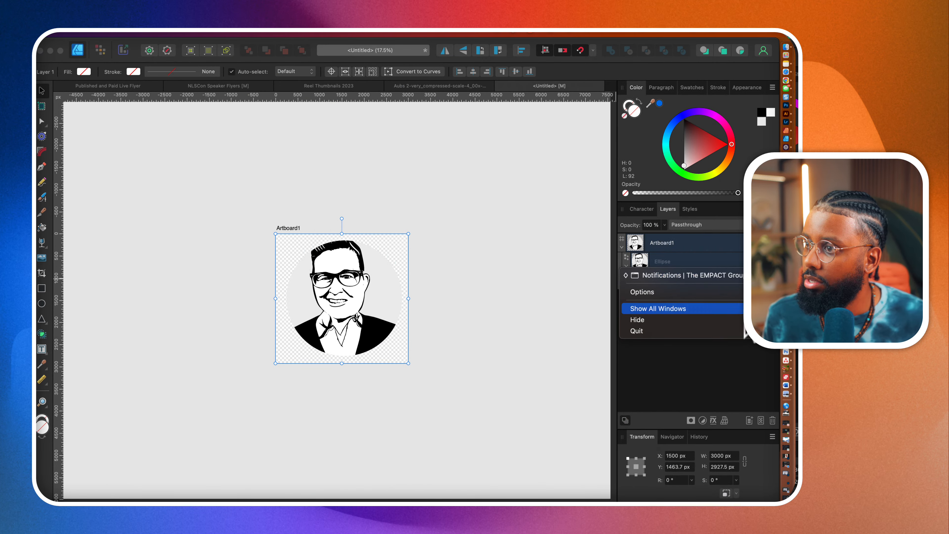
left_click(733, 328)
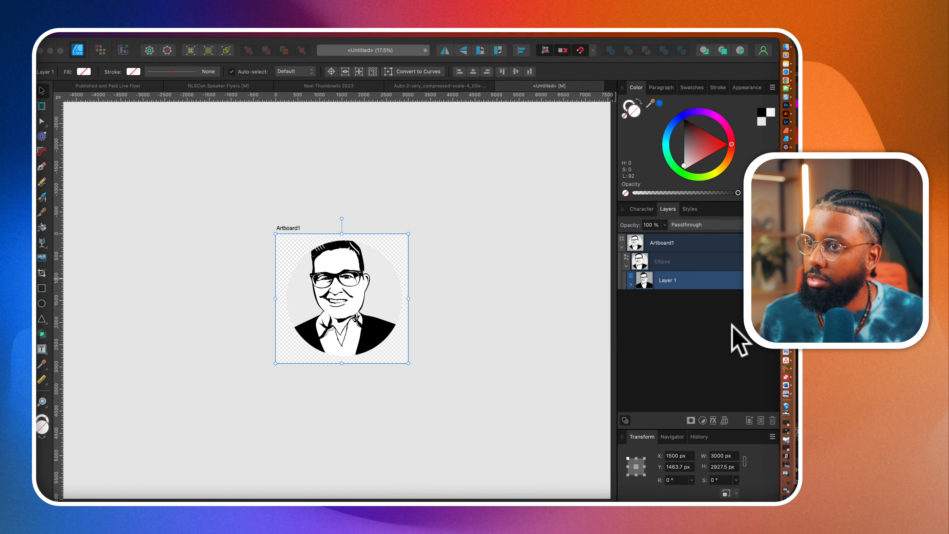
- Duplicate Layer 1 and move the copy out of the ellipse so it sits unclipped above it
left_click(338, 273)
scroll(744, 329, "up", 10)
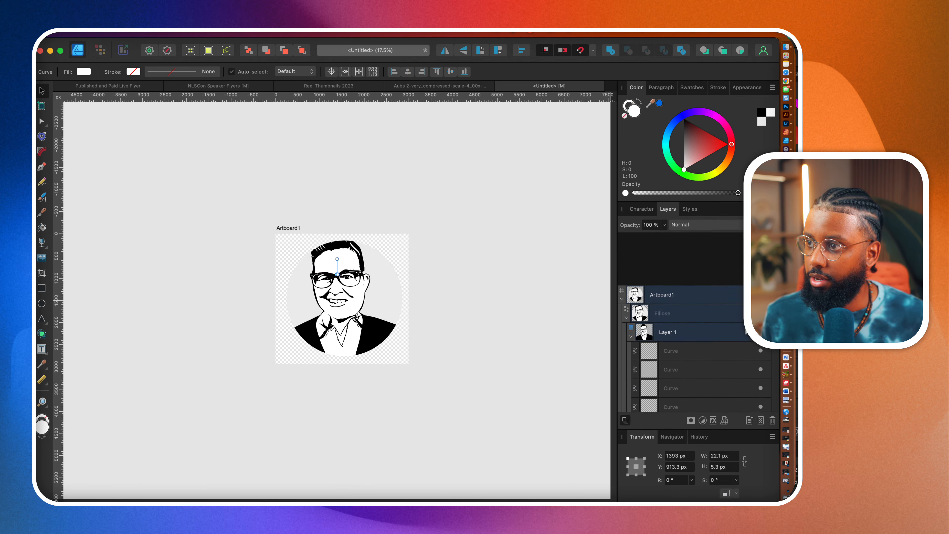
left_click(631, 284)
left_click(651, 285)
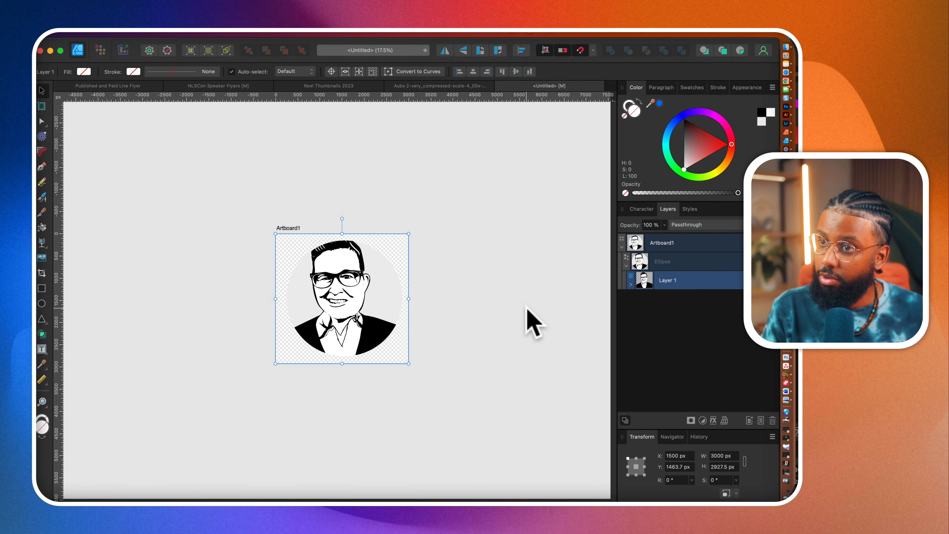
key("super+j")
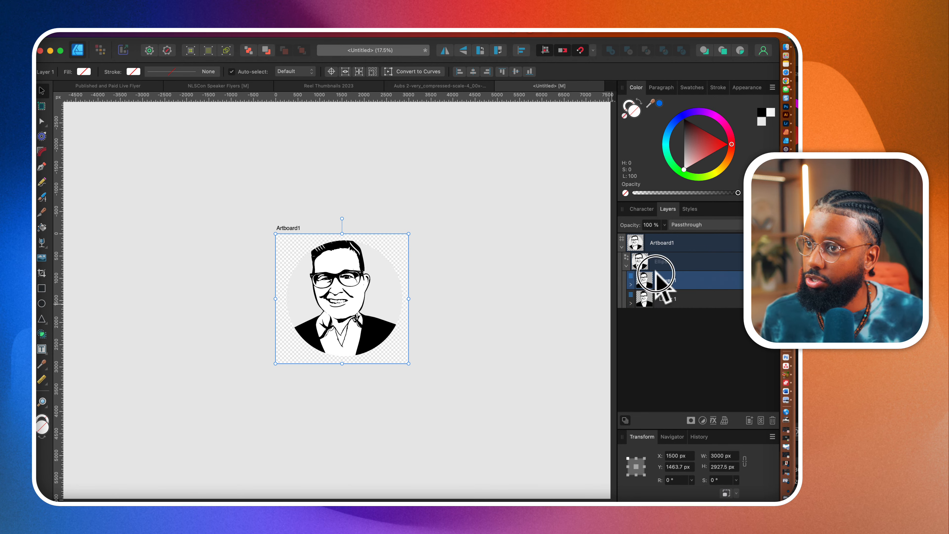
left_click_drag(654, 280, 644, 261)
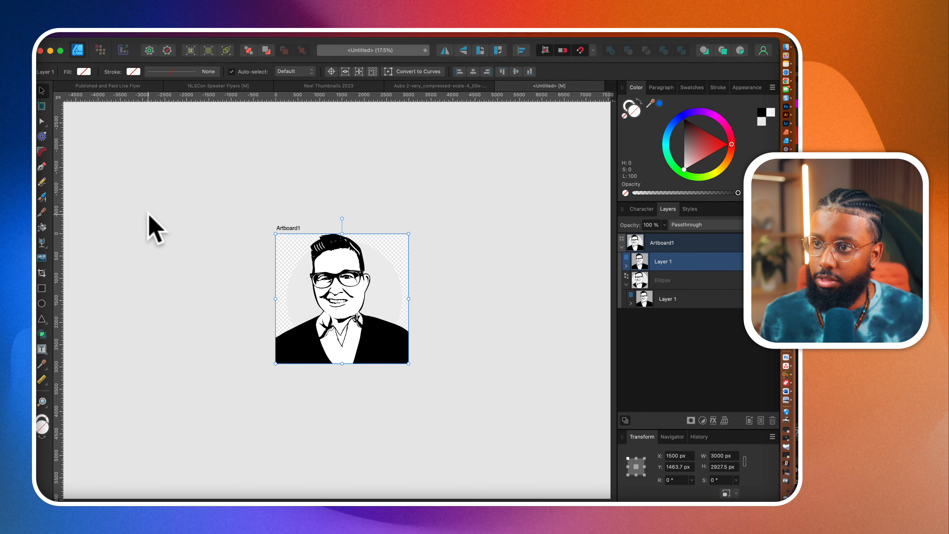
- Crop the upper Layer 1 copy from below with the Vector Crop tool so it ends just under the chin
left_click(42, 273)
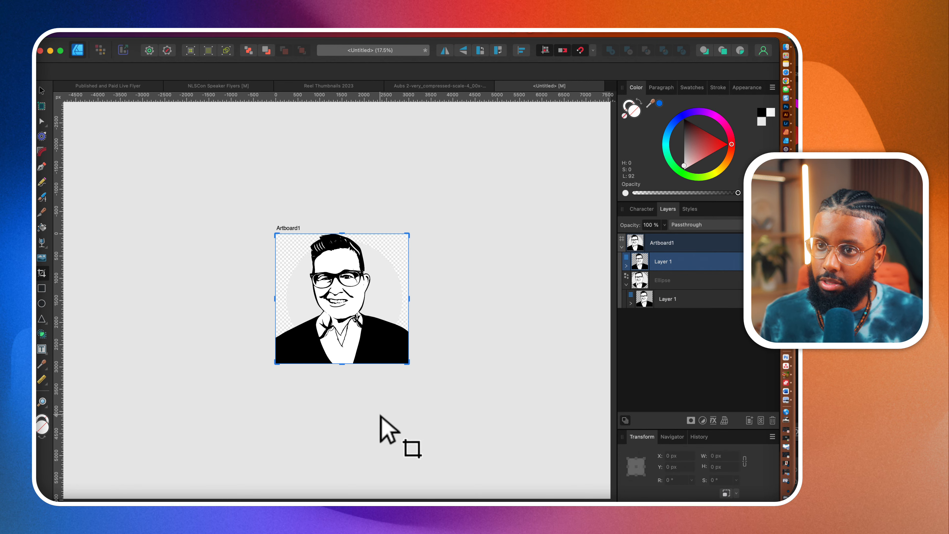
left_click_drag(341, 362, 341, 312)
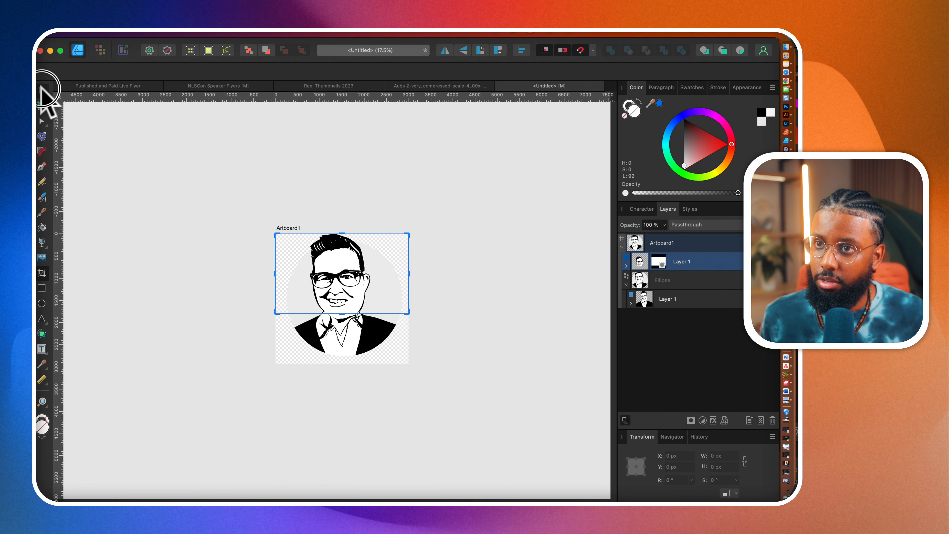
left_click(42, 90)
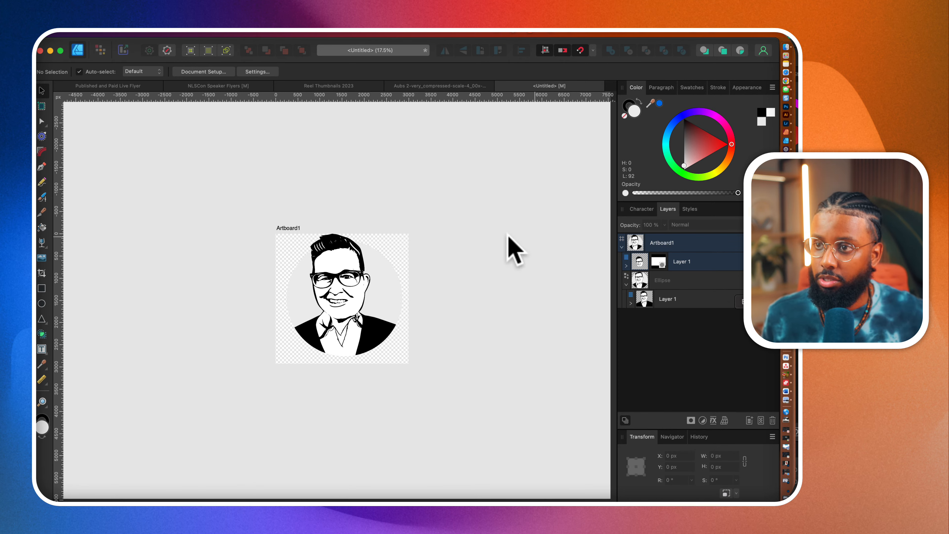
- Remove the ellipse's stroke, set its fill to 33FF00, and deselect it
left_click(383, 284)
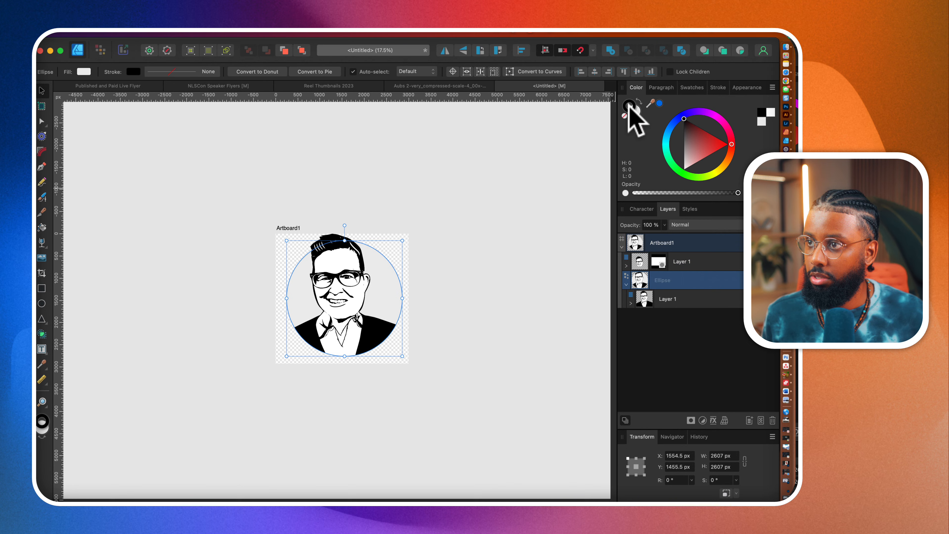
left_click(625, 116)
double_click(632, 108)
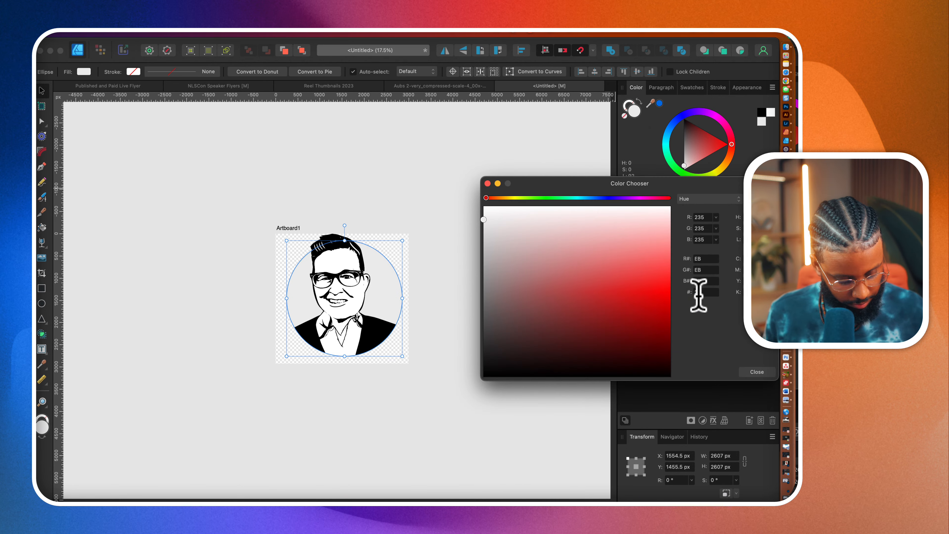
key("Return")
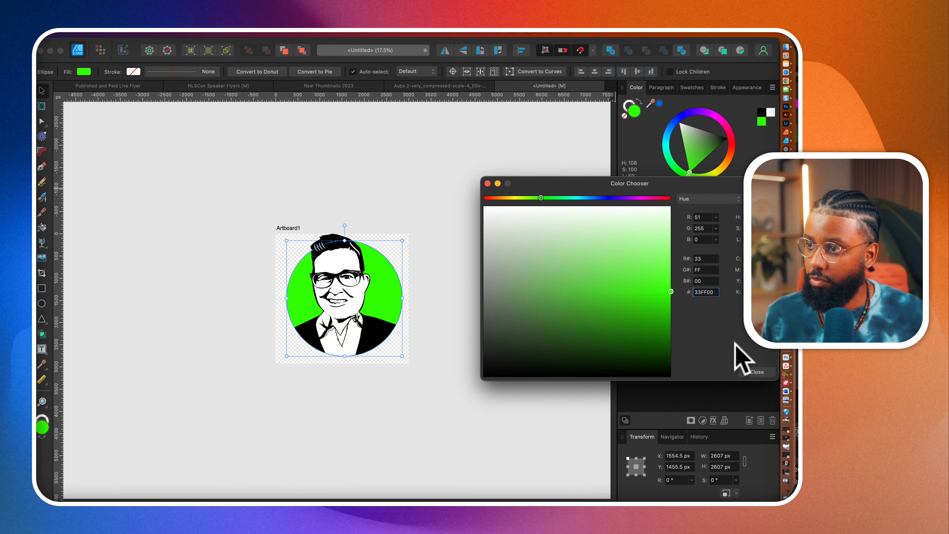
left_click(743, 372)
left_click(487, 286)
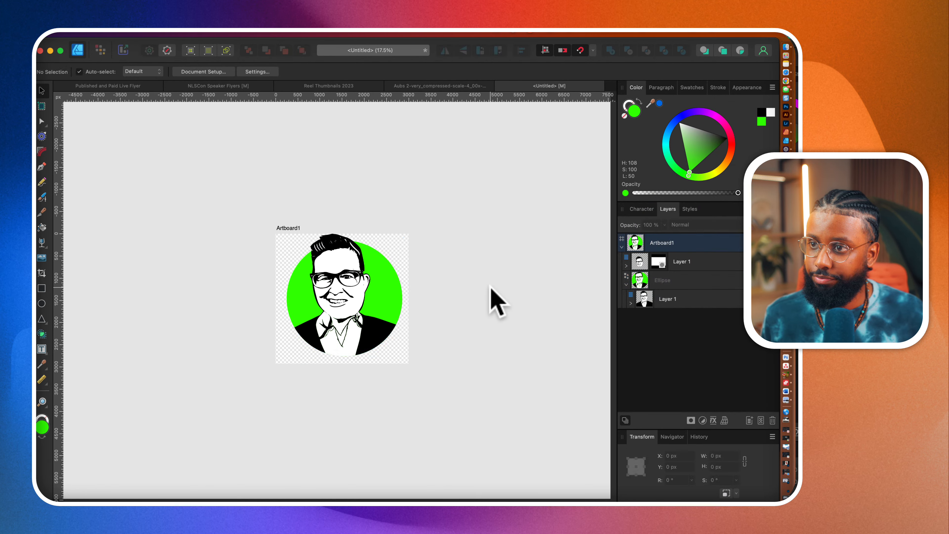
- Place the very_compressed-scale-4_00x portrait JPEG from the Episode 15 folder on the canvas beside Artboard1
scroll(326, 289, "up", 3)
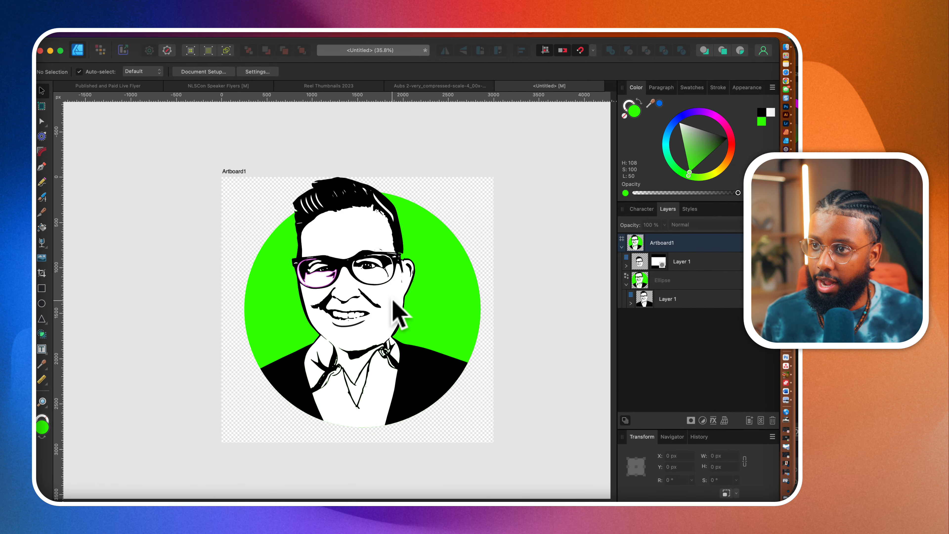
scroll(395, 299, "down", 2)
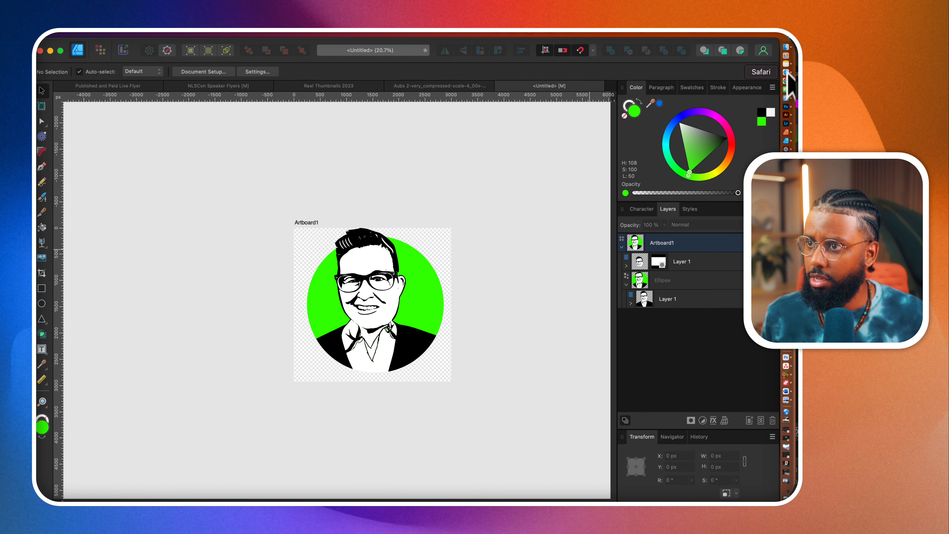
left_click(142, 32)
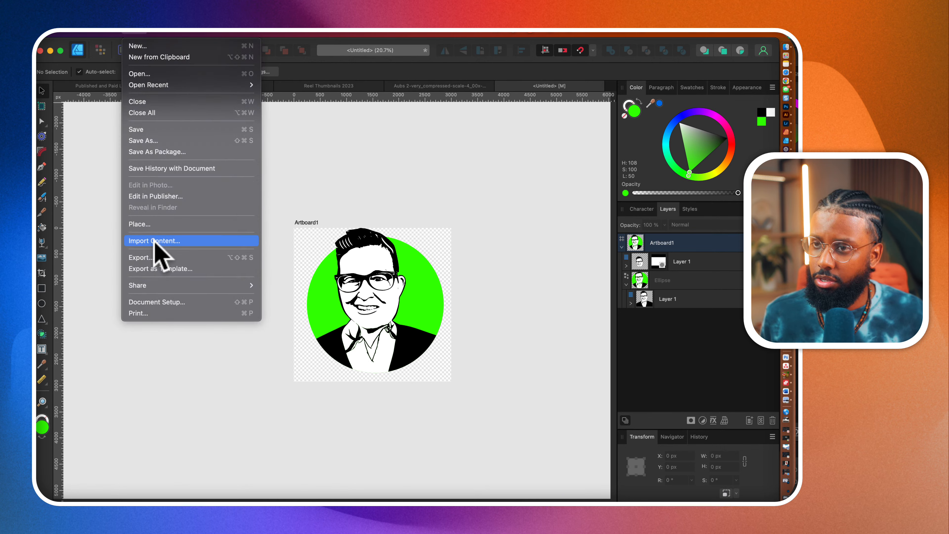
left_click(155, 240)
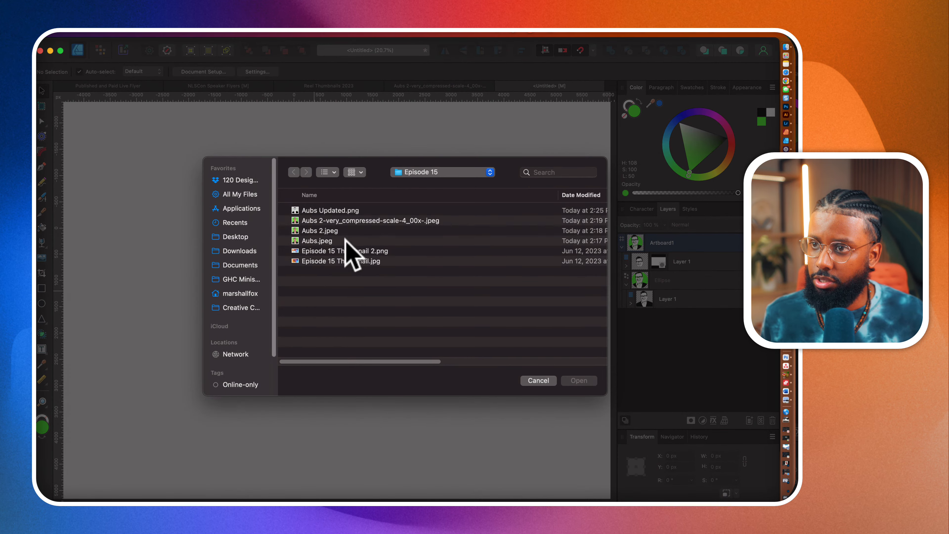
left_click(349, 229)
left_click(422, 220)
left_click(572, 379)
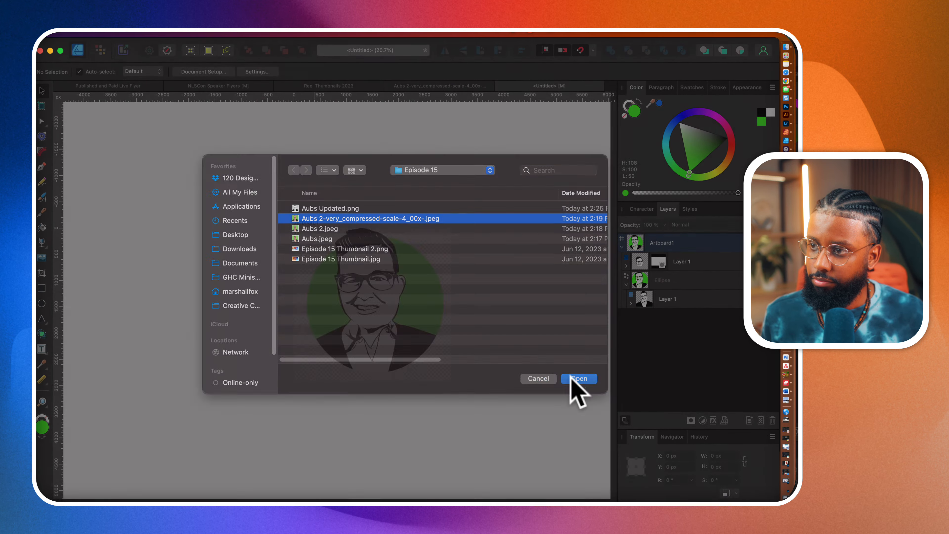
left_click(530, 317)
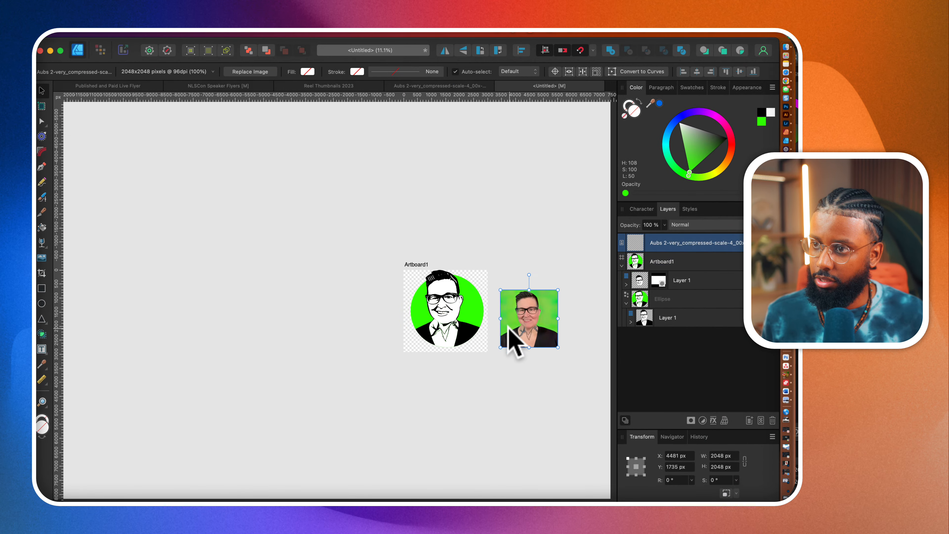
- Fill the lower face curve with a skin tone sampled from the reference photo and lighten it slightly
scroll(336, 275, "up", 2)
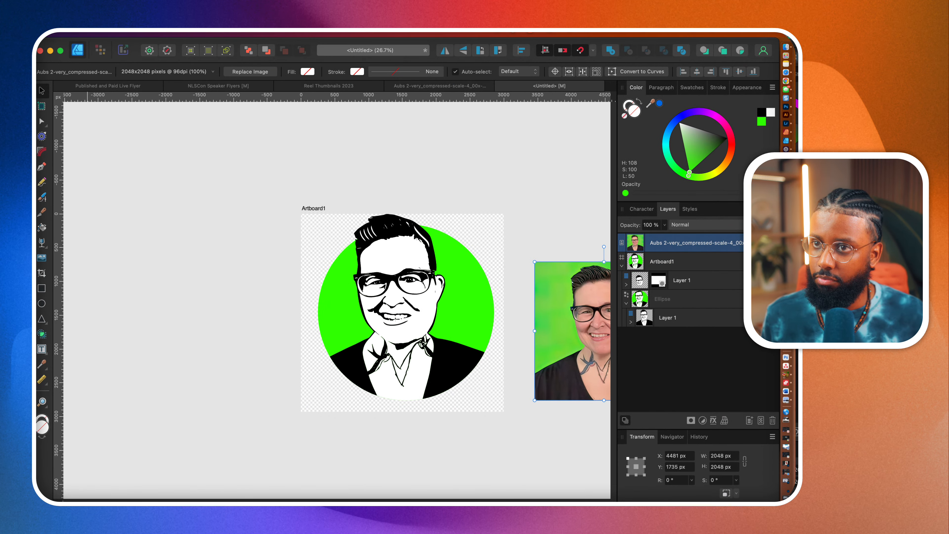
left_click(418, 306)
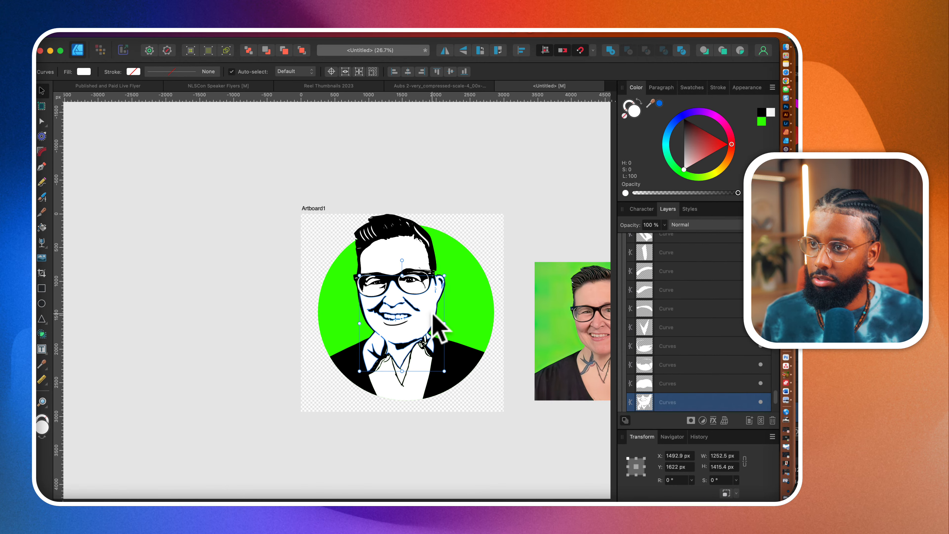
scroll(435, 320, "right", 3)
scroll(435, 320, "down", 2)
left_click_drag(651, 102, 531, 257)
left_click(659, 103)
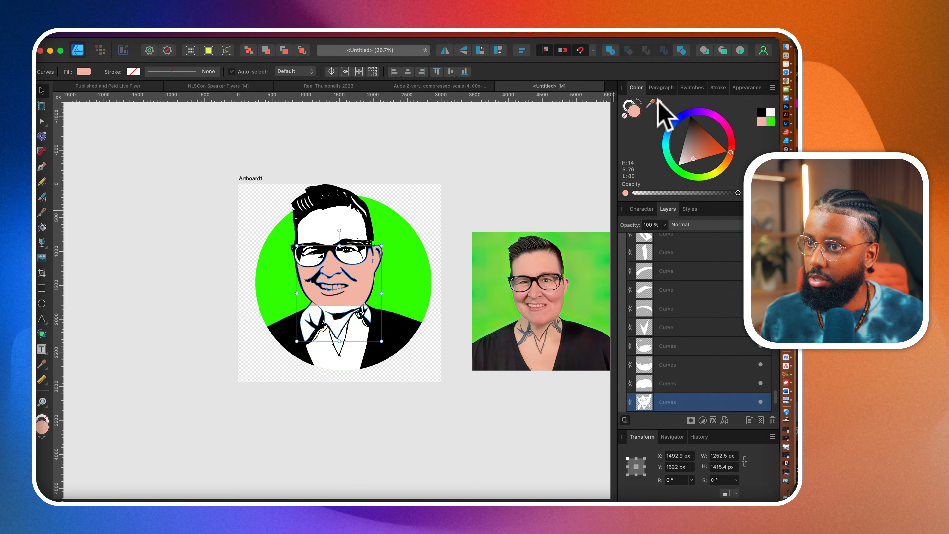
left_click_drag(693, 159, 690, 160)
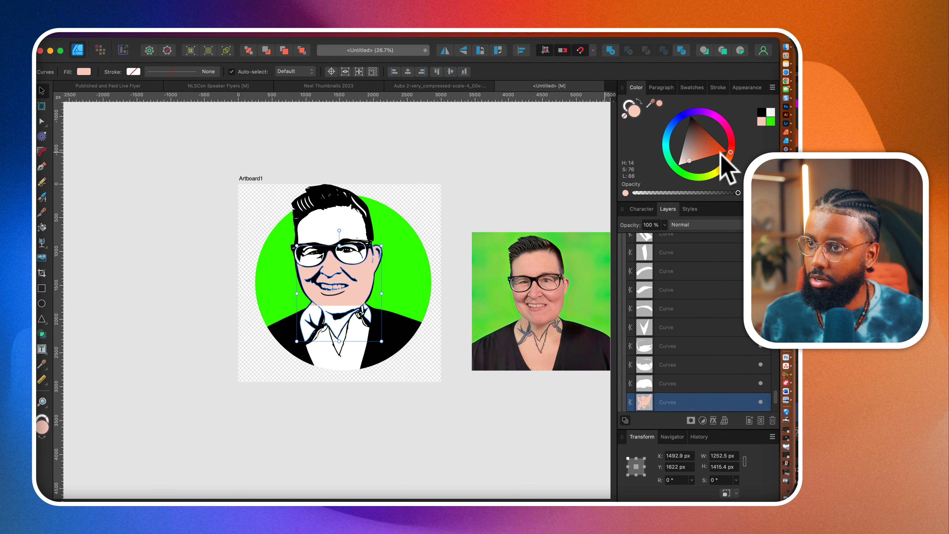
- Fill the forehead and both eyeglass lens areas with the sampled skin tone
scroll(355, 243, "up", 3)
left_click(337, 241)
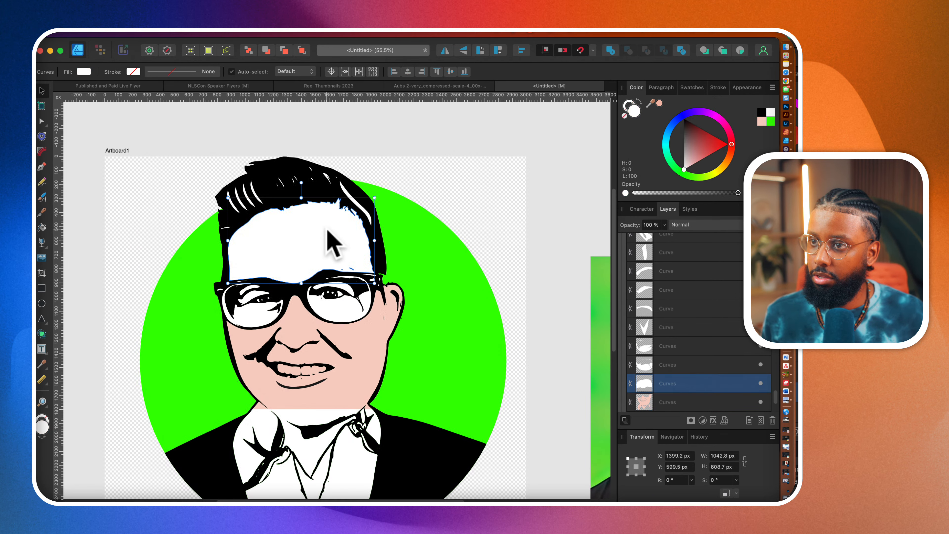
left_click(658, 103)
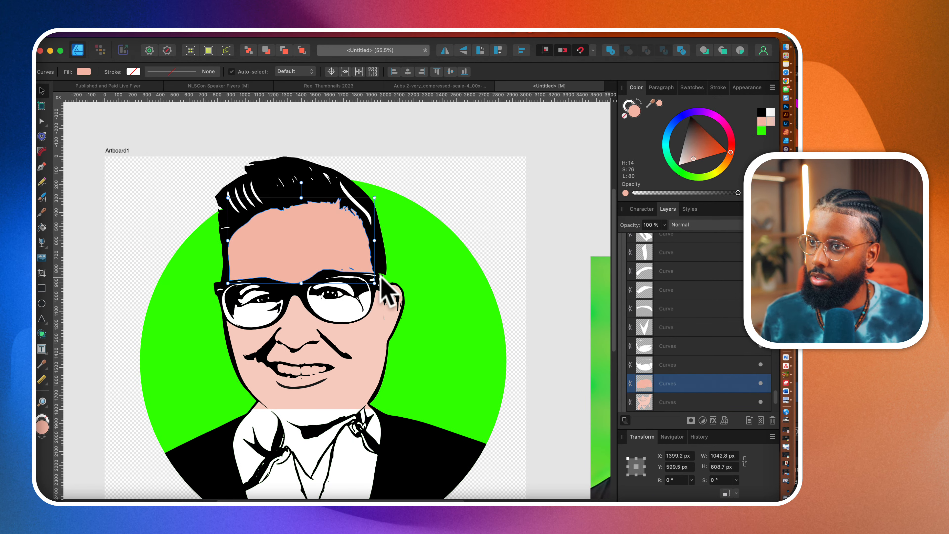
left_click(347, 315)
left_click(243, 316, "shift")
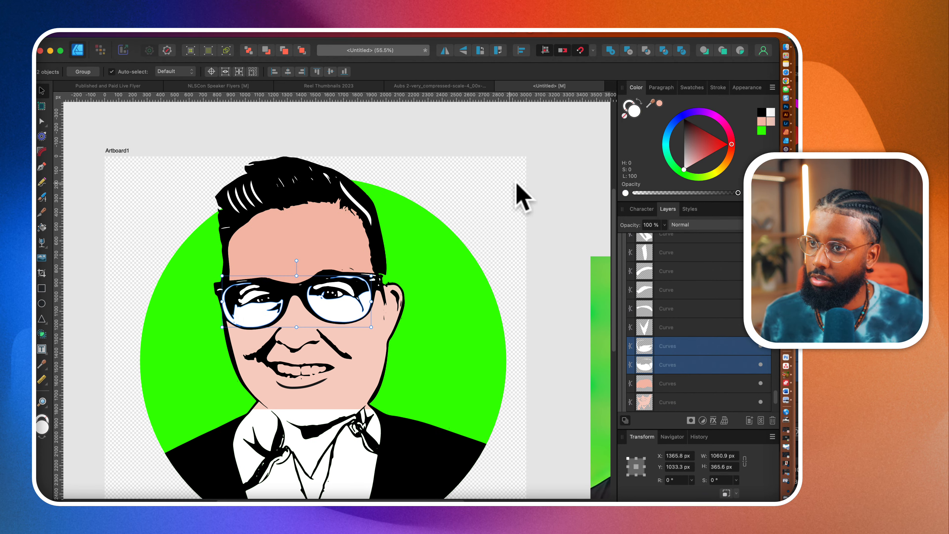
left_click(659, 103)
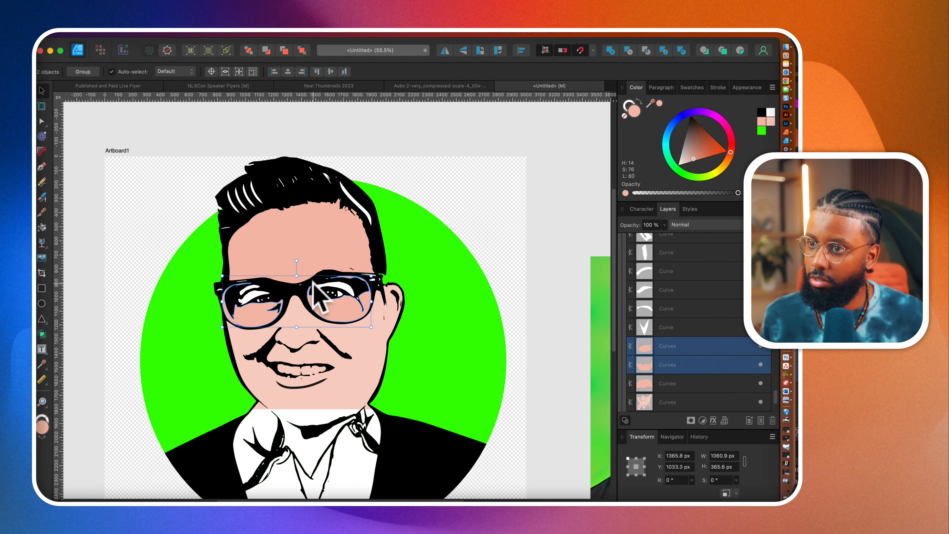
- Fill the three white eyelid shapes inside the glasses with the sampled skin tone
scroll(224, 310, "up", 3)
scroll(338, 281, "up", 3)
left_click(343, 279)
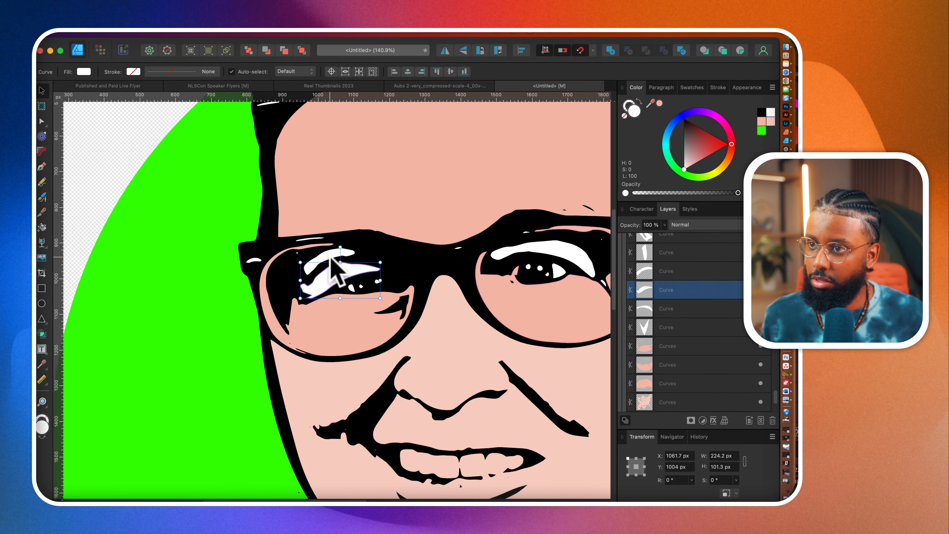
left_click(330, 257, "shift")
left_click(565, 251, "shift")
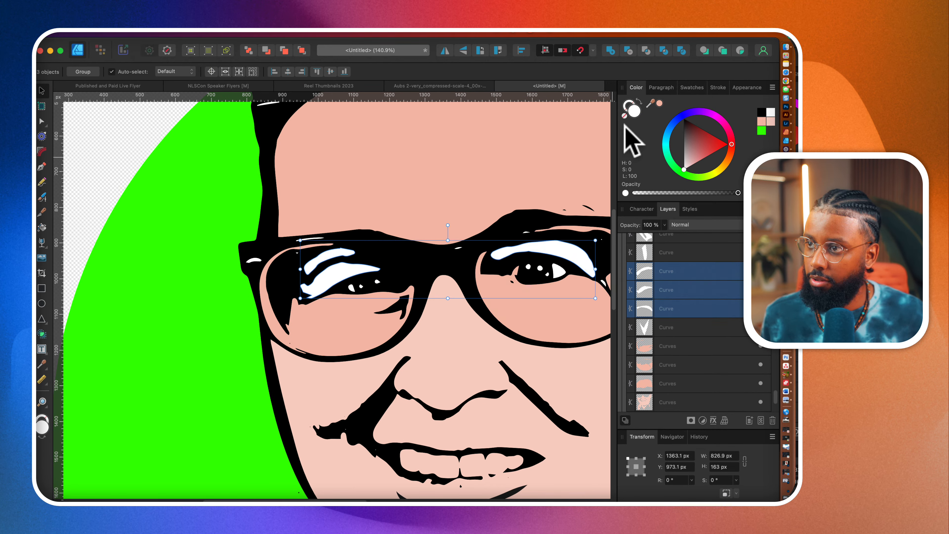
left_click(659, 104)
scroll(513, 334, "down", 4)
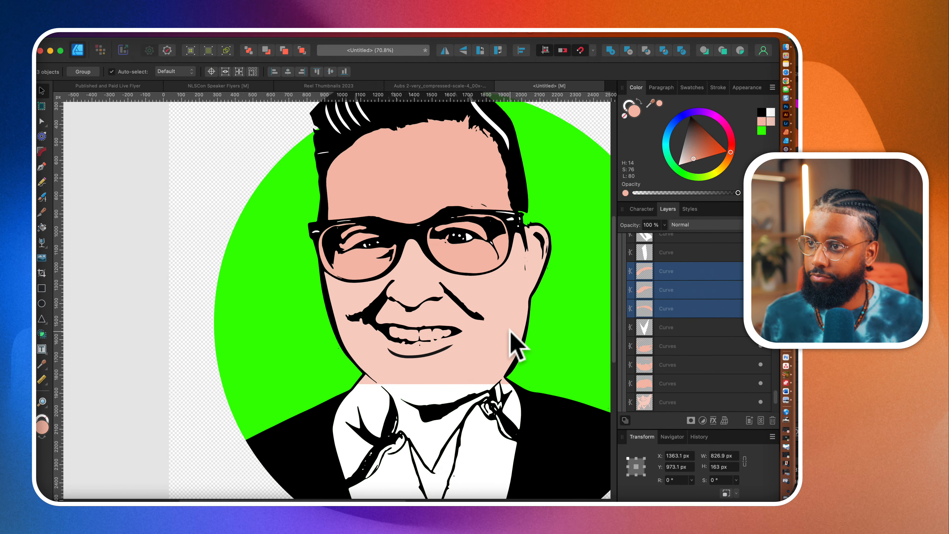
- Fill the circle-clipped portrait's shirt curves and the V-shaped curve at the shirt opening with the sampled skin tone
scroll(512, 334, "down", 3)
left_click(398, 359)
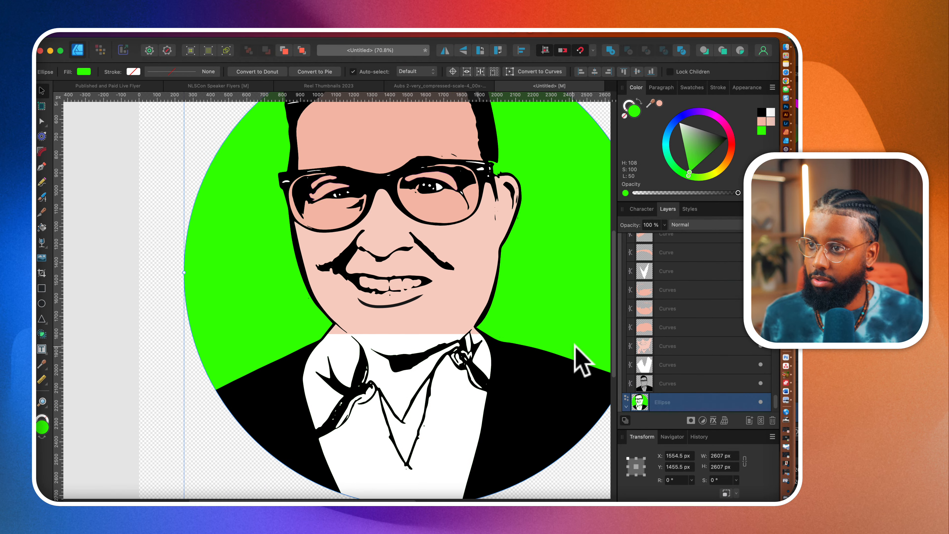
left_click(672, 368)
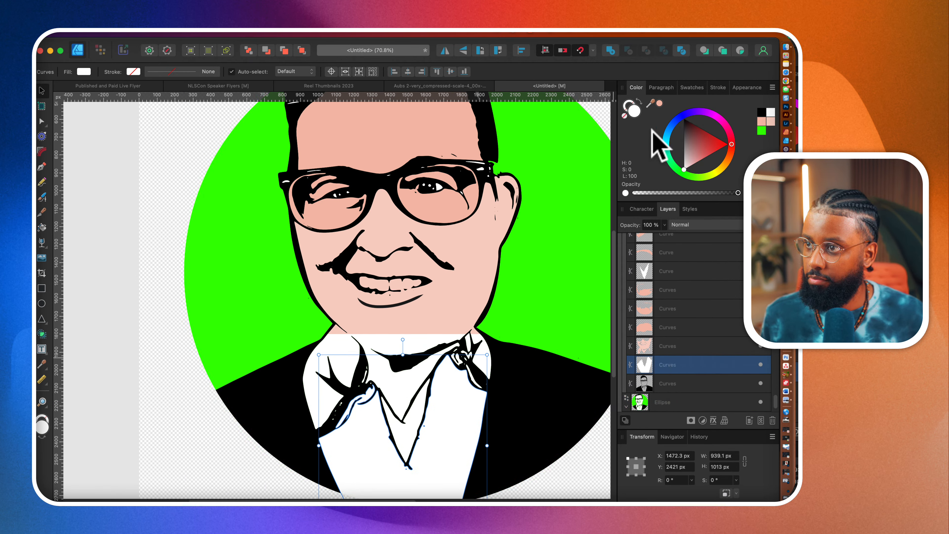
left_click(660, 99)
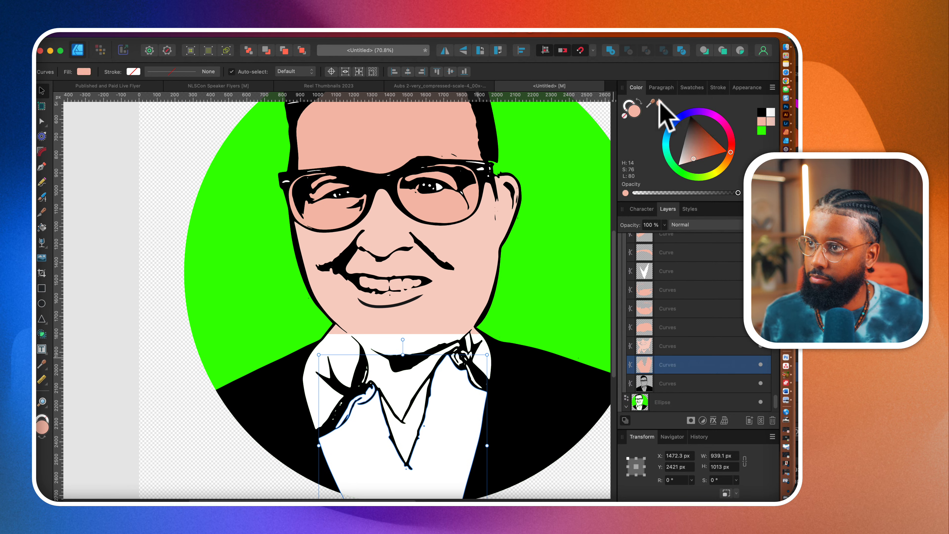
scroll(680, 290, "up", 2)
left_click(672, 315)
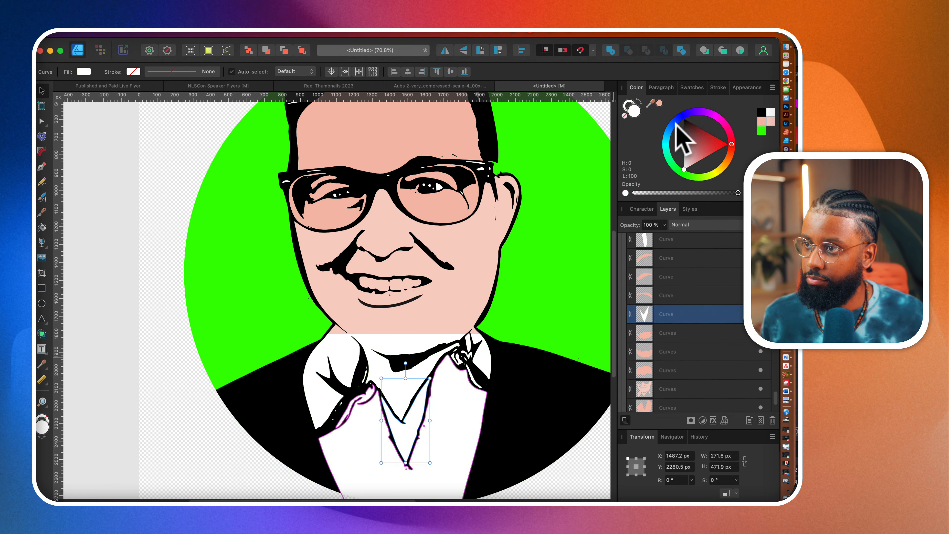
left_click(660, 102)
- Select the run of small white detail curves around the collar and glasses in the circle-clipped artwork and fill them with the sampled skin tone
scroll(686, 299, "up", 4)
left_click(666, 353)
scroll(664, 363, "down", 5)
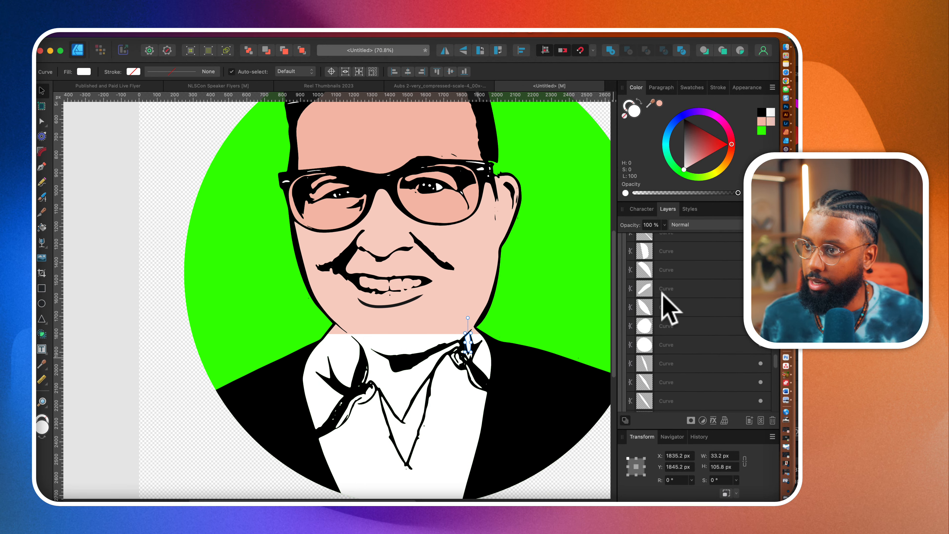
scroll(669, 305, "down", 3)
scroll(674, 286, "down", 3)
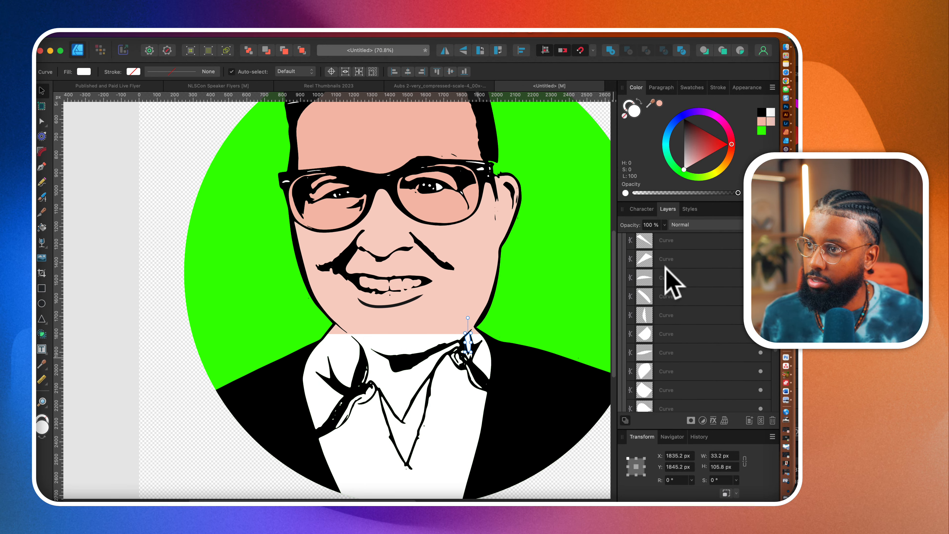
scroll(665, 264, "down", 6)
left_click(666, 258, "shift")
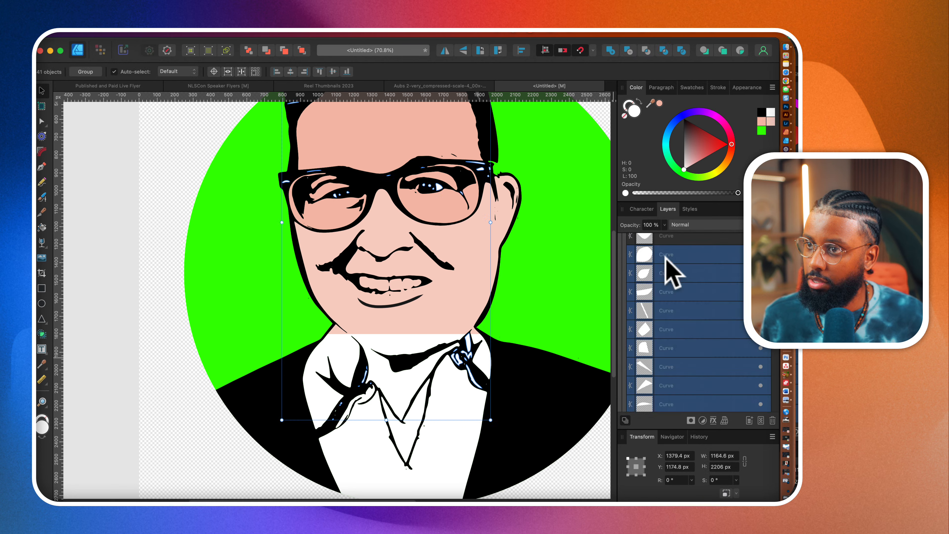
left_click(660, 104)
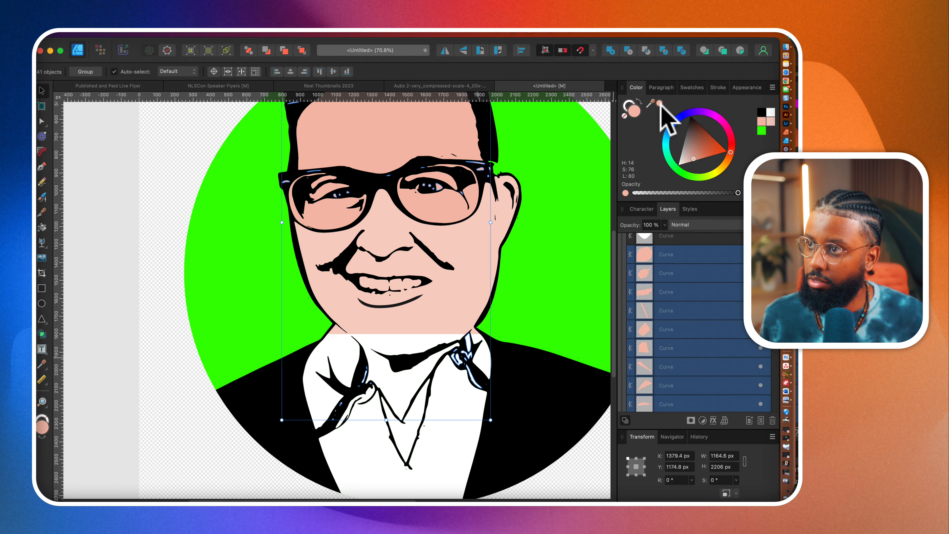
- Fill the remaining white detail curves stacked just below the black ones in the circle-clipped artwork with the sampled skin tone
scroll(673, 321, "up", 5)
left_click(664, 377)
scroll(665, 375, "up", 10)
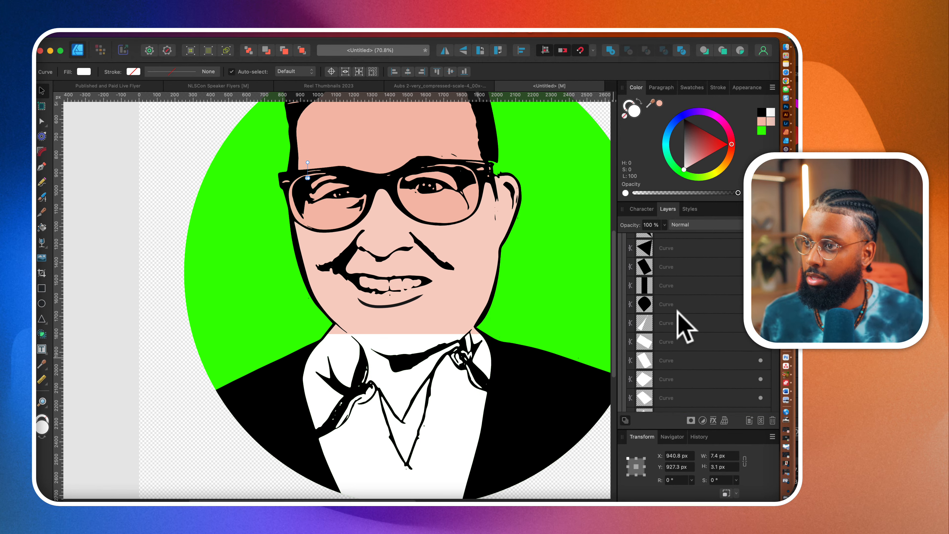
left_click(666, 237, "shift")
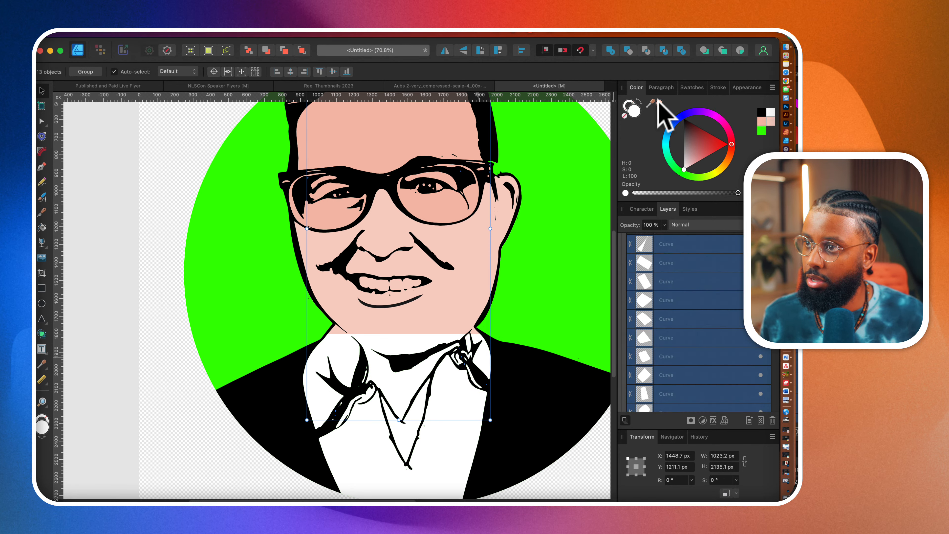
left_click(426, 447)
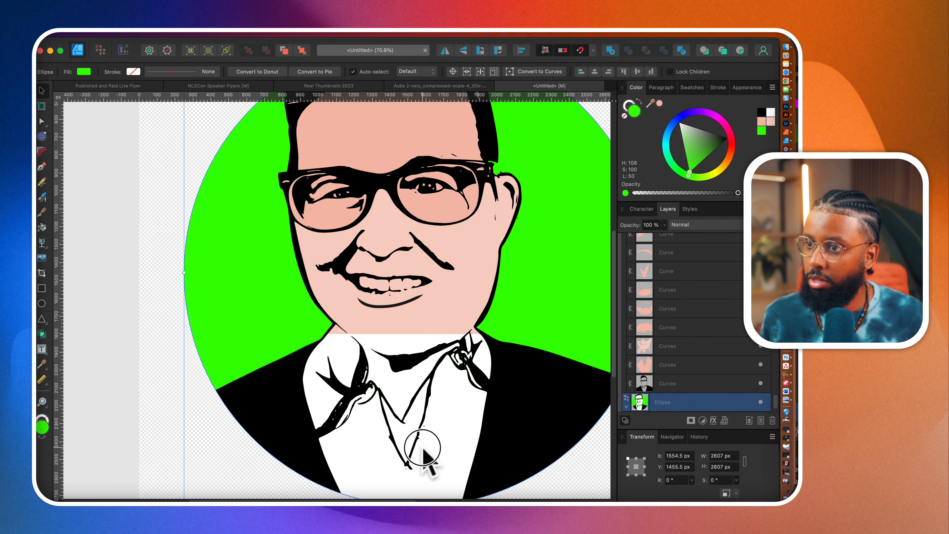
- Fill the lower shirt curves in the Layer 1 copy of the portrait with the sampled skin tone
left_click(442, 447)
scroll(680, 310, "down", 1)
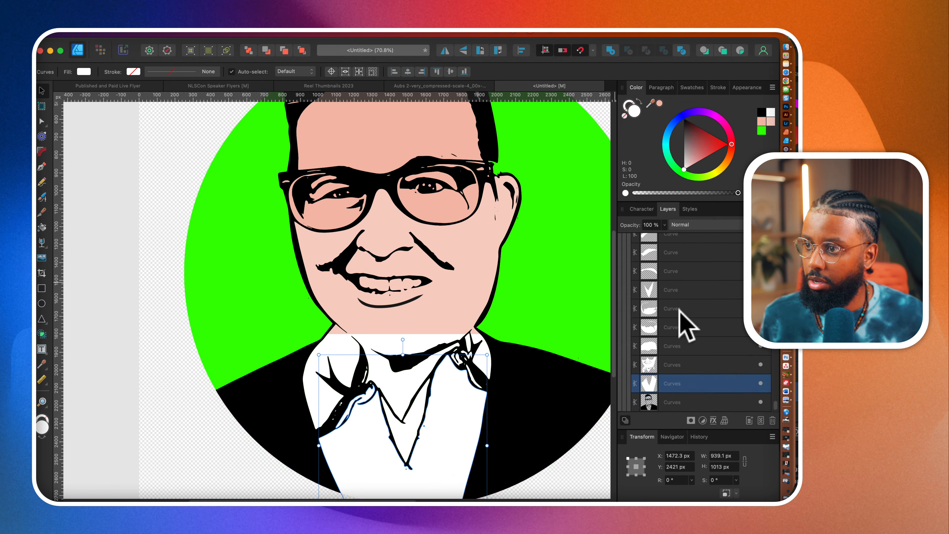
left_click(660, 101)
- Select the Layer 1 face-and-collar curves together with the white detail curves above them and fill all with the sampled skin tone
left_click(683, 363)
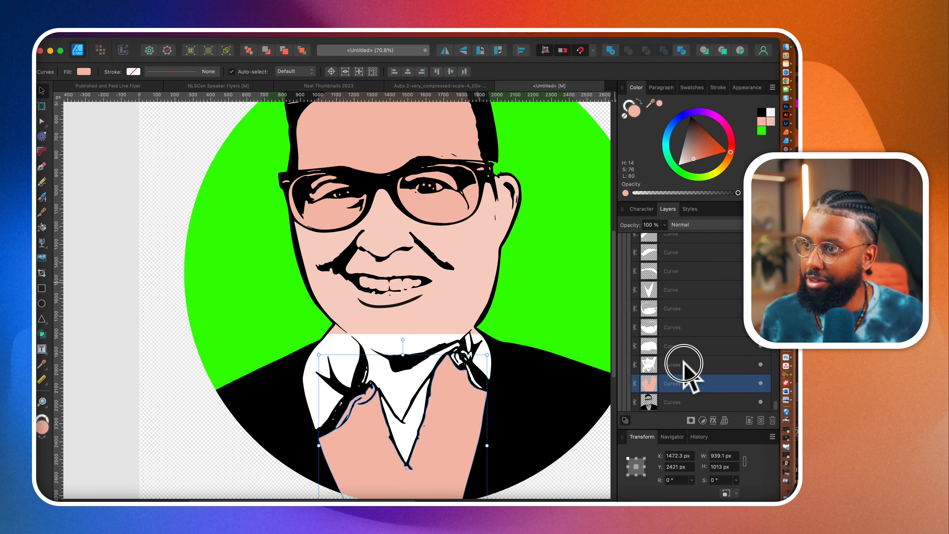
scroll(683, 362, "up", 8)
scroll(683, 361, "up", 10)
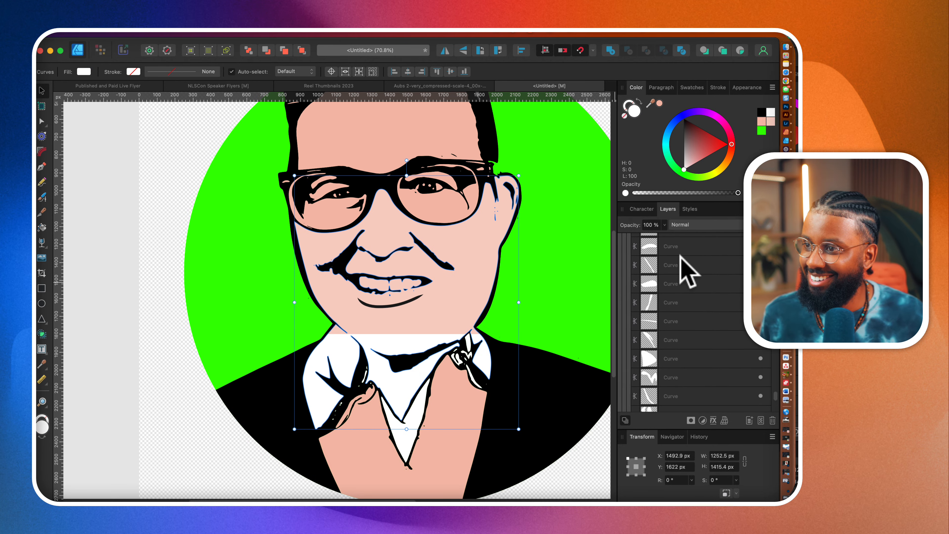
scroll(679, 288, "down", 10)
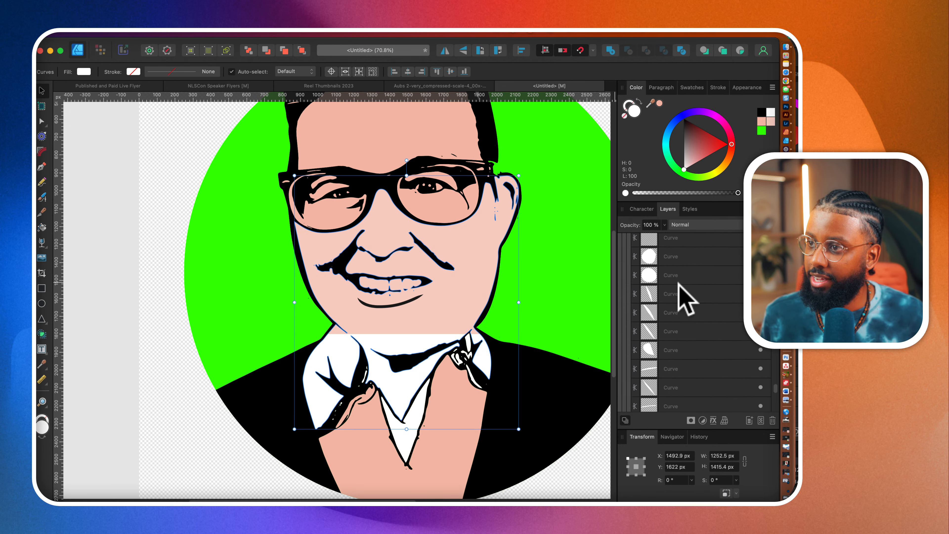
scroll(677, 270, "down", 10)
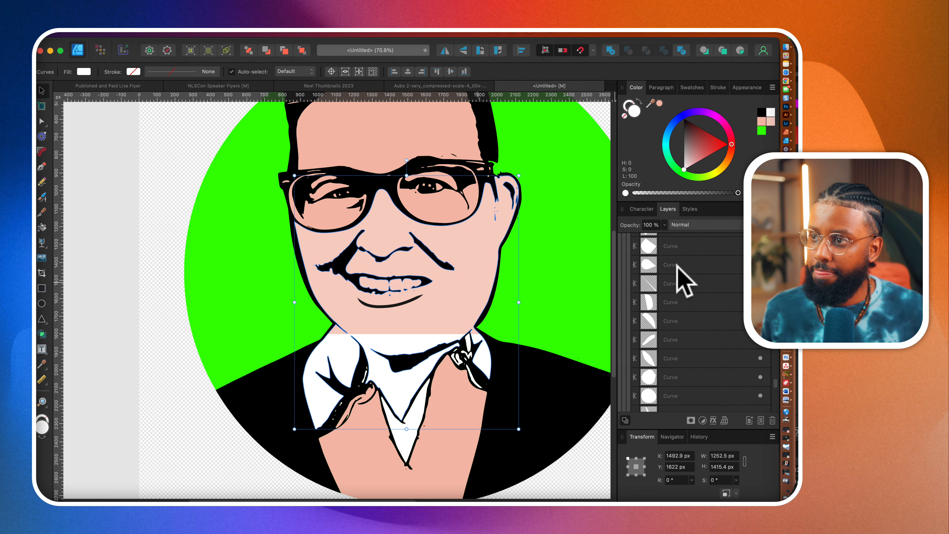
left_click(676, 246, "shift")
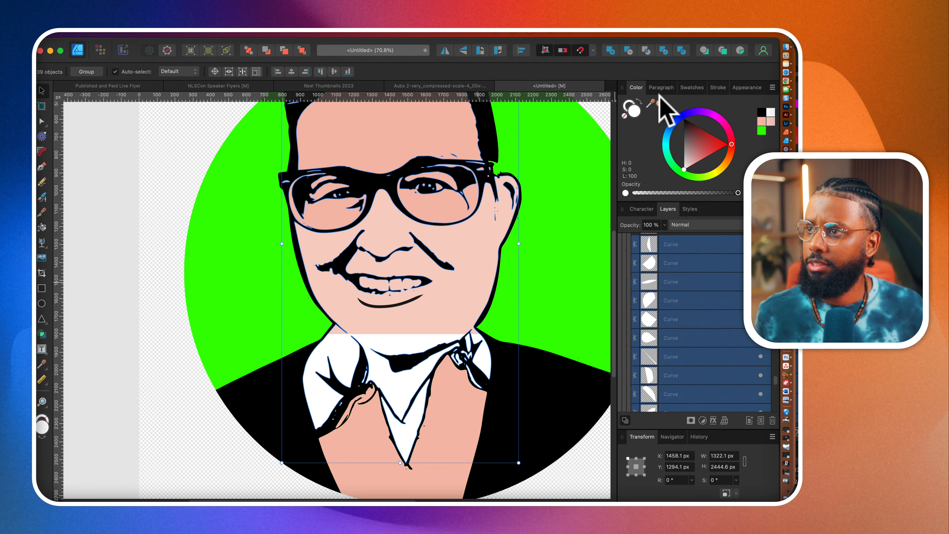
left_click(659, 103)
- Recolour the lighter lower face and neck curves with the sampled skin tone to match the forehead
left_click(456, 304)
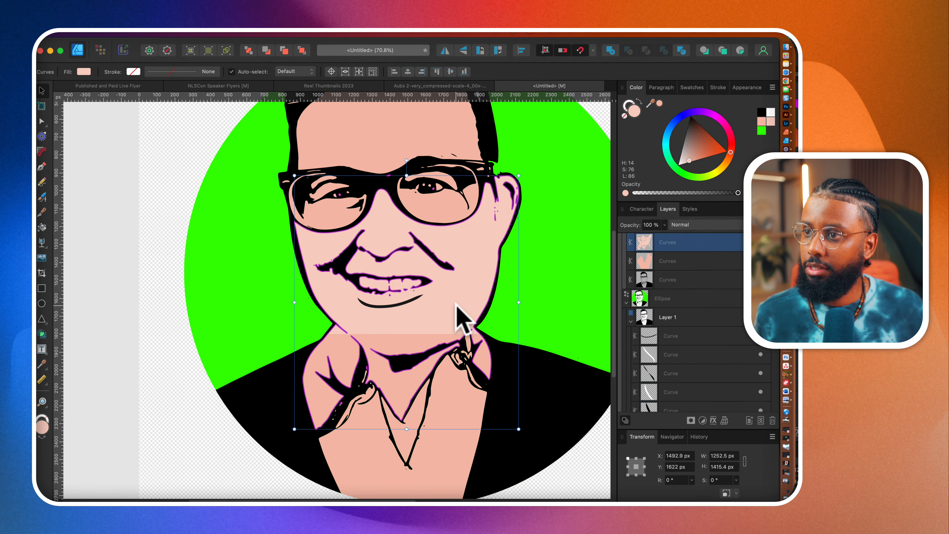
double_click(457, 306)
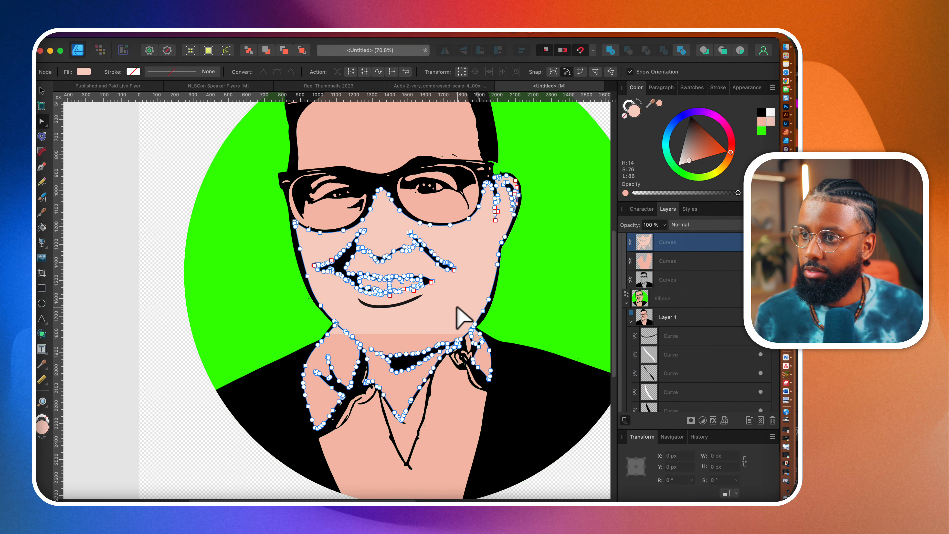
left_click(659, 102)
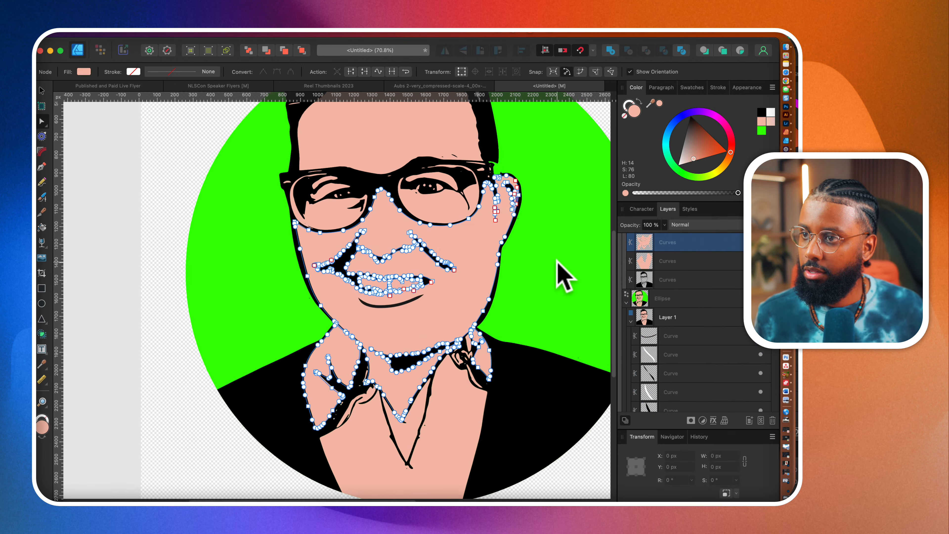
- Fill the three small shapes of the eye behind the left lens with white
scroll(557, 271, "down", 3)
scroll(414, 202, "up", 15)
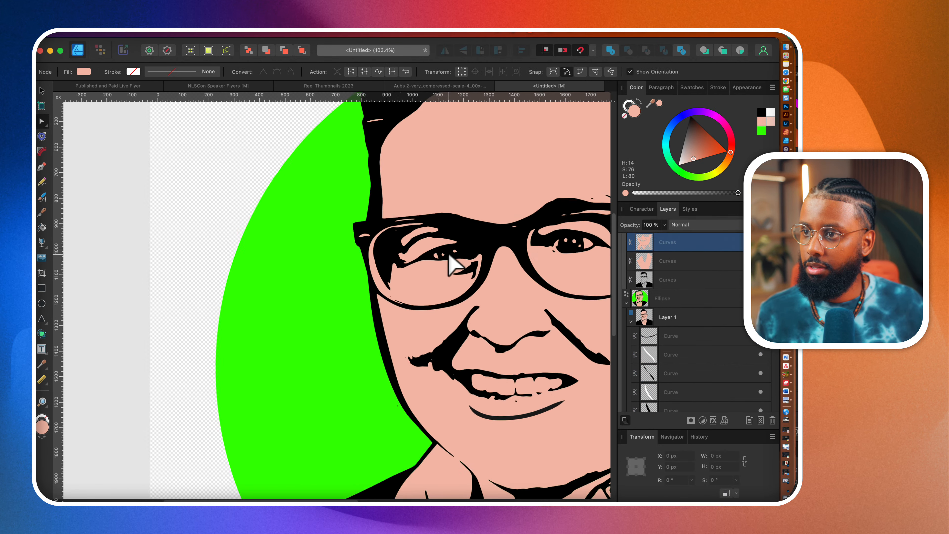
left_click(401, 258)
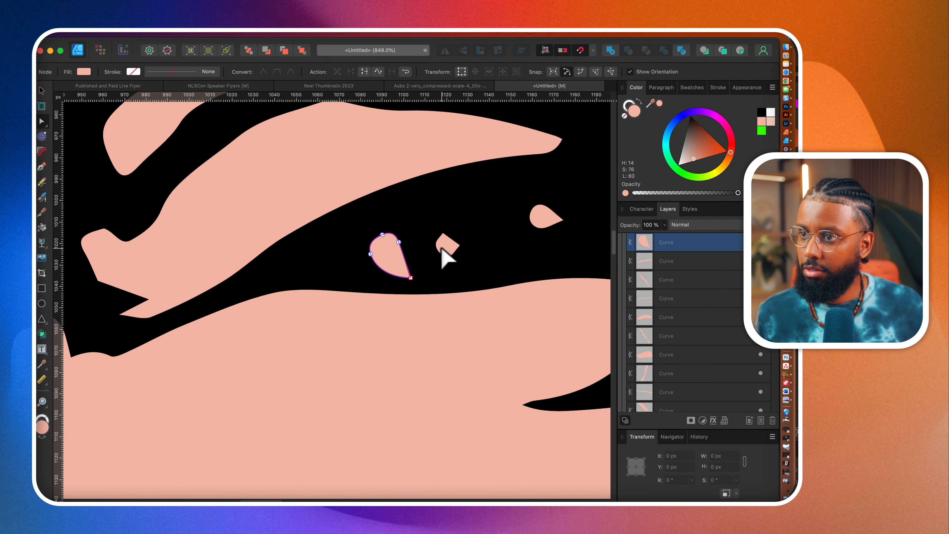
left_click(454, 247, "shift")
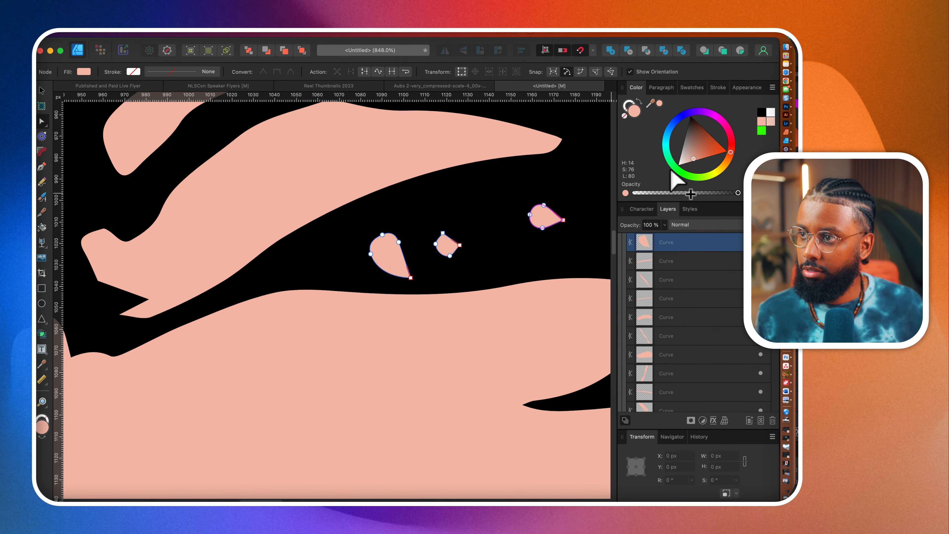
left_click_drag(693, 159, 483, 266)
- Fill the outer eye corner and the three pupil highlights behind the right lens with white
scroll(359, 341, "down", 3)
scroll(359, 342, "right", 15)
scroll(359, 342, "right", 5)
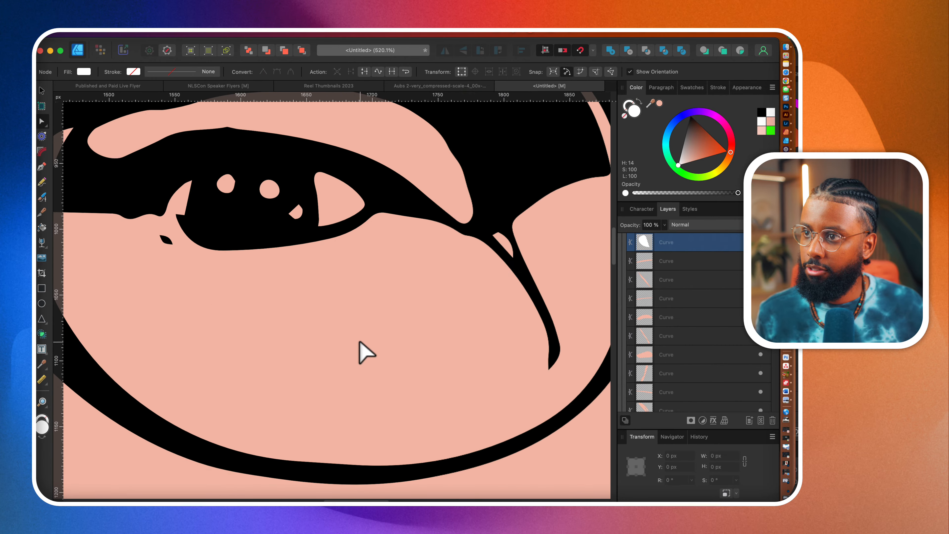
left_click(333, 202)
left_click_drag(711, 149, 446, 270)
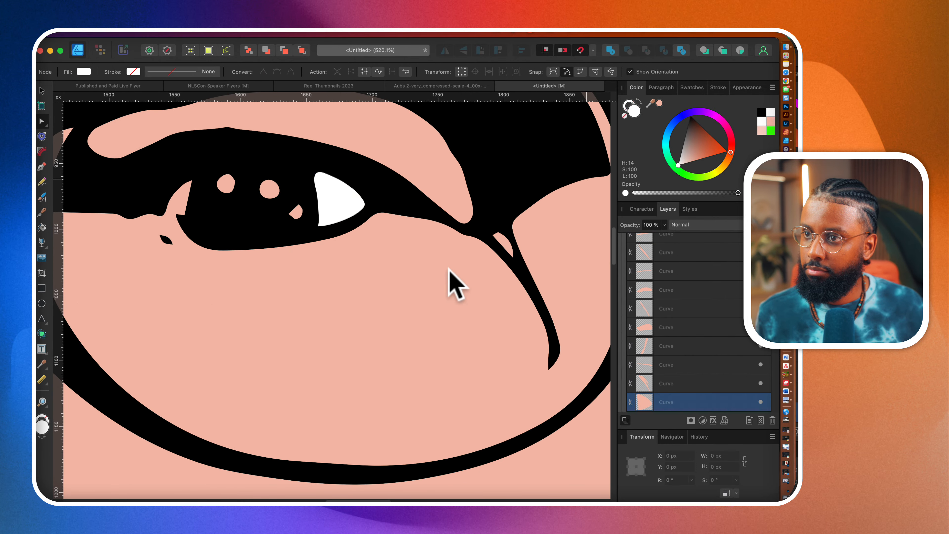
left_click(268, 191, "shift")
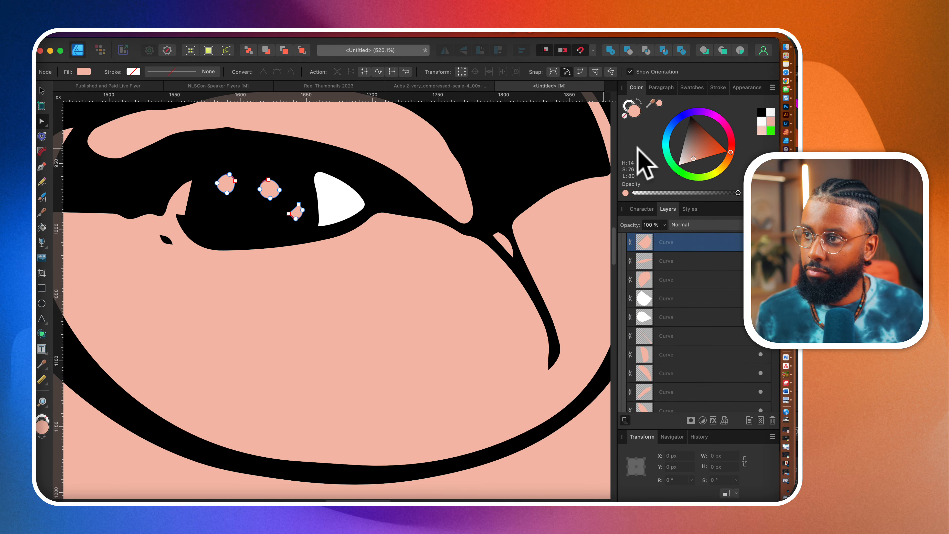
left_click(679, 165)
- Examine the mouth and the tooth outlines within the lower face curve
scroll(308, 312, "down", 10)
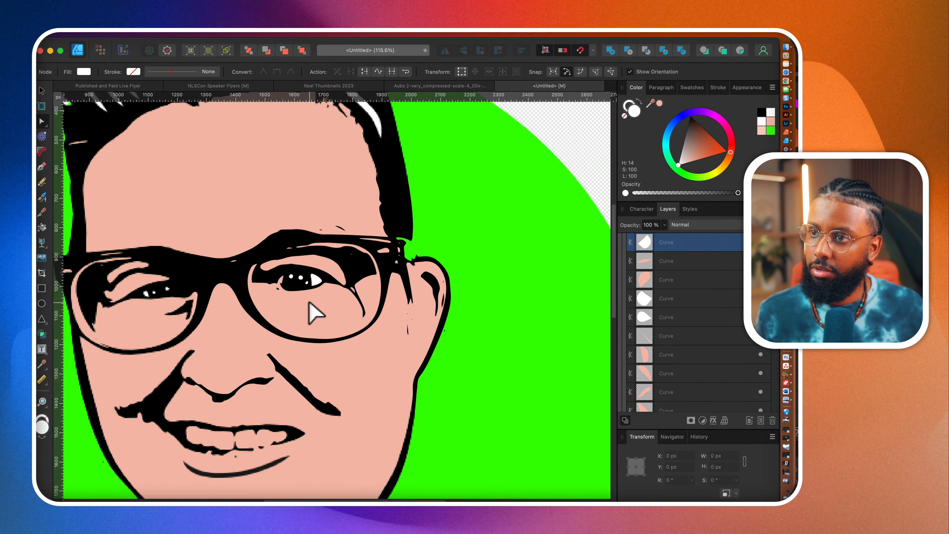
scroll(313, 312, "down", 2)
scroll(265, 351, "up", 9)
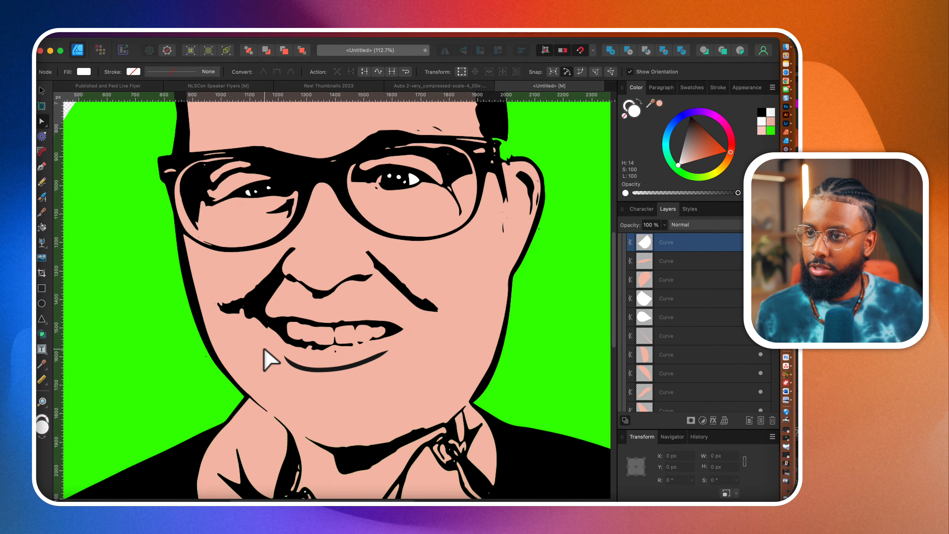
left_click(282, 321)
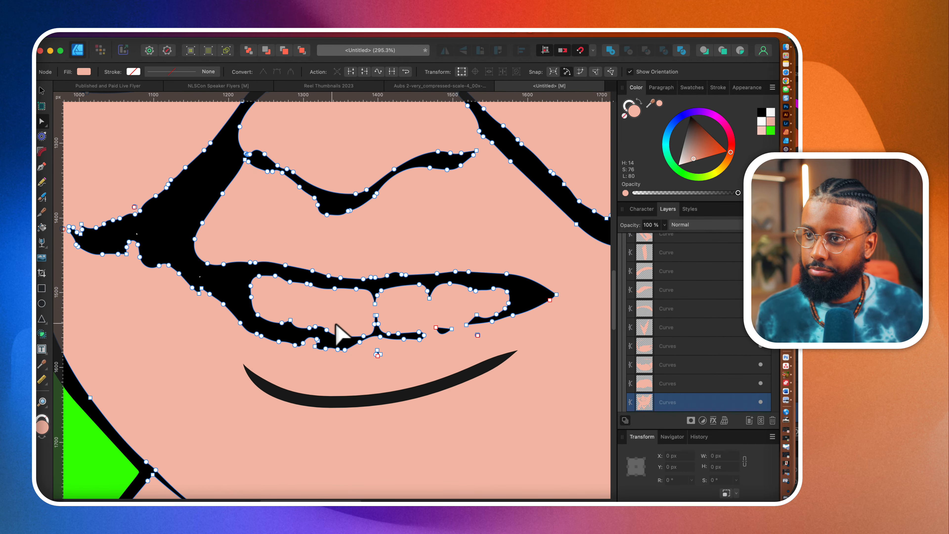
left_click(395, 338)
scroll(439, 347, "up", 4)
left_click(437, 350)
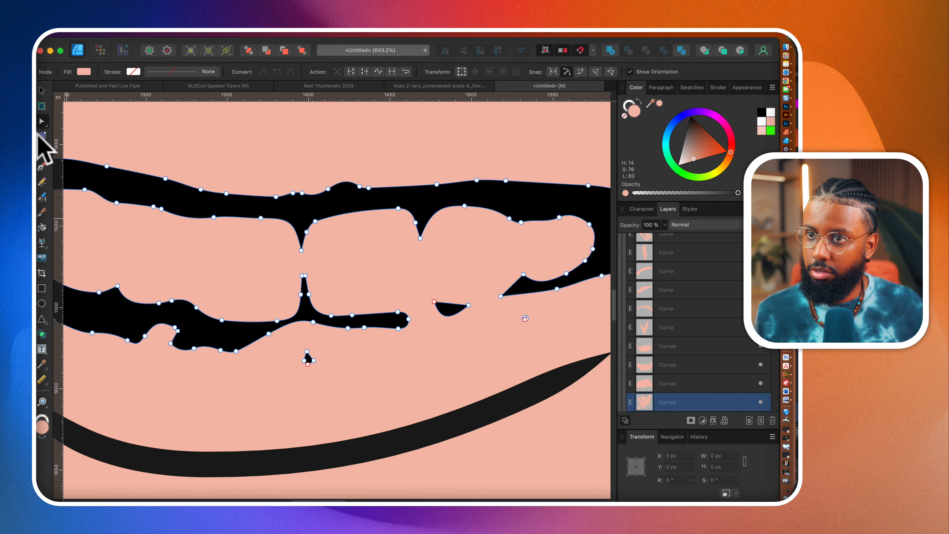
left_click(41, 167)
scroll(411, 362, "down", 4)
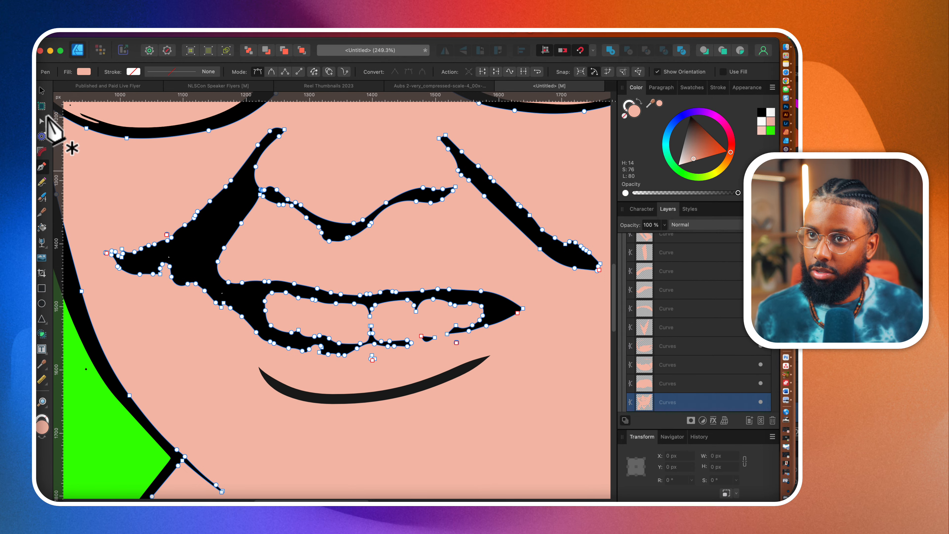
left_click(43, 89)
scroll(229, 297, "down", 6)
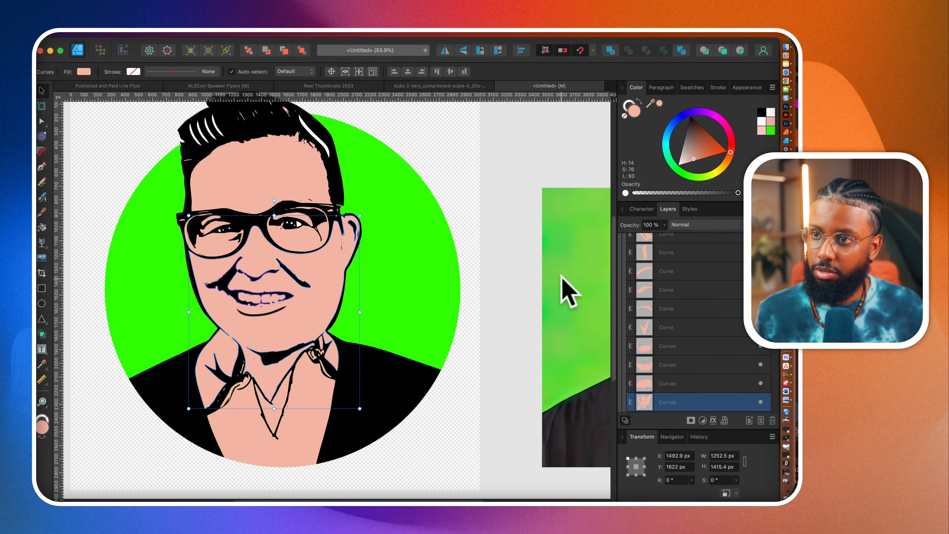
left_click(521, 241)
scroll(212, 301, "up", 4)
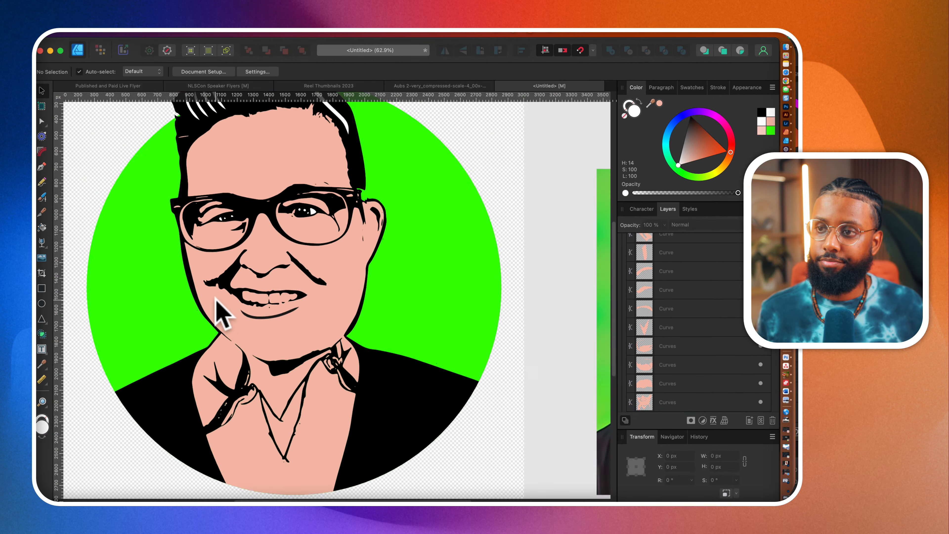
scroll(302, 306, "up", 4)
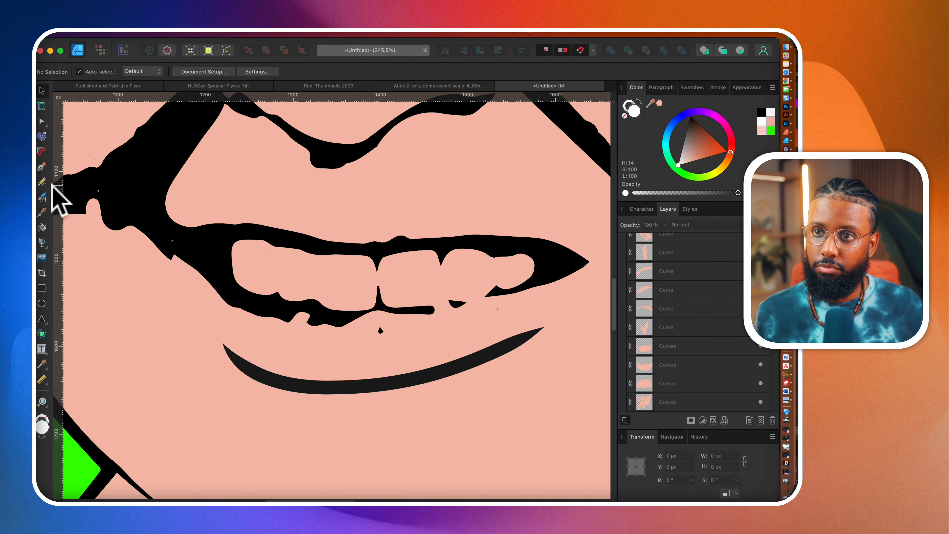
- Trace the lower edge of the teeth with the Pen tool, from the mouth's left corner to the gap near its right end
left_click(42, 166)
scroll(235, 299, "up", 3)
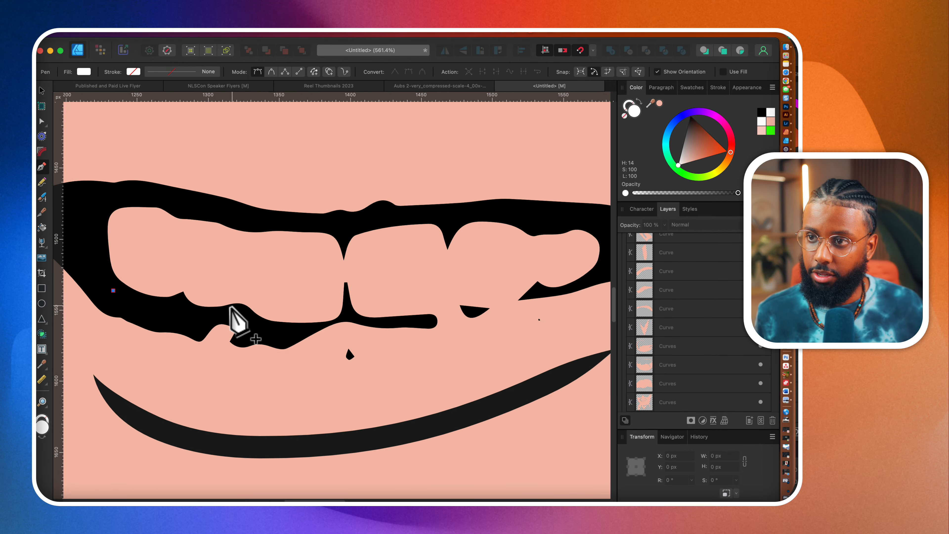
left_click(225, 314)
left_click(259, 315)
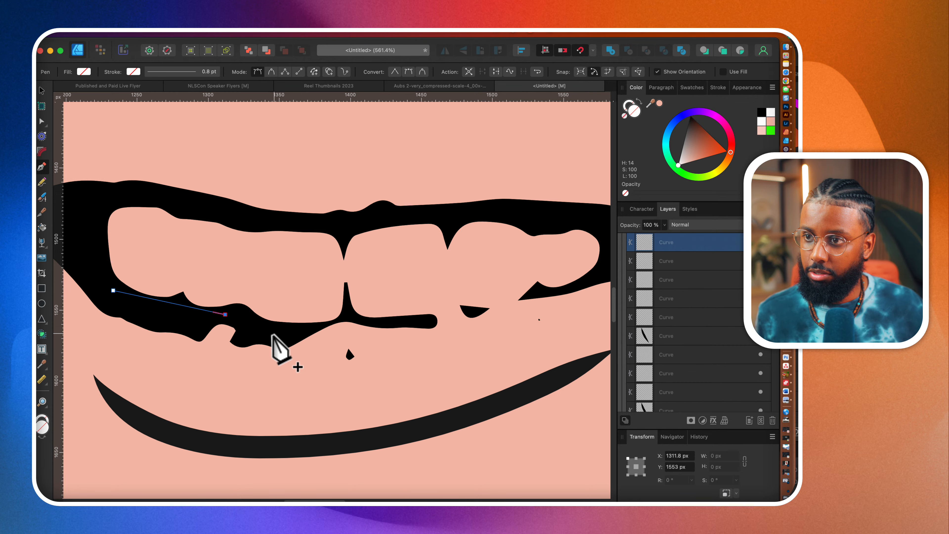
left_click(274, 332)
left_click(322, 326)
left_click(353, 316)
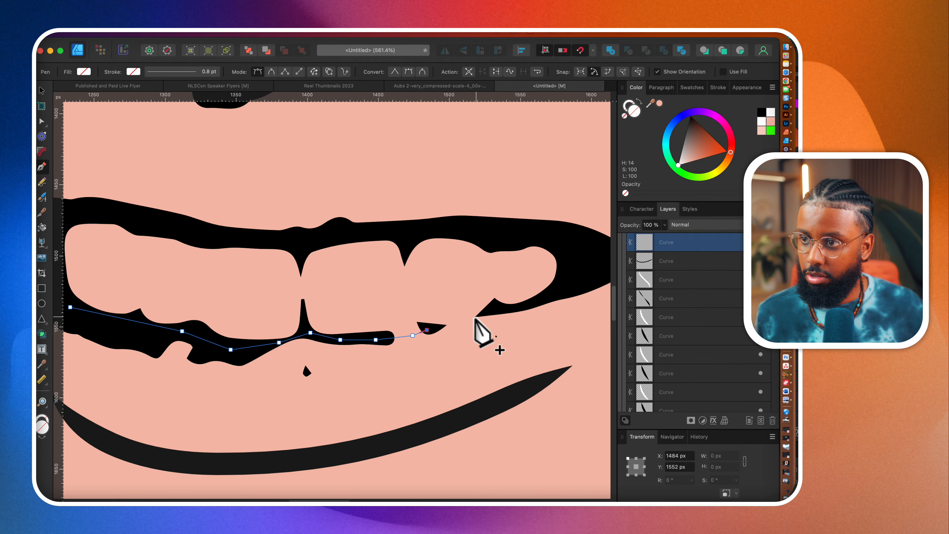
left_click(476, 317)
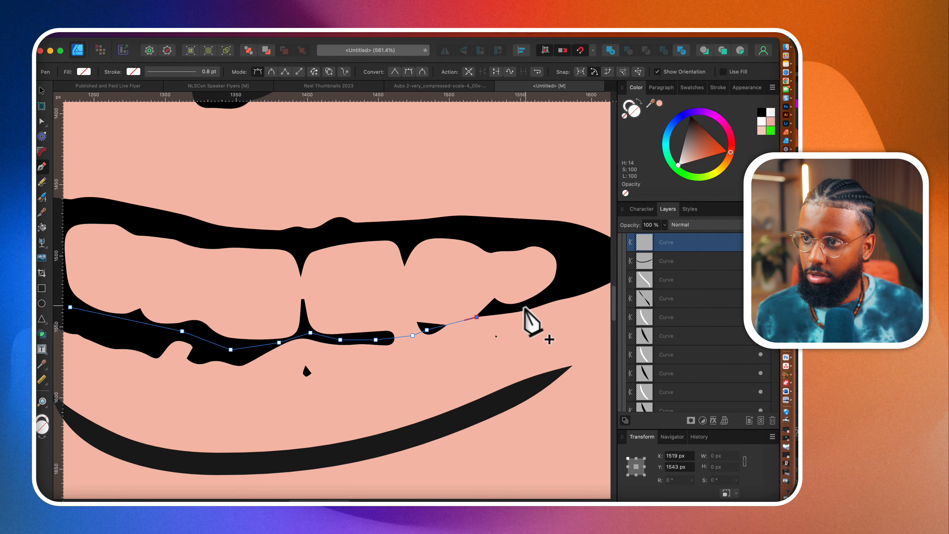
- Try to extend the outline along the right end, the black upper lip line and down the left side of the mouth
left_click(526, 305)
left_click(572, 286)
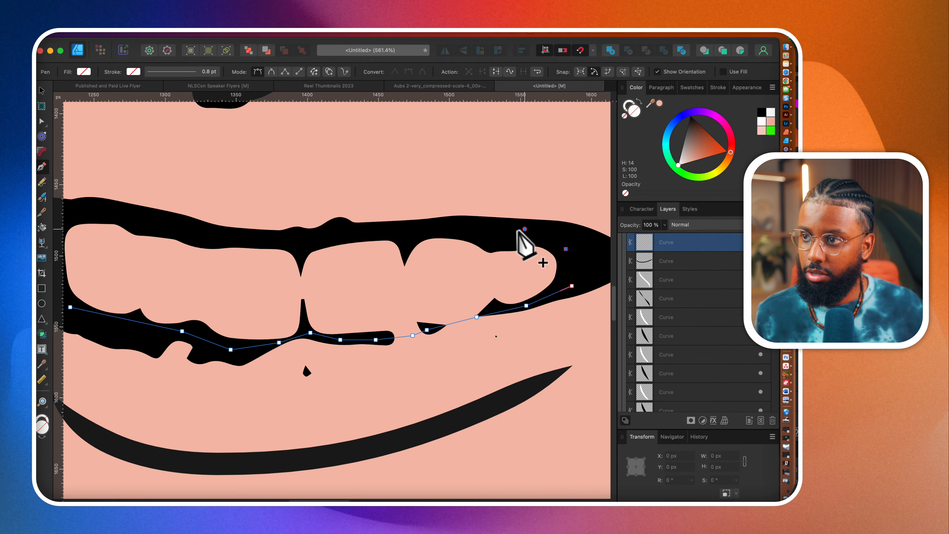
left_click(465, 237)
left_click(402, 232)
left_click(341, 236)
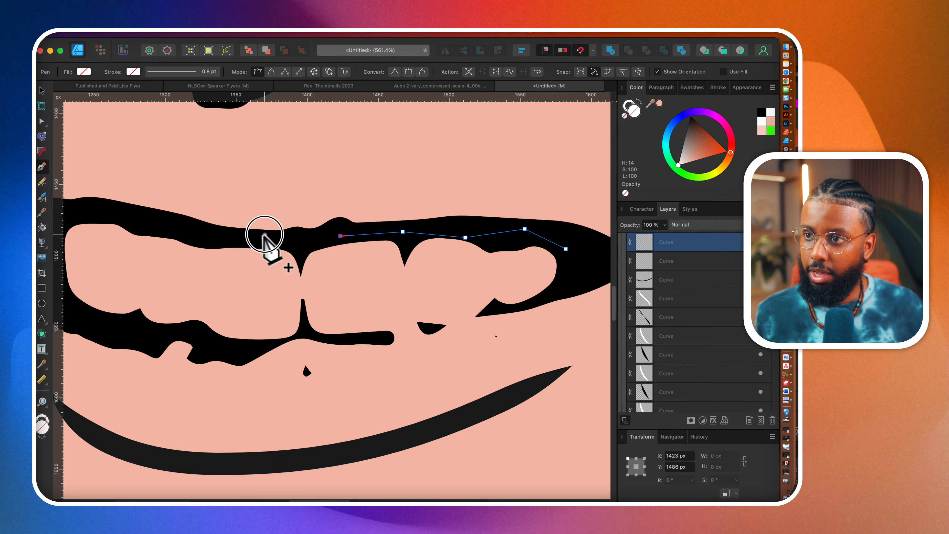
left_click(264, 234)
scroll(265, 242, "left", 4)
left_click(253, 207)
left_click(203, 196)
left_click(173, 200)
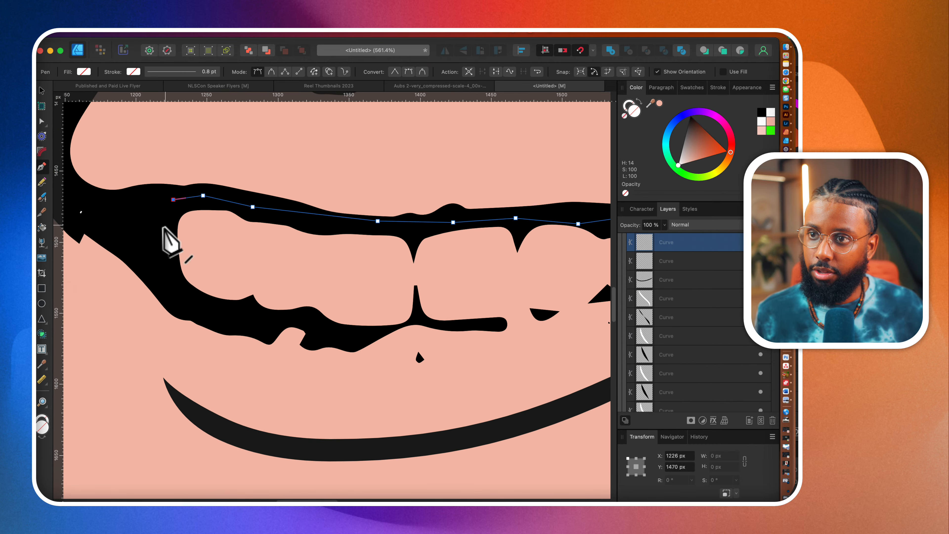
left_click(166, 227)
left_click(173, 272)
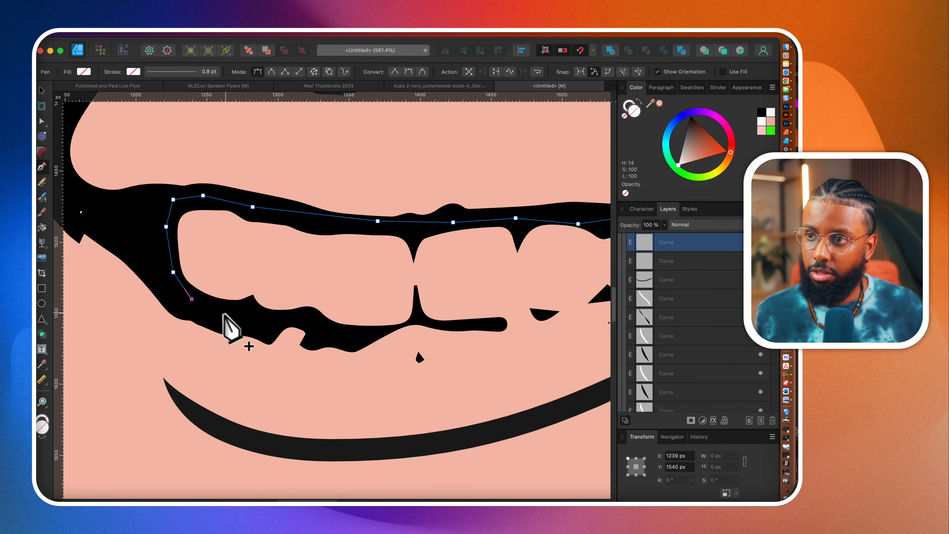
- Undo the latest pen points back to the one at the gap near the right end of the lower teeth edge
scroll(224, 316, "down", 3)
key("super+z")
key("super+z")
key("super+z")
key("super+z")
key("super+z")
key("super+z")
key("super+z")
key("super+z")
key("super+z")
key("super+z")
key("super+z")
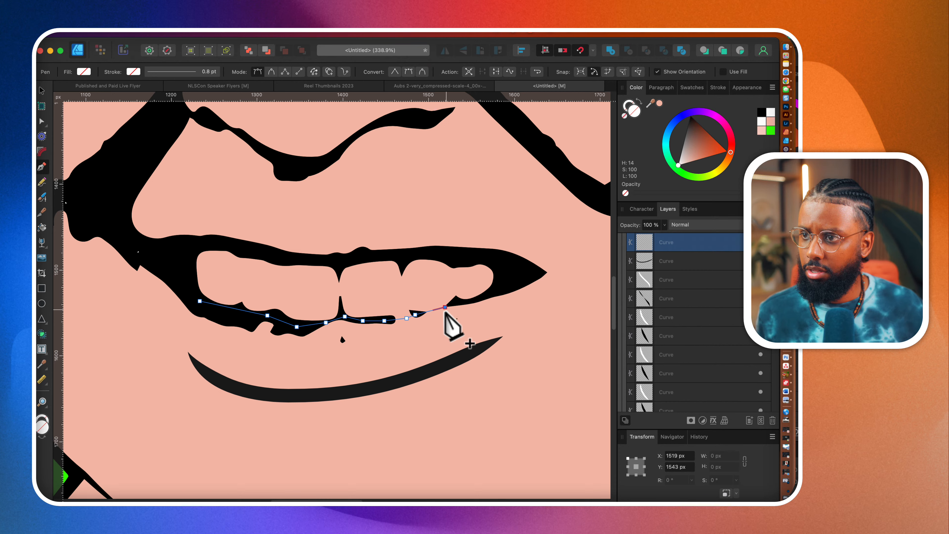
- Continue the teeth outline around the mouth's right corner and onto the right part of the black upper lip line
left_click(499, 289)
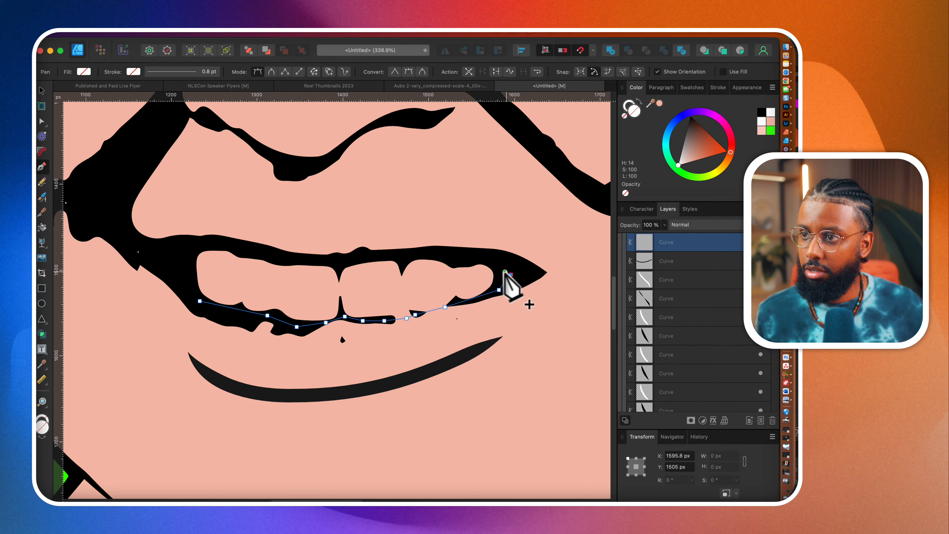
left_click(511, 274)
left_click(499, 257)
left_click(468, 258)
left_click(429, 251)
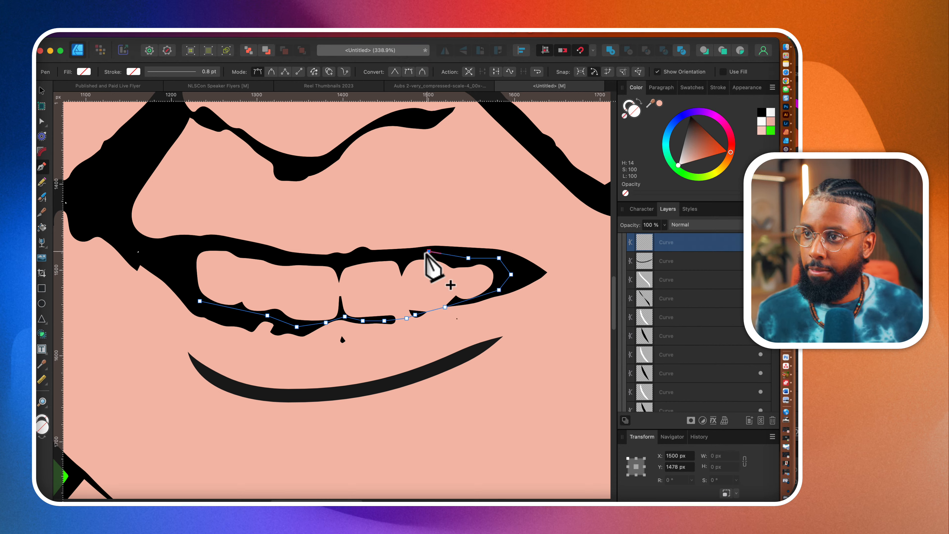
- Trace the rest of the upper lip line leftward and down, close the teeth outline at its starting point, and fill it white
left_click(396, 255)
left_click(360, 258)
left_click(332, 261)
left_click(280, 253)
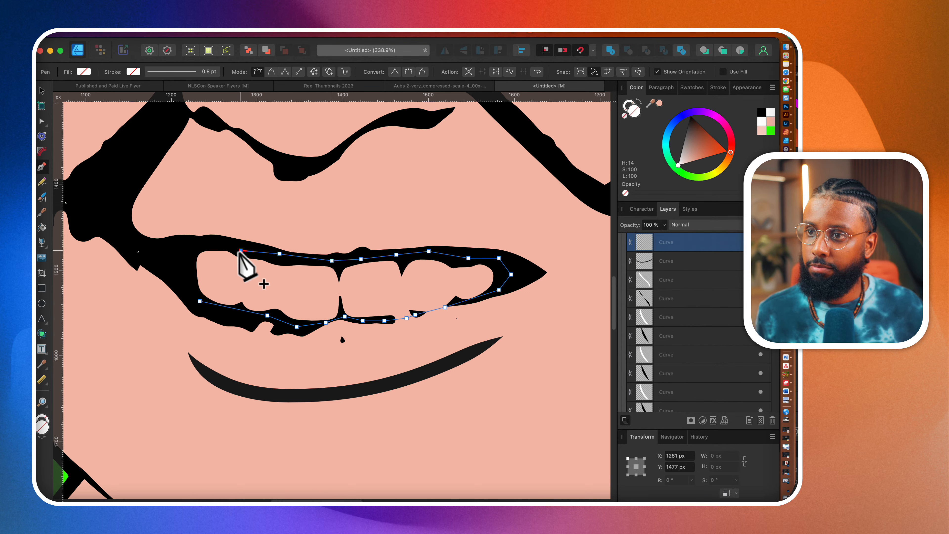
left_click(202, 239)
left_click(188, 249)
left_click(188, 266)
left_click(199, 301)
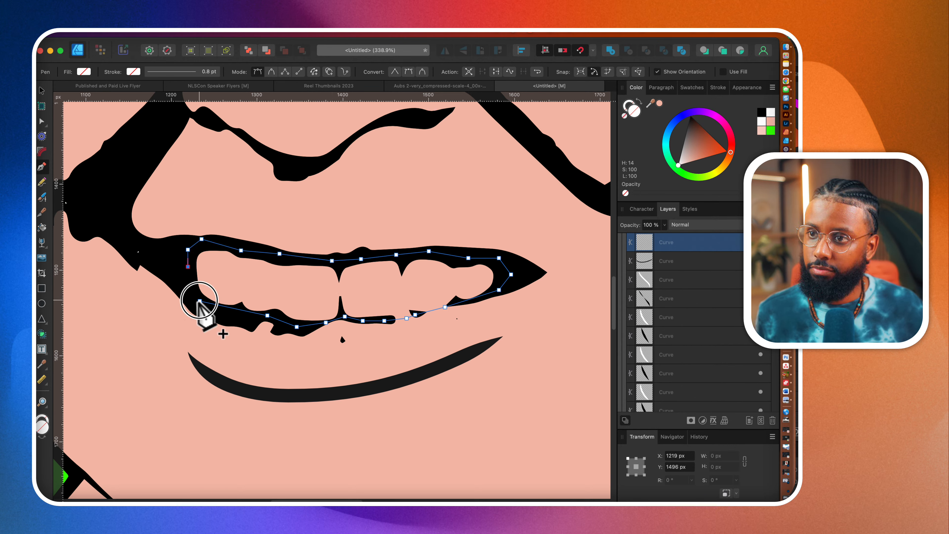
left_click_drag(687, 156, 556, 295)
- Move the white teeth shape down the layer stack to directly below the black Curves layer of the facial line art
left_click(669, 244)
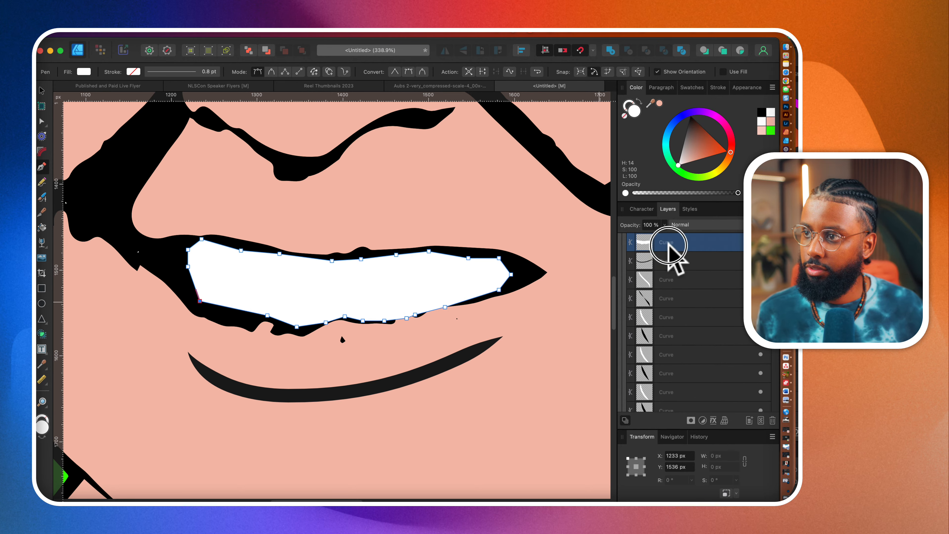
left_click_drag(668, 245, 671, 363)
scroll(671, 364, "down", 5)
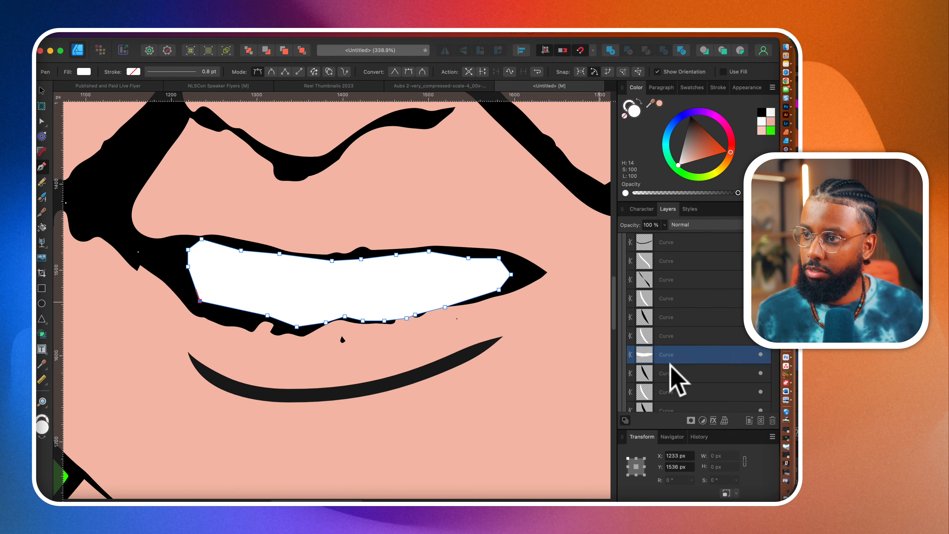
left_click_drag(678, 240, 677, 343)
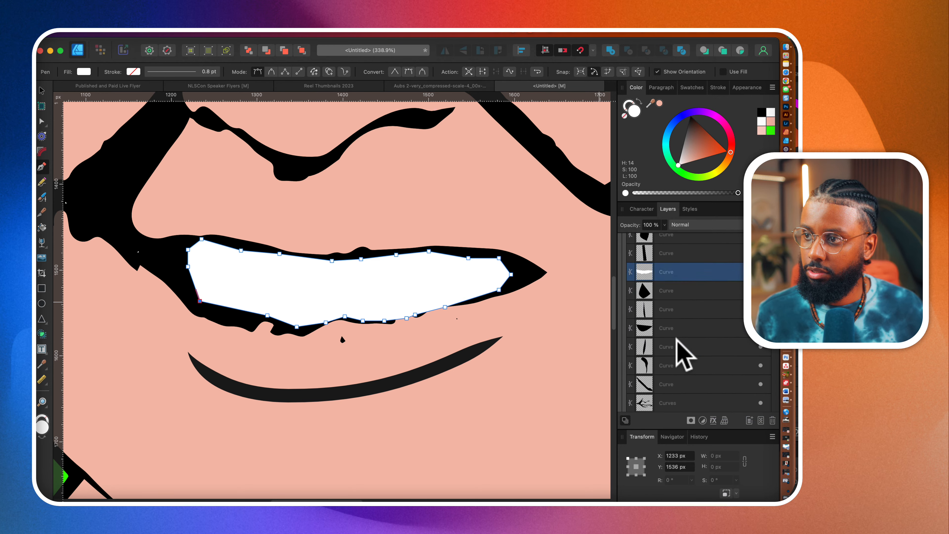
scroll(676, 336, "down", 1)
left_click_drag(682, 259, 681, 391)
scroll(491, 367, "down", 10)
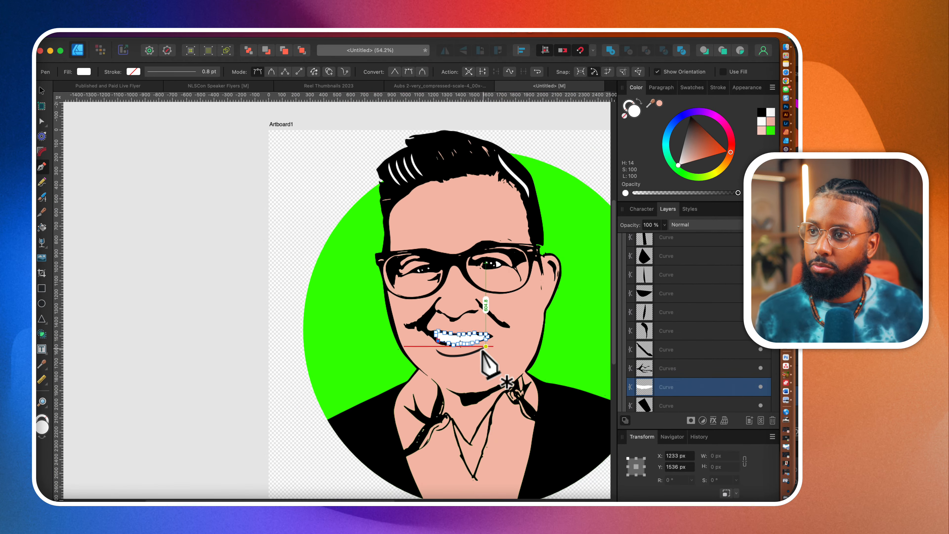
- Examine the whole illustrated portrait with its white teeth against the reference photo beside the artboard
left_click(41, 90)
left_click(173, 220)
scroll(171, 212, "down", 3)
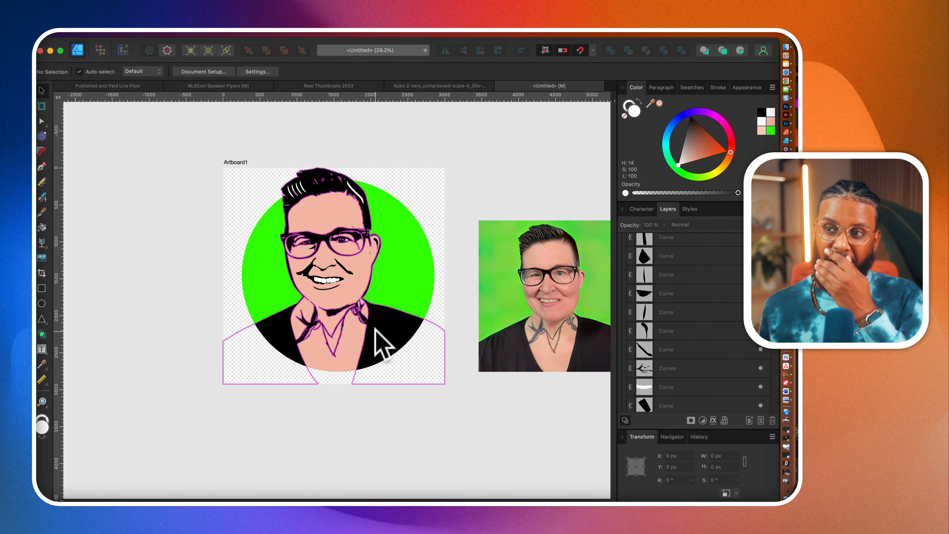
left_click(400, 275)
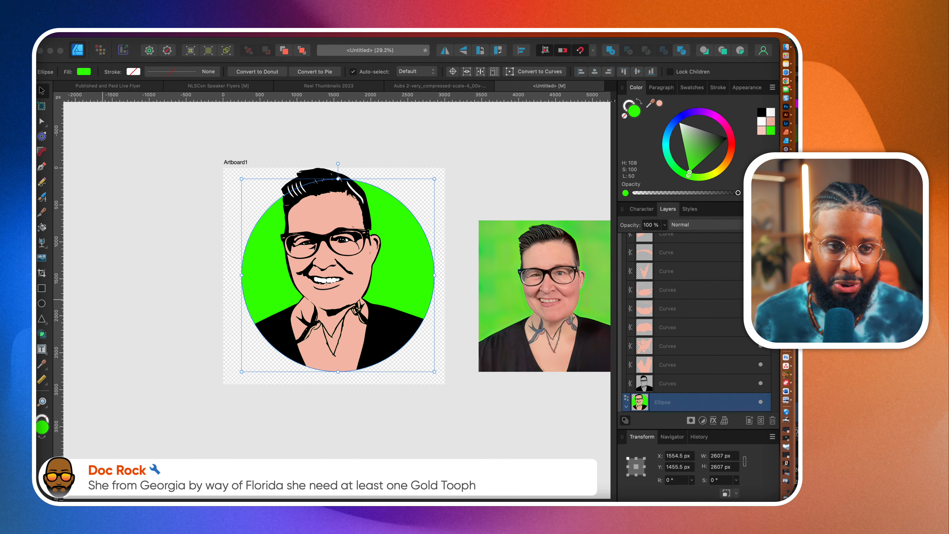
left_click(449, 441)
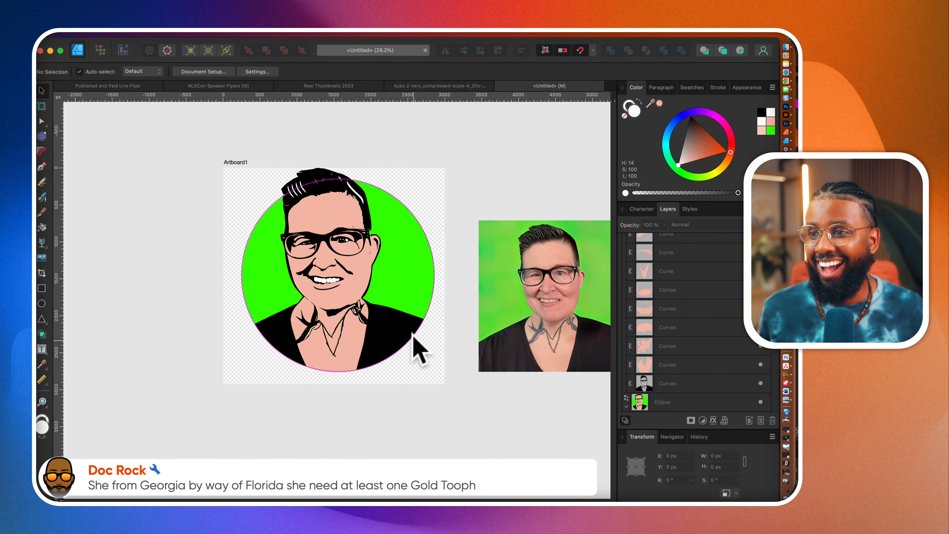
scroll(410, 307, "up", 5)
left_click(331, 254)
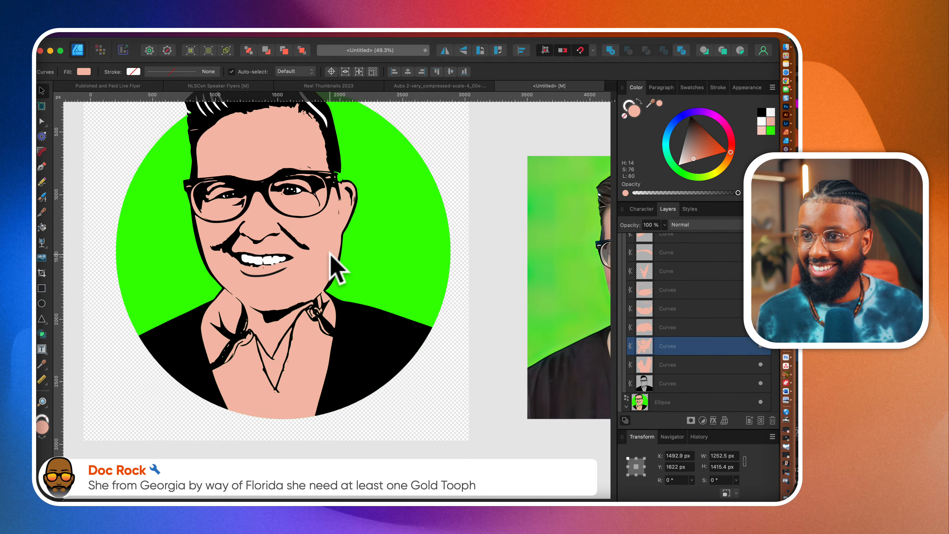
scroll(330, 253, "down", 4)
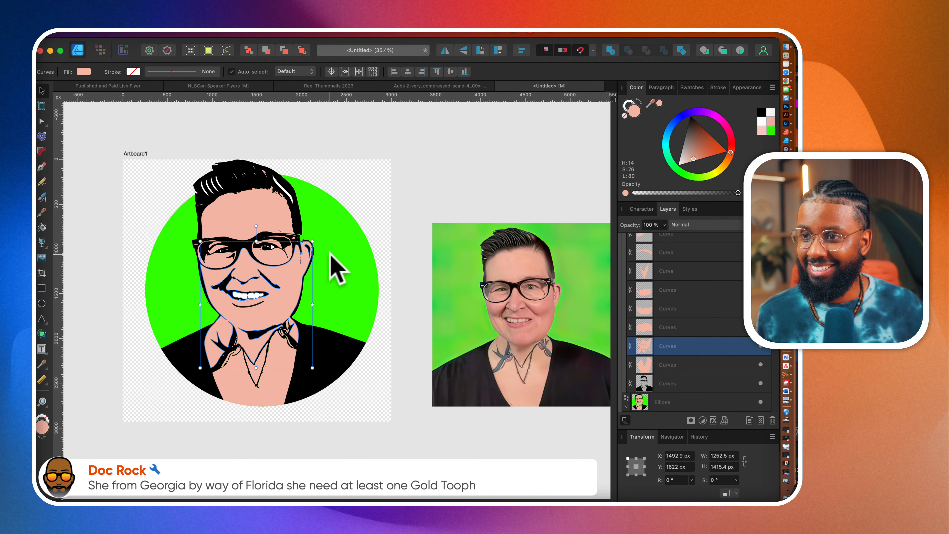
scroll(330, 254, "down", 3)
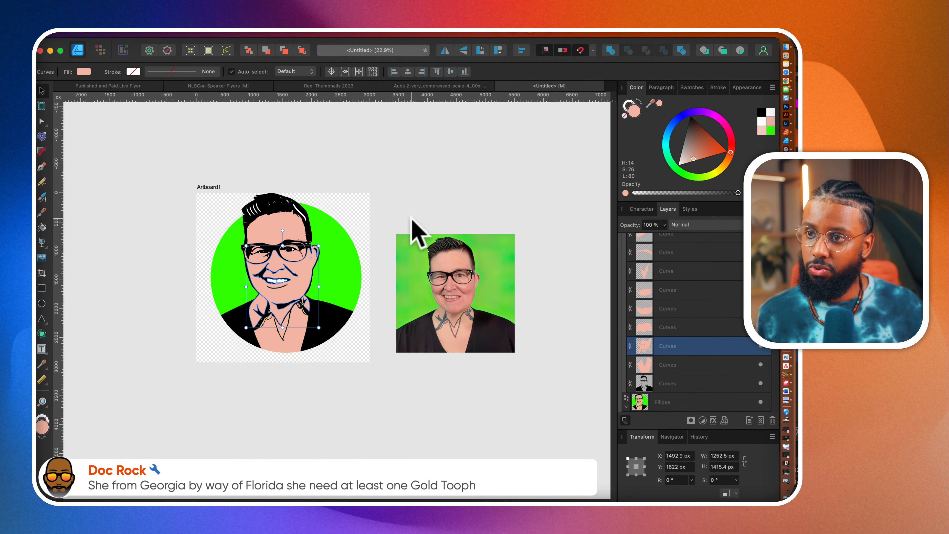
scroll(297, 334, "up", 3)
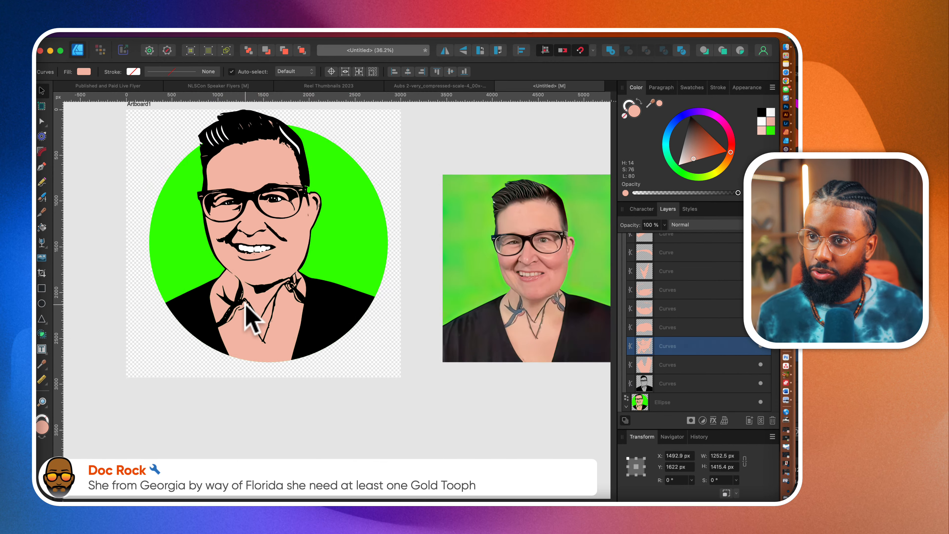
scroll(258, 326, "down", 2)
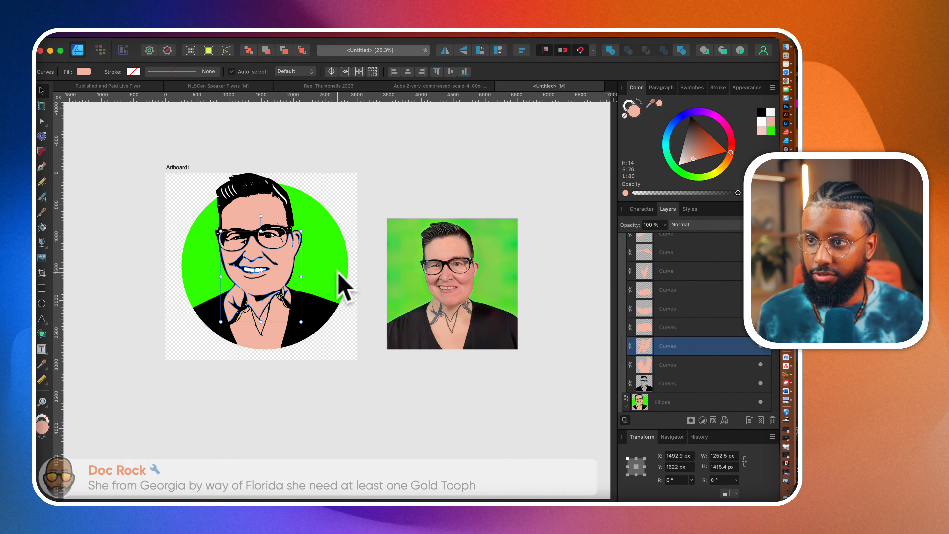
left_click(365, 241)
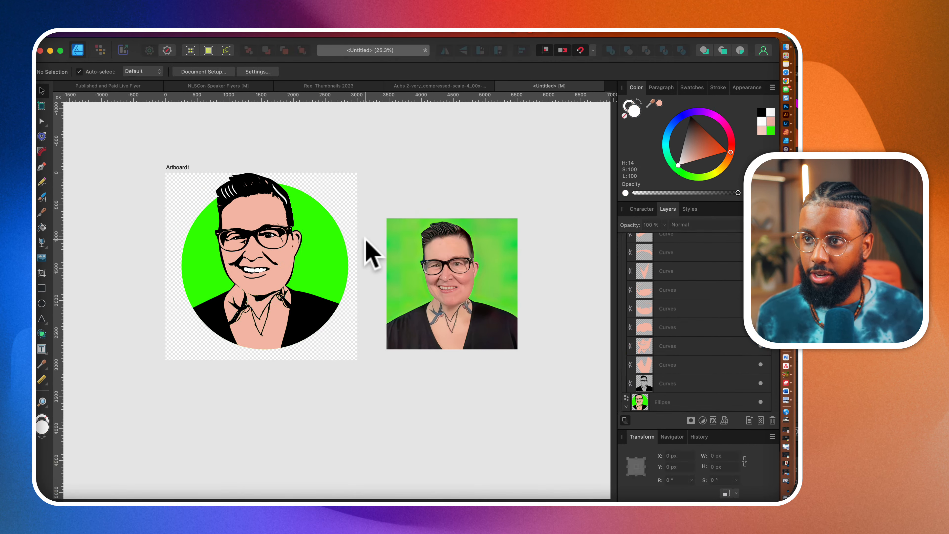
- Widen Artboard1 to about 6667 px so that it extends past the reference photo
left_click(349, 174)
left_click_drag(356, 266, 546, 267)
scroll(446, 243, "right", 5)
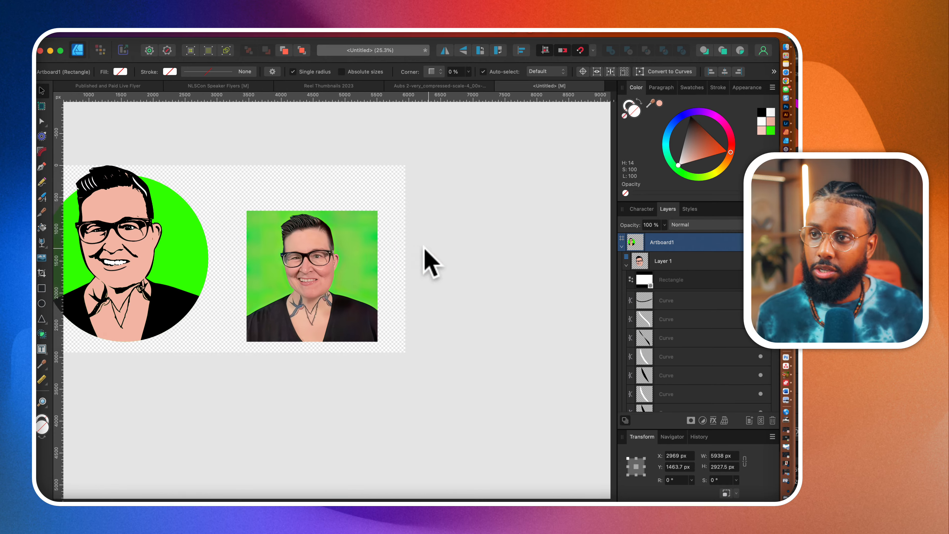
left_click_drag(405, 258, 450, 259)
- Switch to Safari, show the SimplyAubs YouTube channel, and examine its banner and video thumbnails
left_click(786, 73)
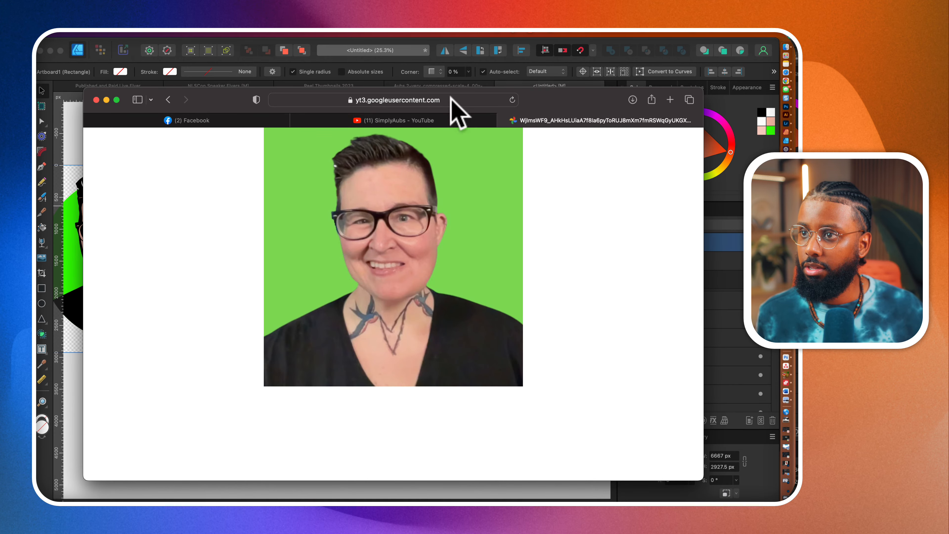
left_click(422, 120)
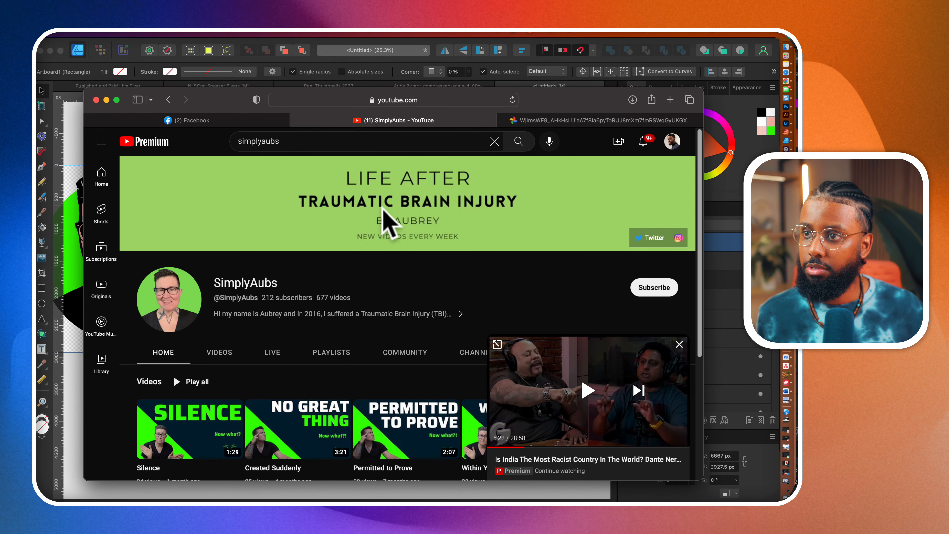
scroll(383, 208, "down", 2)
scroll(389, 221, "down", 3)
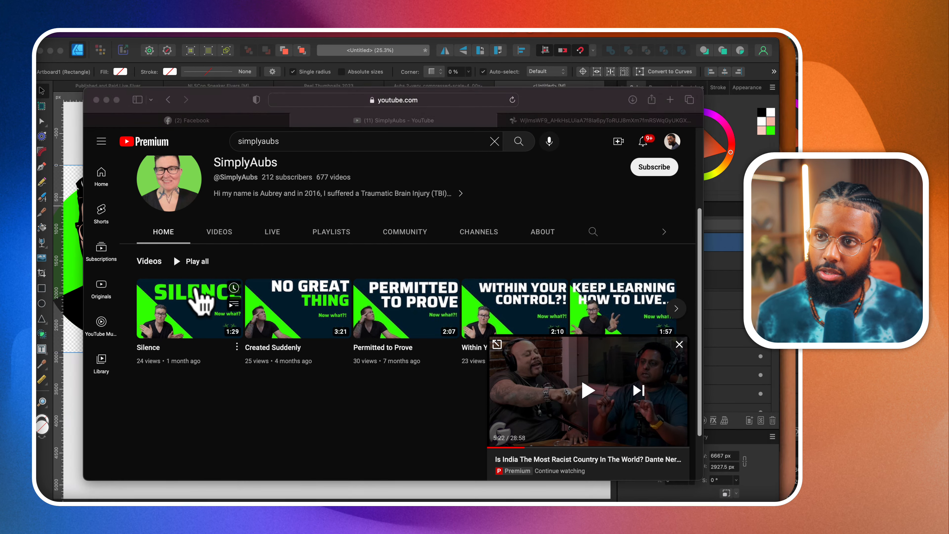
- Take a 227 x 216 screenshot of the area around the Silence video thumbnail
key("super+shift+4")
left_click_drag(160, 259, 275, 369)
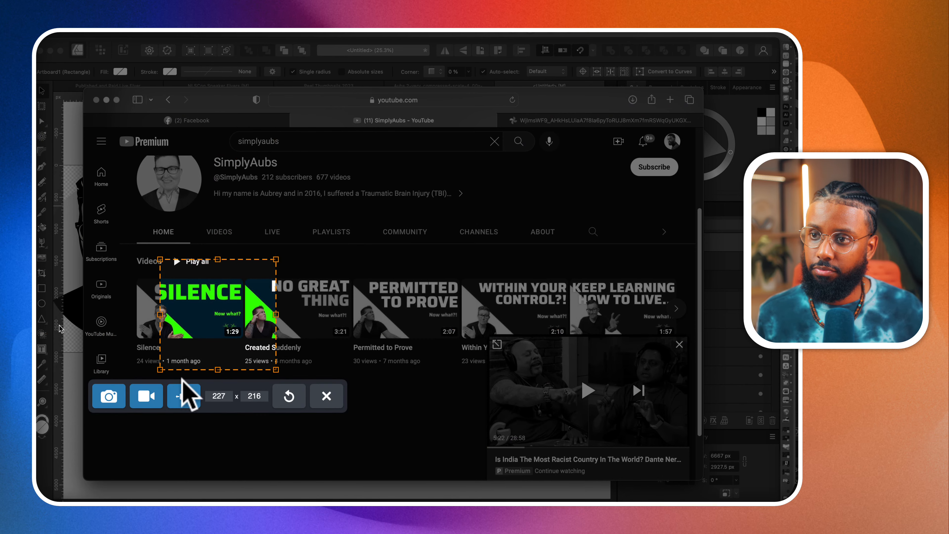
left_click(106, 397)
- Review the channel's banner and thumbnails for their branding, and return to the portrait in Affinity Designer
scroll(271, 307, "up", 5)
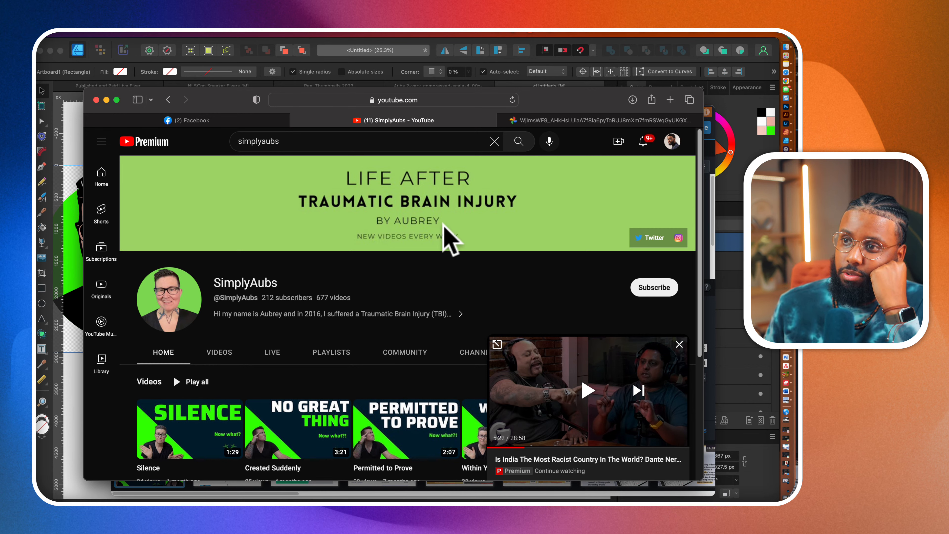
scroll(449, 237, "down", 3)
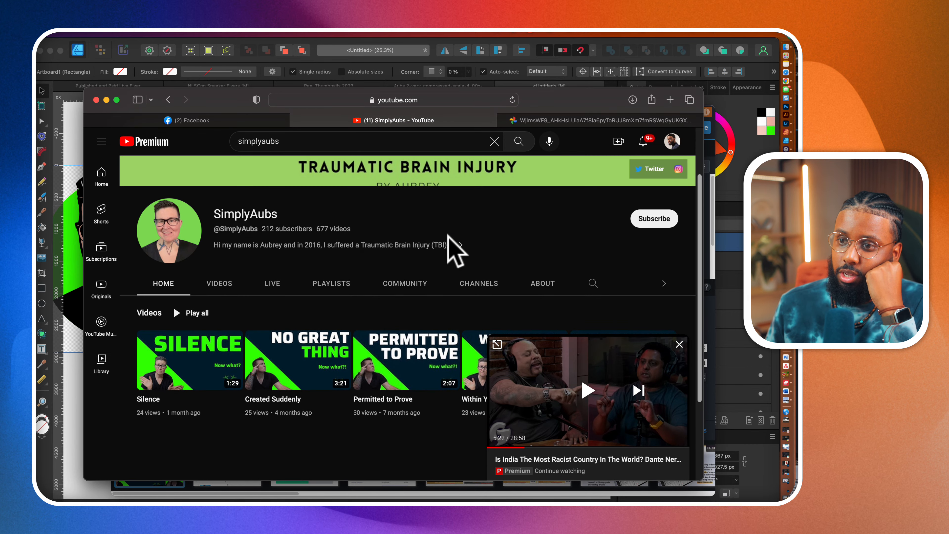
scroll(449, 237, "up", 3)
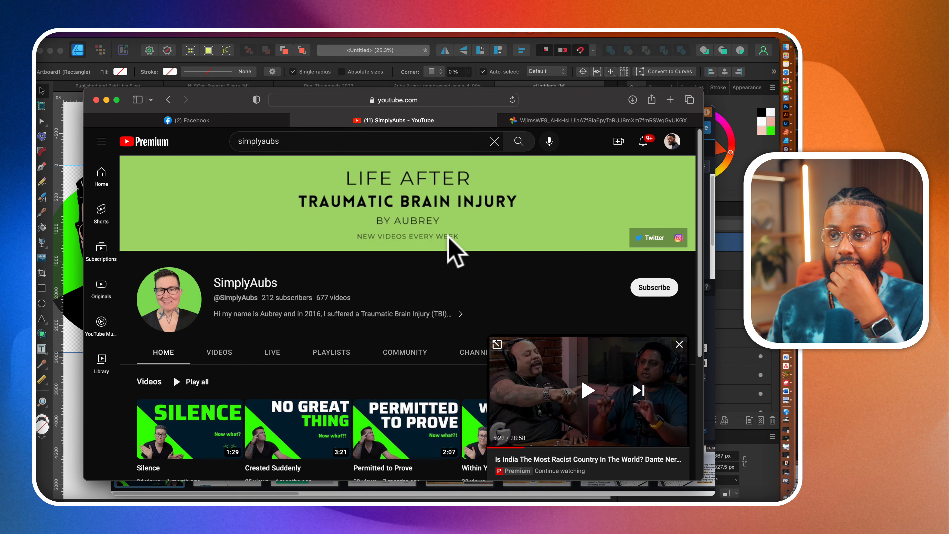
left_click(69, 386)
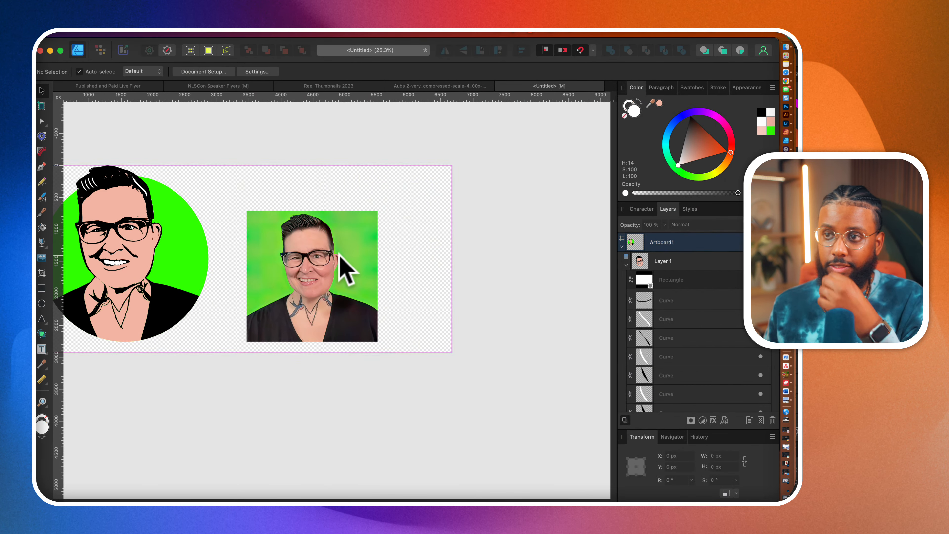
- Start opening an existing file and search this Mac for "youtube banner"
scroll(345, 269, "down", 2)
left_click(135, 33)
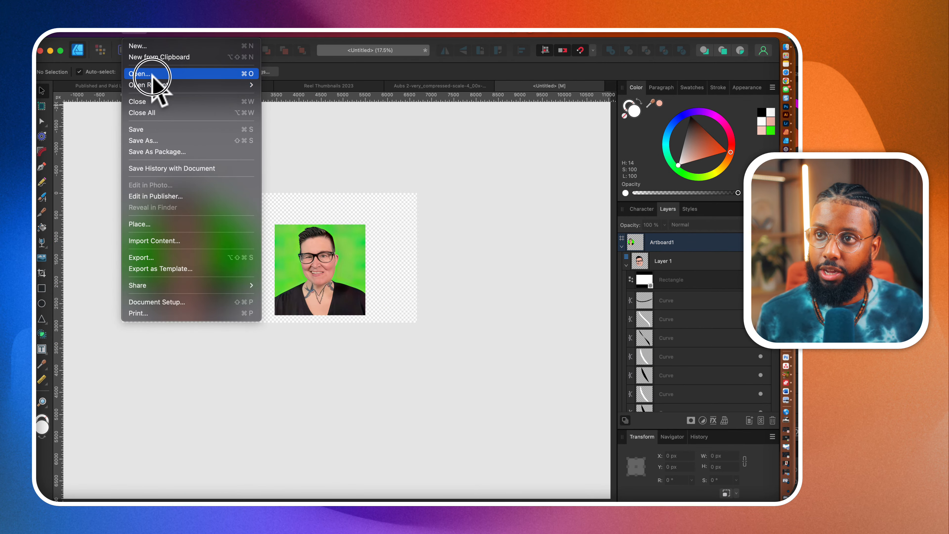
left_click(148, 78)
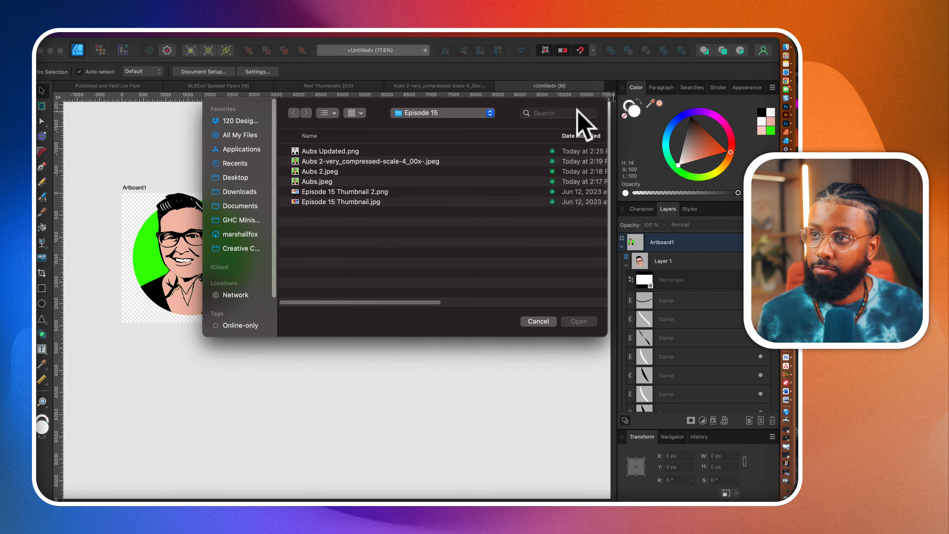
left_click(572, 112)
type("youtube banner")
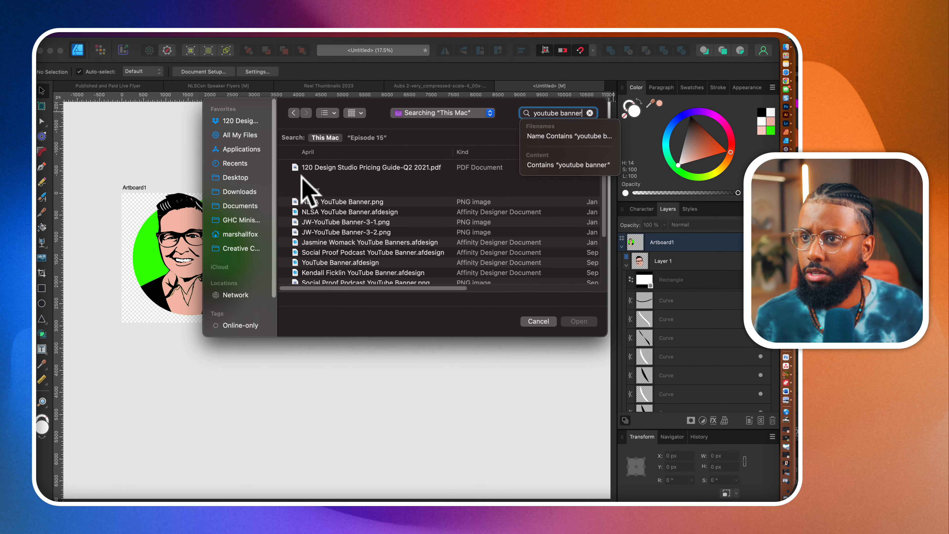
- Open the JW client's YouTube Banners Affinity Designer document from the search results
left_click(341, 202)
left_click(343, 212)
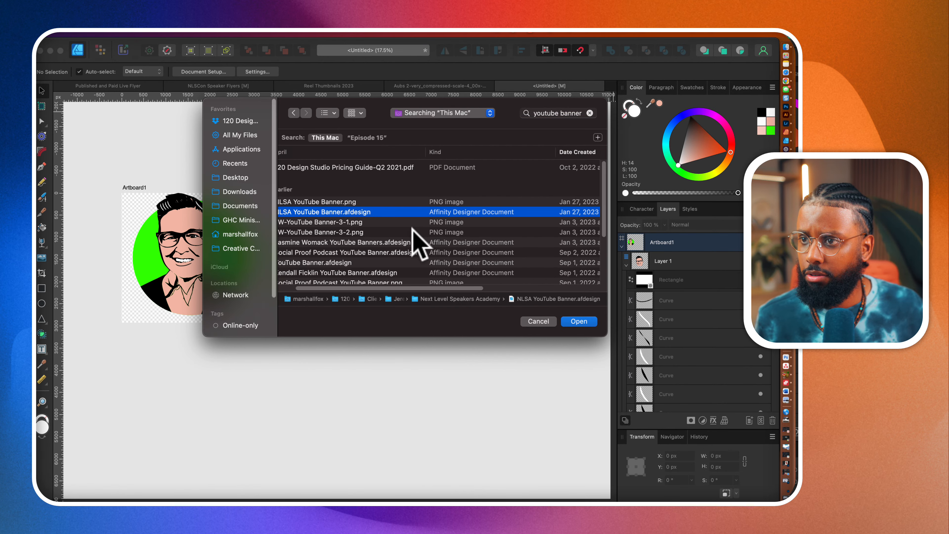
left_click(411, 241)
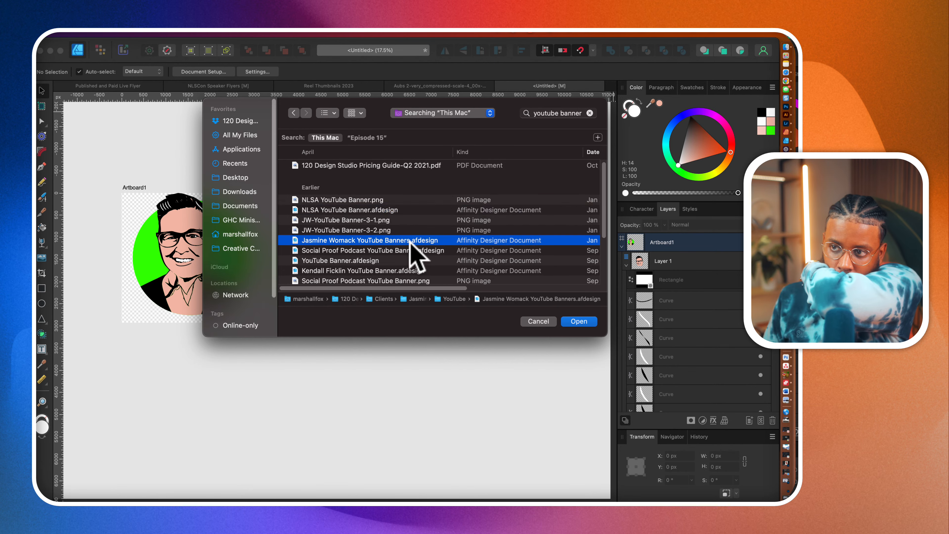
right_click(467, 242)
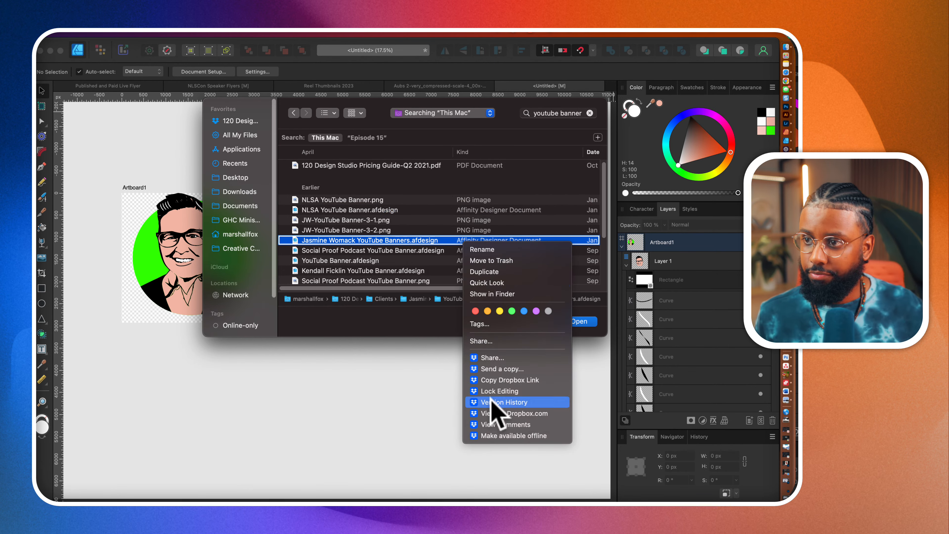
left_click(500, 450)
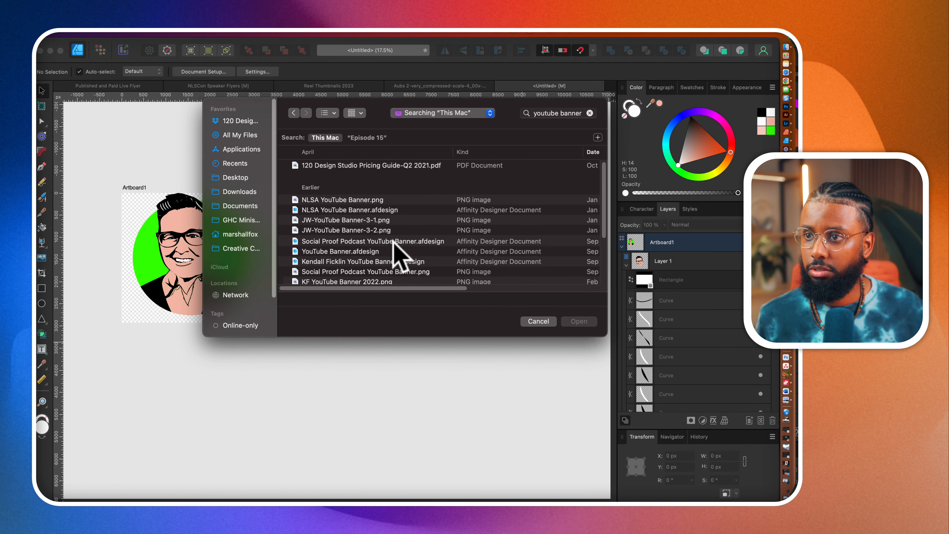
left_click(390, 241)
left_click(579, 321)
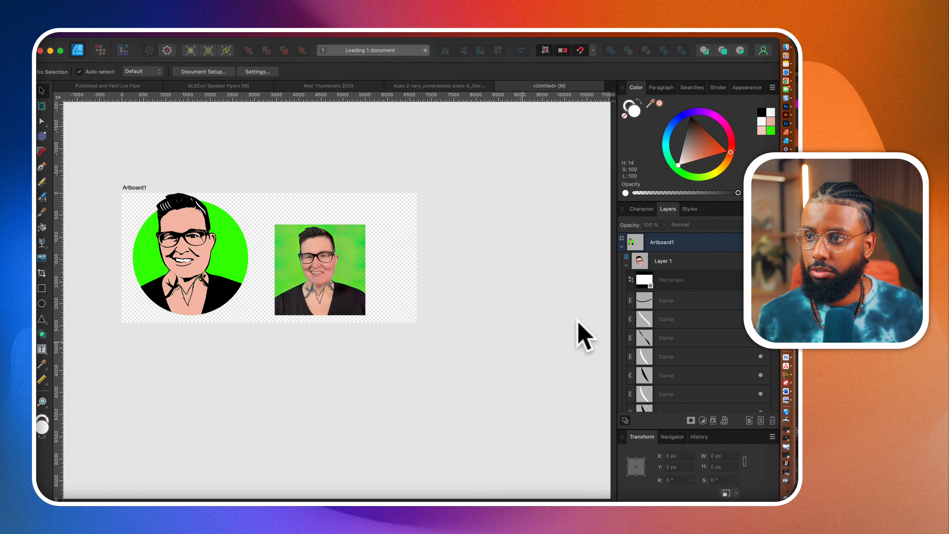
- Copy the JW-YouTube Cover 2 artboard into a new document created from the clipboard and inspect its layout
scroll(370, 259, "up", 3)
left_click(342, 175)
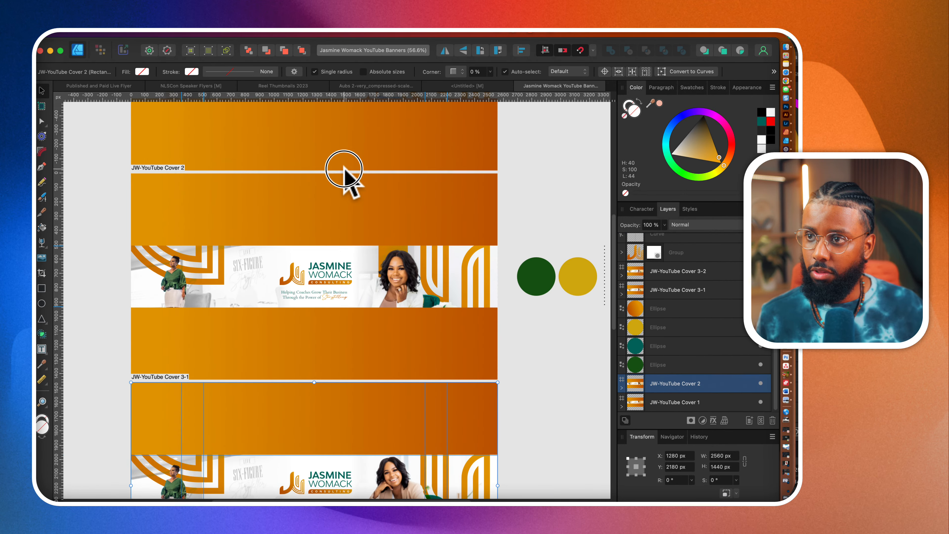
left_click(154, 33)
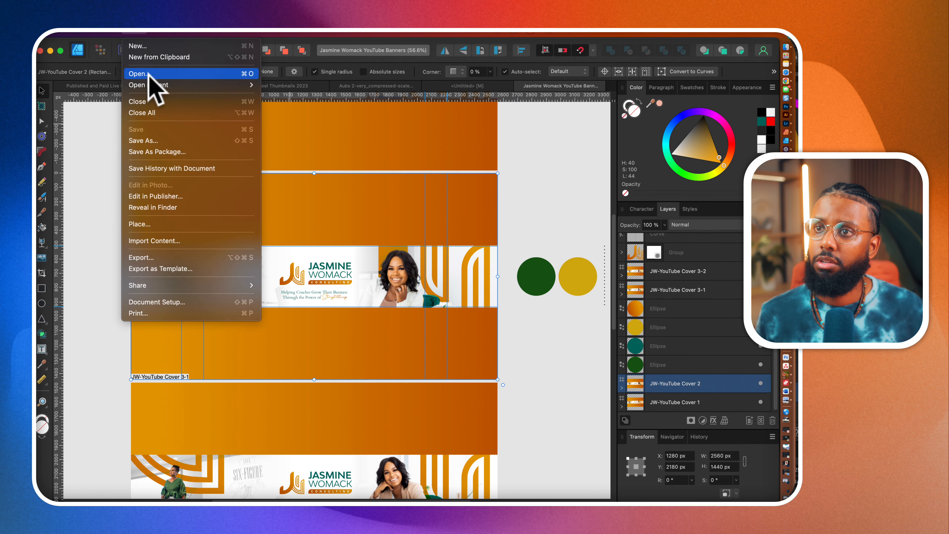
left_click(153, 63)
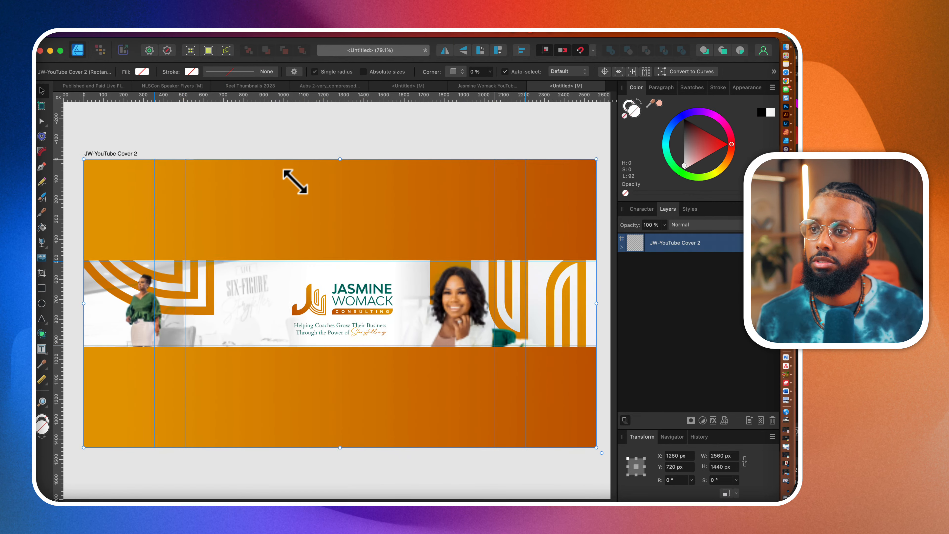
scroll(297, 307, "down", 3)
left_click(301, 259)
scroll(301, 293, "up", 5)
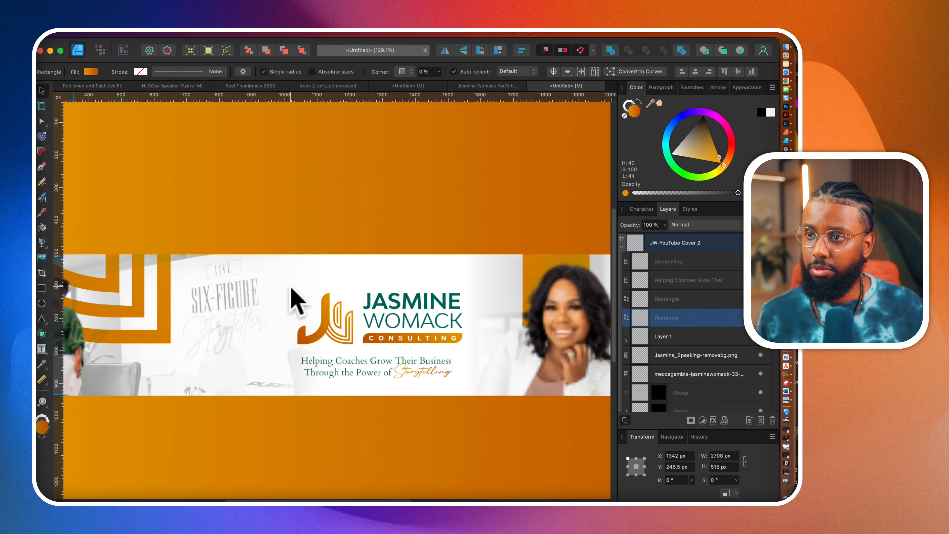
scroll(299, 299, "down", 3)
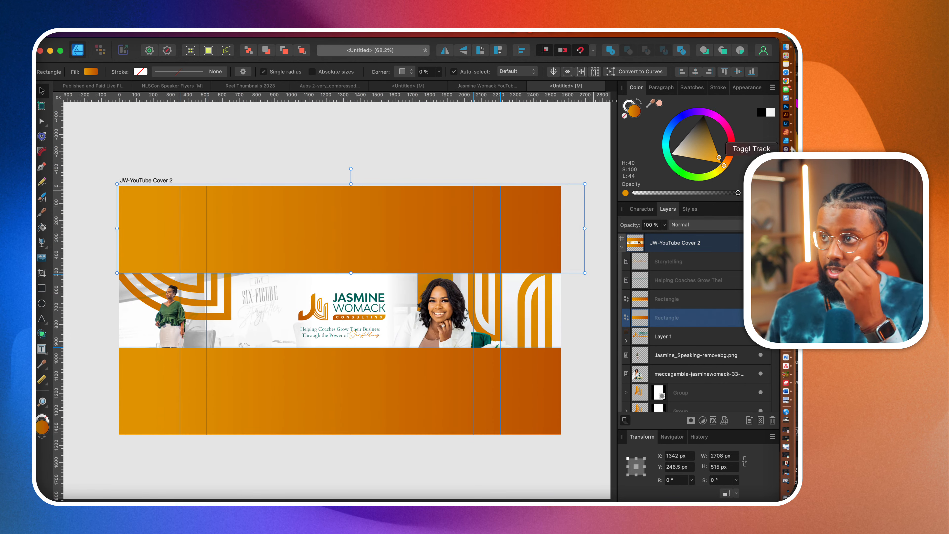
left_click(786, 72)
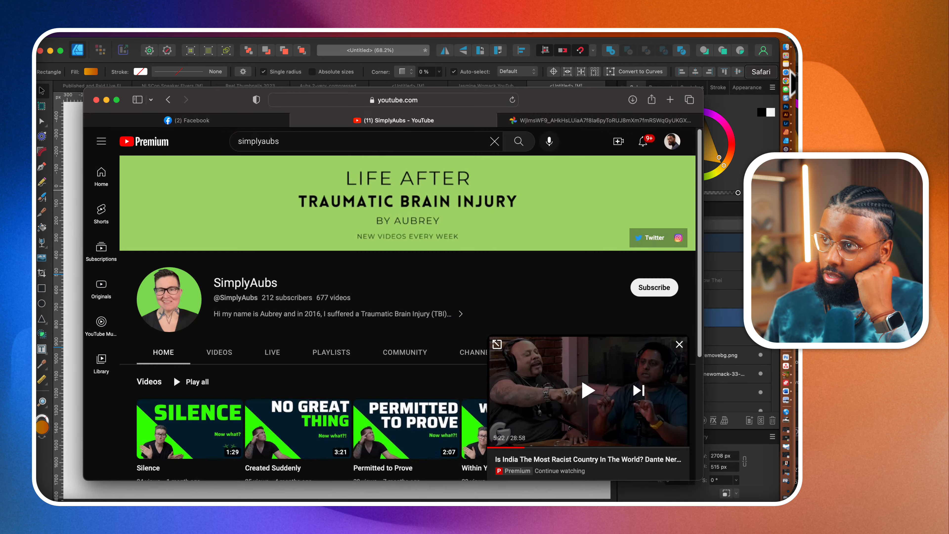
right_click(598, 205)
left_click(554, 212)
left_click_drag(555, 212, 522, 265)
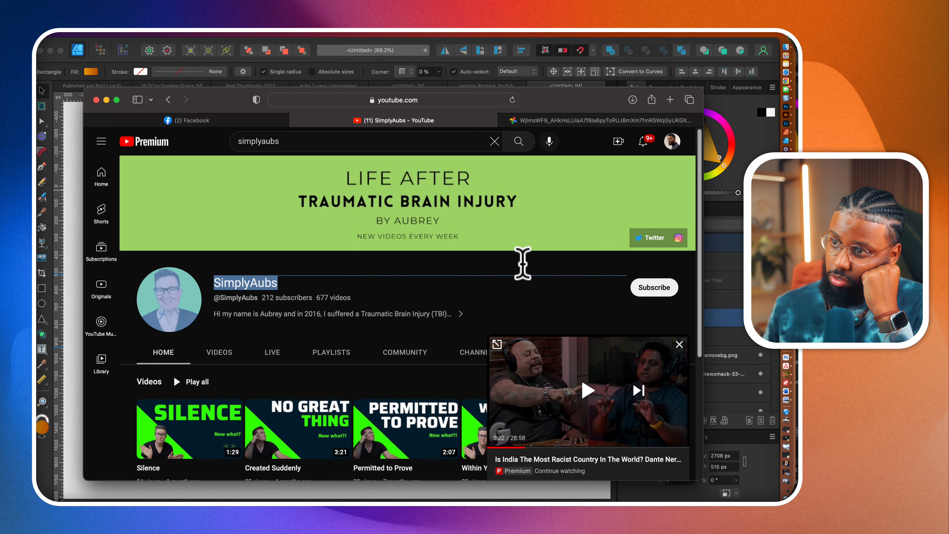
left_click(39, 321)
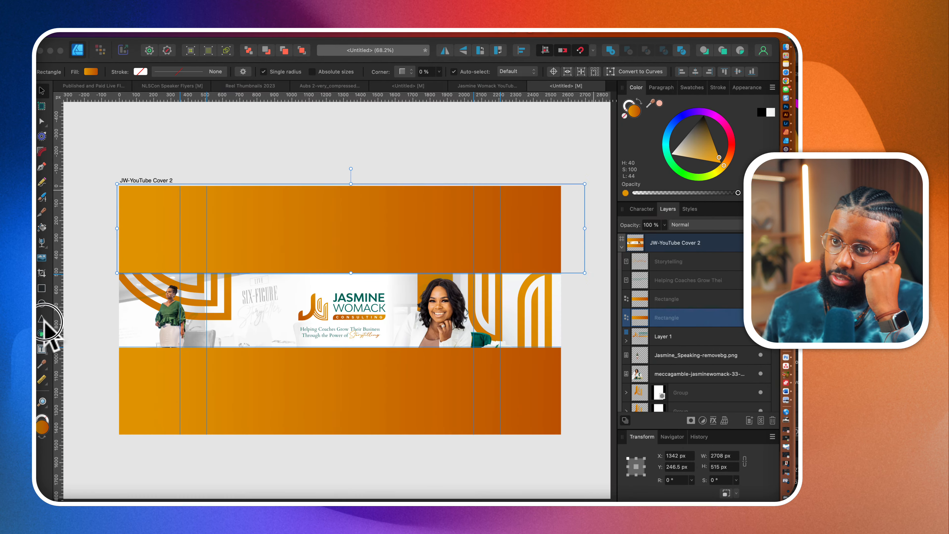
- Switch to Safari and take a 1133 x 183 screenshot of the SimplyAubs channel's green banner
left_click(786, 72)
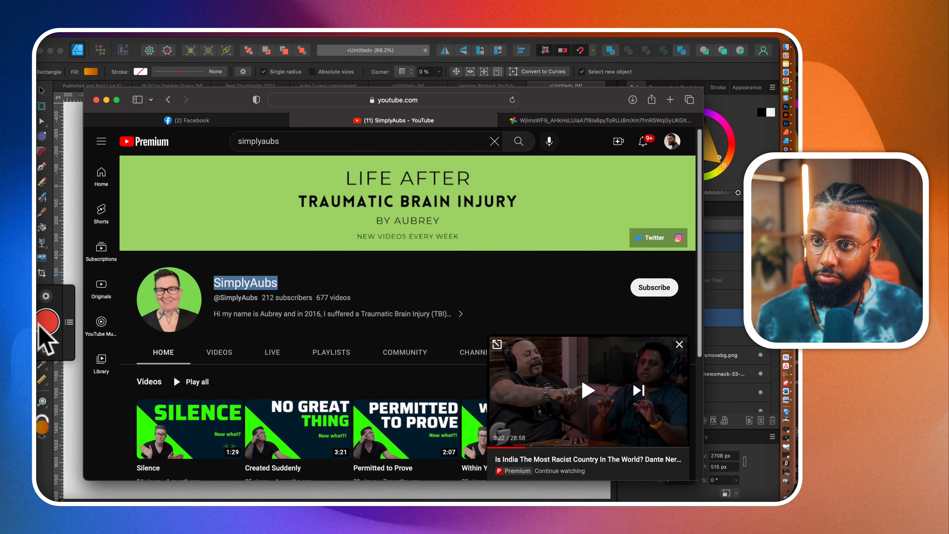
left_click(38, 322)
left_click_drag(120, 156, 694, 248)
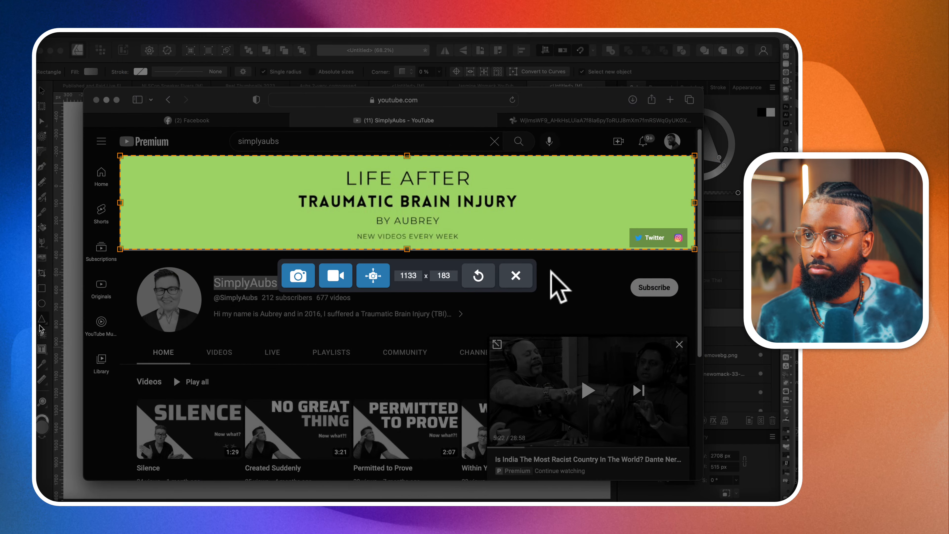
left_click(298, 275)
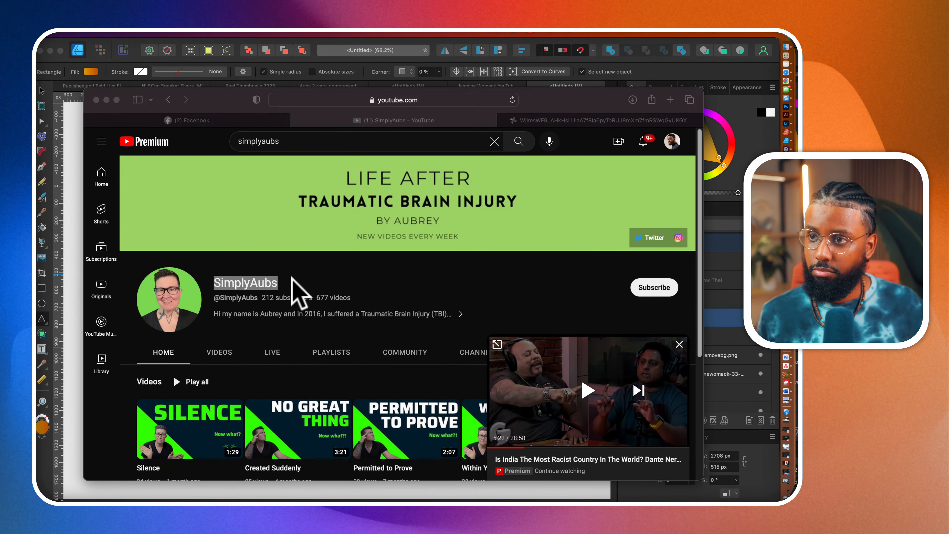
- Return to Affinity Designer, paste the banner screenshot and move it above the JW-YouTube Cover 2 artboard
left_click(71, 436)
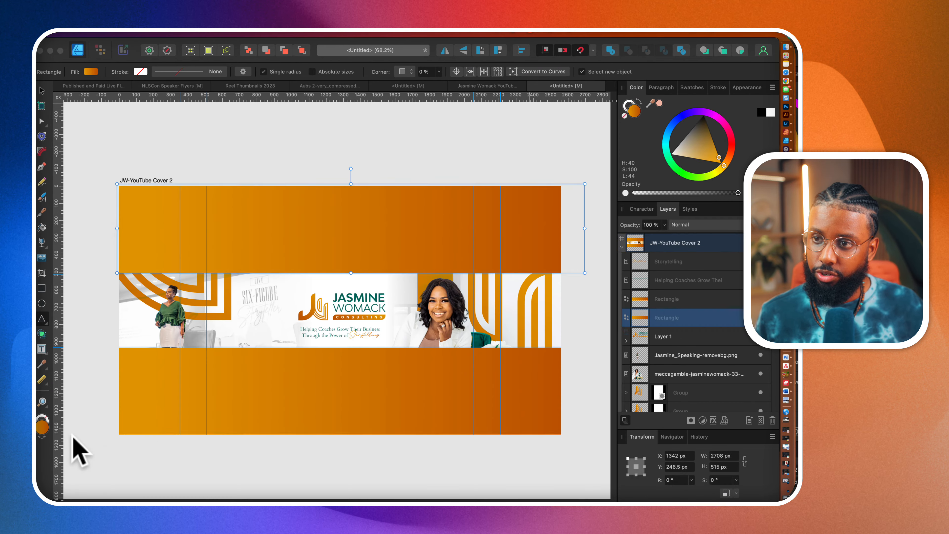
scroll(200, 430, "down", 2)
scroll(200, 430, "down", 2)
key("super+v")
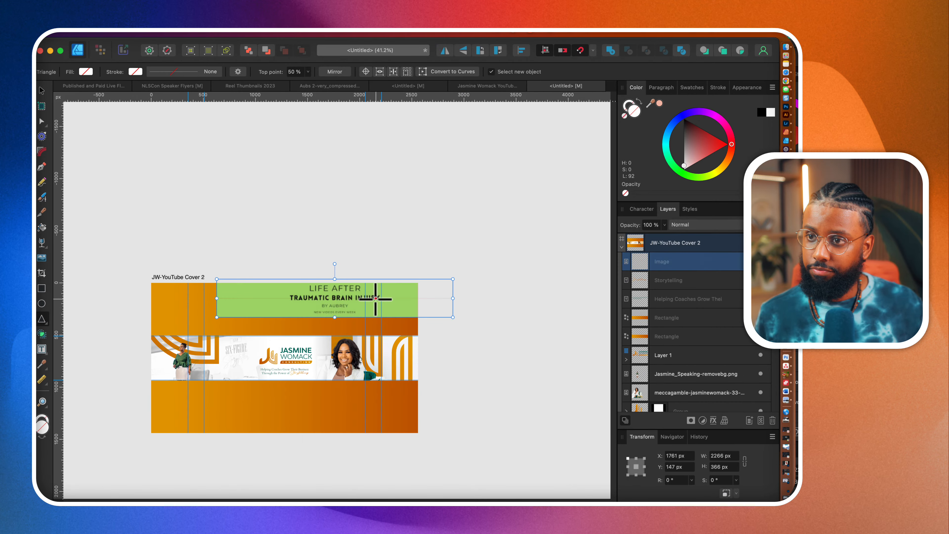
left_click(44, 89)
left_click_drag(269, 300, 215, 229)
scroll(221, 421, "up", 5)
scroll(294, 273, "up", 3)
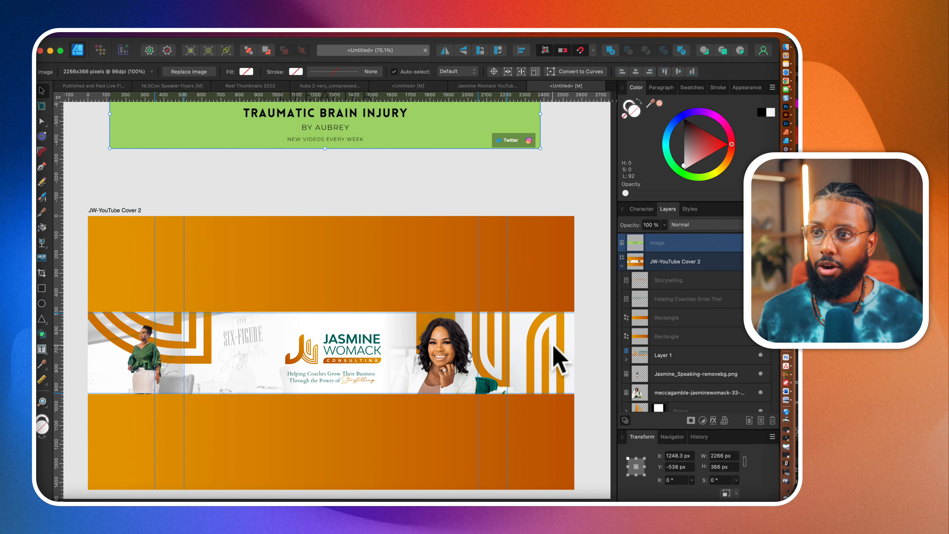
- Overlay the banner screenshot on the cover's middle band, enlarge it to about 2625 x 424 px to compare, and delete it
scroll(173, 374, "down", 3)
left_click_drag(306, 213, 304, 392)
left_click_drag(451, 413, 476, 417)
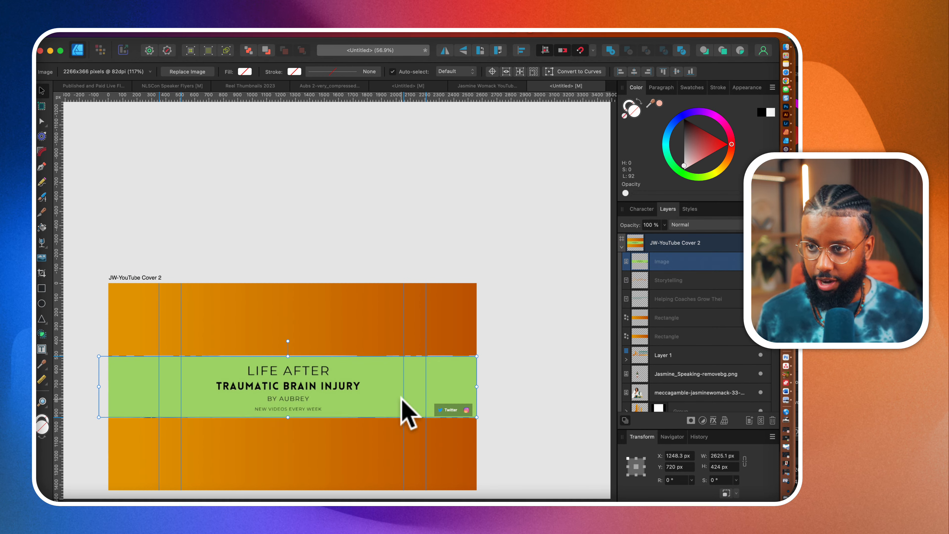
key("Delete")
- Examine how the cover is built, including its orange bands, speaker photo and visible middle strip
left_click(333, 329)
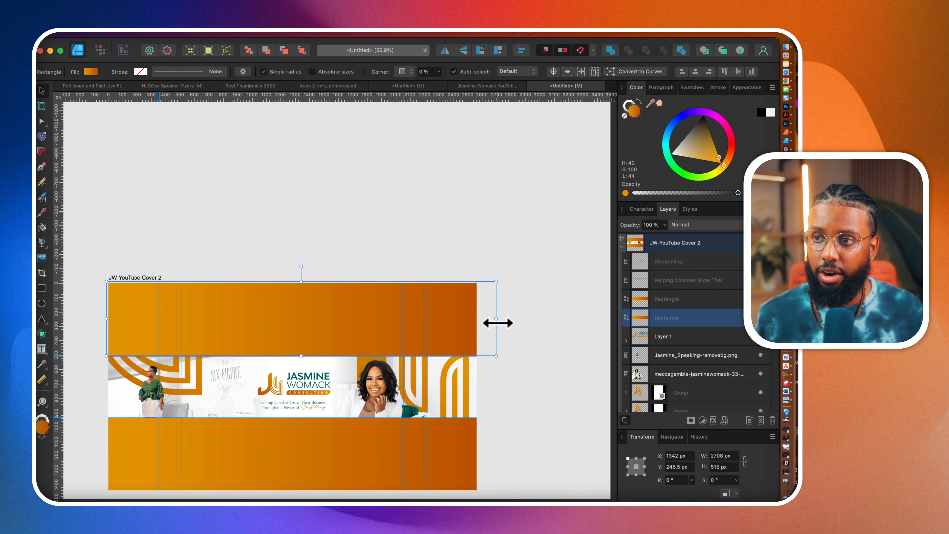
right_click(261, 382)
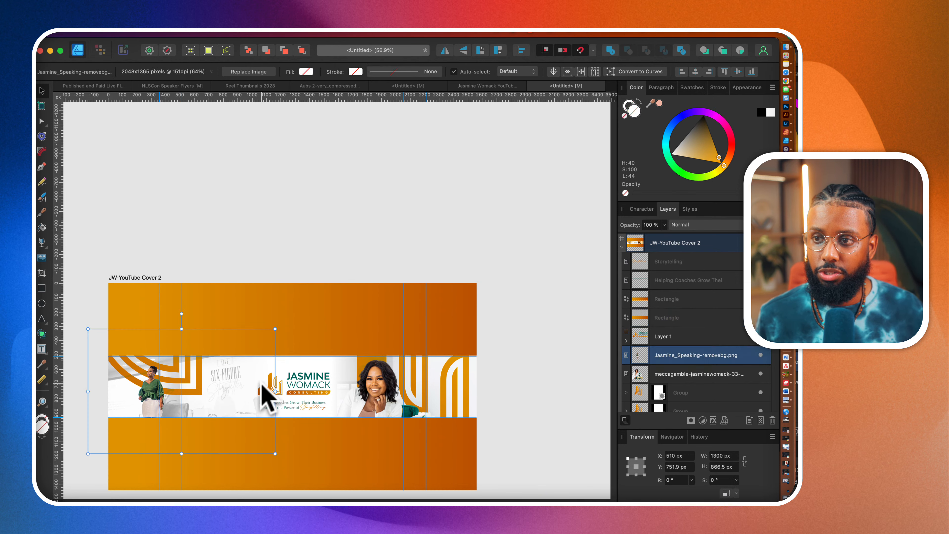
left_click(249, 289)
scroll(265, 330, "up", 5)
scroll(266, 333, "down", 5)
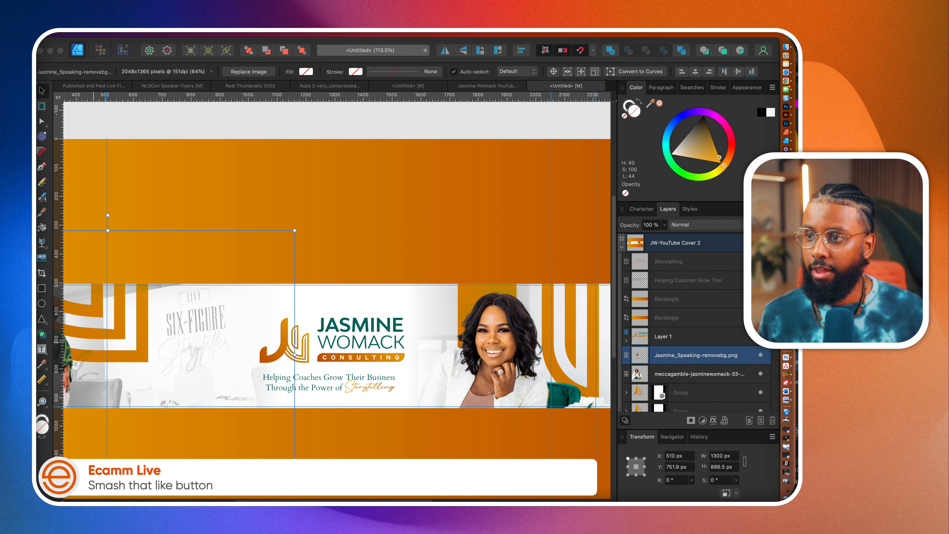
scroll(524, 438, "down", 5)
left_click(488, 409)
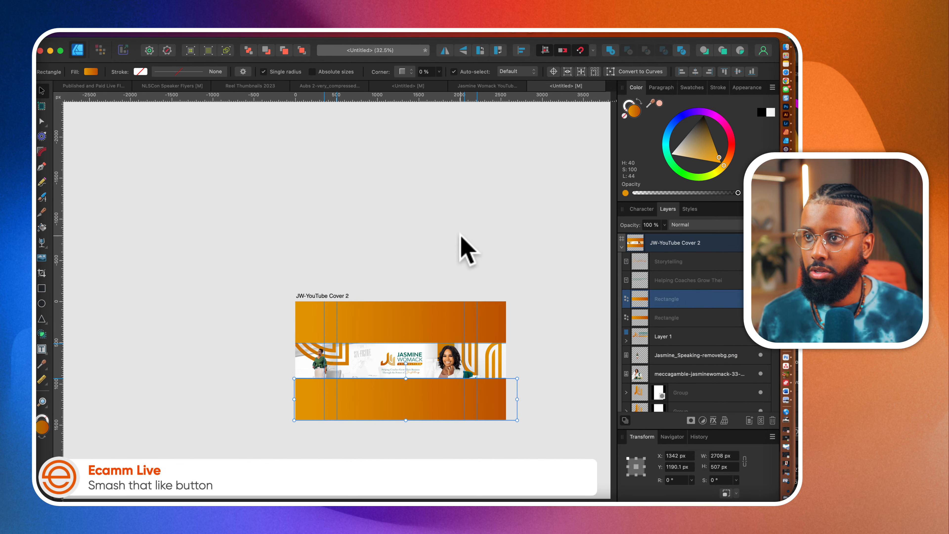
- Copy Artboard1 from the portrait document into the cover document and place it below the JW-YouTube Cover 2 artboard
left_click(328, 295)
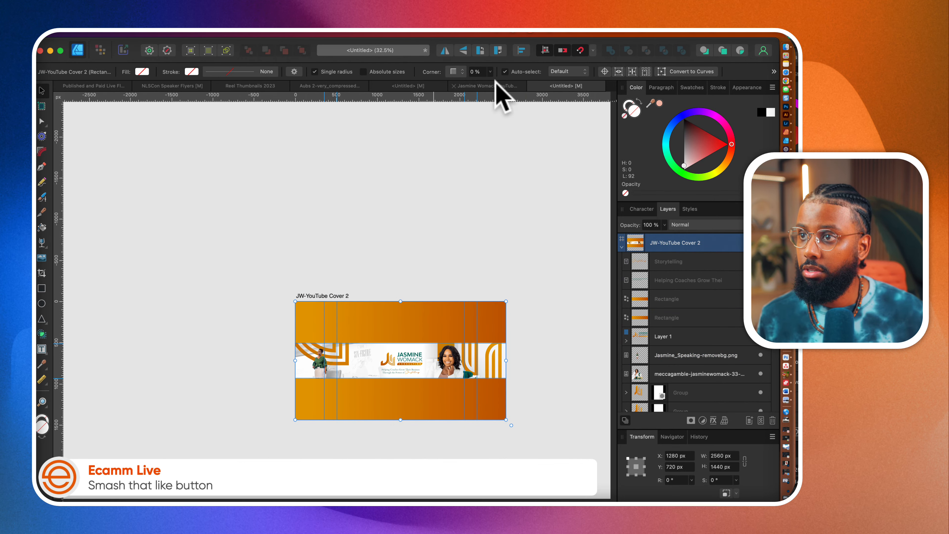
left_click(411, 86)
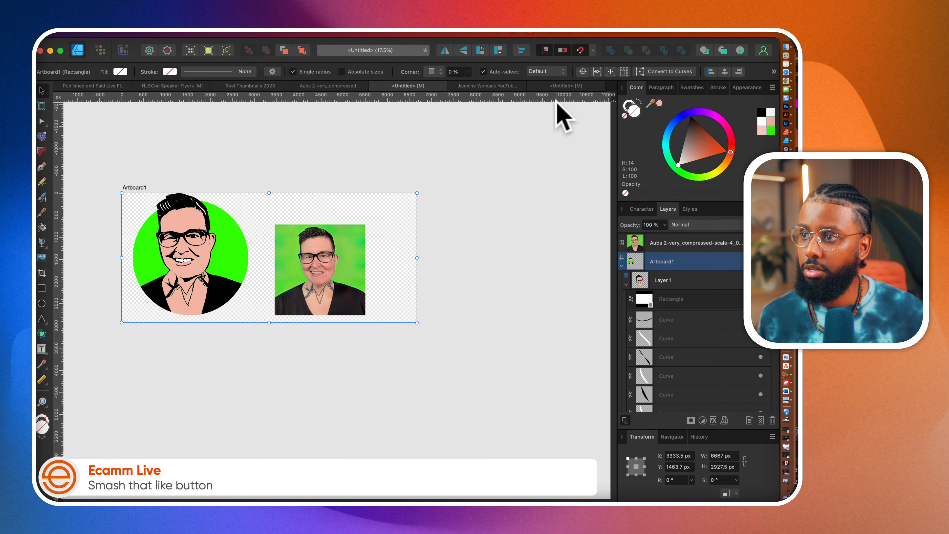
left_click(566, 85)
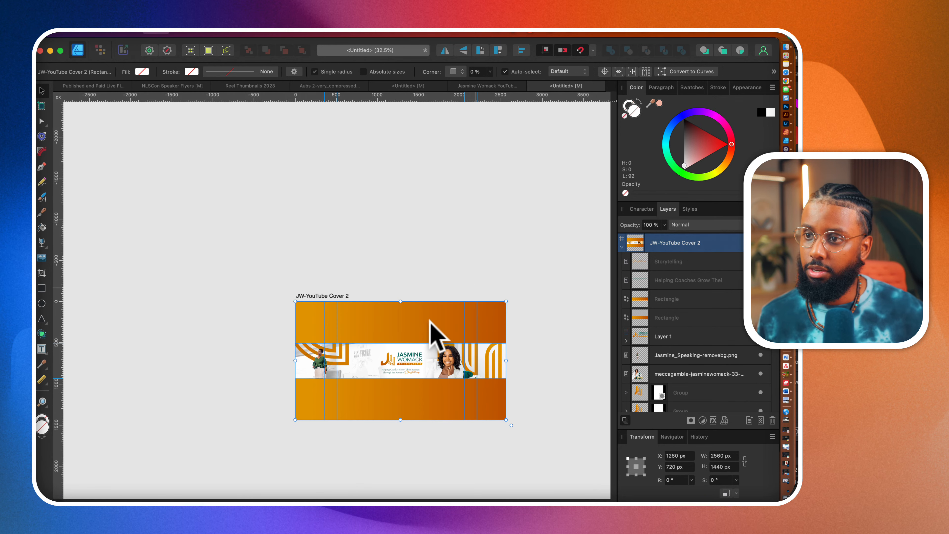
key("super+v")
scroll(430, 320, "down", 5)
scroll(430, 320, "down", 5)
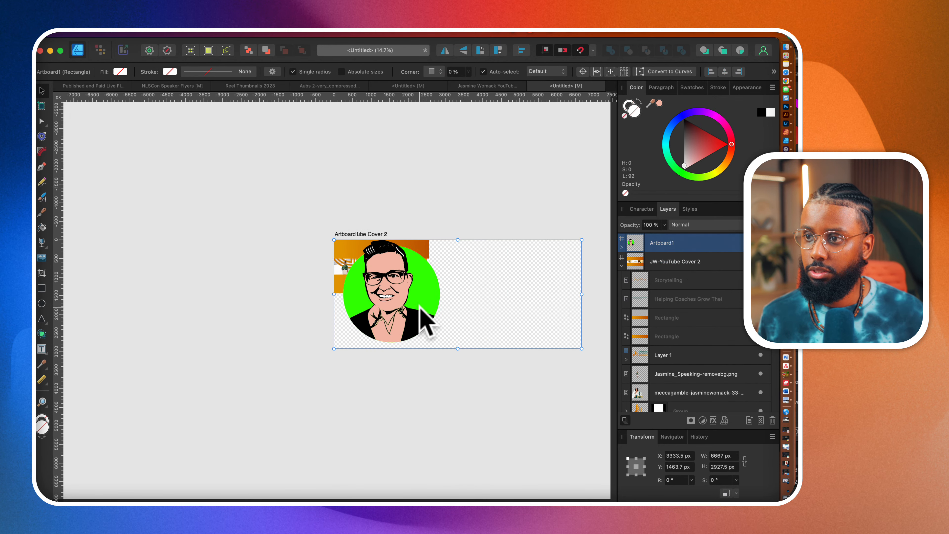
left_click_drag(428, 315, 452, 388)
scroll(417, 265, "up", 5)
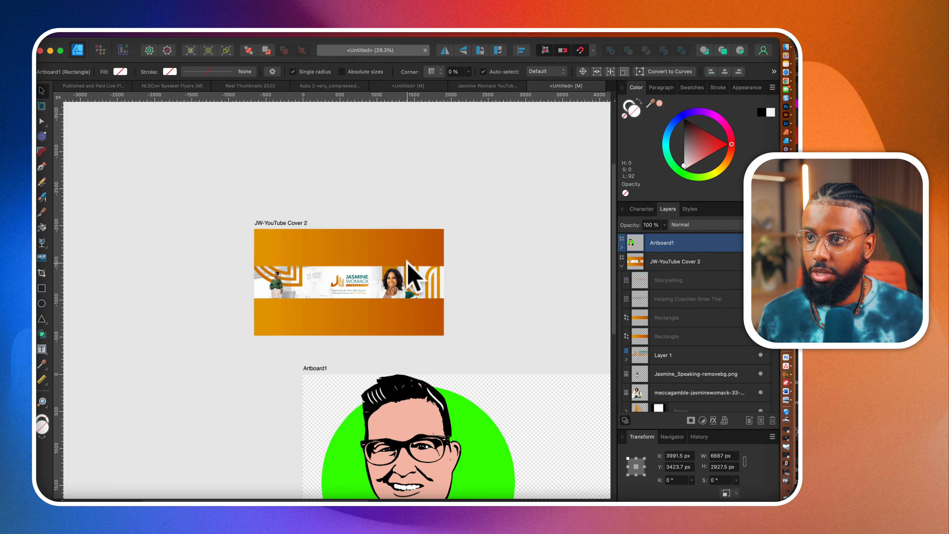
left_click(521, 333)
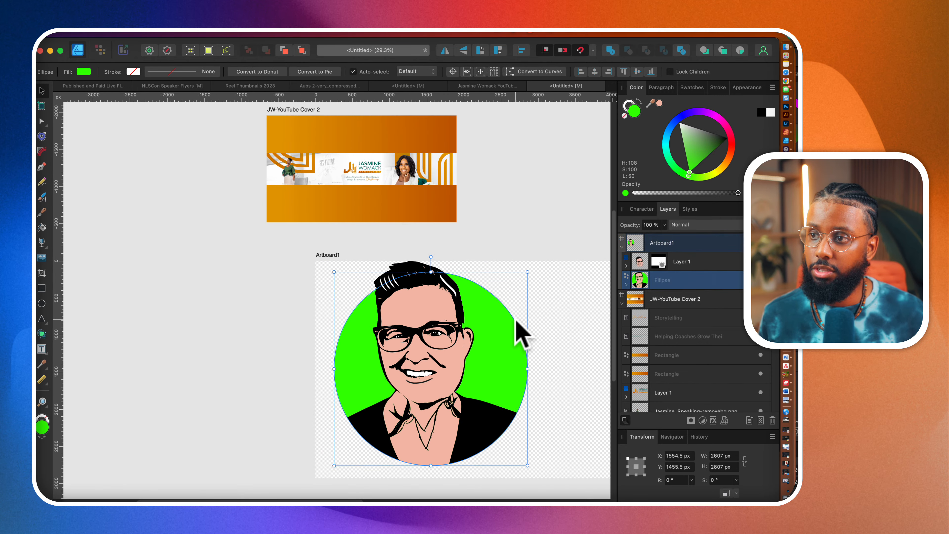
scroll(298, 189, "up", 3)
scroll(298, 190, "up", 2)
scroll(319, 201, "down", 3)
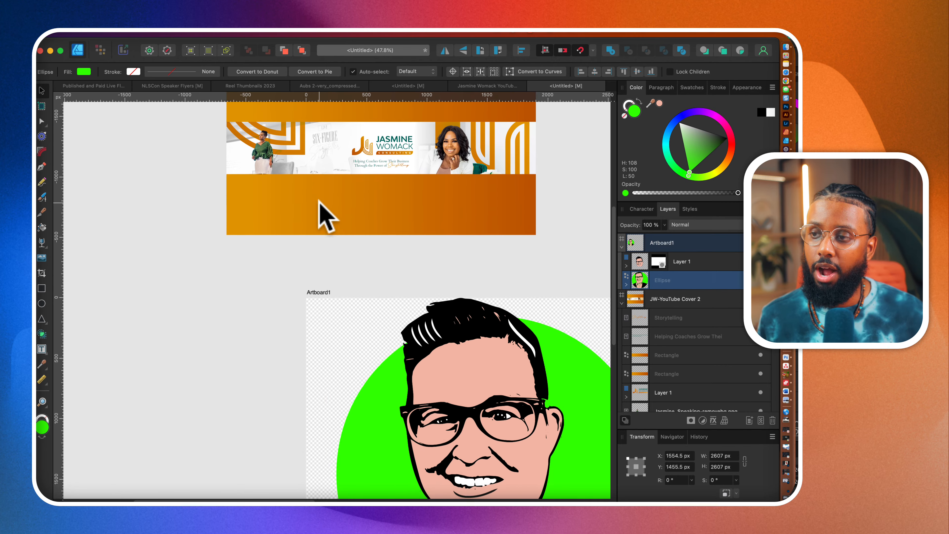
scroll(339, 338, "down", 3)
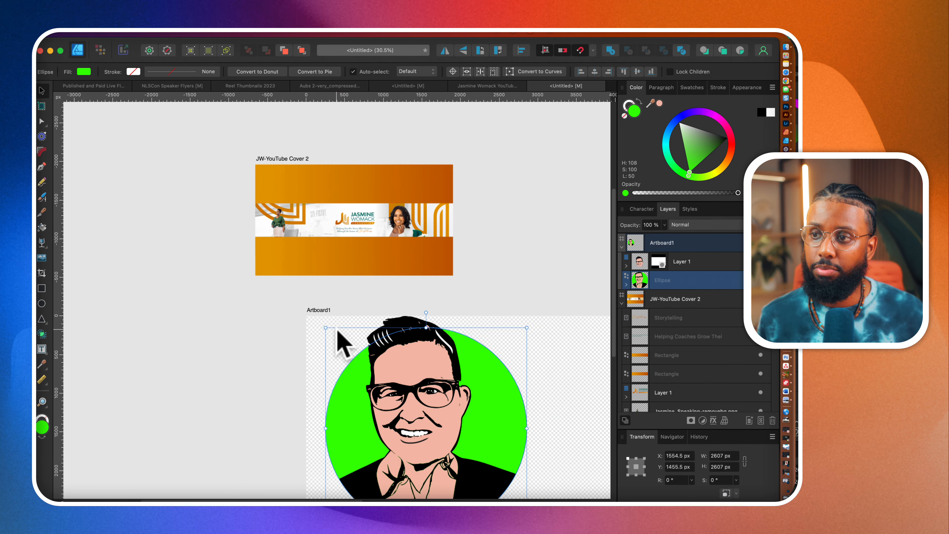
left_click(325, 223)
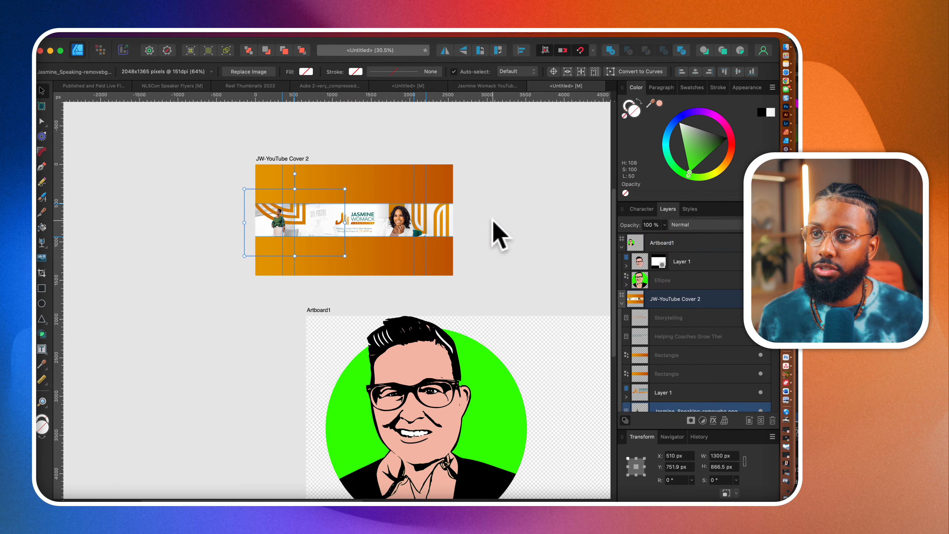
- Switch to the SimplyAubs YouTube page in the browser and capture a screenshot of the Silence video thumbnail
left_click(786, 73)
scroll(374, 355, "down", 3)
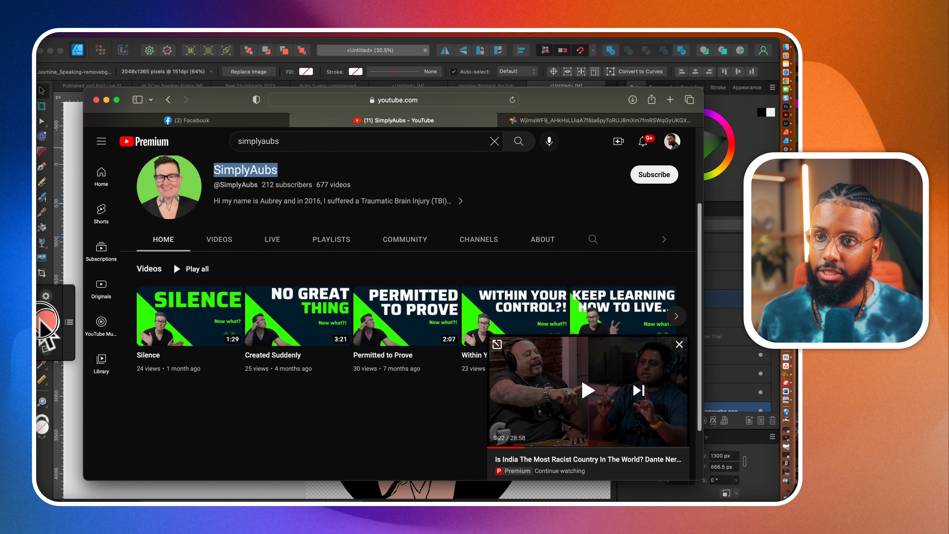
left_click(41, 322)
left_click_drag(129, 279, 258, 365)
left_click(79, 389)
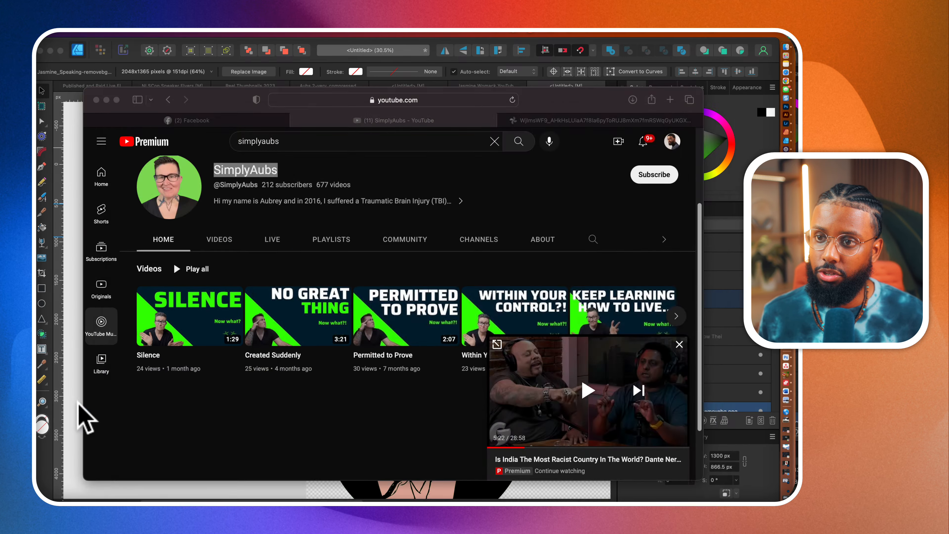
- Return to Affinity Designer, paste the thumbnail screenshot and place it just below the lower-left corner of the JW-YouTube Cover 2 artboard
left_click(70, 464)
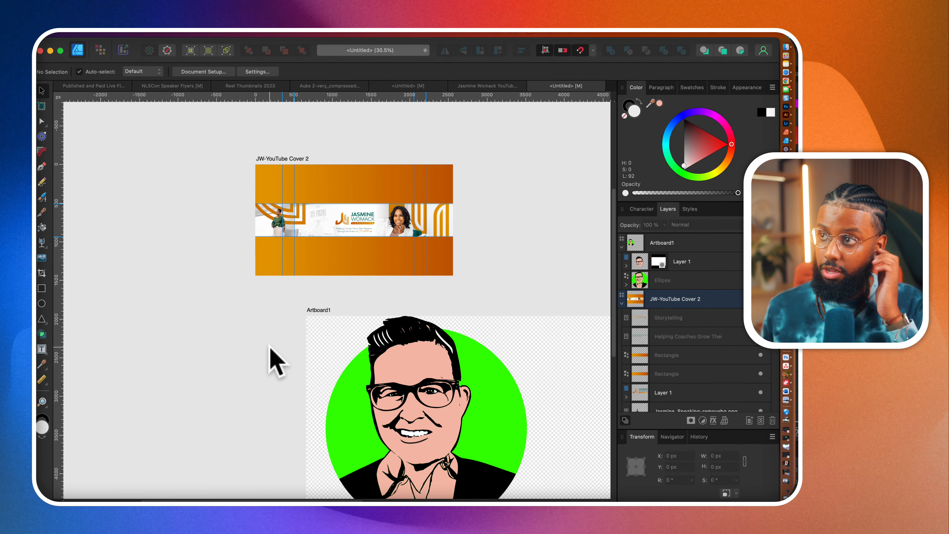
scroll(375, 295, "up", 3)
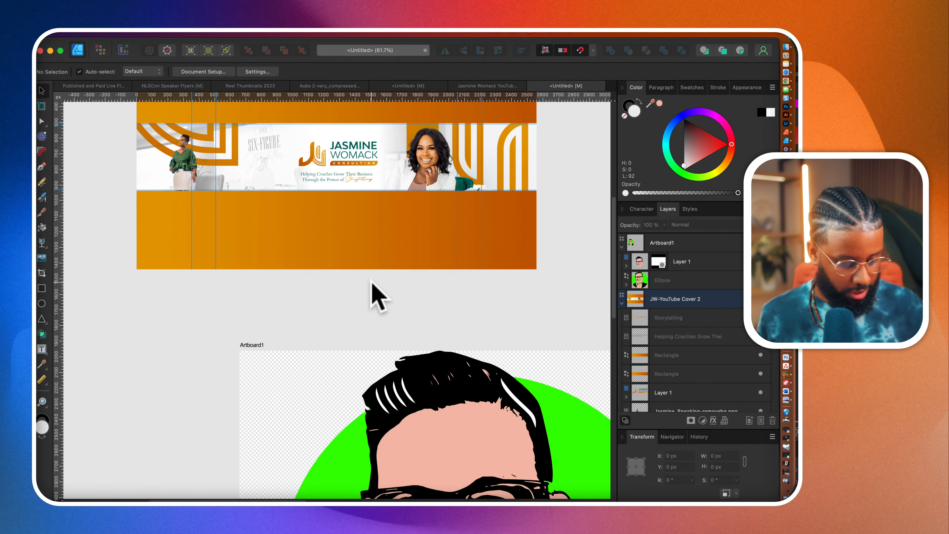
key("cmd+v")
scroll(313, 282, "down", 4)
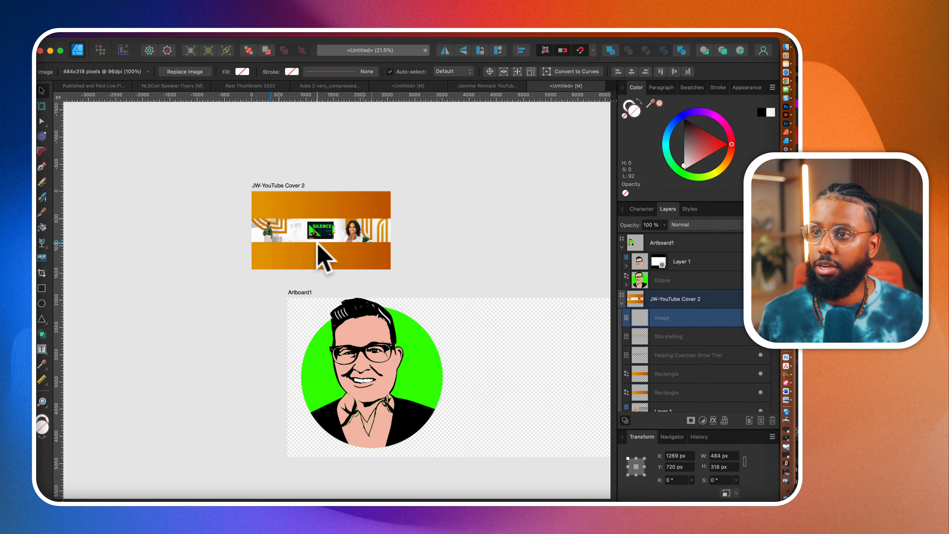
scroll(322, 271, "up", 5)
left_click_drag(316, 229, 109, 365)
- Recolor the cover's upper and lower orange bands with the bright green sampled from the circle behind the portrait
left_click(248, 293)
left_click(292, 183, "shift")
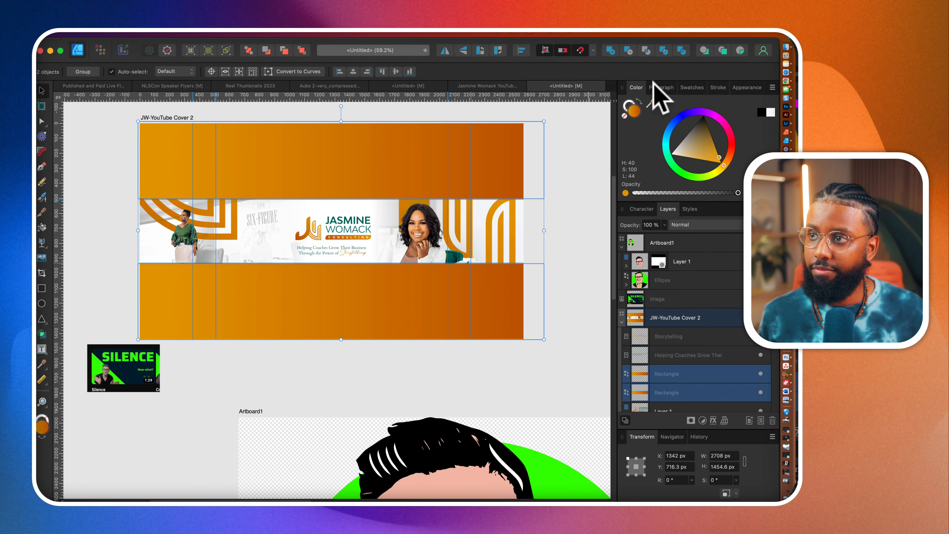
left_click_drag(660, 106, 542, 466)
left_click(660, 103)
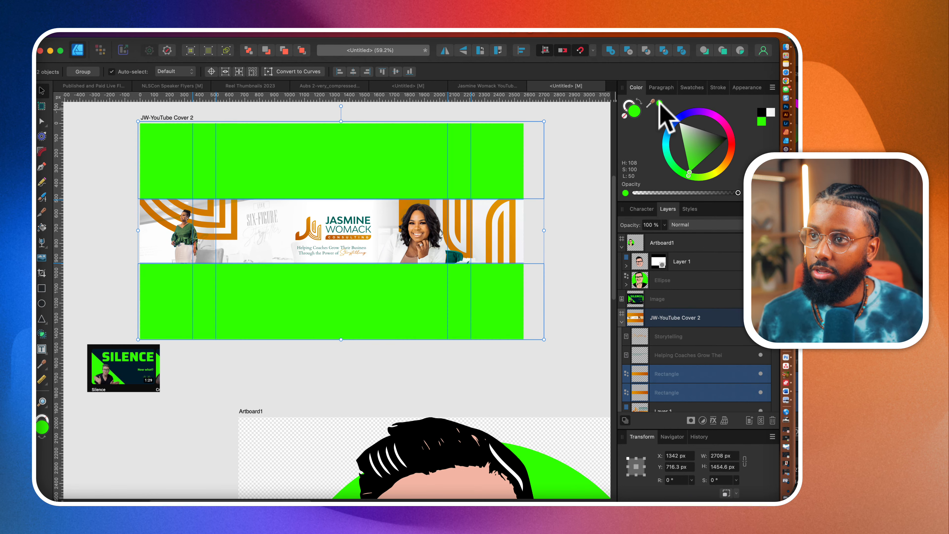
- Delete the old logo, photos, line-art groups and gradient map adjustment from the cover, from Layer 1 down to Jasmine Speaking.jpeg
left_click(402, 221)
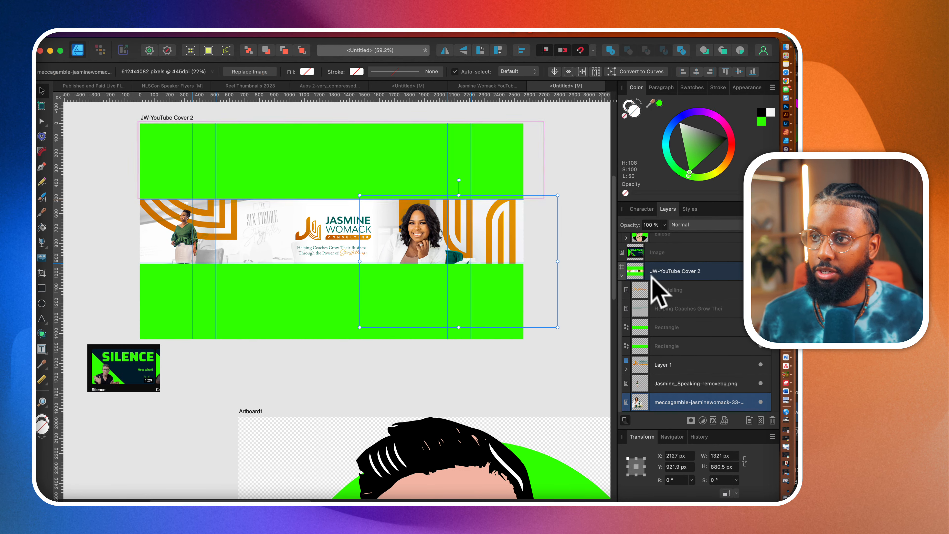
scroll(658, 288, "down", 3)
scroll(657, 290, "down", 1)
scroll(658, 307, "up", 2)
left_click(657, 314)
scroll(657, 314, "down", 5)
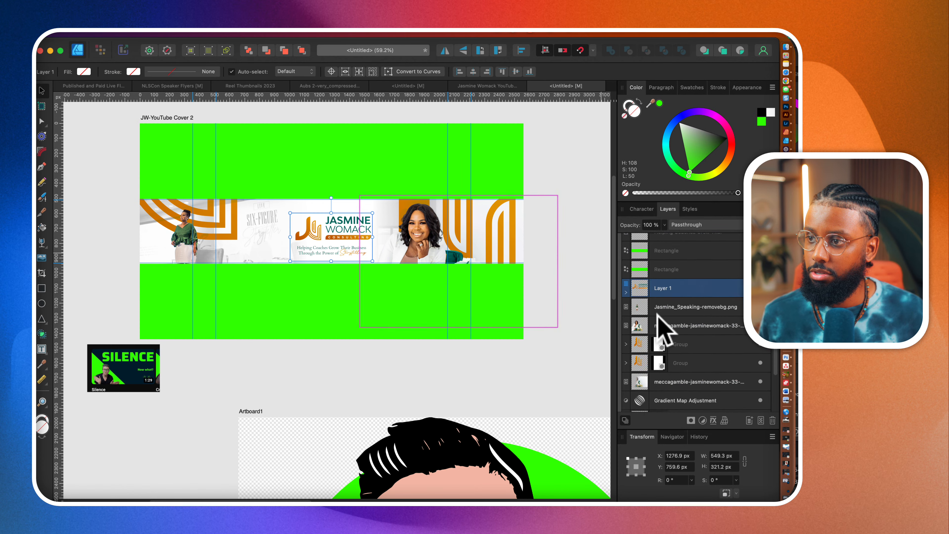
scroll(658, 314, "down", 1)
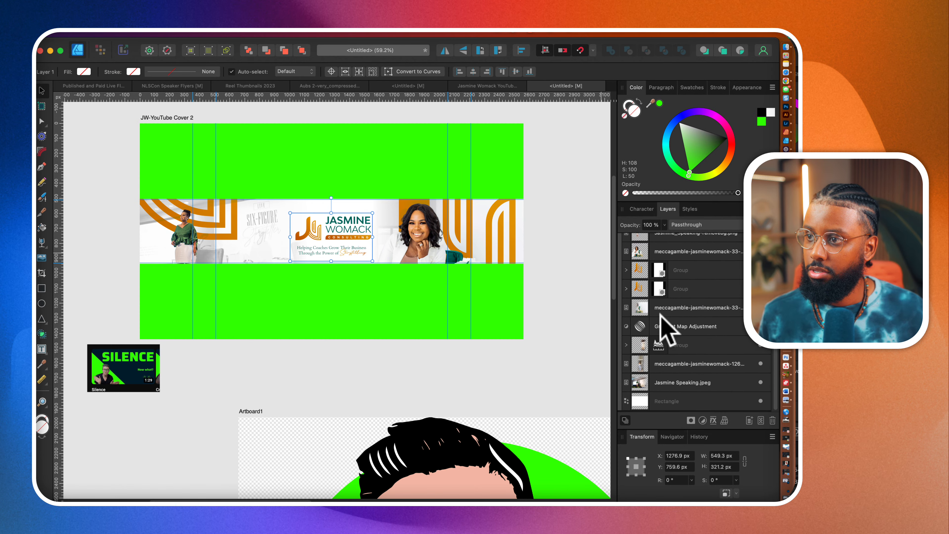
left_click(674, 383, "shift")
key("Delete")
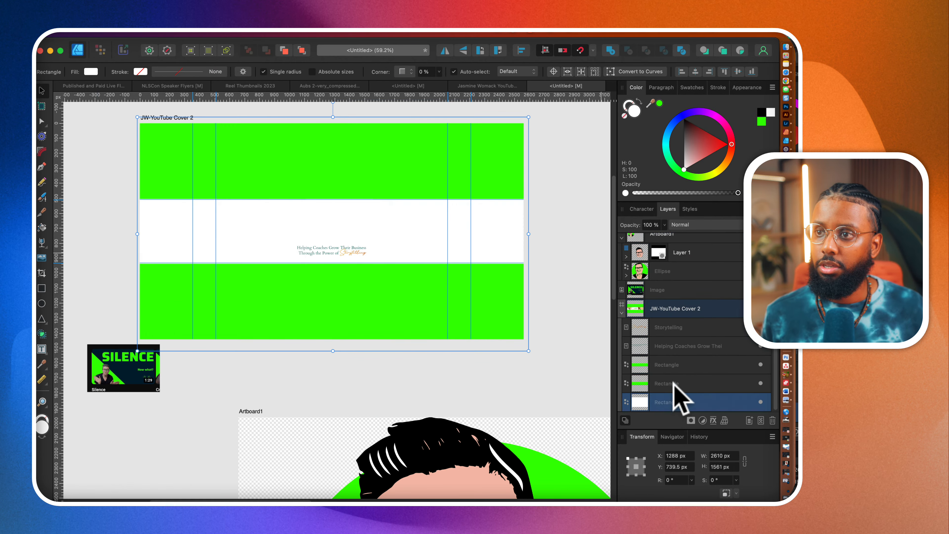
- Delete the "Helping Coaches Grow Their Business" tagline text from the cover's middle band
left_click(344, 251)
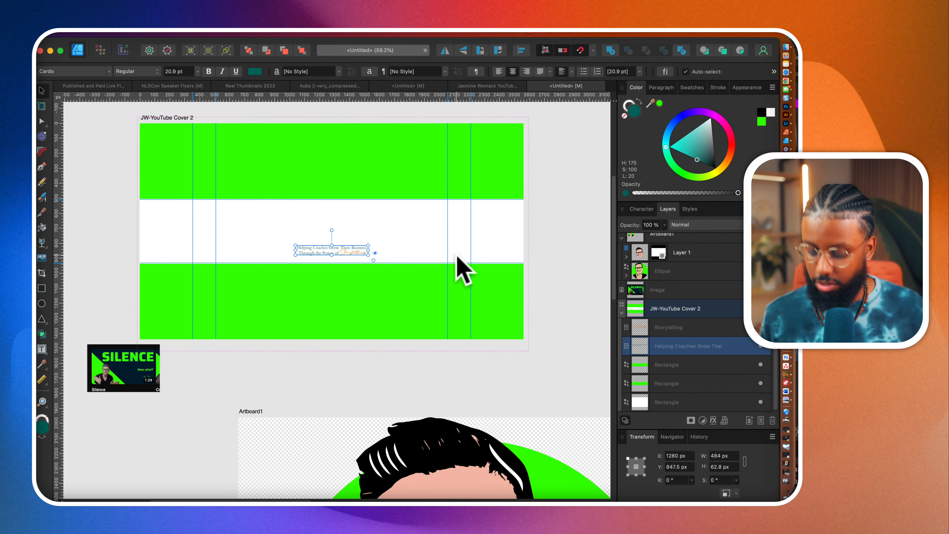
key("Delete")
left_click(129, 192)
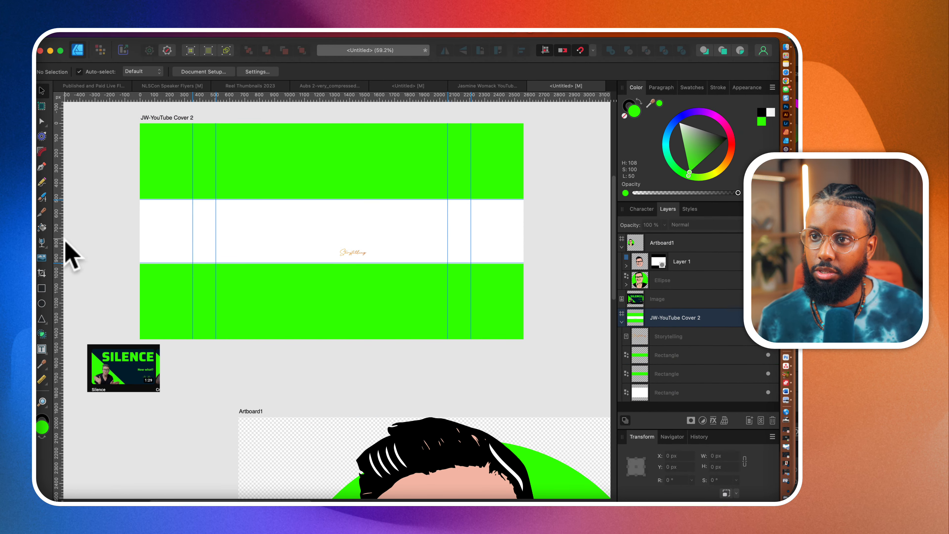
left_click(41, 288)
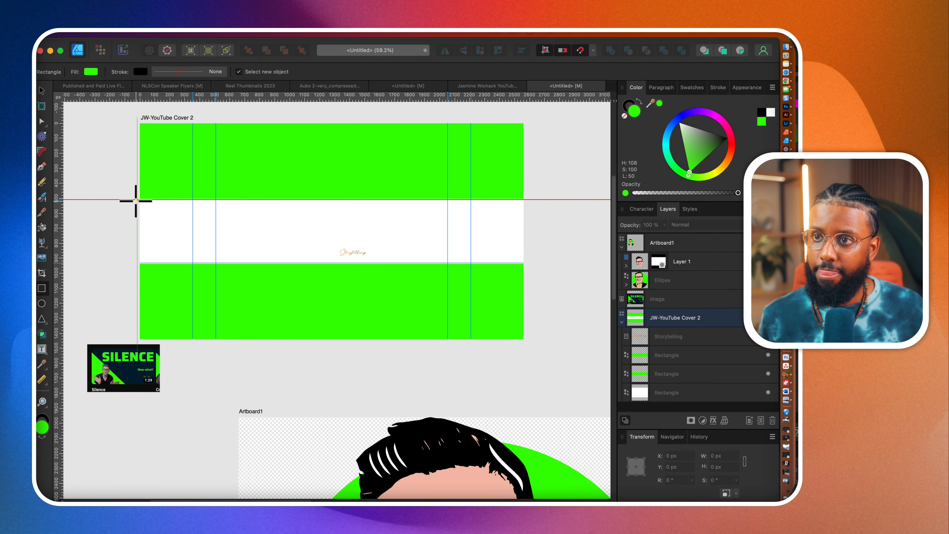
mouse_move(137, 200)
left_mouse_down()
mouse_move(483, 261)
mouse_move(510, 263)
mouse_move(525, 234)
left_mouse_up()
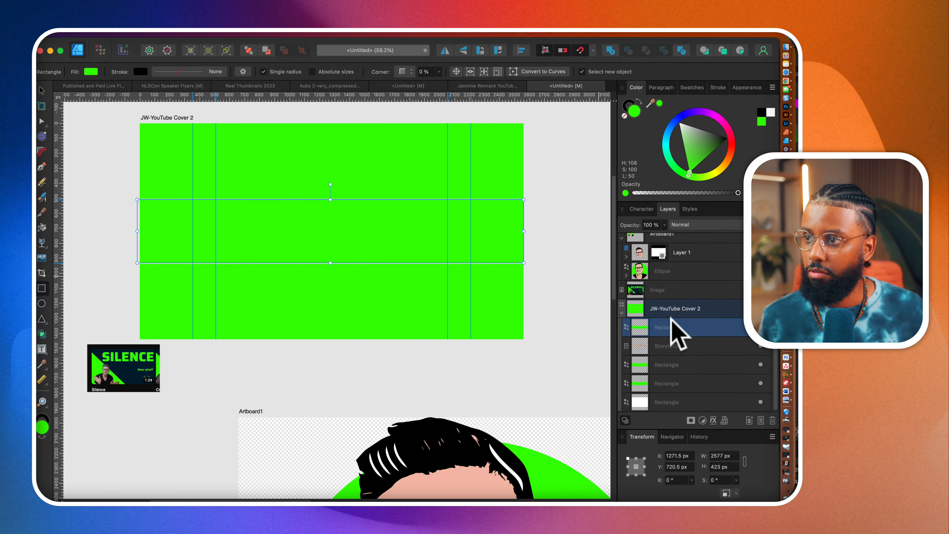
left_click_drag(674, 332, 671, 393)
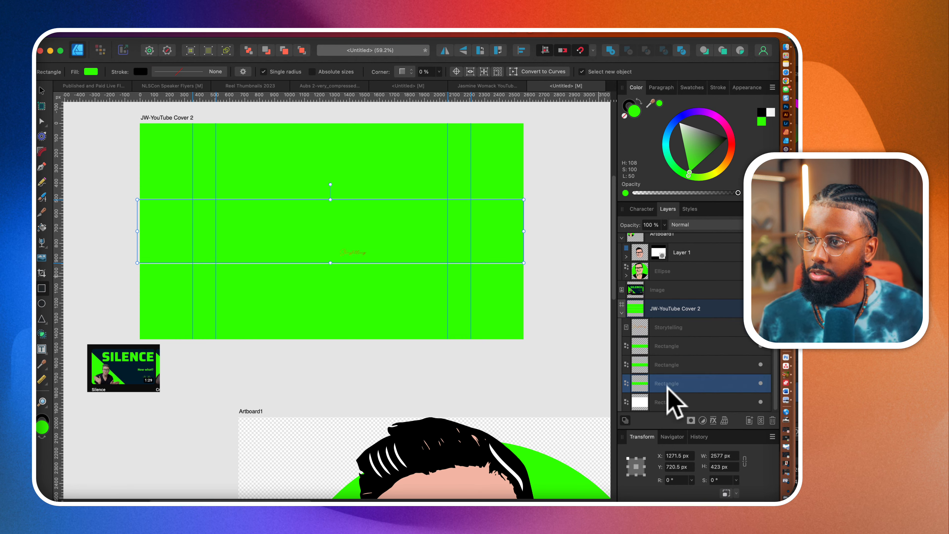
key("Delete")
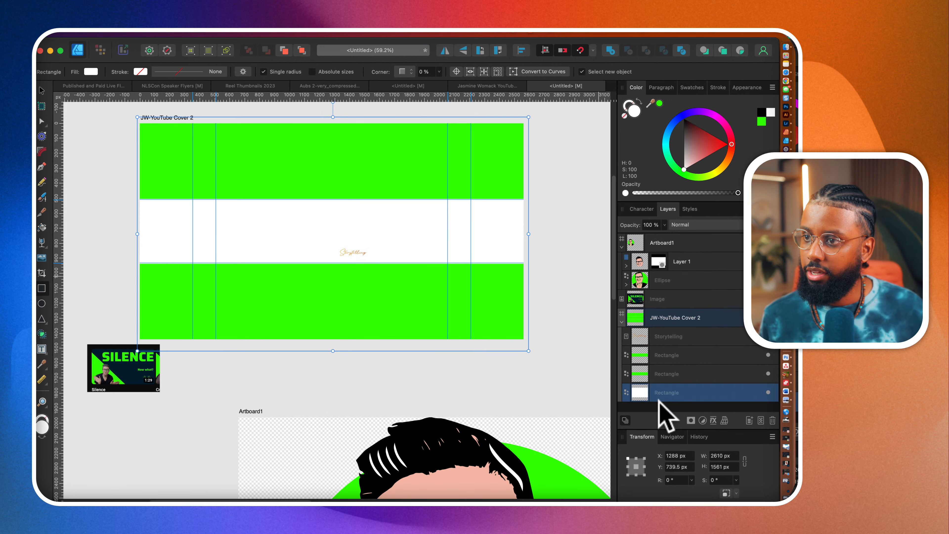
- Fill the cover's white background rectangle with the dark navy sampled from the Silence thumbnail and deselect it
left_click(659, 103)
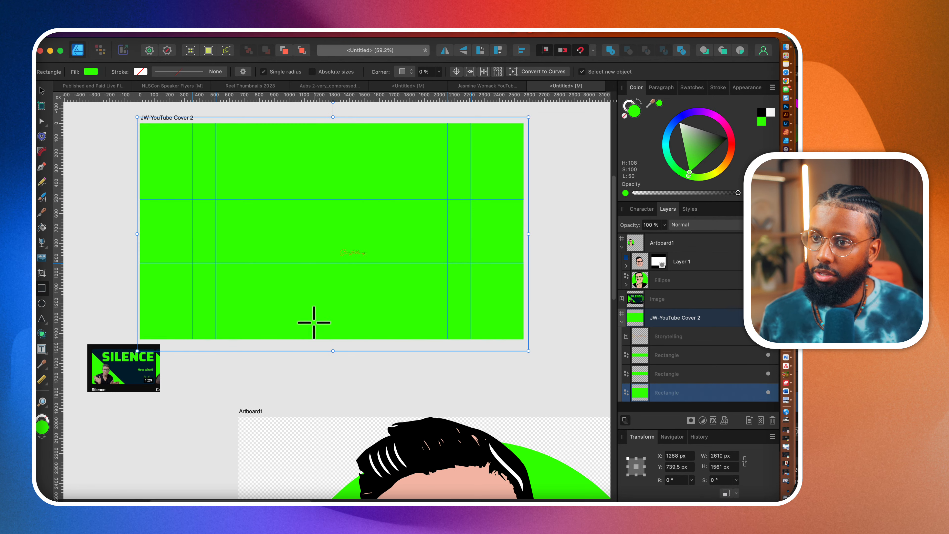
left_click_drag(652, 103, 126, 376)
left_click(659, 104)
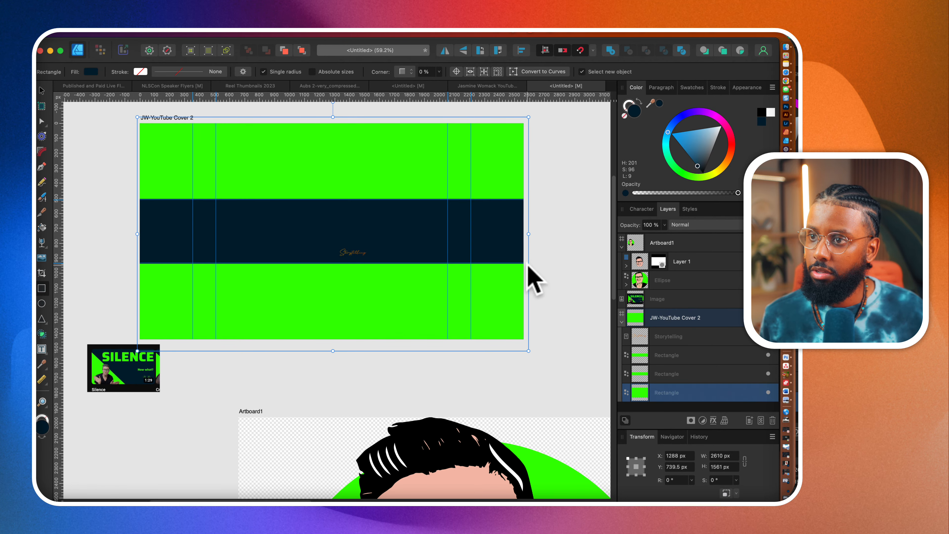
scroll(576, 246, "down", 5)
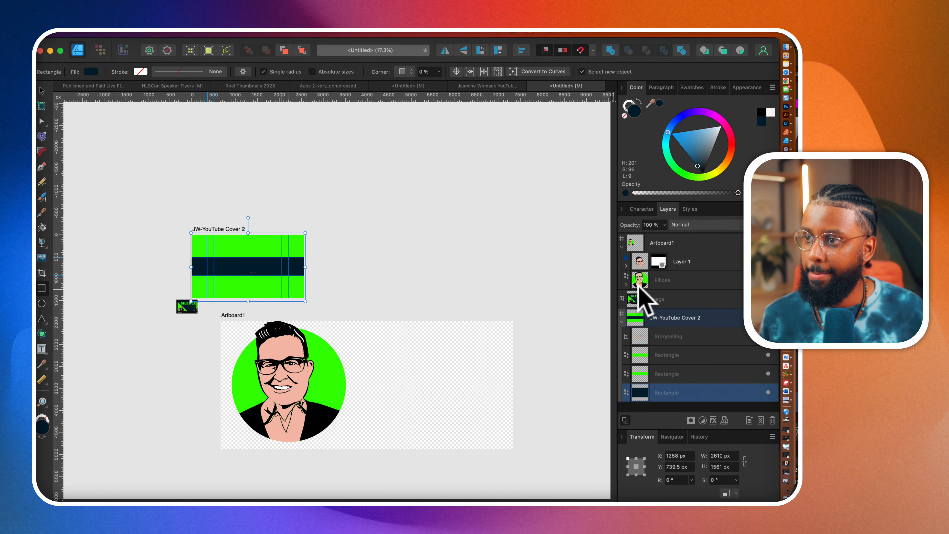
left_click(41, 90)
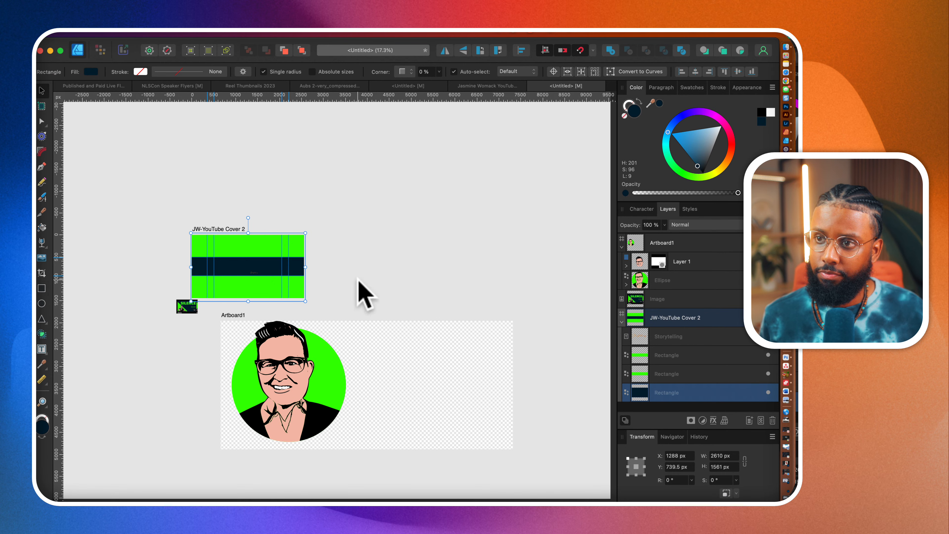
left_click(357, 291)
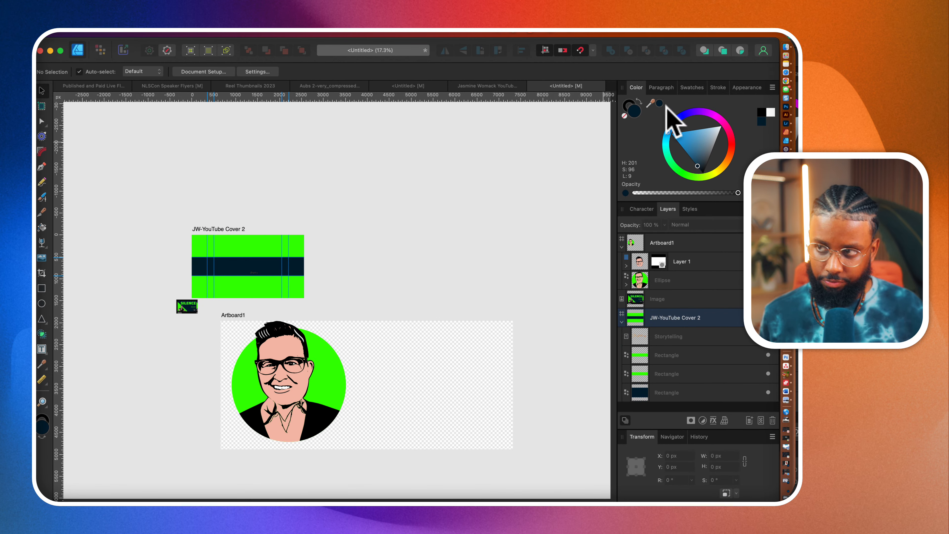
- Paste another copy of the Silence thumbnail screenshot and place it beside the cover's right edge
left_click(785, 98)
left_click_drag(314, 269, 186, 306)
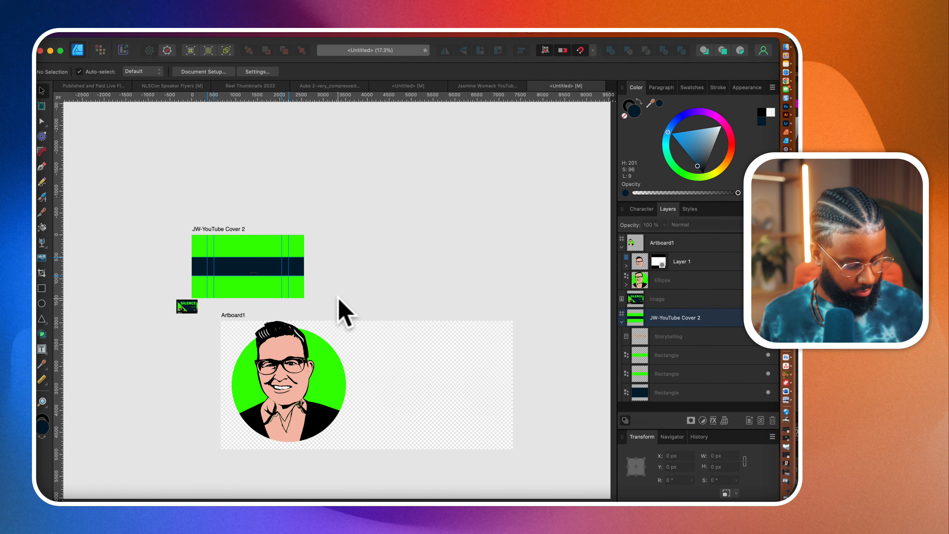
key("super+v")
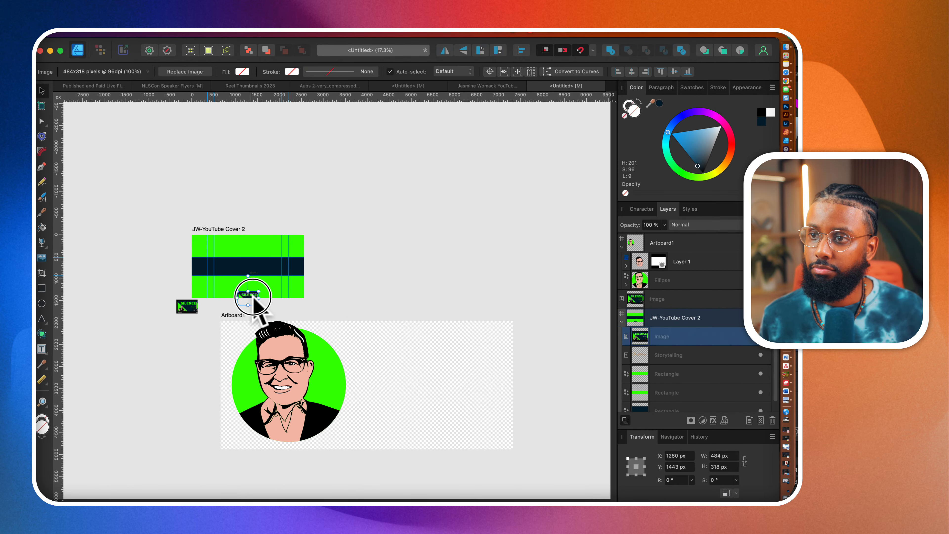
left_click_drag(253, 296, 347, 284)
- Delete the leftover Storytelling script text from the navy middle band and clear the selection
scroll(288, 304, "up", 10)
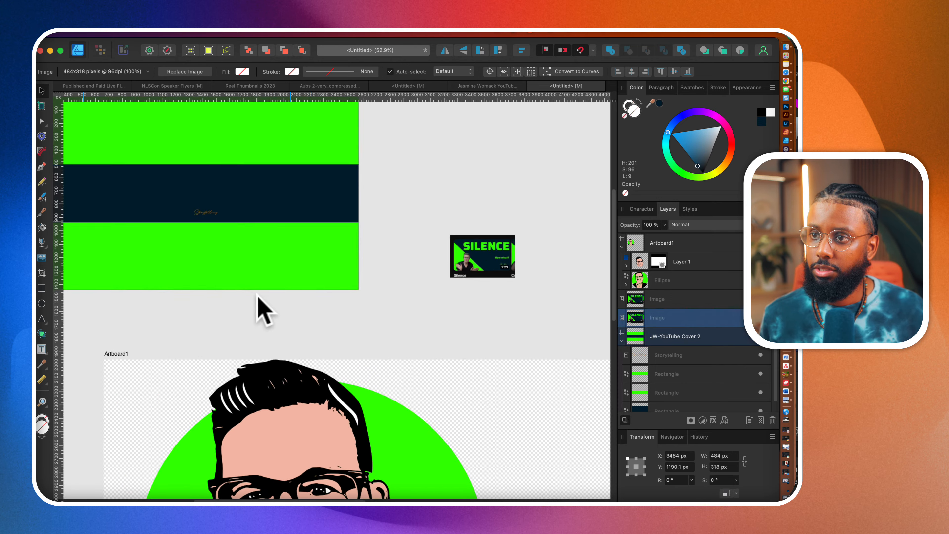
left_click(291, 235)
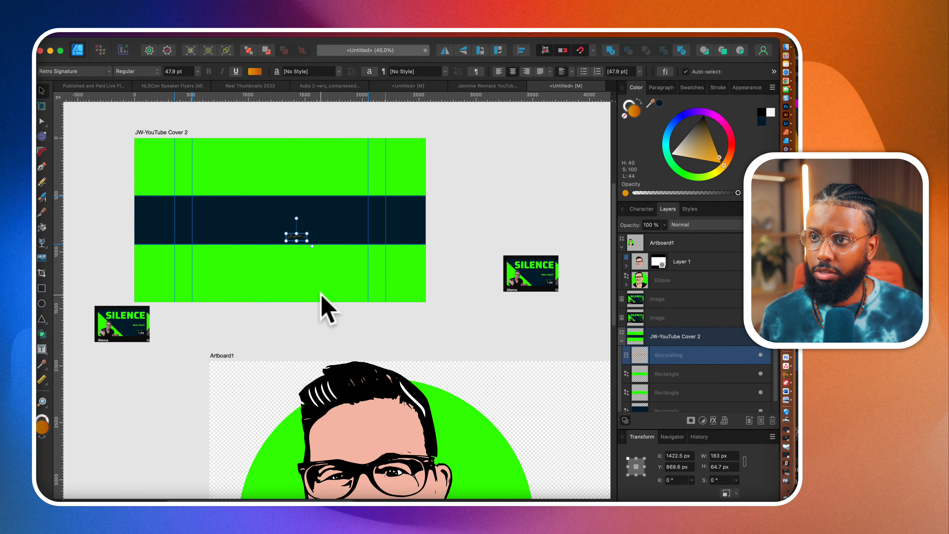
key("Delete")
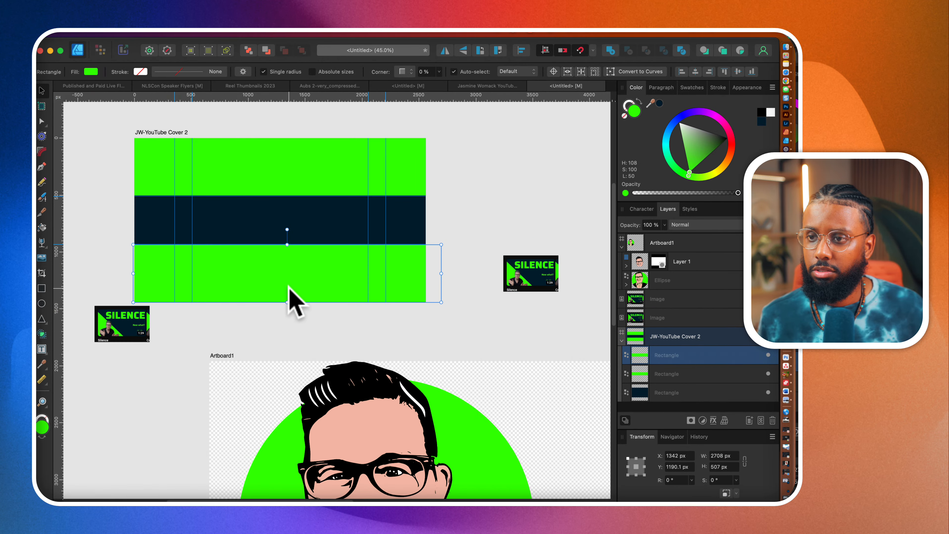
scroll(288, 305, "down", 5)
left_click_drag(239, 296, 490, 490)
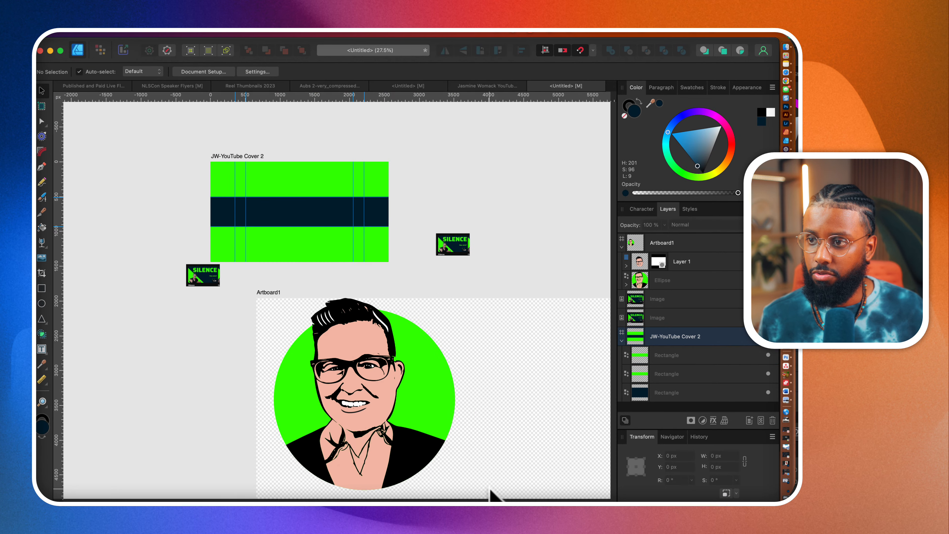
- Group the green ellipse and the portrait's Layer 1 inside Artboard1
left_click(710, 276)
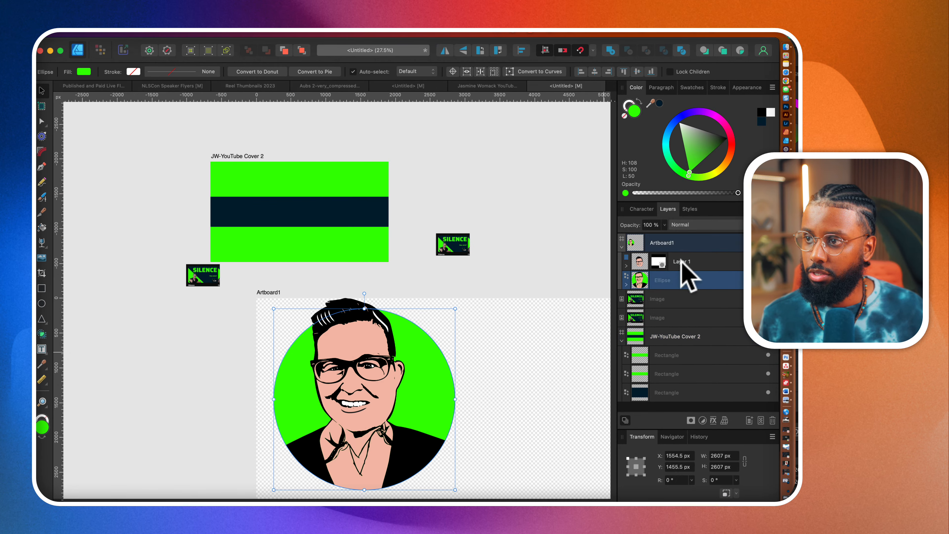
left_click(698, 257, "shift")
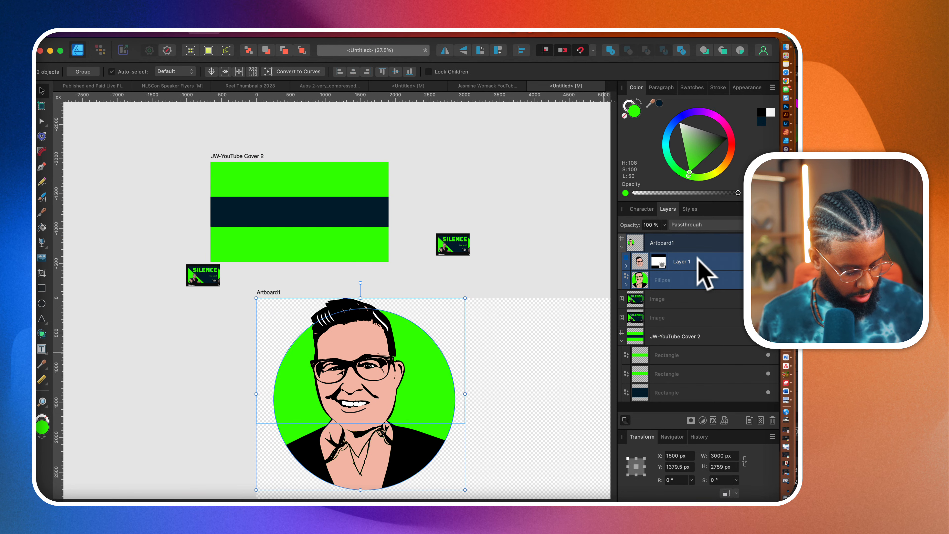
key("super+g")
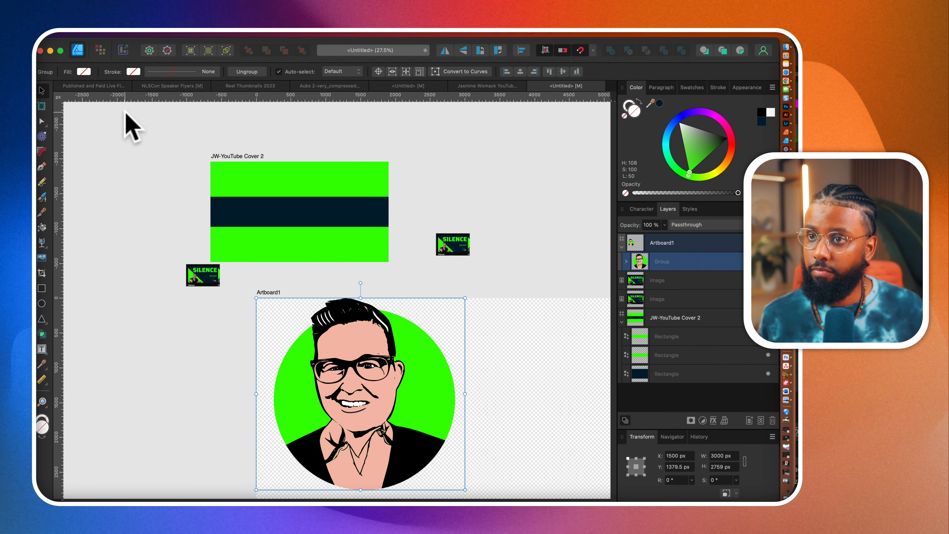
- Place a copy of the portrait group on the YouTube cover and scale it to about 354 × 326 px inside the navy band
left_click(44, 92)
left_click(381, 429)
left_click_drag(382, 429, 335, 212)
scroll(377, 273, "up", 3)
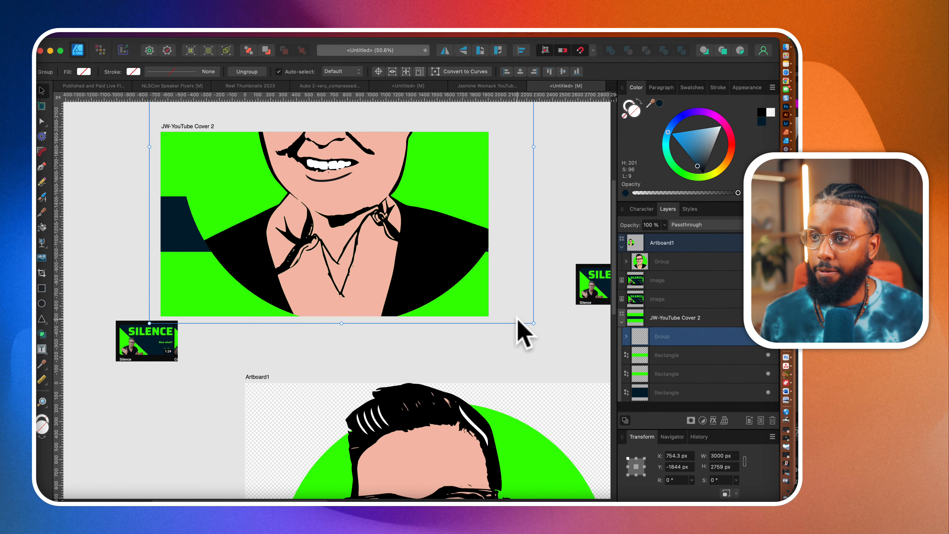
left_click_drag(533, 323, 400, 391)
scroll(229, 259, "up", 3)
scroll(400, 389, "up", 3)
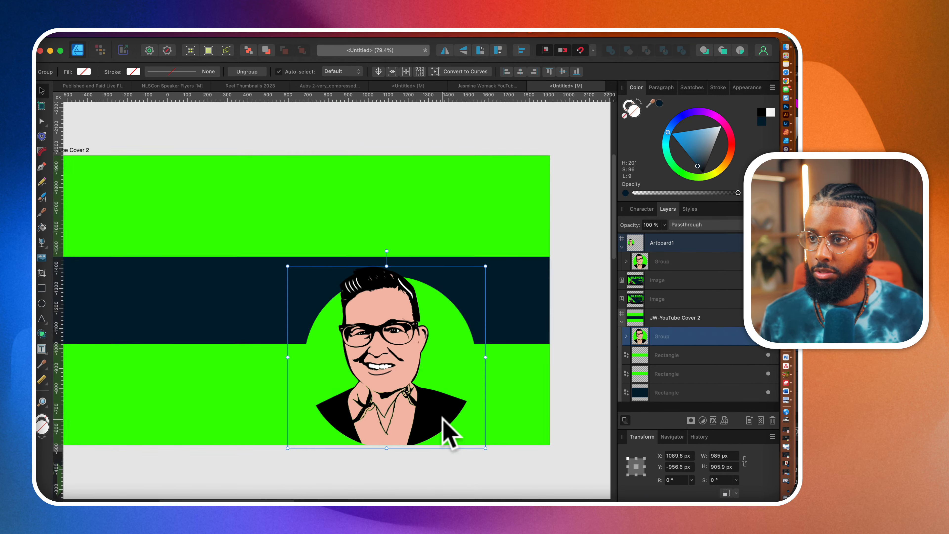
left_click_drag(482, 447, 422, 301)
- Display the cover's guides and move the portrait group to about X 1921, Y 710 px in the navy band
left_click(381, 159)
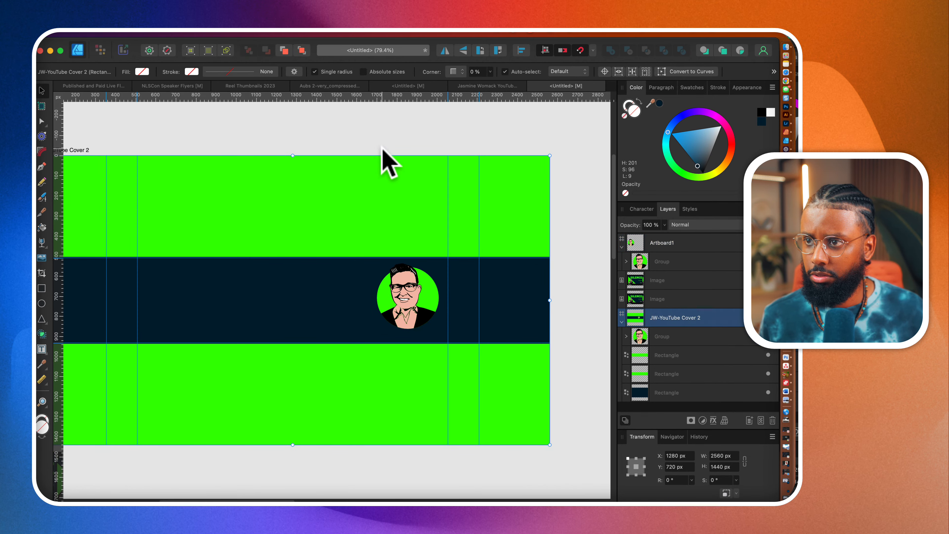
scroll(430, 298, "up", 5)
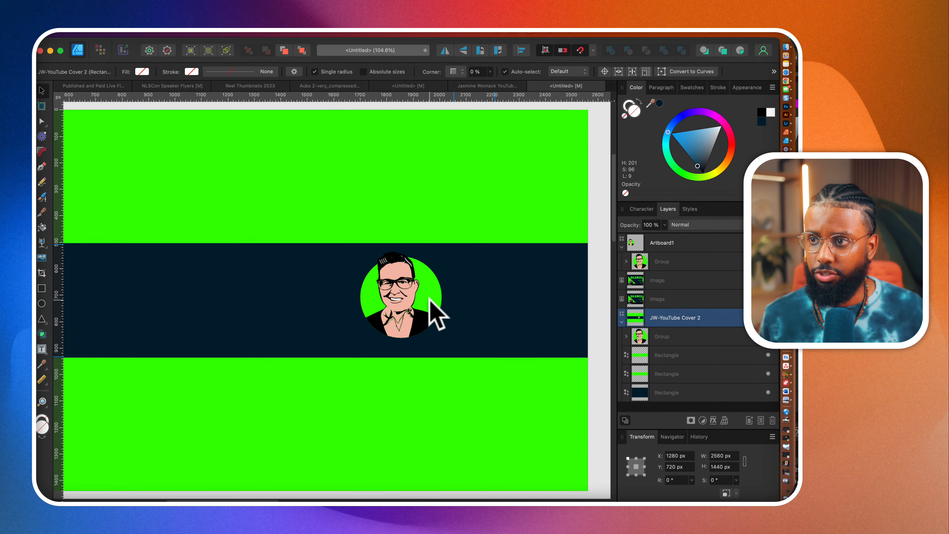
left_click(690, 335)
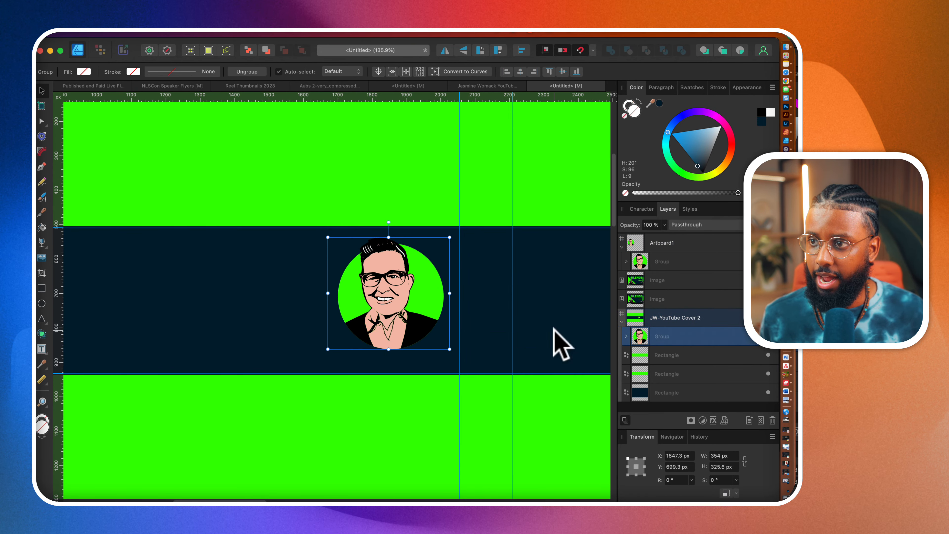
left_click_drag(411, 310, 438, 315)
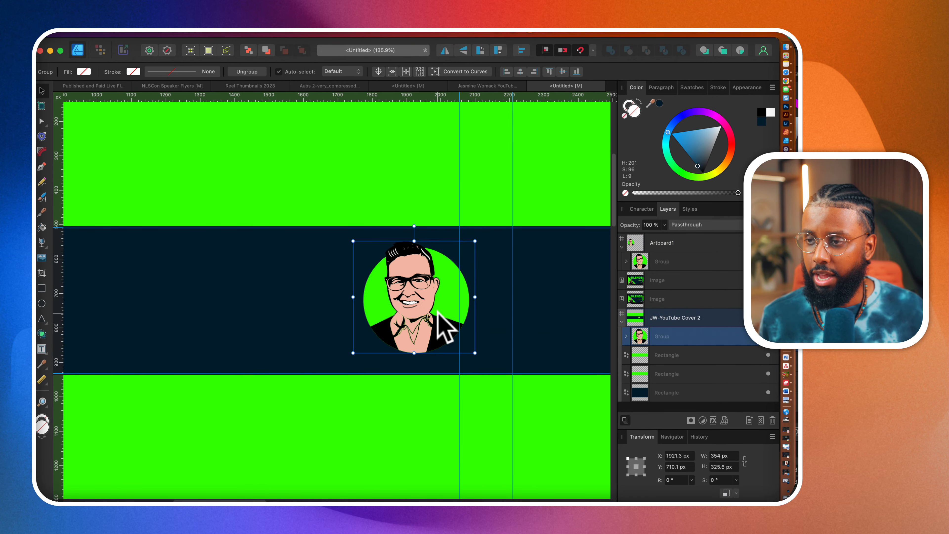
scroll(438, 315, "down", 8)
scroll(438, 314, "left", 2)
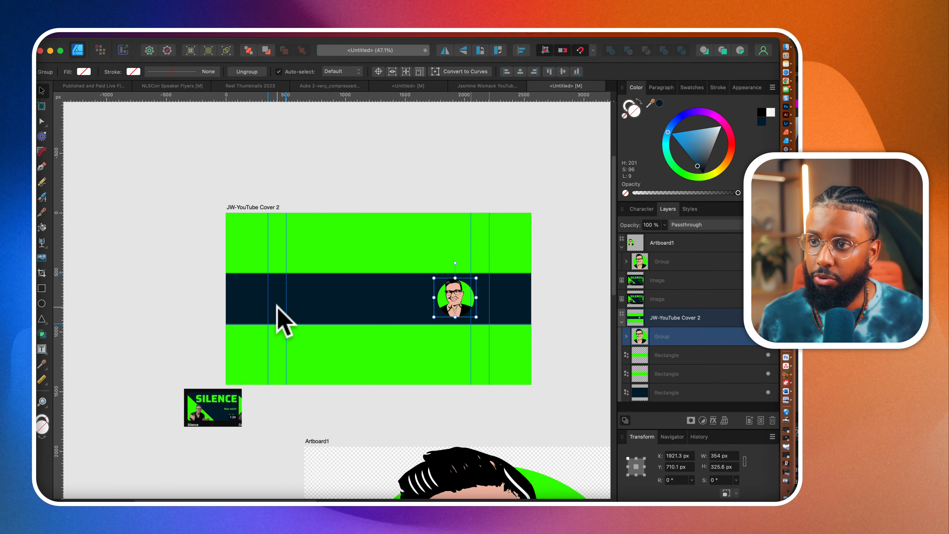
- Check the SimplyAubs banner wording on YouTube in the browser and inspect the Silence thumbnail back in the design
left_click(786, 73)
scroll(170, 262, "up", 3)
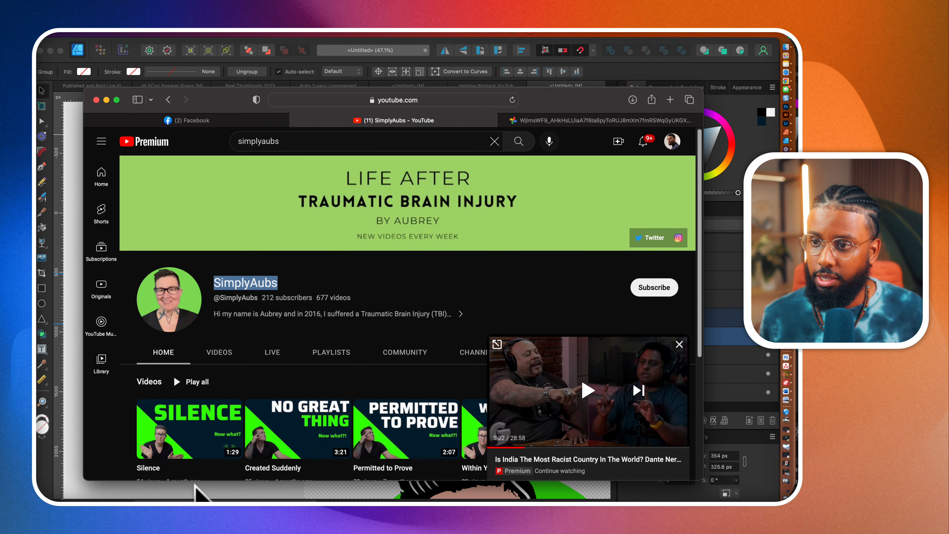
left_click(195, 487)
left_click(213, 411)
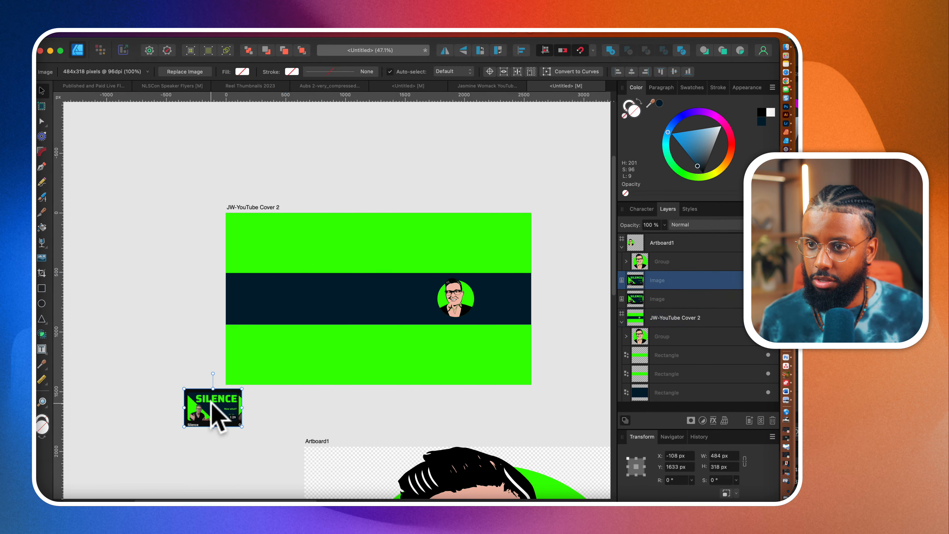
scroll(216, 411, "up", 5)
scroll(232, 407, "down", 4)
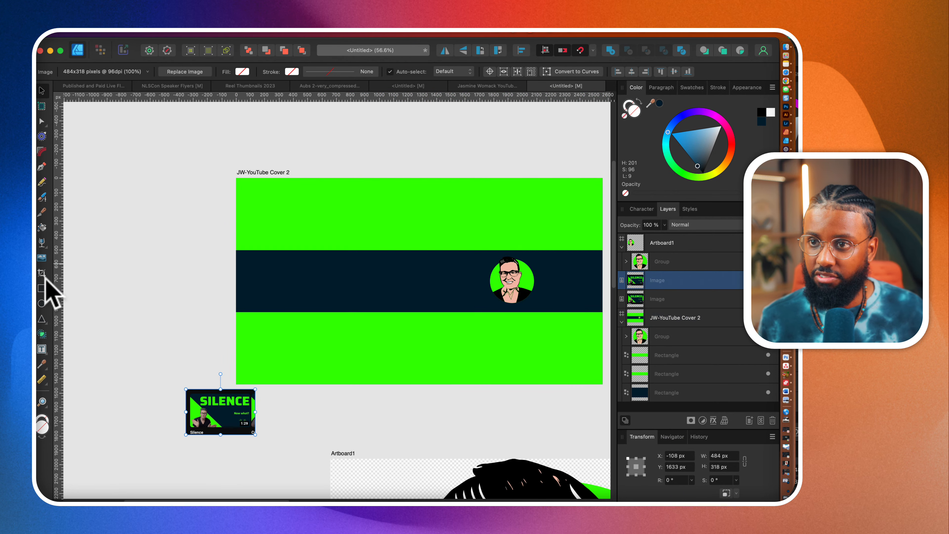
- Add a text frame about 1300 × 287 px in the navy band reading TRAUMATIC BRAIN INJURY, in white at 100 pt
left_click(42, 348)
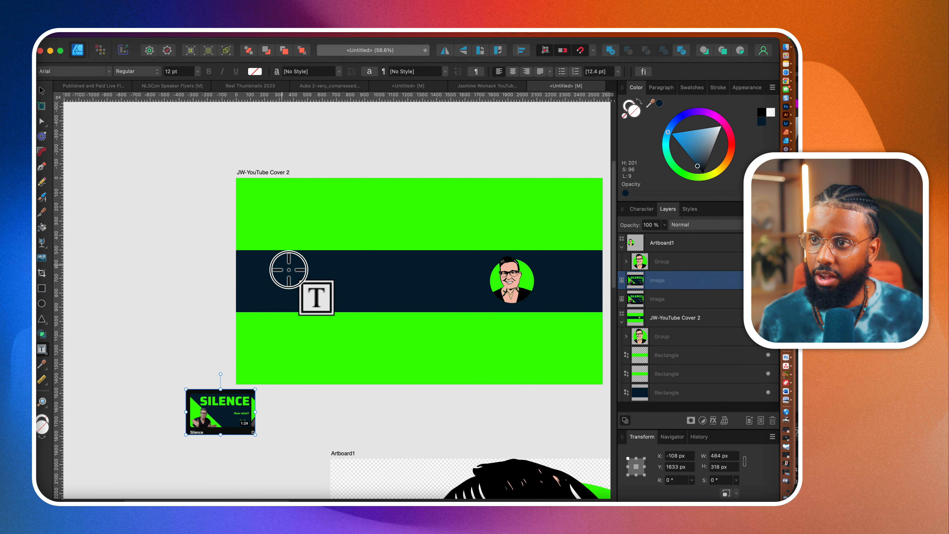
left_click_drag(281, 264, 468, 306)
scroll(467, 306, "up", 2)
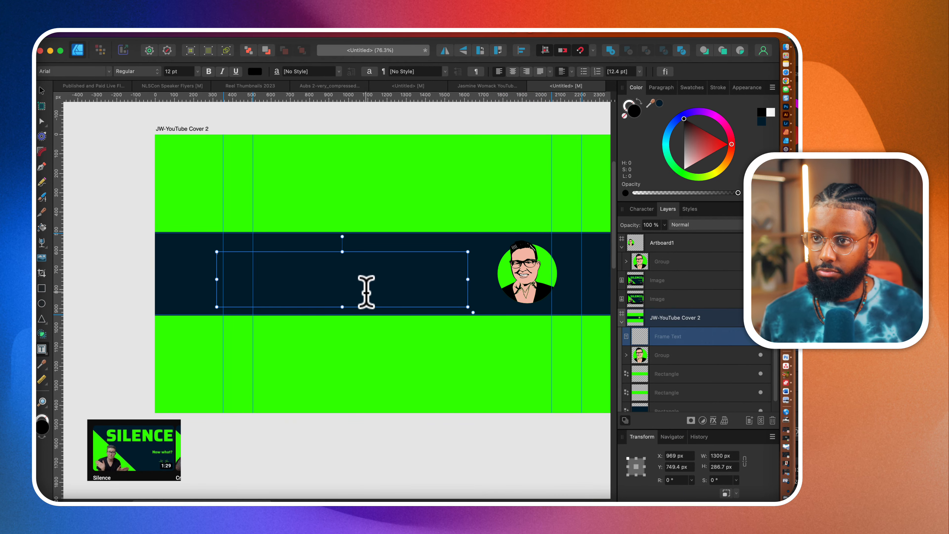
scroll(368, 287, "down", 2)
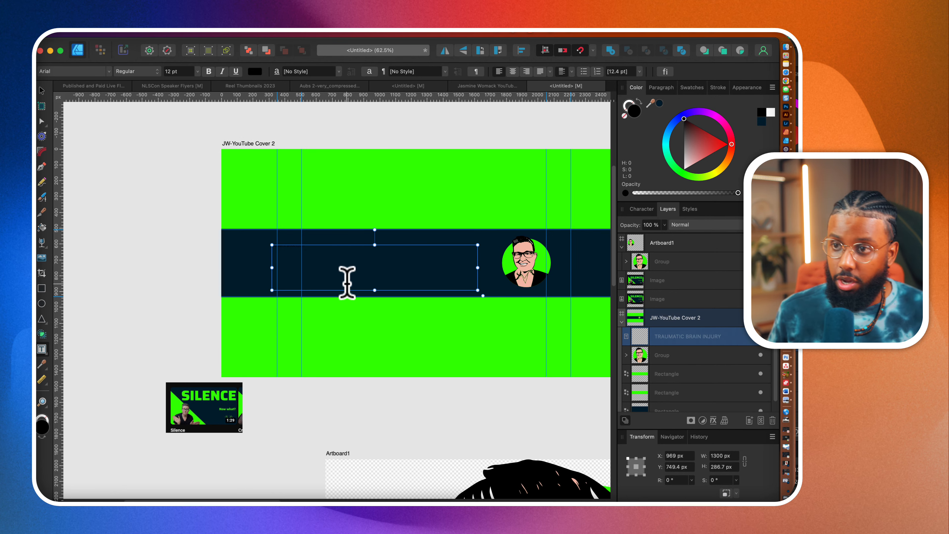
left_click_drag(581, 289, 579, 288)
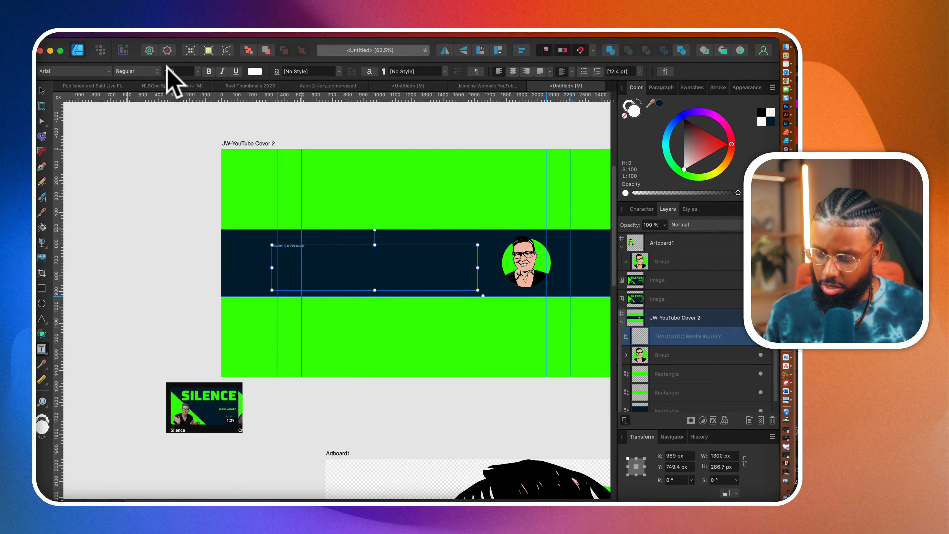
key("Return")
scroll(293, 241, "up", 3)
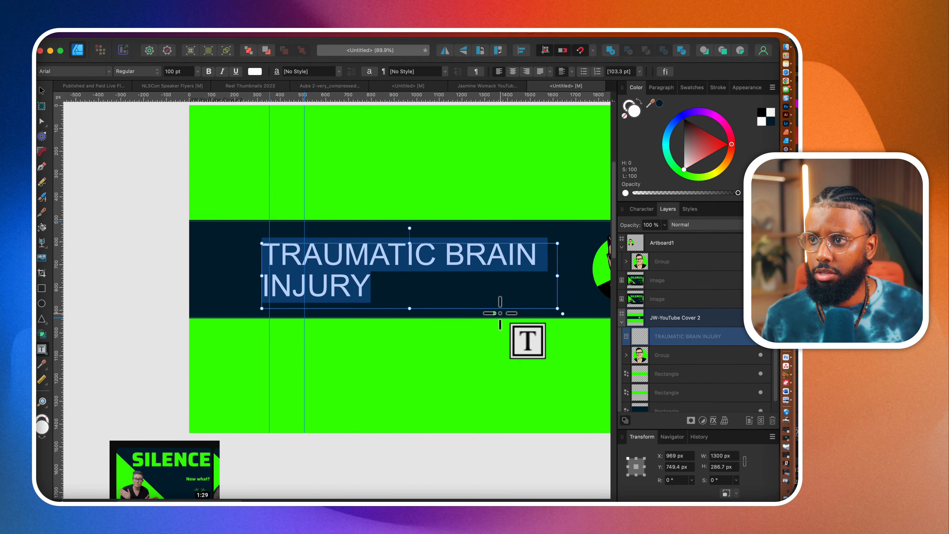
- Scale the TRAUMATIC BRAIN INJURY frame and its text together to about 1208 × 212 px and 73.9 pt
left_click_drag(561, 314, 537, 287)
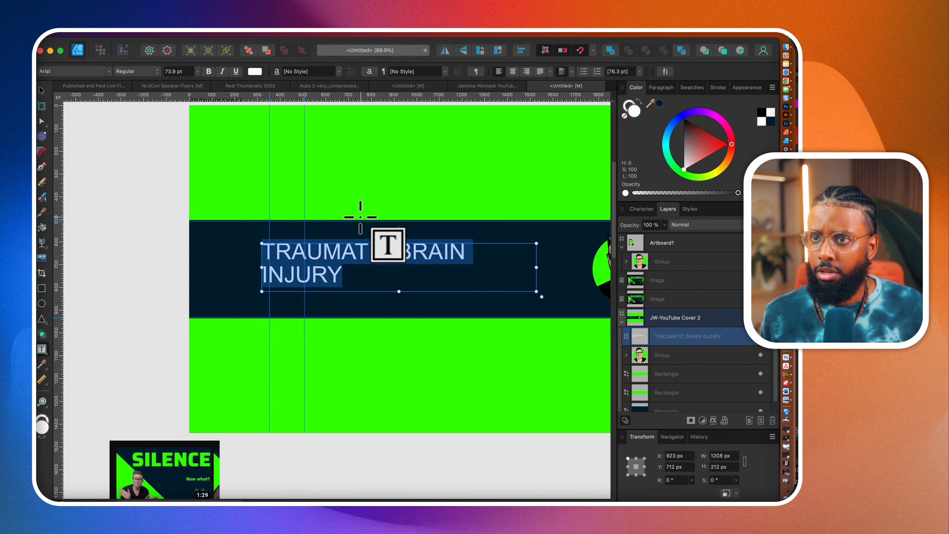
scroll(73, 239, "down", 3)
left_click(41, 90)
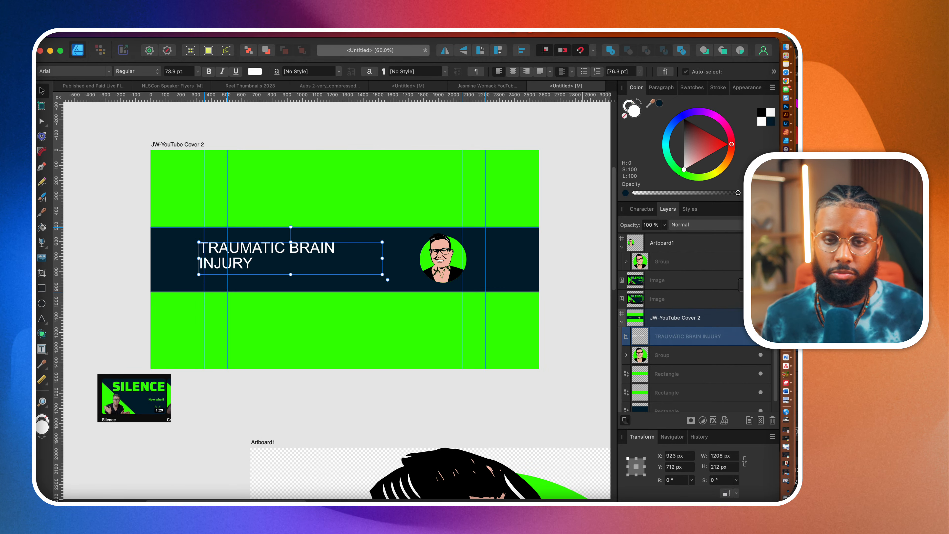
- Set the TRAUMATIC BRAIN INJURY text to the Exo font in the Black weight
left_click(98, 72)
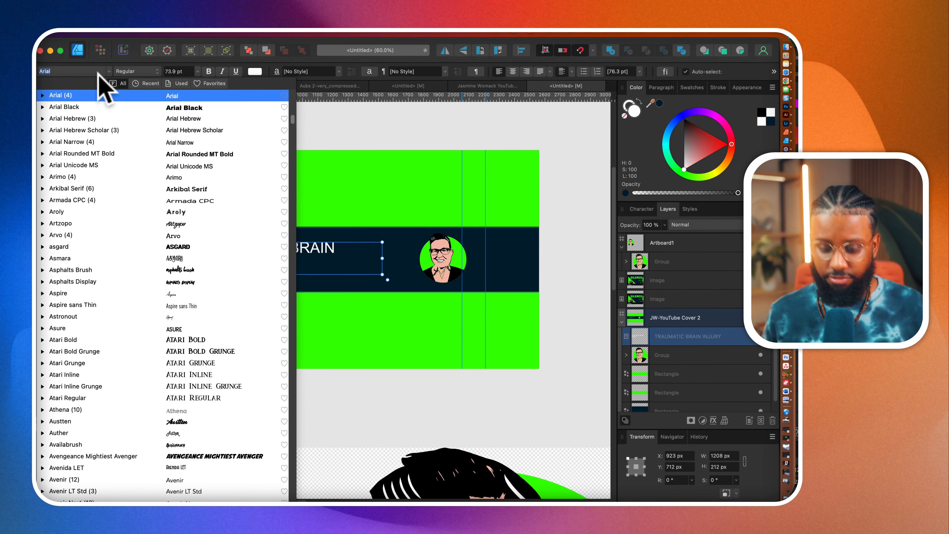
type("Exo")
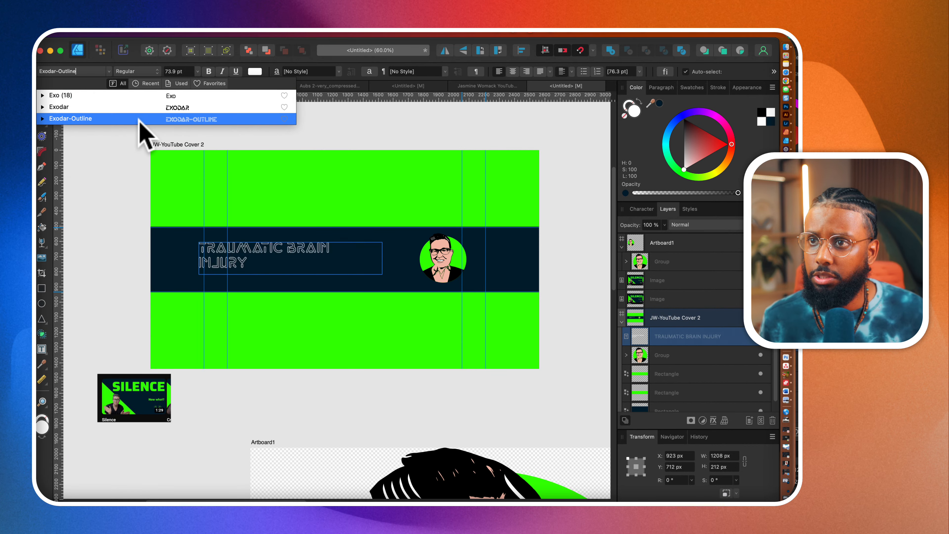
left_click(141, 98)
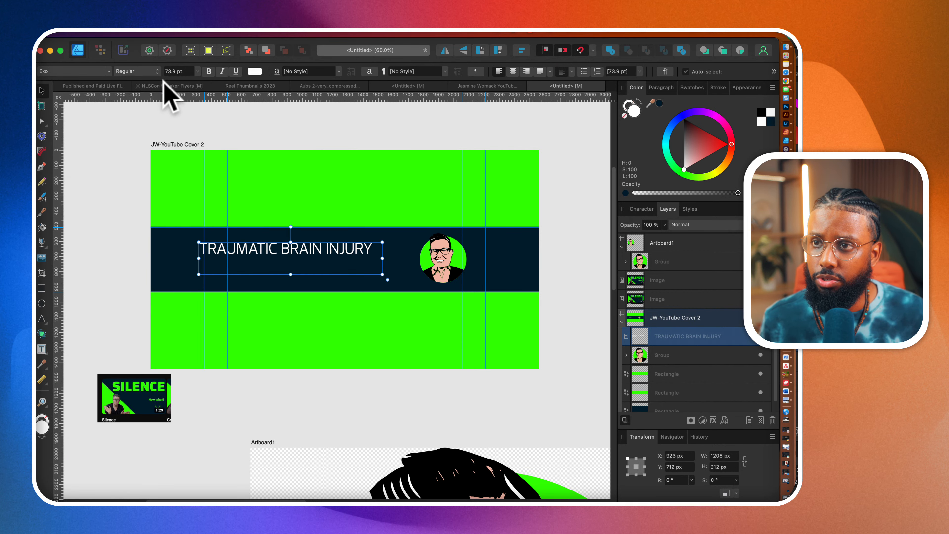
left_click(136, 72)
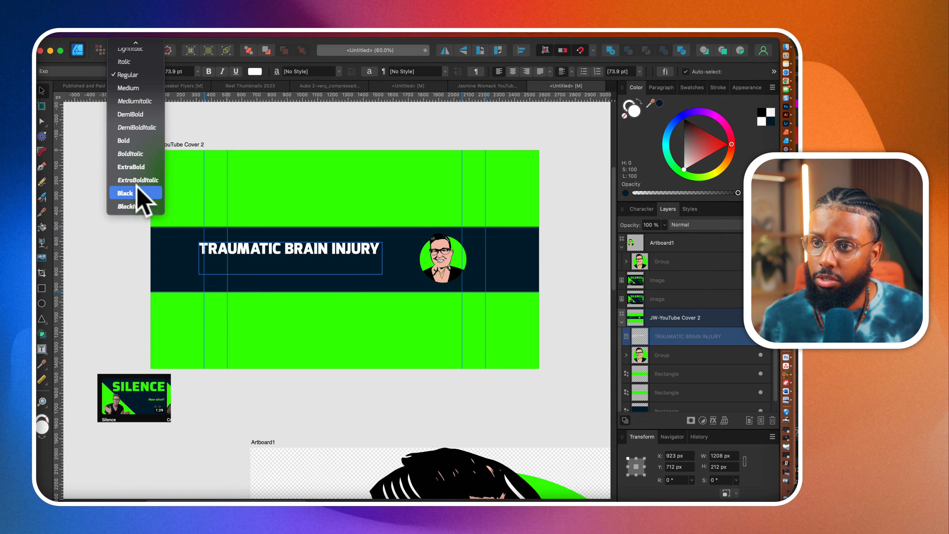
left_click(140, 193)
- Resize the headline frame to about 1247 × 82 px and align its start with the cover's inner vertical guide
scroll(241, 310, "up", 3)
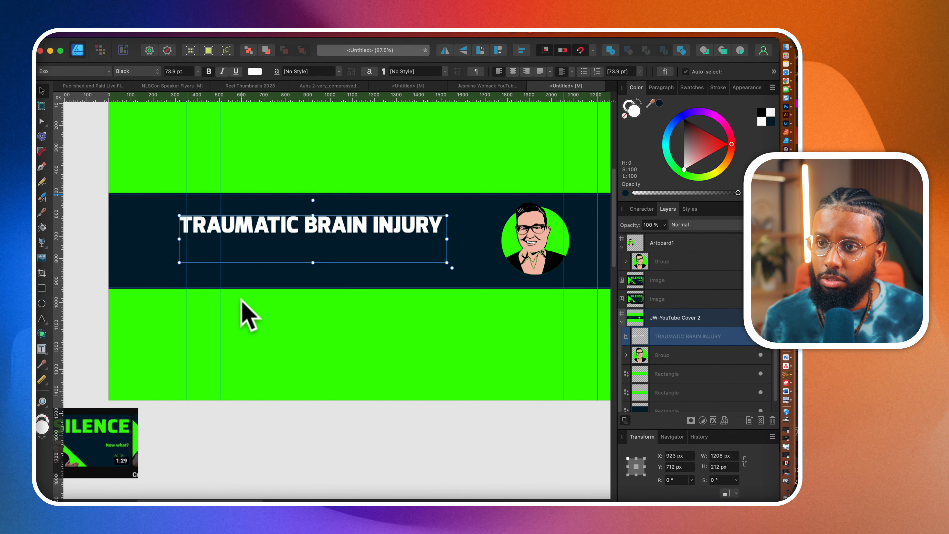
left_click_drag(463, 229, 483, 250)
left_click_drag(422, 212, 433, 240)
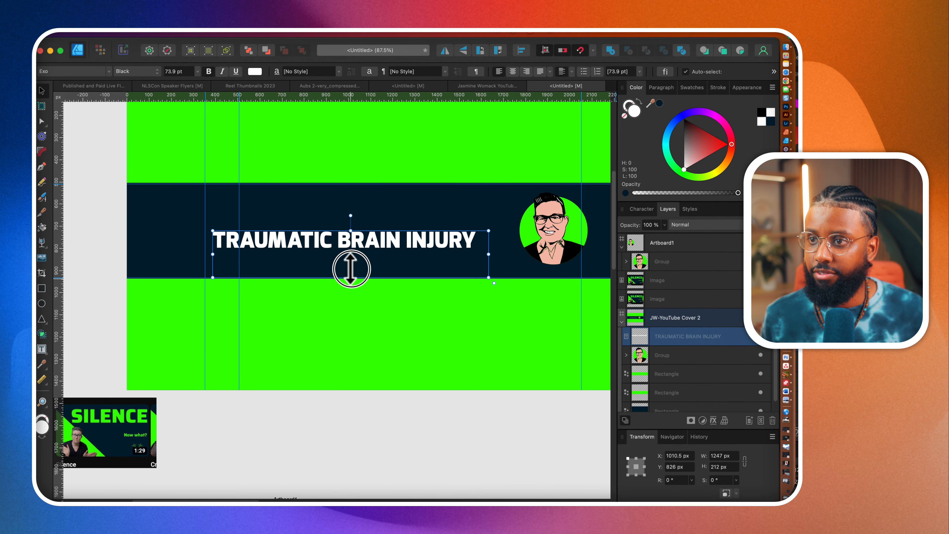
left_click_drag(351, 268, 382, 239)
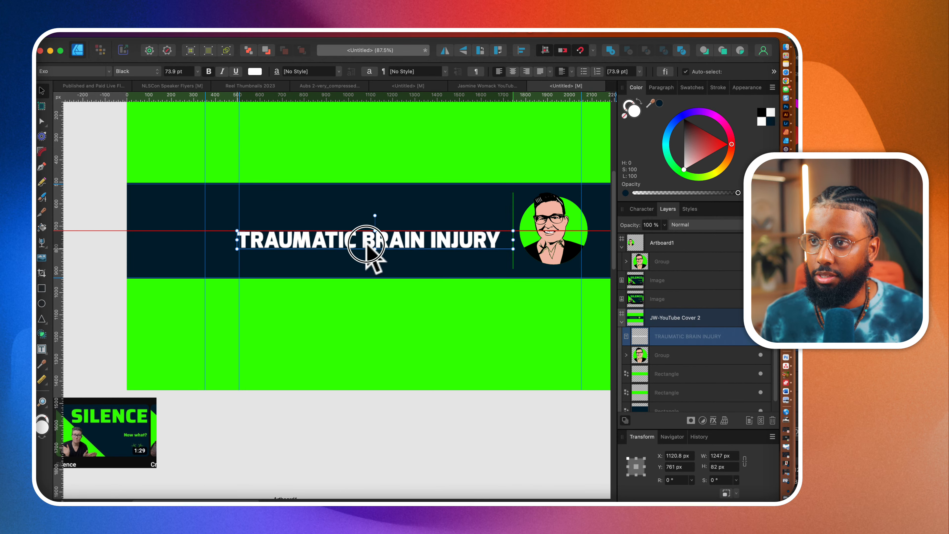
- Duplicate the headline directly above the original and replace the copy's text with Life After
left_click_drag(456, 242, 435, 217)
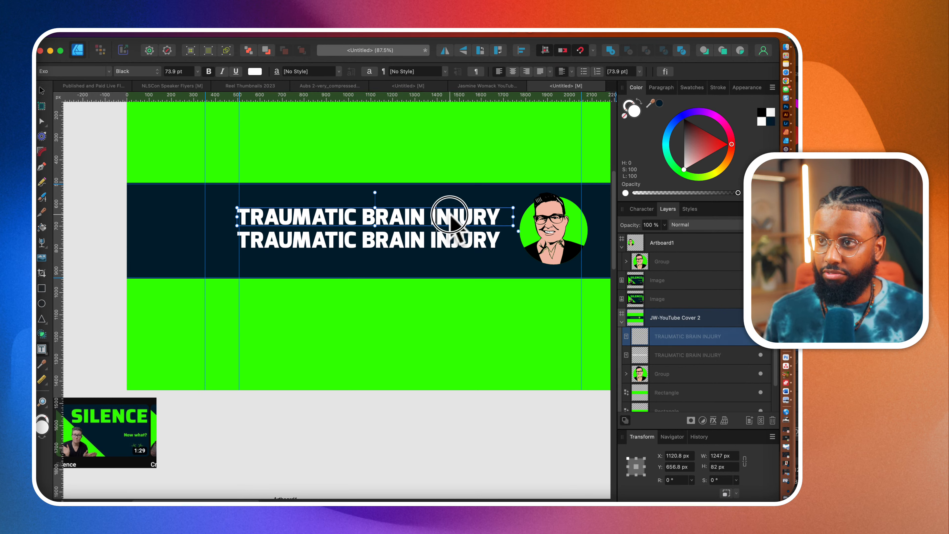
triple_click(450, 215)
type("Life After")
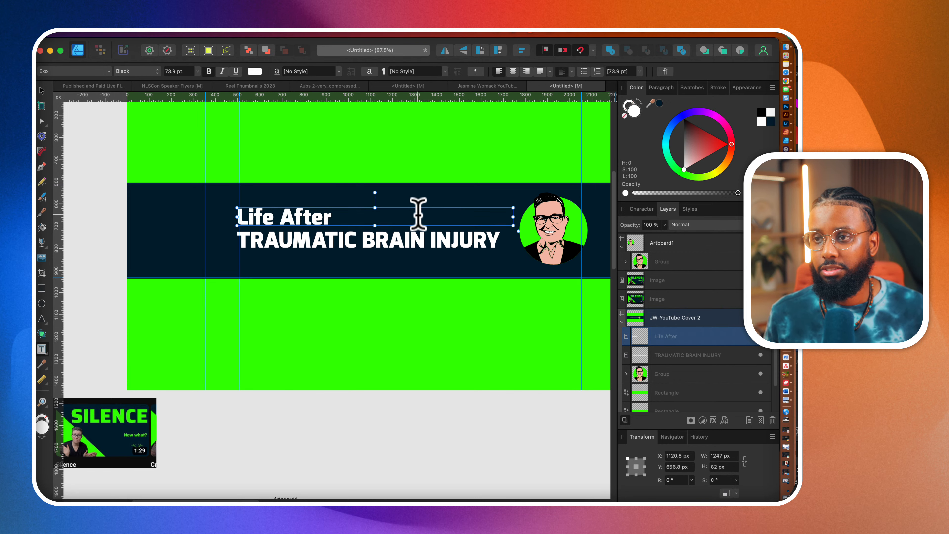
- Set the Life After text's font to Flohart and extend its frame height to about 186 px
key("super+a")
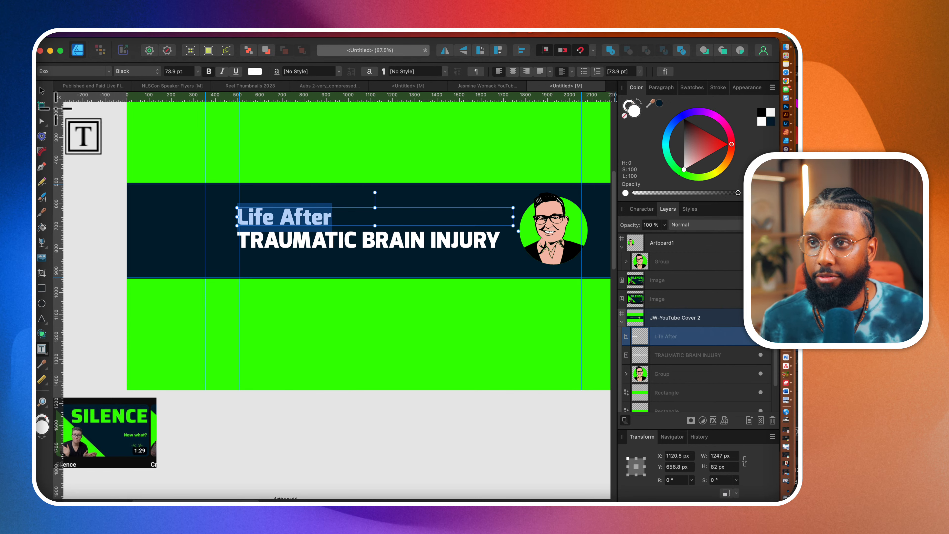
left_click(63, 71)
scroll(377, 238, "left", 5)
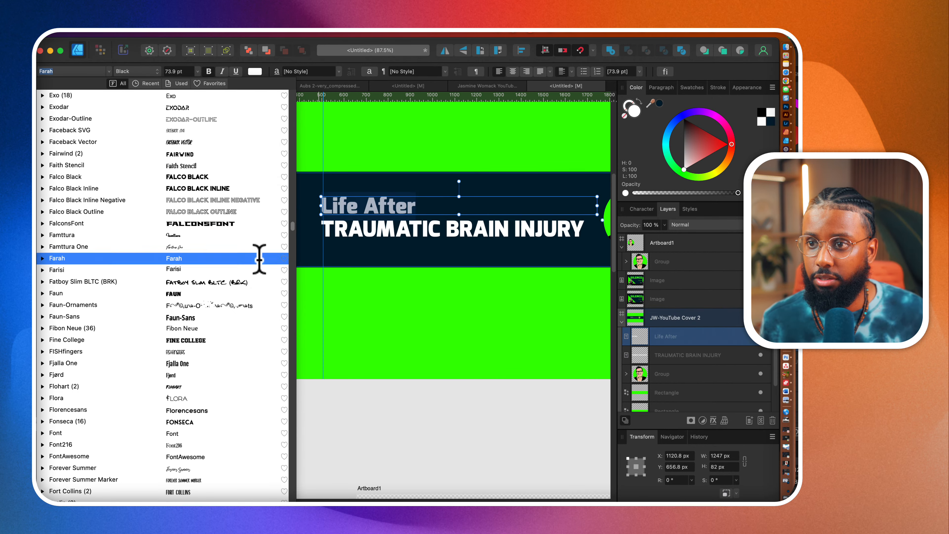
scroll(246, 284, "down", 3)
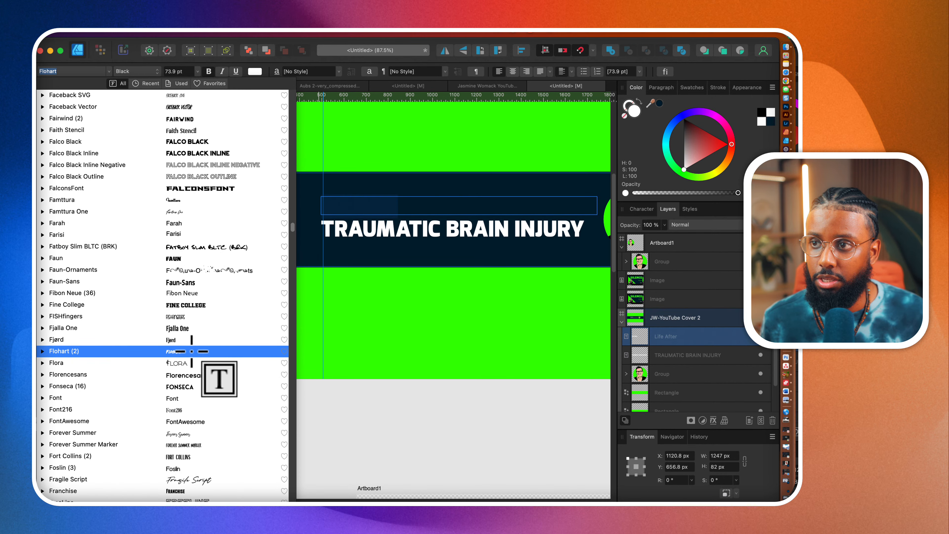
left_click(192, 351)
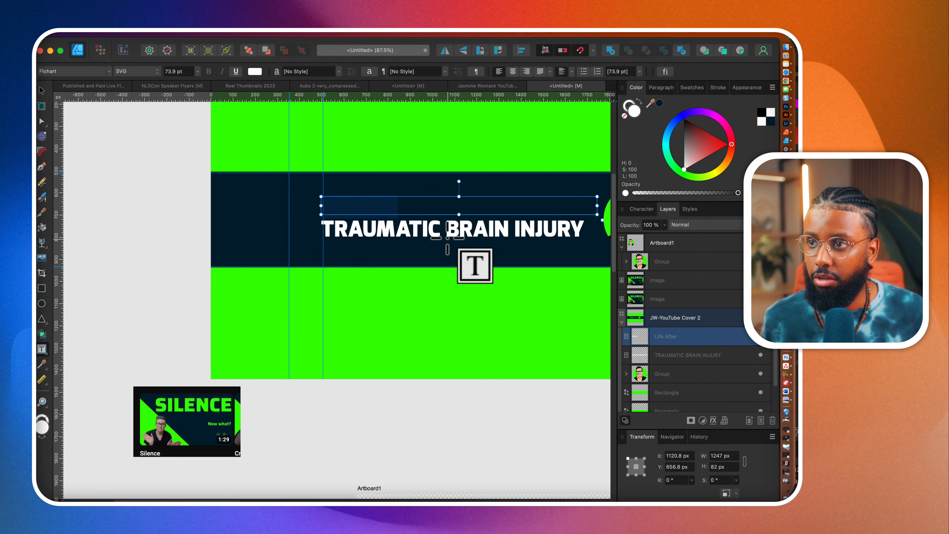
left_click_drag(459, 214, 459, 238)
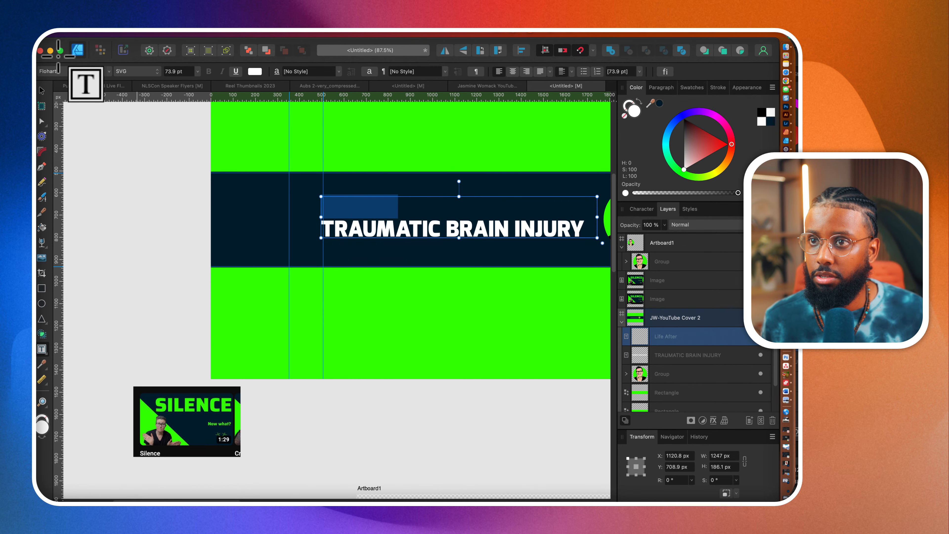
- Browse the installed fonts alphabetically from D through H and preview handwritten and display styles on the Life After text
left_click(60, 71)
scroll(182, 395, "down", 5)
scroll(188, 382, "down", 3)
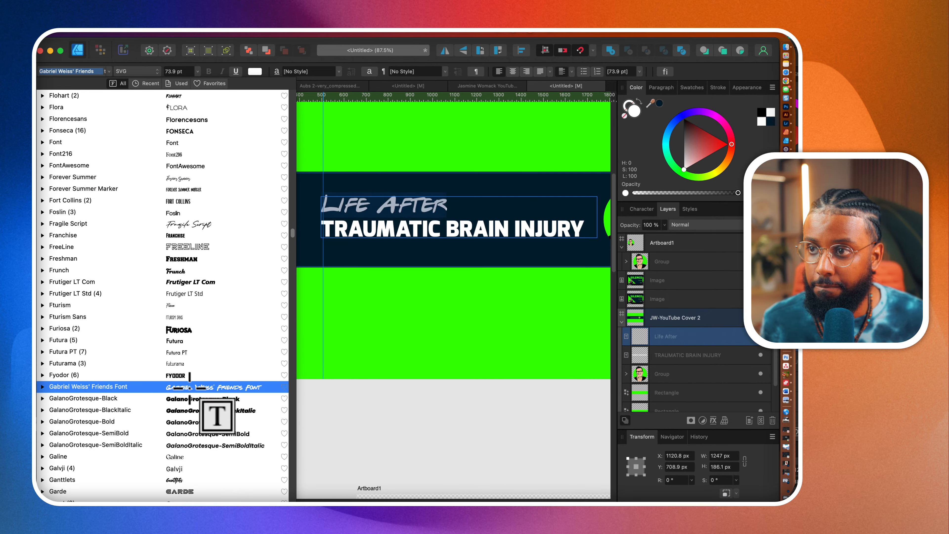
scroll(189, 378, "up", 10)
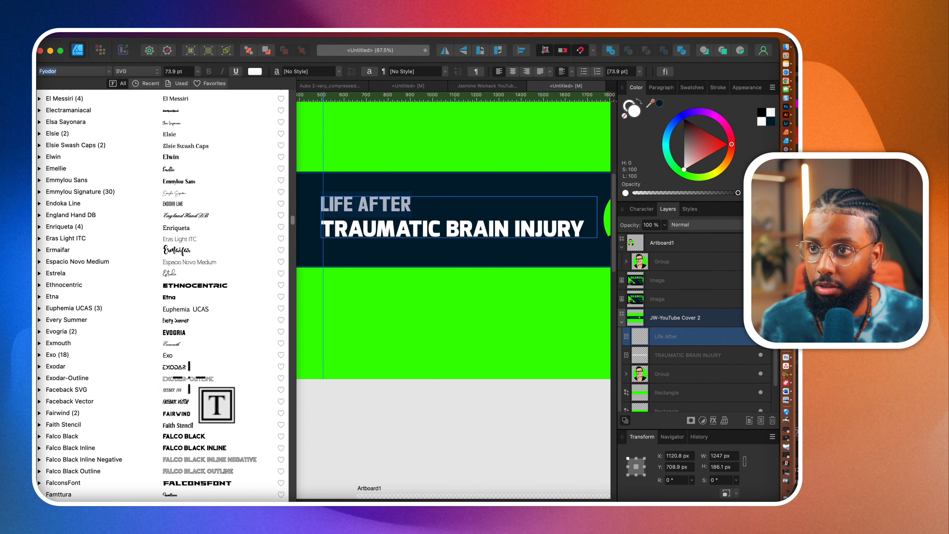
scroll(193, 286, "up", 2)
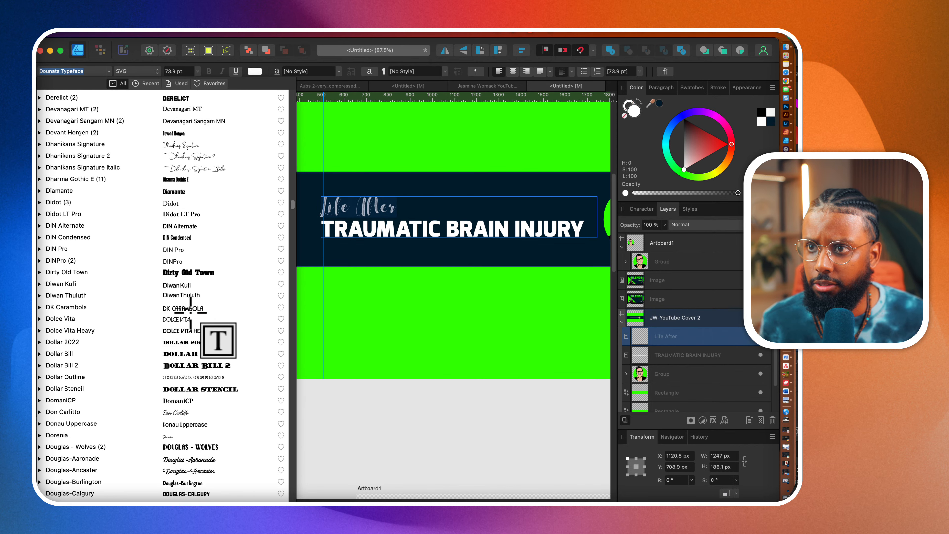
scroll(192, 297, "up", 9)
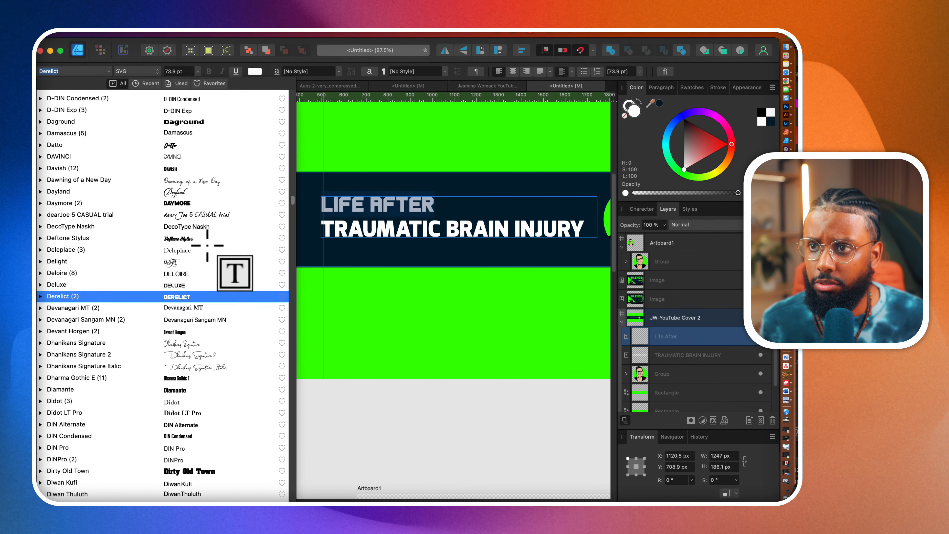
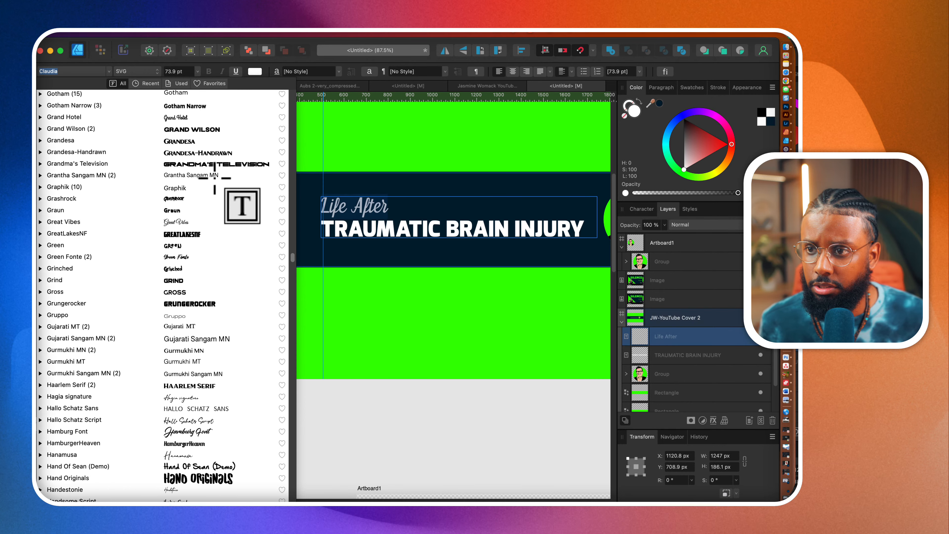
scroll(213, 180, "down", 10)
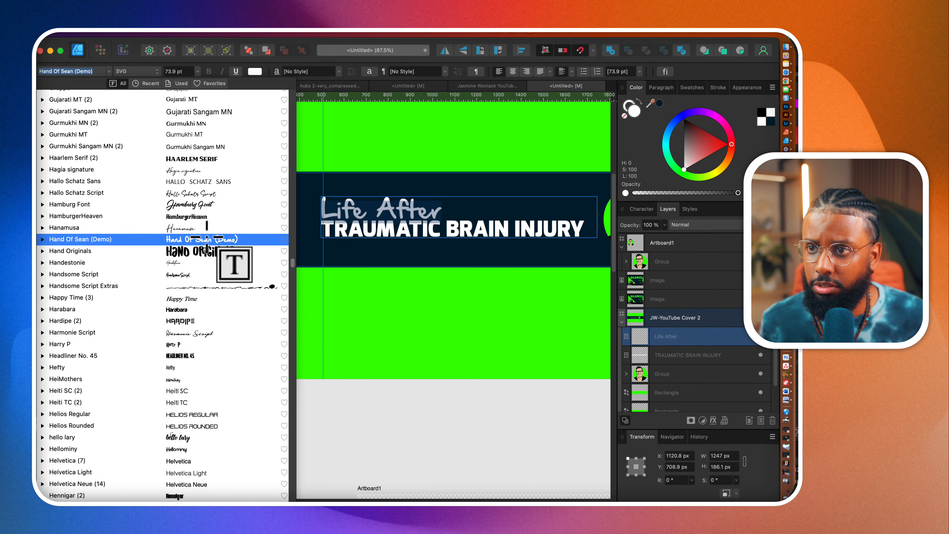
scroll(207, 236, "down", 20)
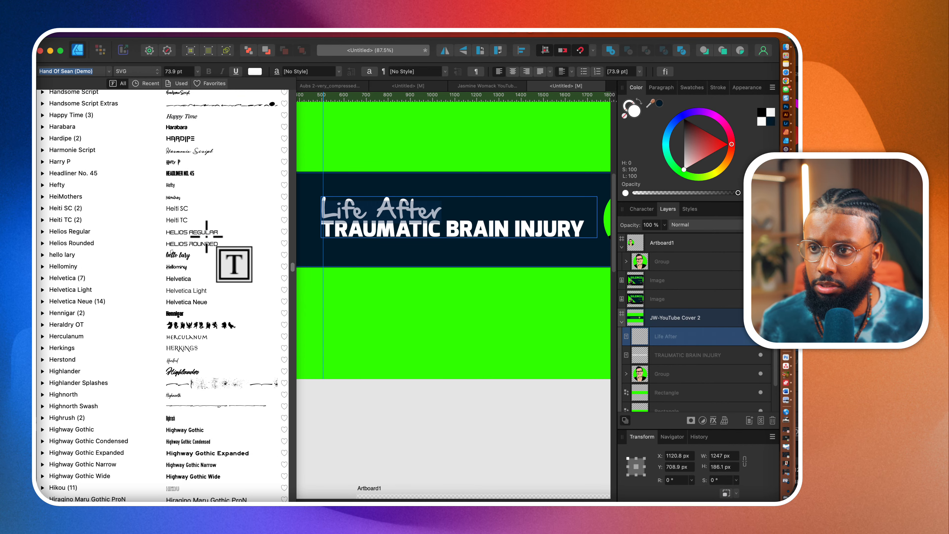
scroll(206, 236, "down", 1)
- Try the Herstond, Hitoshi Brush and Holland script fonts on the Life After text
left_click(181, 318)
scroll(182, 314, "down", 1)
left_click(191, 285)
left_click(195, 275)
scroll(197, 273, "down", 8)
scroll(198, 273, "down", 4)
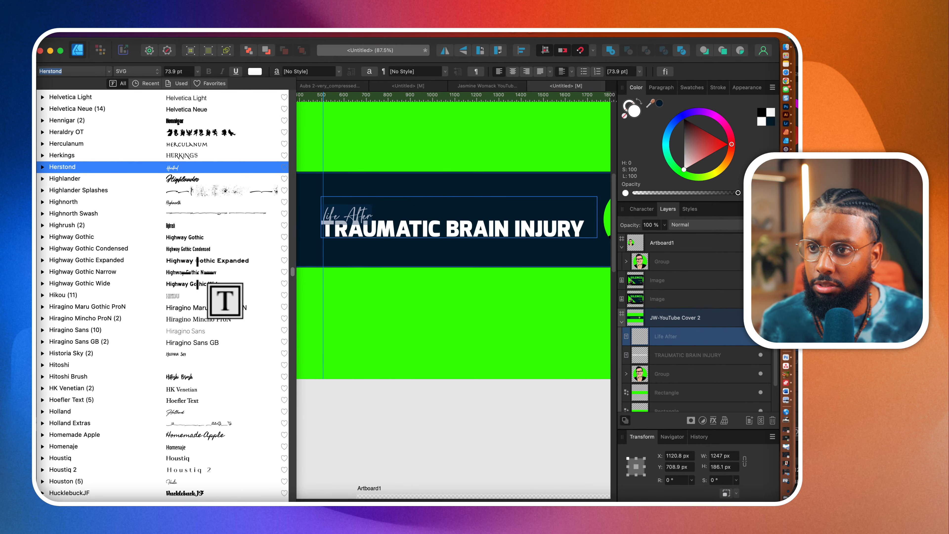
left_click(187, 311)
left_click(185, 346)
scroll(185, 346, "down", 5)
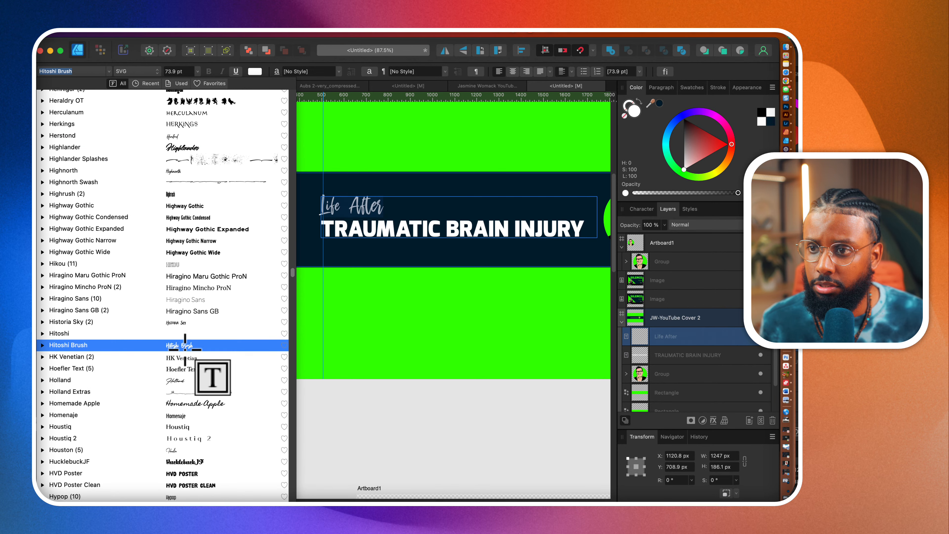
left_click(199, 324)
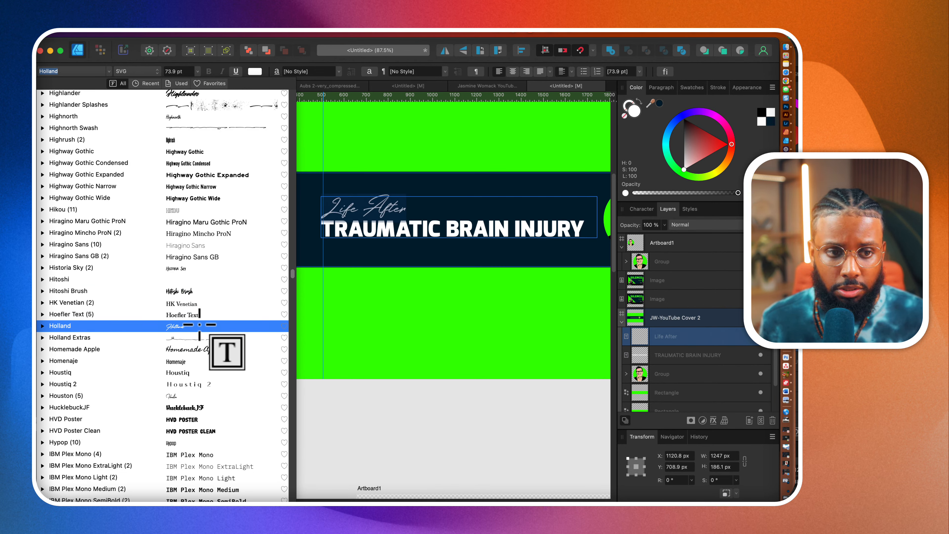
scroll(200, 324, "down", 2)
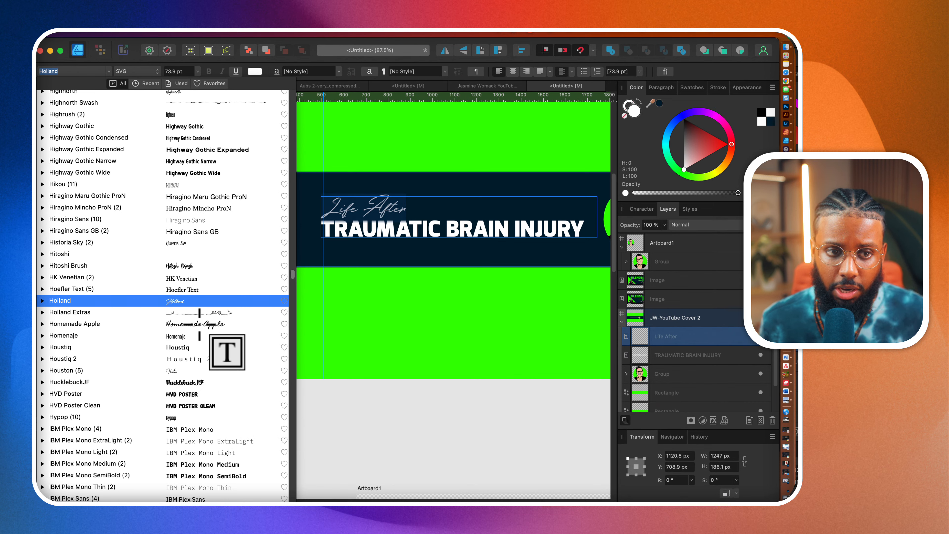
- Try the Jericho and JaneAusten fonts on the Life After text
scroll(200, 325, "down", 13)
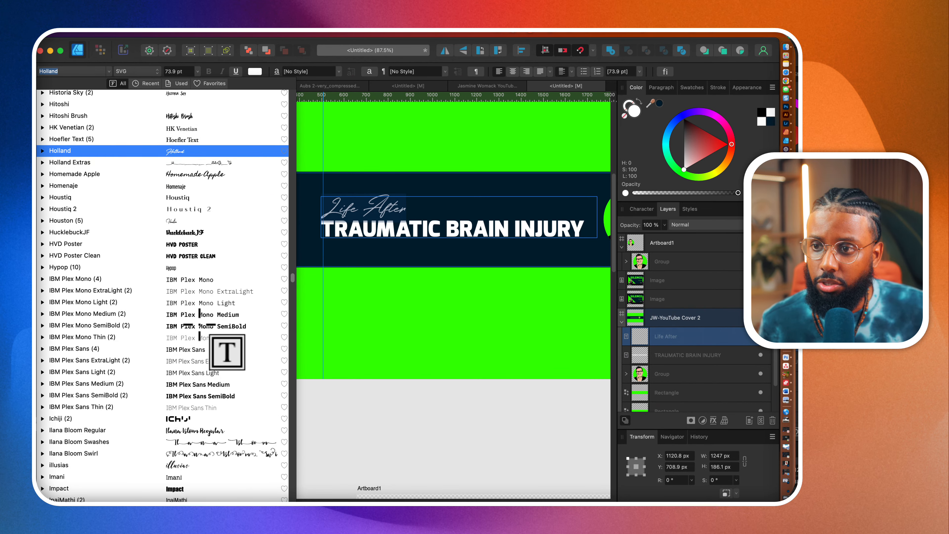
scroll(199, 324, "down", 20)
scroll(200, 325, "down", 7)
left_click(197, 363)
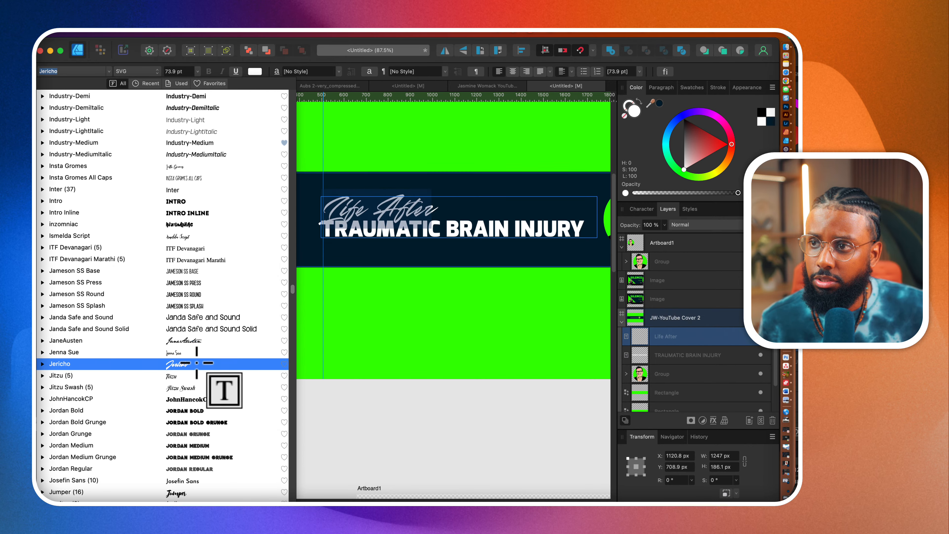
left_click(201, 341)
scroll(202, 343, "down", 13)
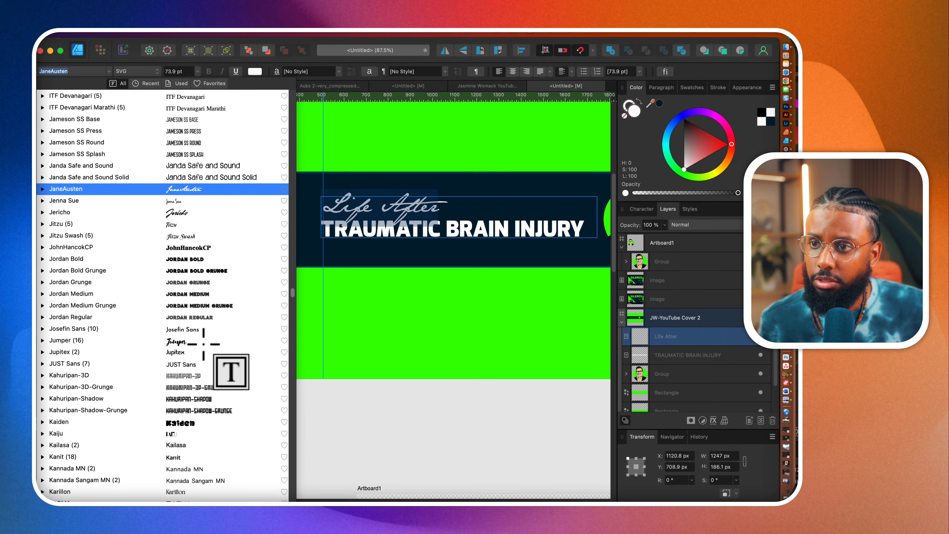
- Try the KARMA, Keishue and Kindness fonts on the Life After text
scroll(204, 343, "down", 12)
left_click(210, 359)
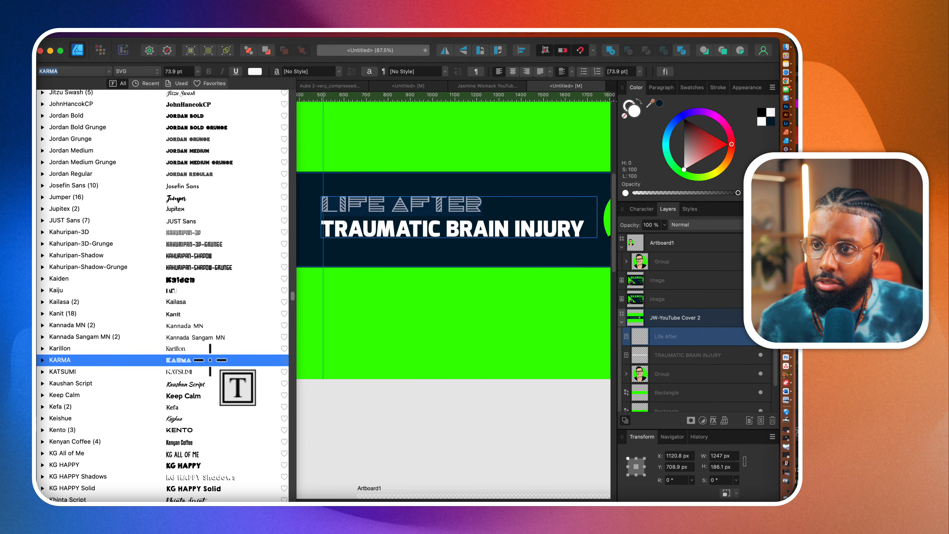
scroll(210, 360, "down", 5)
left_click(210, 369)
left_click(210, 358)
scroll(211, 357, "down", 5)
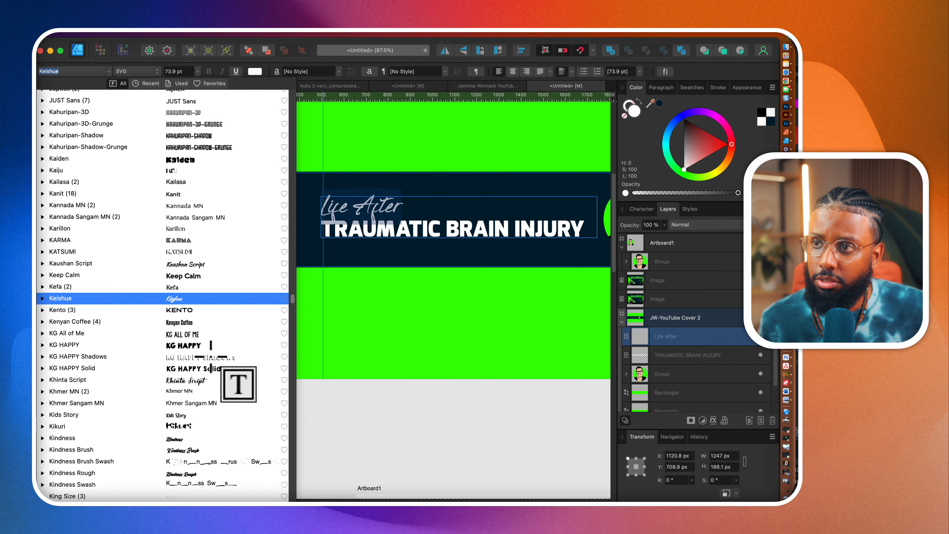
scroll(211, 357, "down", 9)
left_click(217, 344)
left_click(220, 335)
left_click(225, 322)
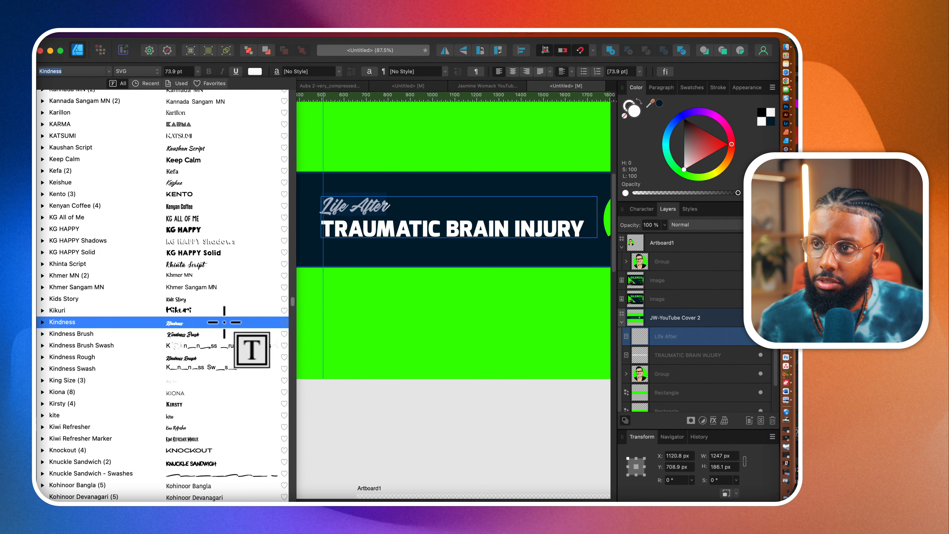
- Try the Kiwi Refresher, Kiwi Refresher Marker and Kusanagi fonts on the Life After text
scroll(224, 322, "down", 5)
left_click(216, 370)
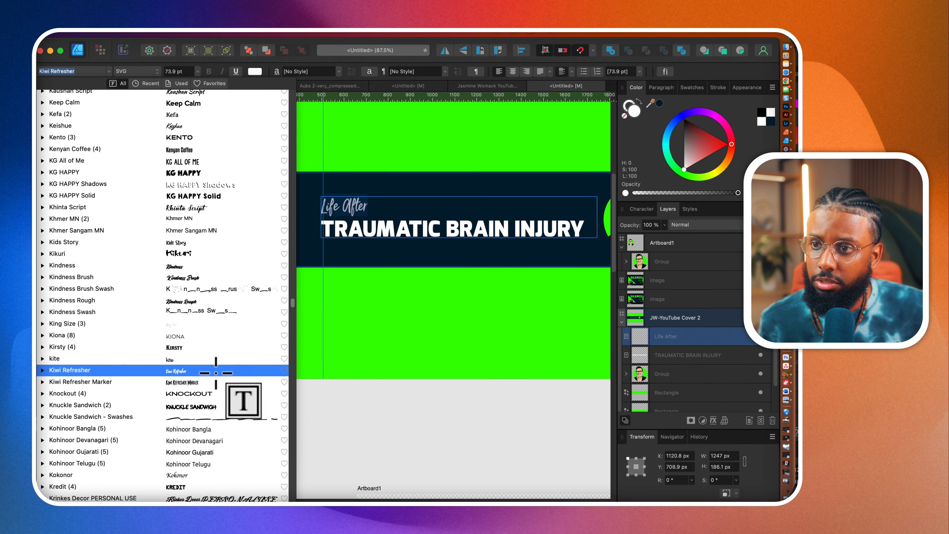
left_click(215, 380)
scroll(215, 379, "down", 8)
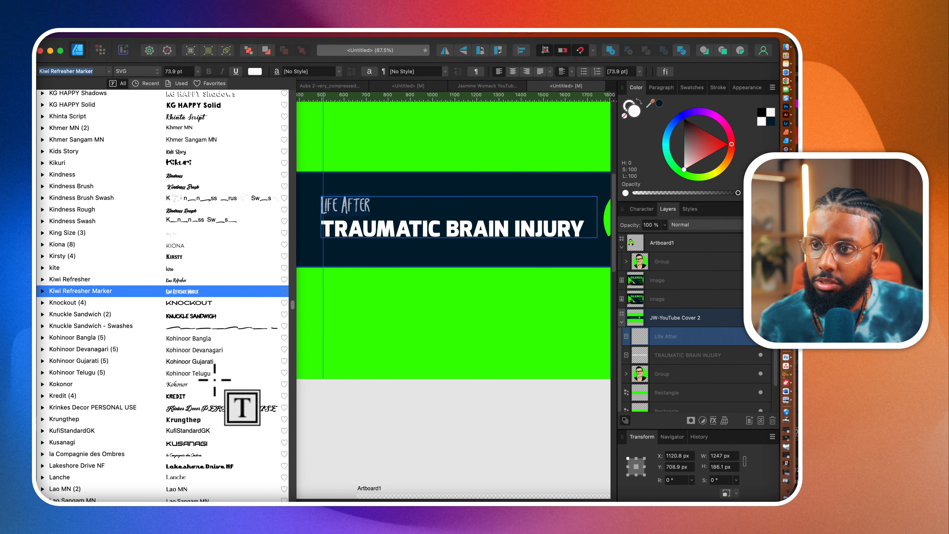
left_click(220, 417)
left_click(219, 442)
scroll(220, 442, "down", 15)
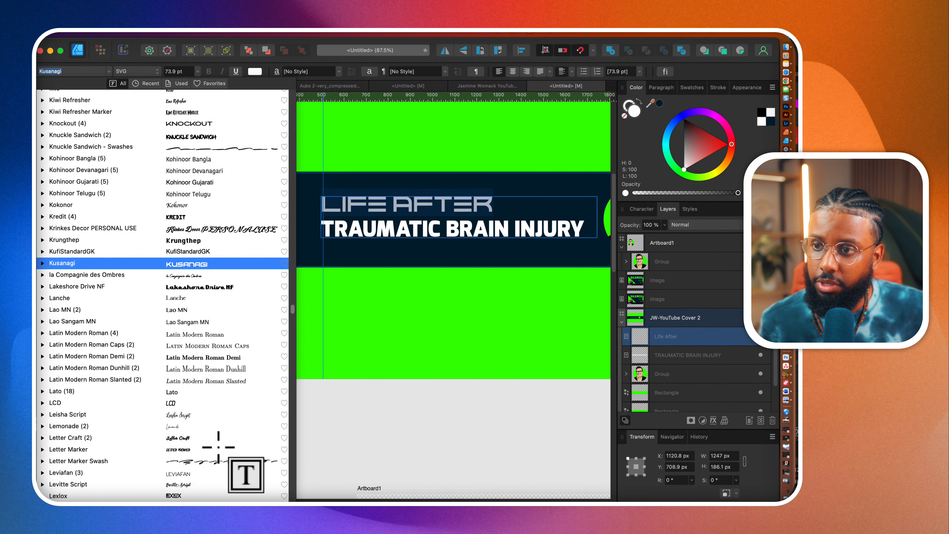
- Set the Life After text to the Letter Marker font
scroll(218, 447, "down", 7)
left_click(236, 368)
left_click(407, 250)
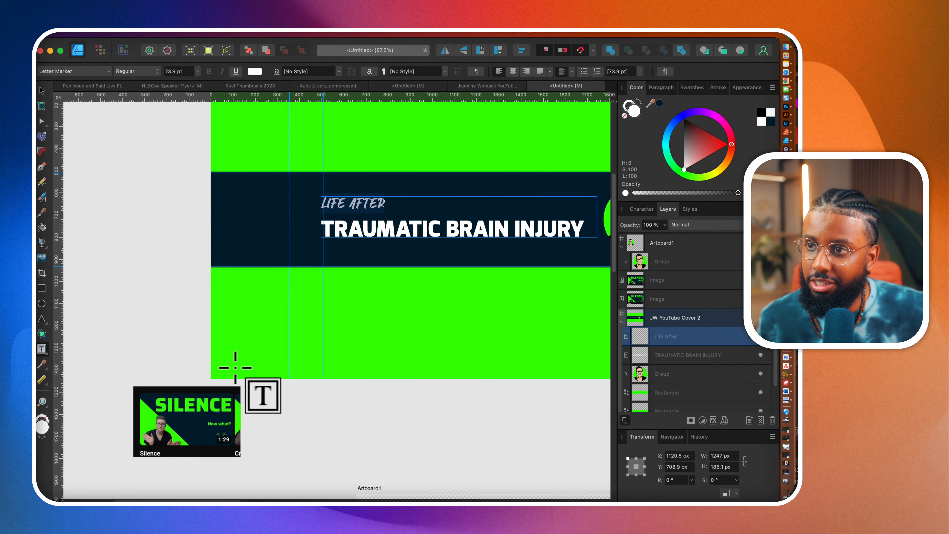
- Fit the Life After frame to its words and scale it to about 483 × 68 px, giving 108.9 pt text
left_click(403, 202)
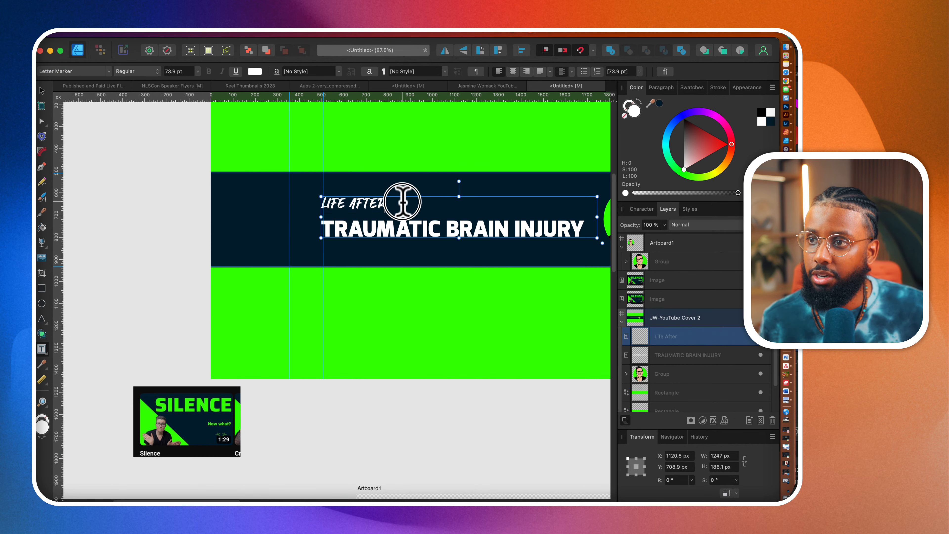
triple_click(403, 202)
type("L")
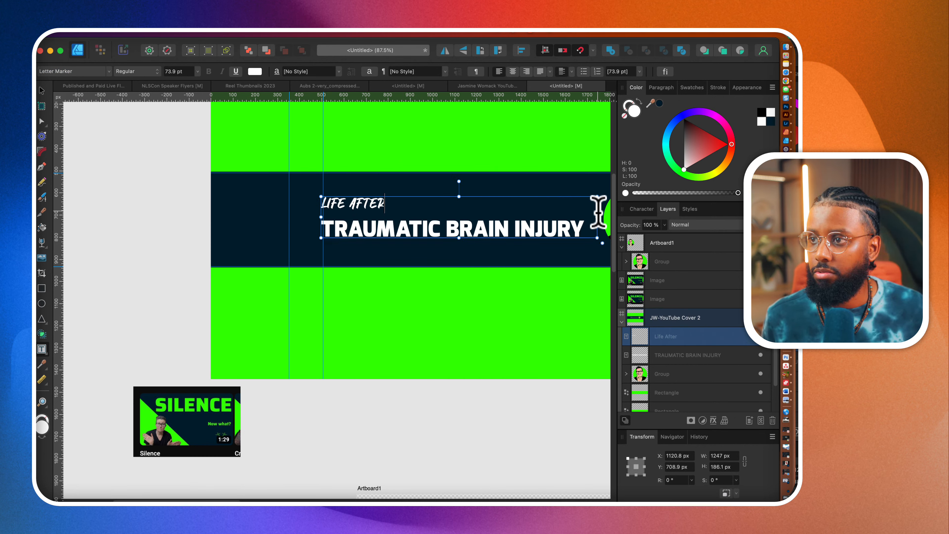
left_click_drag(597, 217, 450, 229)
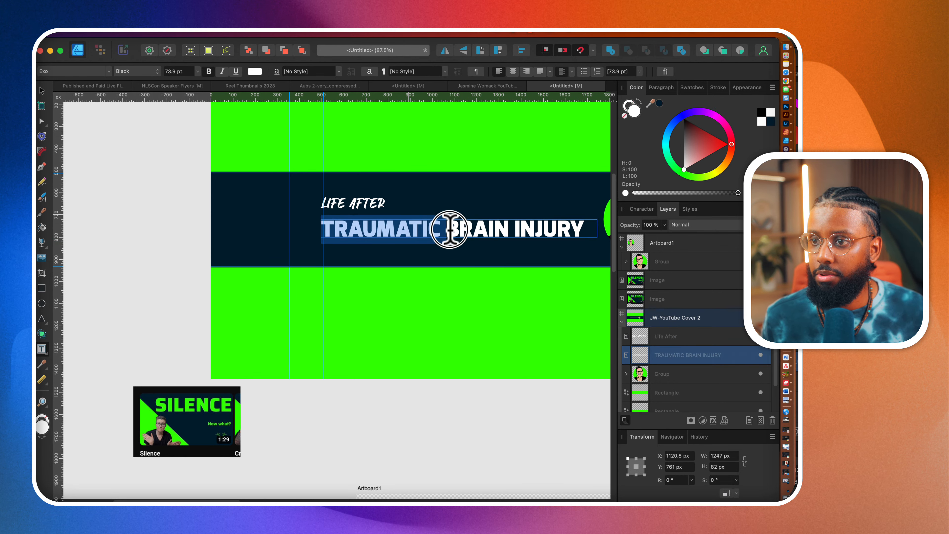
left_click(391, 210)
left_click_drag(396, 207, 431, 213)
scroll(396, 277, "right", 3)
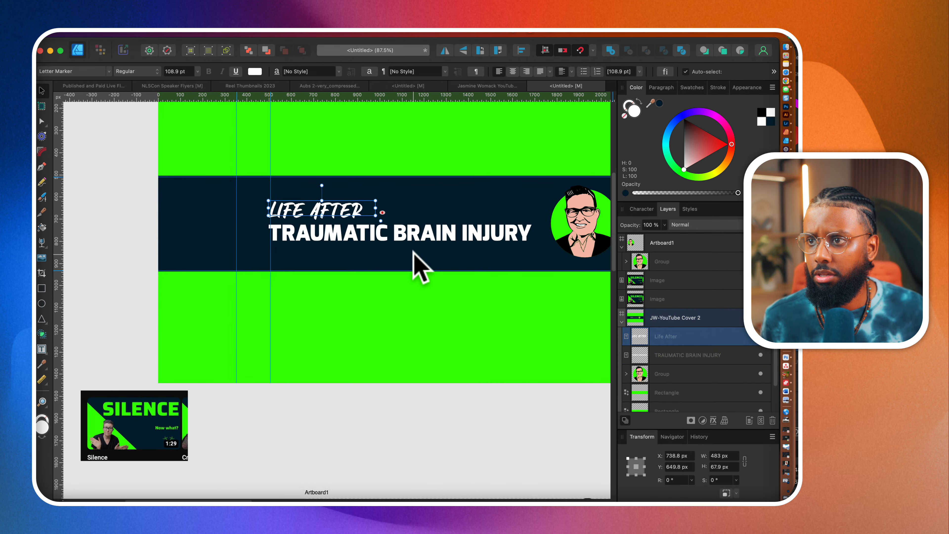
- Fill the Life After text with the bright green sampled from the circle behind the portrait
left_click(417, 236)
scroll(418, 239, "up", 5)
left_click_drag(421, 235, 446, 243)
left_click(256, 219)
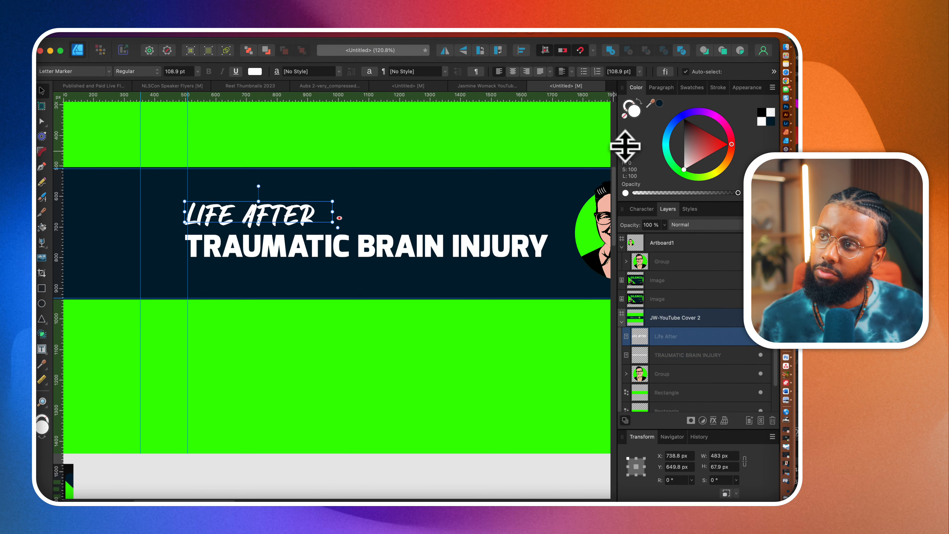
left_click_drag(650, 104, 595, 220)
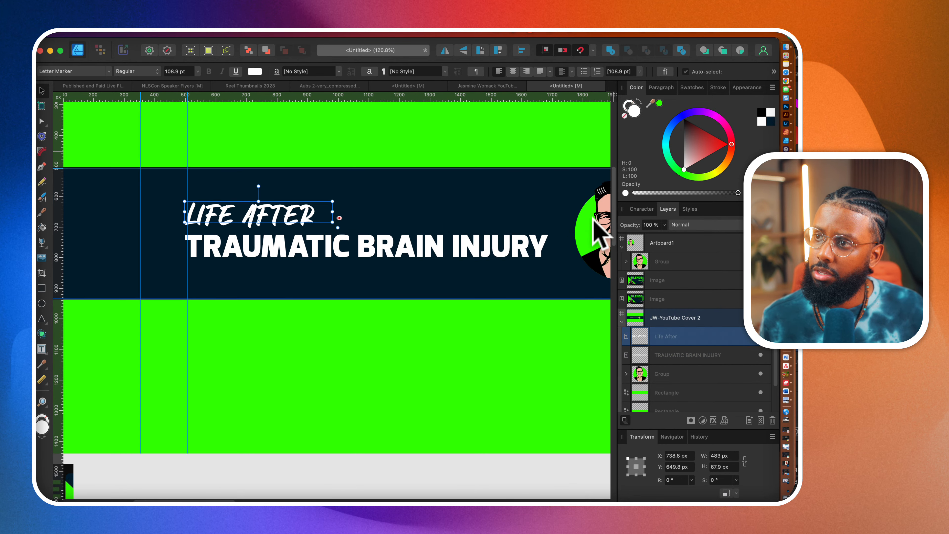
left_click(659, 104)
scroll(417, 282, "down", 3)
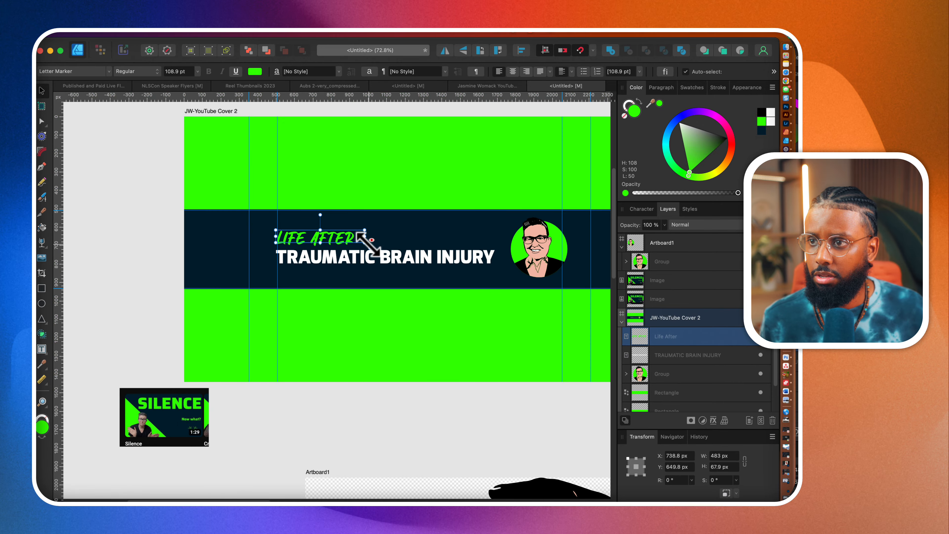
- Move the SILENCE thumbnail reference below the cover to about X 145 px, Y 1713 px
left_click(381, 282)
left_click_drag(144, 426, 191, 440)
scroll(191, 440, "right", 3)
scroll(191, 440, "down", 1)
scroll(191, 440, "right", 1)
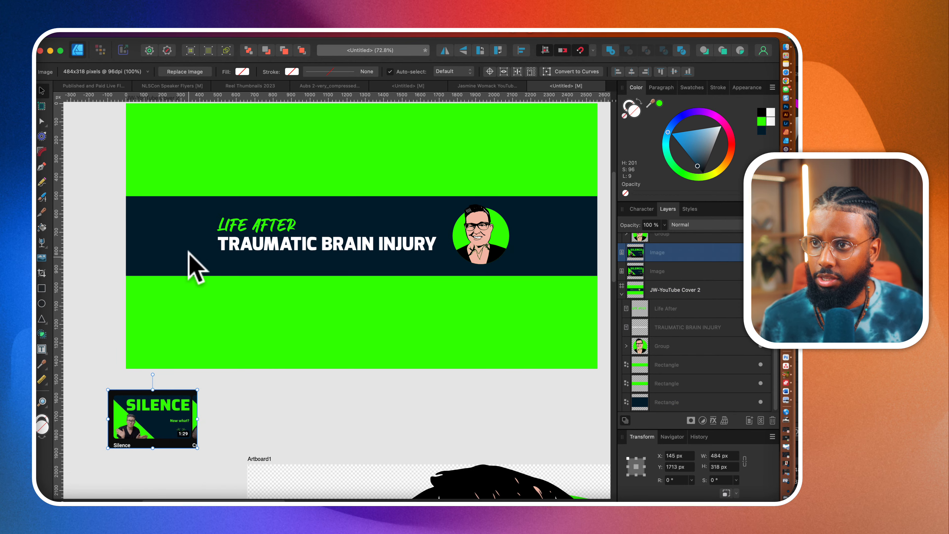
left_click(42, 166)
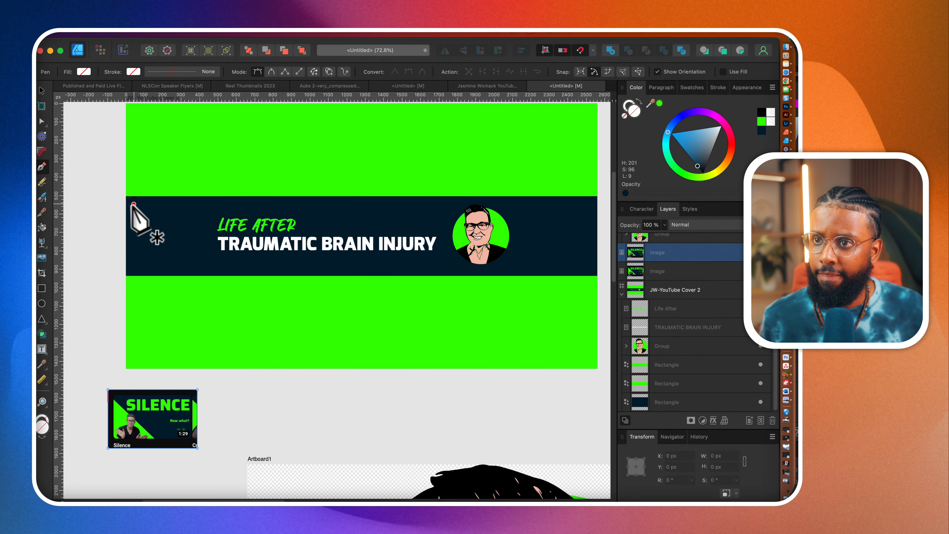
left_click(126, 198)
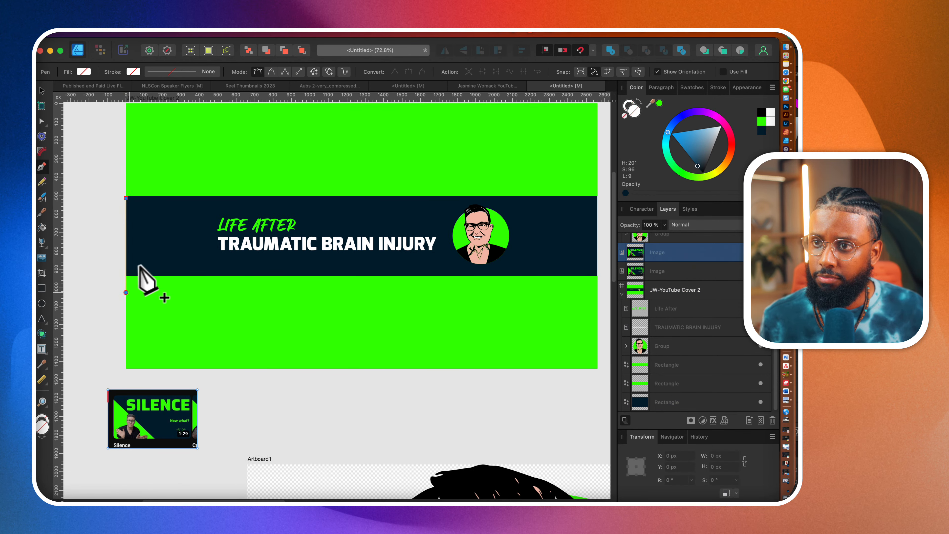
left_click(140, 266)
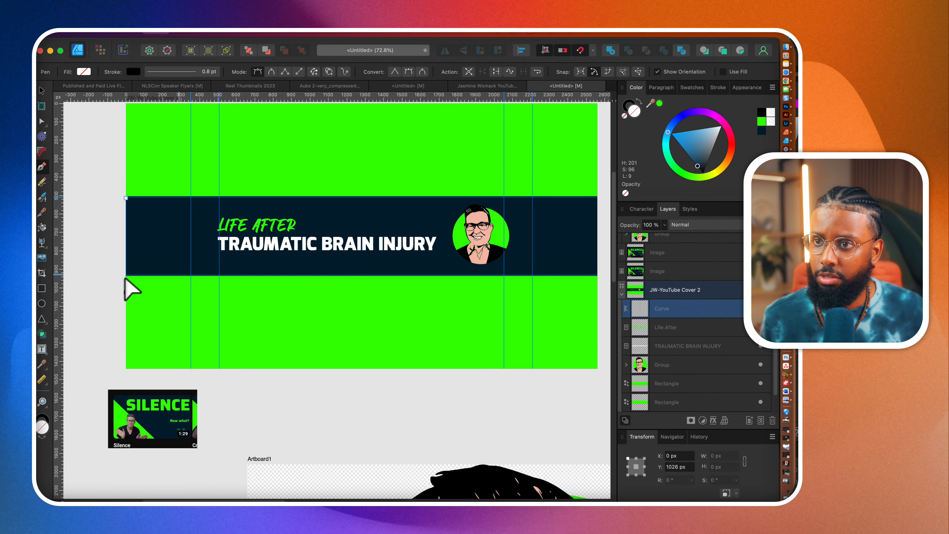
key("super+z")
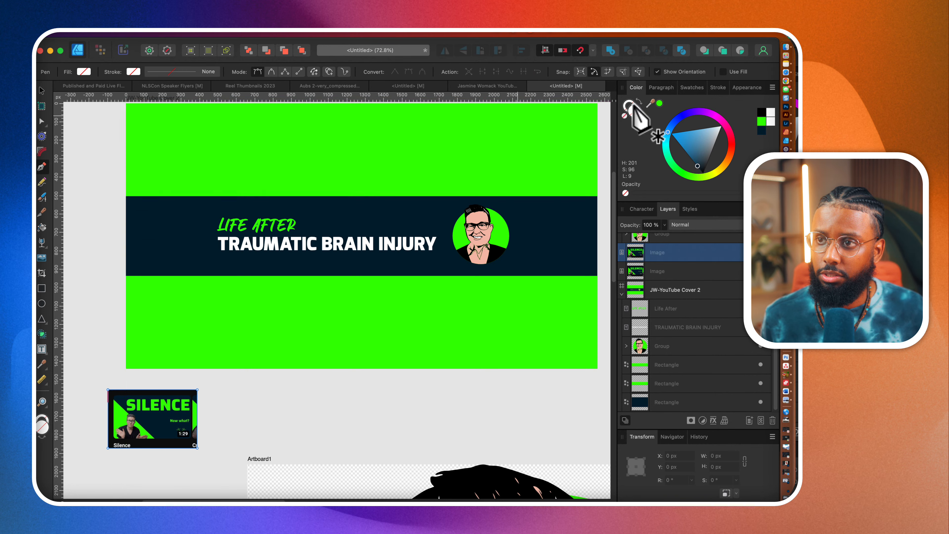
- Switch to Safari, open vecteezy.com in a new tab and search for "vector background shape"
left_click(786, 73)
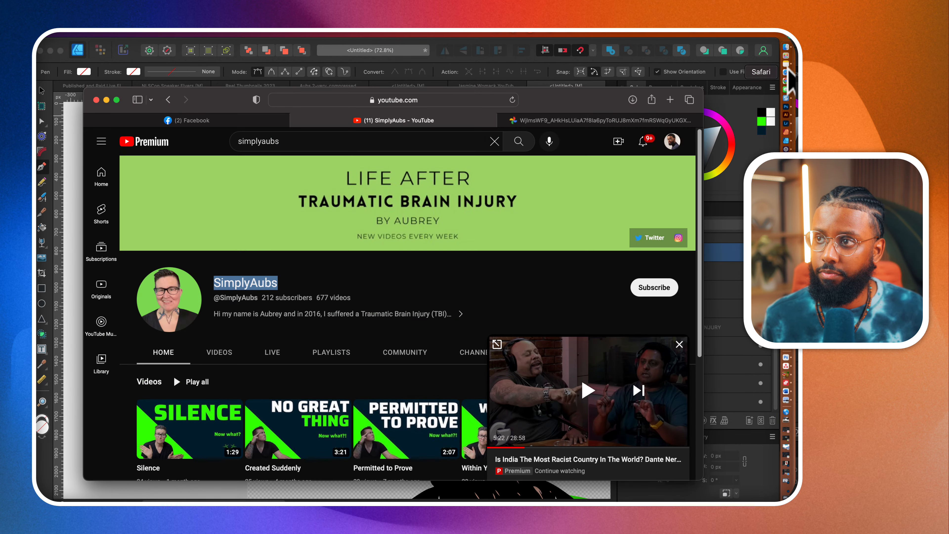
left_click(669, 100)
type("vecteezy.com")
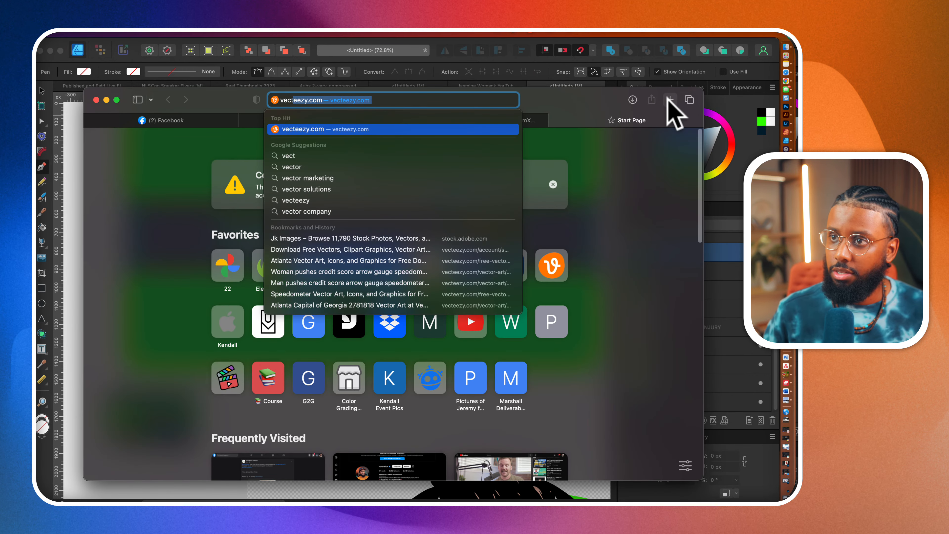
key("Return")
left_click(545, 185)
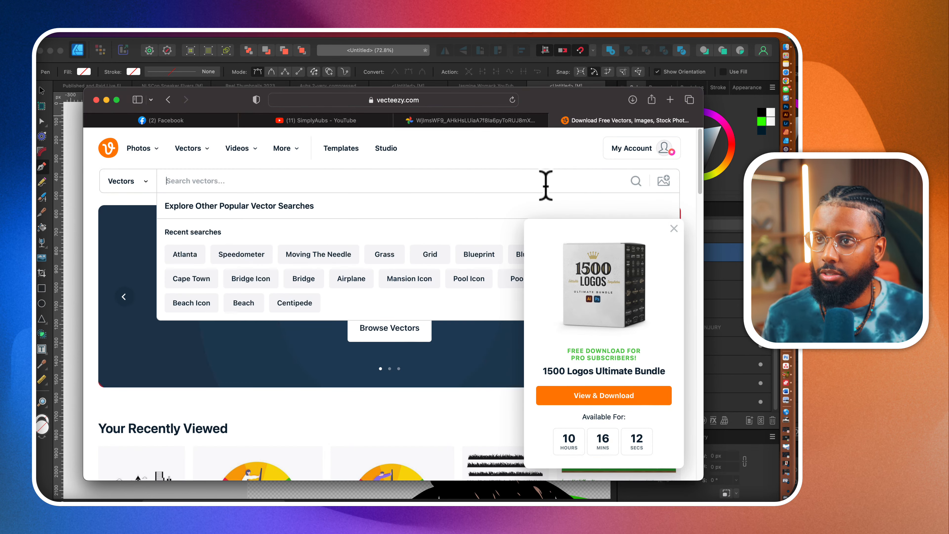
type("vector ")
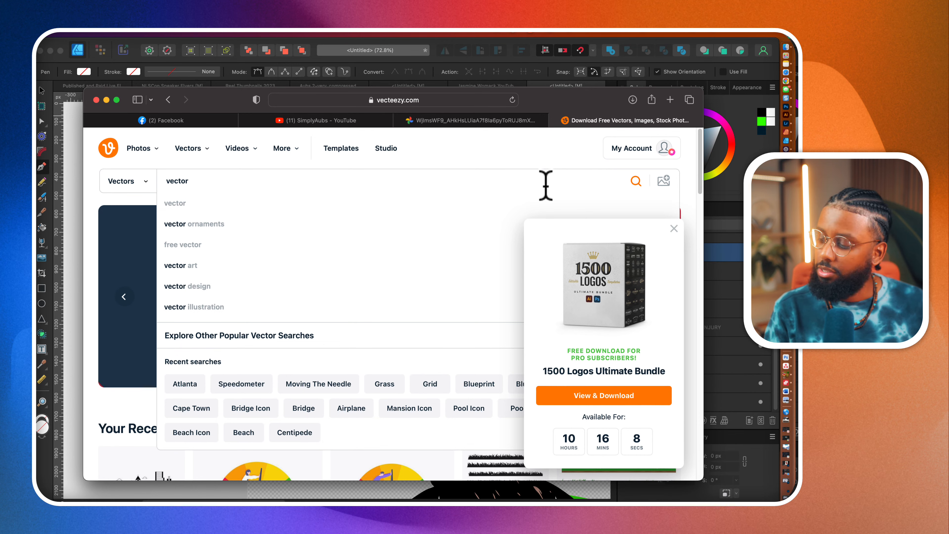
type("background shape")
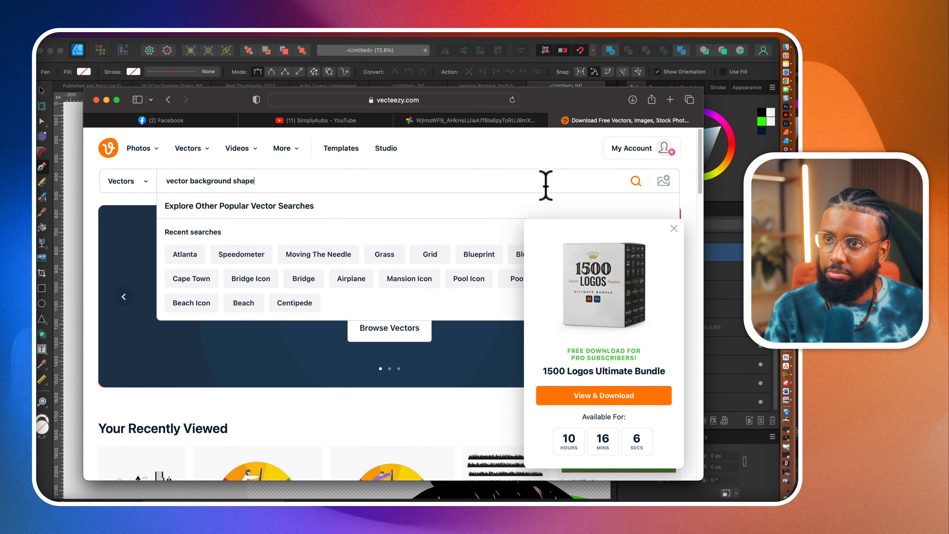
key("Return")
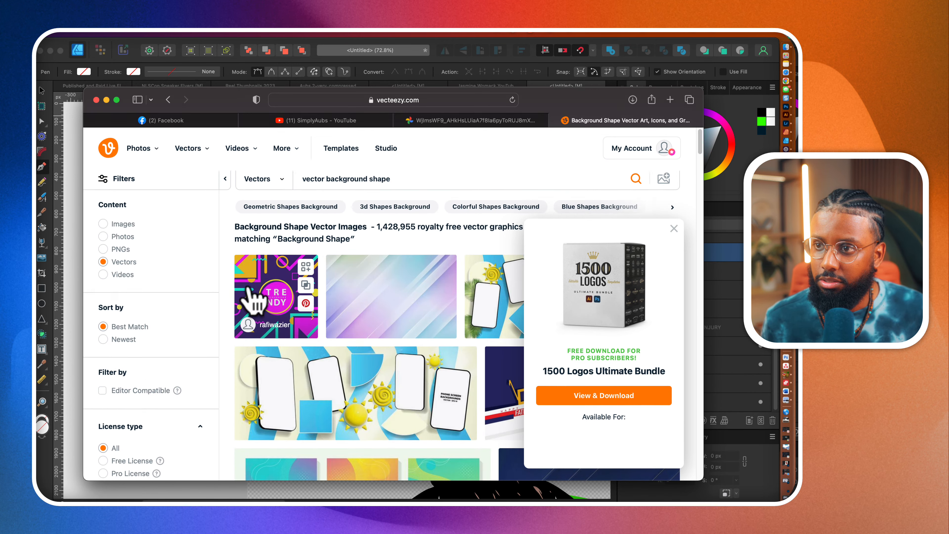
- Browse the results and open the three-panel orange, red and purple geometric shapes portrait background
scroll(527, 202, "down", 5)
left_click(675, 229)
scroll(603, 292, "down", 5)
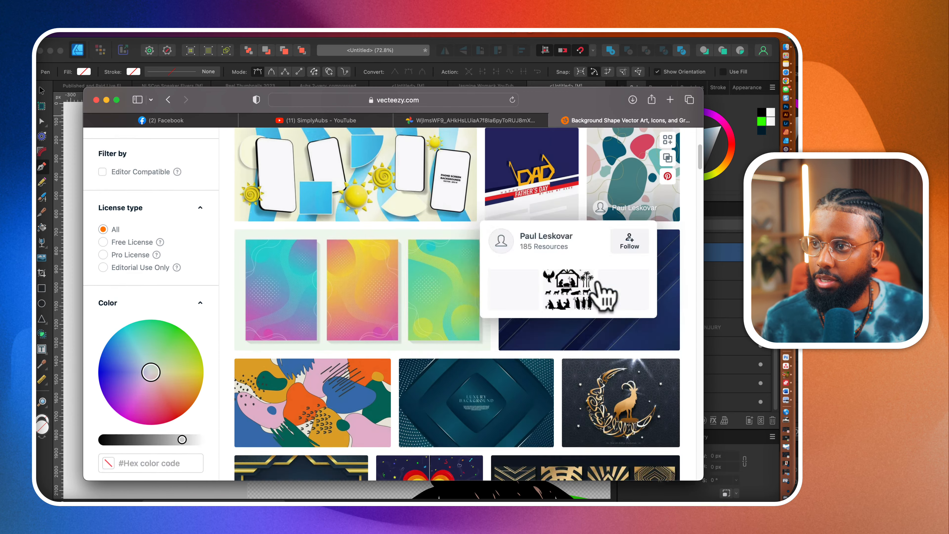
scroll(590, 329, "down", 15)
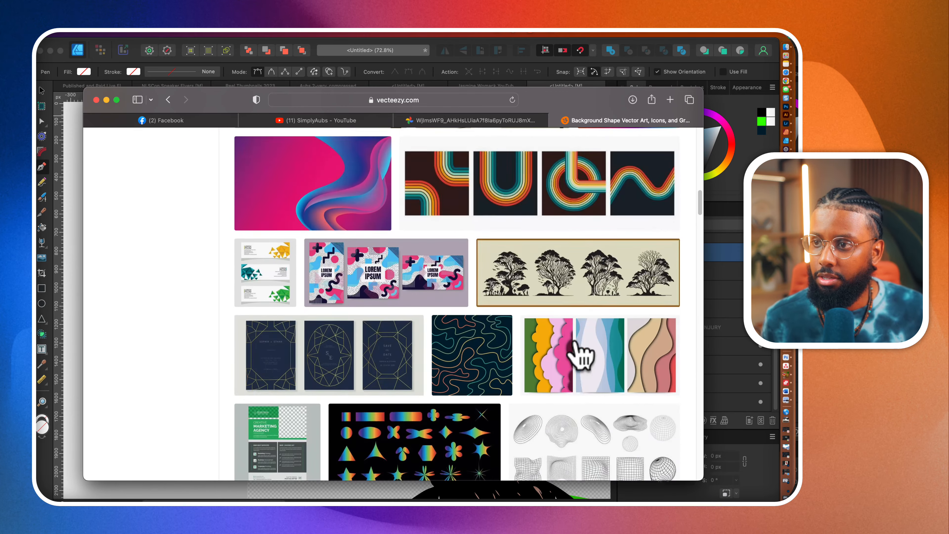
scroll(577, 351, "up", 10)
scroll(577, 352, "down", 15)
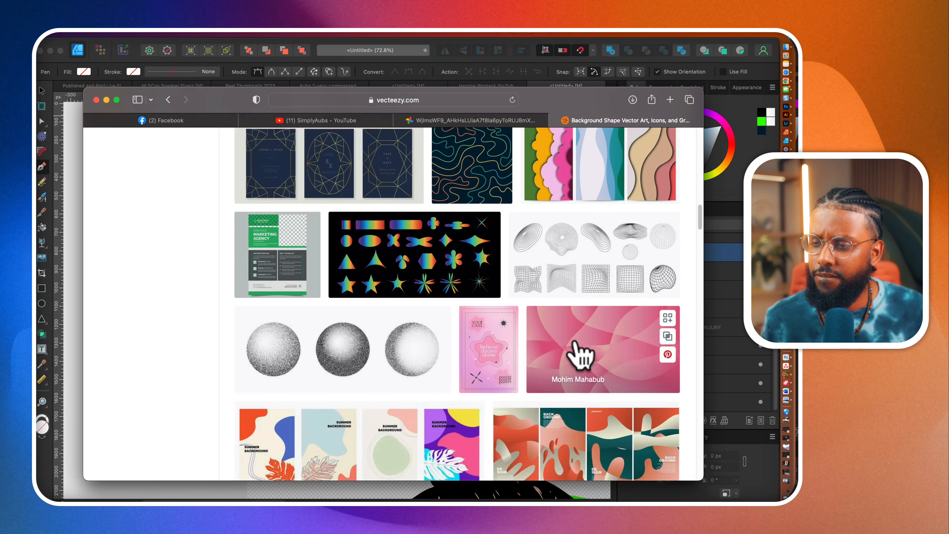
scroll(579, 355, "down", 14)
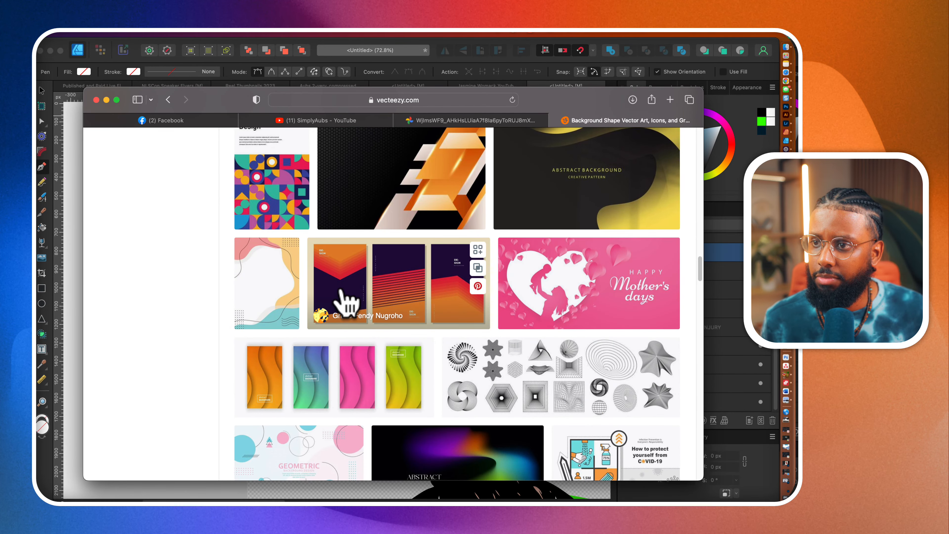
left_click(340, 301)
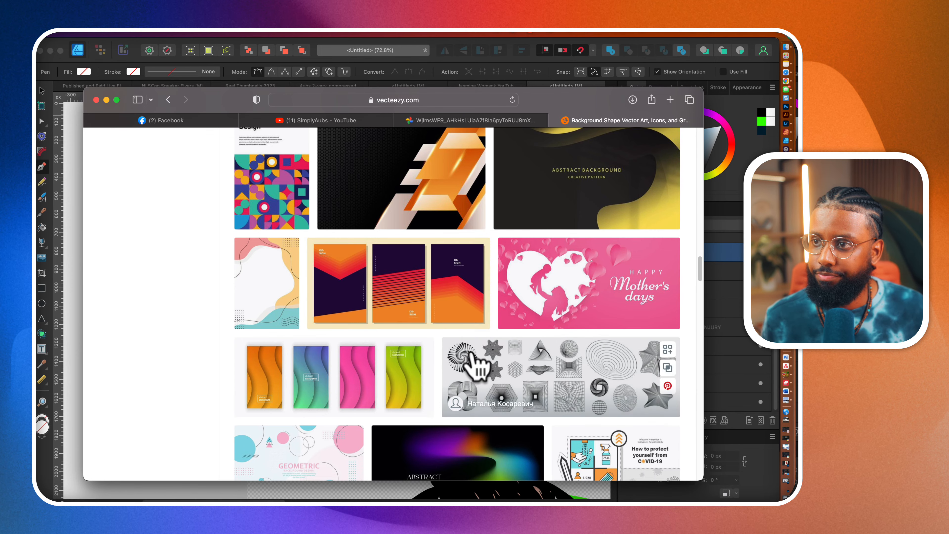
- Download the geometric shapes vector and open its downloaded folder
left_click(589, 276)
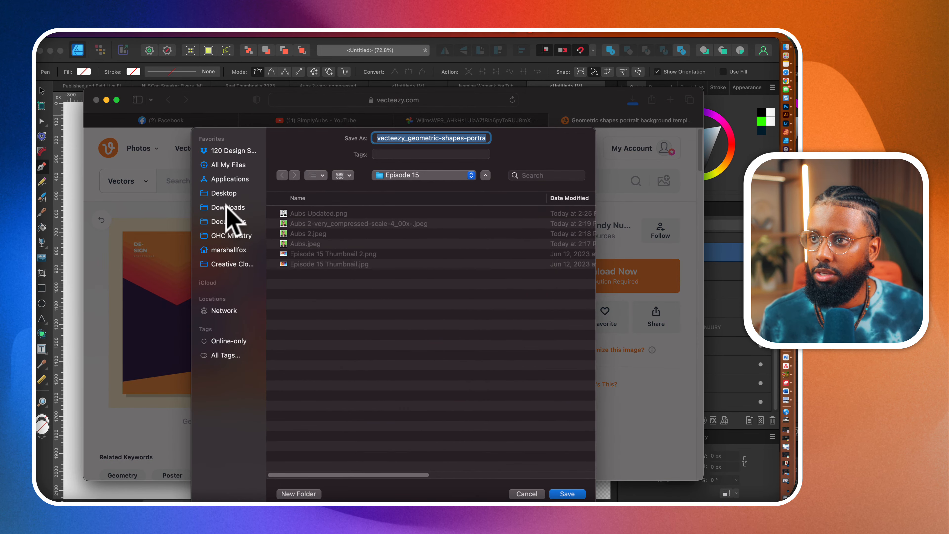
left_click(564, 493)
left_click(632, 100)
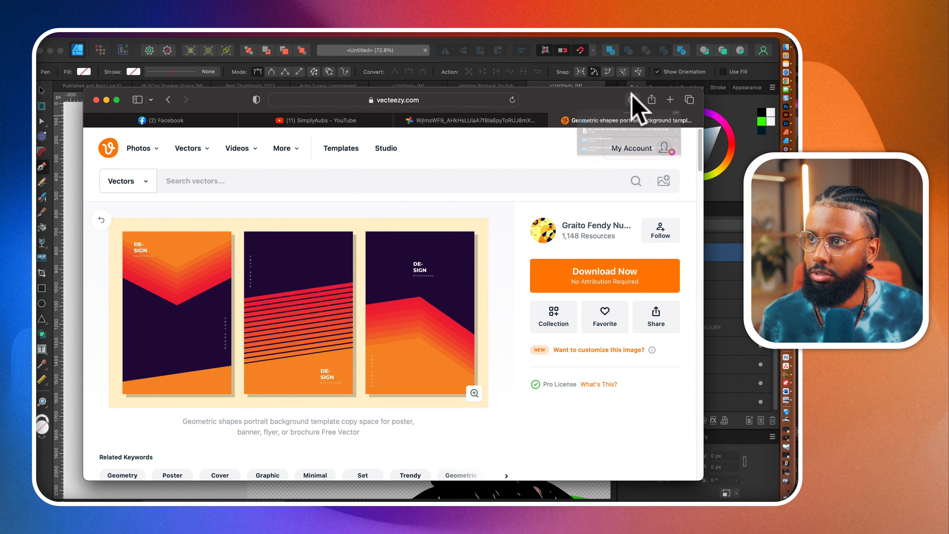
double_click(635, 145)
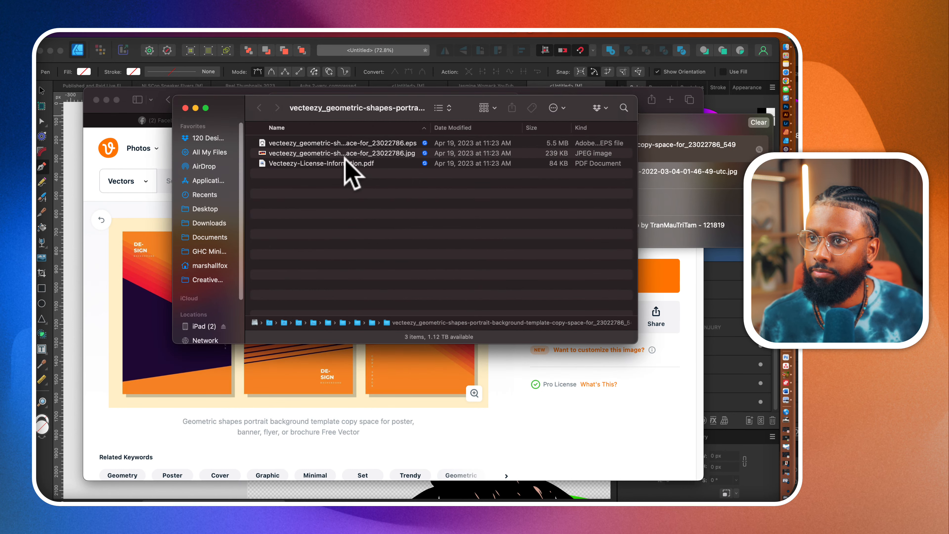
- Try opening the geometric shapes EPS file in Affinity Designer 2 and return to the untitled cover document
left_click(362, 146)
right_click(363, 143)
mouse_move(485, 160)
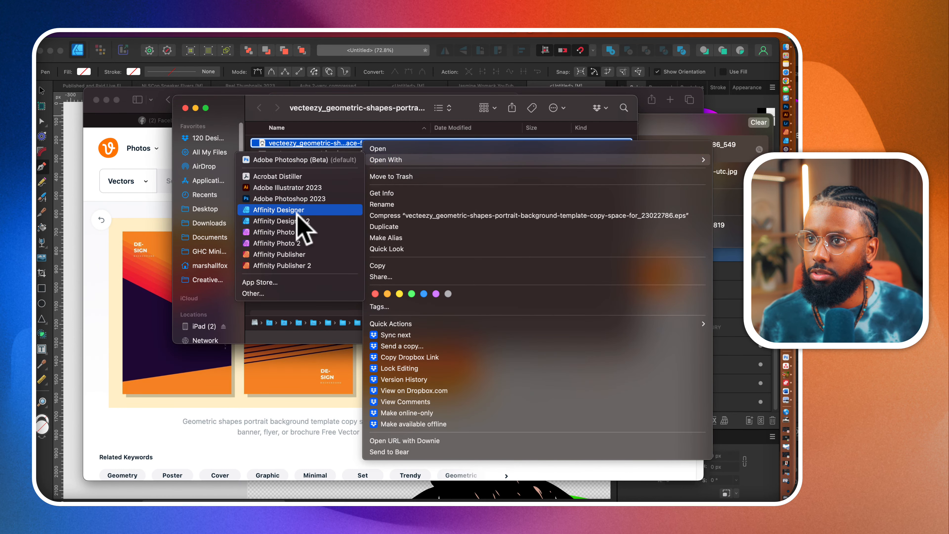
left_click(298, 220)
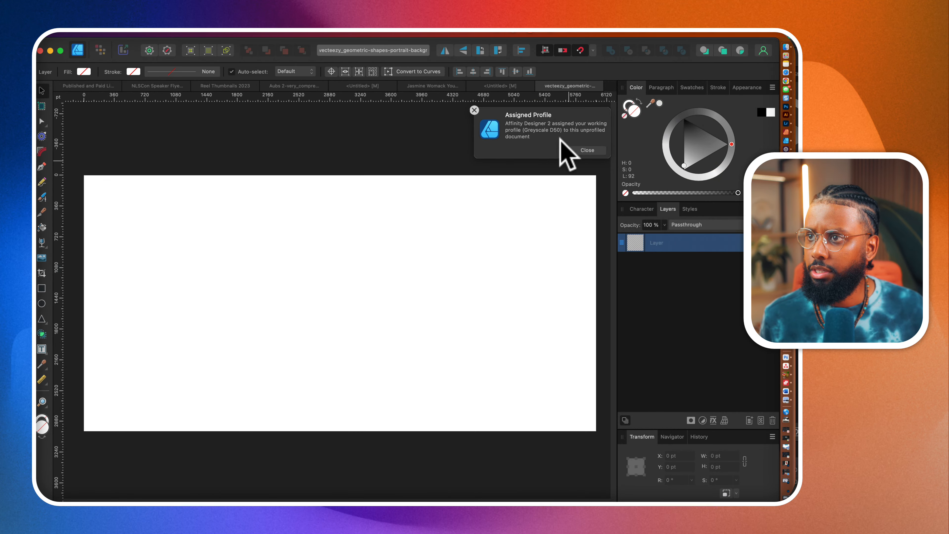
left_click(541, 85)
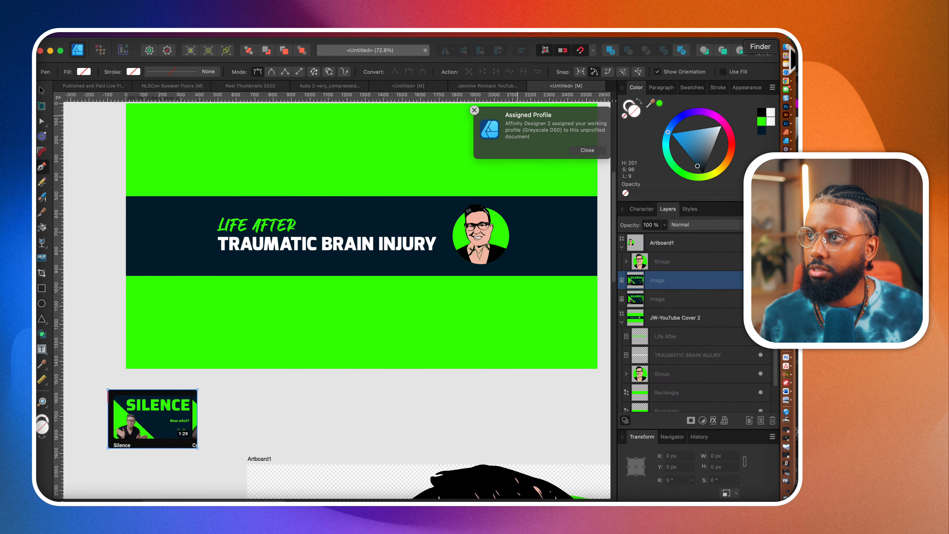
- Open the geometric shapes EPS file from Finder in Adobe Illustrator 2023
left_click(787, 47)
right_click(344, 142)
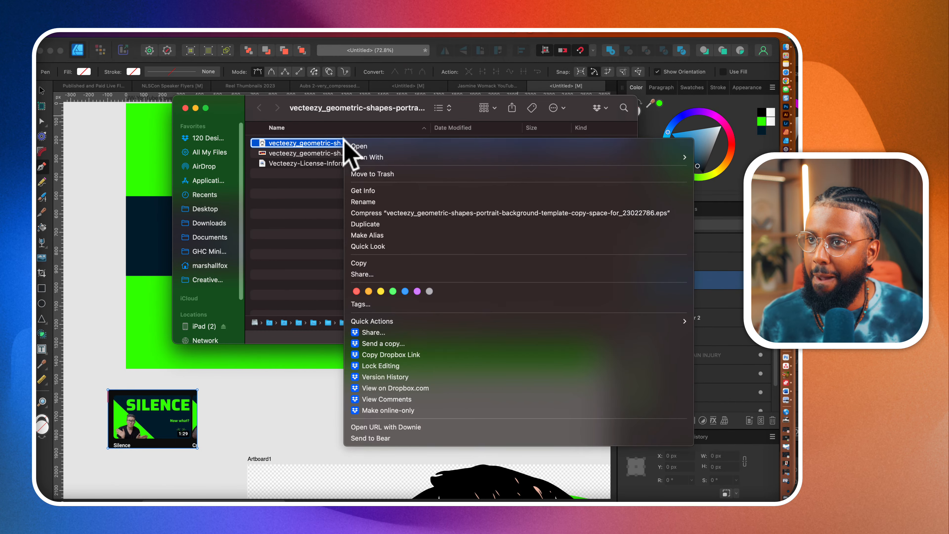
mouse_move(370, 157)
left_click(254, 185)
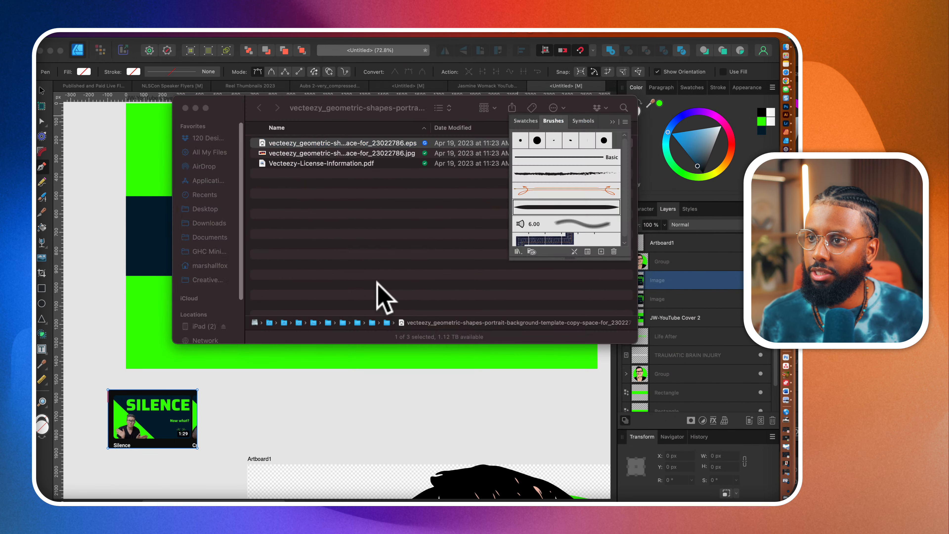
scroll(435, 342, "right", 3)
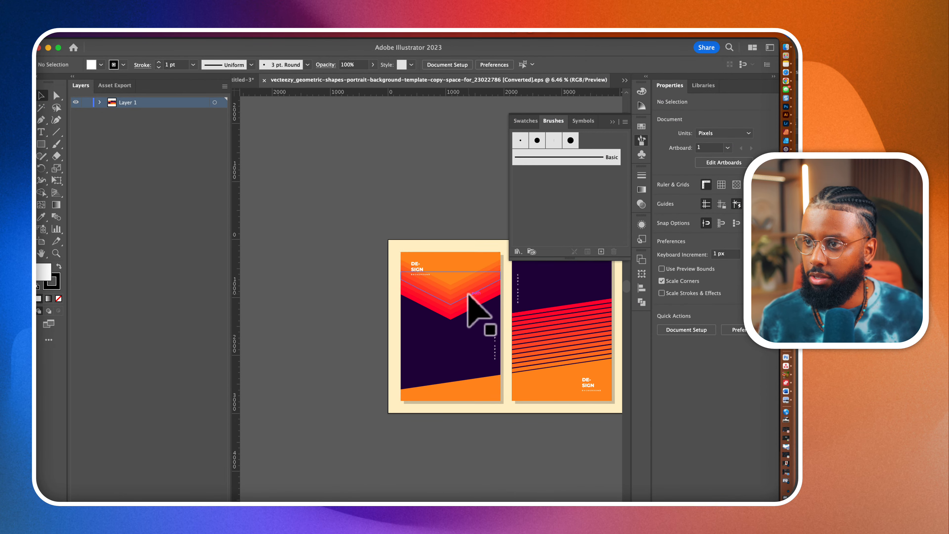
- Delete the cream background rectangle behind the three posters
left_click(467, 291)
scroll(415, 282, "up", 3)
scroll(415, 295, "right", 5)
scroll(426, 318, "right", 3)
left_click(435, 322)
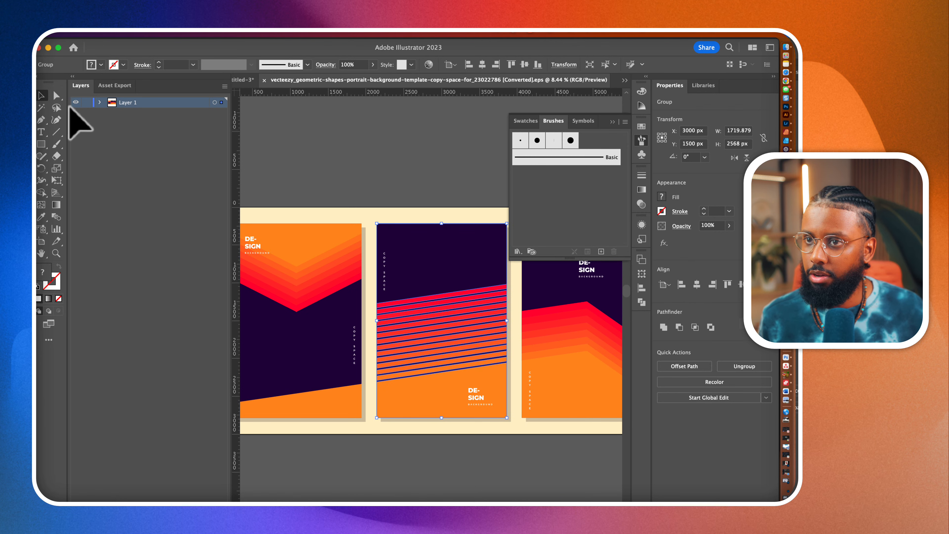
left_click(56, 96)
scroll(359, 269, "down", 3)
left_click(371, 236)
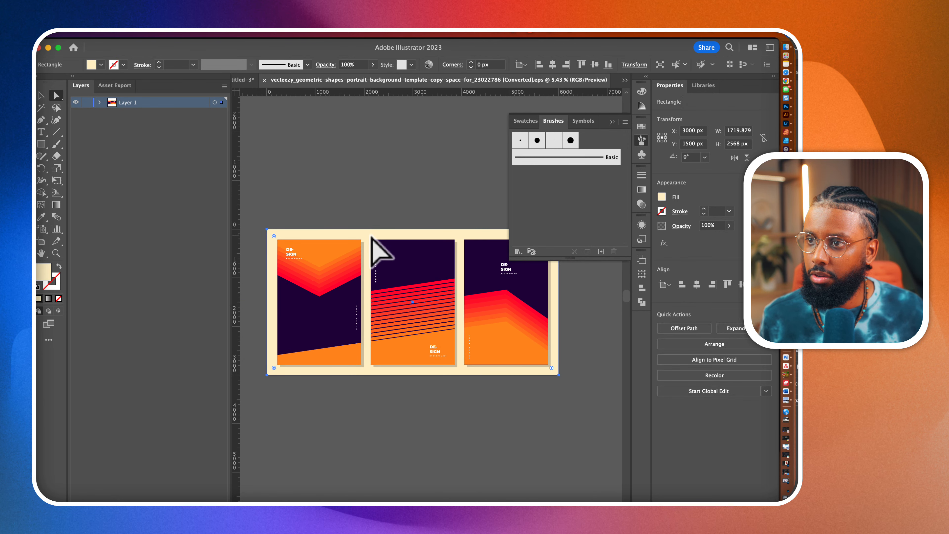
key("Delete")
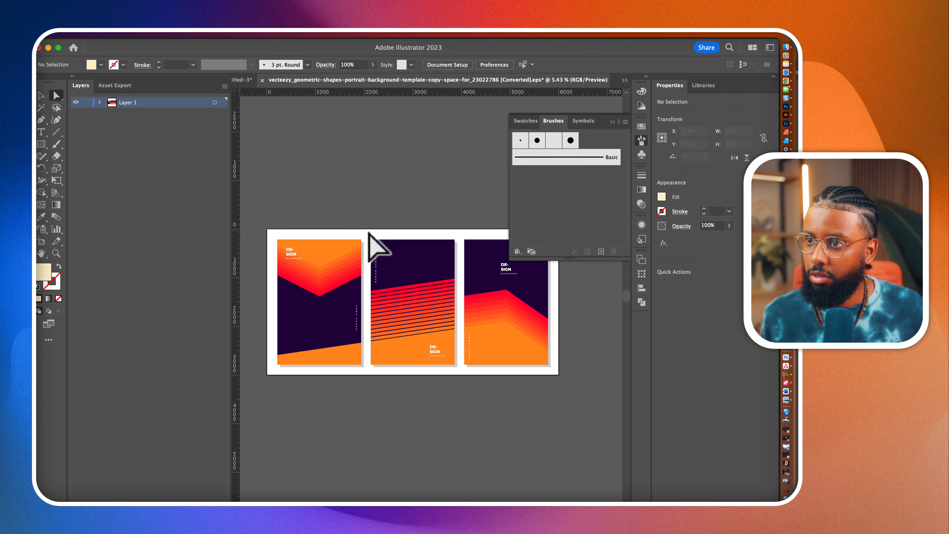
- Move the middle striped poster, together with its text and shadow, to the empty area below the artboard
scroll(428, 302, "up", 4)
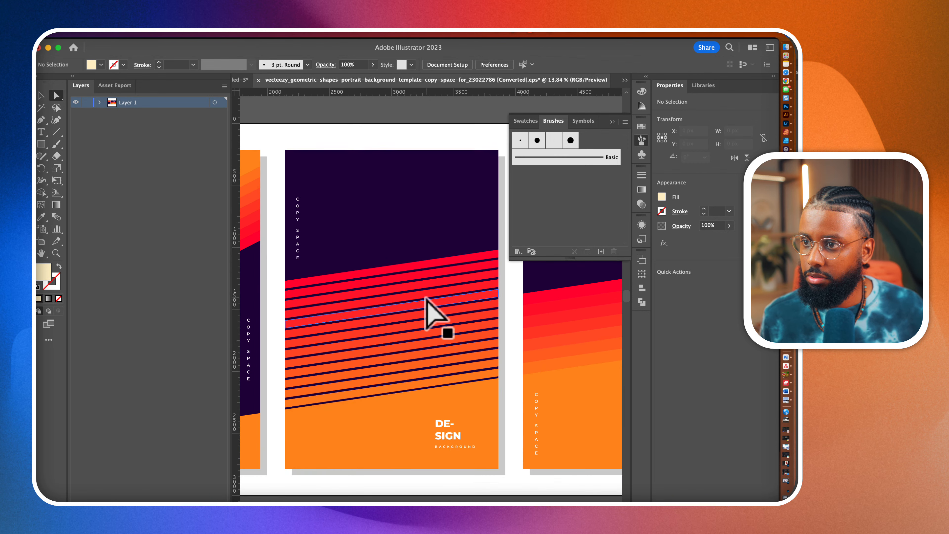
left_click(443, 415)
scroll(302, 232, "down", 1)
scroll(299, 224, "down", 3)
left_click_drag(286, 173, 399, 372)
left_click(41, 96)
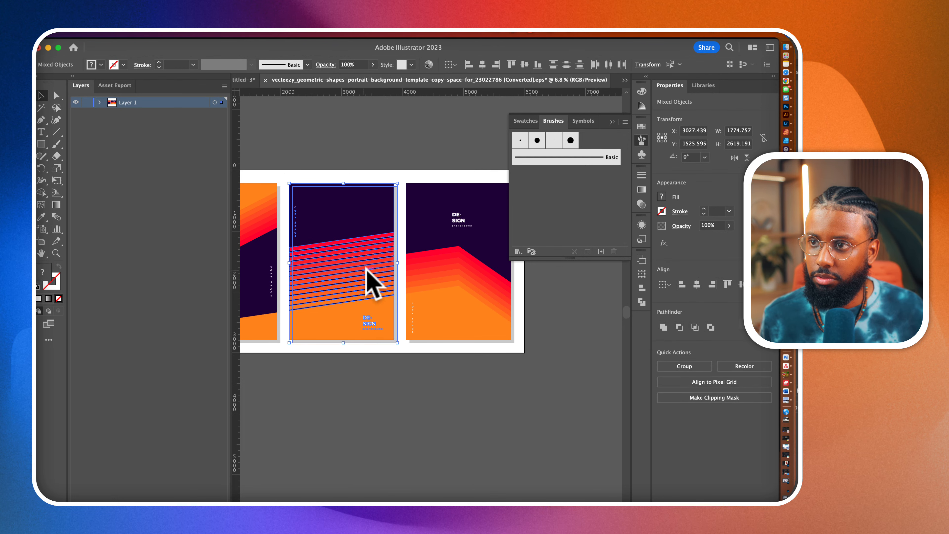
left_click_drag(367, 282, 389, 485)
left_click(474, 487)
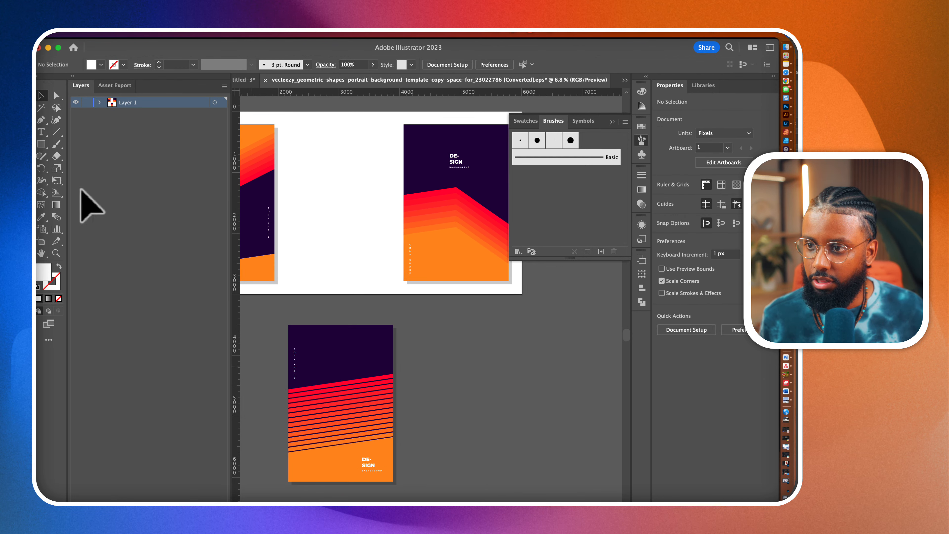
- Group the moved poster's red-to-orange diagonal stripes with the solid orange block beneath them
left_click(56, 95)
scroll(325, 463, "up", 5, "alt")
left_click(326, 463)
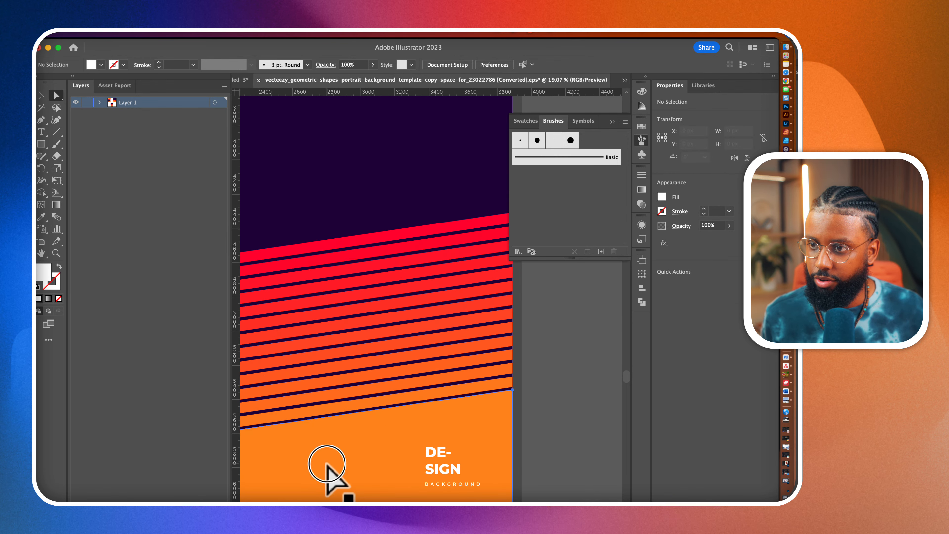
scroll(367, 398, "up", 4, "alt")
left_click(390, 403, "shift")
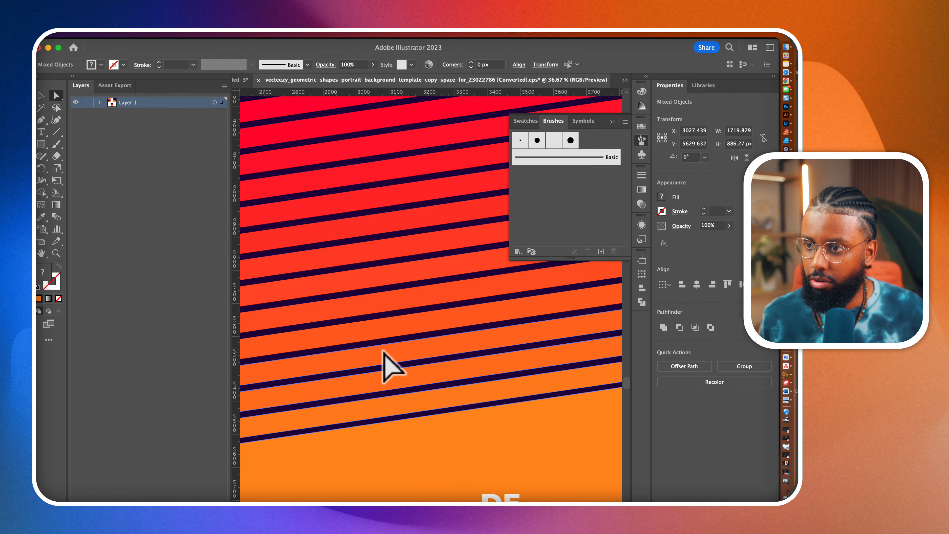
left_click(386, 283, "shift")
scroll(386, 286, "up", 2)
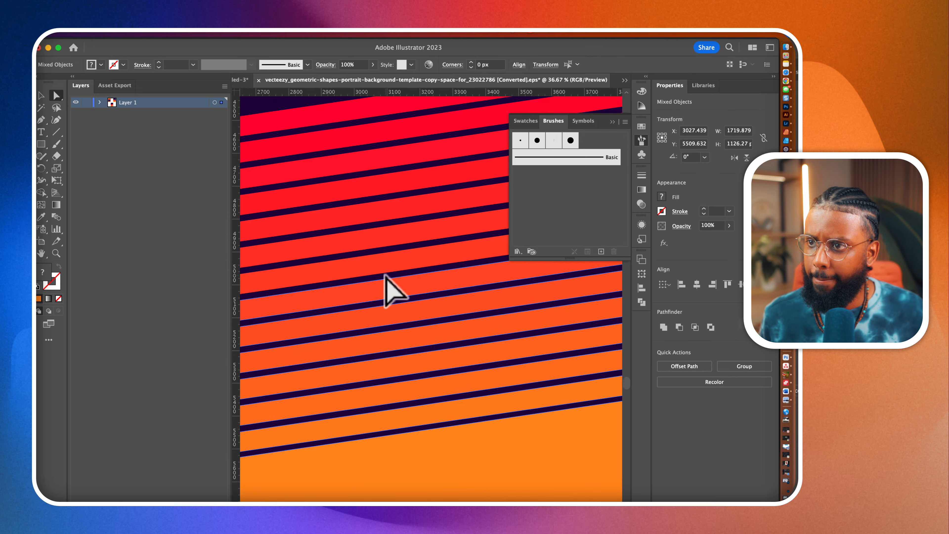
left_click(384, 299, "shift")
left_click(385, 257, "shift")
left_click(382, 234, "shift")
left_click(382, 213, "shift")
left_click(382, 184, "shift")
left_click(380, 157, "shift")
left_click(375, 128, "shift")
scroll(375, 126, "down", 6)
scroll(376, 126, "down", 3)
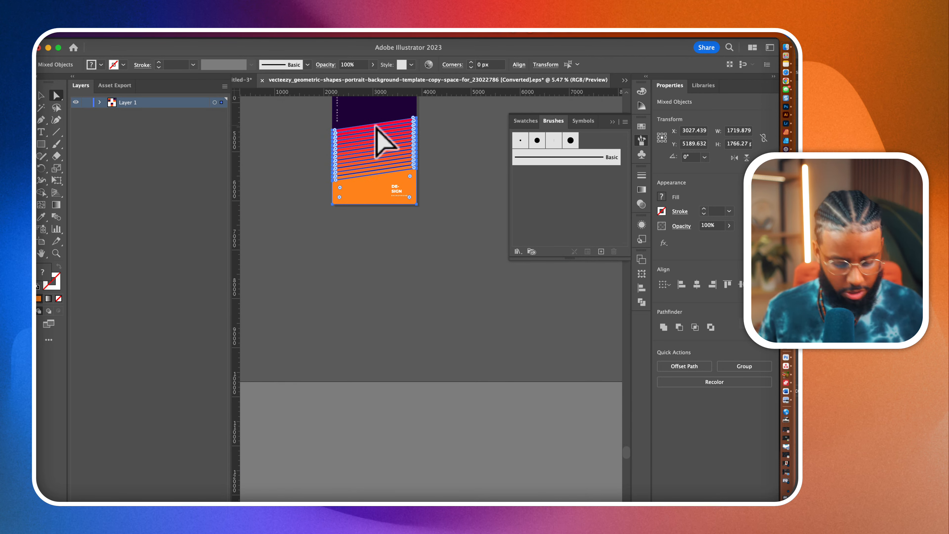
key("super+g")
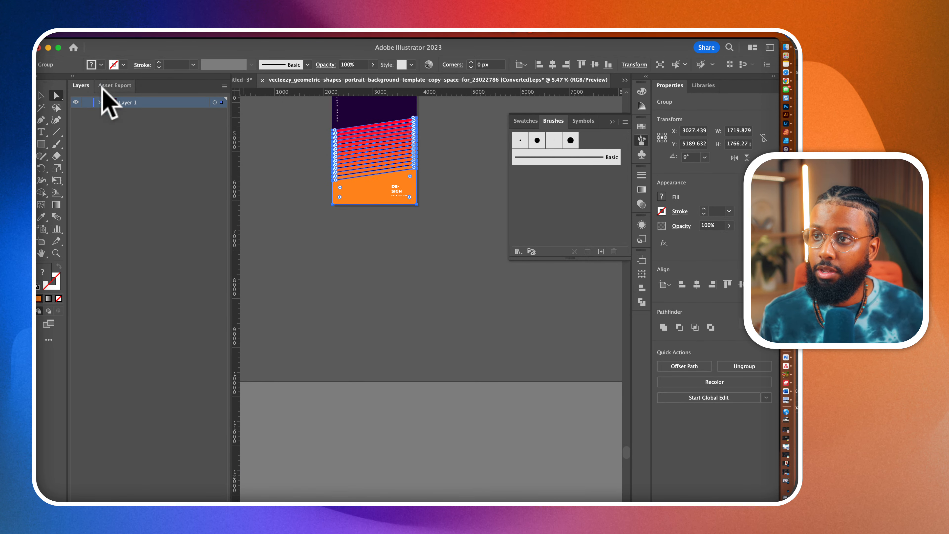
- Switch to Affinity Designer and paste the grouped stripes into the untitled YouTube cover document
key("super+Tab")
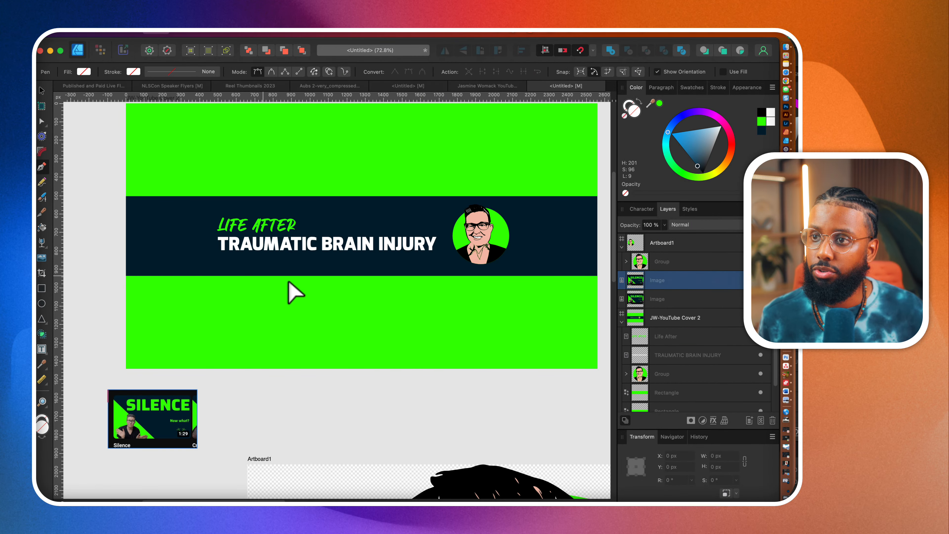
key("super+v")
scroll(310, 277, "down", 2)
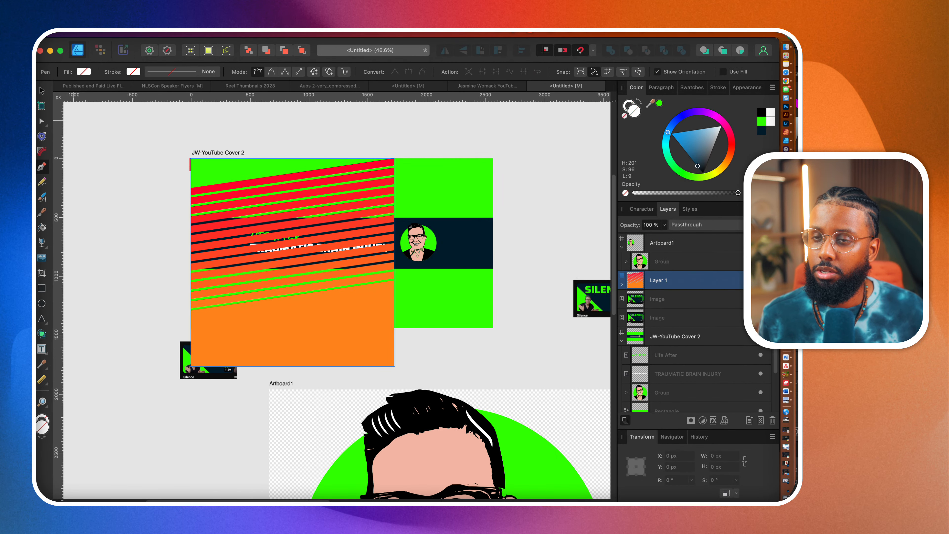
- Rotate the pasted stripe graphic to -90° and scale it to about 512 × 520 px at the cover's upper-left corner
left_click(42, 90)
left_click_drag(292, 144, 411, 262)
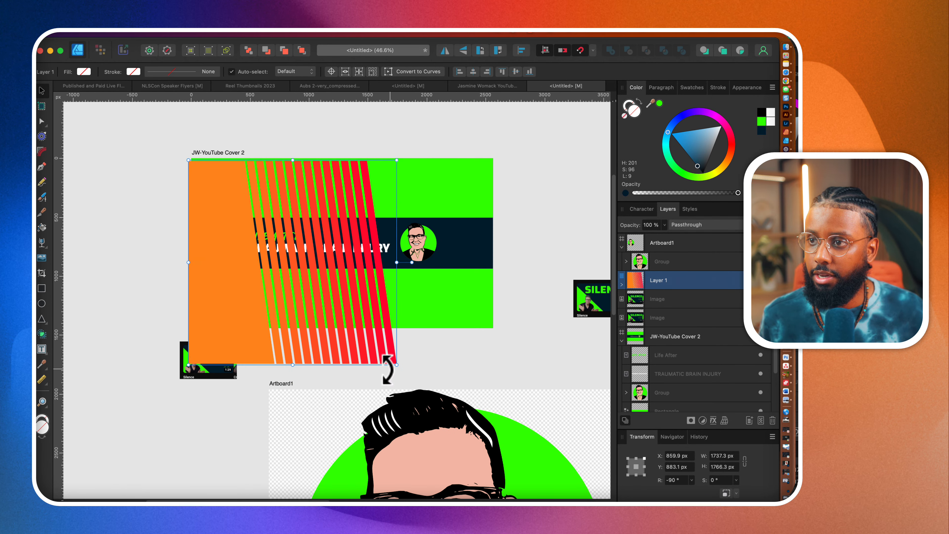
left_click_drag(396, 364, 197, 271)
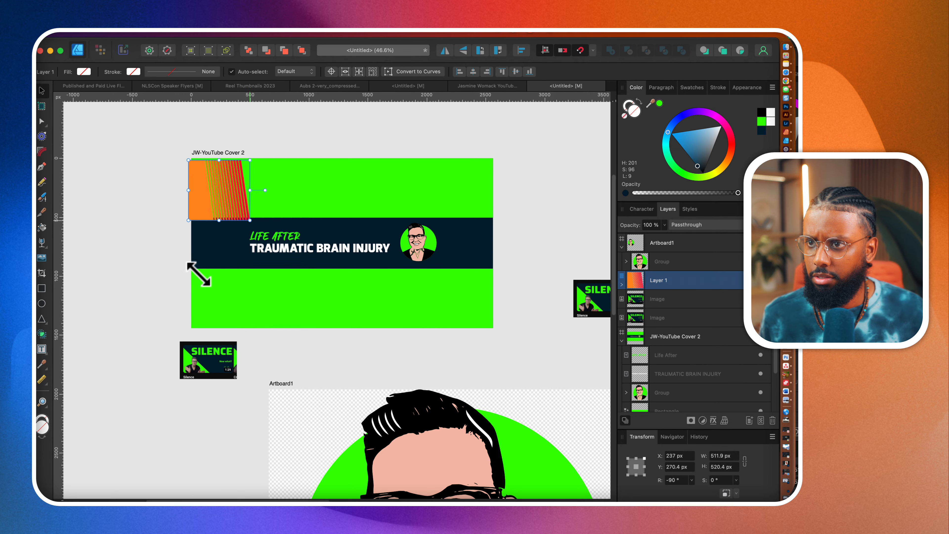
- Move the stripe graphic to the left end of the navy band and recolor it bright green
left_click_drag(237, 191, 241, 240)
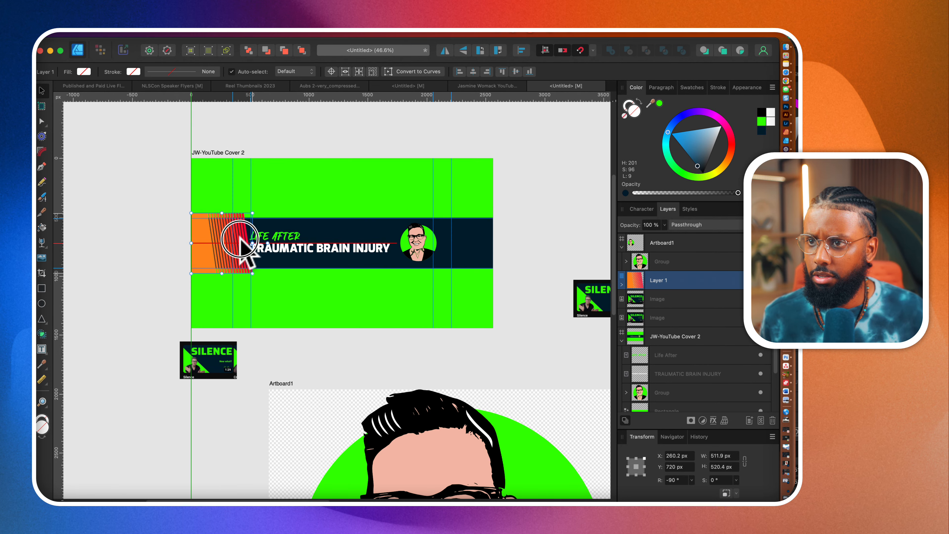
scroll(240, 239, "up", 5)
left_click(661, 101)
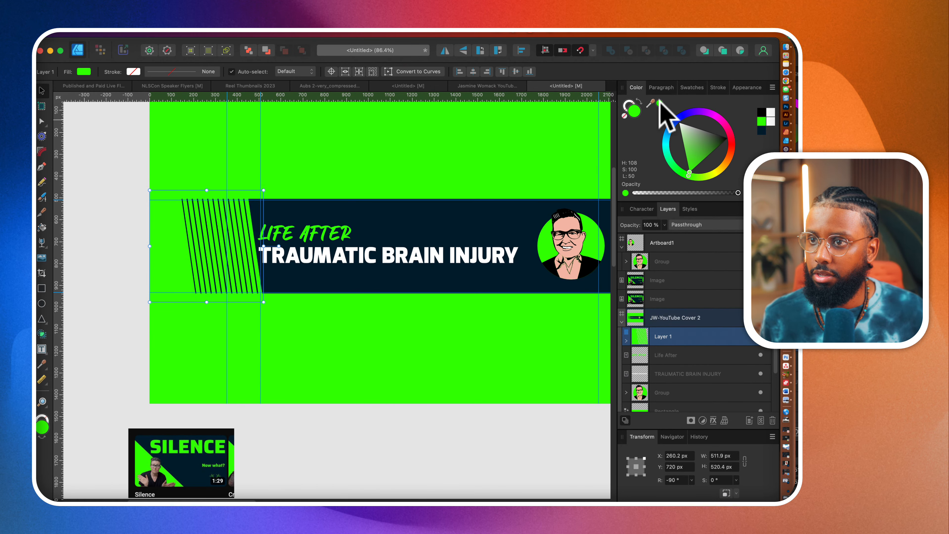
- Duplicate the green stripe graphic to the right end of the navy band, flip it horizontally and vertically, and nudge it left
left_click_drag(203, 253, 488, 298)
scroll(199, 265, "down", 3)
scroll(193, 248, "right", 2)
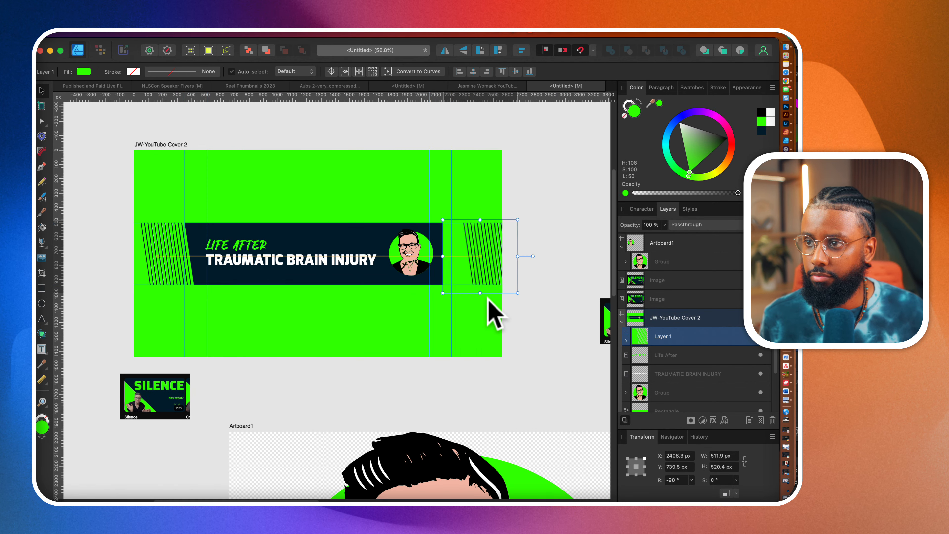
left_click(444, 51)
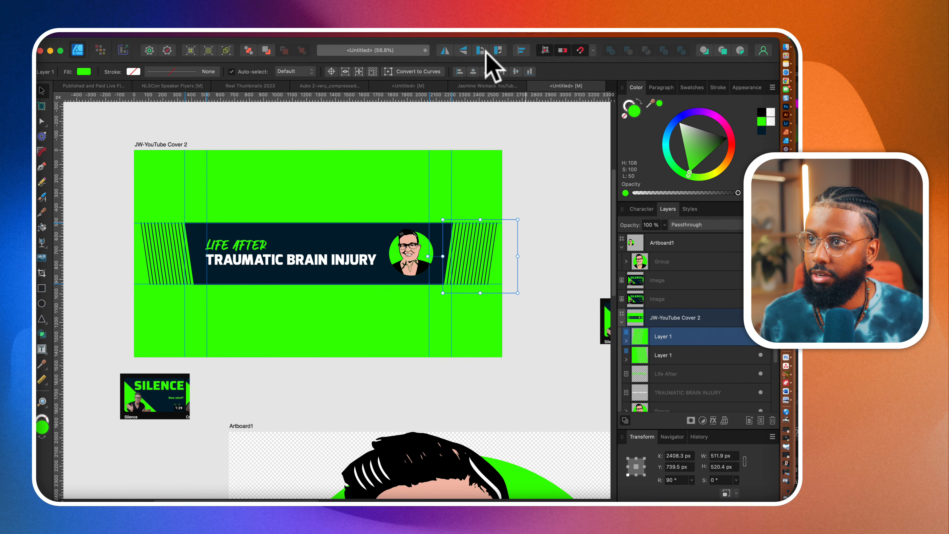
left_click(464, 51)
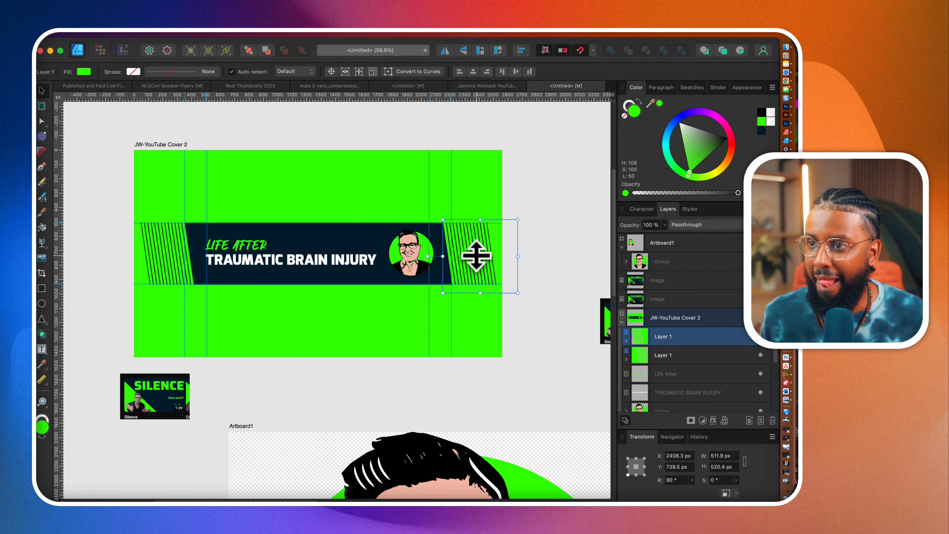
scroll(476, 257, "up", 5)
key("shift+Left")
- Duplicate the green portrait ellipse inside the cartoon portrait group on the banner
scroll(472, 255, "down", 2)
scroll(464, 263, "down", 2)
left_click(364, 234)
scroll(387, 269, "up", 3)
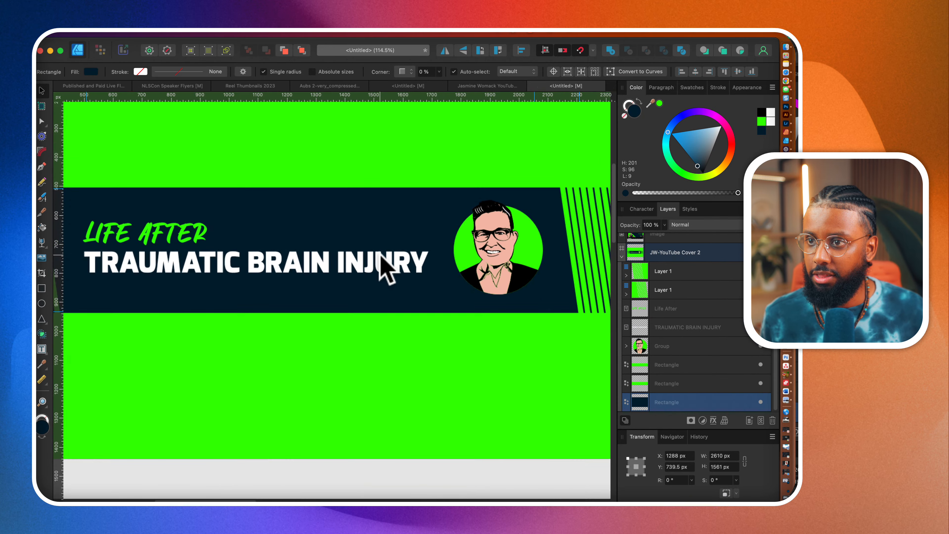
scroll(379, 255, "down", 3)
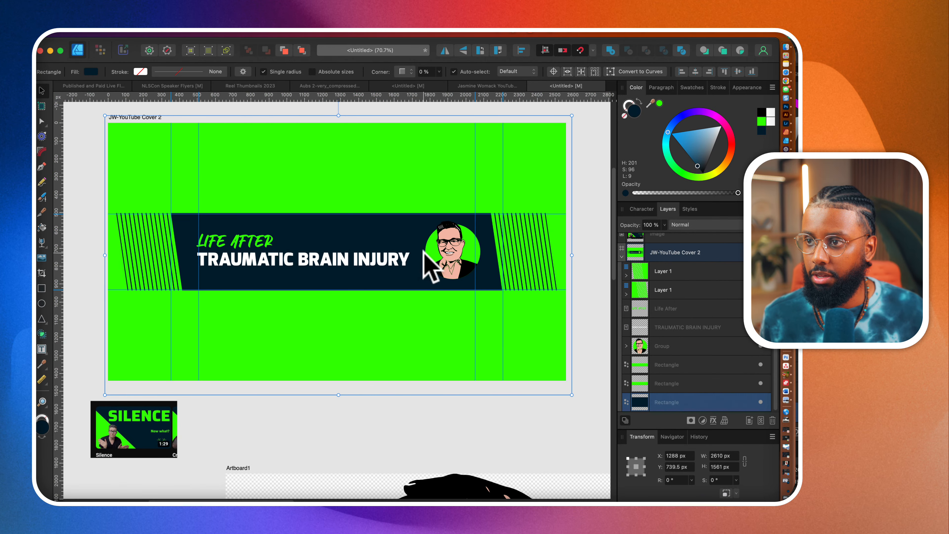
left_click(431, 266)
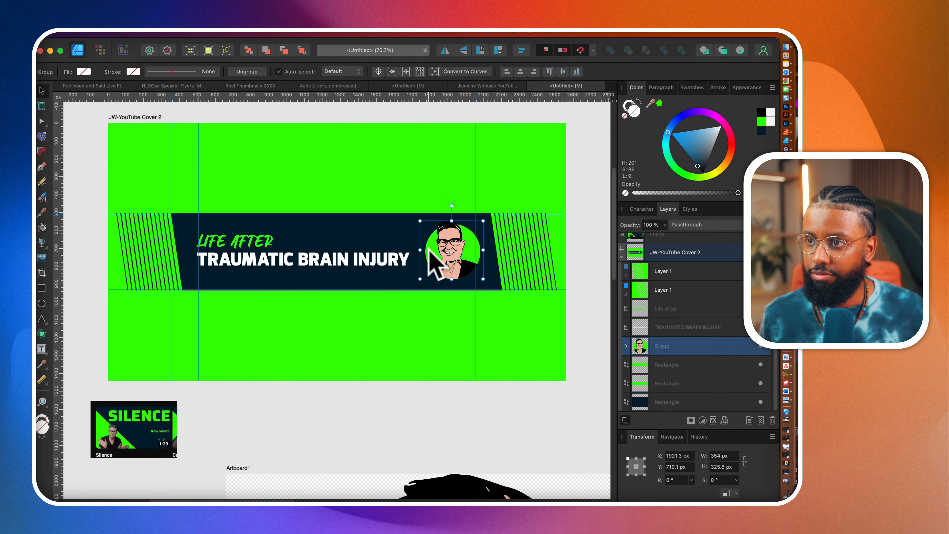
left_click(627, 346)
scroll(671, 361, "down", 2)
left_click(671, 359)
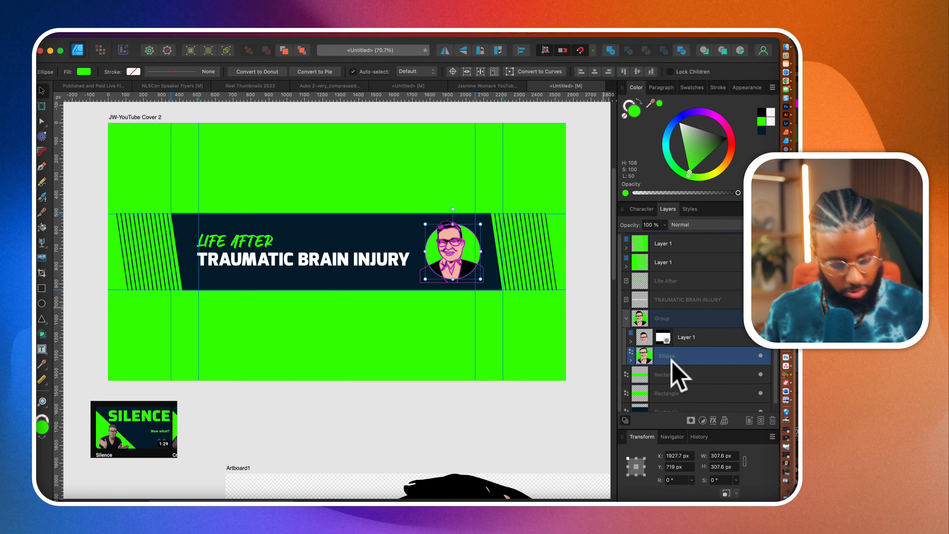
key("super+j")
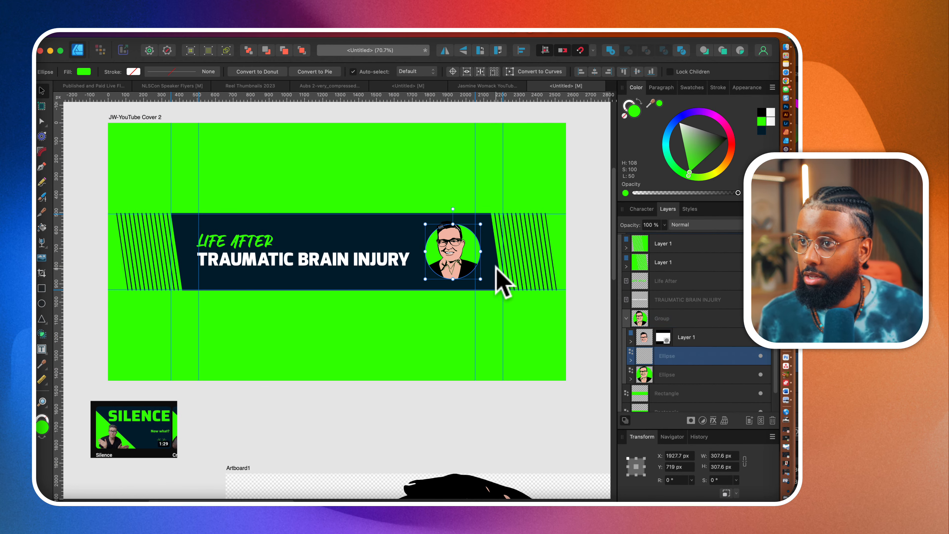
- Enlarge the duplicated ellipse to about 372 × 372 px and delete the portrait layer nested inside it
scroll(504, 280, "up", 4)
left_click_drag(462, 291, 476, 310)
left_click(631, 360)
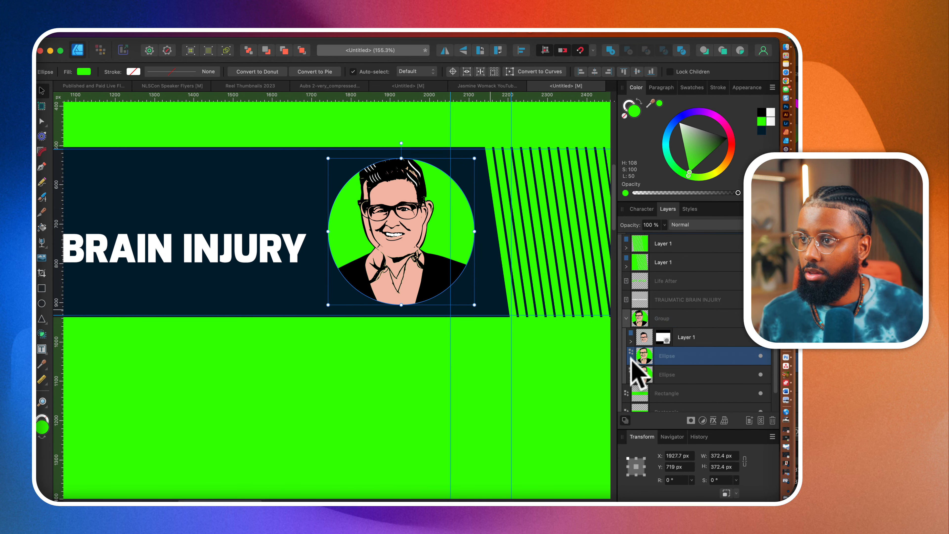
left_click(674, 374)
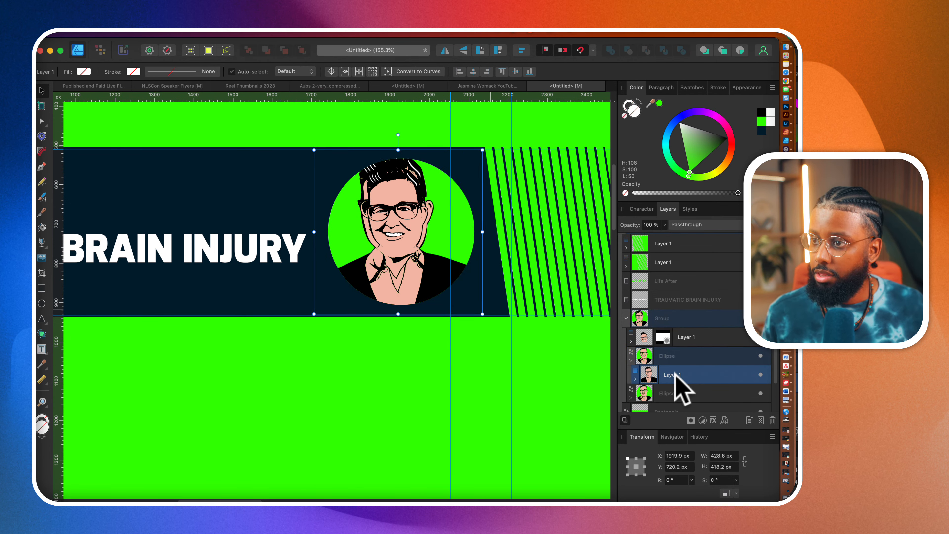
key("Delete")
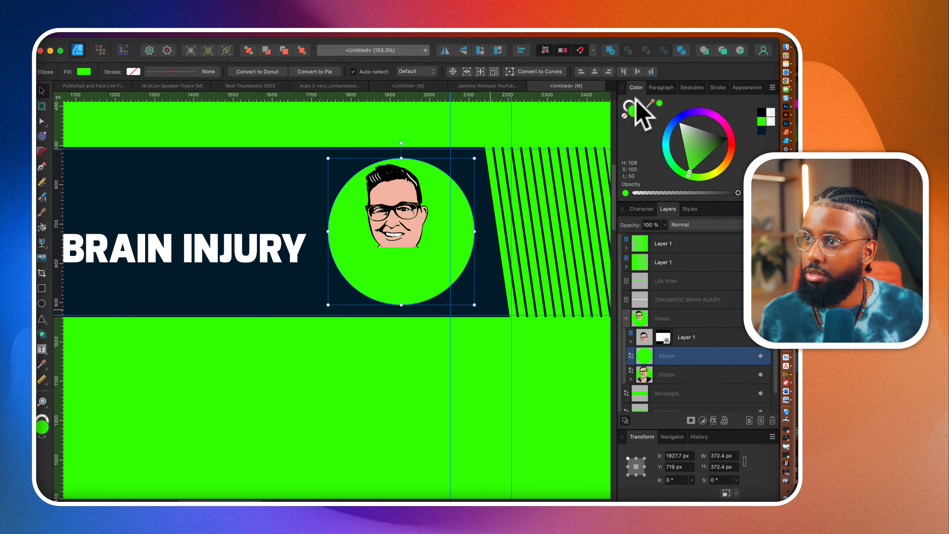
- Remove the enlarged ellipse's fill and give it a white 6 pt outline with the brush stroke style
left_click(638, 101)
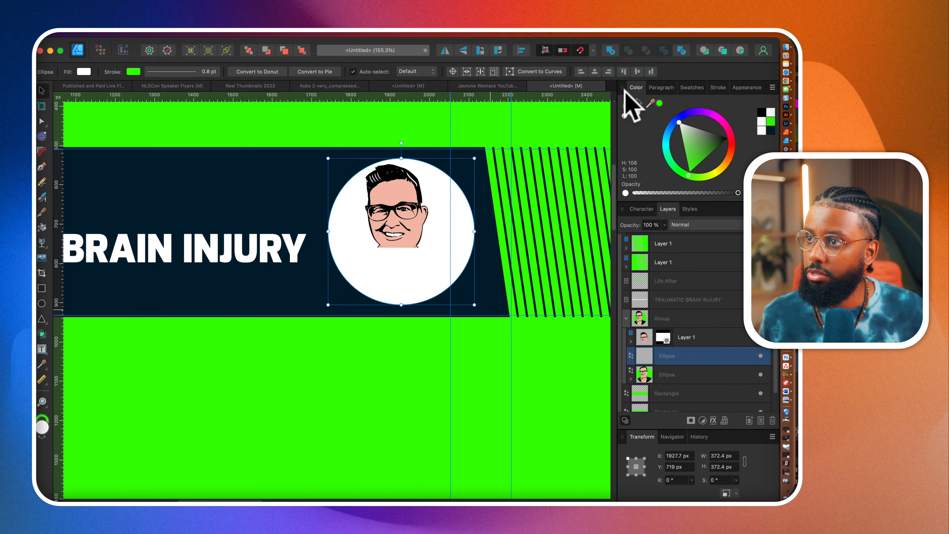
left_click(636, 100)
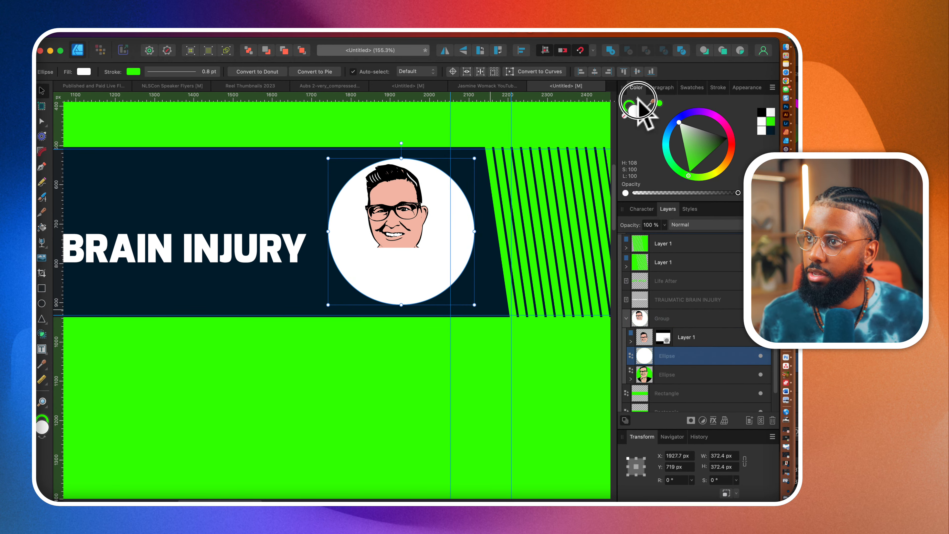
left_click(624, 115)
left_click(717, 88)
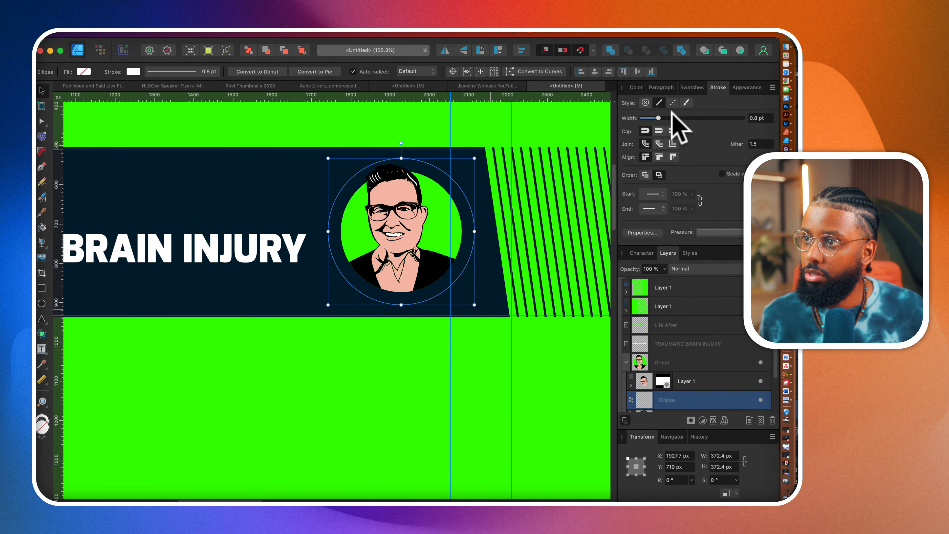
left_click(675, 118)
left_click_drag(677, 117, 674, 117)
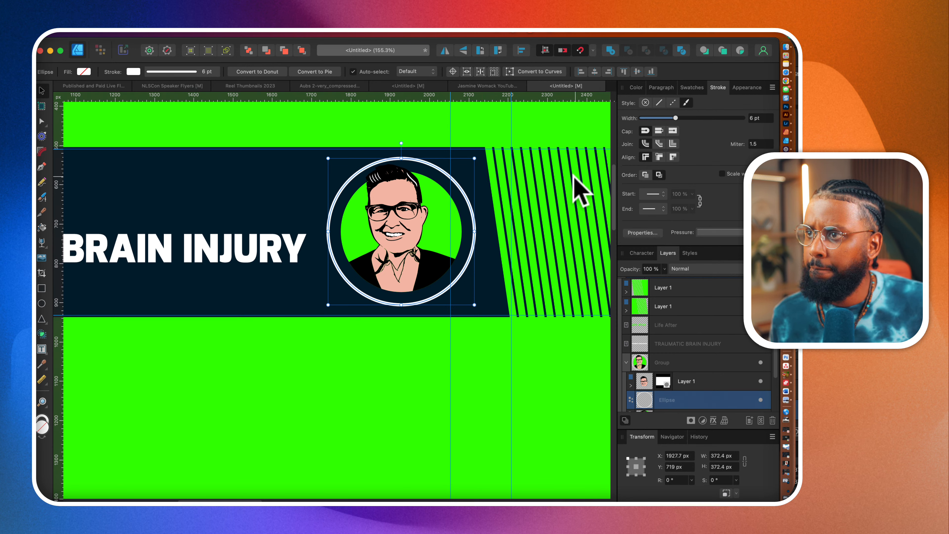
- Bring up the Pens brushes and try a rough-edged size 64 brush on the ring at 9 pt width
left_click(301, 36)
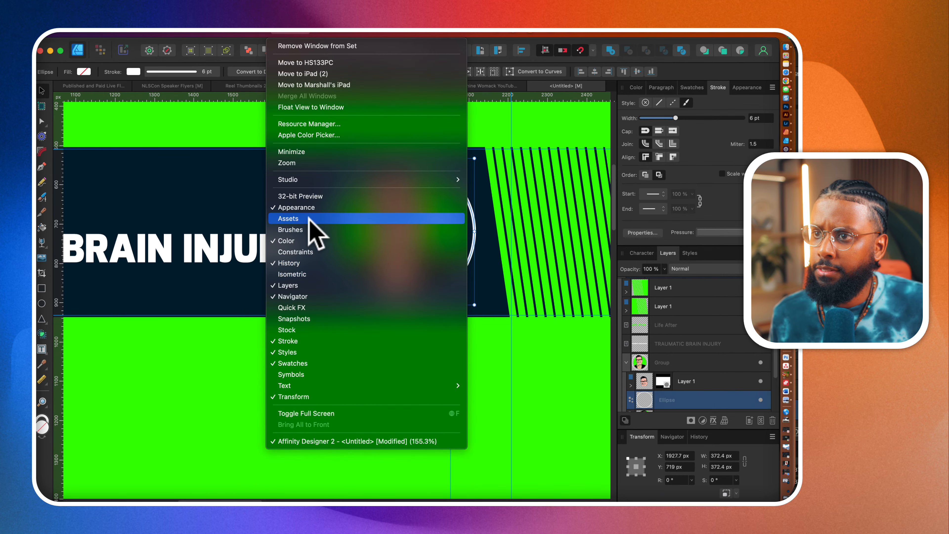
left_click(310, 229)
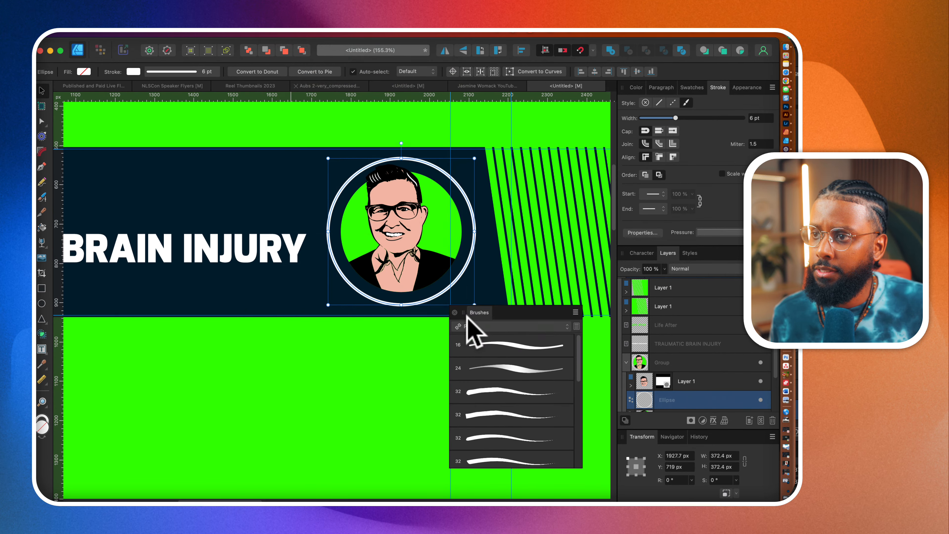
left_click(509, 369)
scroll(508, 406, "down", 2)
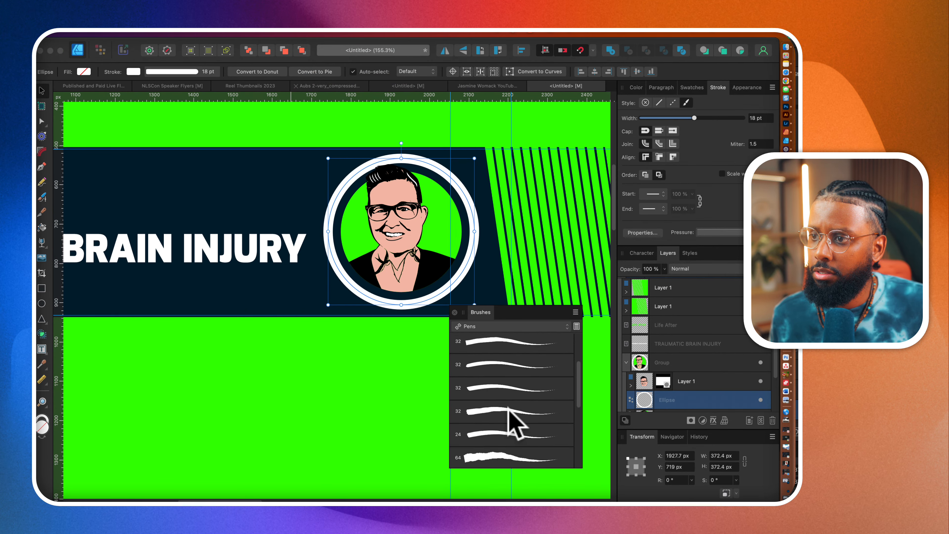
left_click(491, 454)
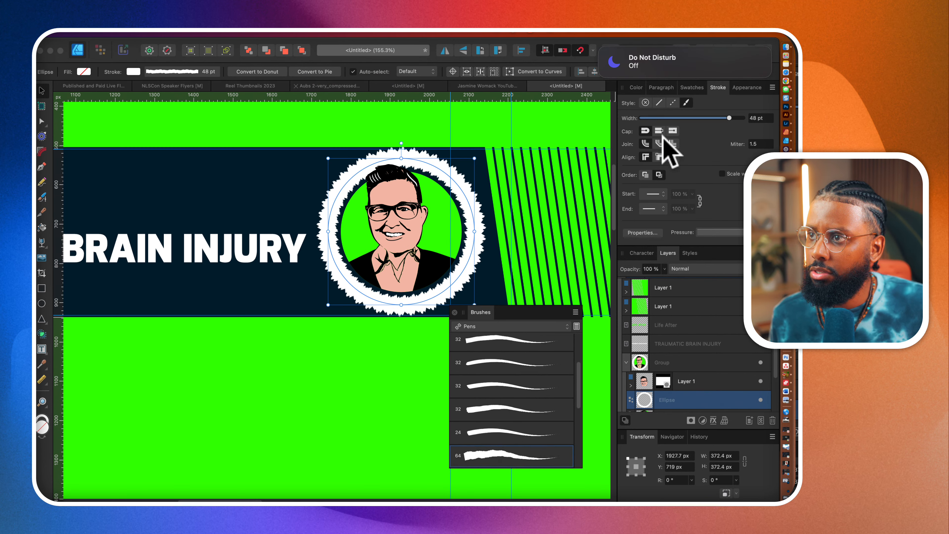
mouse_move(729, 118)
left_mouse_down()
mouse_move(657, 119)
mouse_move(682, 118)
left_mouse_up()
- Apply the size 64 scribble pen brush to the ring around the portrait and set its width to 17 pt
scroll(509, 430, "down", 5)
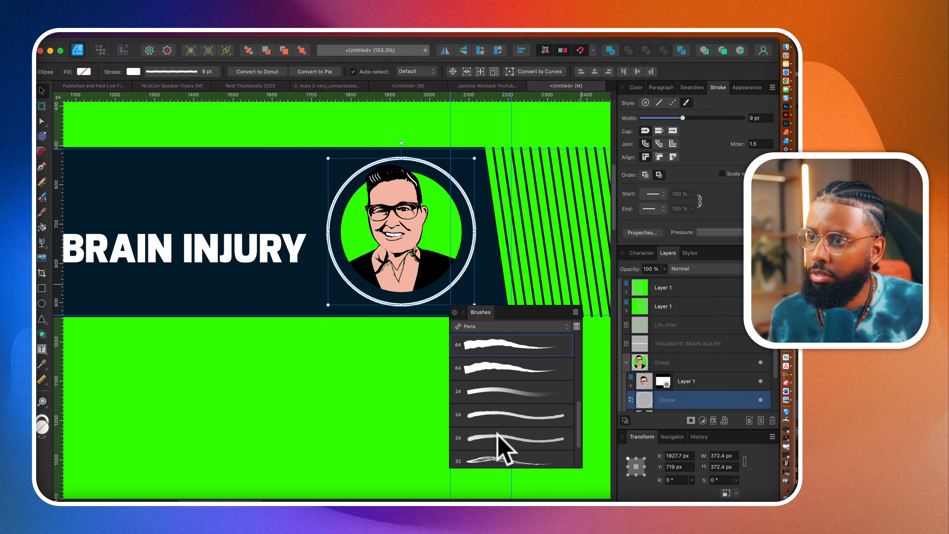
scroll(498, 432, "down", 2)
left_click(497, 437)
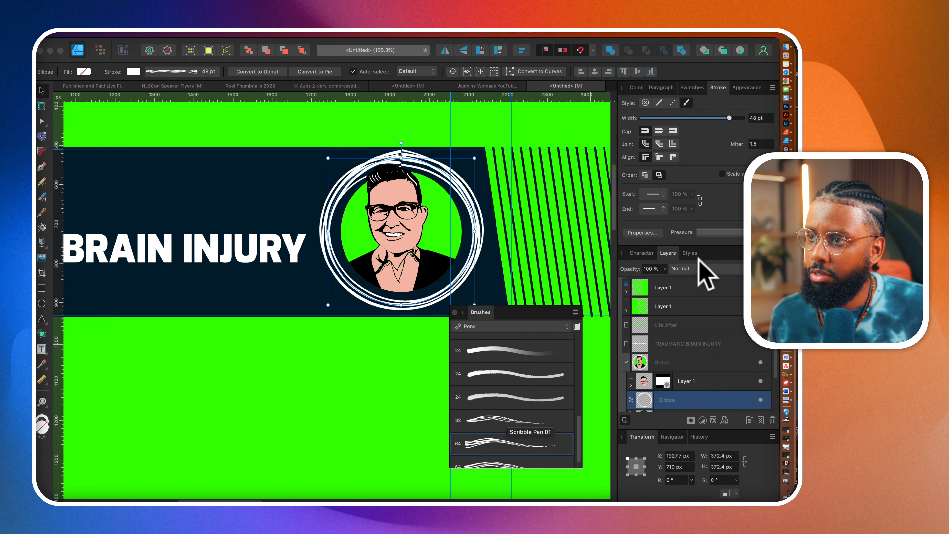
left_click_drag(729, 118, 692, 117)
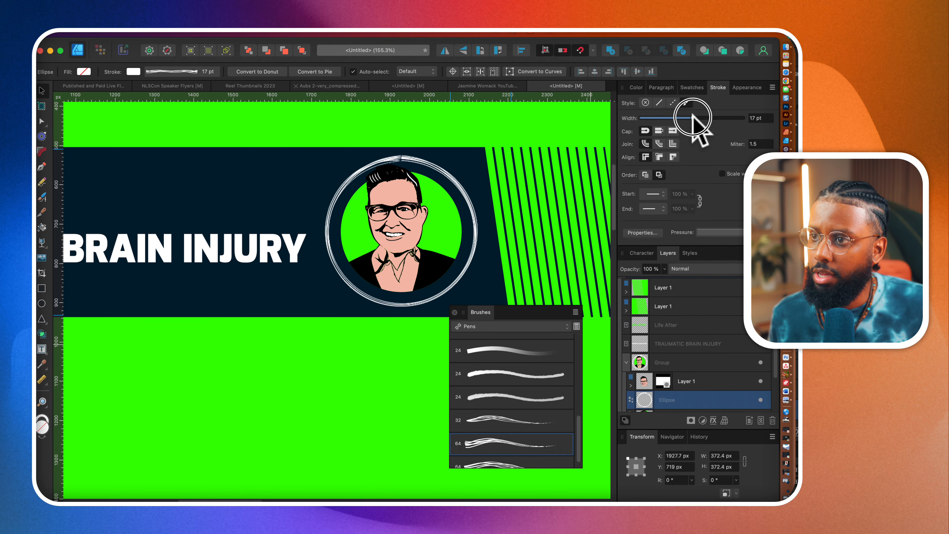
- Shrink the scribbled ring to 350 × 350 px and place it below the portrait ellipse in the layer order
scroll(449, 282, "down", 2)
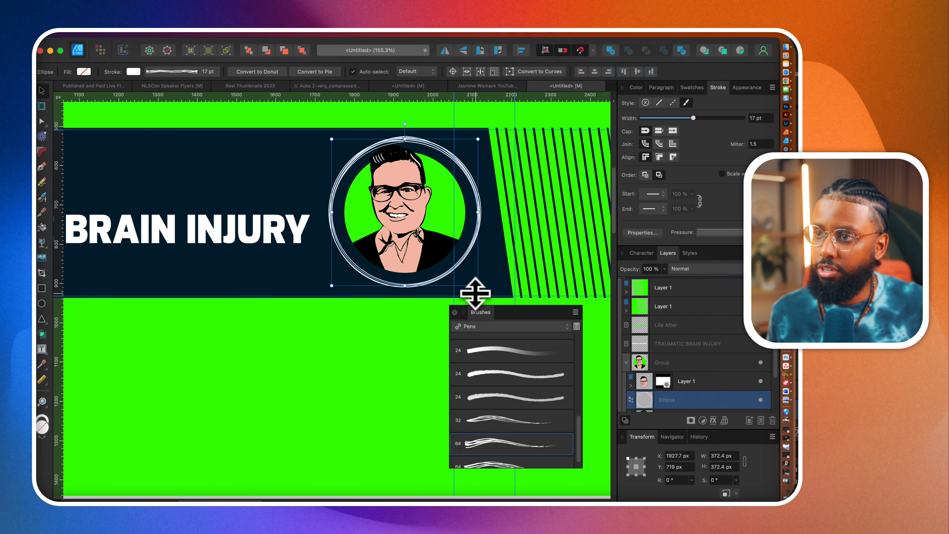
mouse_move(478, 285)
left_mouse_down()
mouse_move(470, 272)
mouse_move(473, 281)
left_mouse_up()
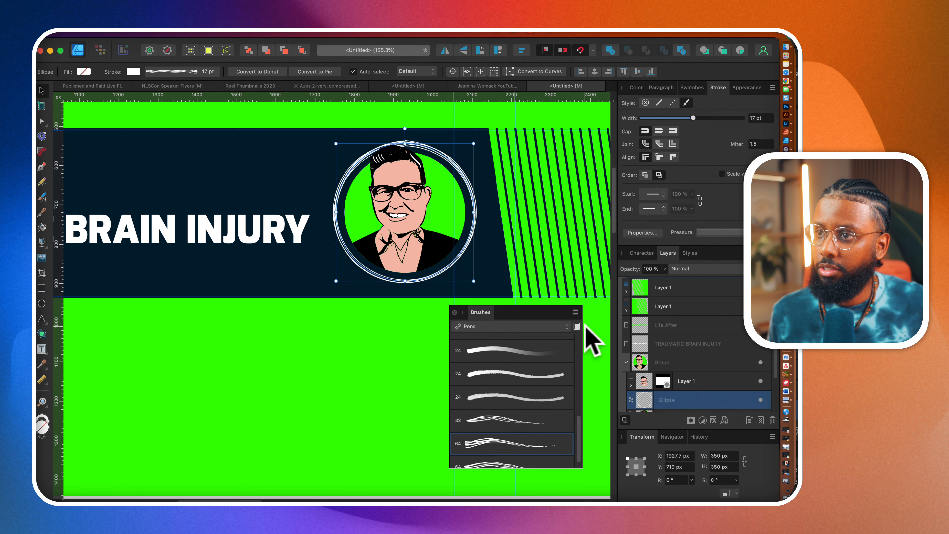
scroll(516, 368, "down", 2)
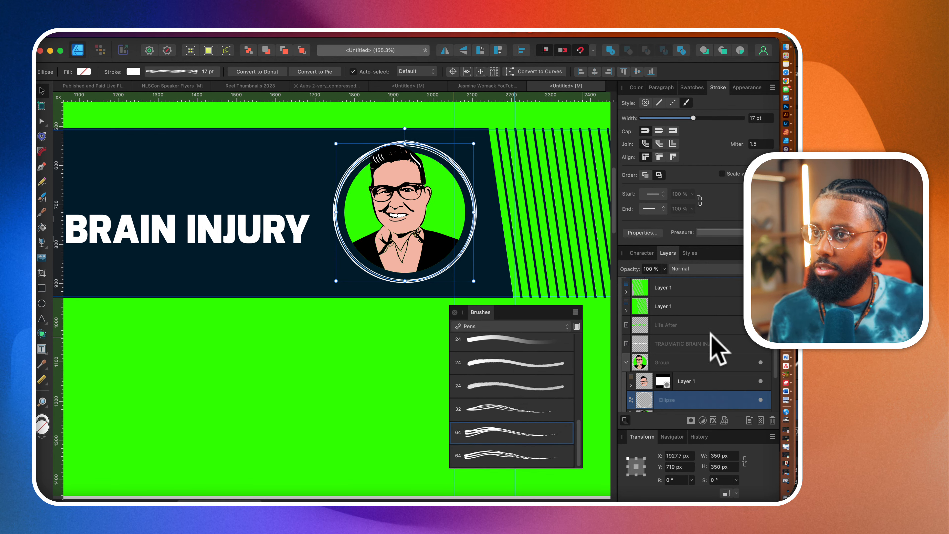
scroll(702, 374, "down", 4)
left_click_drag(661, 328, 652, 352)
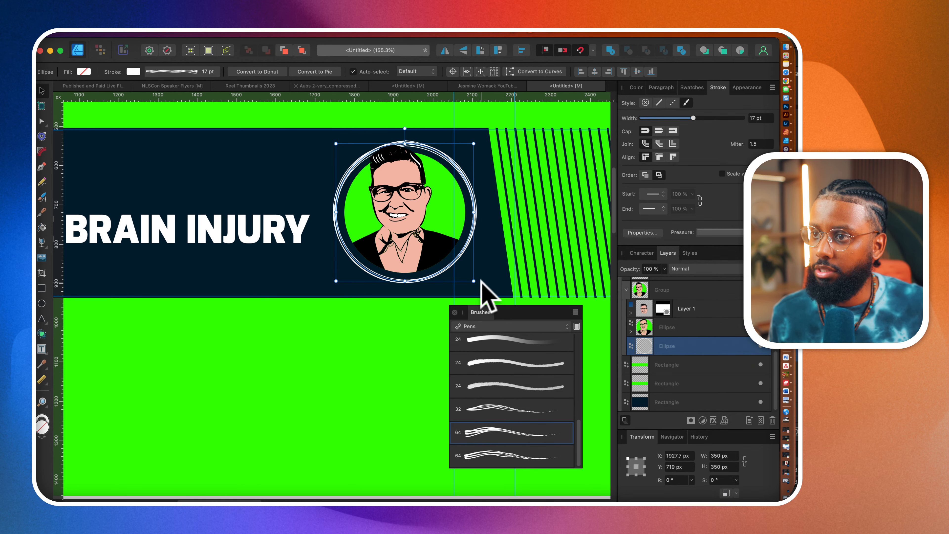
- Fill the navy background rectangle with an elliptical gradient that fades from blue behind the portrait to navy toward the headline
scroll(472, 281, "down", 5)
left_click(383, 218)
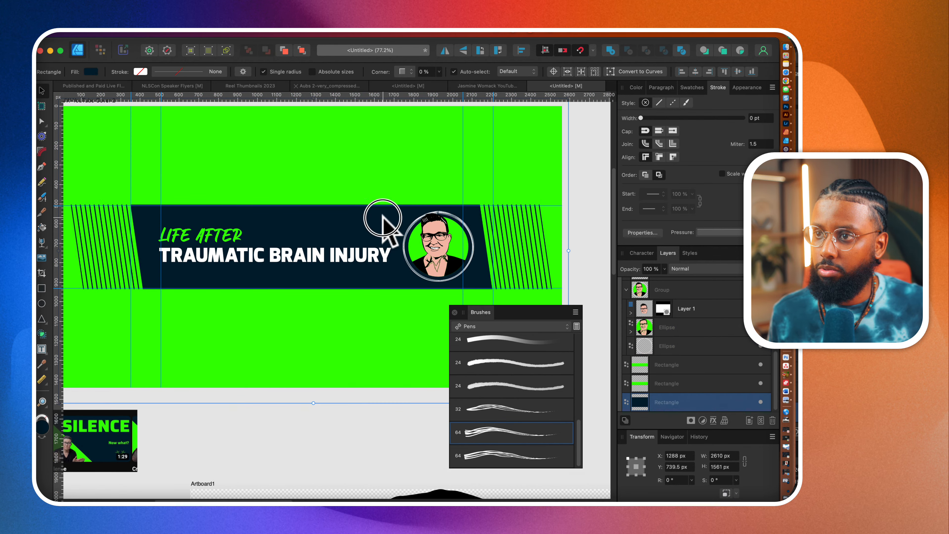
scroll(383, 216, "left", 2)
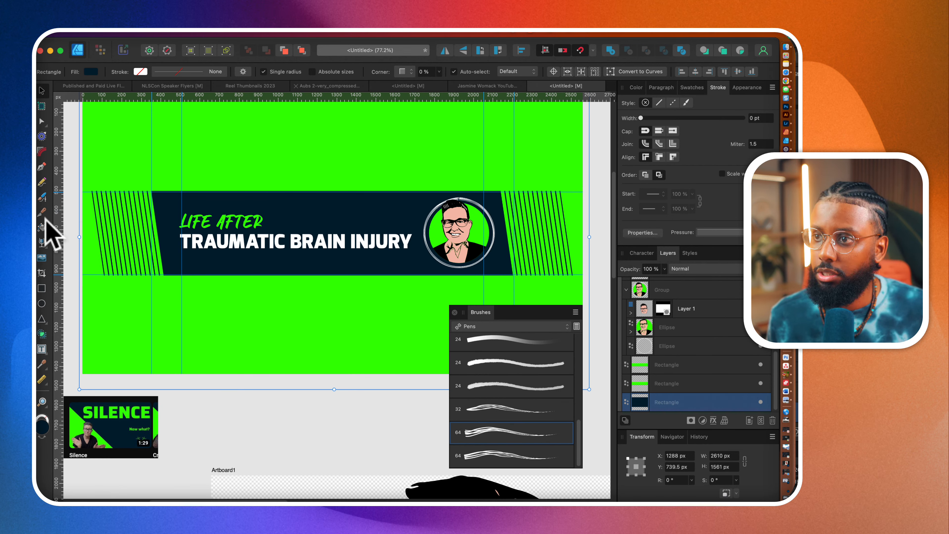
key("XF86MonBrightnessUp")
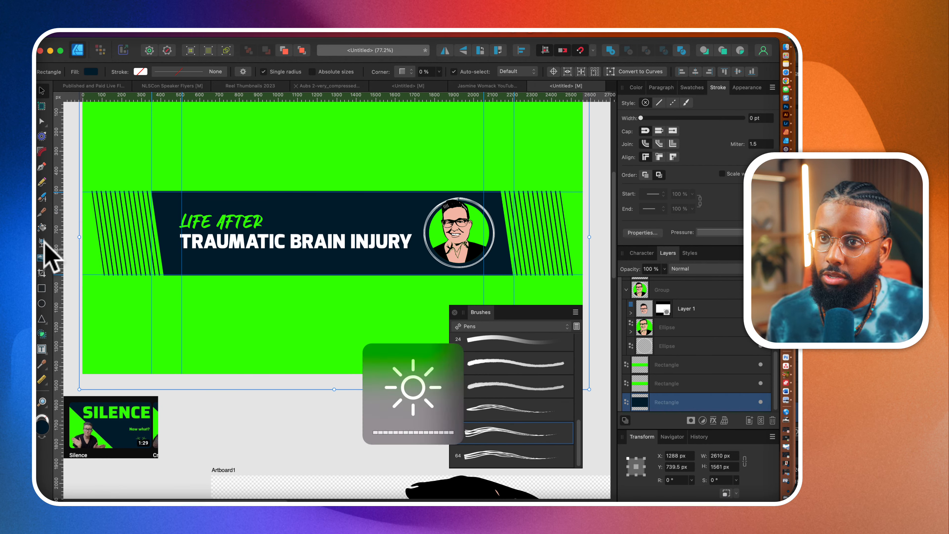
left_click(41, 238)
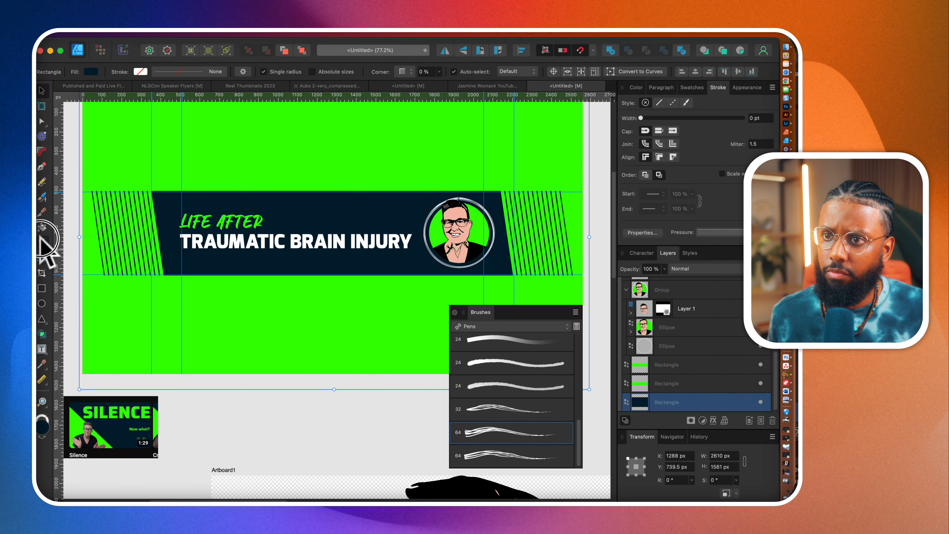
left_click(42, 243)
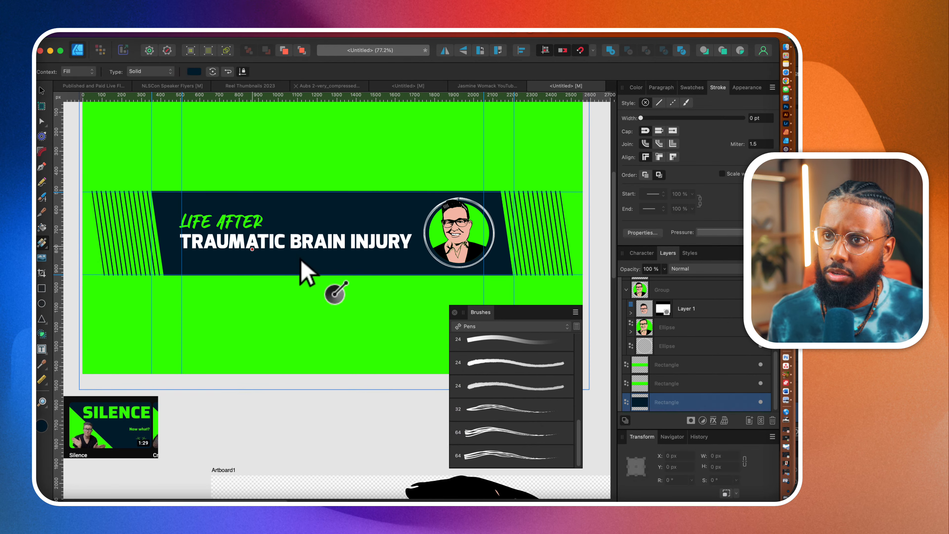
left_click_drag(459, 241, 302, 241)
left_click(227, 71)
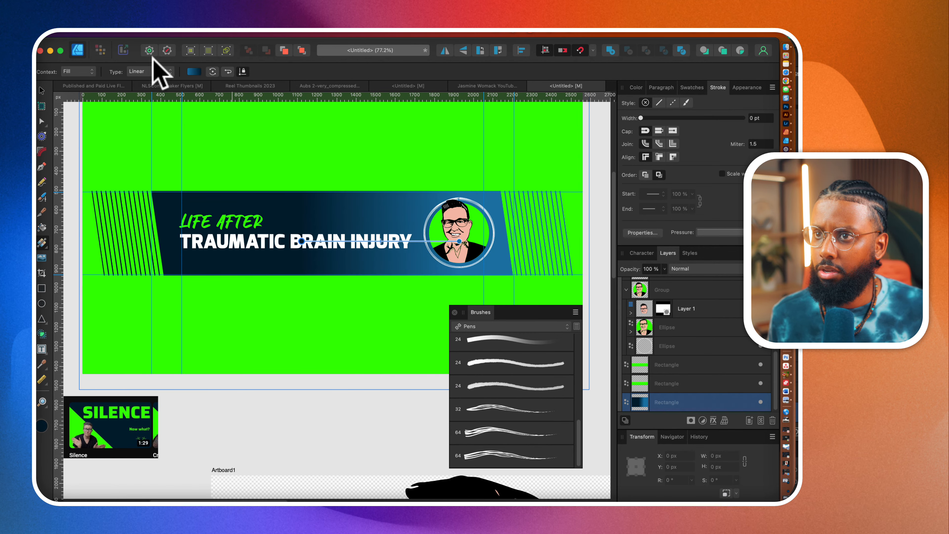
left_click(159, 71)
left_click(142, 82)
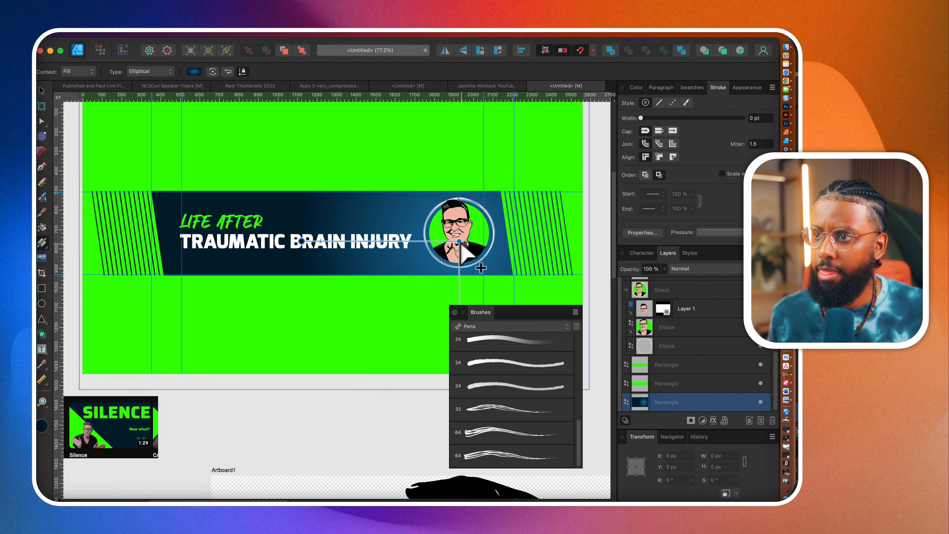
- Shift the background's elliptical gradient centre slightly upward behind the portrait and set its inner colour to muted blue 235773
left_click_drag(459, 242, 461, 231)
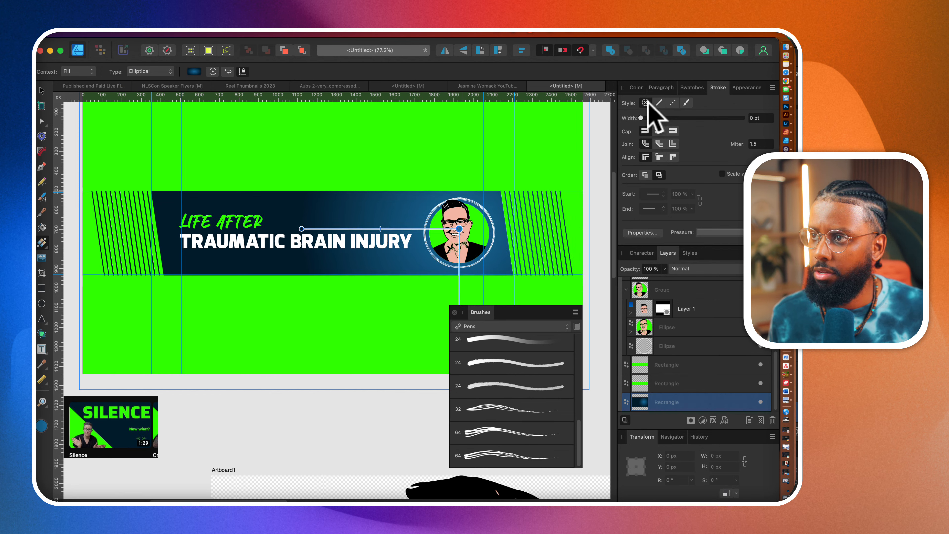
left_click(636, 88)
left_click_drag(660, 107, 170, 212)
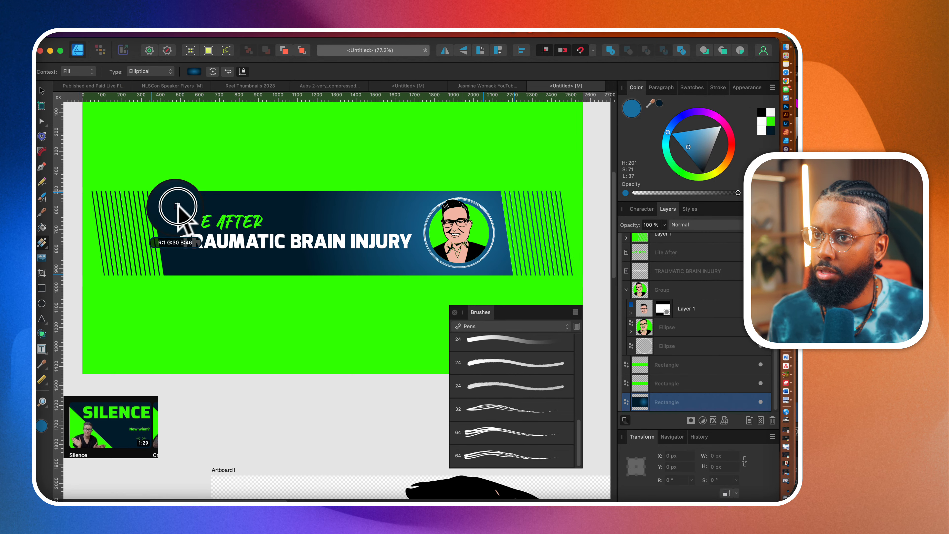
left_click(658, 103)
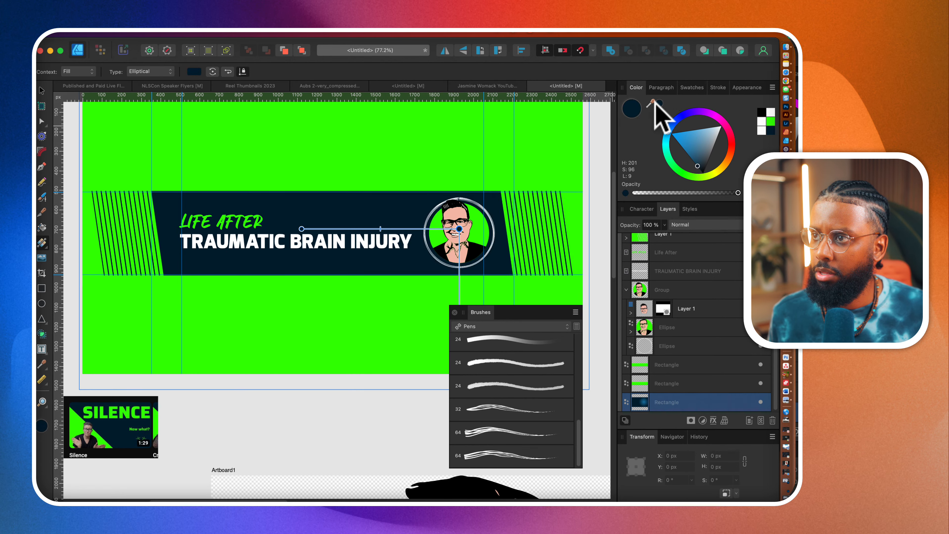
double_click(636, 108)
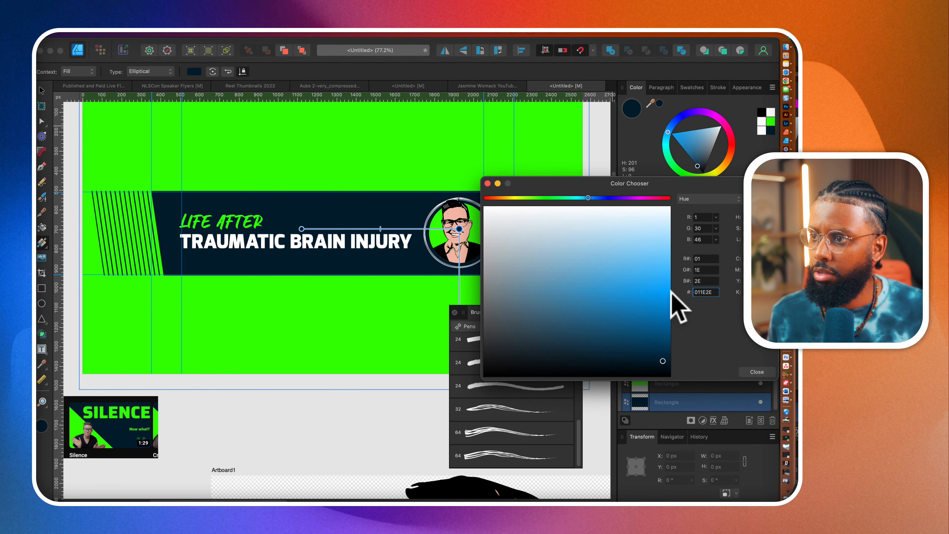
left_click_drag(629, 343, 583, 328)
scroll(411, 265, "right", 3)
scroll(358, 243, "right", 1)
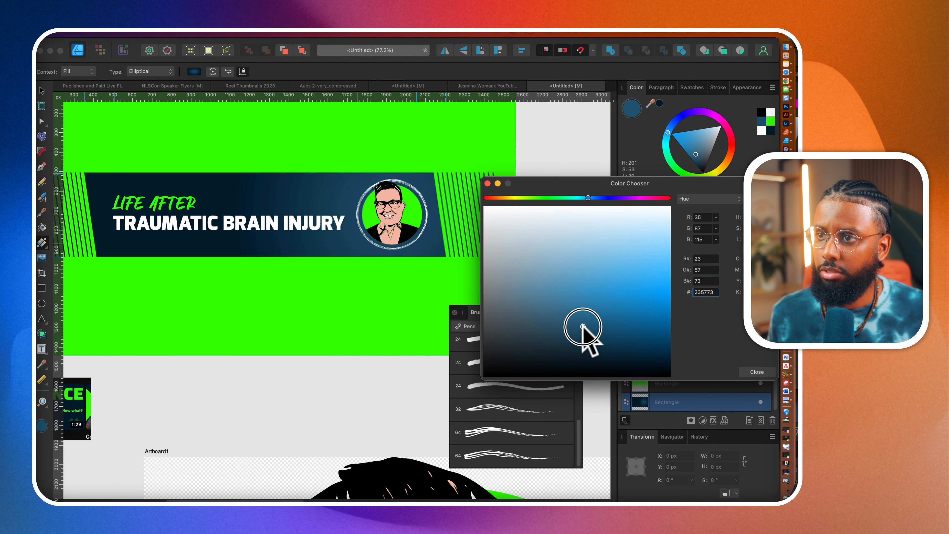
left_click(756, 372)
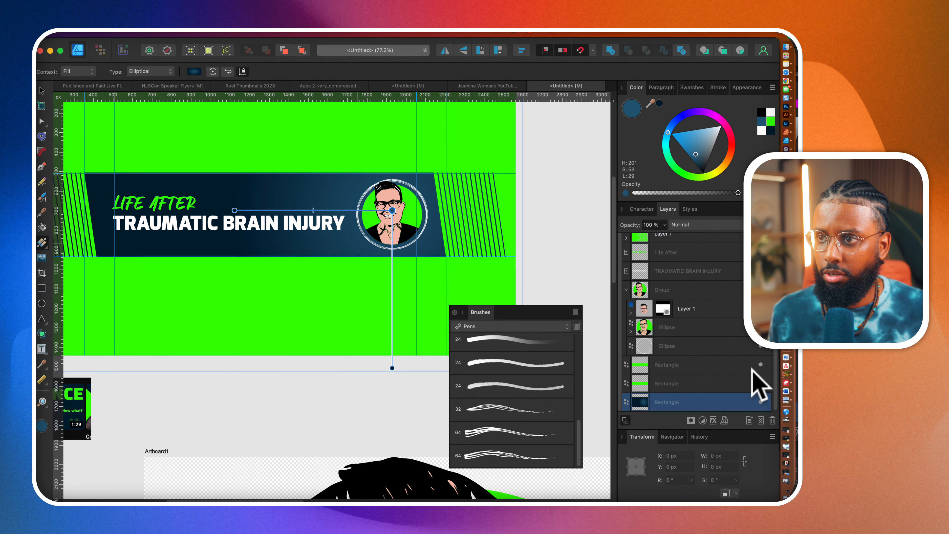
left_click(41, 91)
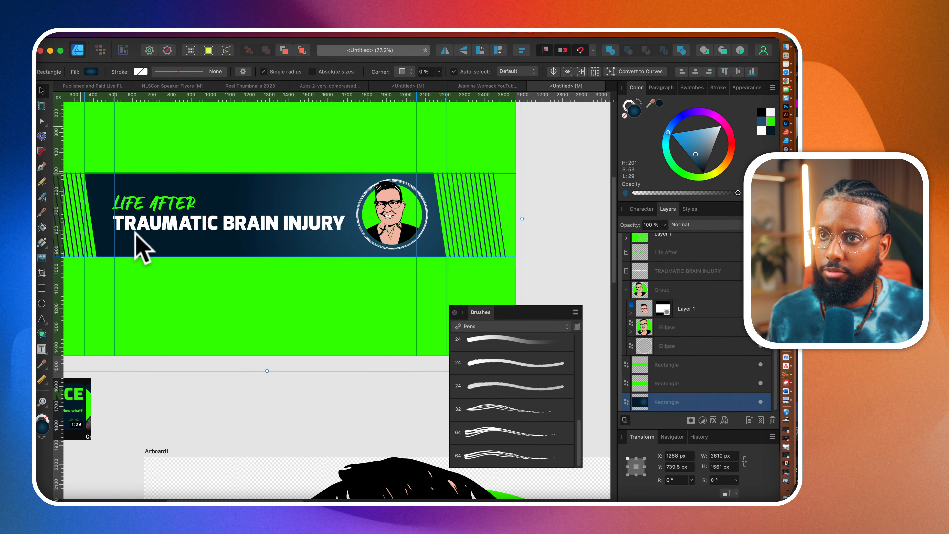
- Shrink the TRAUMATIC BRAIN INJURY headline proportionally to 1076 px wide, keeping its upper-left corner in place
scroll(271, 250, "left", 3)
left_click(257, 226)
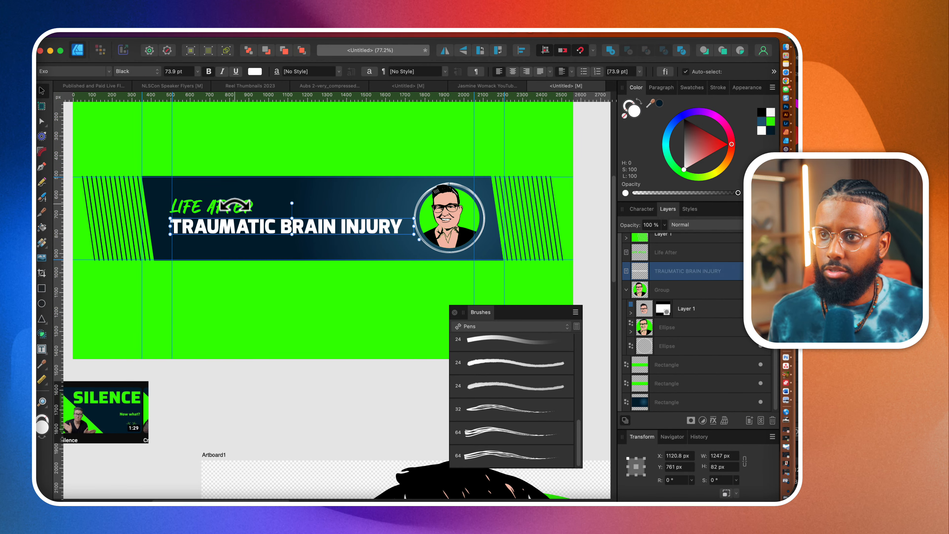
left_click_drag(417, 240, 383, 240)
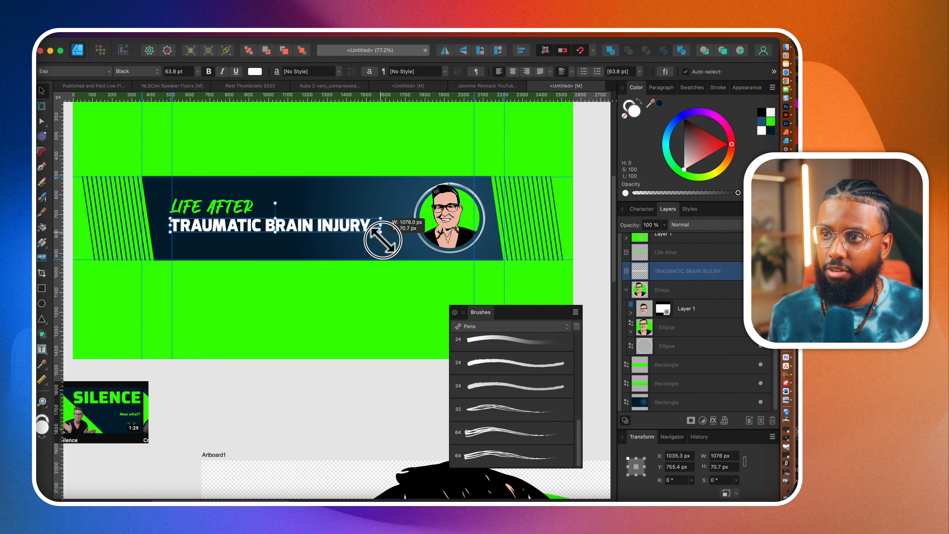
- Duplicate the TRAUMATIC BRAIN INJURY line directly below, set the copy to DemiBold and shrink it to 664 px wide
scroll(262, 256, "left", 3)
scroll(262, 257, "down", 2)
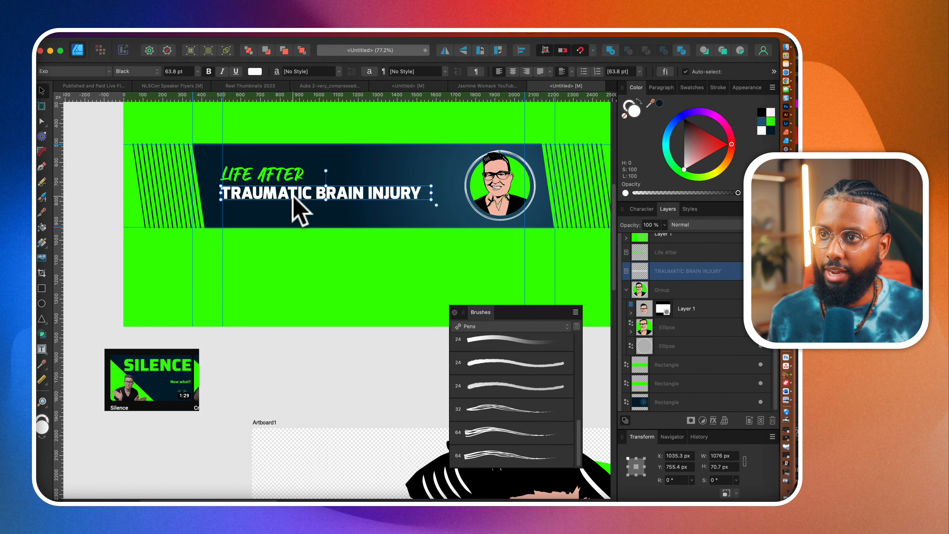
left_click_drag(293, 194, 293, 212)
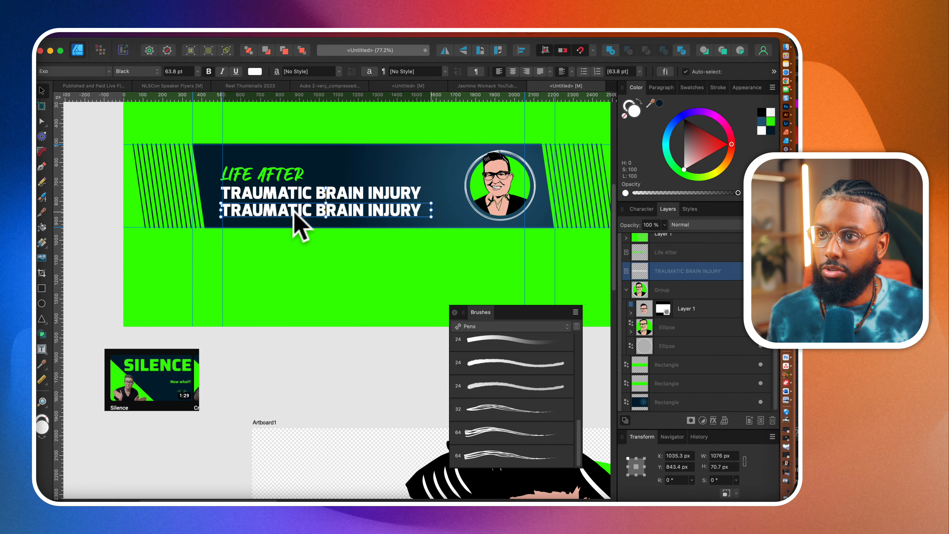
left_click(141, 73)
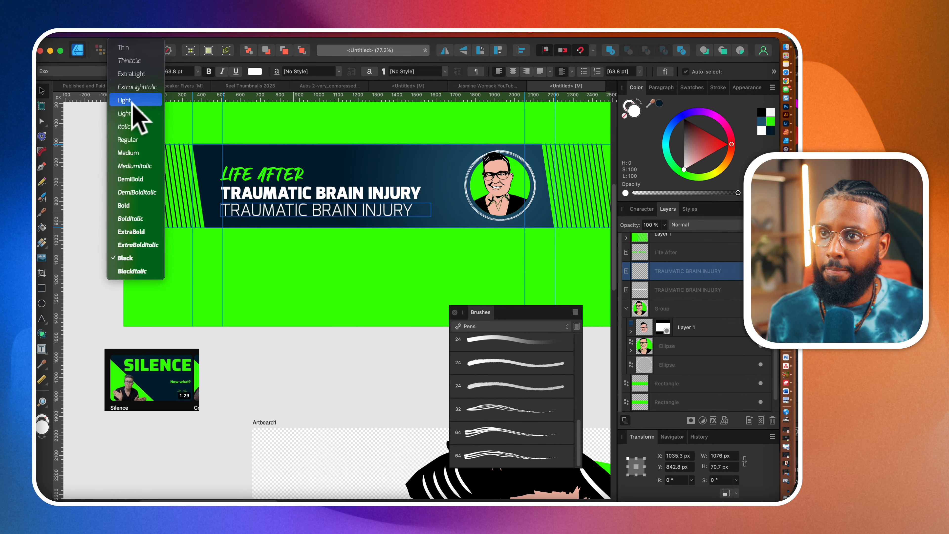
left_click(127, 179)
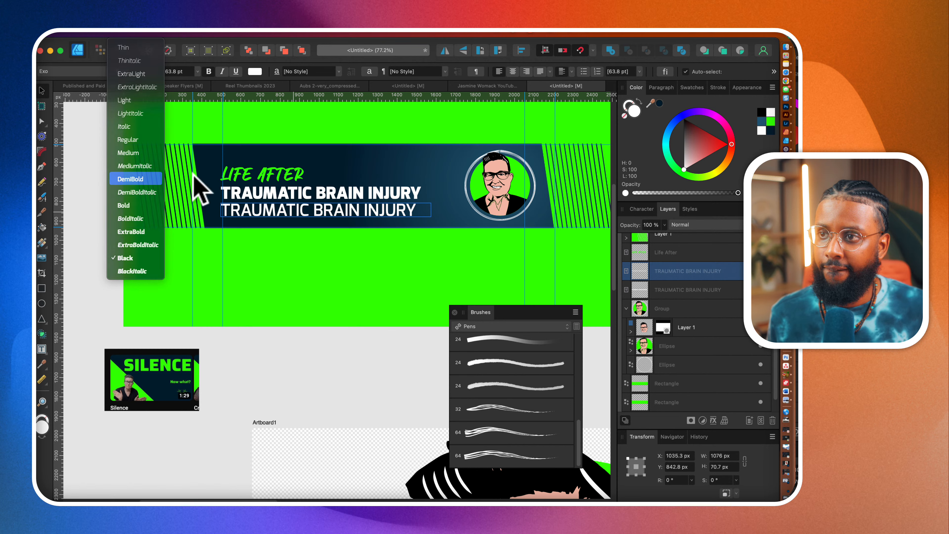
left_click_drag(432, 216, 387, 219)
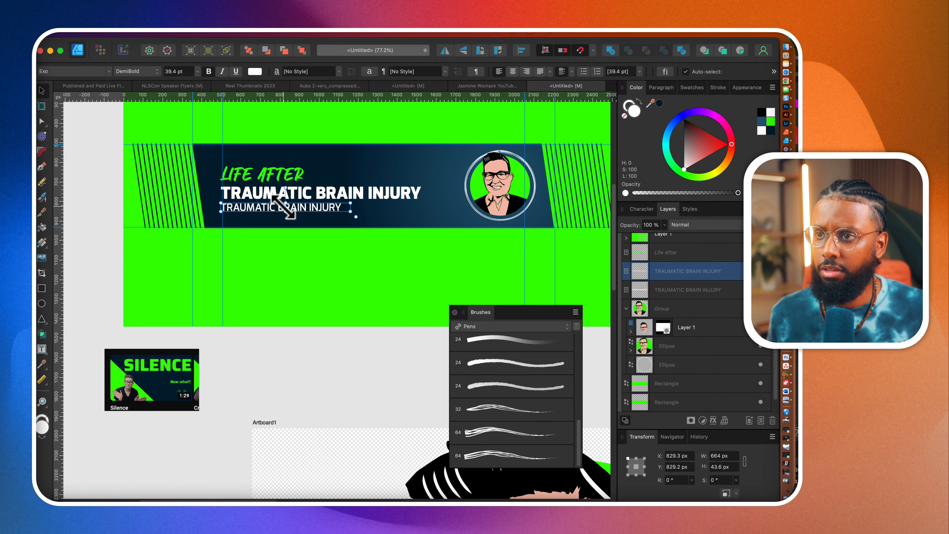
- Move the smaller text copy beneath the end of the headline, toward the portrait, at about X 1396 px, Y 846 px
scroll(283, 206, "up", 5)
left_click_drag(282, 206, 283, 215)
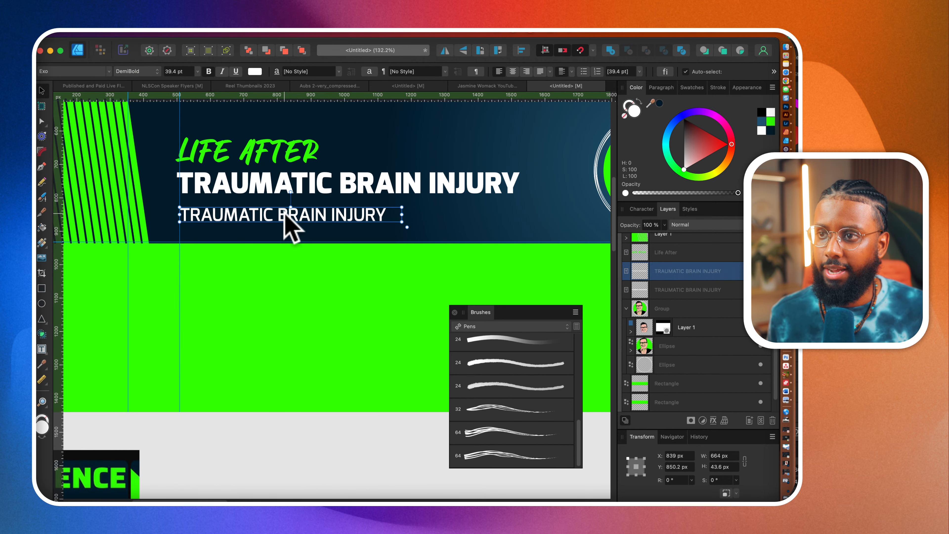
scroll(284, 211, "right", 3)
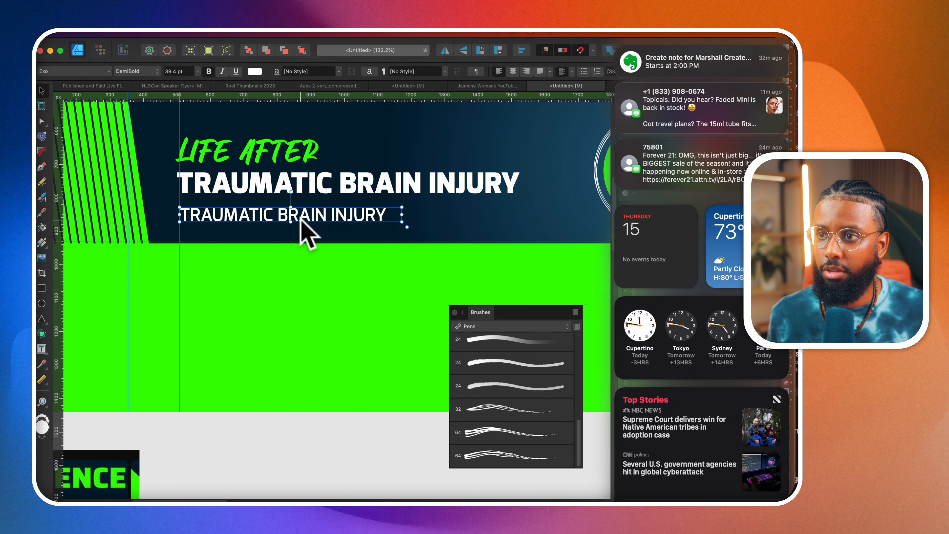
scroll(300, 218, "left", 3)
scroll(300, 218, "left", 5)
scroll(301, 219, "right", 8)
left_click_drag(180, 201, 365, 206)
scroll(364, 205, "left", 4)
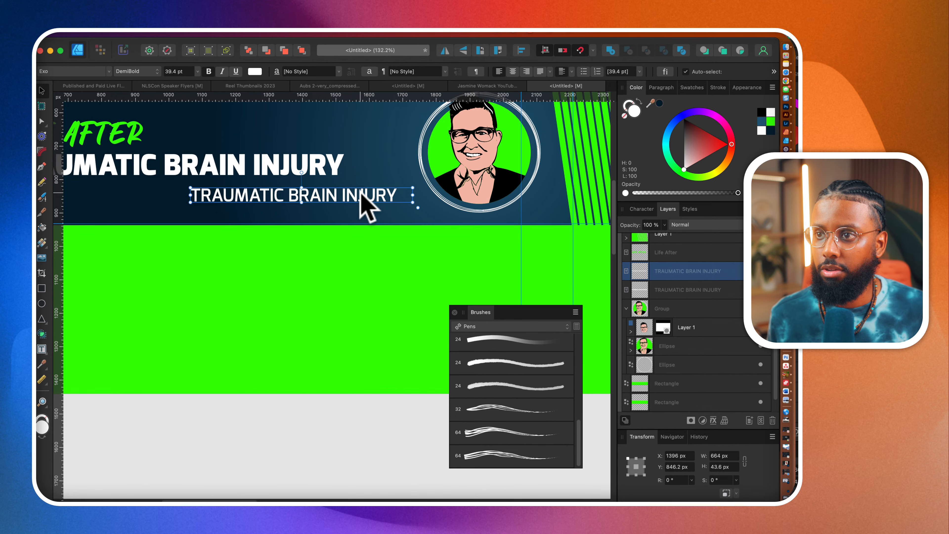
scroll(383, 136, "left", 2)
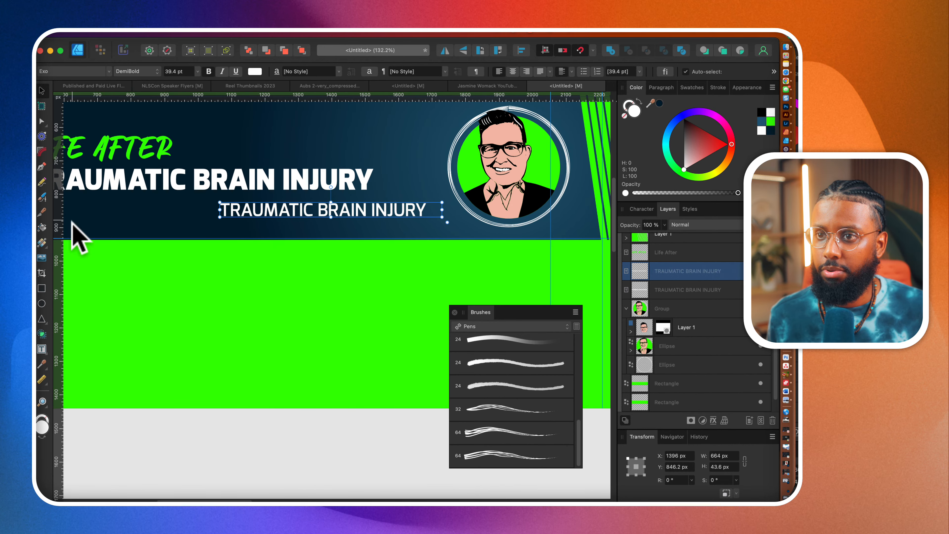
- Draw a rectangle about 623 × 66 px under the headline, filled bright green with no stroke and 25% rounded corners
left_click(41, 288)
mouse_move(196, 193)
left_mouse_down()
mouse_move(356, 221)
mouse_move(405, 217)
left_mouse_up()
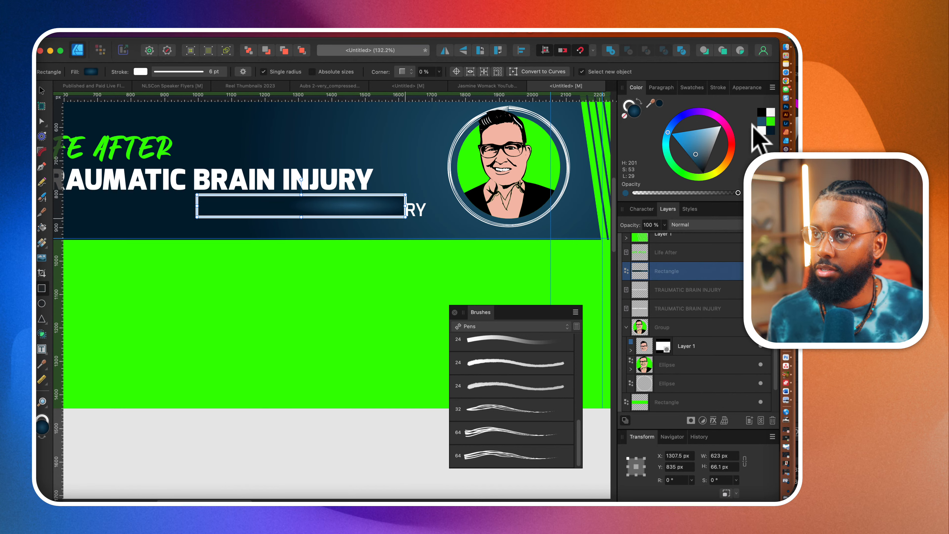
left_click(771, 121)
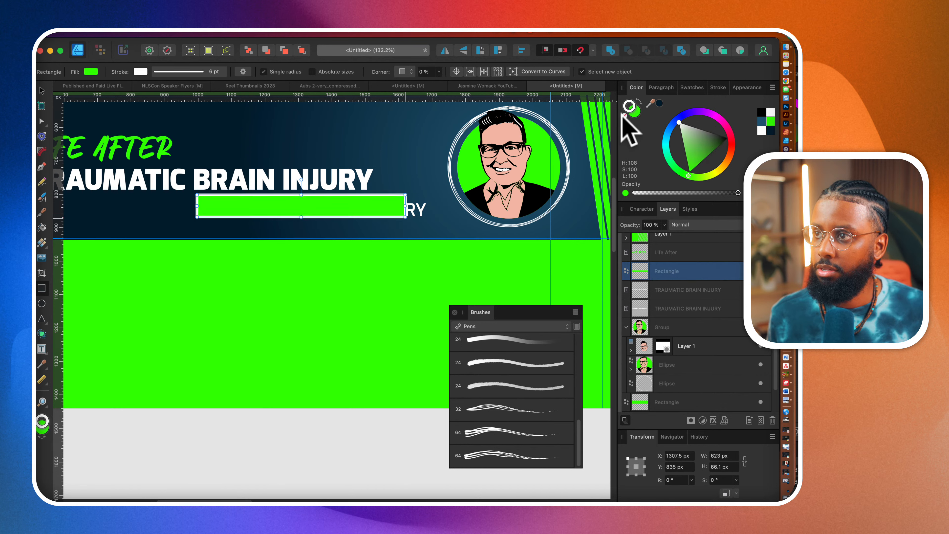
left_click(624, 115)
left_click(405, 71)
left_click(411, 82)
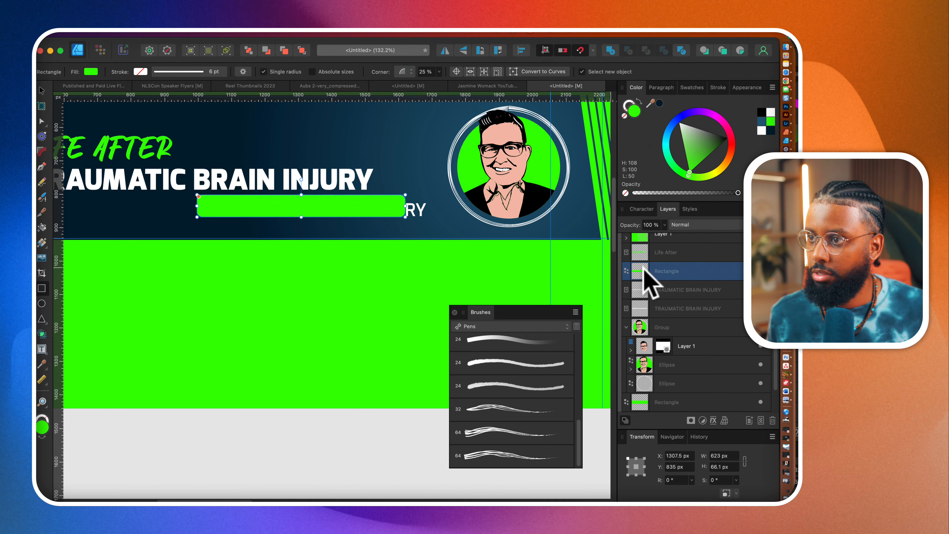
- Bring the small text copy above the green rounded rectangle, shrink it to 472 px wide and colour it navy
scroll(643, 273, "up", 2)
left_click(663, 326)
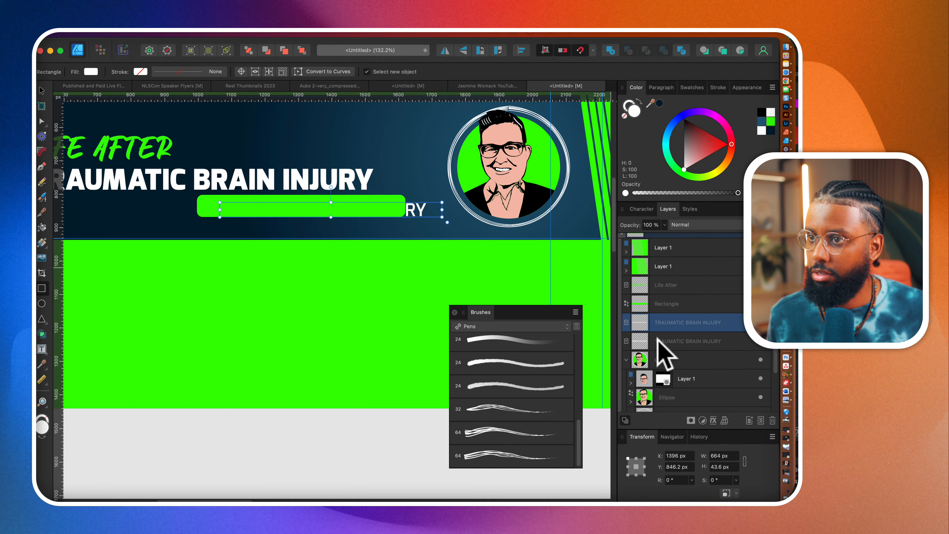
left_click_drag(655, 331, 659, 303)
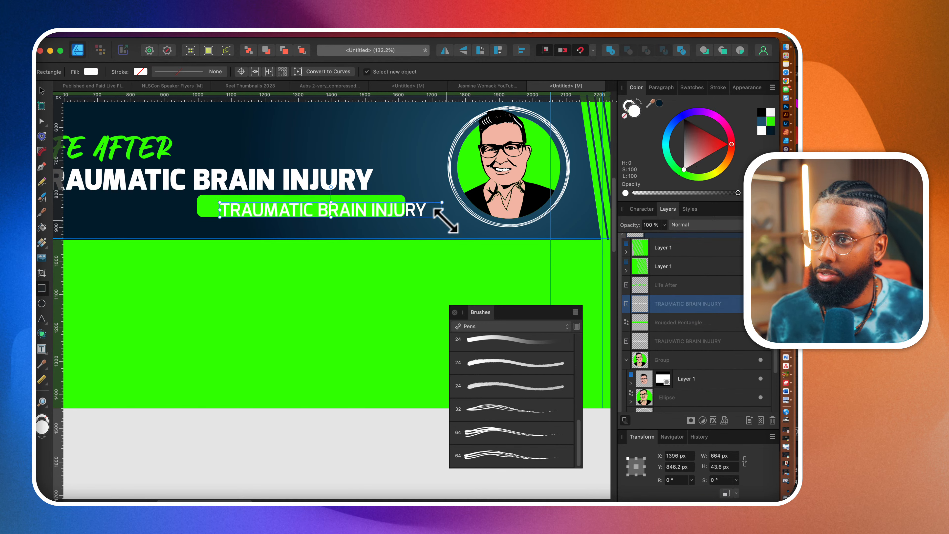
left_click_drag(433, 209, 368, 209)
left_click(659, 103)
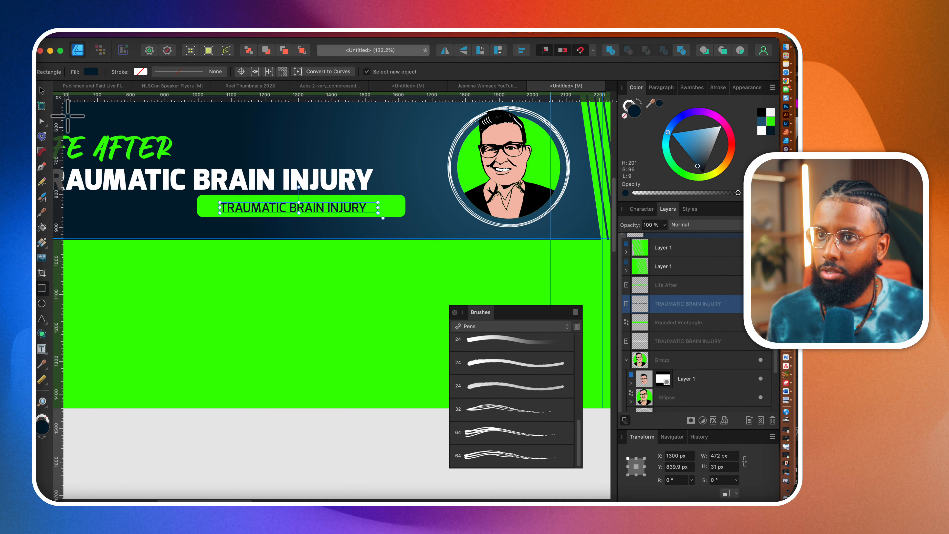
- Set the small text to ExtraBold, fit it within the green label and replace its wording with NEW VIDEOS WEEKLY!
left_click(41, 90)
left_click(139, 71)
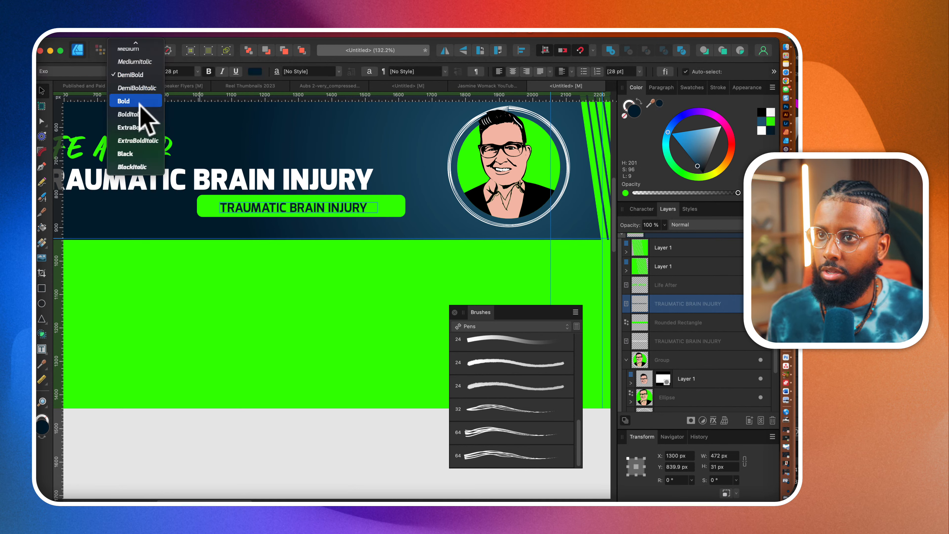
left_click(139, 127)
left_click_drag(323, 210, 404, 205)
double_click(383, 206)
type("NEW VIDEOS WEEKLY!")
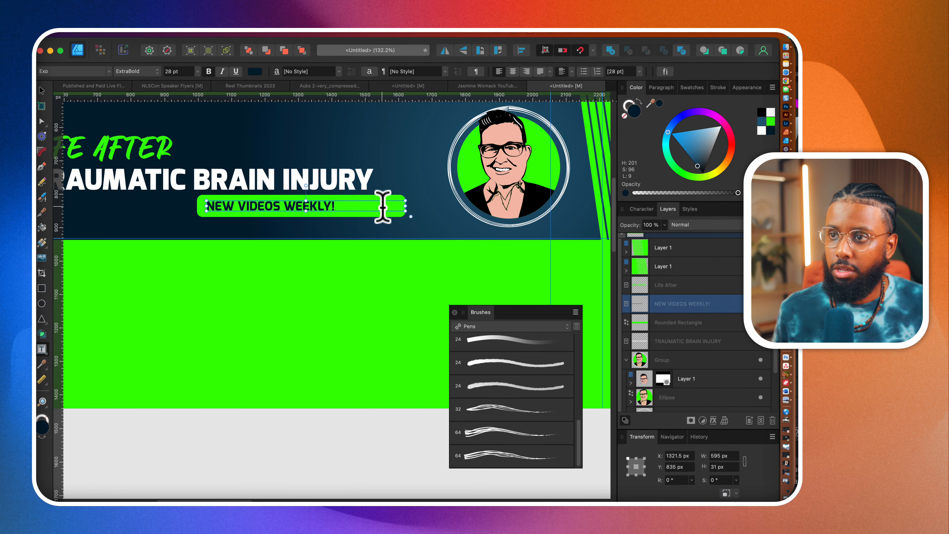
- Set the tracking of the NEW VIDEOS WEEKLY! text to 283 ‰ so it spans the green label
key("super+a")
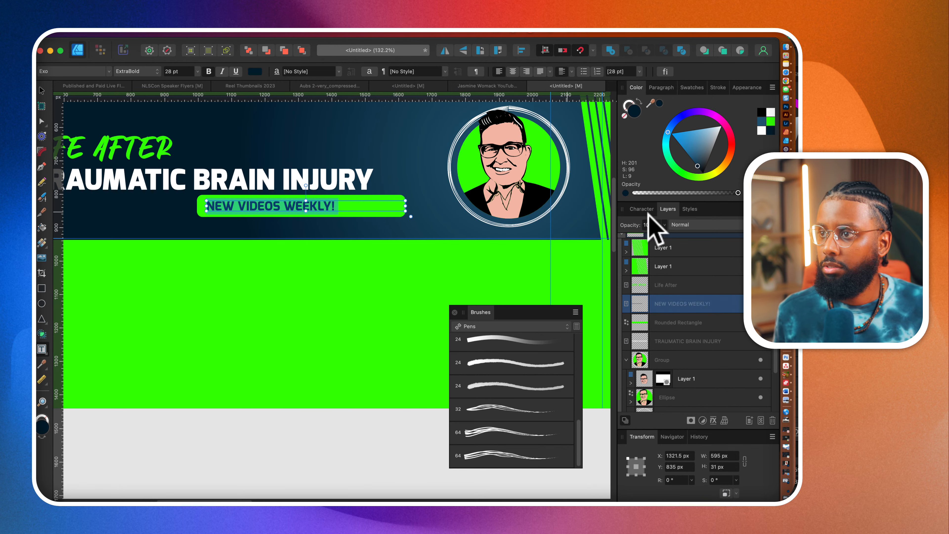
left_click(642, 209)
left_click(647, 329)
type("200")
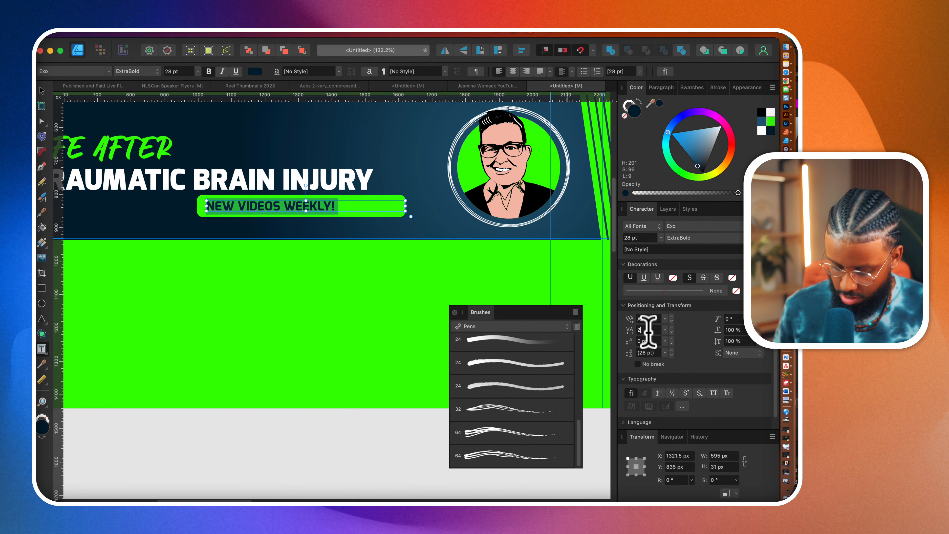
key("Return")
left_click(400, 207)
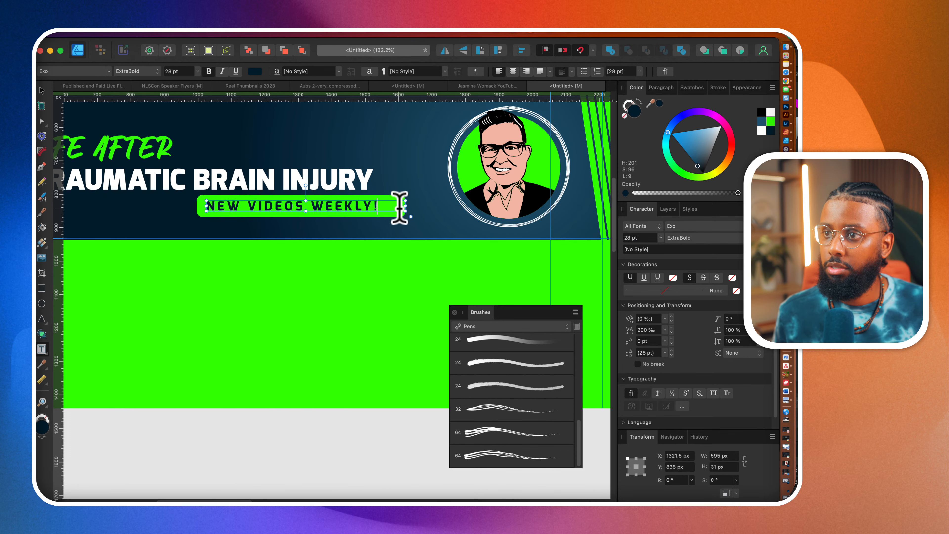
key("super+a")
left_click(650, 329)
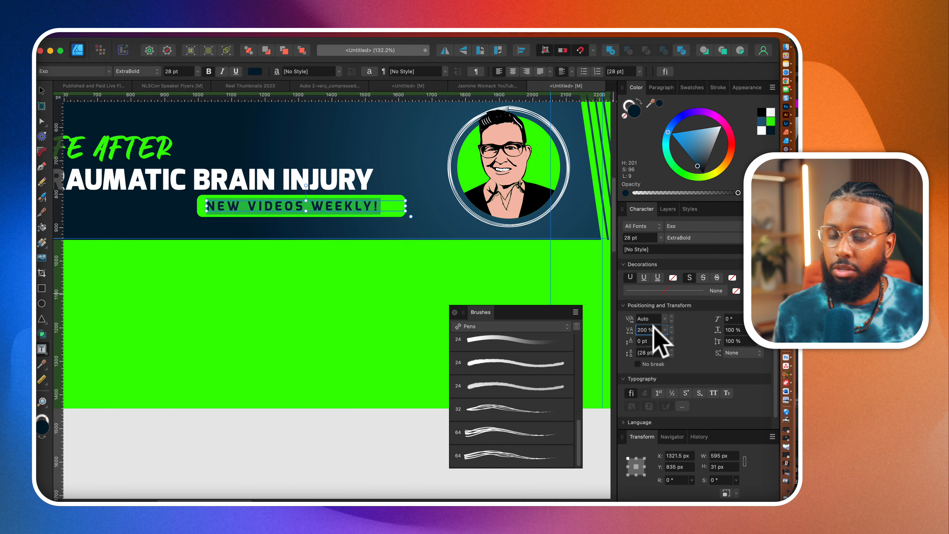
scroll(653, 326, "up", 15)
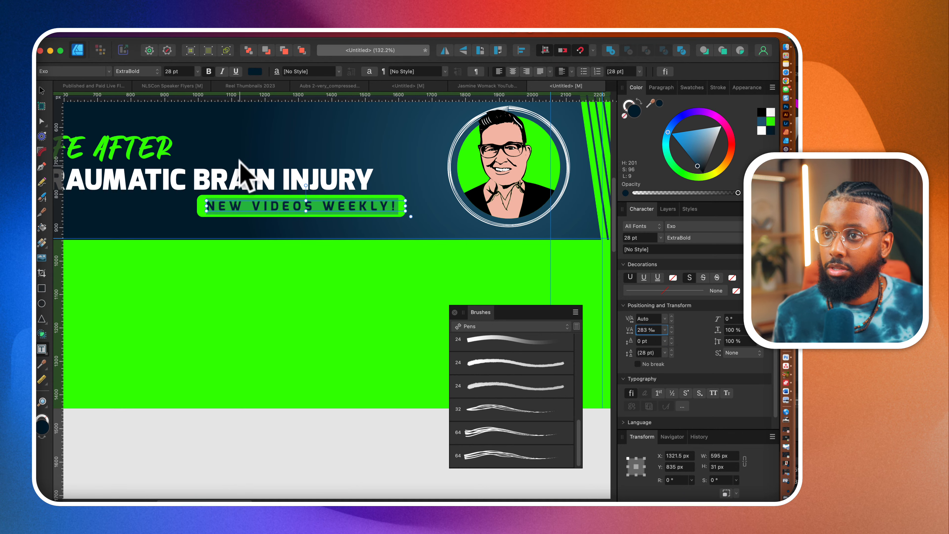
key("Escape")
- Scale the green label and its NEW VIDEOS WEEKLY! text together down to 531.5 × 56.4 px
scroll(276, 205, "up", 3)
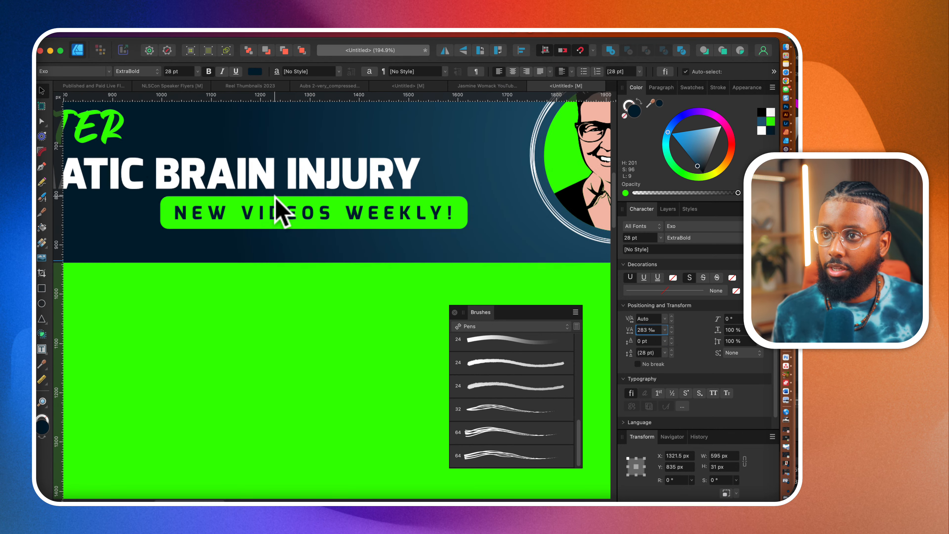
left_click(278, 198, "shift")
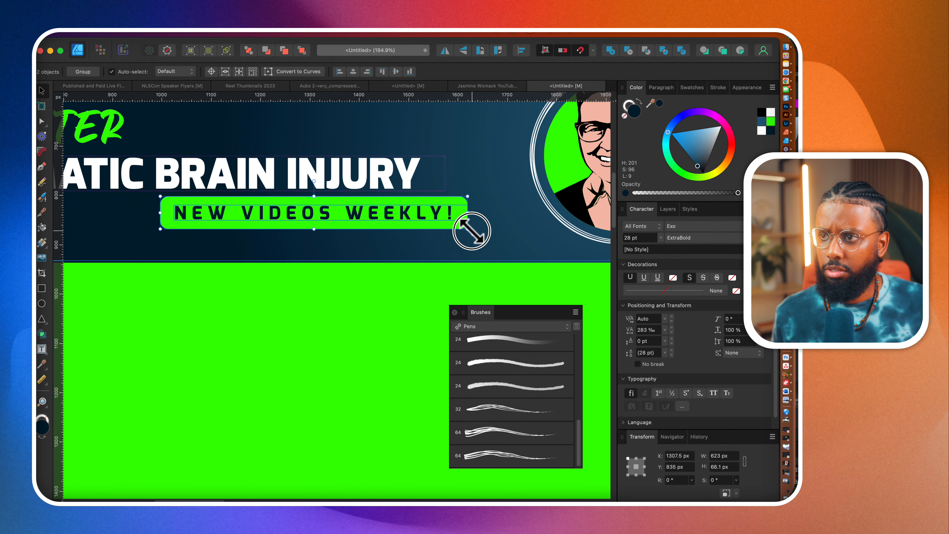
left_click_drag(468, 228, 409, 221)
scroll(445, 232, "down", 5)
scroll(440, 230, "up", 3)
scroll(411, 224, "down", 5)
left_click(392, 185)
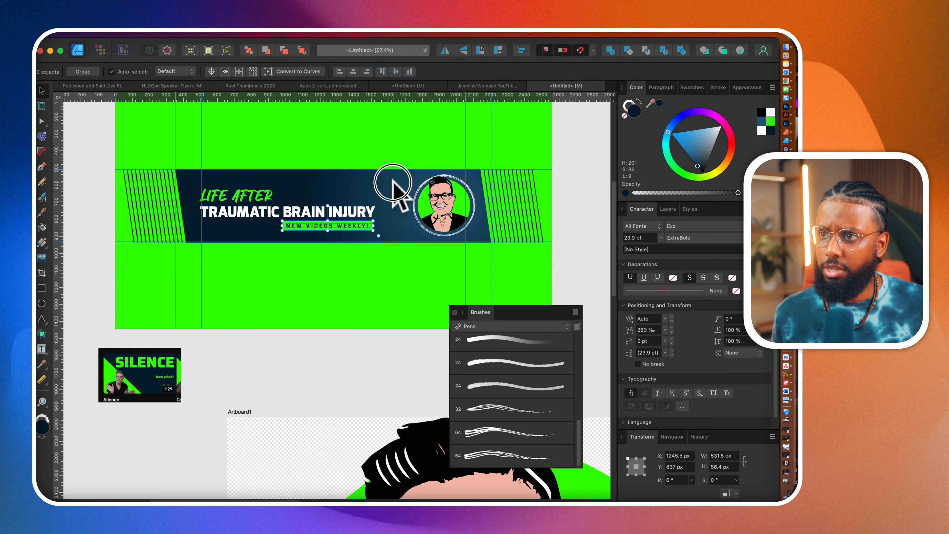
scroll(318, 189, "up", 2)
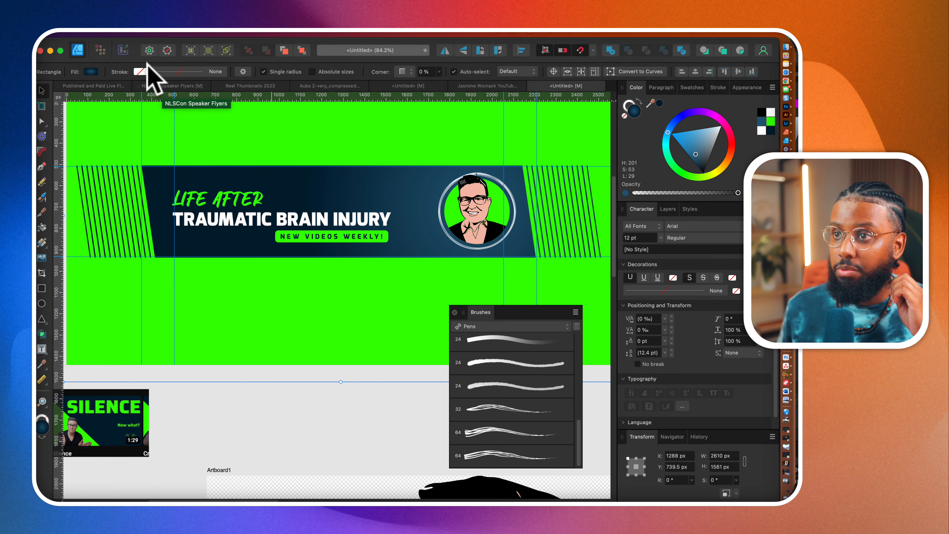
- Open the recently used Thumbnail.afdesign document alongside the banner
left_click(131, 36)
mouse_move(150, 83)
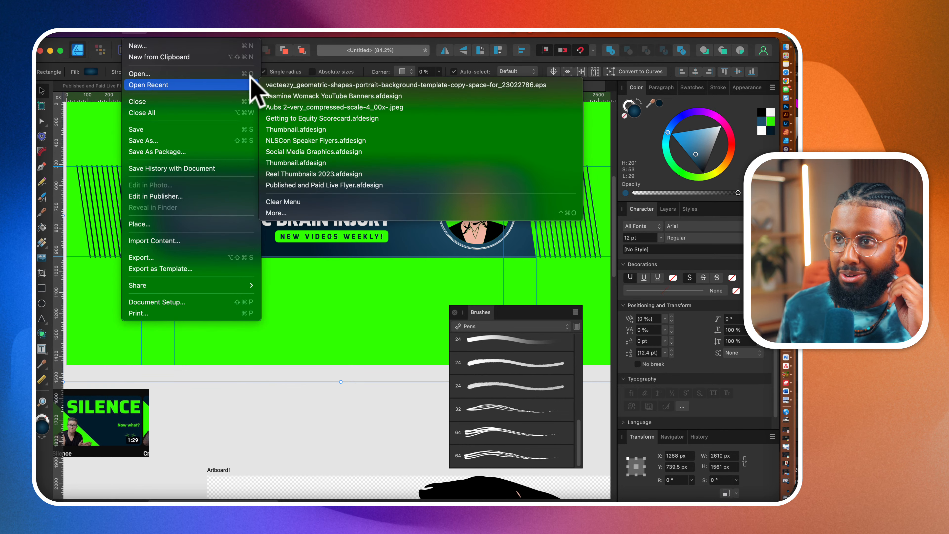
left_click(299, 130)
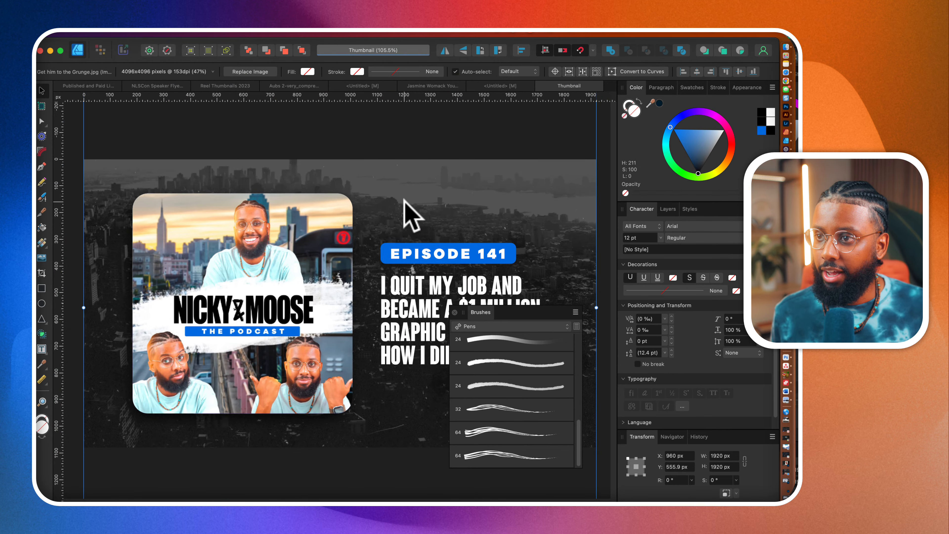
scroll(411, 215, "down", 5)
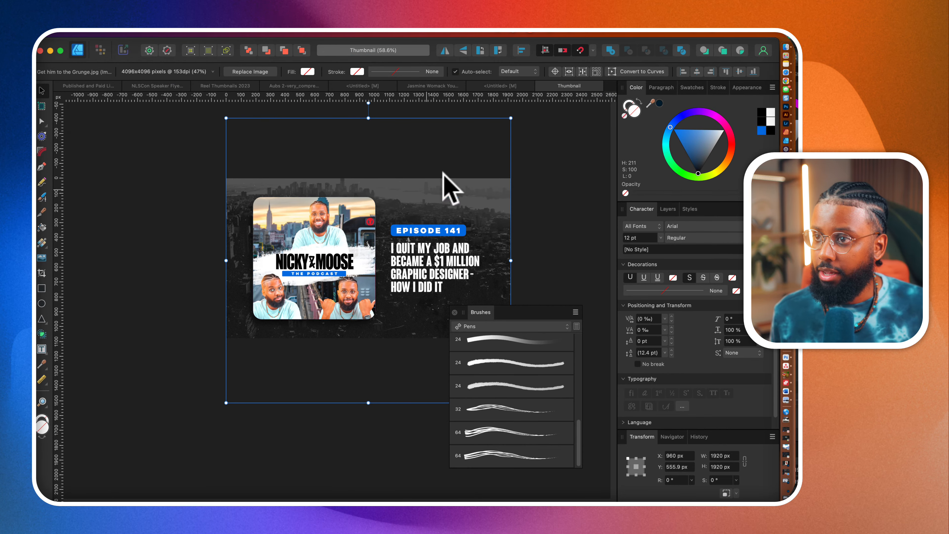
left_click(504, 84)
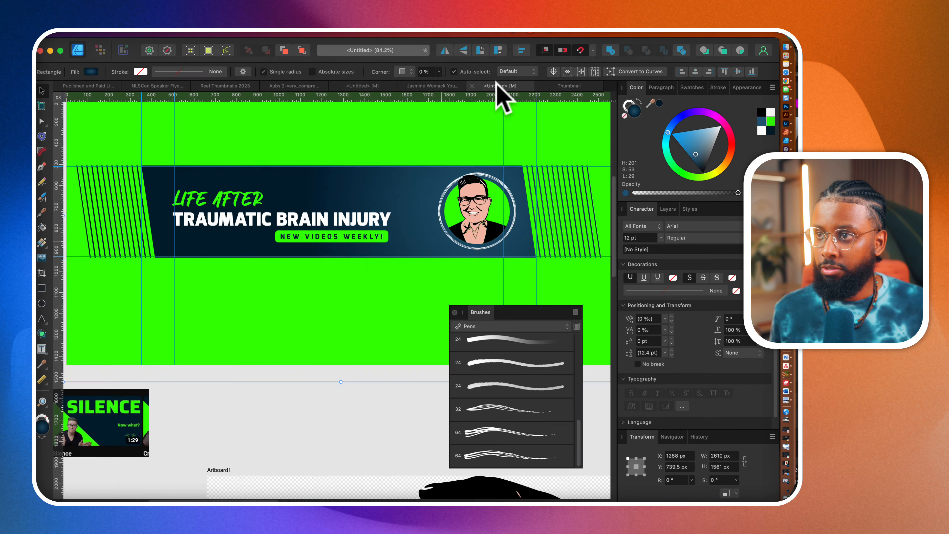
left_click(568, 87)
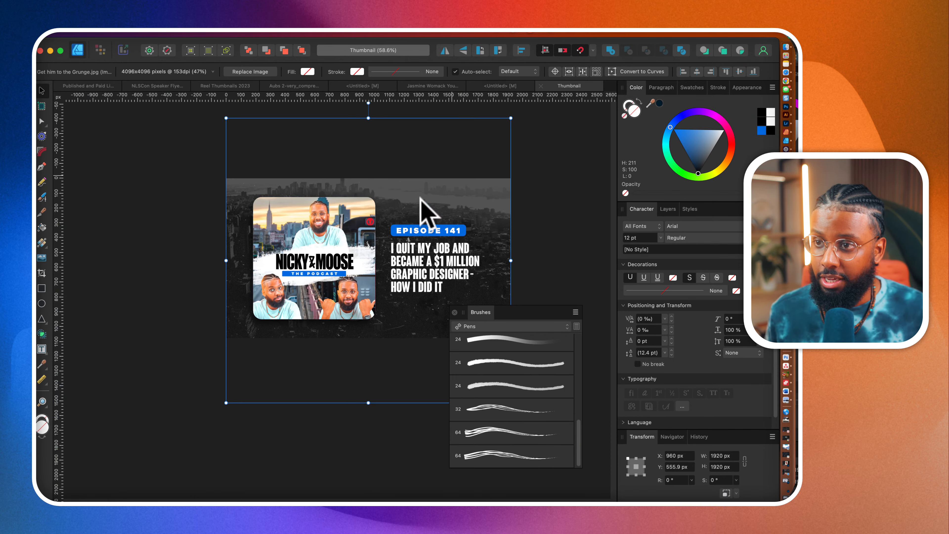
scroll(318, 307, "up", 3)
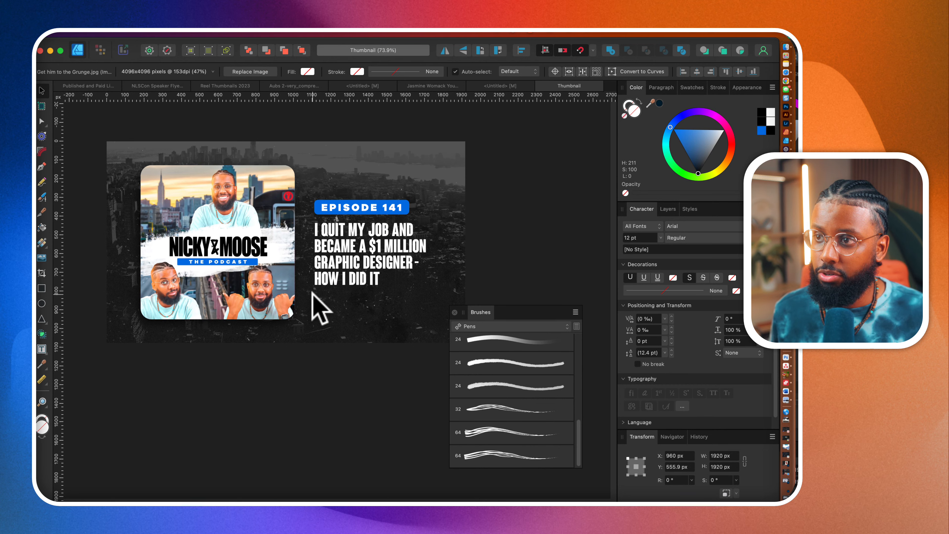
- Copy the Get him to the Grunge.jpg background from the thumbnail and paste it into the topmost Layer 1 of JW-YouTube Cover 2
right_click(317, 273)
left_click(251, 241)
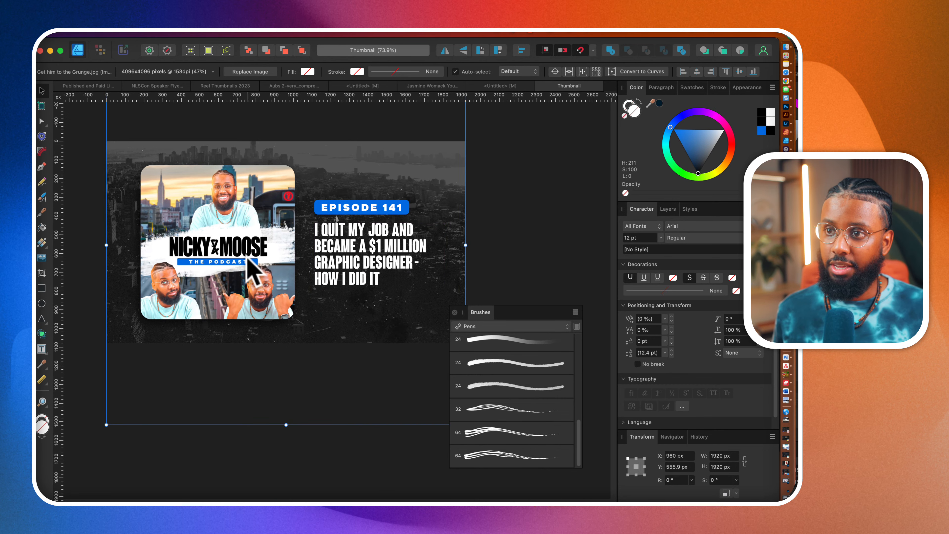
scroll(246, 258, "up", 5)
scroll(246, 259, "left", 2)
scroll(248, 270, "up", 2)
scroll(248, 269, "right", 1)
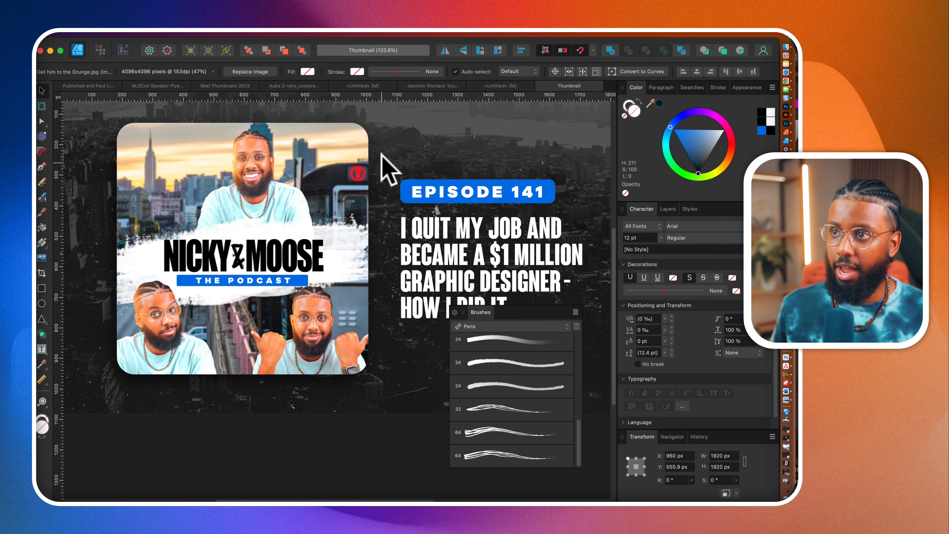
left_click(504, 86)
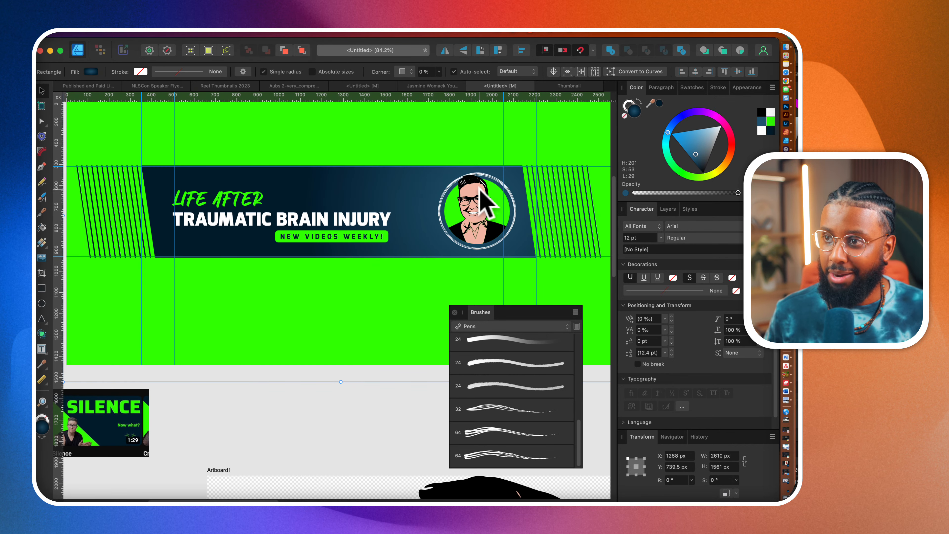
left_click(669, 208)
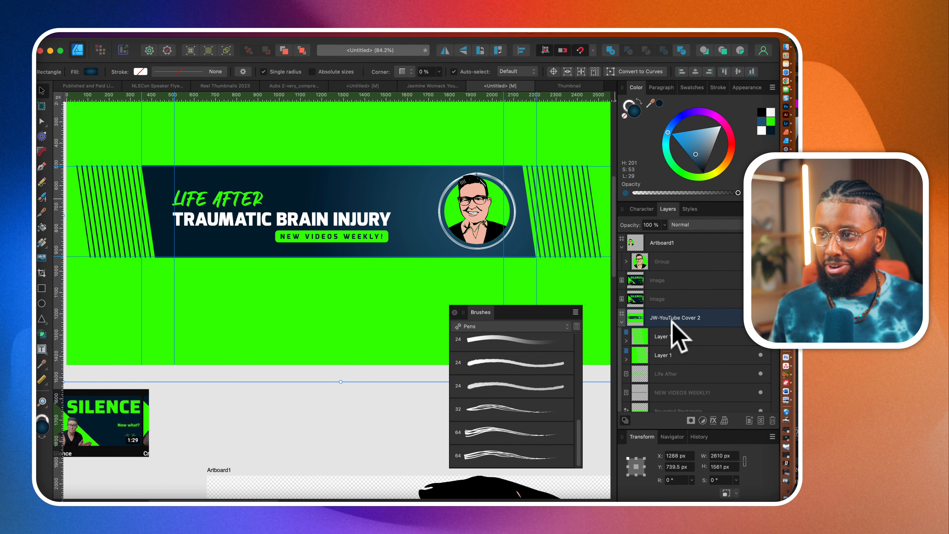
left_click(667, 338)
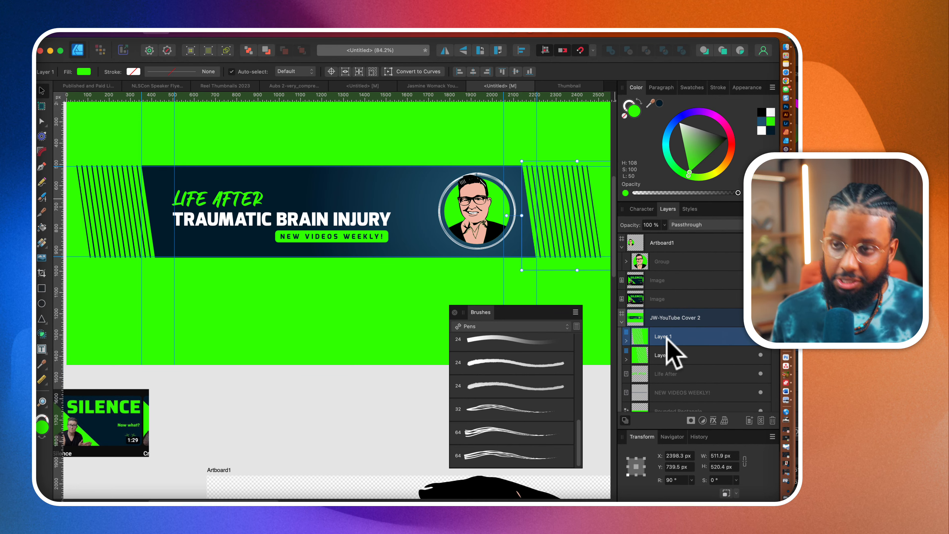
key("super+v")
scroll(411, 292, "down", 3)
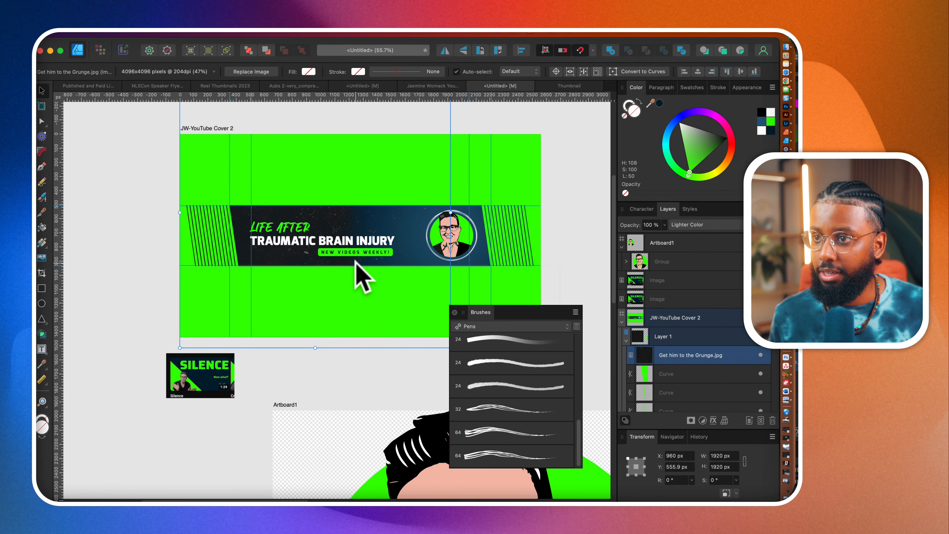
scroll(355, 262, "up", 3)
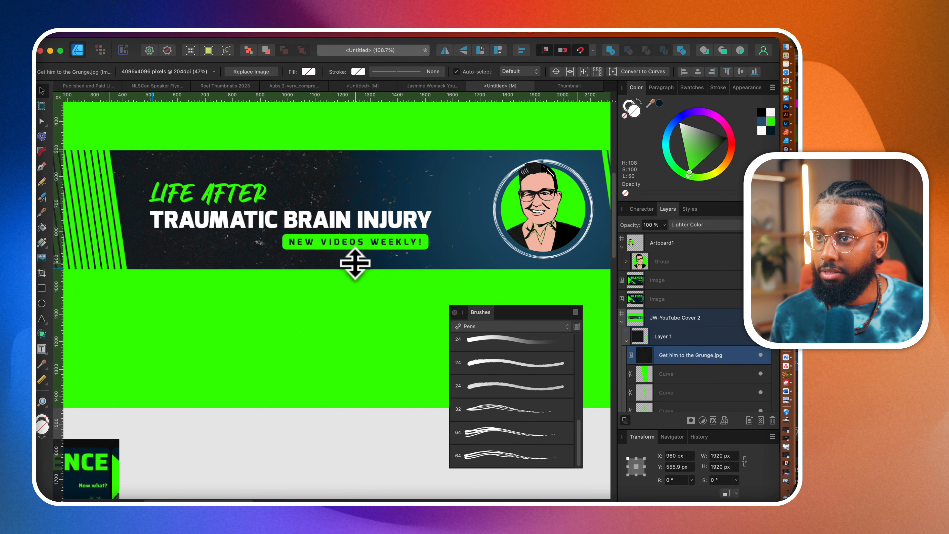
- Set the grunge texture's blend mode to Screen and enlarge it to 2409 × 2409 px across the banner
left_click(701, 224)
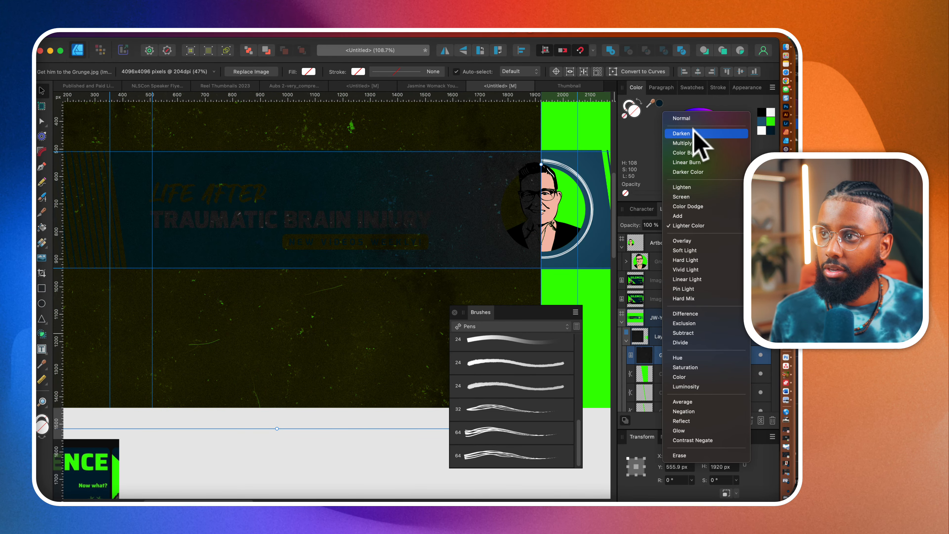
left_click(685, 197)
scroll(314, 286, "down", 5)
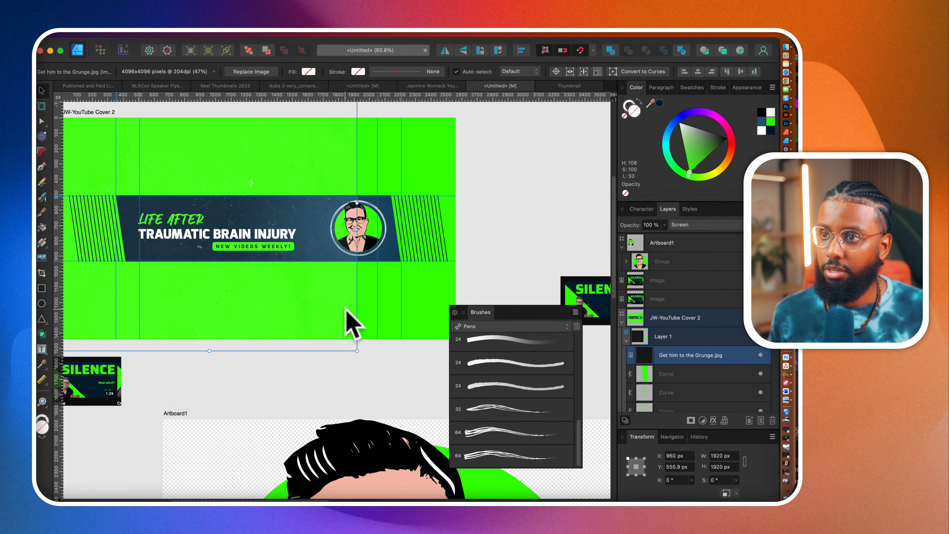
left_click_drag(357, 349, 432, 392)
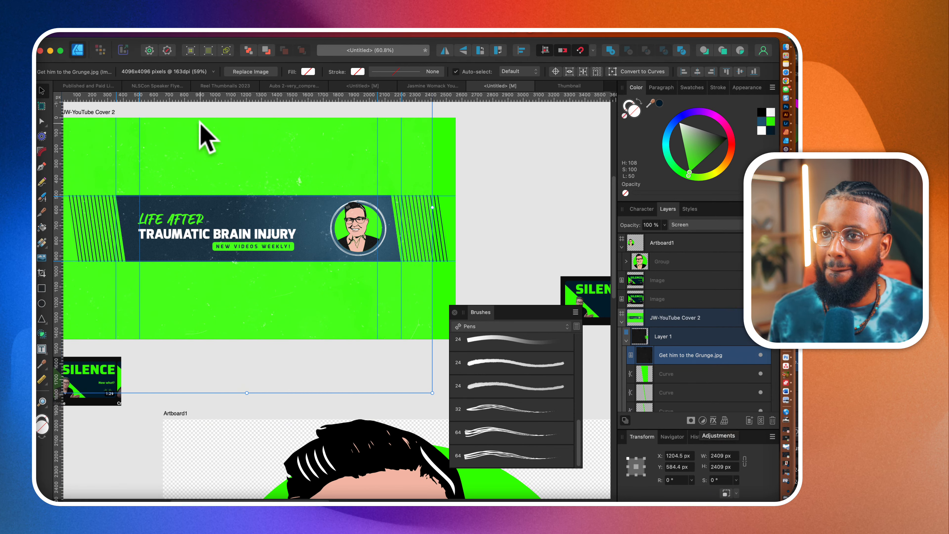
- Begin placing an image file and browse to the Grunge Textures in the Resources folder
left_click(133, 33)
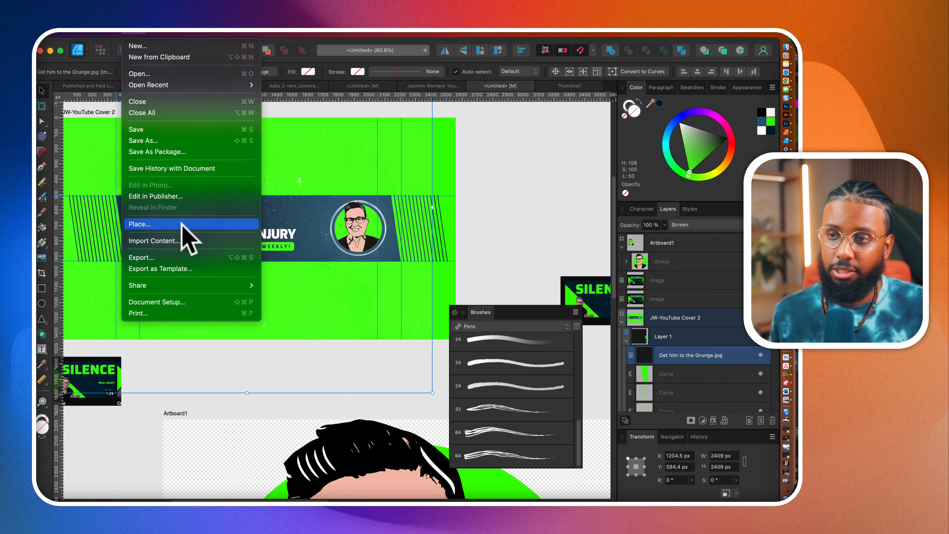
left_click(186, 238)
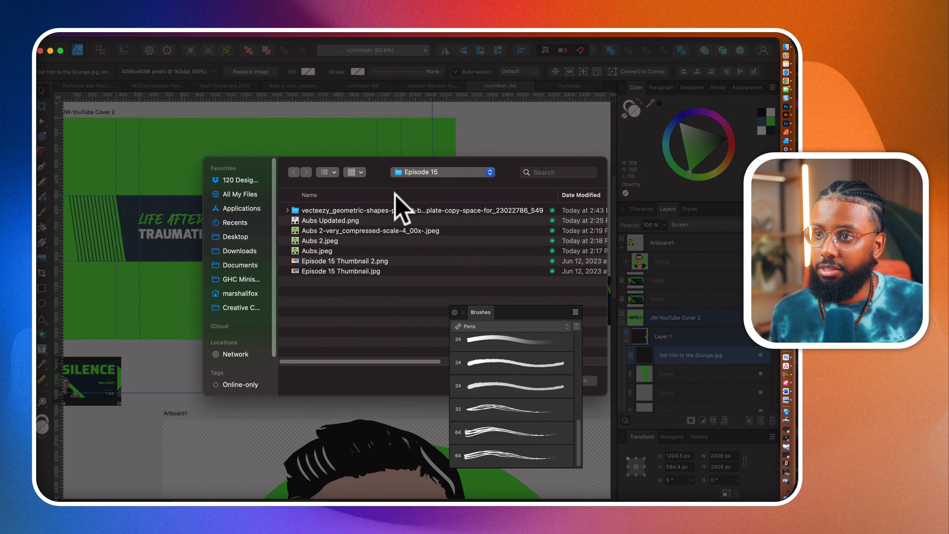
left_click(237, 177)
double_click(318, 281)
scroll(337, 270, "down", 1)
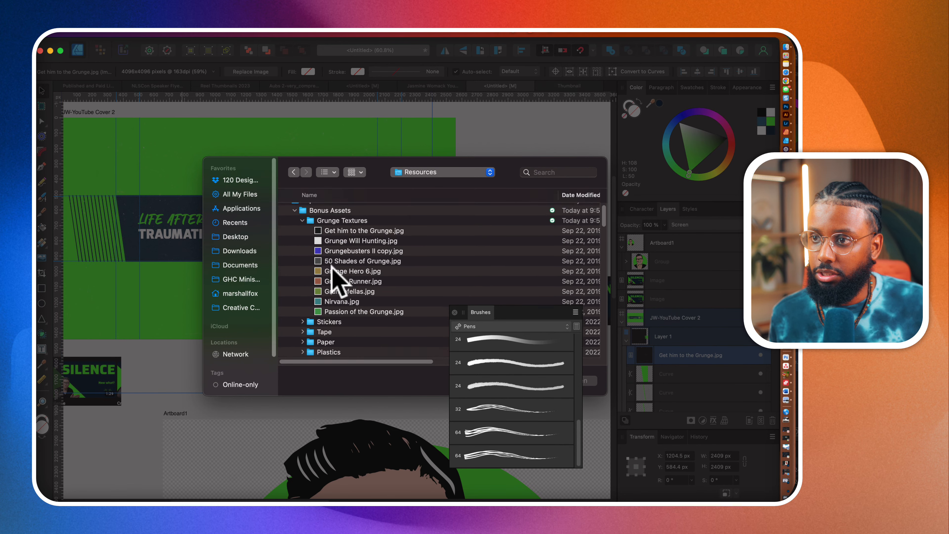
- Preview Grungebusters II copy.jpg, 50 Shades of Grunge.jpg and the paper textures as candidates for the banner
left_click(341, 250)
key("space")
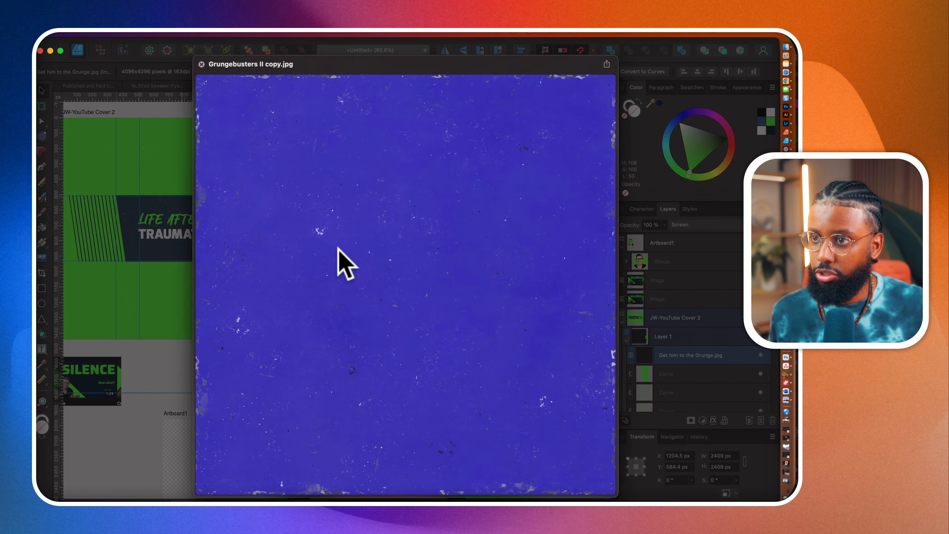
key("space")
left_click(340, 263)
key("space")
key("space")
scroll(344, 273, "down", 10)
left_click(345, 287)
key("space")
key("space")
- Make all the paper PNG files, paper-1 to paper-9, available offline
scroll(346, 280, "down", 5)
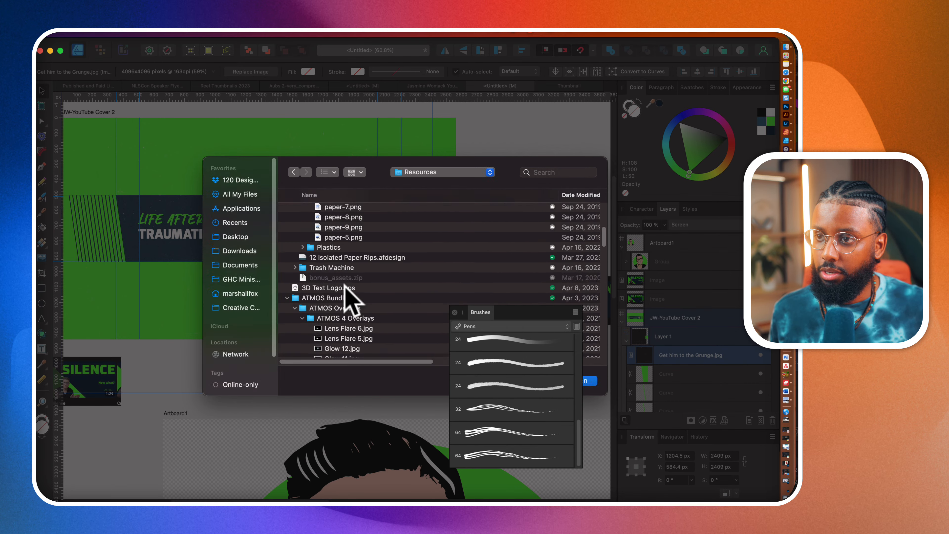
scroll(348, 258, "up", 2)
left_click(346, 239, "shift")
right_click(346, 239)
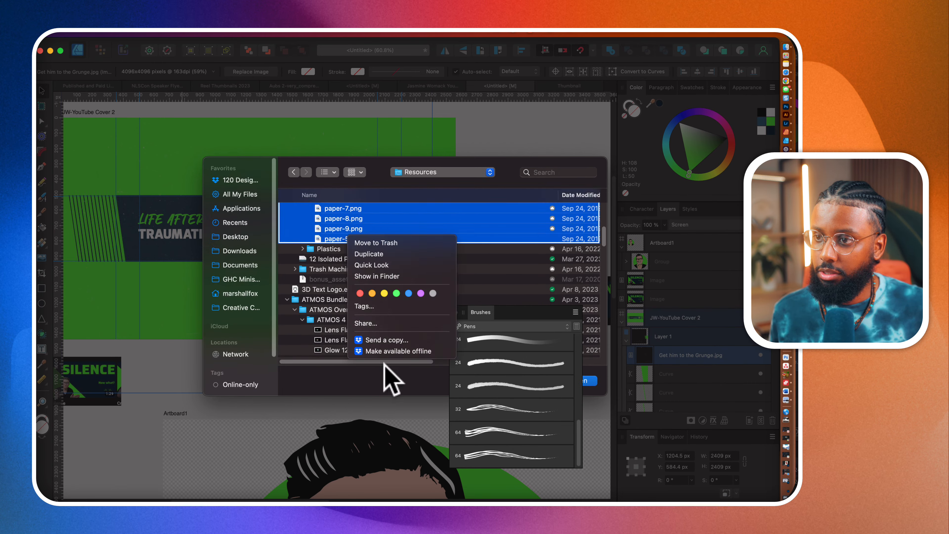
left_click(385, 351)
scroll(375, 293, "up", 5)
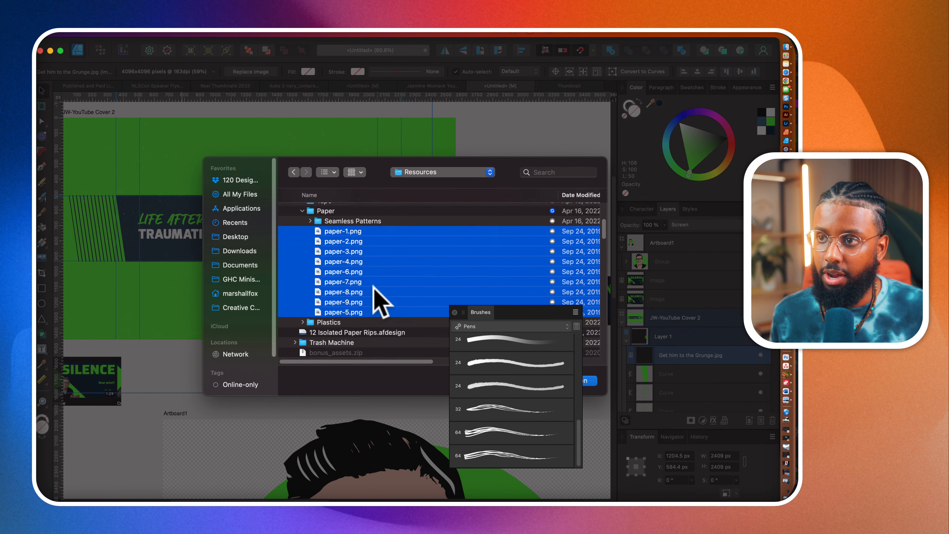
scroll(458, 322, "up", 5)
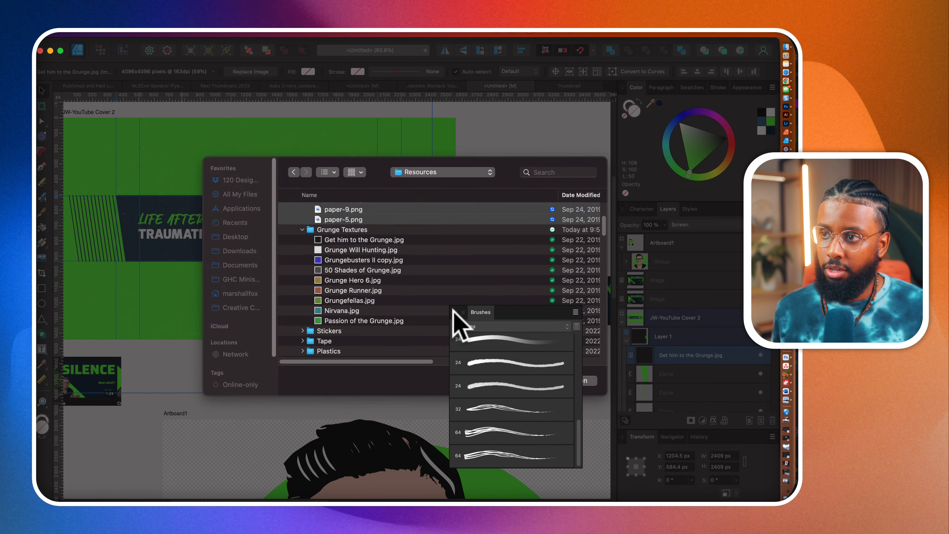
scroll(424, 293, "up", 5)
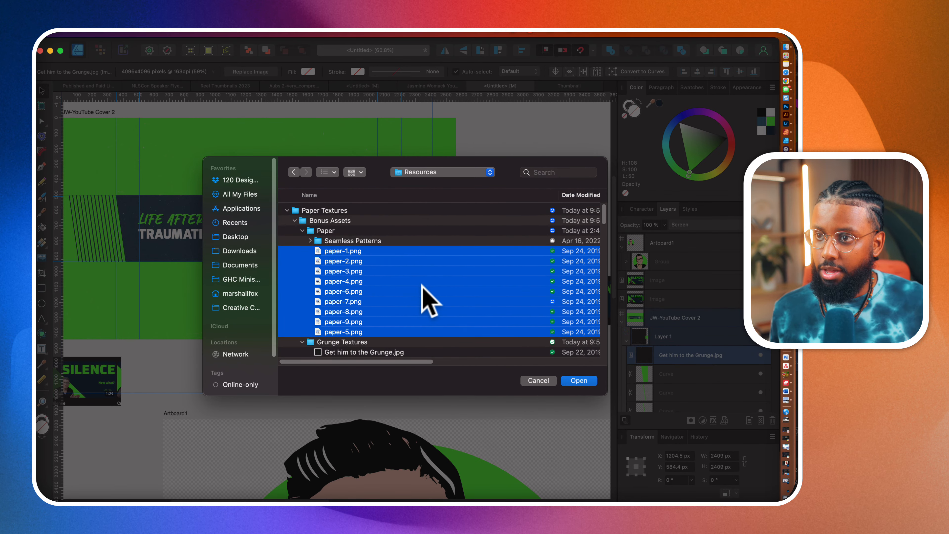
- Preview the paper images and place paper-6.png at full size on the banner artboard
key("space")
key("Right")
key("Right")
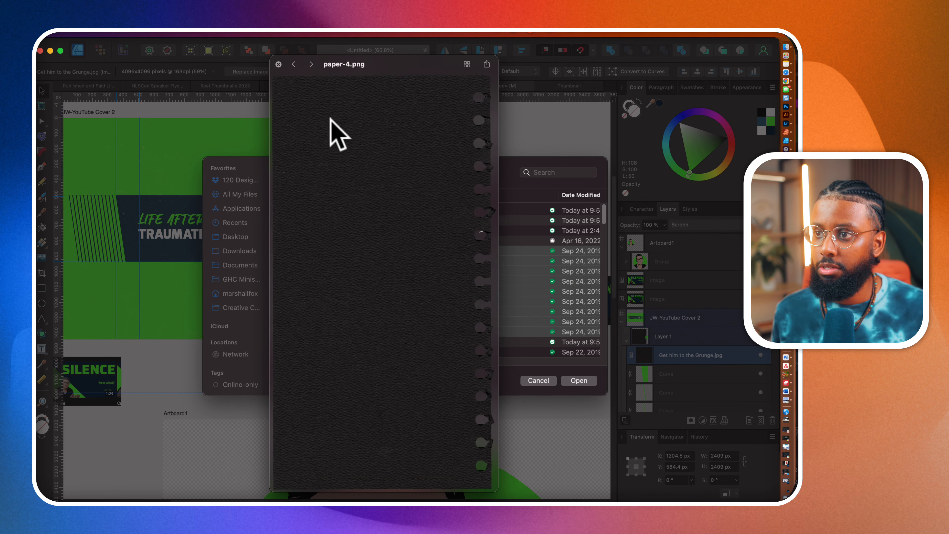
key("space")
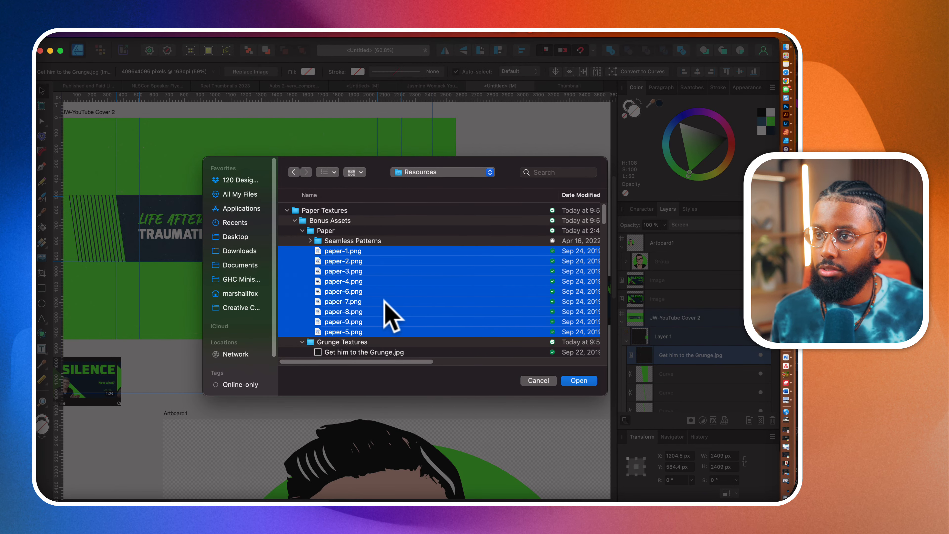
left_click(381, 291)
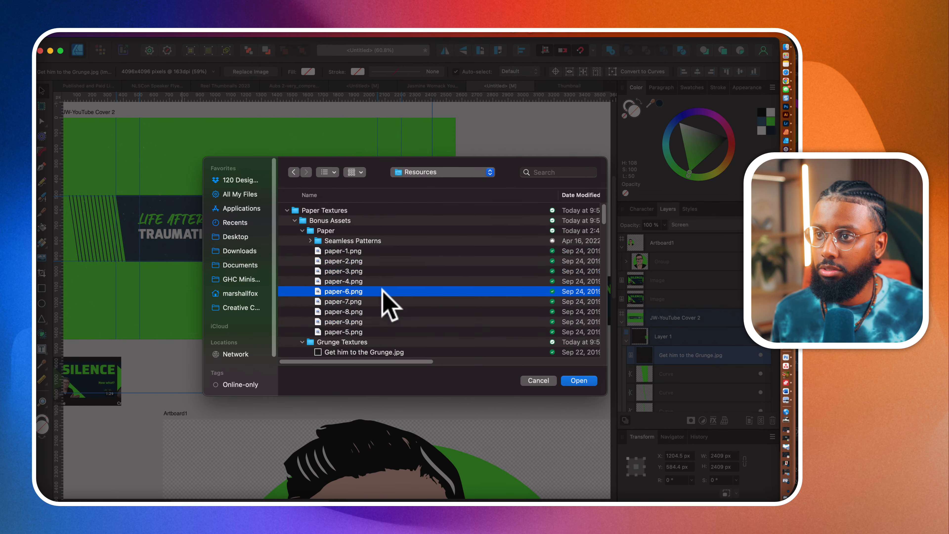
left_click(564, 381)
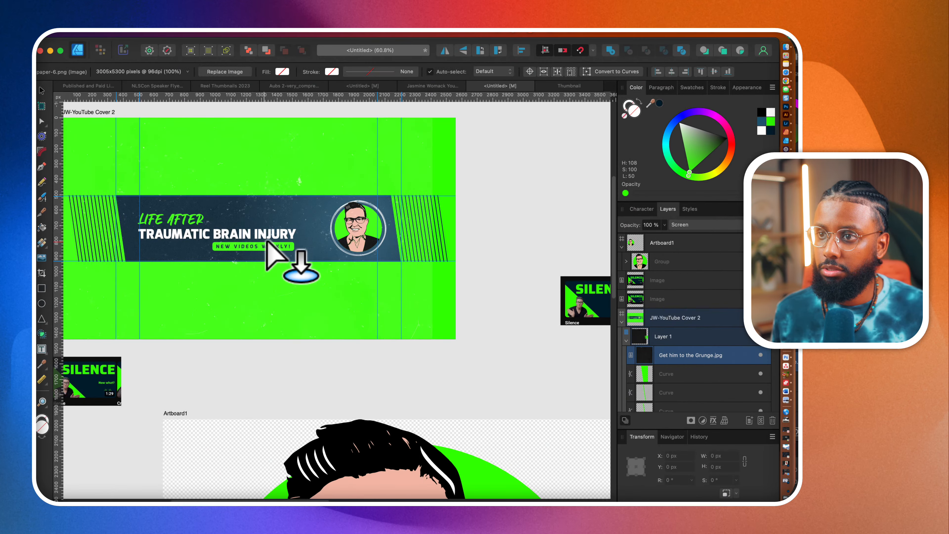
left_click(266, 243)
scroll(385, 310, "down", 2)
scroll(385, 309, "down", 5)
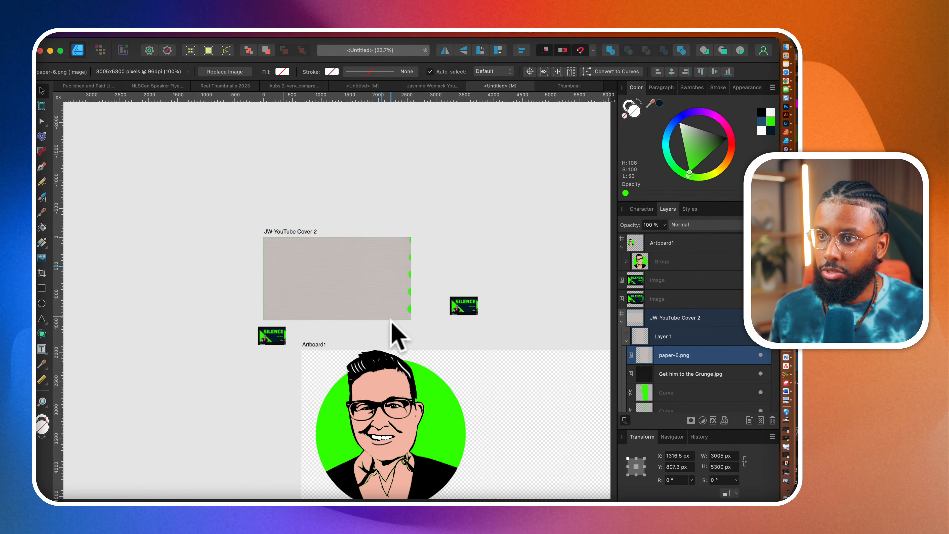
- Scale paper-6.png to 1453 × 2562.7 px, rotate it 90° and move it over the banner artboard
left_click_drag(426, 435, 236, 334)
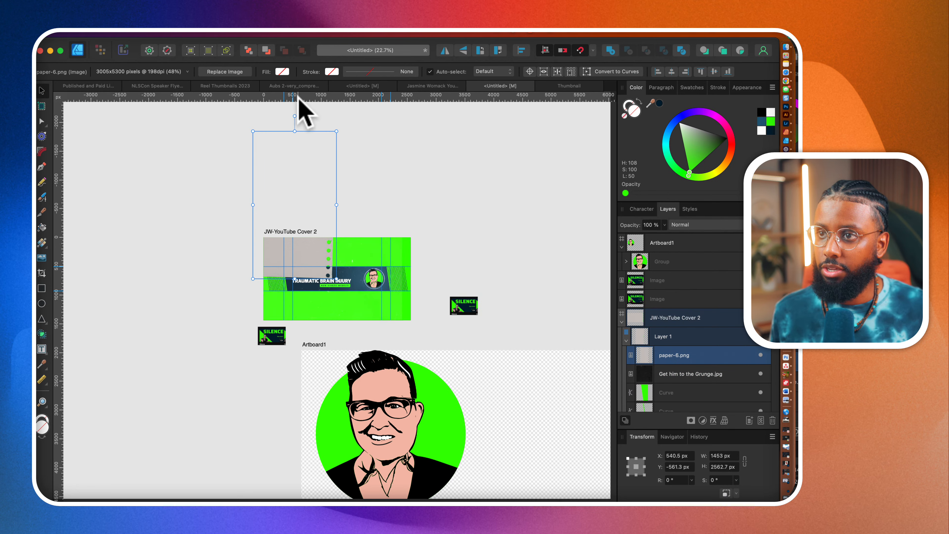
left_click_drag(295, 115, 144, 217)
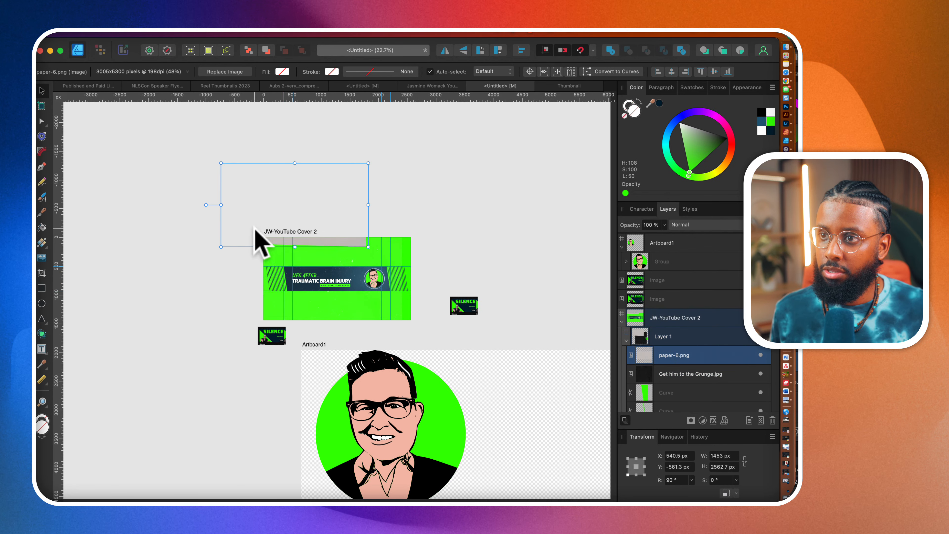
left_click_drag(258, 225, 305, 296)
scroll(355, 305, "up", 5)
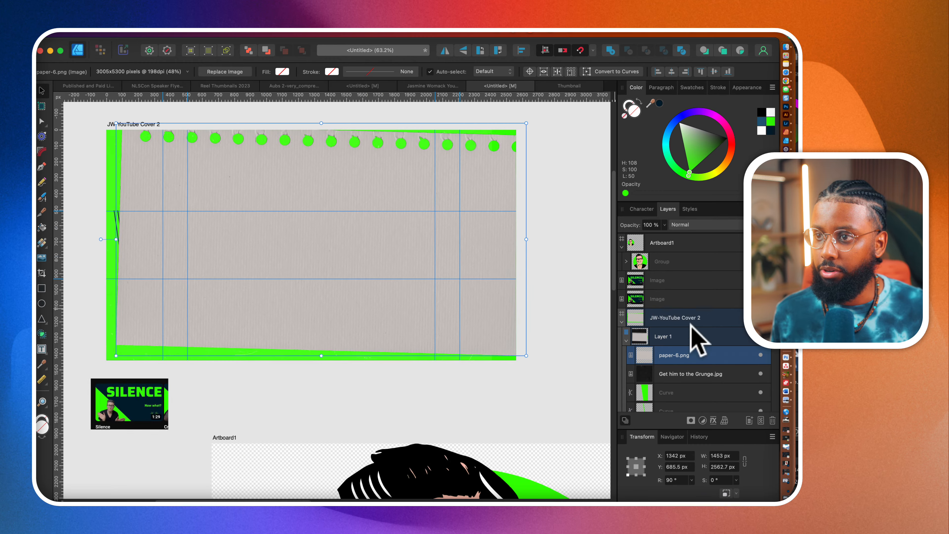
- Delete the Get him to the Grunge.jpg layer and try the Darker Color blend mode on paper-6.png
left_click(687, 375)
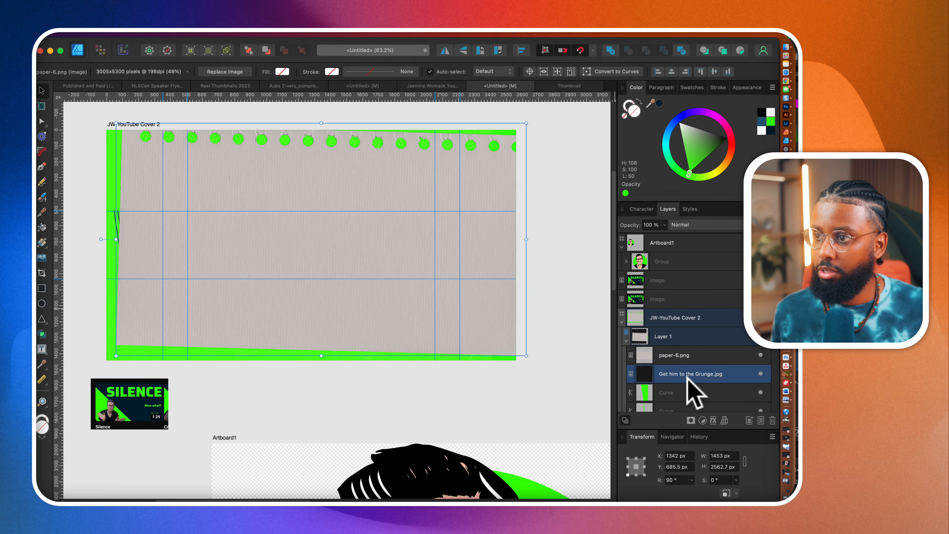
left_click(687, 356)
left_click(690, 225)
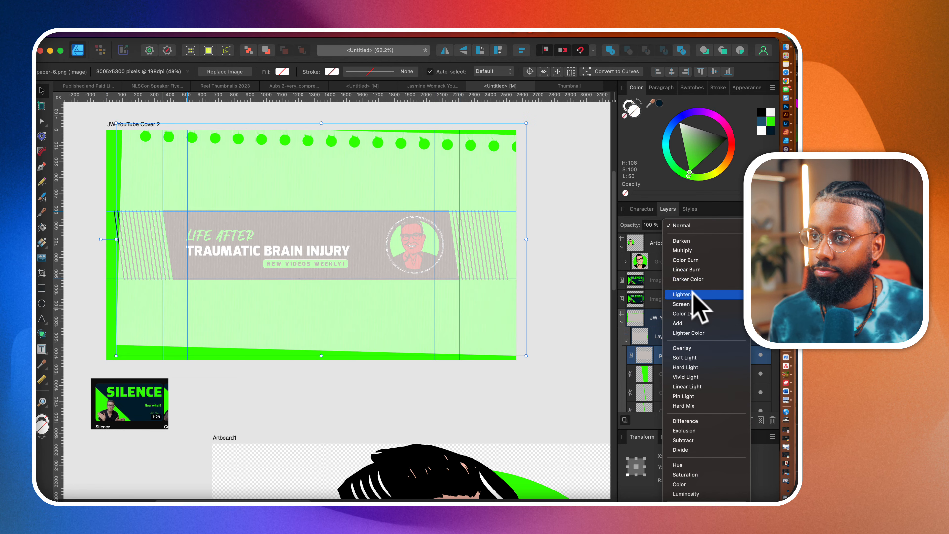
left_click(691, 280)
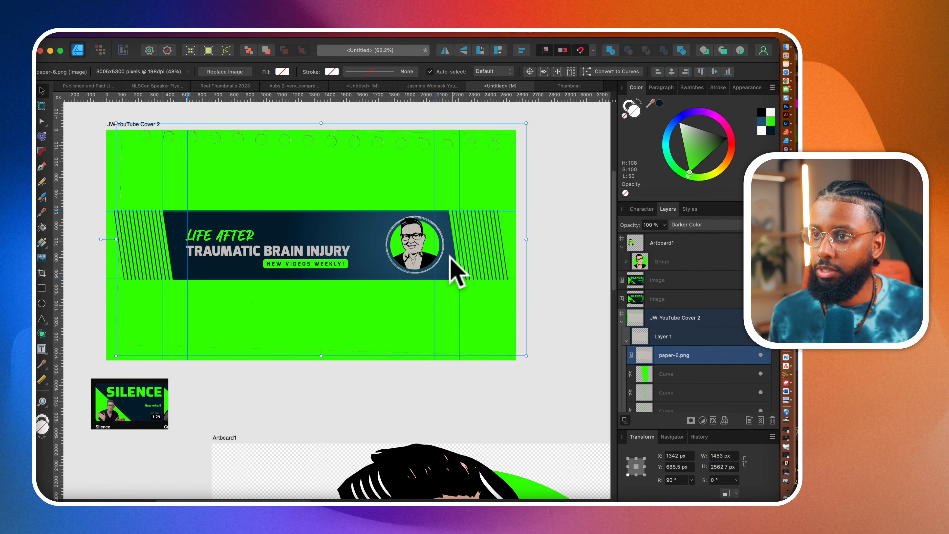
scroll(396, 248, "up", 10)
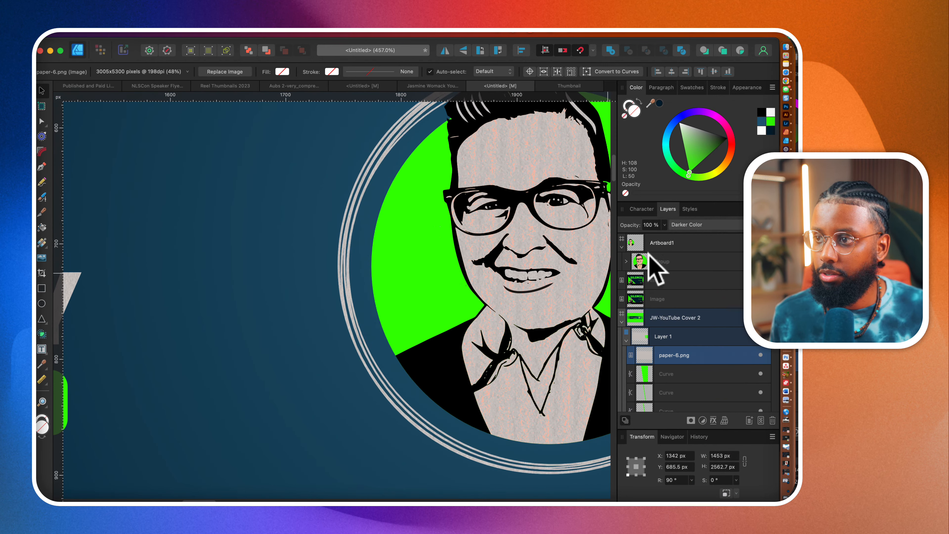
scroll(387, 317, "down", 3)
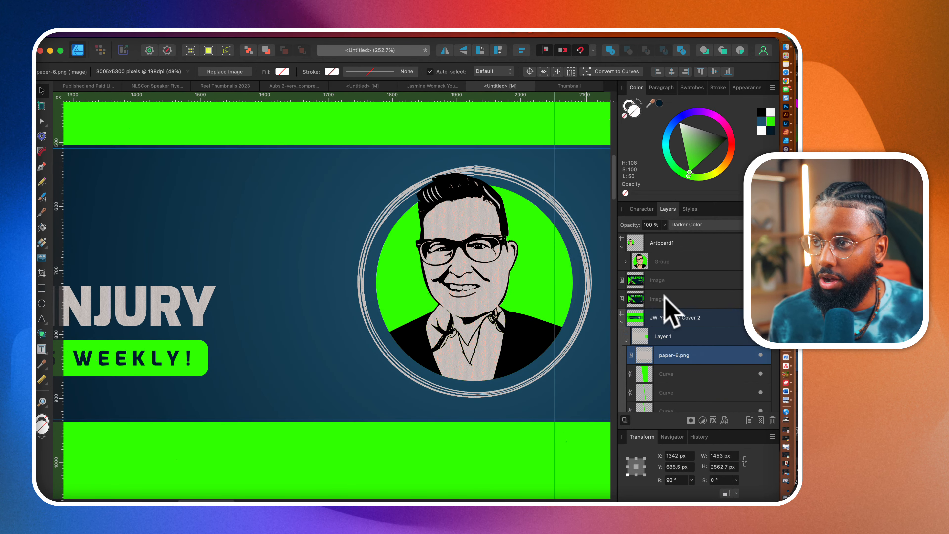
- Move the paper-6.png layer out of Layer 1 to directly above it and set its blend mode to Soft Light
left_click_drag(669, 349, 669, 323)
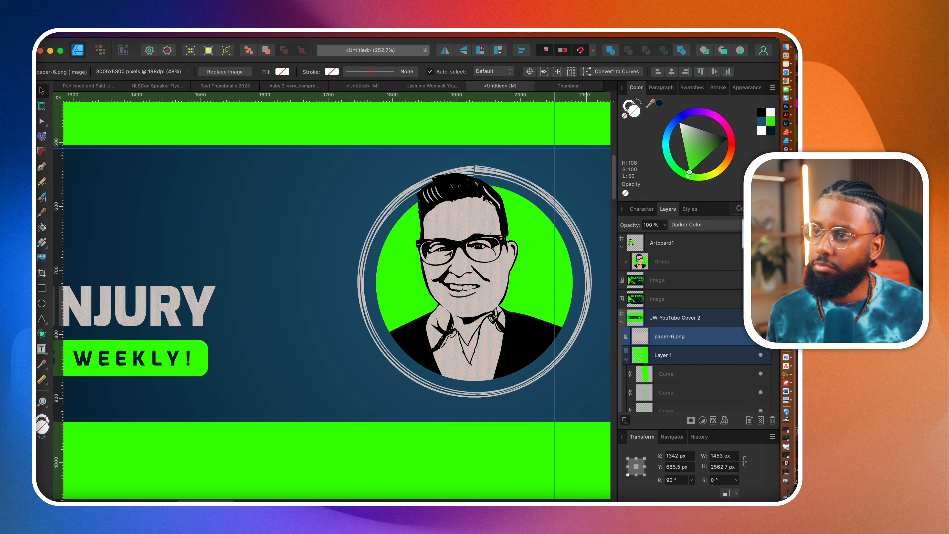
left_click(729, 225)
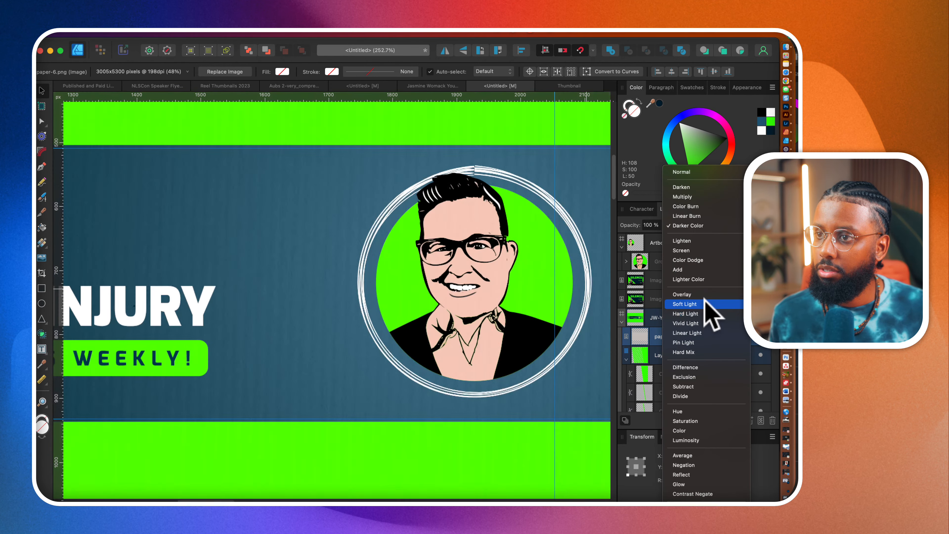
left_click(705, 303)
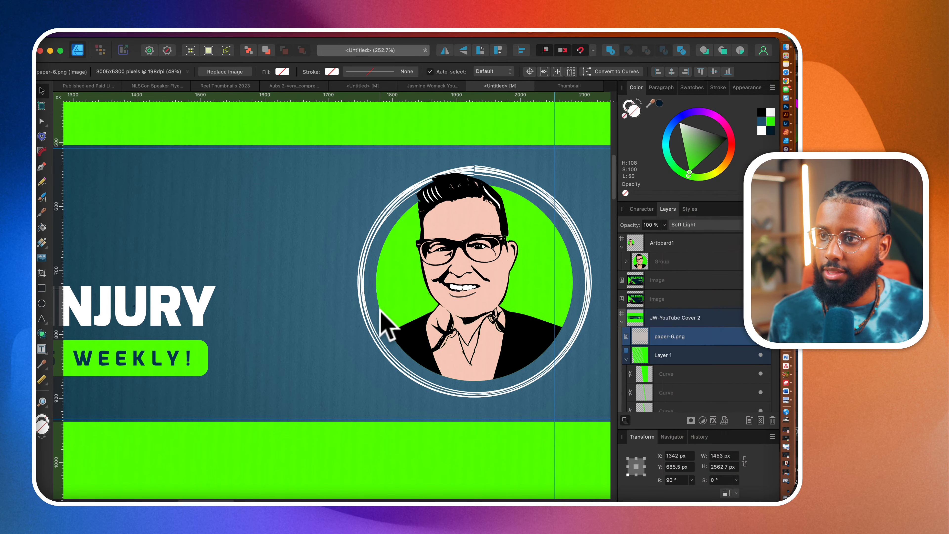
scroll(379, 323, "down", 10)
scroll(380, 309, "down", 4)
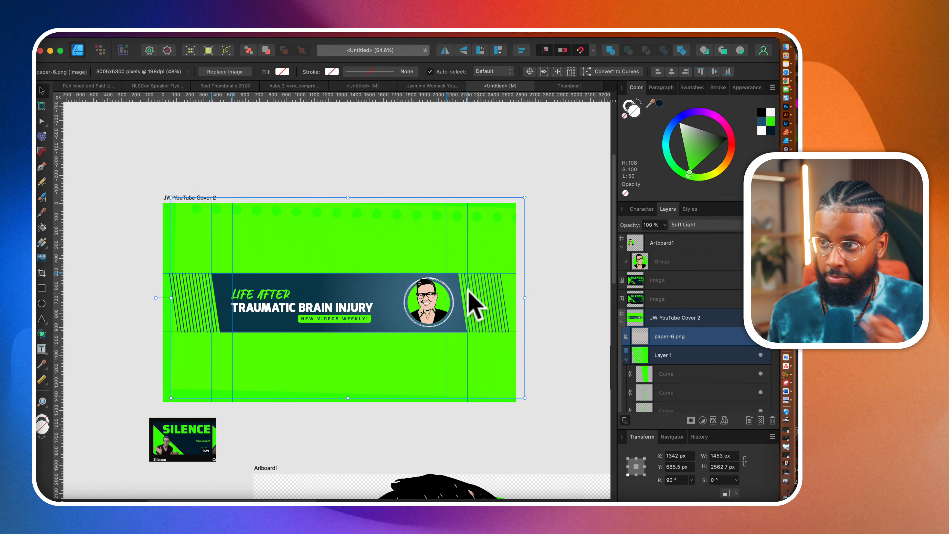
- Add a Levels adjustment to paper-6.png and raise its black level to darken the texture
scroll(338, 345, "up", 10)
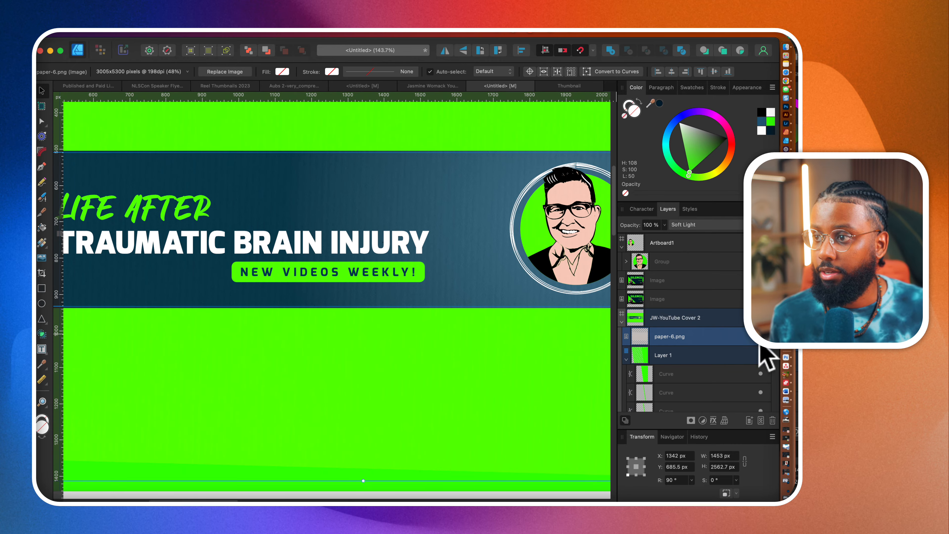
left_click(761, 336)
left_click(760, 335)
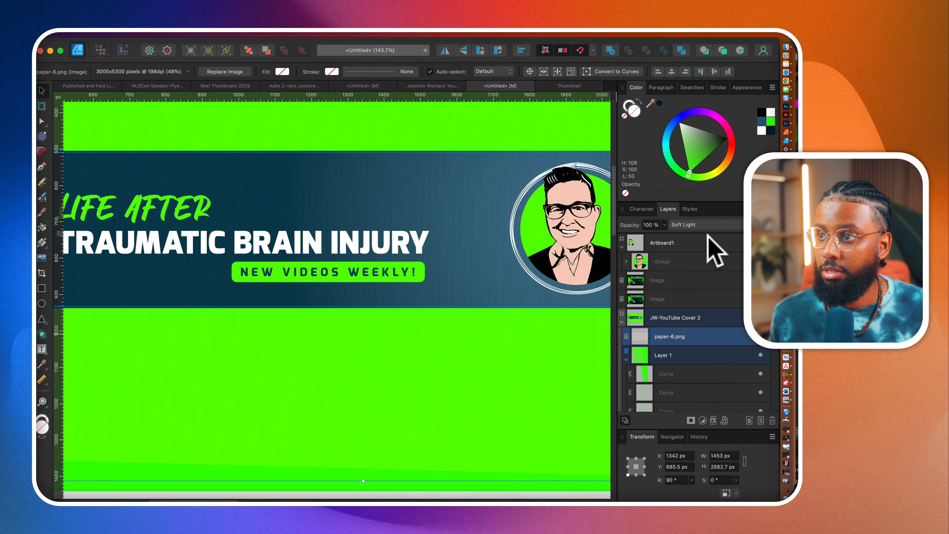
left_click(703, 420)
left_click(706, 426)
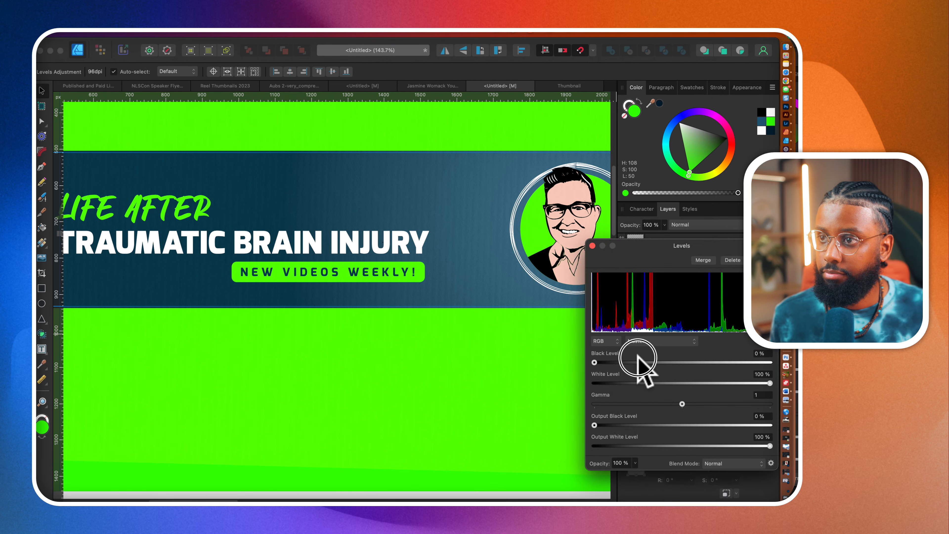
left_click_drag(595, 362, 661, 363)
left_click(592, 245)
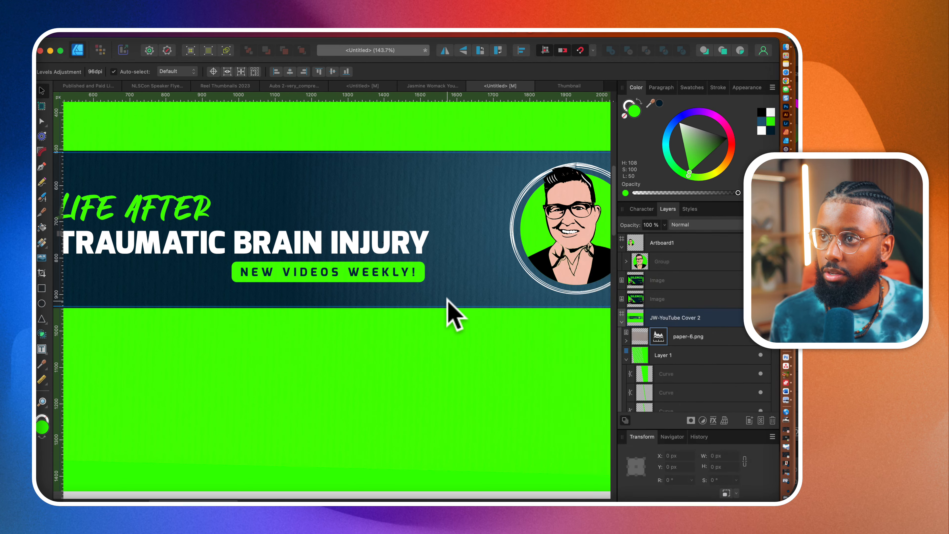
scroll(449, 313, "down", 5)
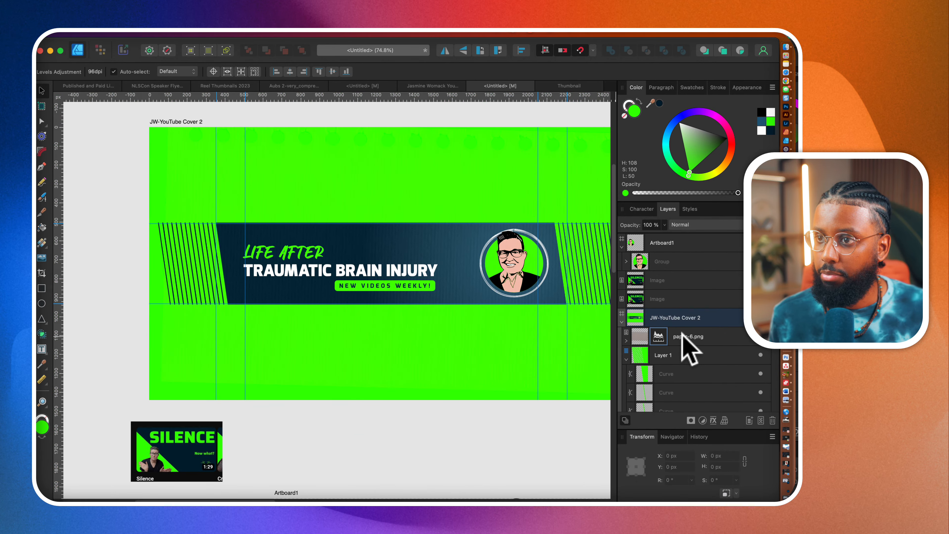
- Move the paper-6.png layer below the TRAUMATIC BRAIN INJURY text and above the portrait group, and collapse that group
left_click_drag(682, 334, 667, 279)
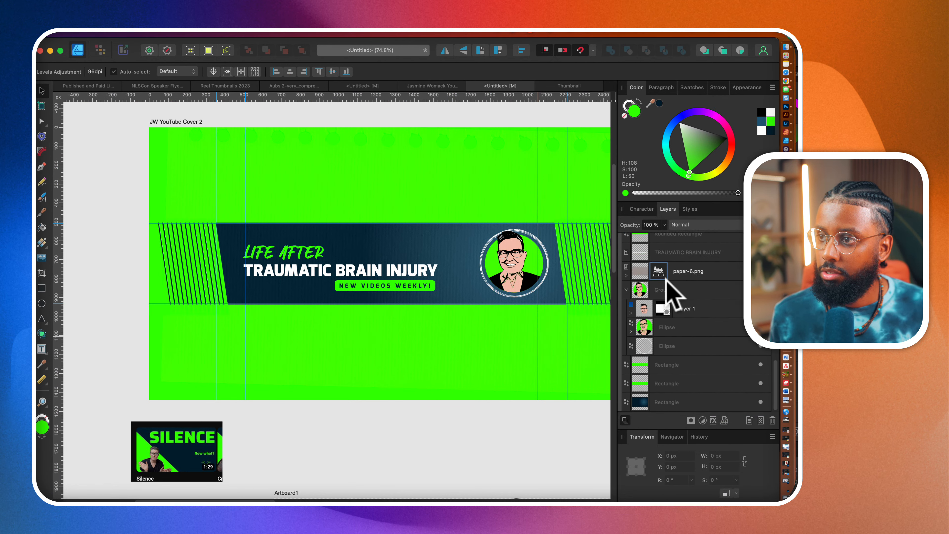
left_click(626, 290)
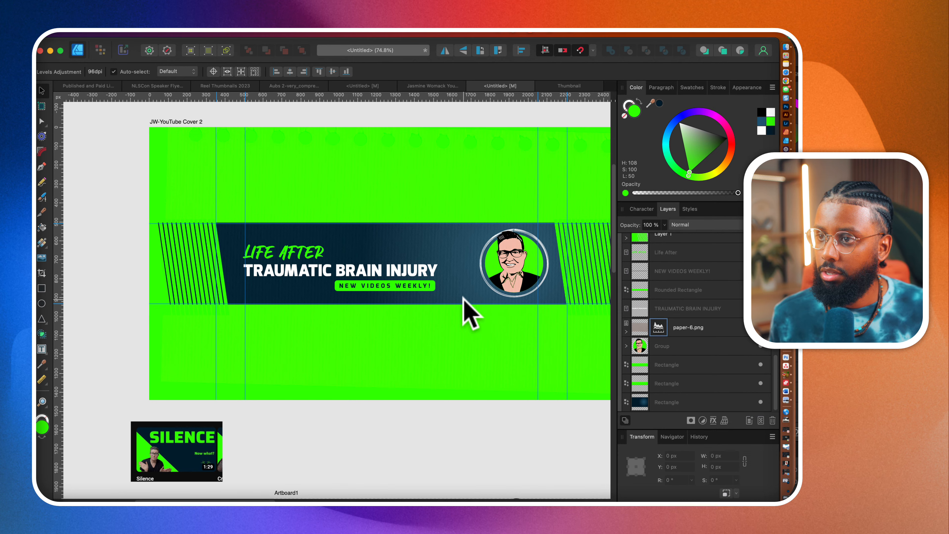
scroll(466, 309, "down", 3)
scroll(354, 304, "up", 5)
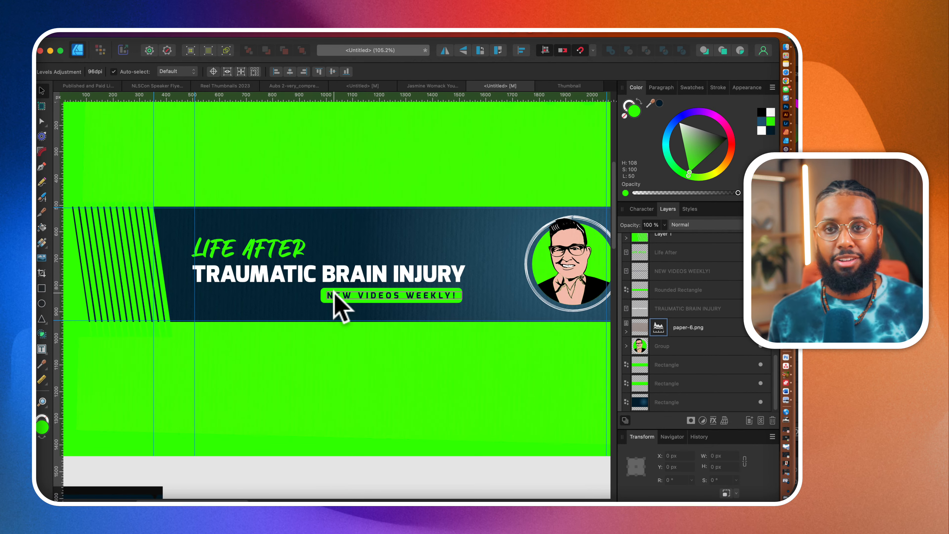
scroll(435, 321, "down", 3)
scroll(433, 317, "up", 5)
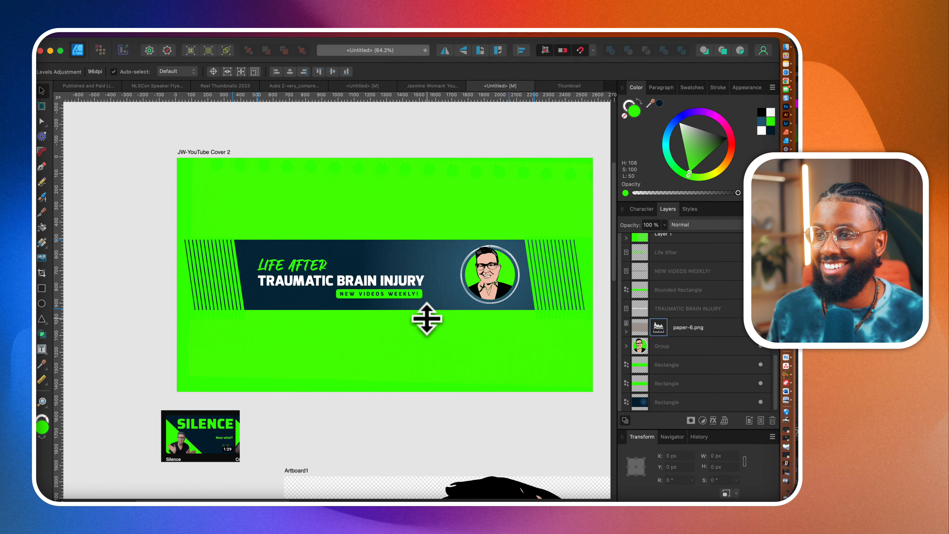
- Switch to Safari to check the wording of the existing SimplyAubs YouTube banner, and return to the banner design
left_click(358, 288)
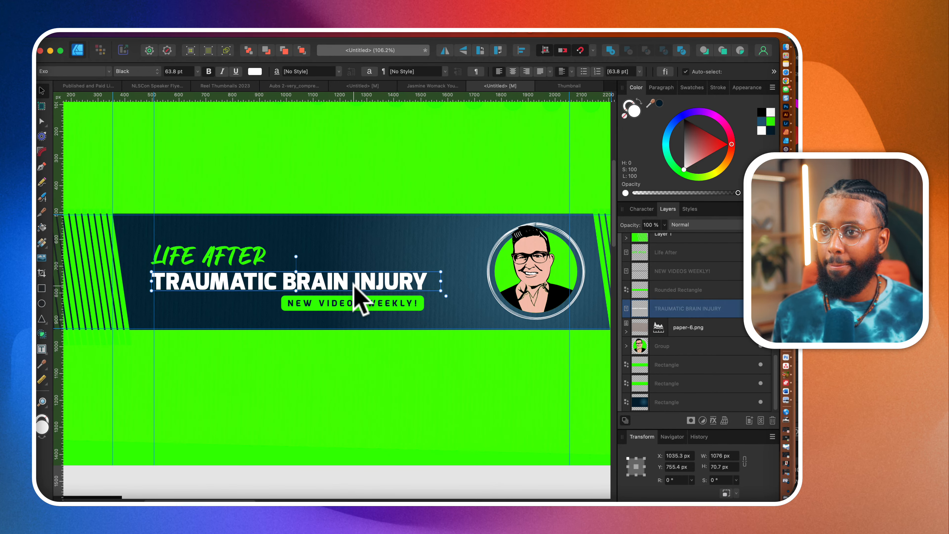
scroll(354, 286, "right", 3)
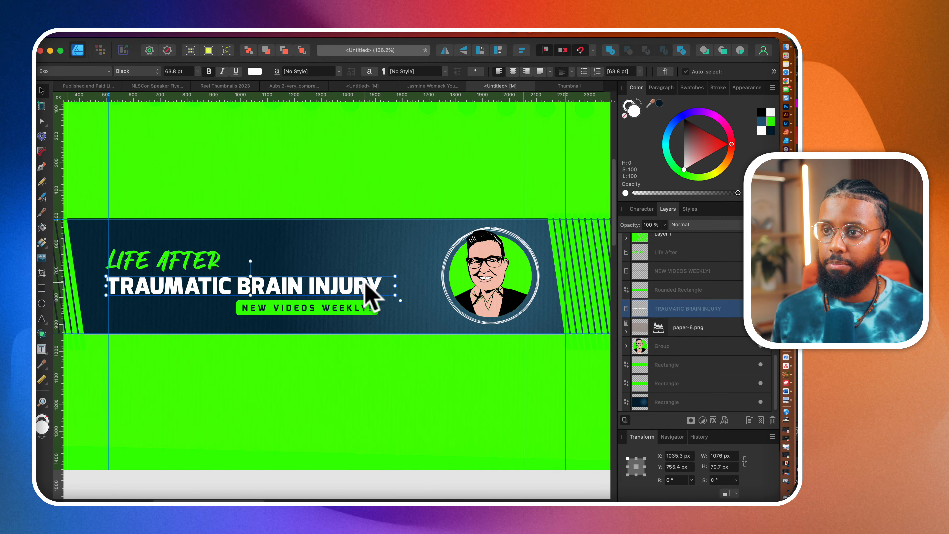
left_click(786, 72)
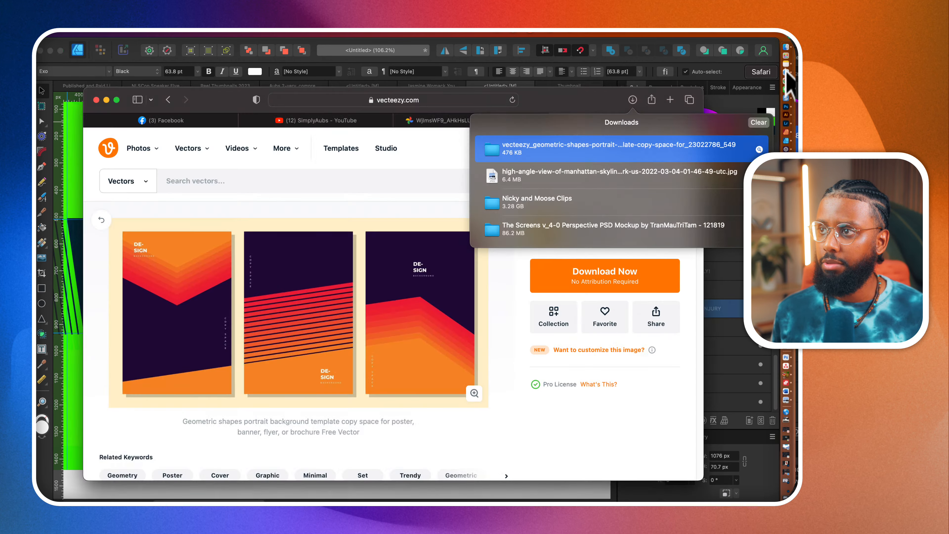
left_click(381, 185)
left_click(340, 121)
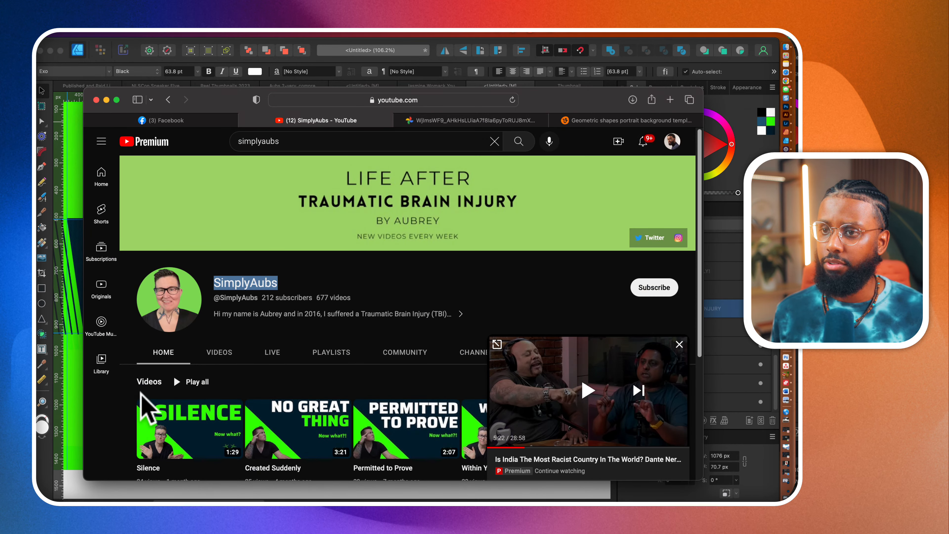
left_click(166, 495)
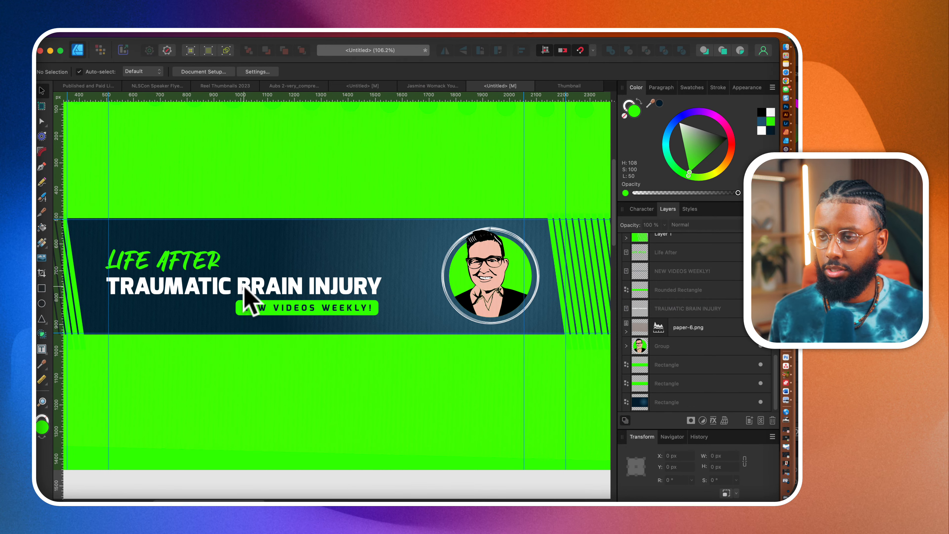
- Move the LIFE AFTER and TRAUMATIC BRAIN INJURY text together slightly up to Y 685.5 px
scroll(248, 299, "up", 3)
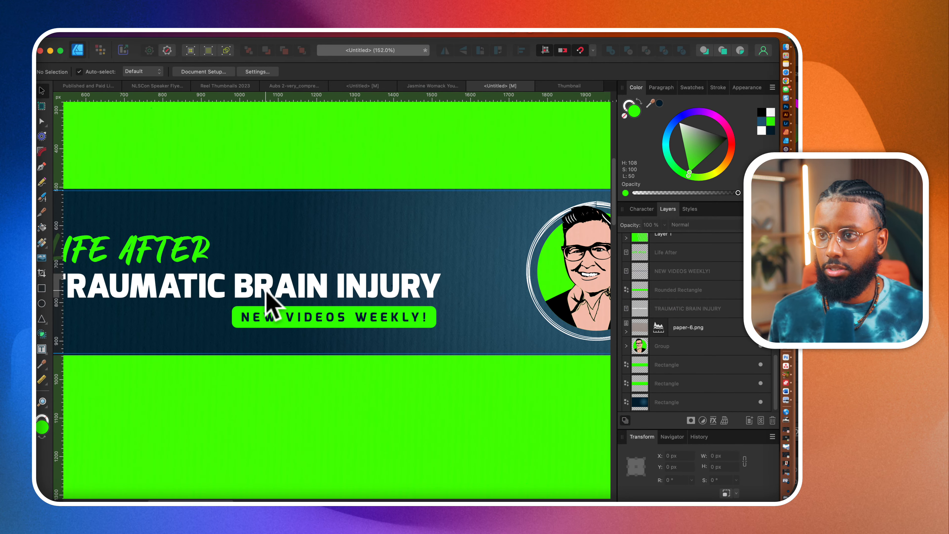
scroll(266, 293, "down", 3)
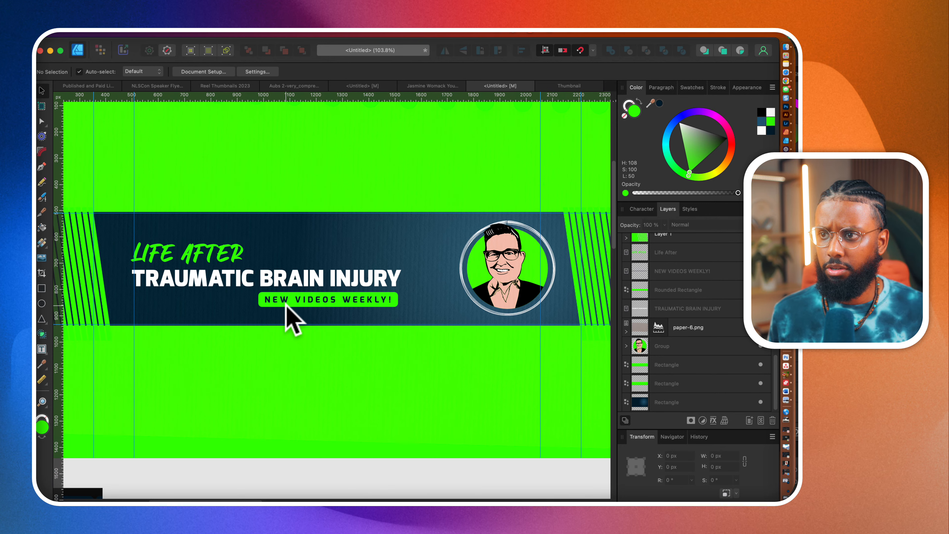
scroll(288, 320, "right", 2)
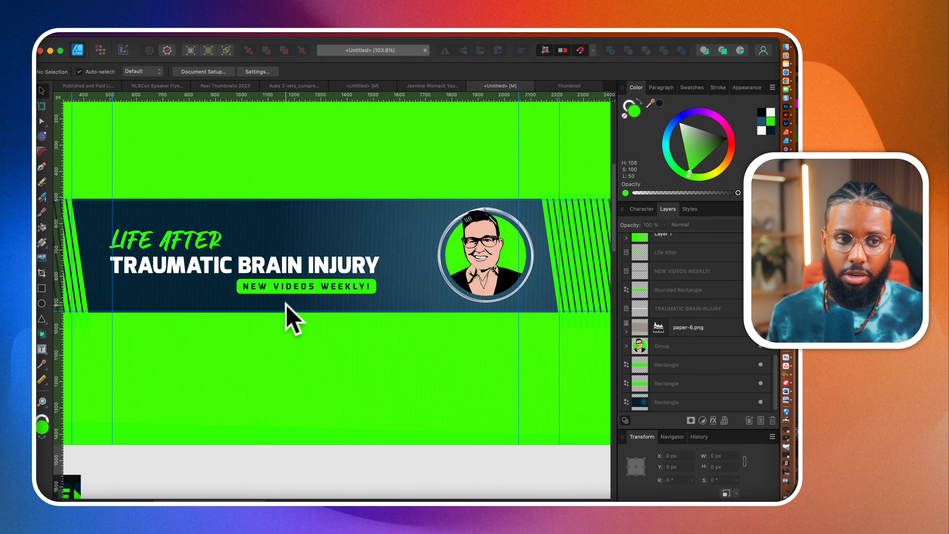
scroll(285, 301, "up", 1)
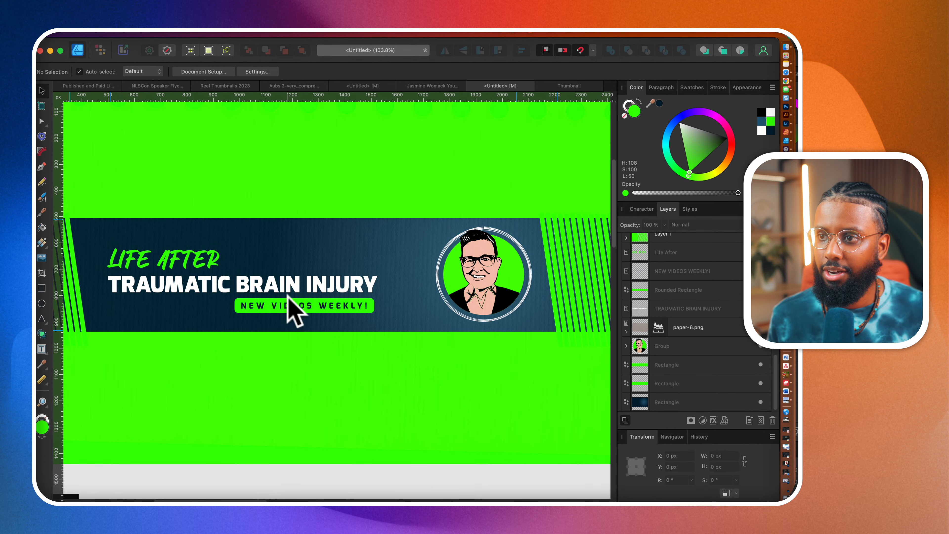
left_click(203, 263)
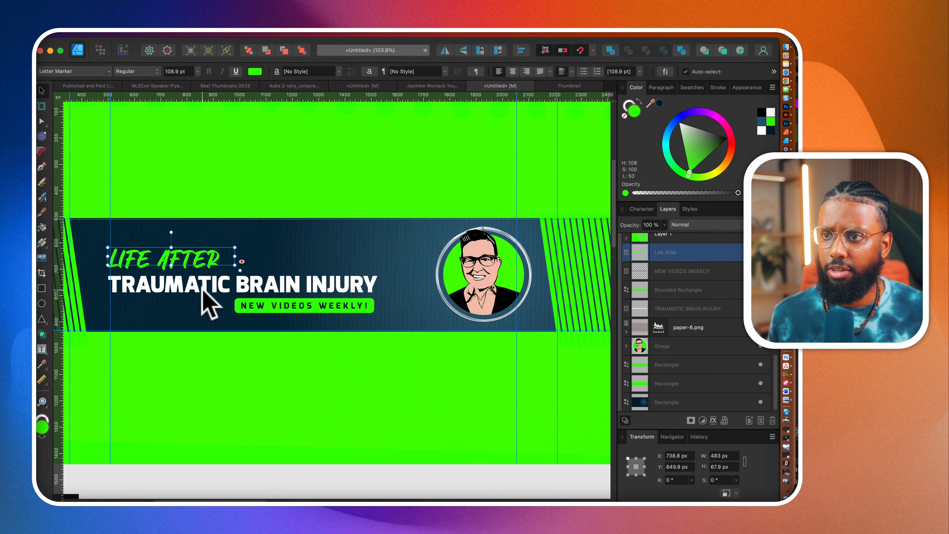
left_click(202, 285, "shift")
mouse_move(202, 284)
left_mouse_down()
mouse_move(201, 271)
mouse_move(201, 279)
left_mouse_up()
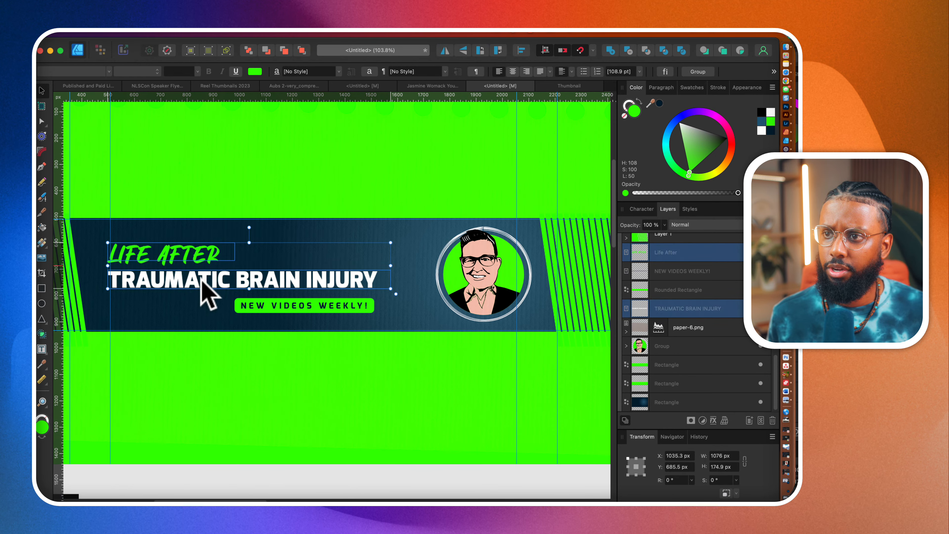
- Move the NEW VIDEOS WEEKLY! text and its rounded rectangle together up to Y 816 px, closer to the headline
left_click(329, 307)
scroll(271, 305, "up", 3)
scroll(269, 306, "up", 1)
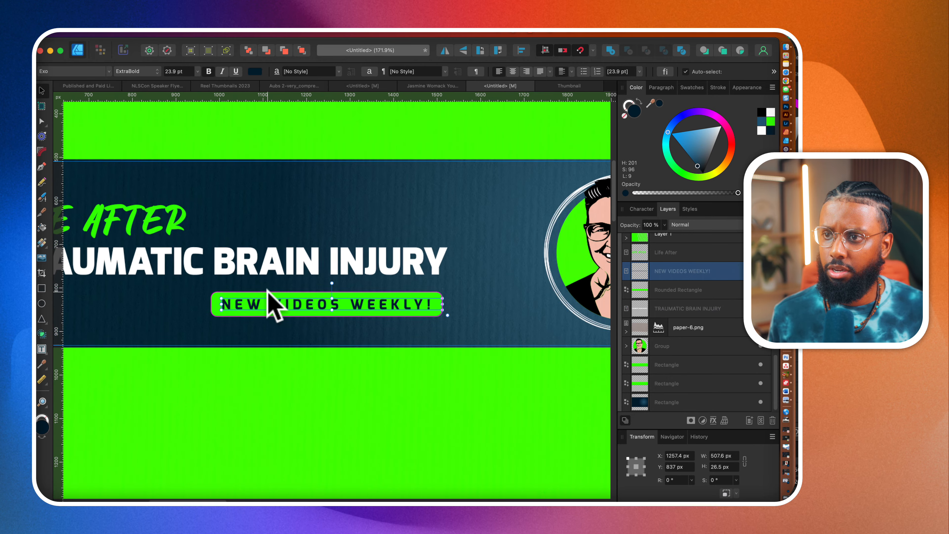
left_click(267, 291, "shift")
scroll(270, 305, "down", 3)
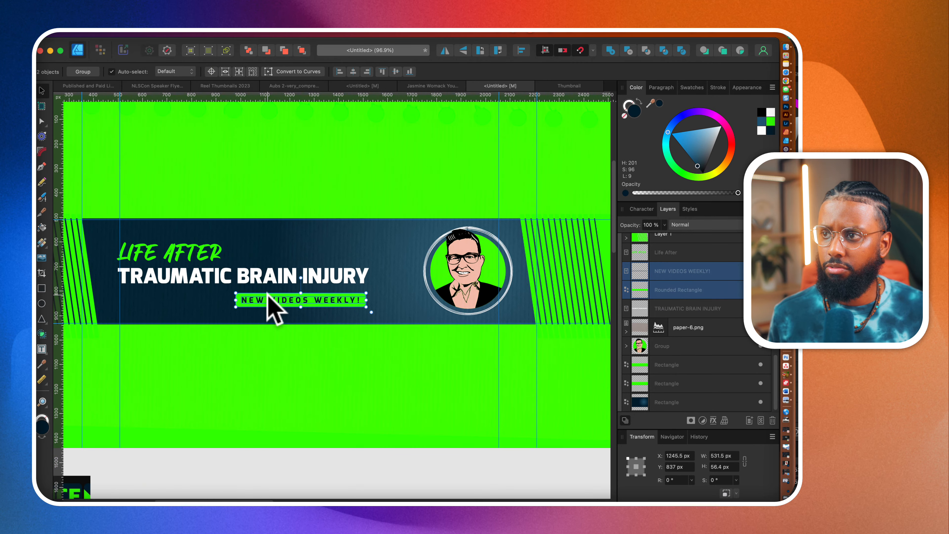
scroll(268, 295, "right", 3)
scroll(267, 295, "down", 1)
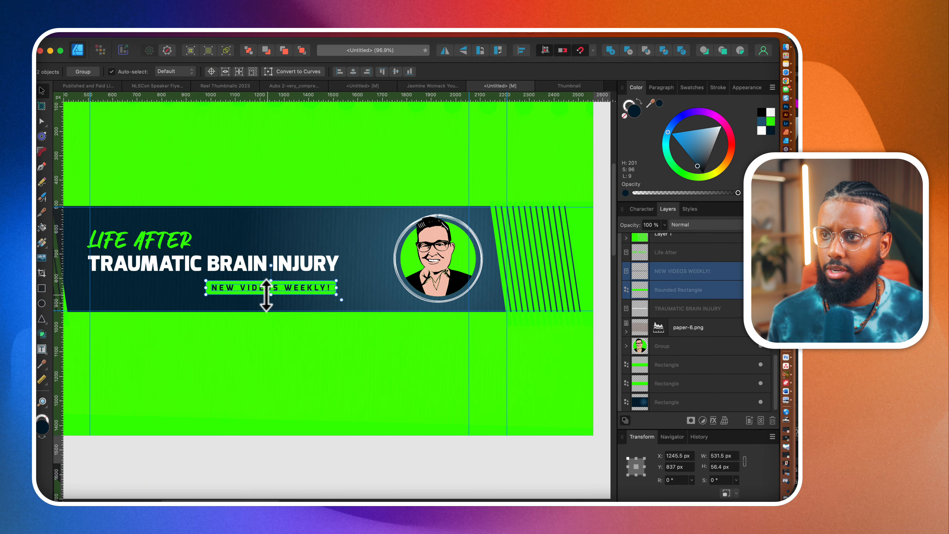
scroll(266, 295, "left", 2)
scroll(267, 295, "down", 1)
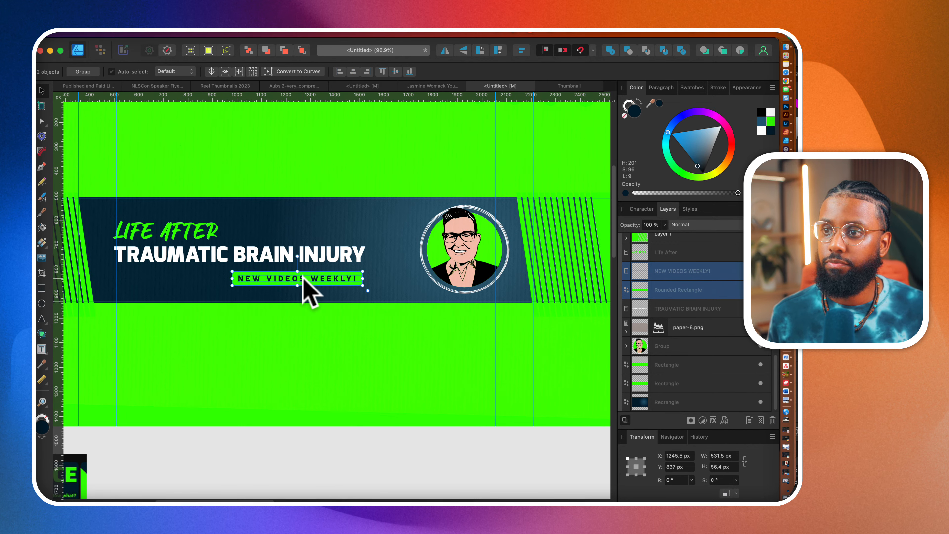
scroll(303, 276, "up", 5)
left_click_drag(302, 276, 302, 268)
scroll(301, 269, "down", 5)
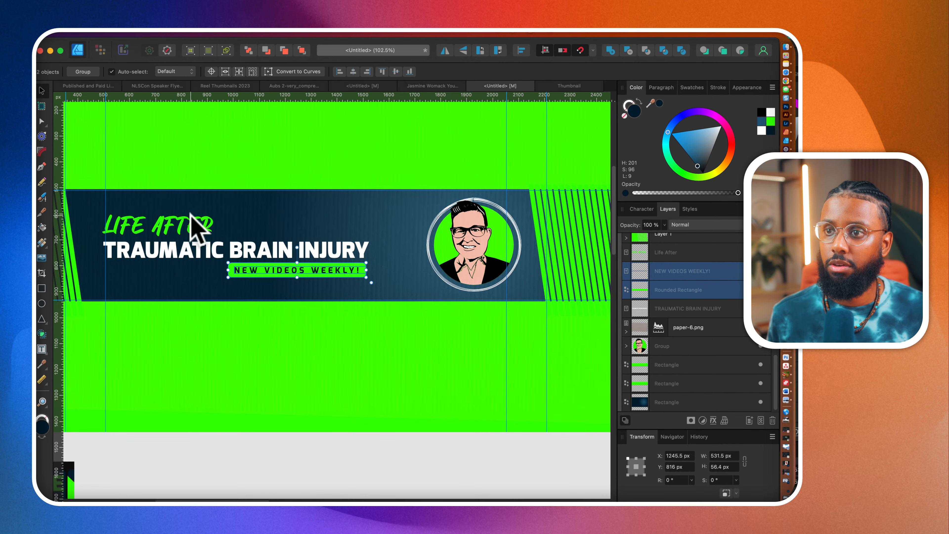
- Duplicate the LIFE AFTER text beside the portrait and tilt the copy with 5.6° rotation and -6.2° shear
left_click_drag(194, 224, 413, 223)
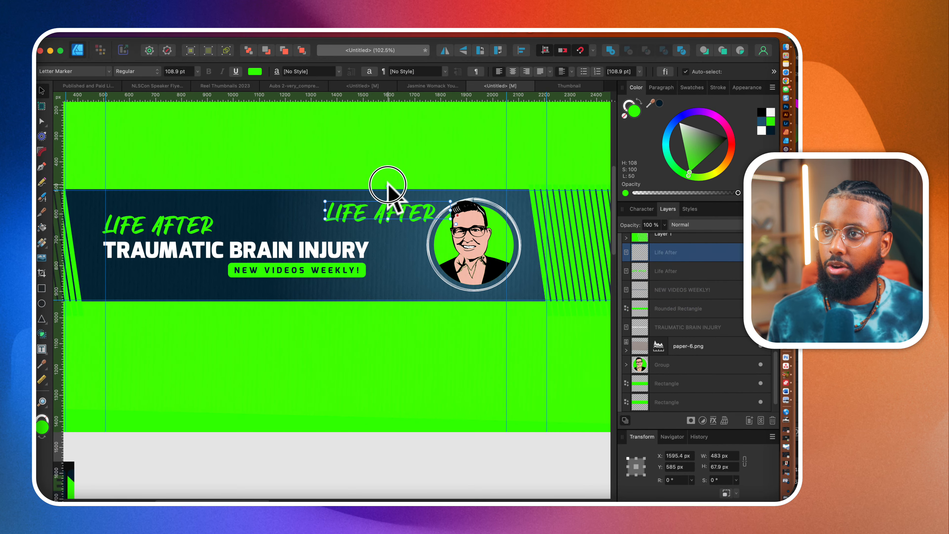
left_click_drag(388, 184, 386, 185)
left_click_drag(390, 225, 387, 226)
scroll(400, 216, "up", 5)
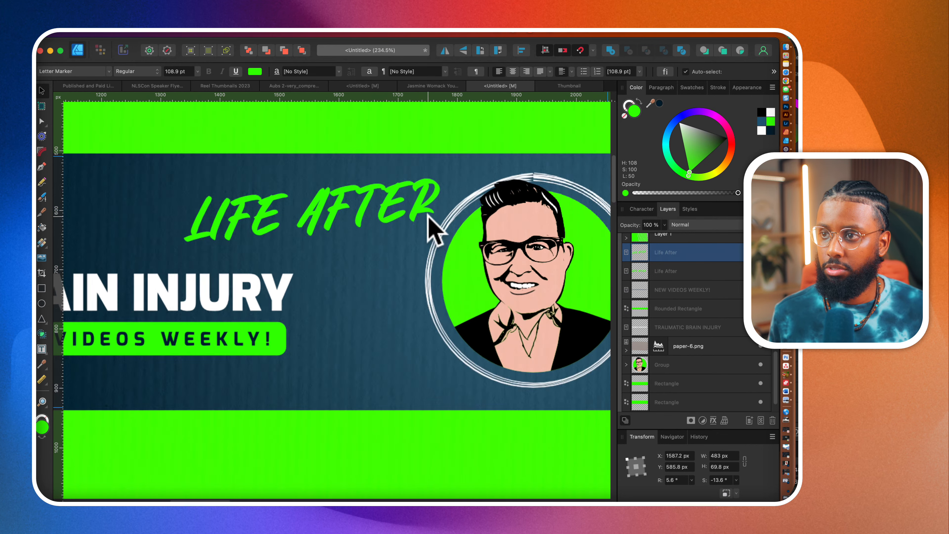
left_click_drag(329, 229, 335, 231)
- Replace the duplicated text's wording with BY plus the channel owner's first name, and colour it white
double_click(340, 210)
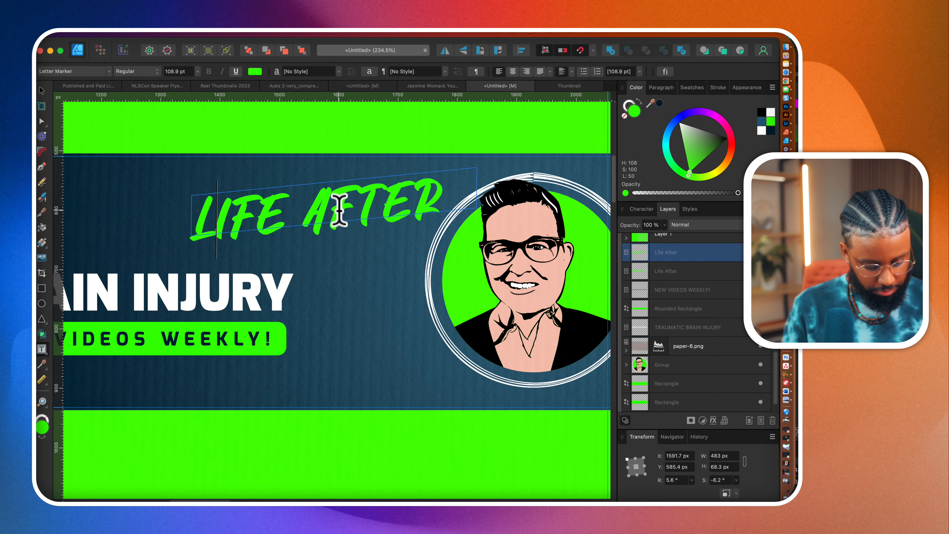
type("BY AUBRE")
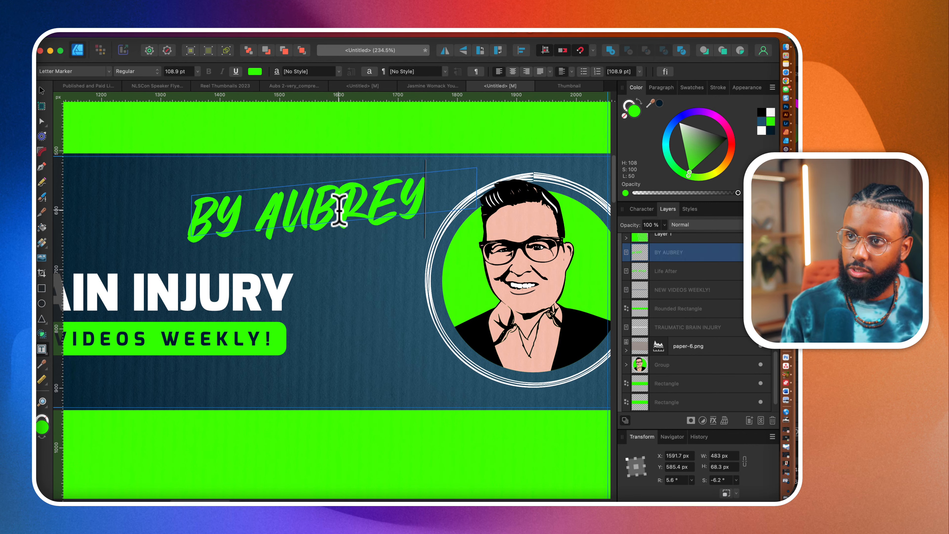
type("Y")
key("super+a")
left_click_drag(690, 142, 679, 122)
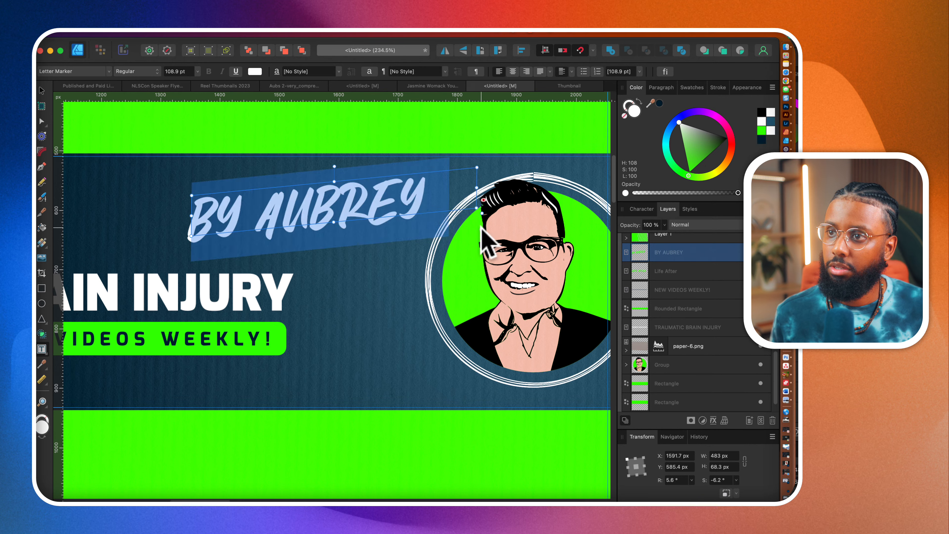
- Shrink the white byline text to 242.5 px wide and place it at the portrait's upper left, X 1694.1, Y 585.1 px
left_click_drag(477, 207, 342, 213)
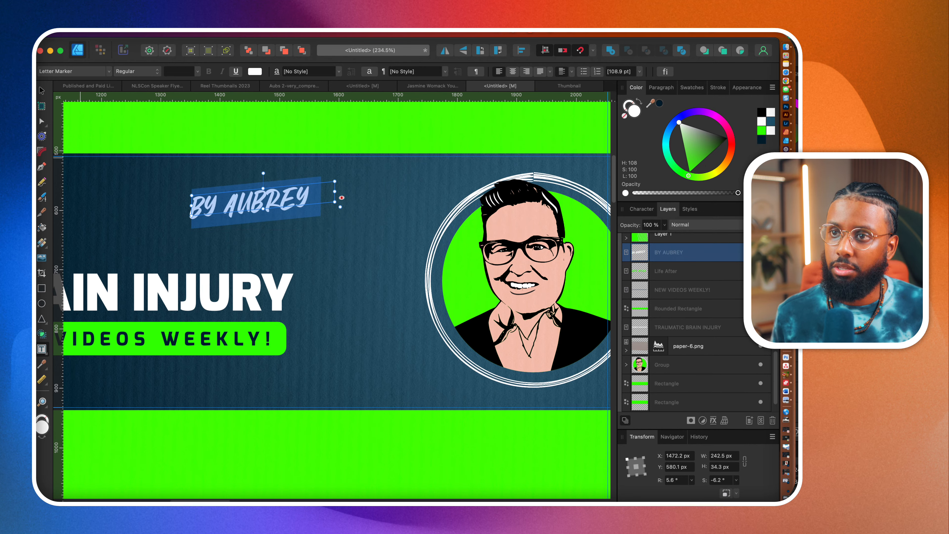
left_click(41, 91)
scroll(202, 210, "down", 3)
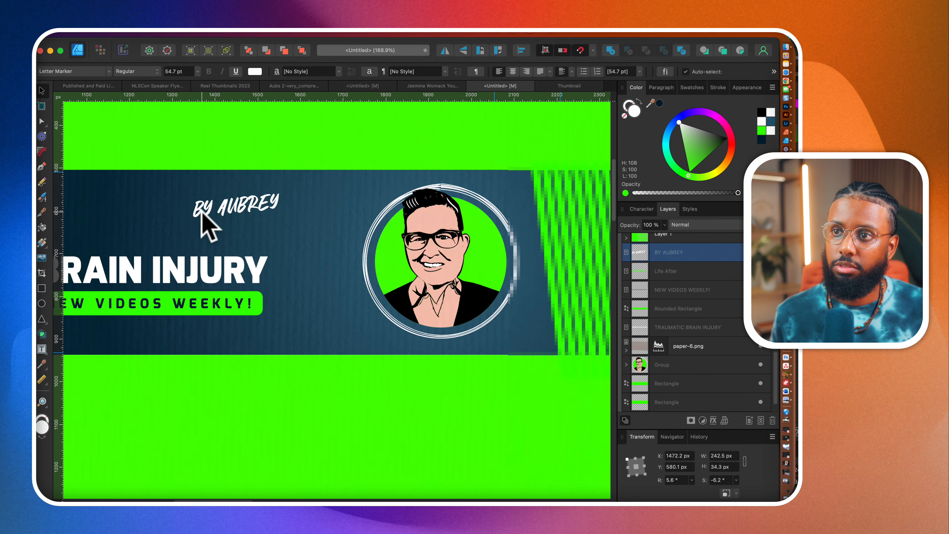
left_click_drag(241, 207, 328, 209)
- Try the Bird House Script font on the LIFE AFTER and byline texts together, and revert to Letter Marker
scroll(328, 208, "left", 7)
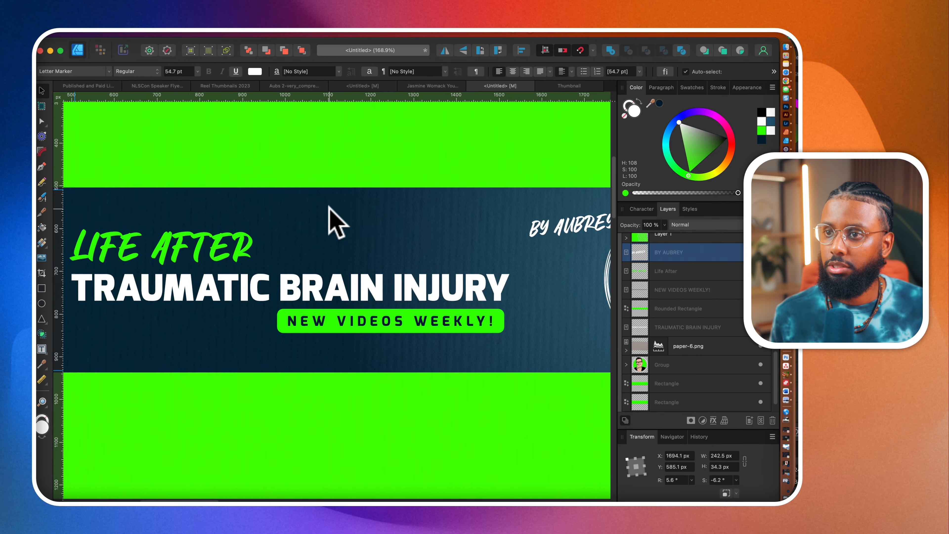
scroll(324, 210, "down", 3)
left_click(271, 231, "shift")
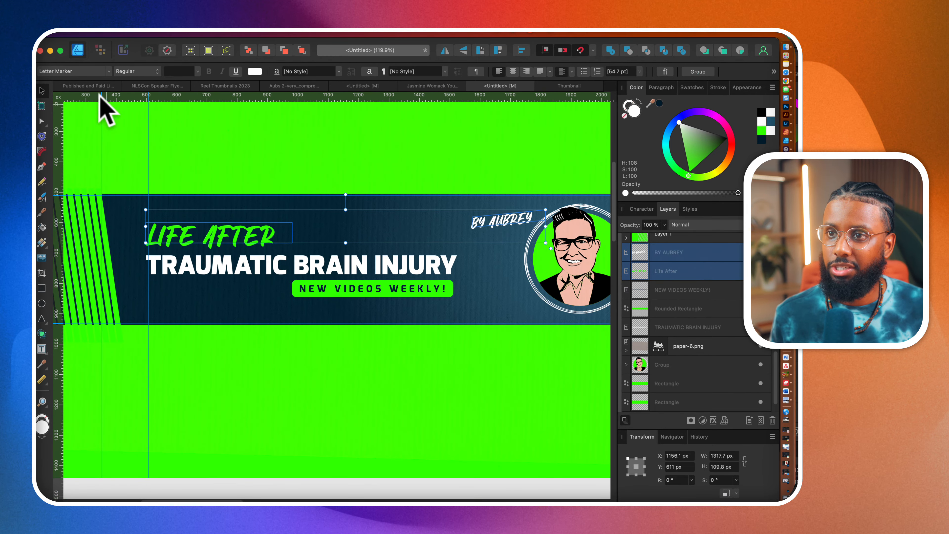
left_click(86, 71)
type("BIRD")
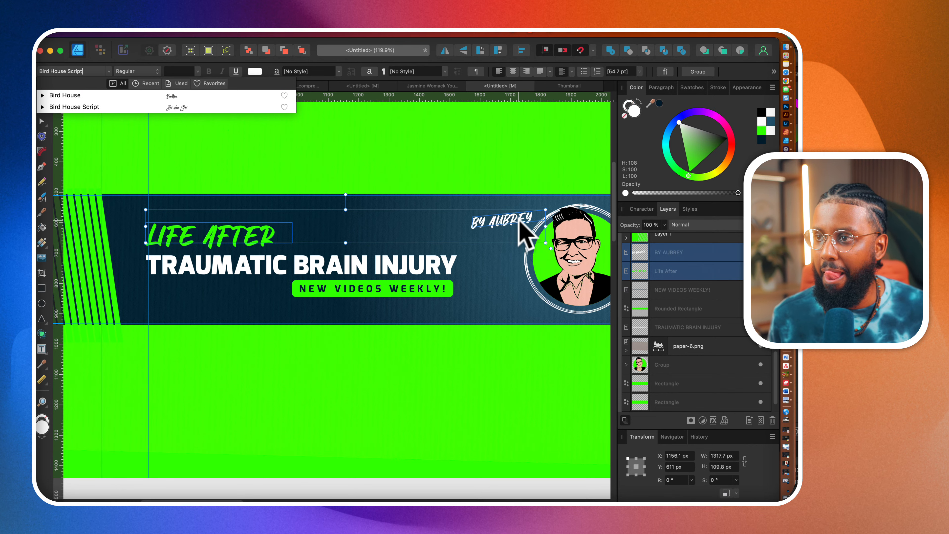
key("Return")
left_click(527, 232)
key("super+z")
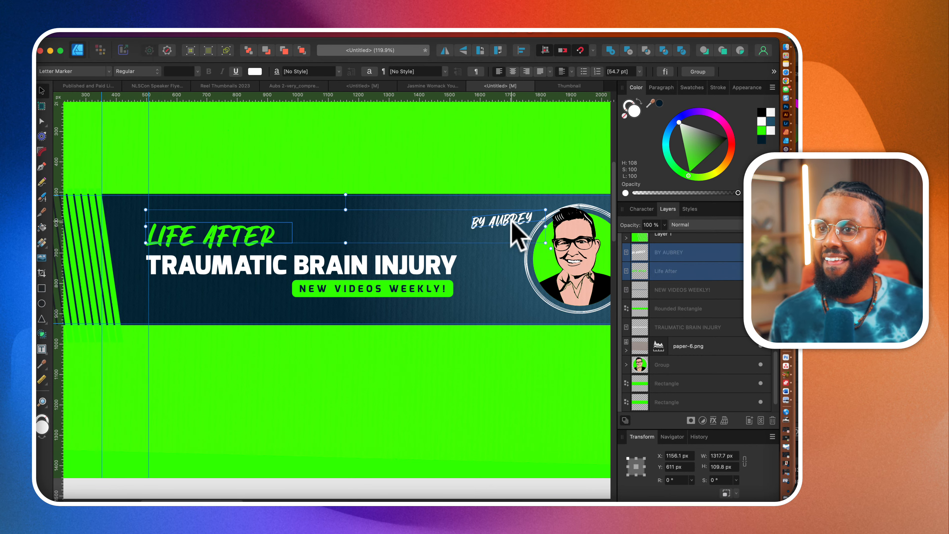
- Retype the byline with a lowercase "by" and only the first name's initial capitalised
scroll(512, 222, "up", 5)
left_click(517, 223)
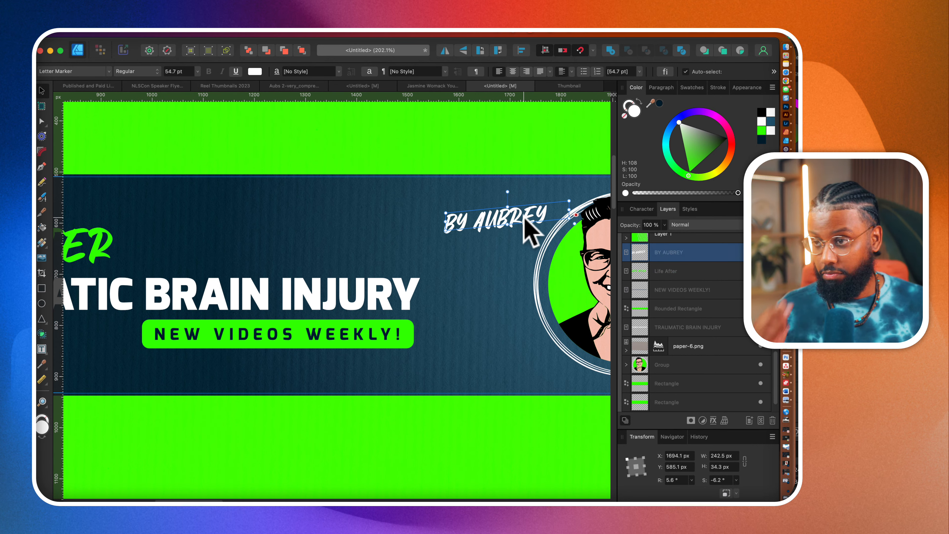
double_click(502, 219)
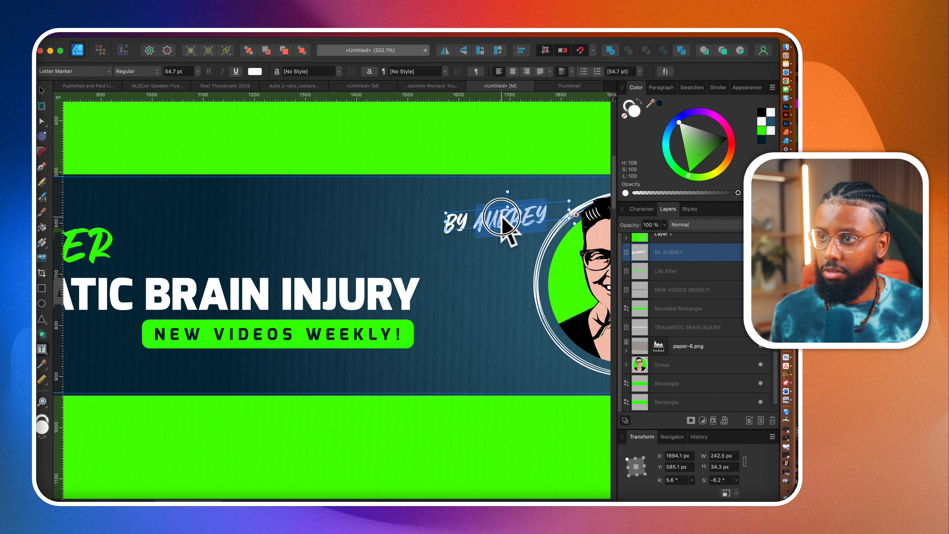
type("by Aubrey")
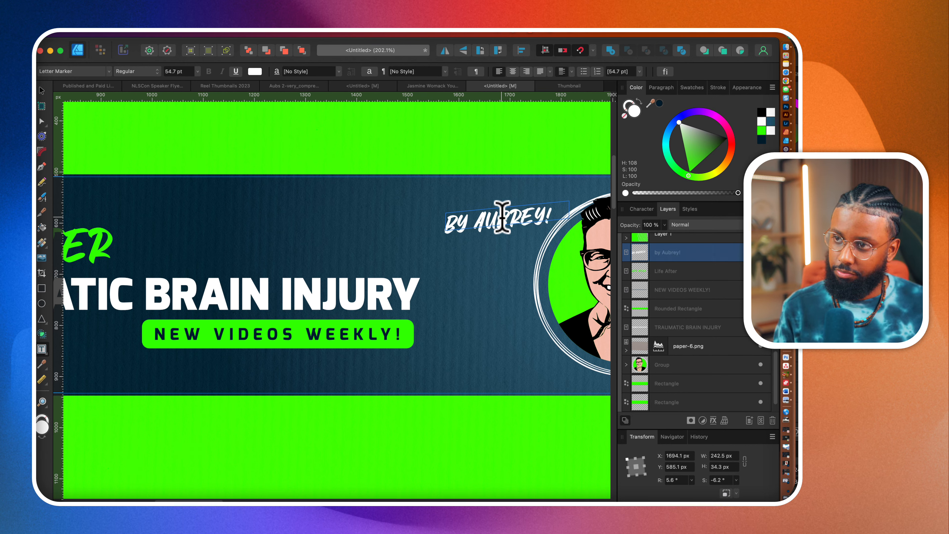
key("Escape")
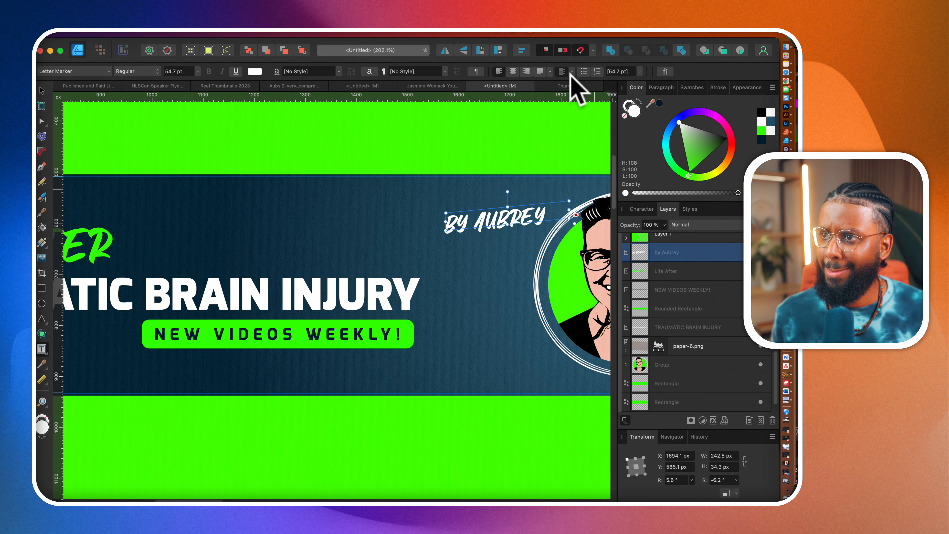
- Switch to Adobe Illustrator, bring up Master Vectors Document.ai and clear the selection there
left_click(785, 114)
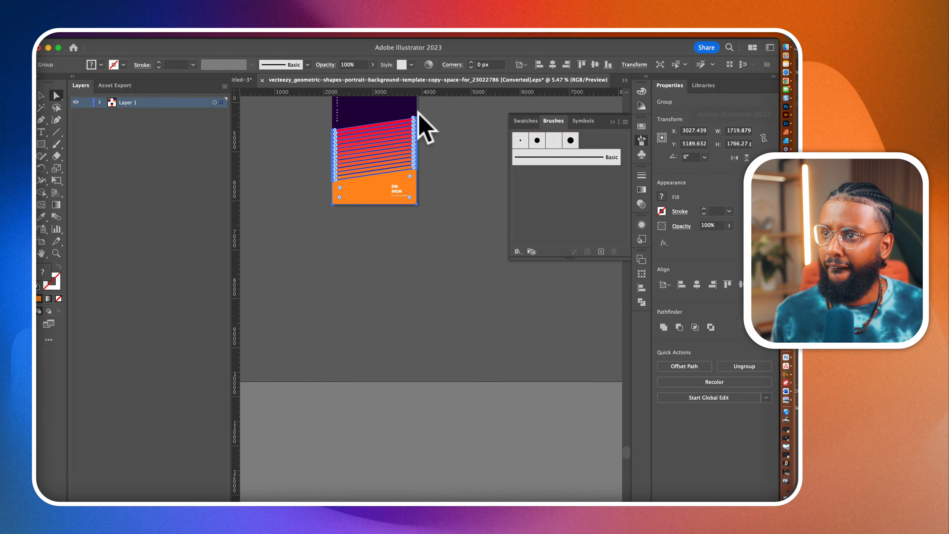
left_click(243, 80)
left_click(624, 81)
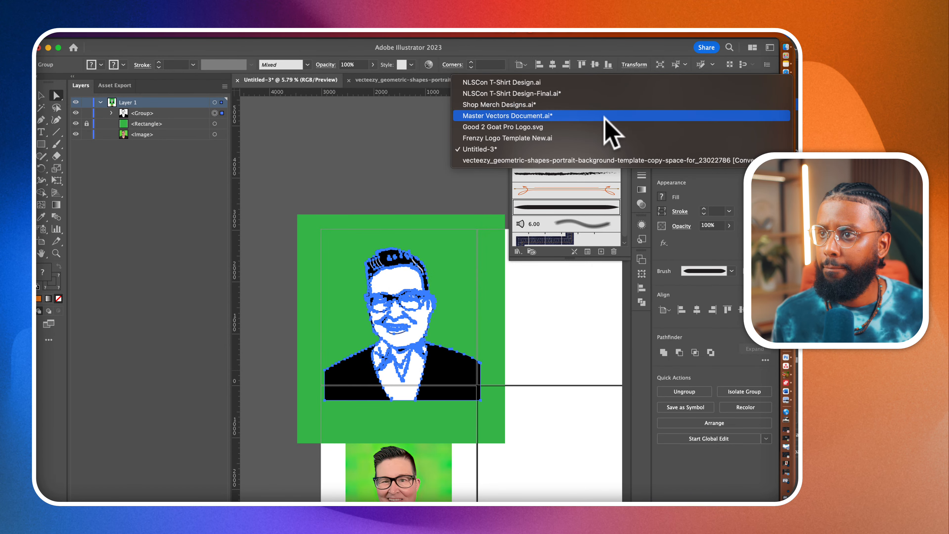
left_click(597, 116)
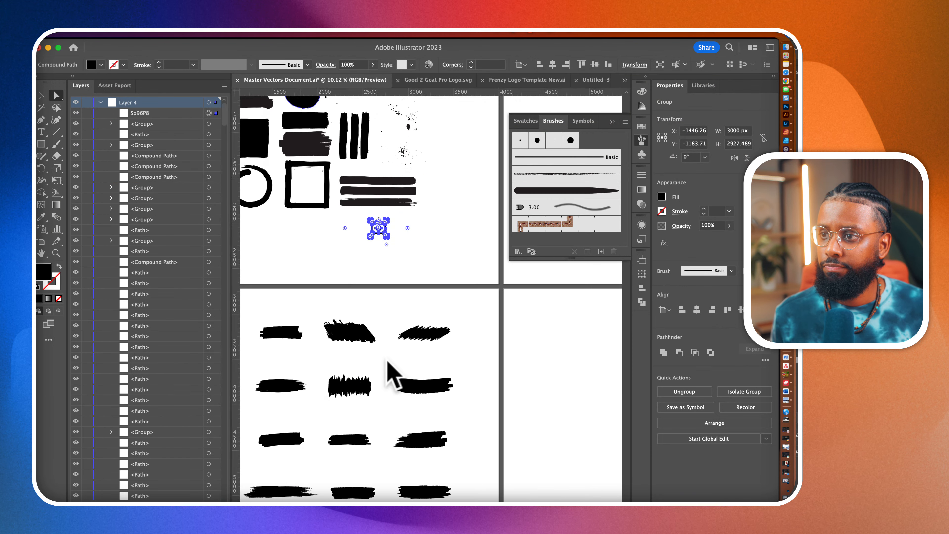
left_click(520, 376)
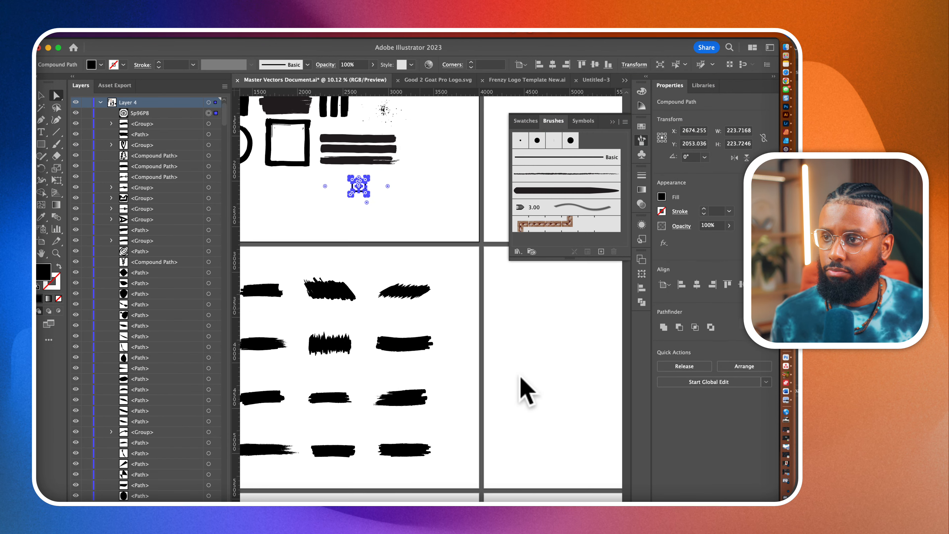
- Find the hand-drawn brush arrows in the vector collection and copy the curved solid arrow at the bottom of the group
scroll(520, 377, "down", 6)
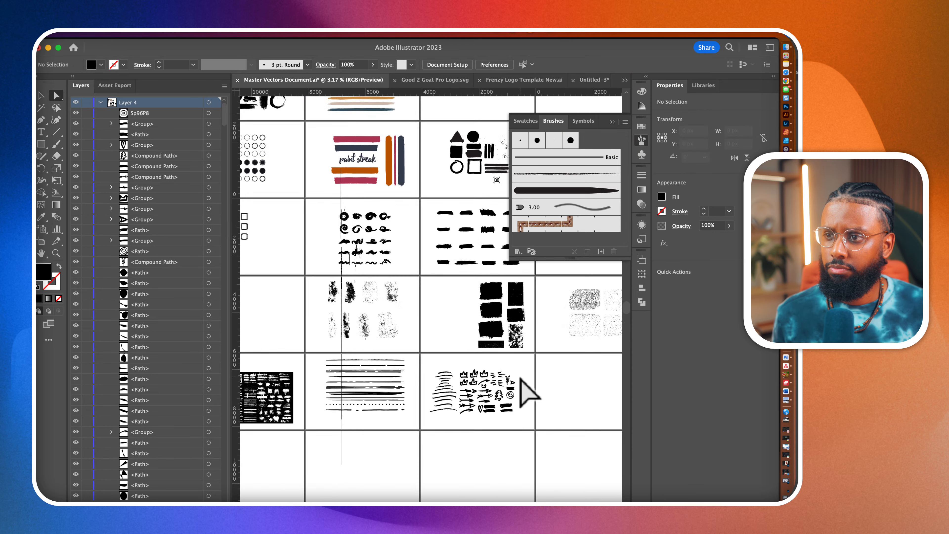
scroll(520, 379, "up", 6)
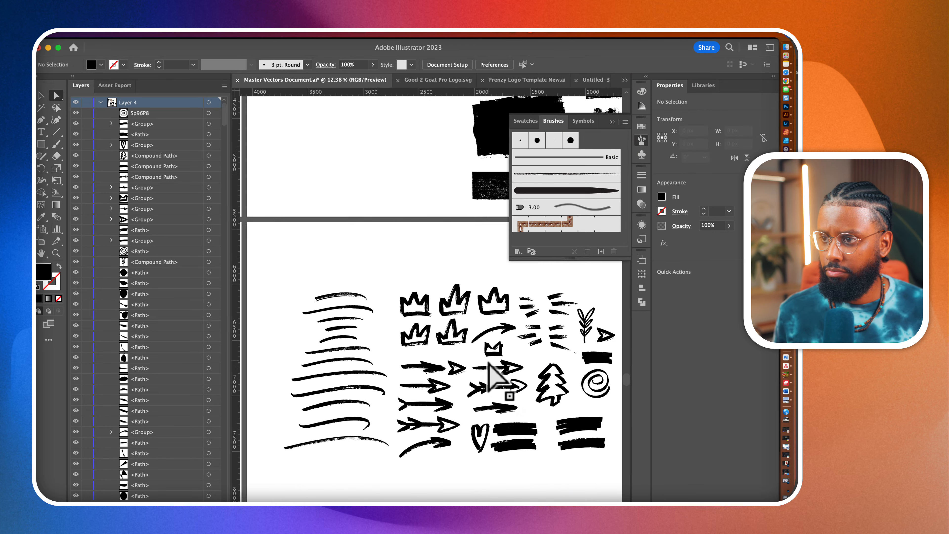
scroll(491, 370, "up", 4)
scroll(472, 357, "down", 2)
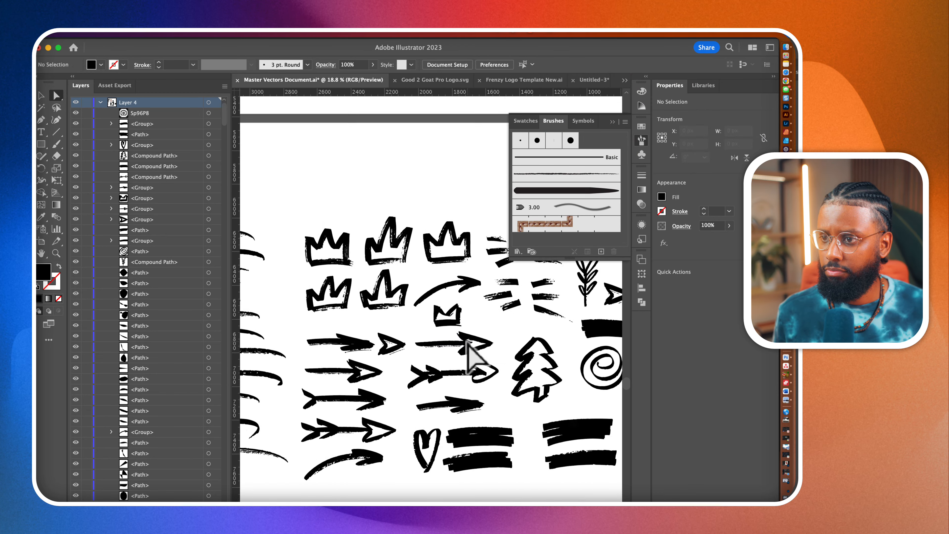
scroll(468, 341, "down", 2)
scroll(469, 345, "down", 3)
scroll(468, 345, "left", 5)
scroll(445, 432, "right", 8)
scroll(445, 431, "up", 2)
scroll(444, 431, "left", 4)
scroll(374, 438, "up", 5)
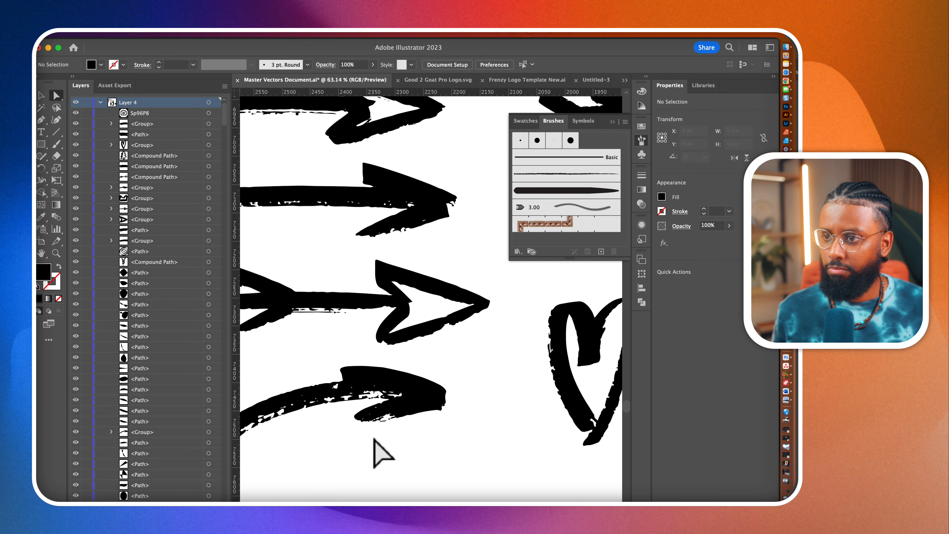
scroll(381, 453, "up", 3)
left_click(483, 381)
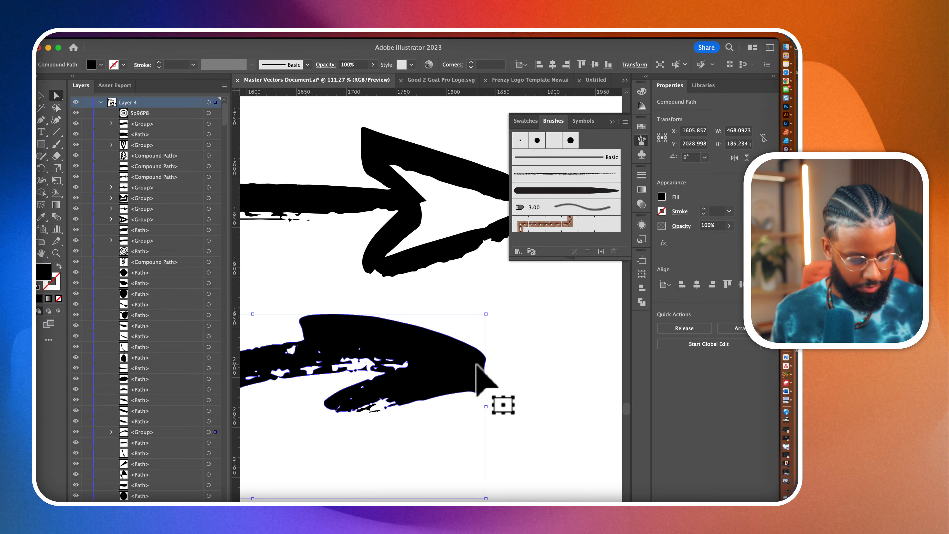
- Switch back to Affinity Designer and paste the copied arrow into the banner as its own layer, not inside the byline text
key("super+Tab")
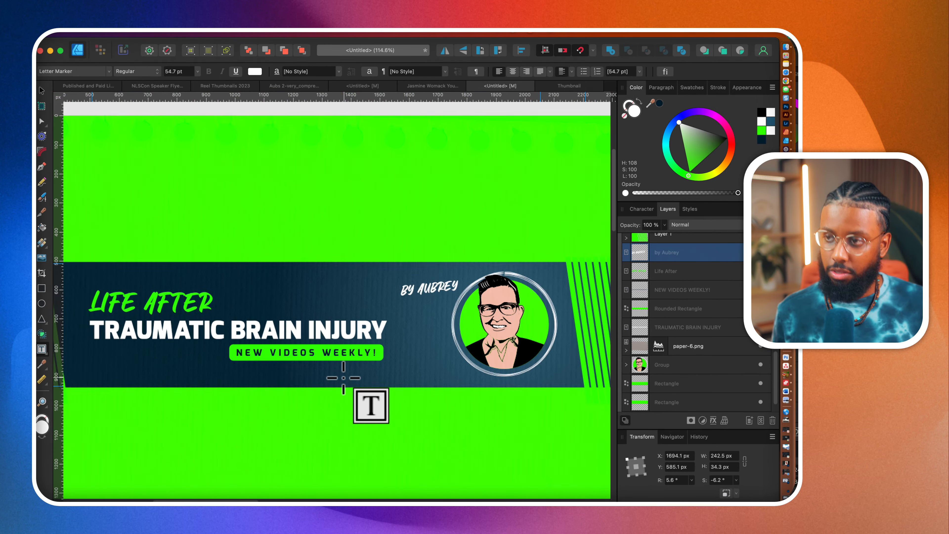
key("super+v")
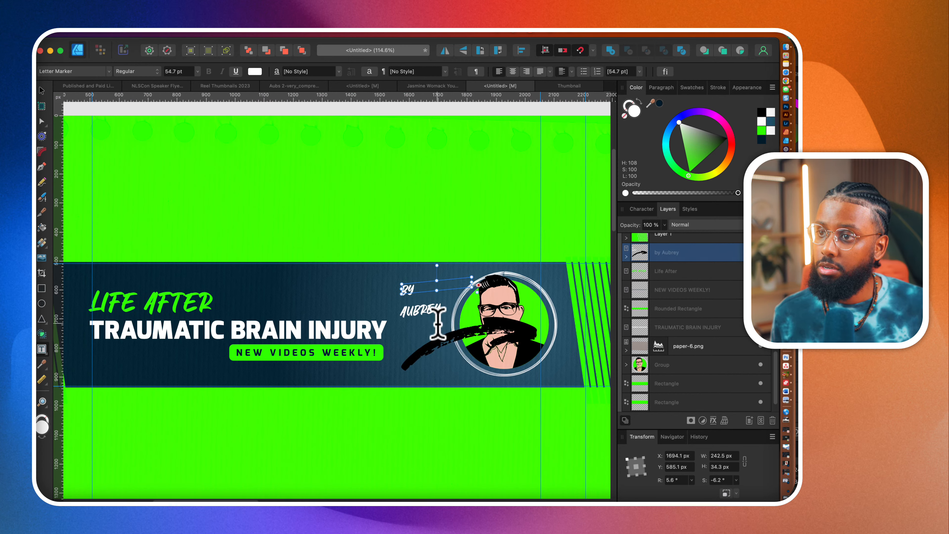
key("super+z")
left_click(42, 91)
left_click(362, 197)
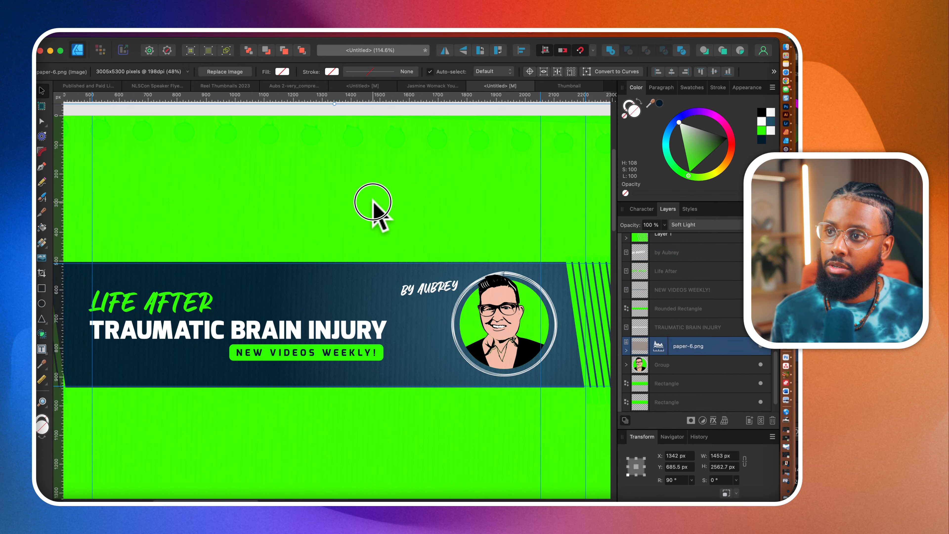
key("super+v")
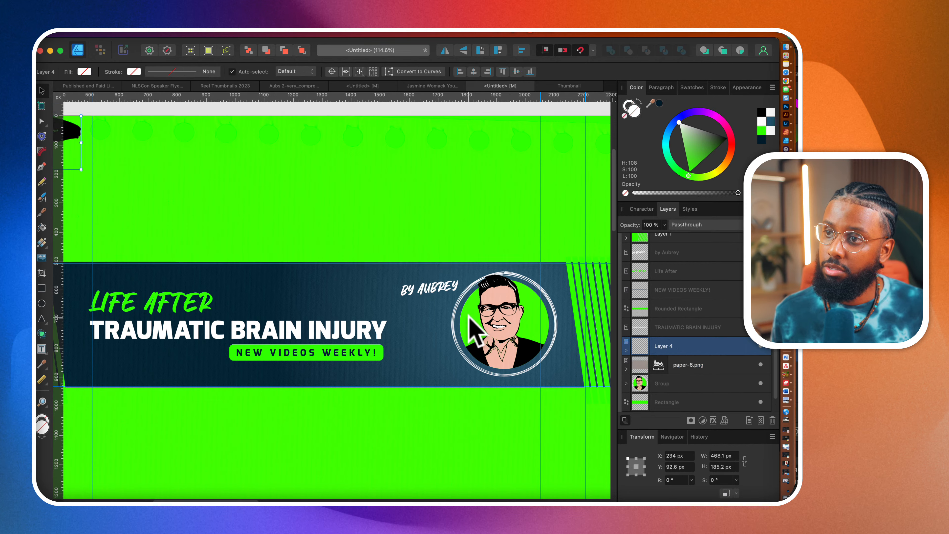
- Shrink the pasted arrow to 119.1 px wide, flipped vertically, and place it below the byline pointing at the portrait
scroll(254, 234, "down", 5)
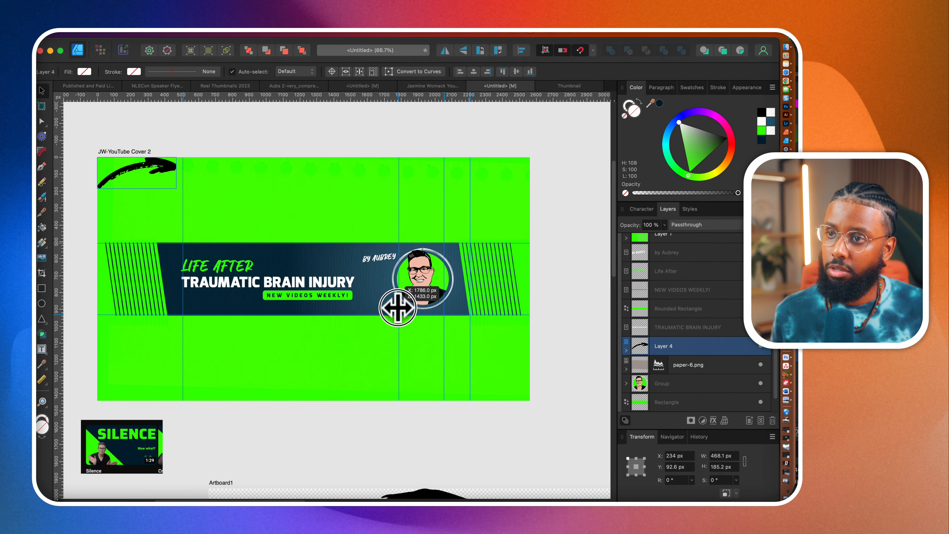
mouse_move(152, 170)
left_mouse_down()
mouse_move(335, 276)
mouse_move(349, 273)
left_mouse_up()
scroll(348, 271, "up", 5)
left_click_drag(430, 324, 301, 291)
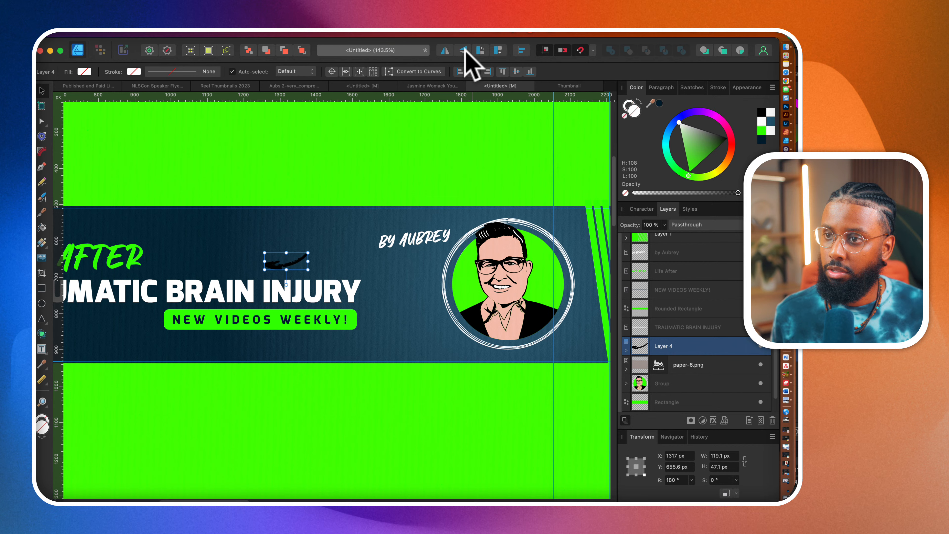
left_click_drag(288, 257, 417, 263)
- Fill the arrow with white and reduce it to 88.1 px wide beneath the byline
left_click_drag(705, 139, 619, 105)
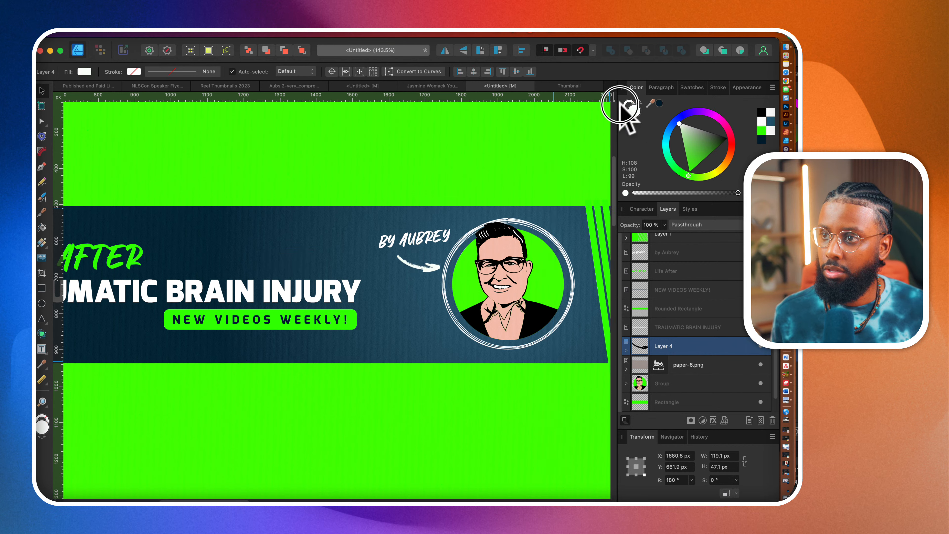
scroll(409, 262, "up", 5)
left_click_drag(473, 288, 455, 275)
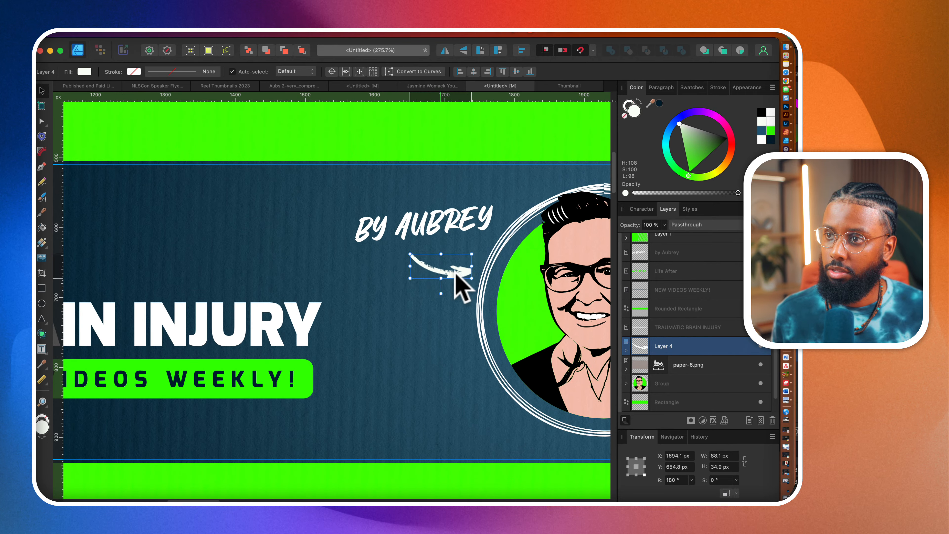
- Move the byline up and left, and split it into two stacked text objects, BY above and the first name below
left_click(454, 225)
left_click_drag(453, 225, 415, 207)
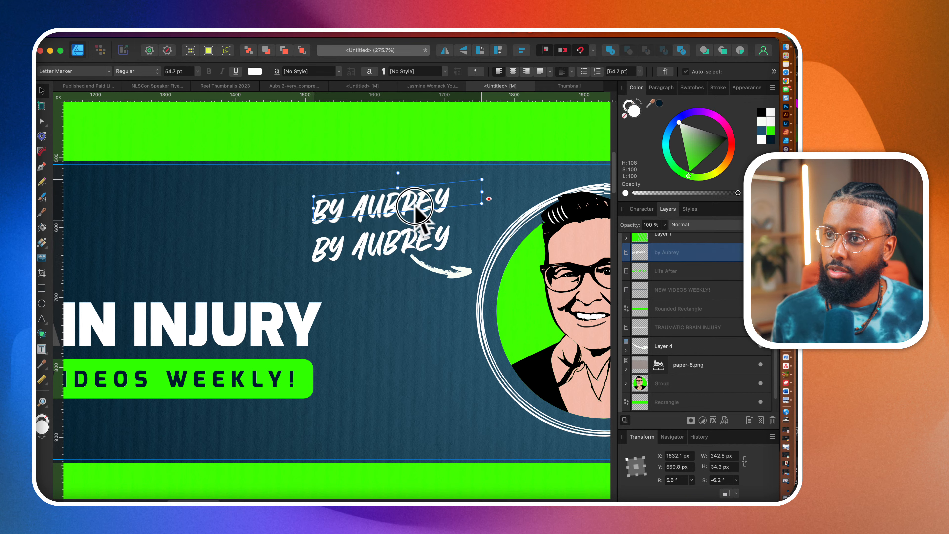
double_click(352, 240)
left_click_drag(351, 242, 274, 243)
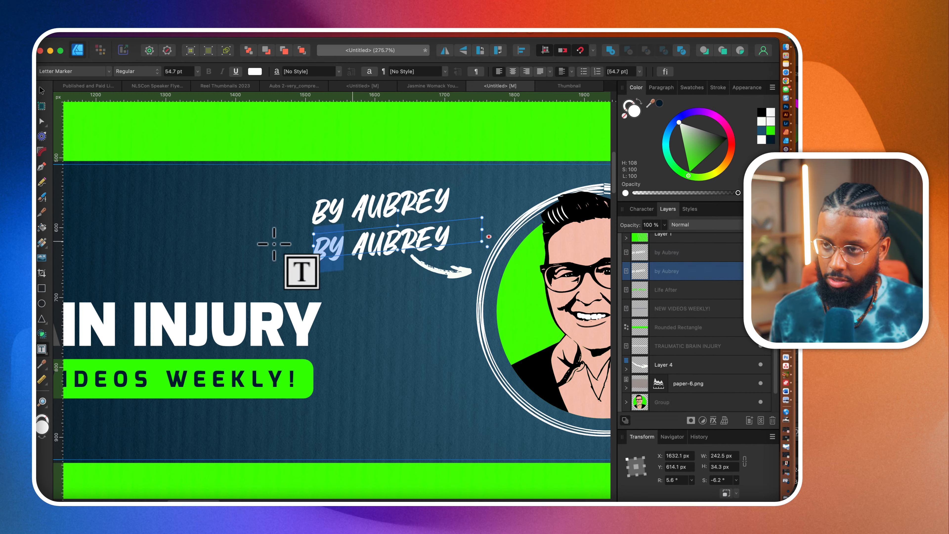
key("BackSpace")
left_click_drag(351, 204, 469, 202)
key("BackSpace")
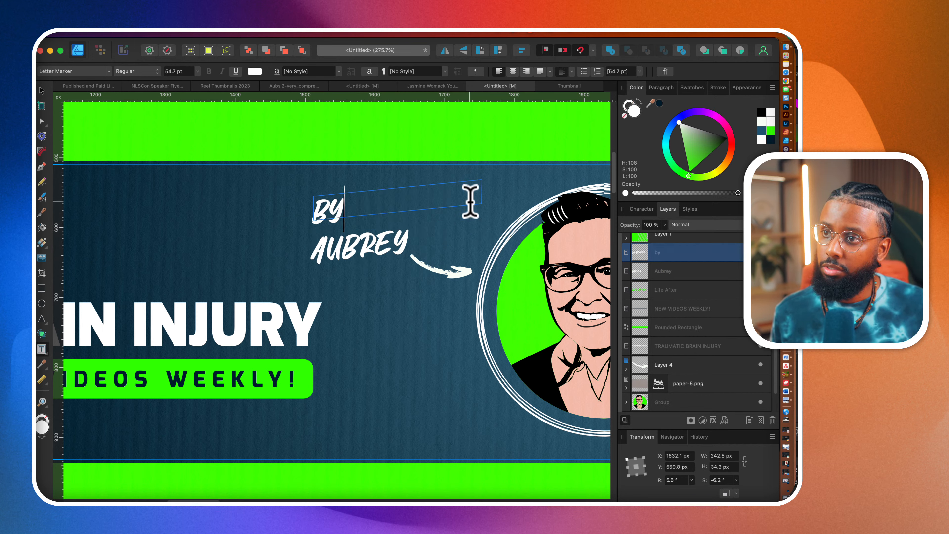
- Move the byline's first name and BY right so they sit stacked and centred above the white arrow beside the portrait
left_click(43, 89)
left_click_drag(385, 243, 434, 234)
left_click_drag(329, 226, 394, 224)
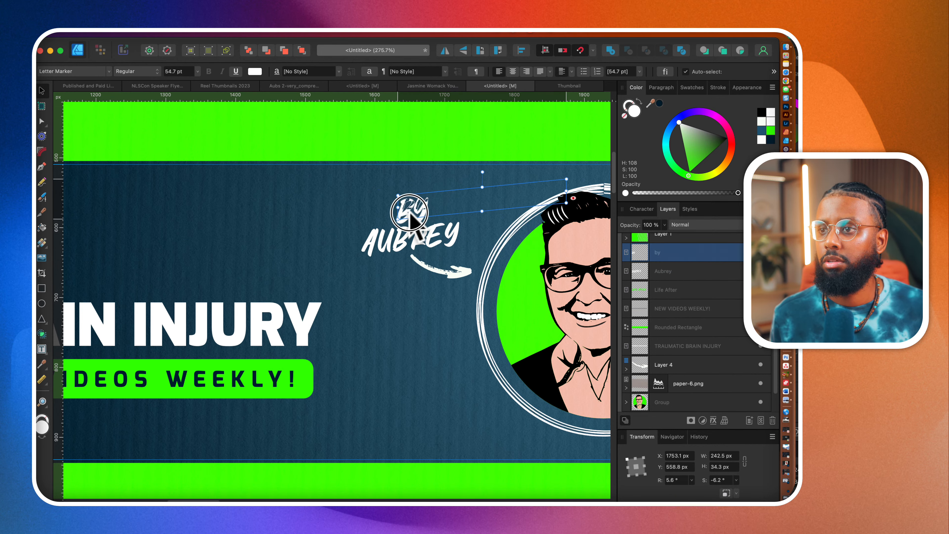
scroll(400, 224, "down", 3)
scroll(423, 259, "up", 3)
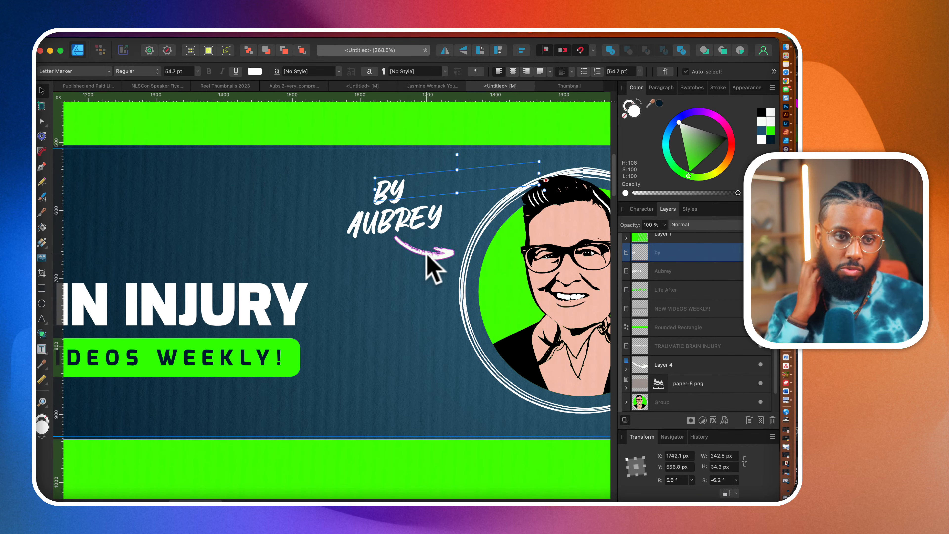
scroll(383, 253, "down", 6)
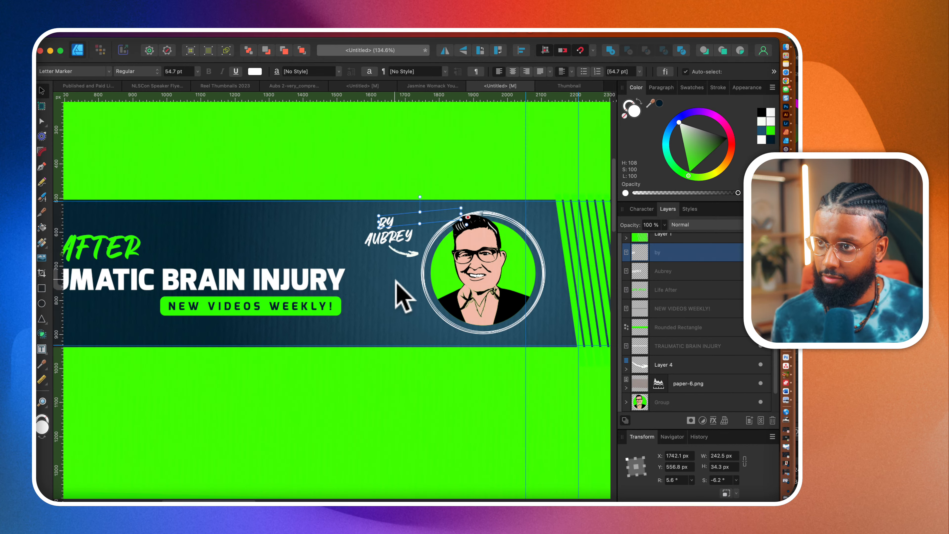
left_click(408, 414)
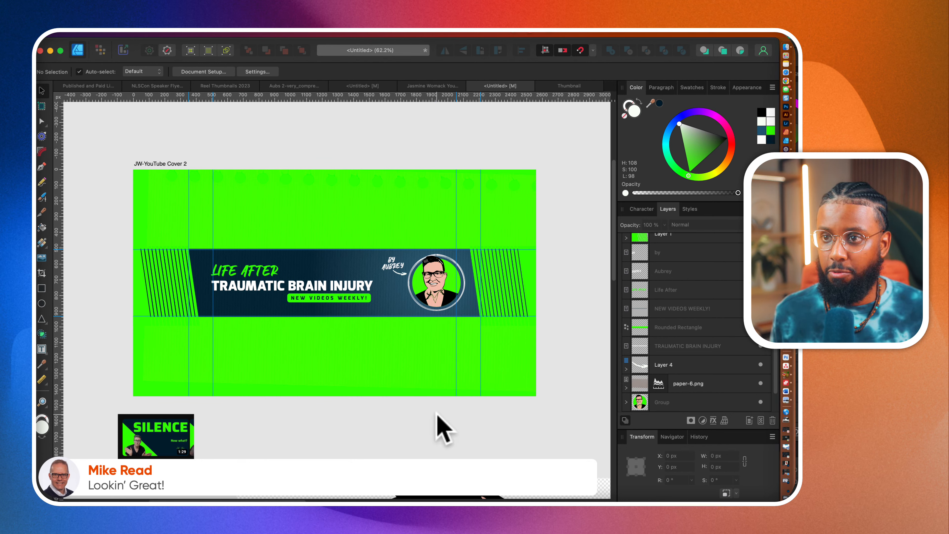
- Centre-align the NEW VIDEOS WEEKLY! text and shift it left so it sits centred within its green label
scroll(155, 296, "up", 3)
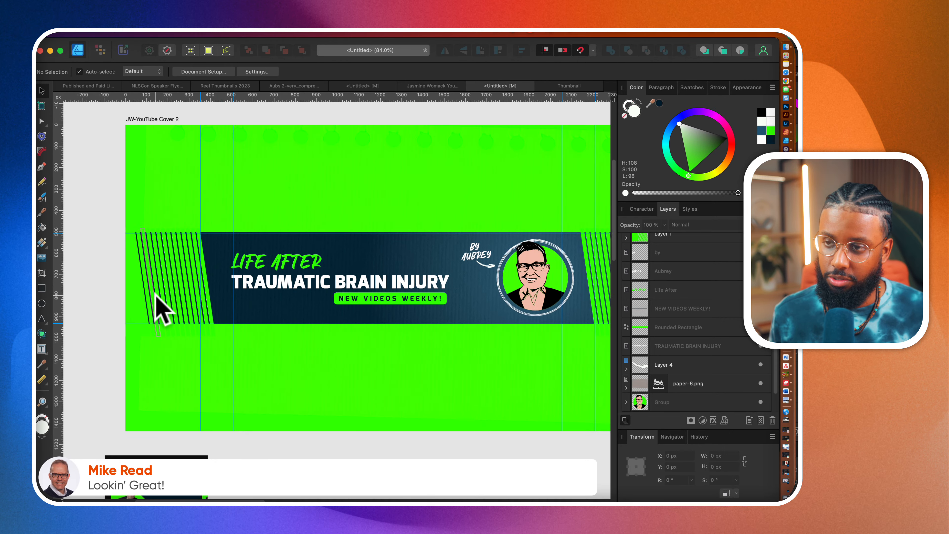
scroll(155, 296, "up", 1)
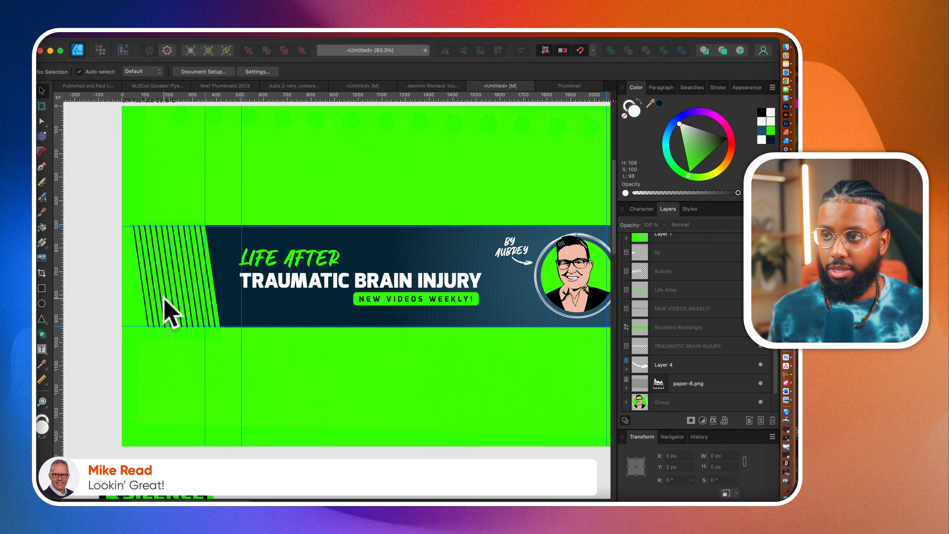
scroll(164, 297, "right", 3)
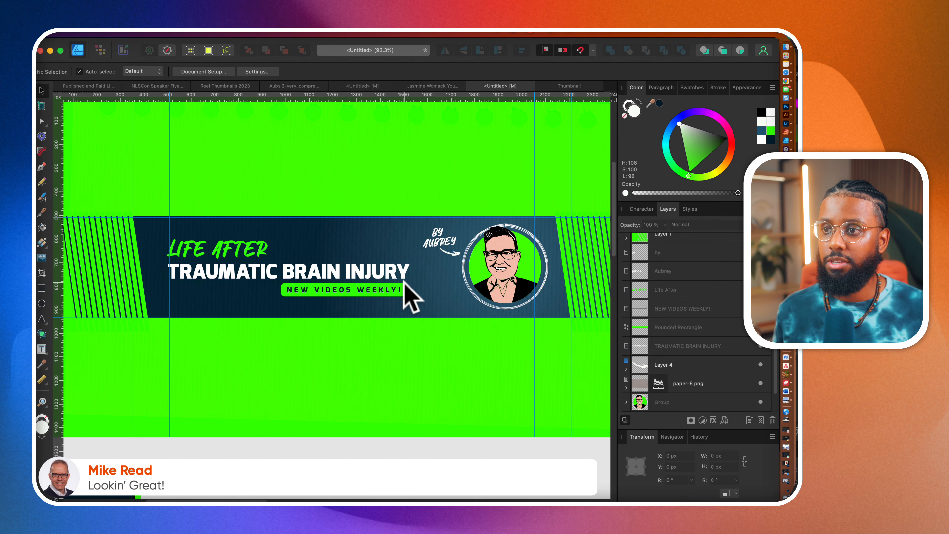
left_click(397, 290)
scroll(390, 286, "up", 5)
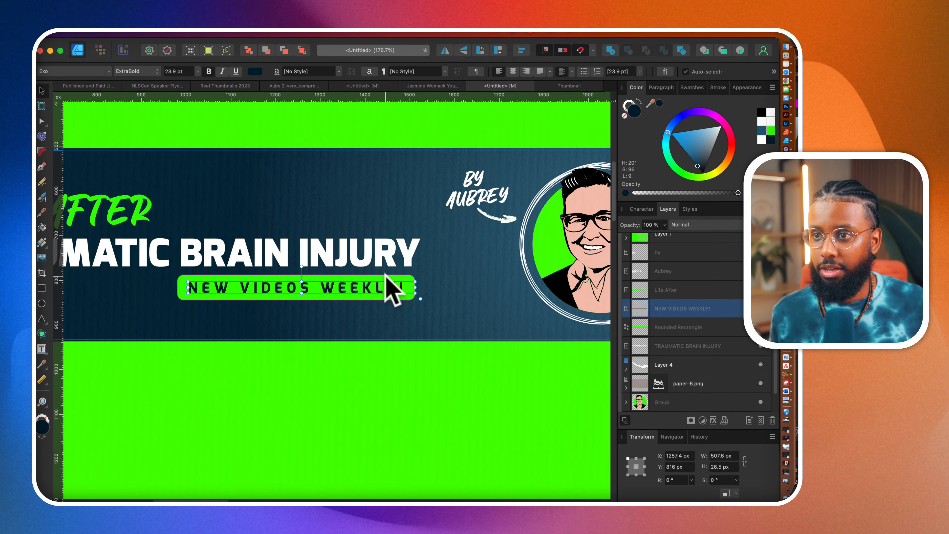
left_click(513, 71)
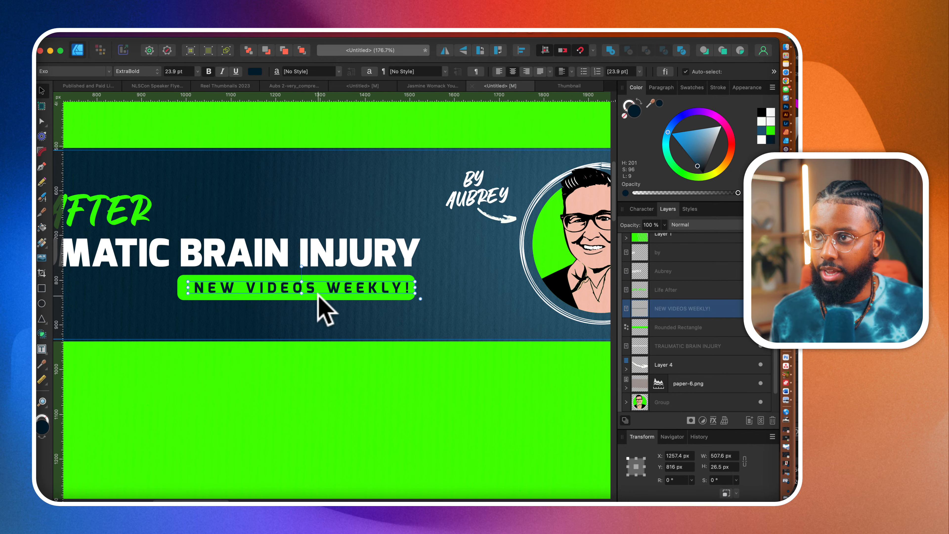
scroll(295, 289, "up", 5)
scroll(288, 292, "down", 2)
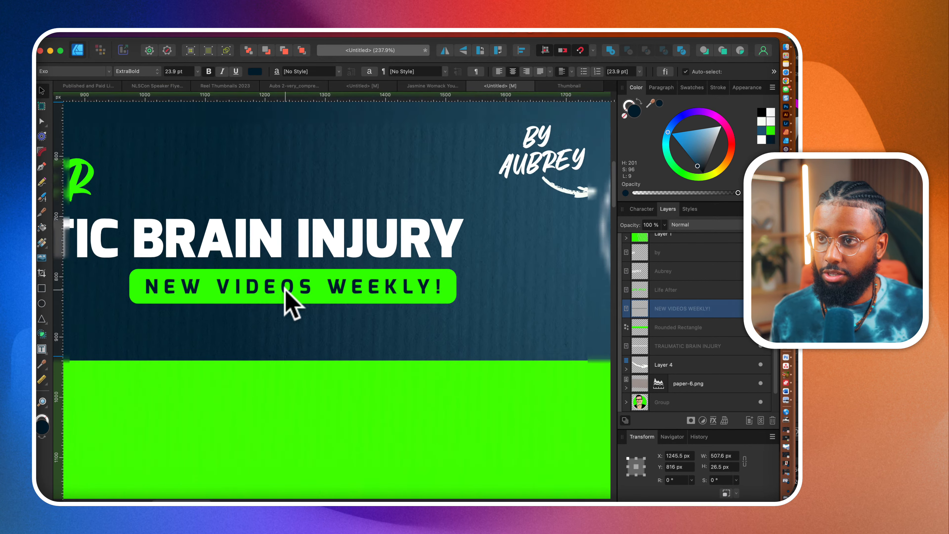
scroll(337, 286, "down", 8)
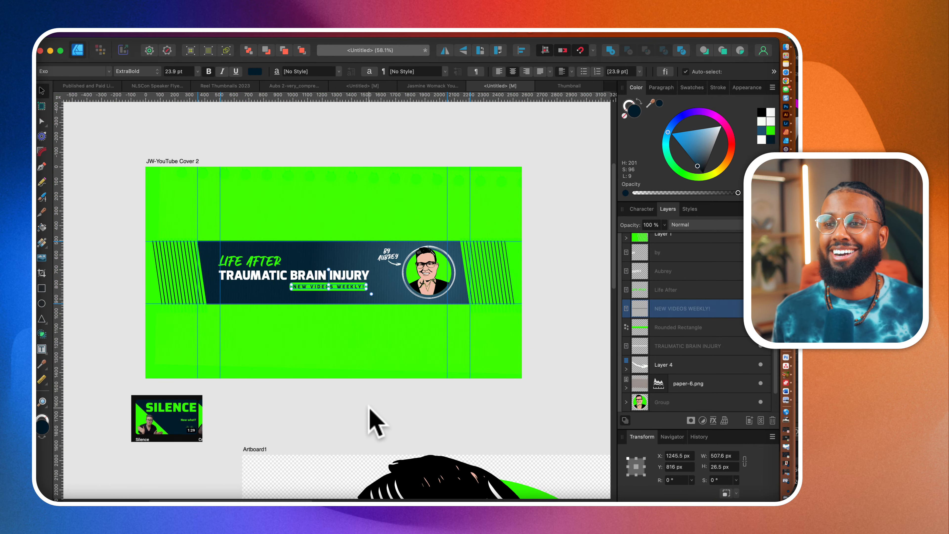
left_click(369, 408)
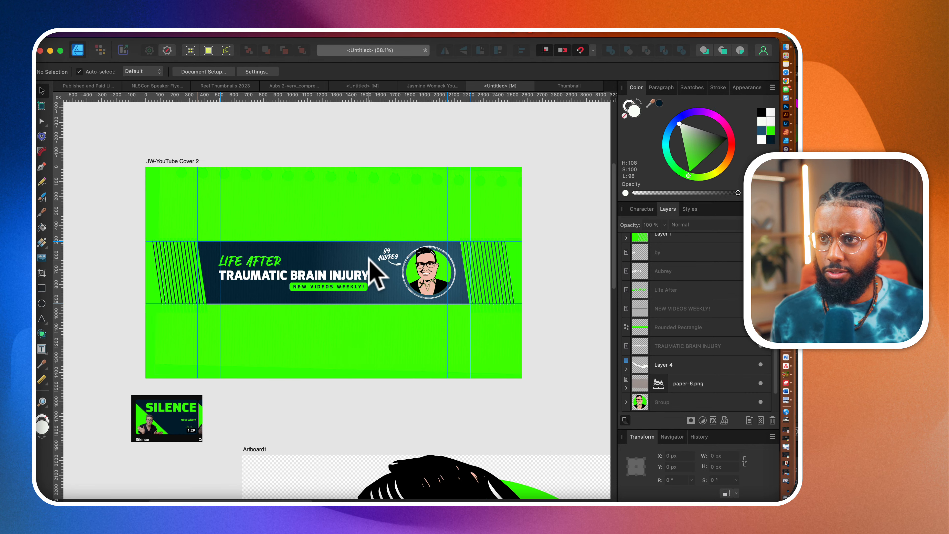
- Group the Life After text, the TRAUMATIC BRAIN INJURY headline and the green rounded rectangle
left_click(350, 227)
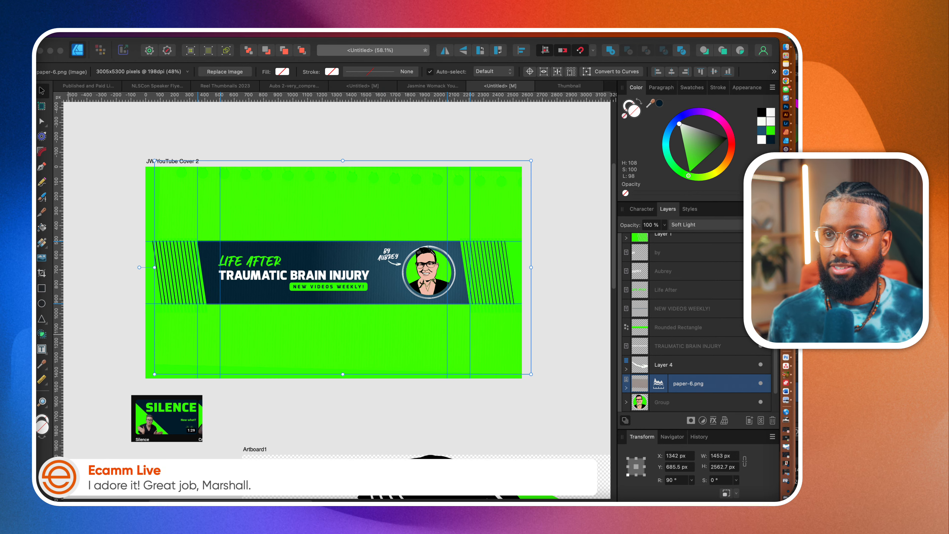
left_click(384, 389)
scroll(319, 280, "up", 5)
left_click(321, 273)
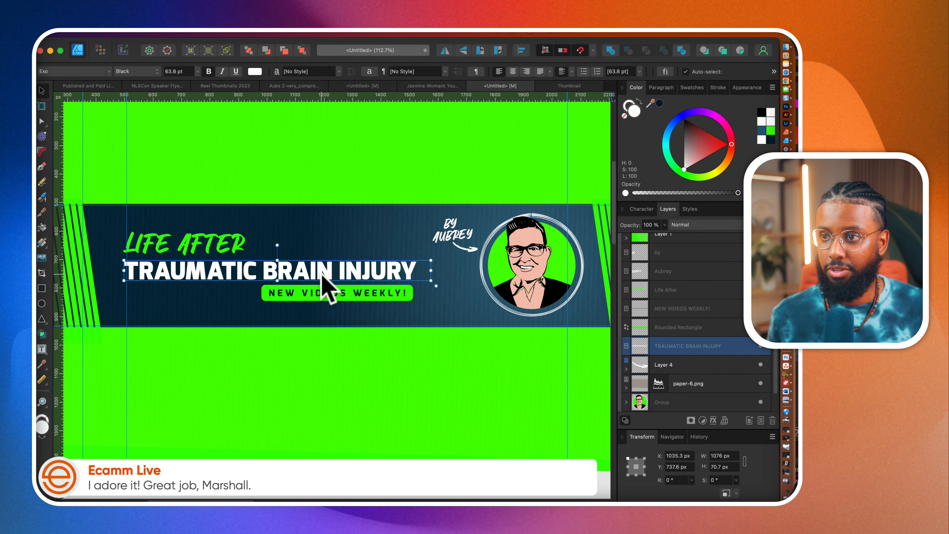
scroll(271, 266, "up", 3)
left_click(194, 229, "shift")
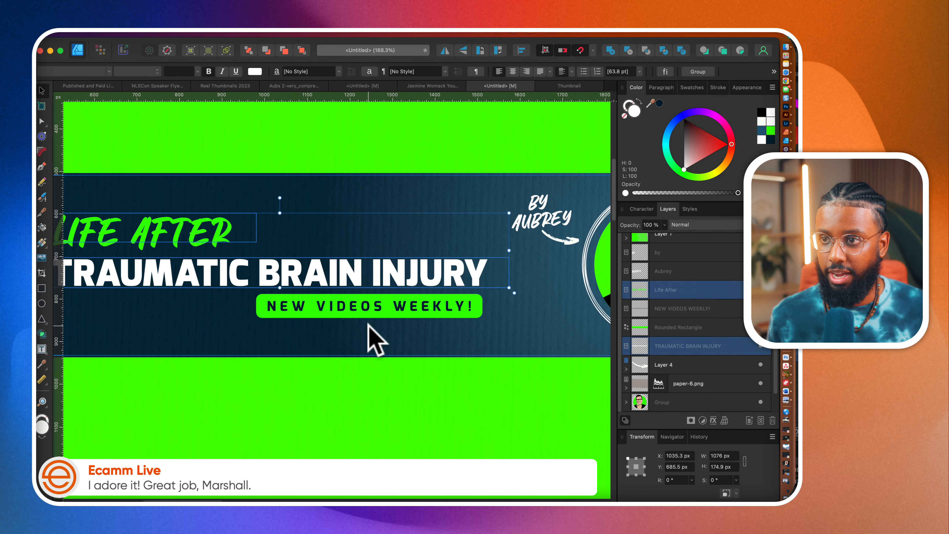
left_click(341, 293, "shift")
scroll(342, 291, "down", 3)
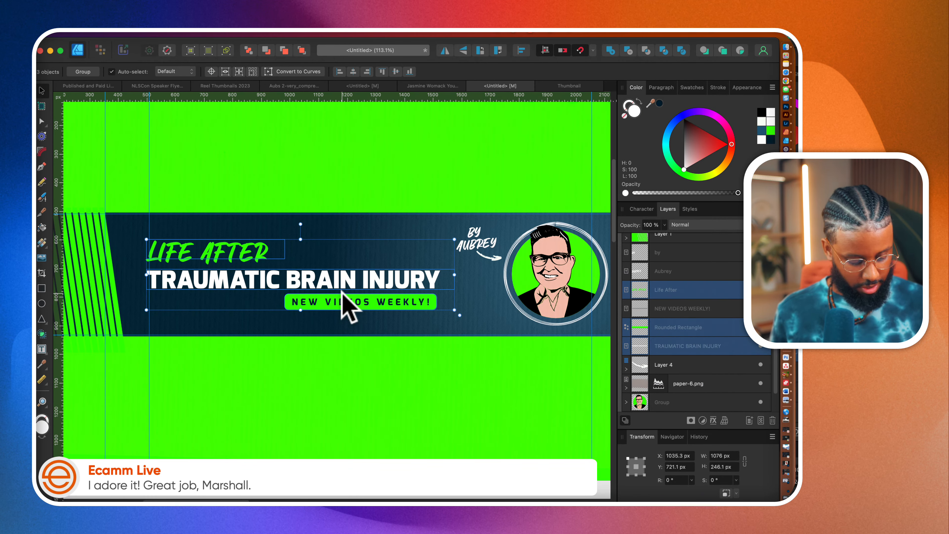
key("super+g")
- Add an outer shadow to the headline group with a 13.1 px offset, a 225° angle and a larger radius for soft edges
left_click(713, 421)
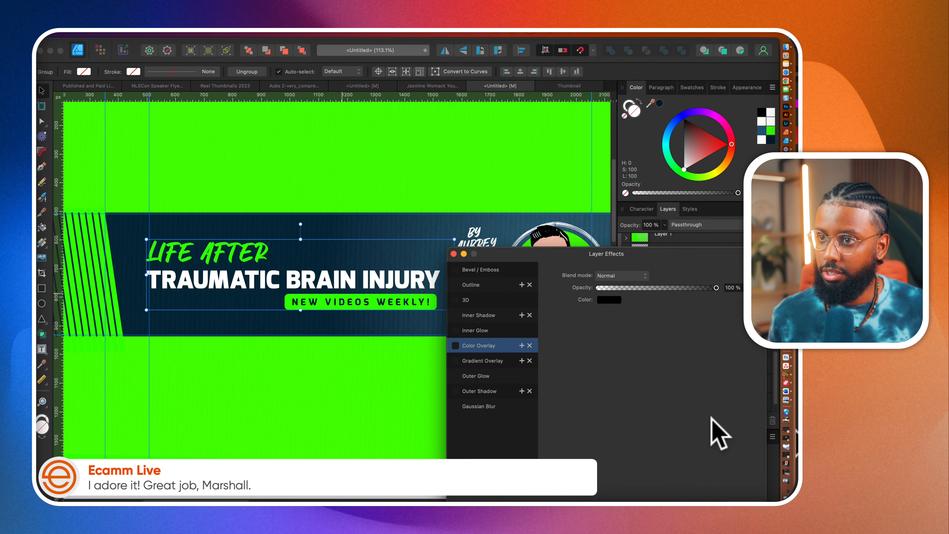
left_click(467, 389)
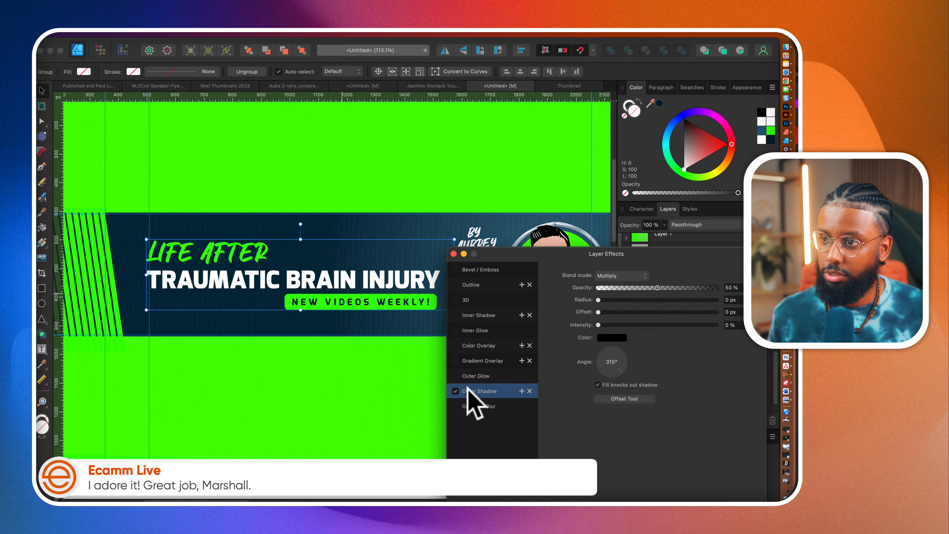
left_click_drag(605, 312, 653, 313)
left_click(599, 370)
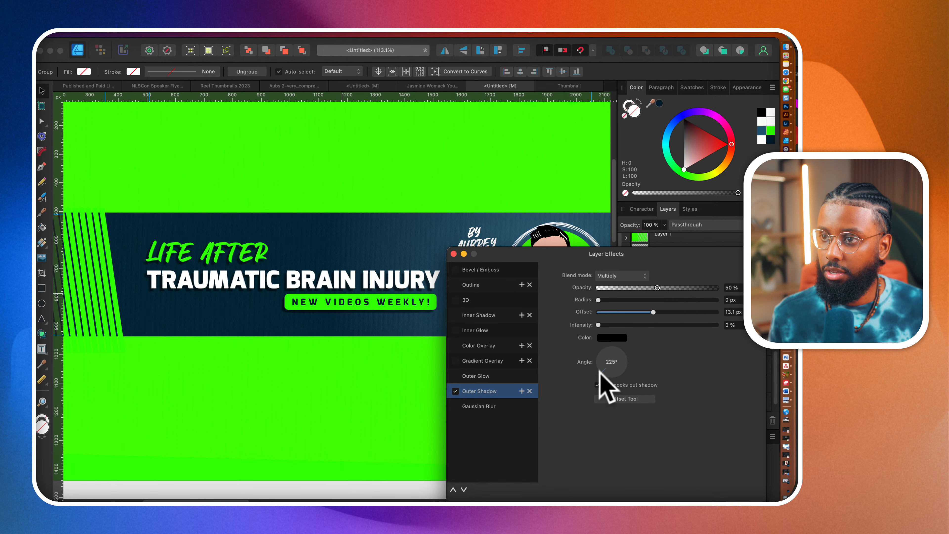
scroll(299, 325, "up", 5)
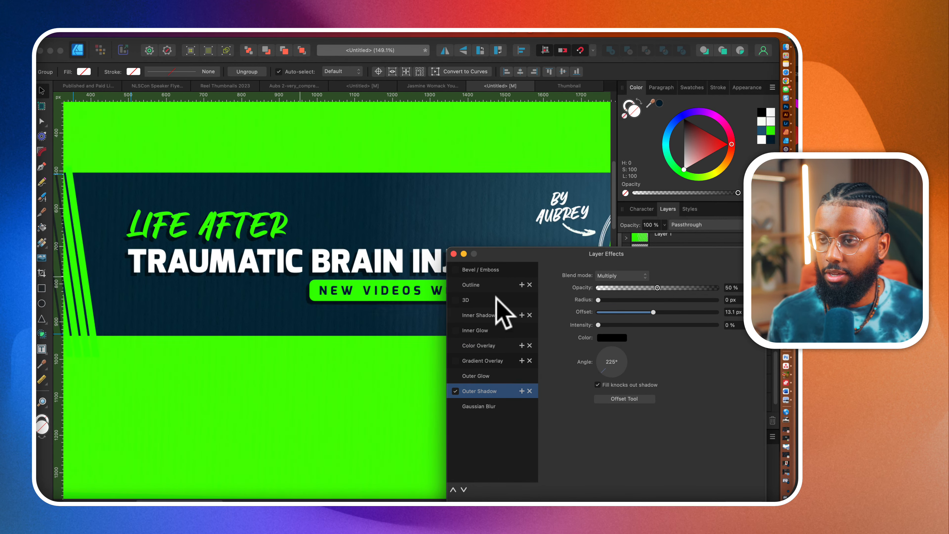
left_click_drag(598, 300, 680, 302)
left_click(745, 504)
scroll(386, 324, "down", 5)
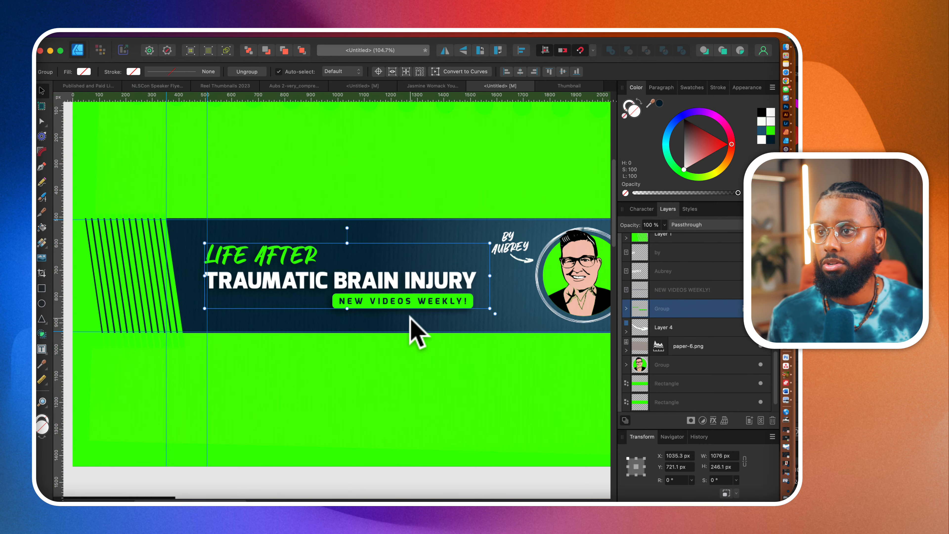
- Select the NEW VIDEOS WEEKLY! text on the green label as an object
double_click(423, 305)
scroll(426, 305, "up", 10)
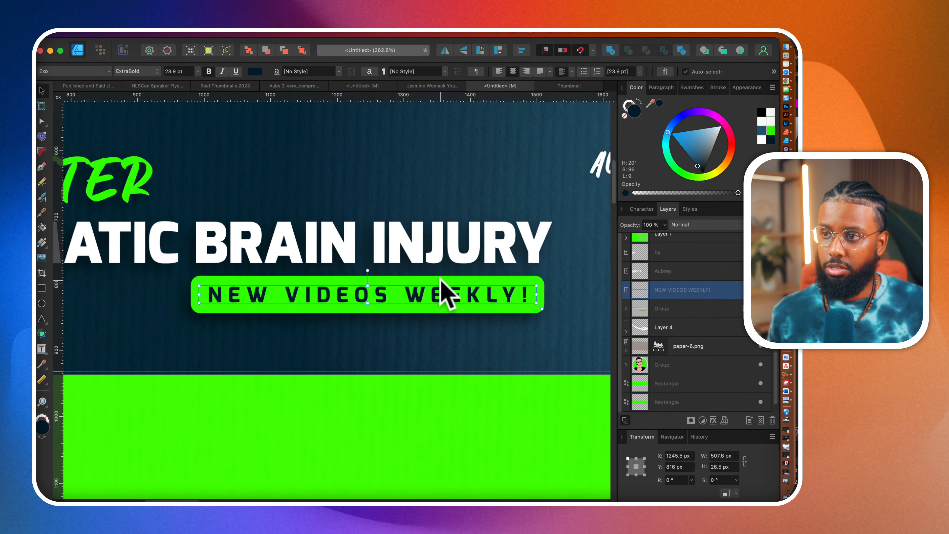
scroll(444, 286, "down", 3)
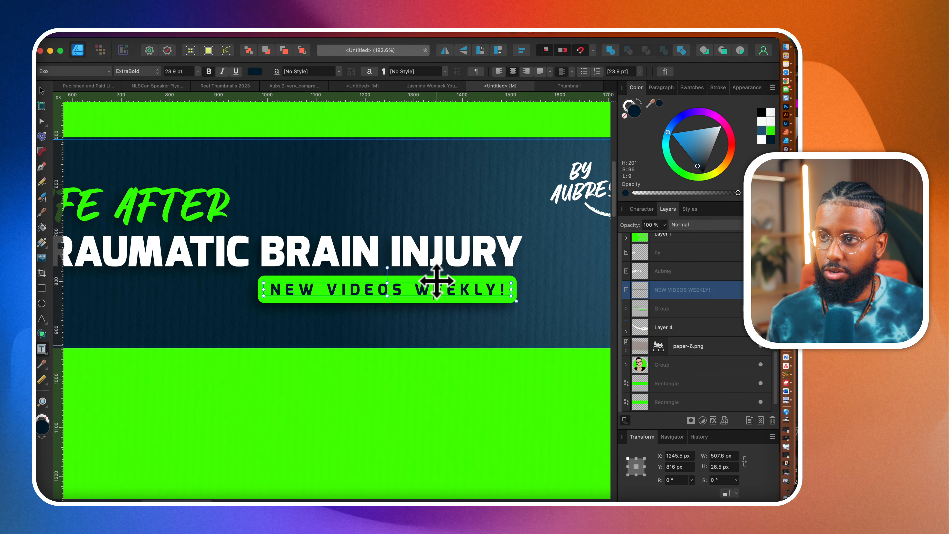
left_click(42, 91)
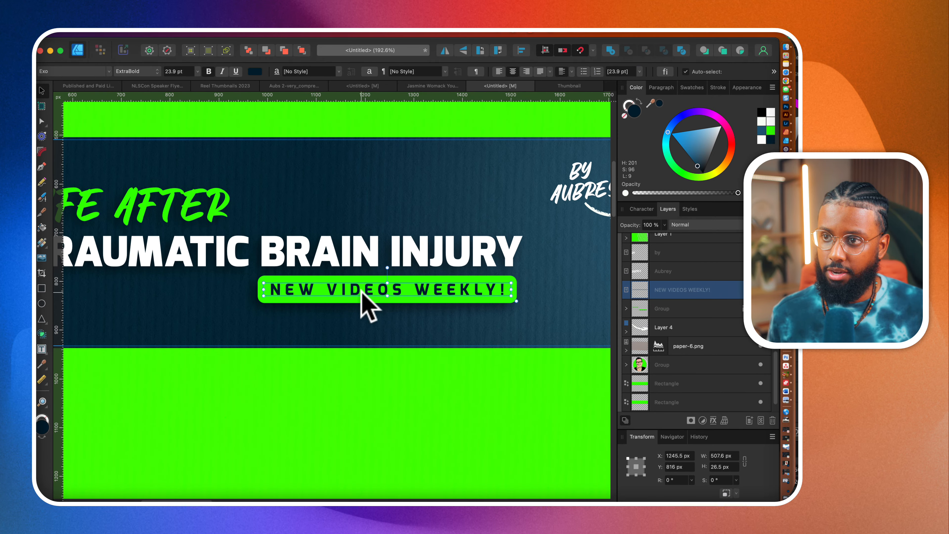